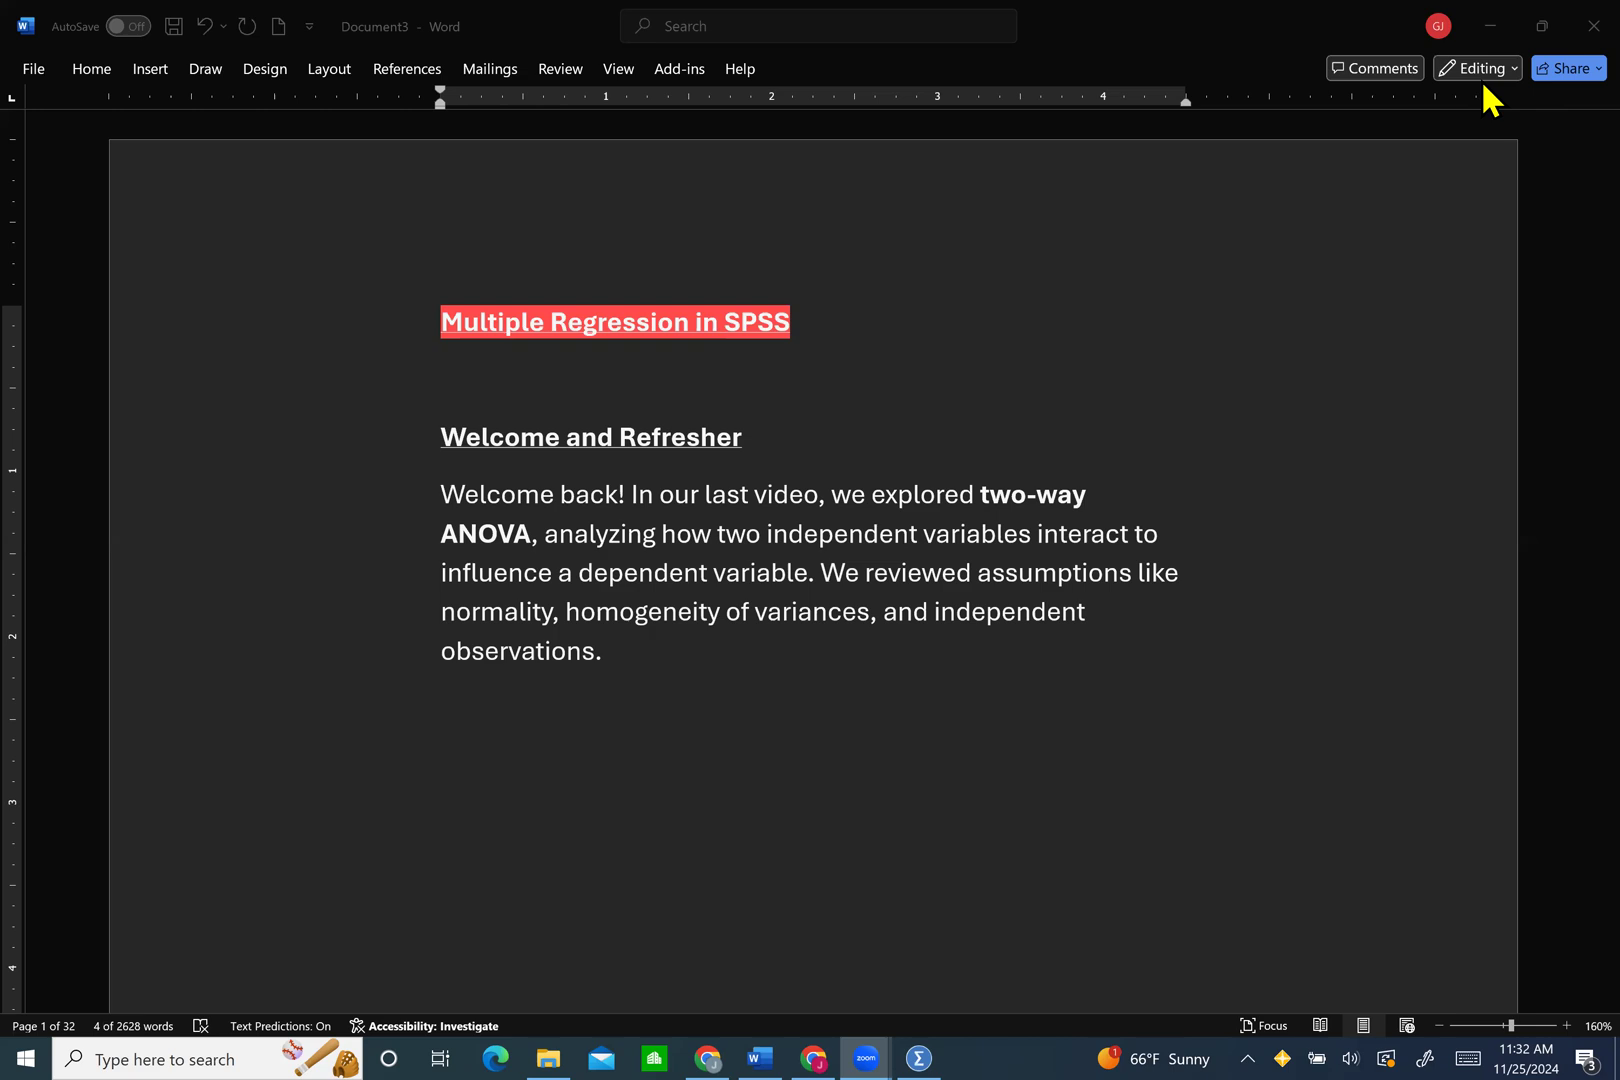
Step: Read the multiple regression notes from the welcome section through the new assumption checks to the Data vs. Variable View refresher
{"action": "scroll", "coordinate": [1281, 335], "scroll_direction": "down", "scroll_amount": 5}
{"action": "scroll", "coordinate": [1281, 332], "scroll_direction": "down", "scroll_amount": 4}
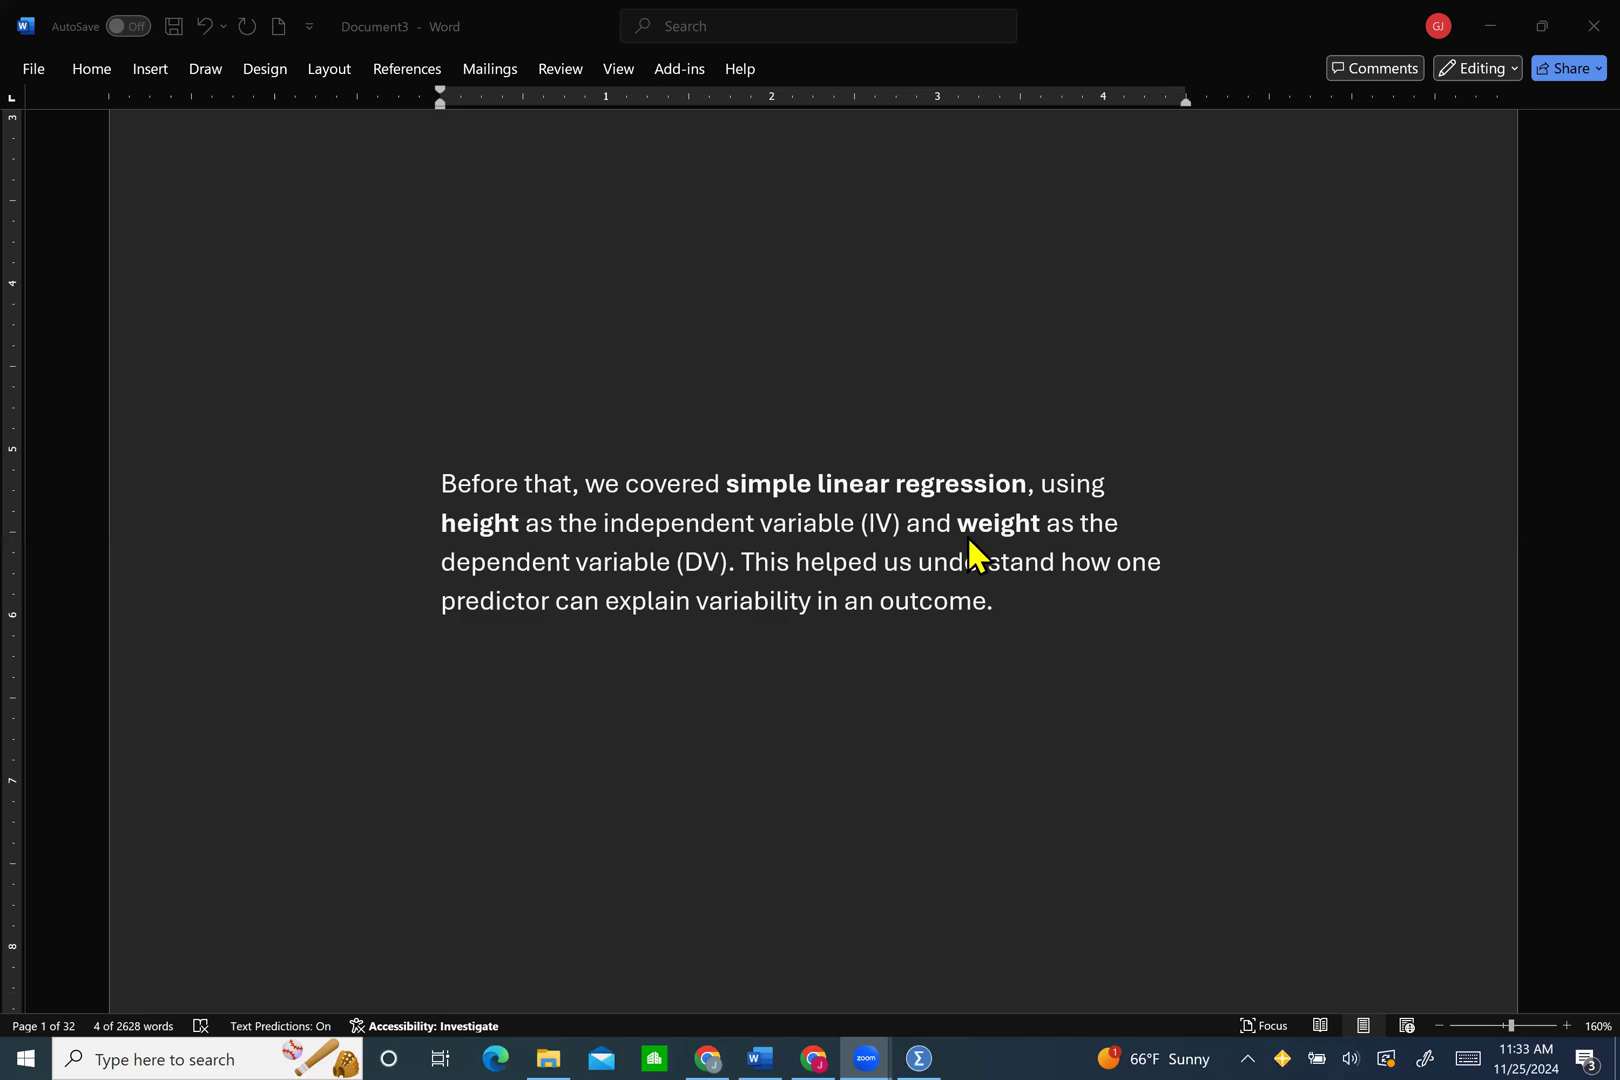
{"action": "scroll", "coordinate": [968, 541], "scroll_direction": "down", "scroll_amount": 10}
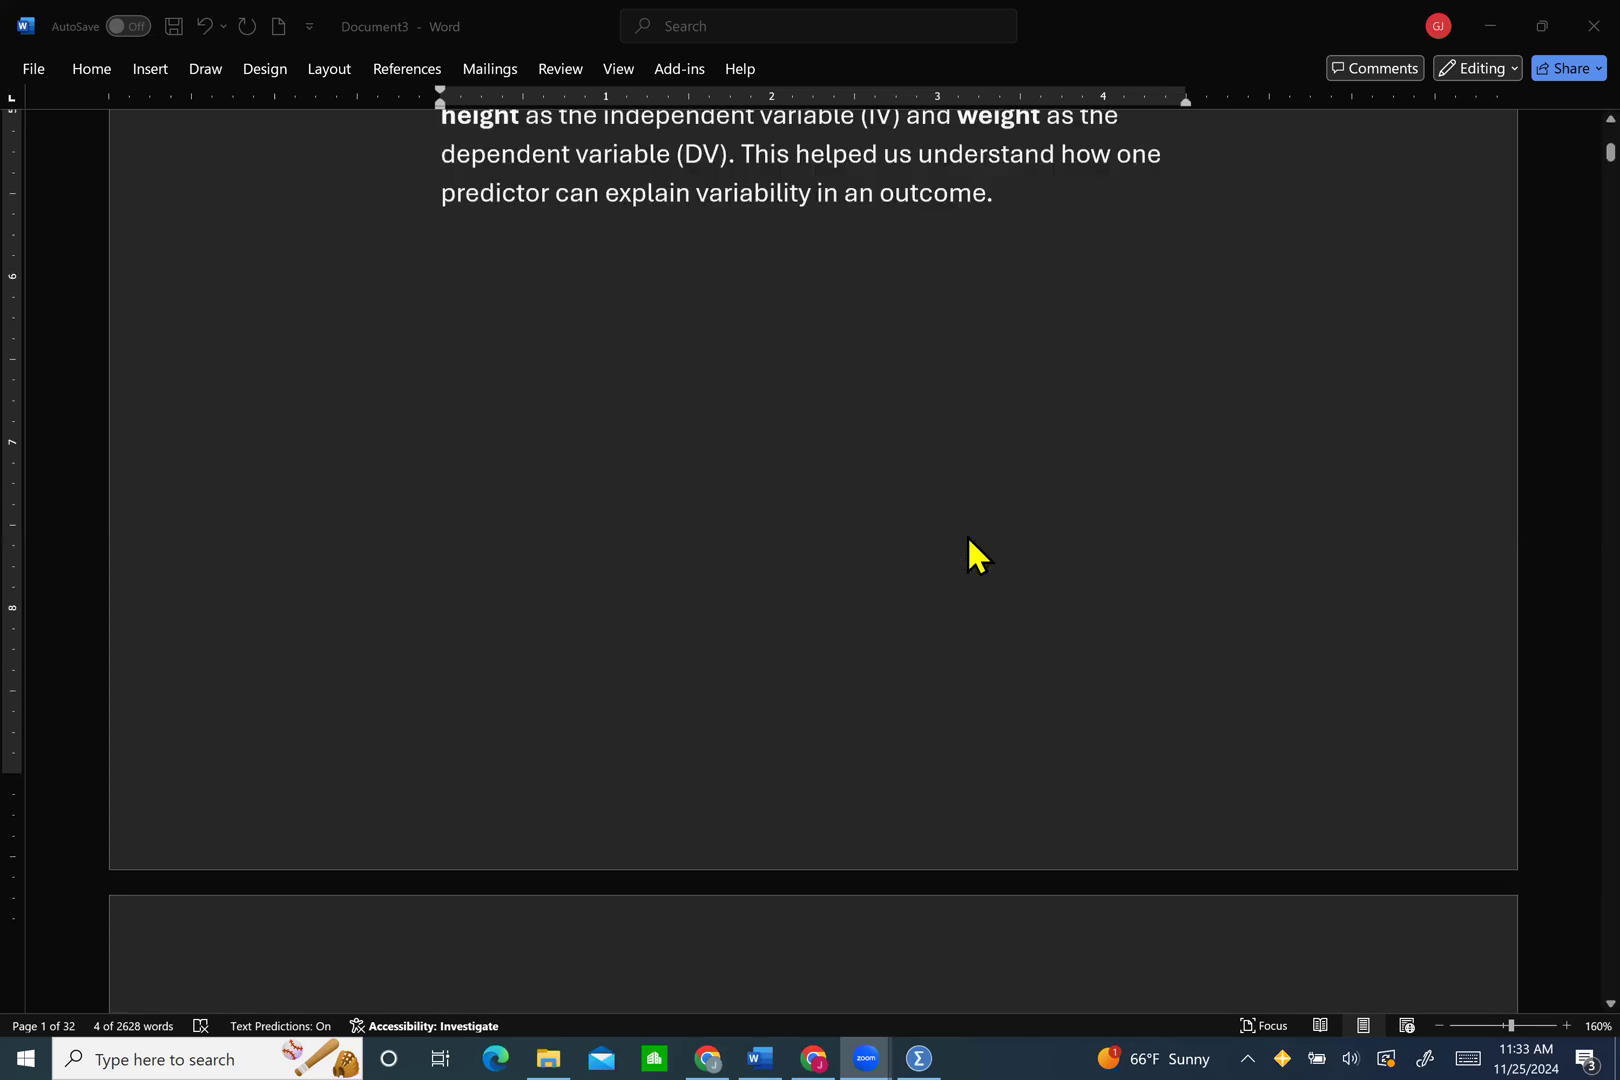
{"action": "scroll", "coordinate": [967, 540], "scroll_direction": "down", "scroll_amount": 3}
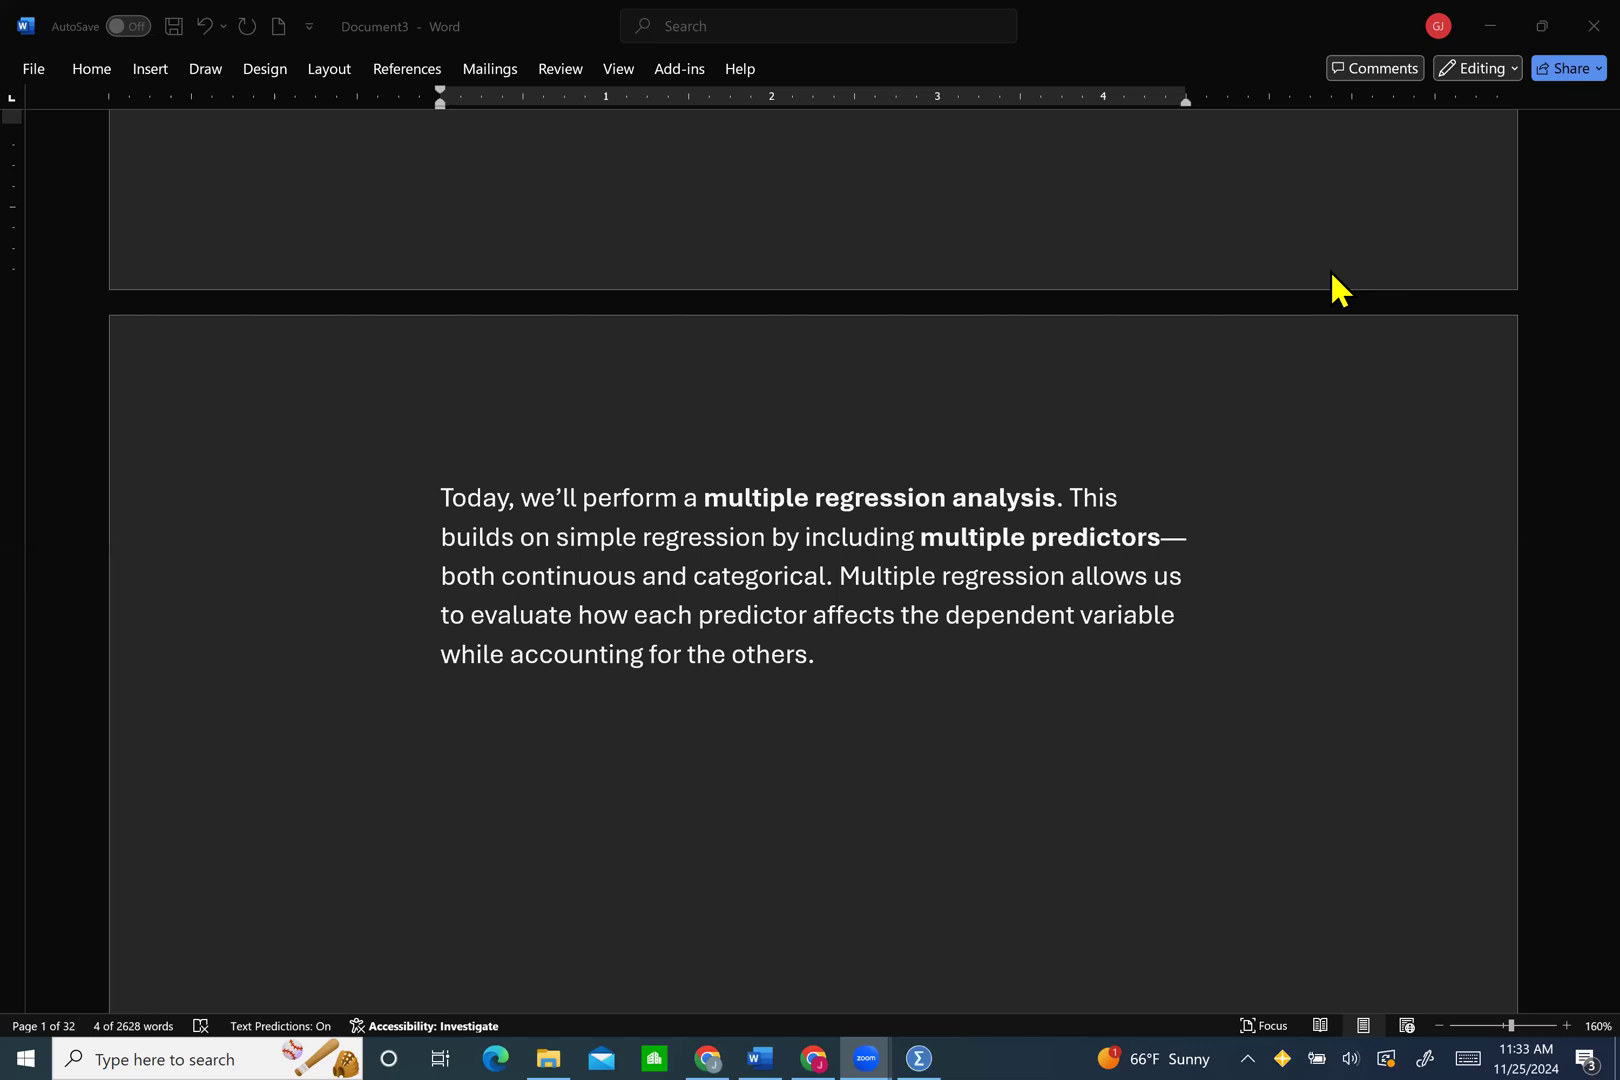
{"action": "scroll", "coordinate": [1331, 272], "scroll_direction": "down", "scroll_amount": 5}
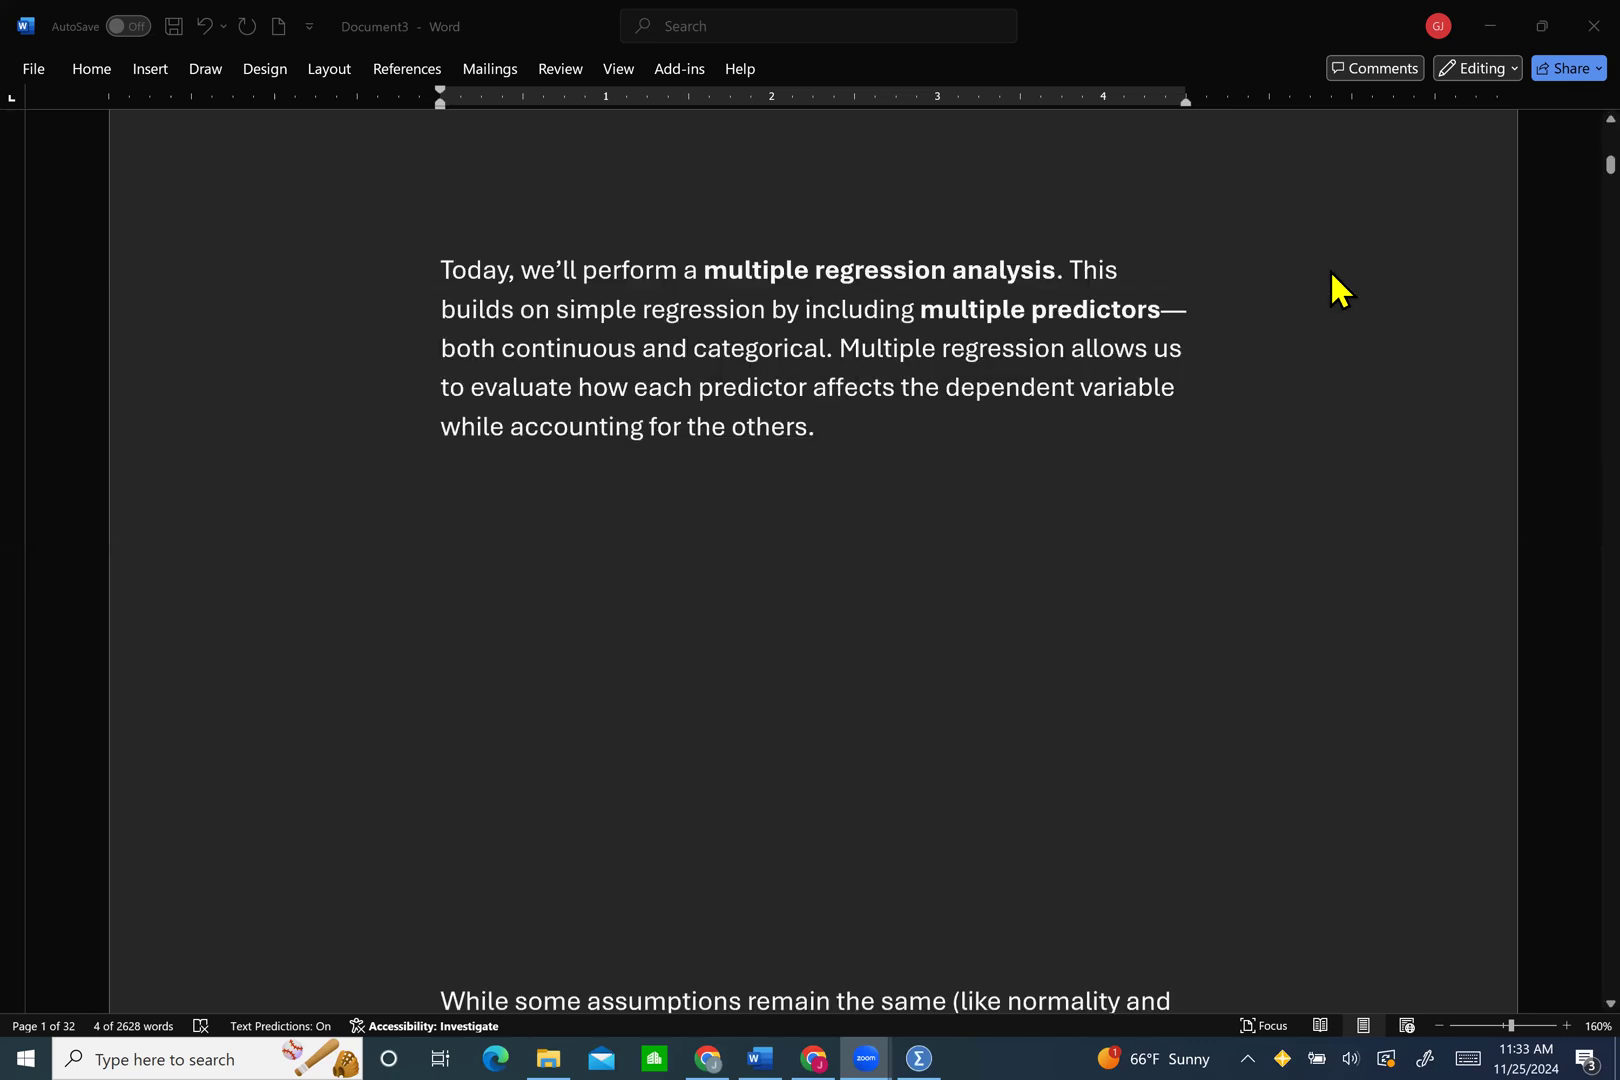
{"action": "scroll", "coordinate": [1331, 272], "scroll_direction": "down", "scroll_amount": 5}
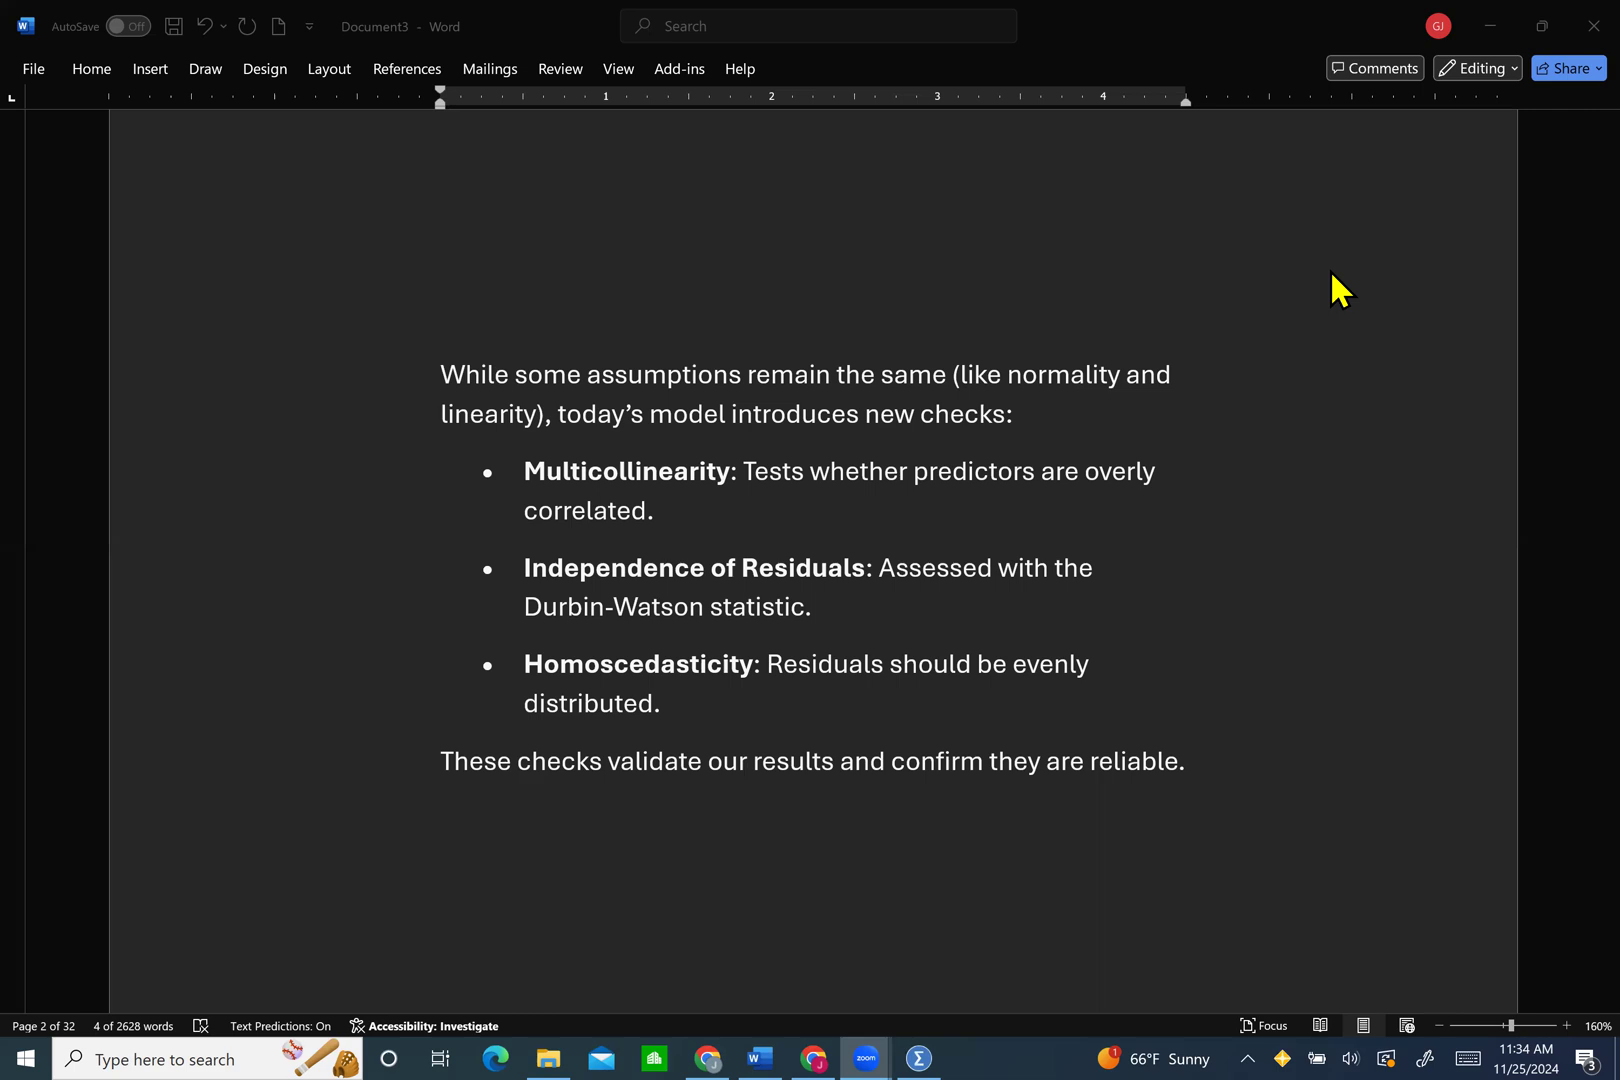
{"action": "scroll", "coordinate": [1333, 285], "scroll_direction": "down", "scroll_amount": 6}
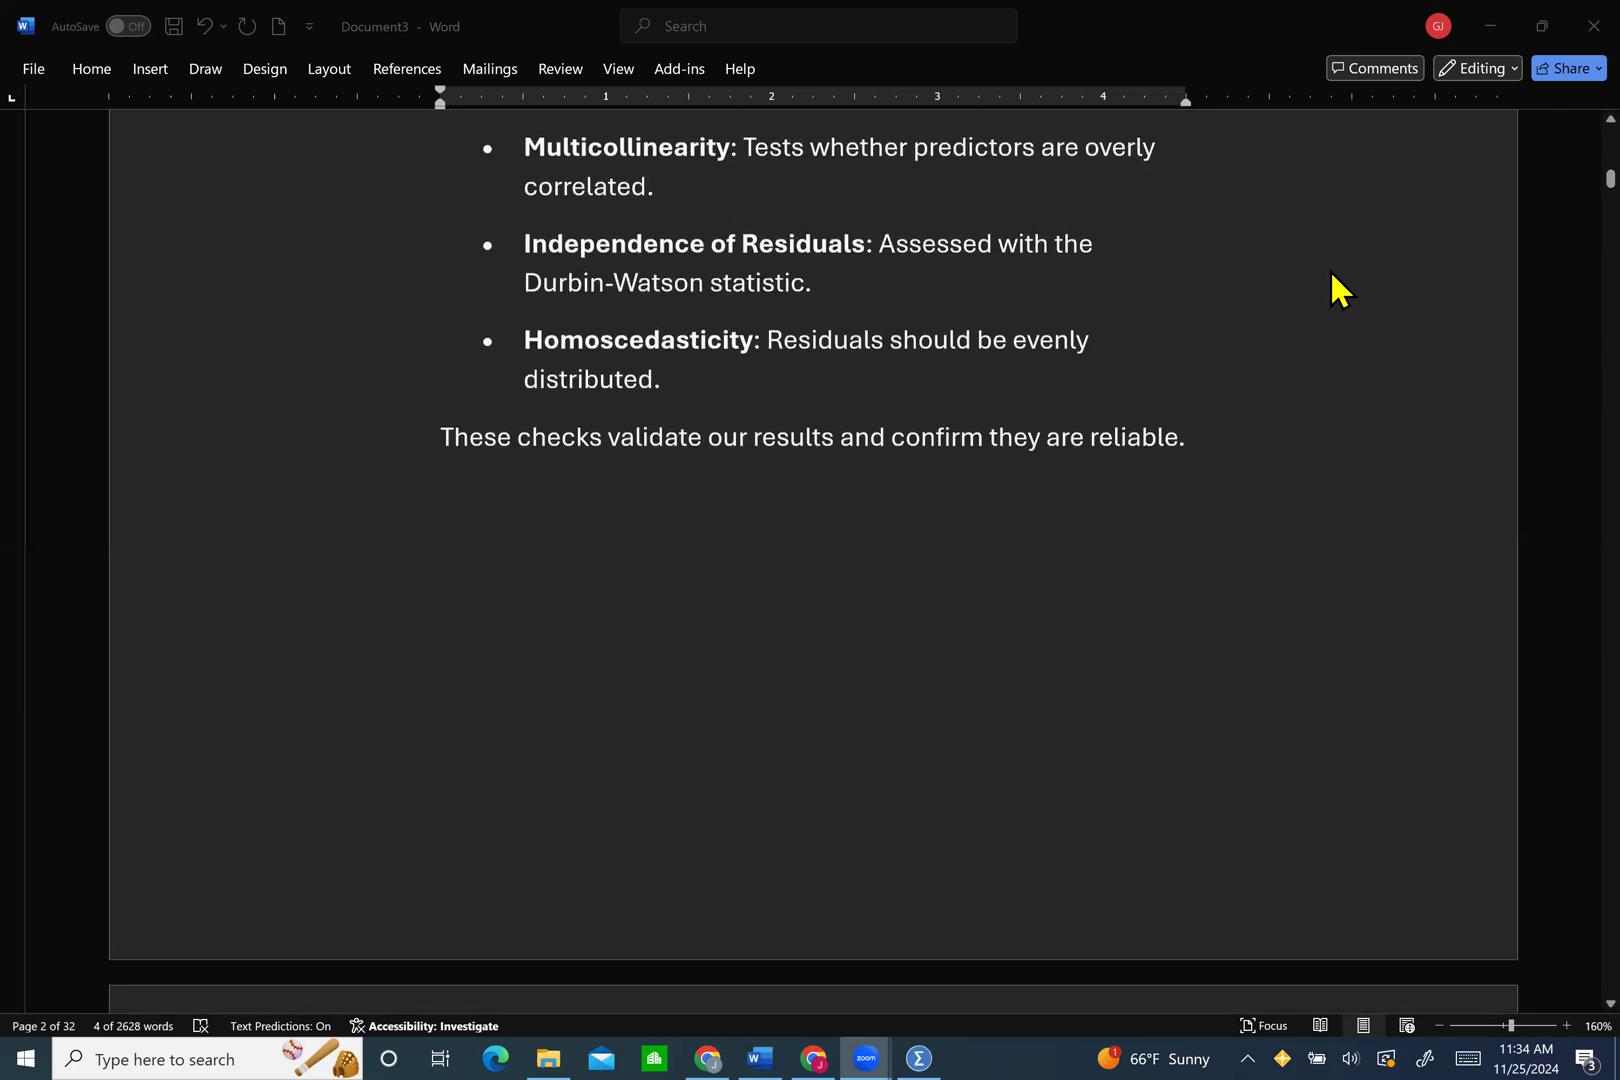
{"action": "scroll", "coordinate": [1331, 273], "scroll_direction": "down", "scroll_amount": 6}
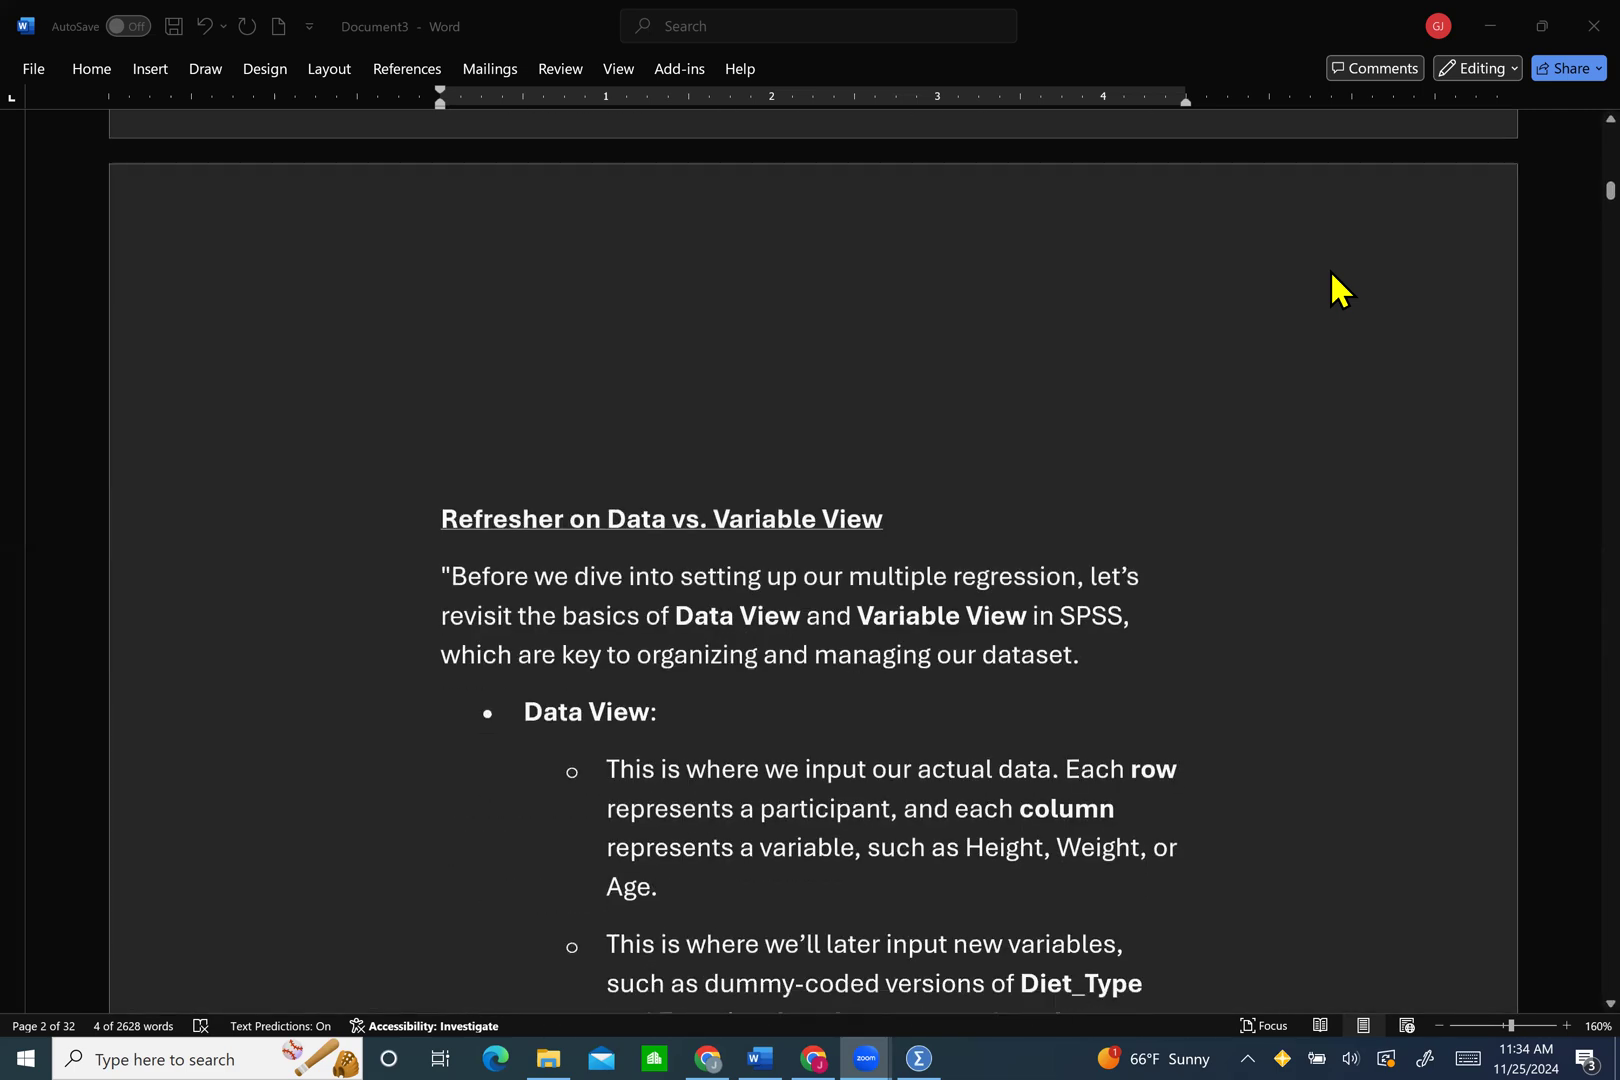
{"action": "scroll", "coordinate": [1331, 276], "scroll_direction": "down", "scroll_amount": 1}
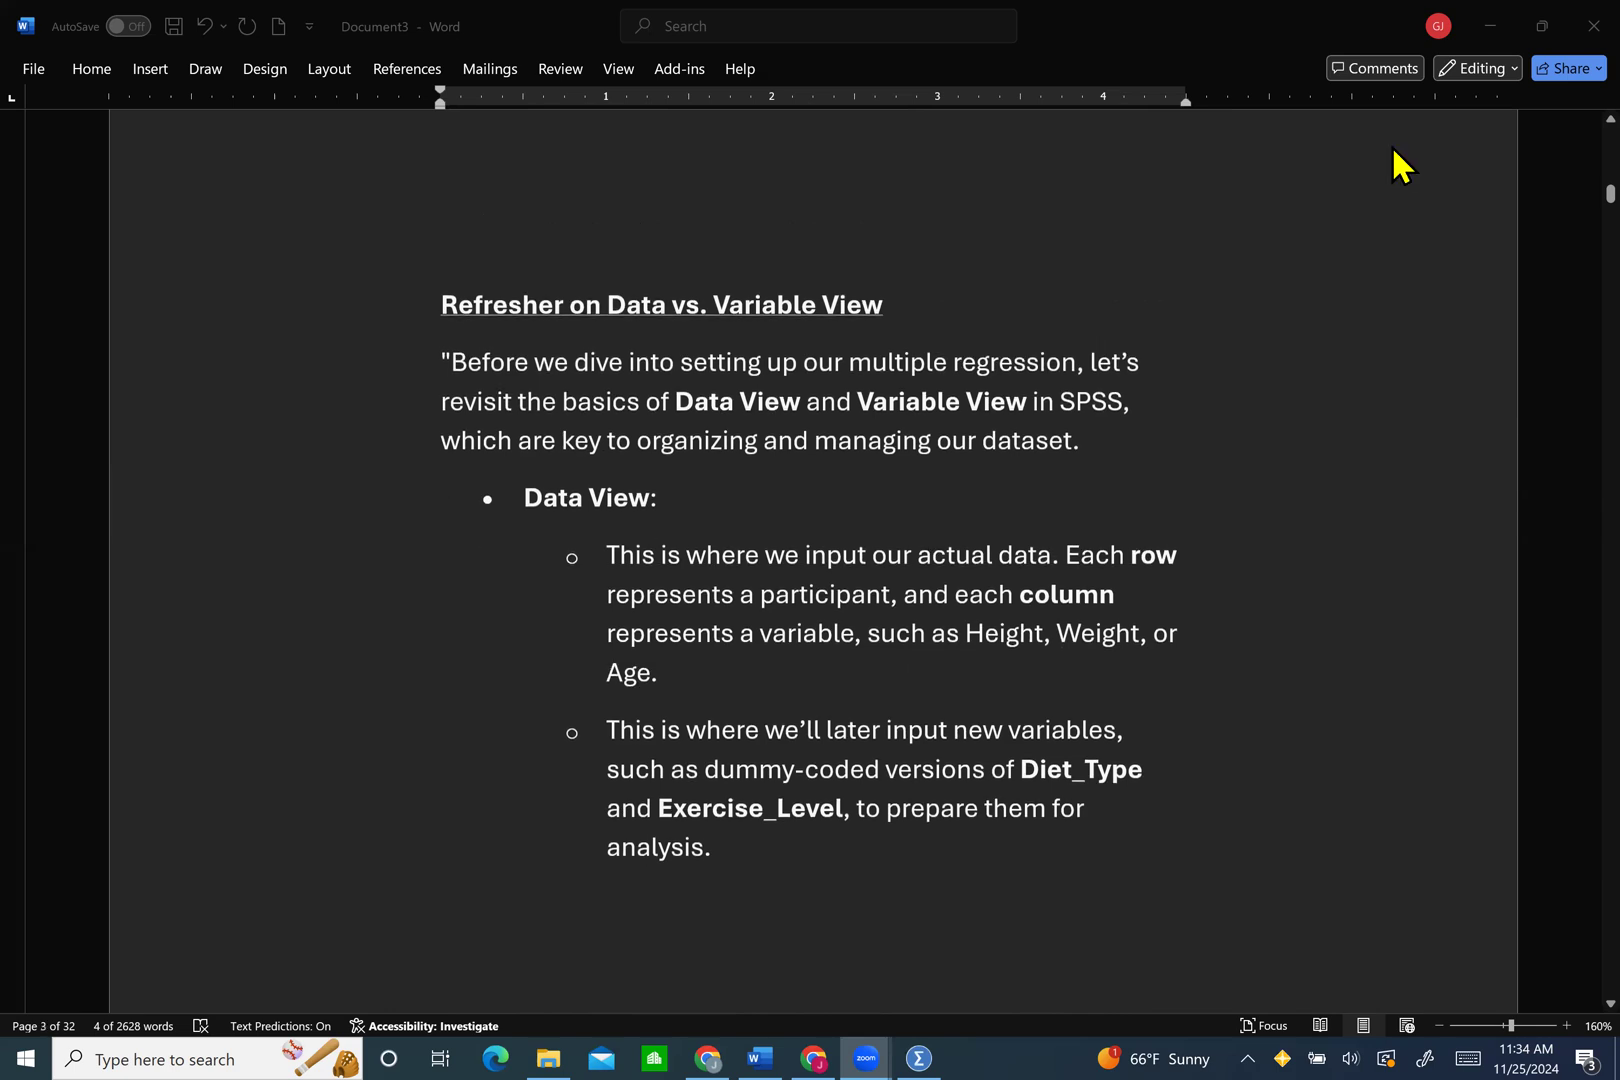
Step: Dismiss the SPSS welcome dialog and arrange the Word notes and the empty SPSS Data Editor side by side
{"action": "left_click", "coordinate": [557, 37]}
{"action": "key", "text": "super+Left"}
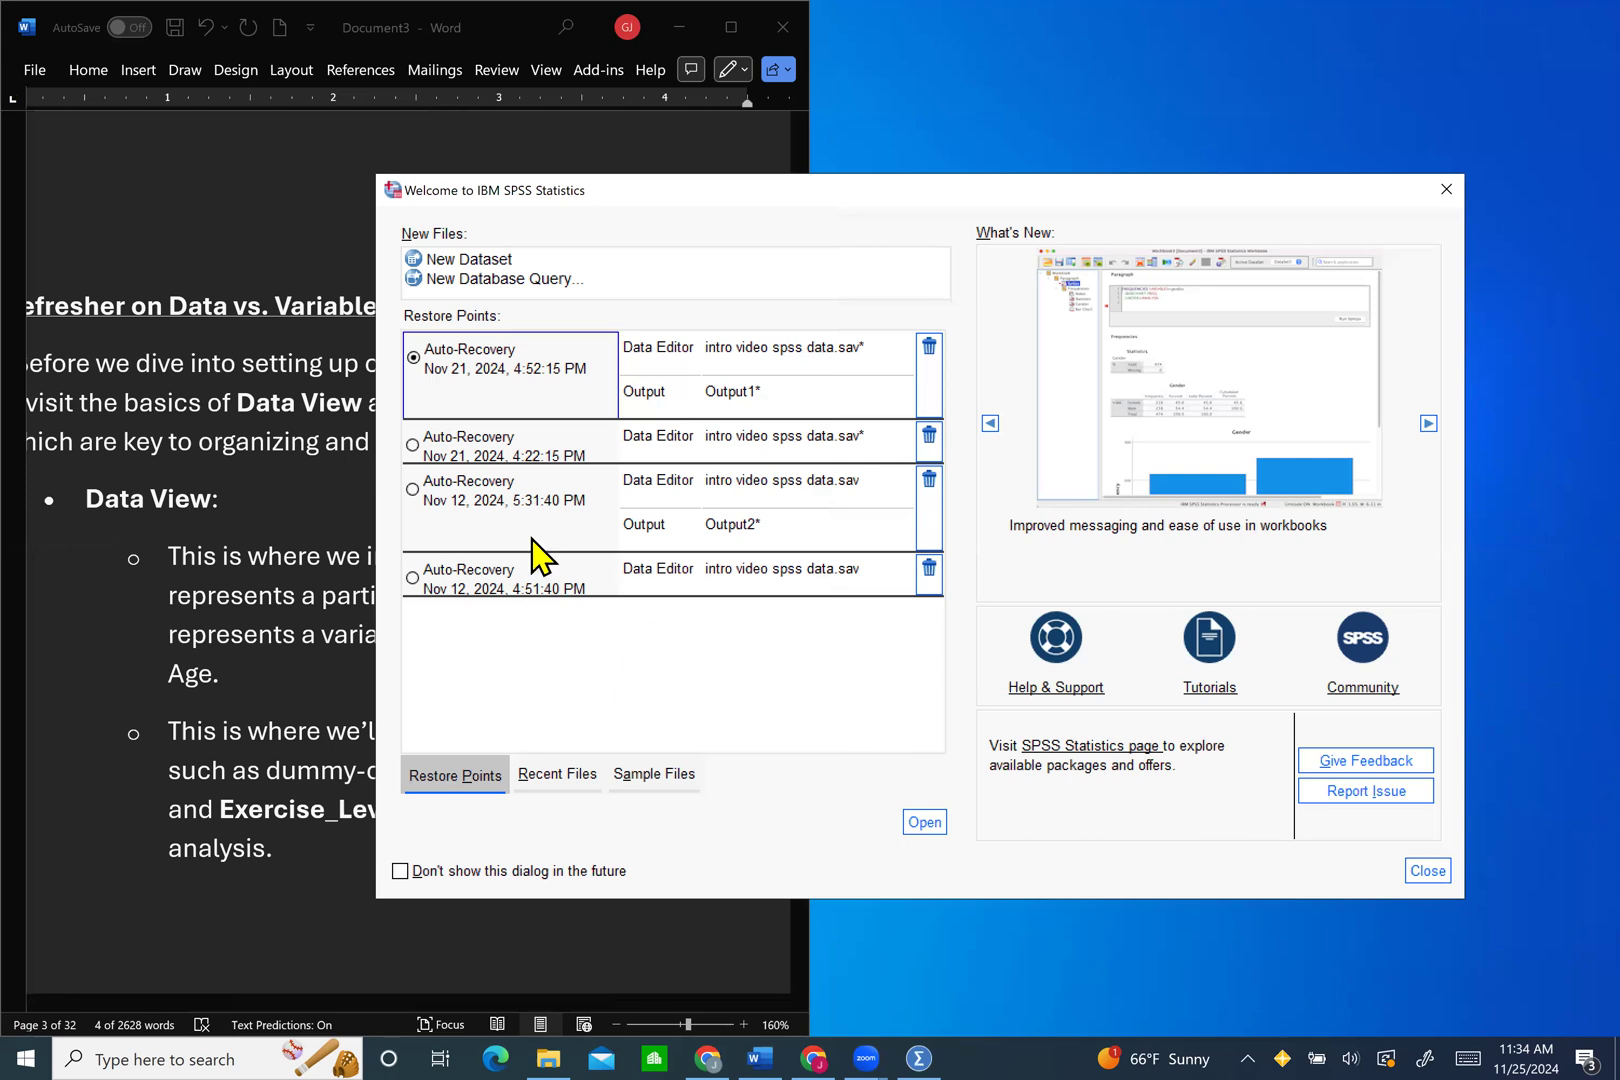
{"action": "mouse_move", "coordinate": [532, 553]}
{"action": "left_click", "coordinate": [1428, 871]}
{"action": "left_click", "coordinate": [920, 1048]}
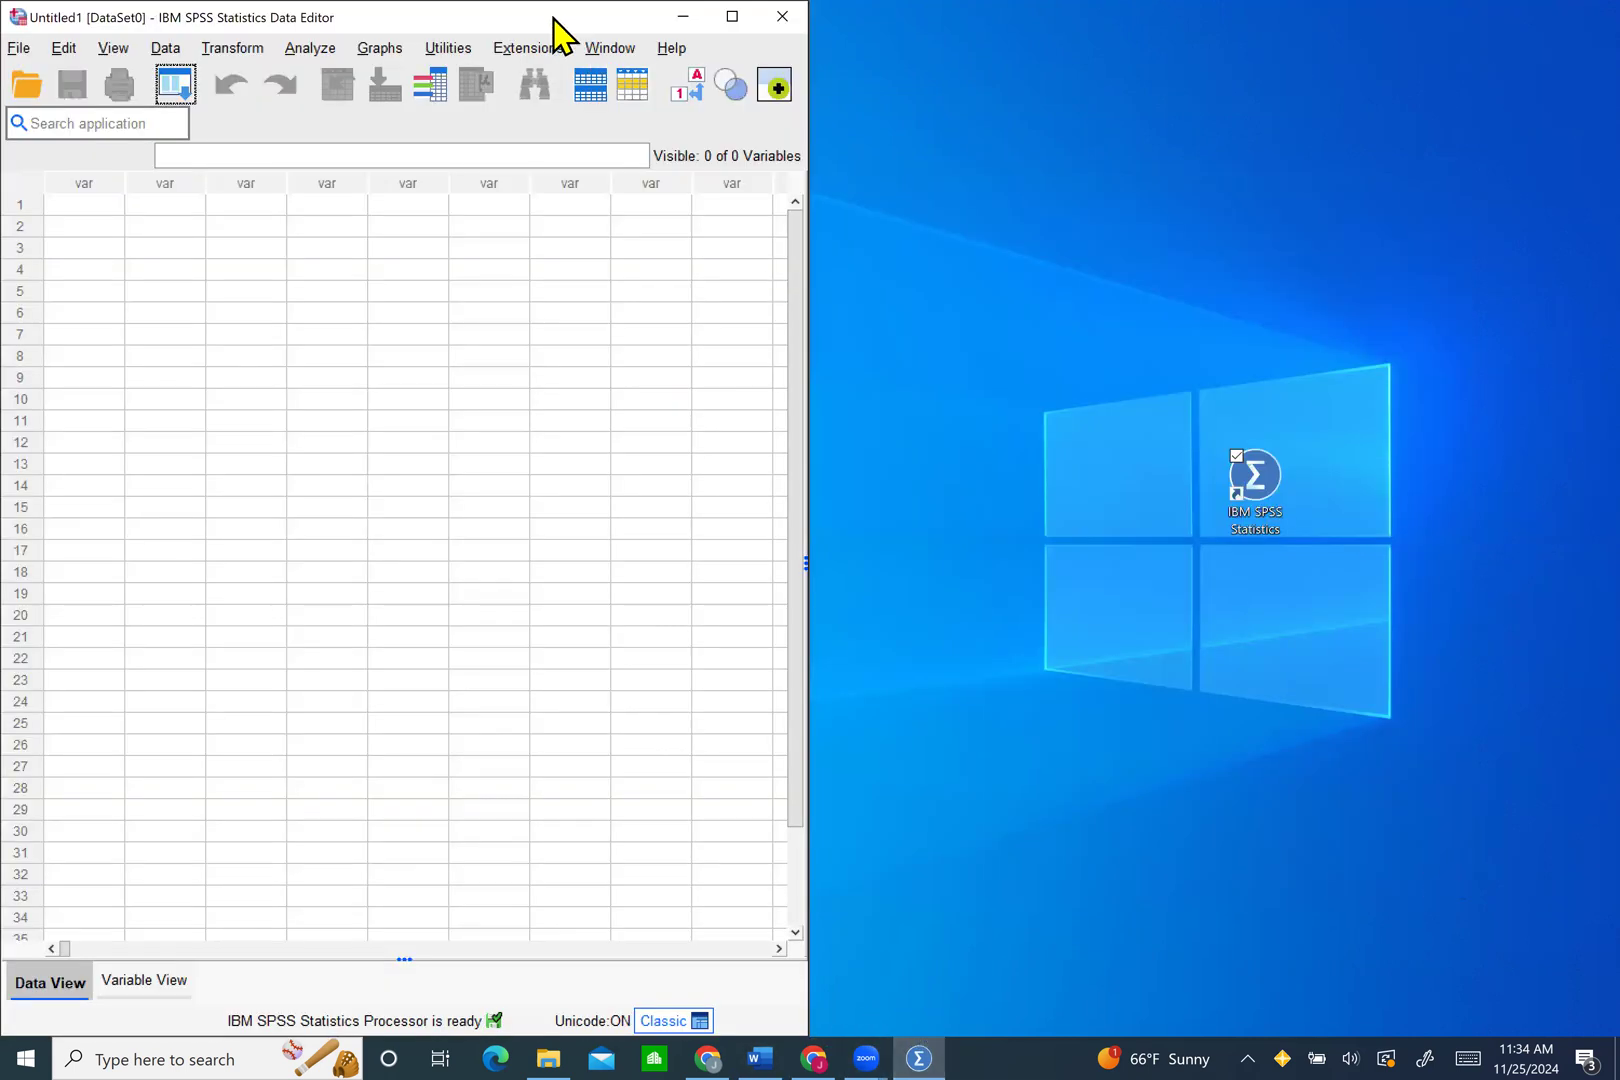
{"action": "left_click_drag", "start_coordinate": [560, 35], "coordinate": [1618, 40]}
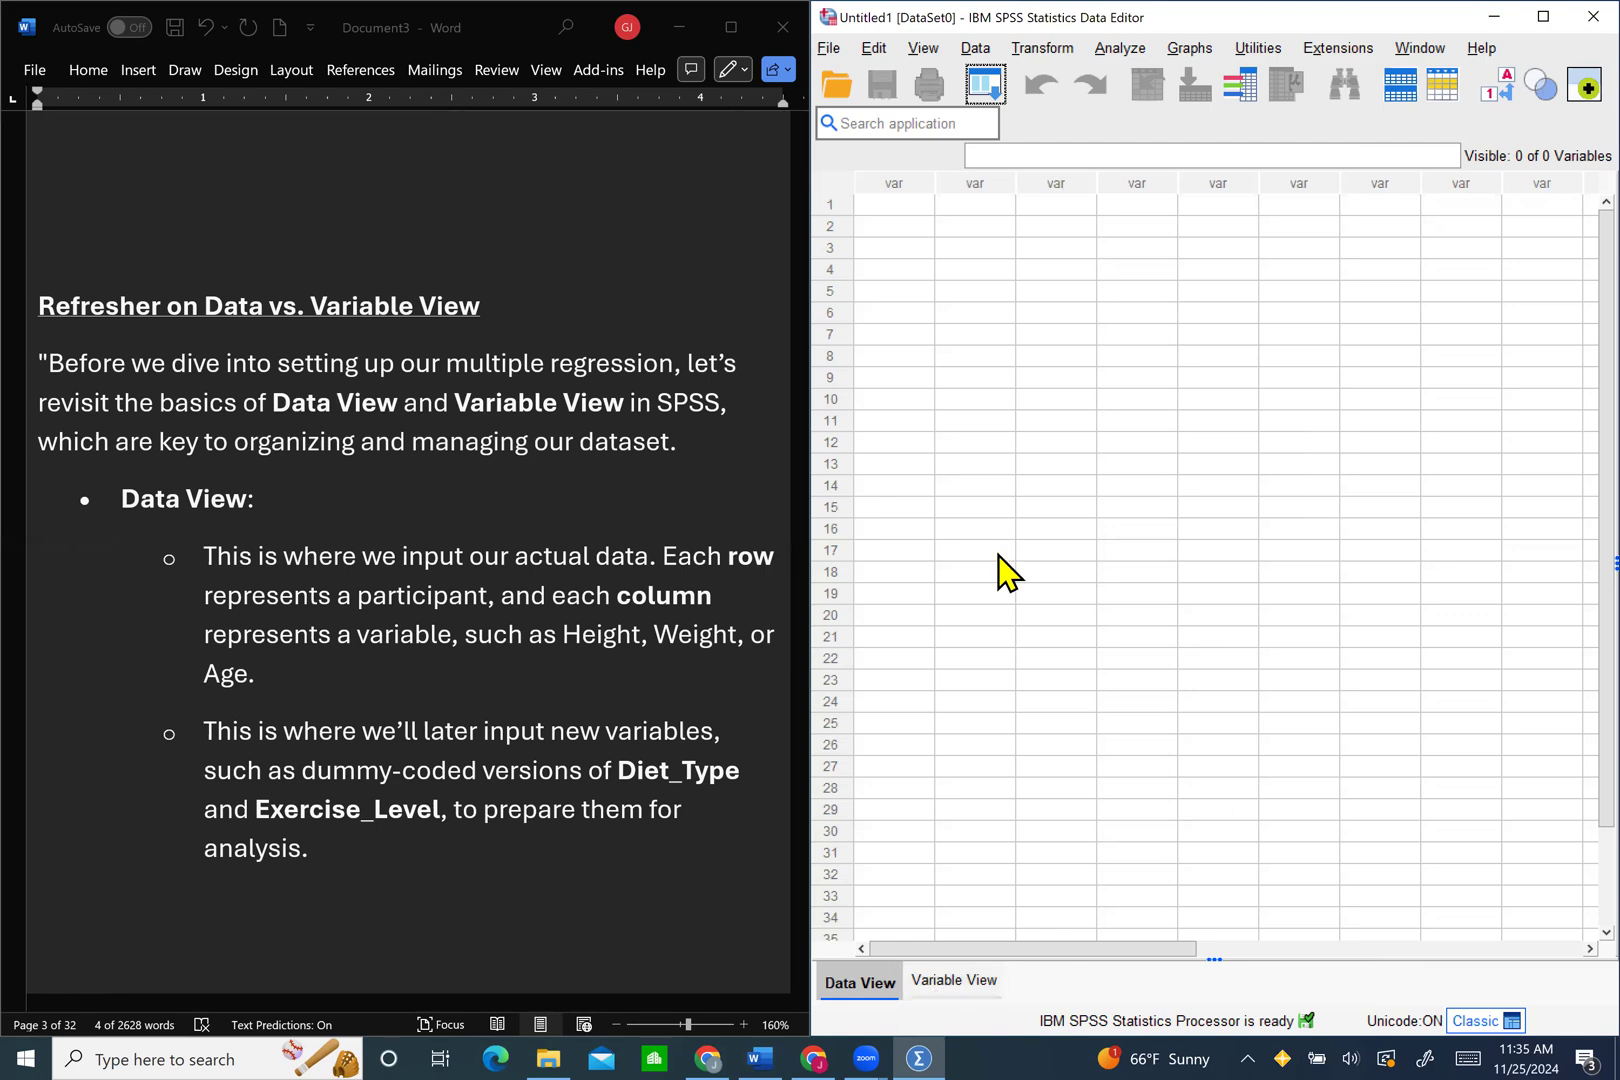
Step: Examine the case rows and variable columns of the empty dataset in Data View, highlighting several of each
{"action": "left_click", "coordinate": [975, 420]}
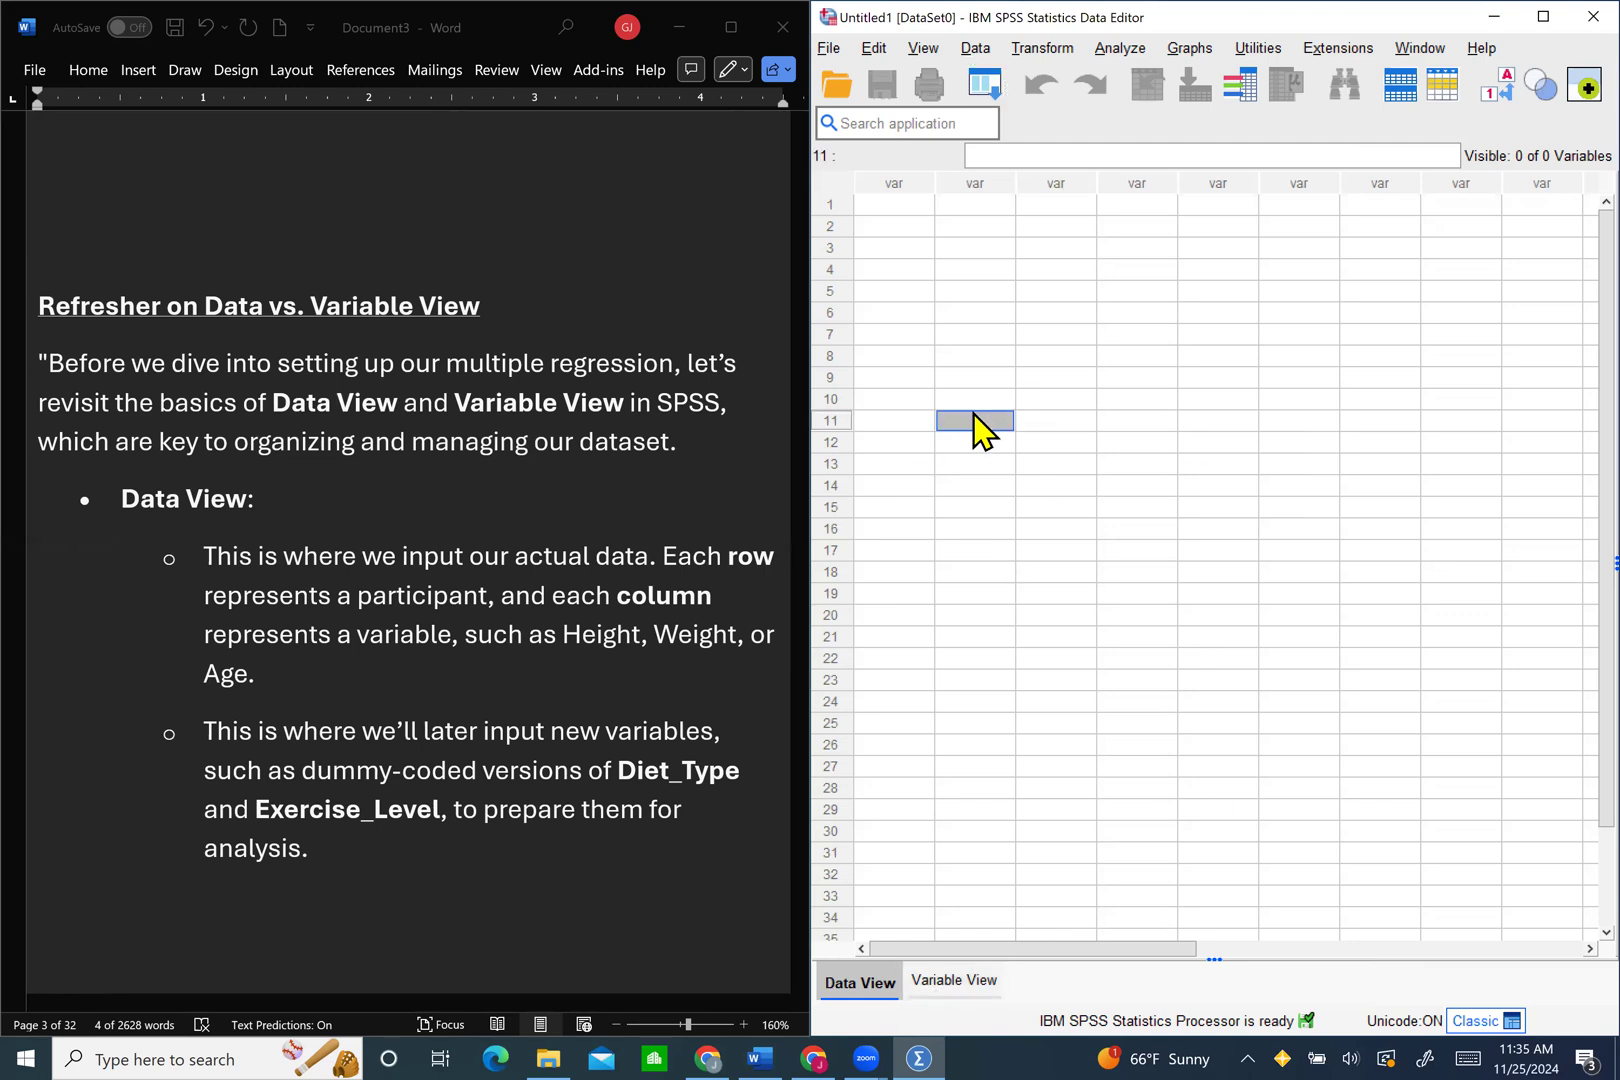
{"action": "left_click", "coordinate": [829, 205]}
{"action": "left_click", "coordinate": [829, 227]}
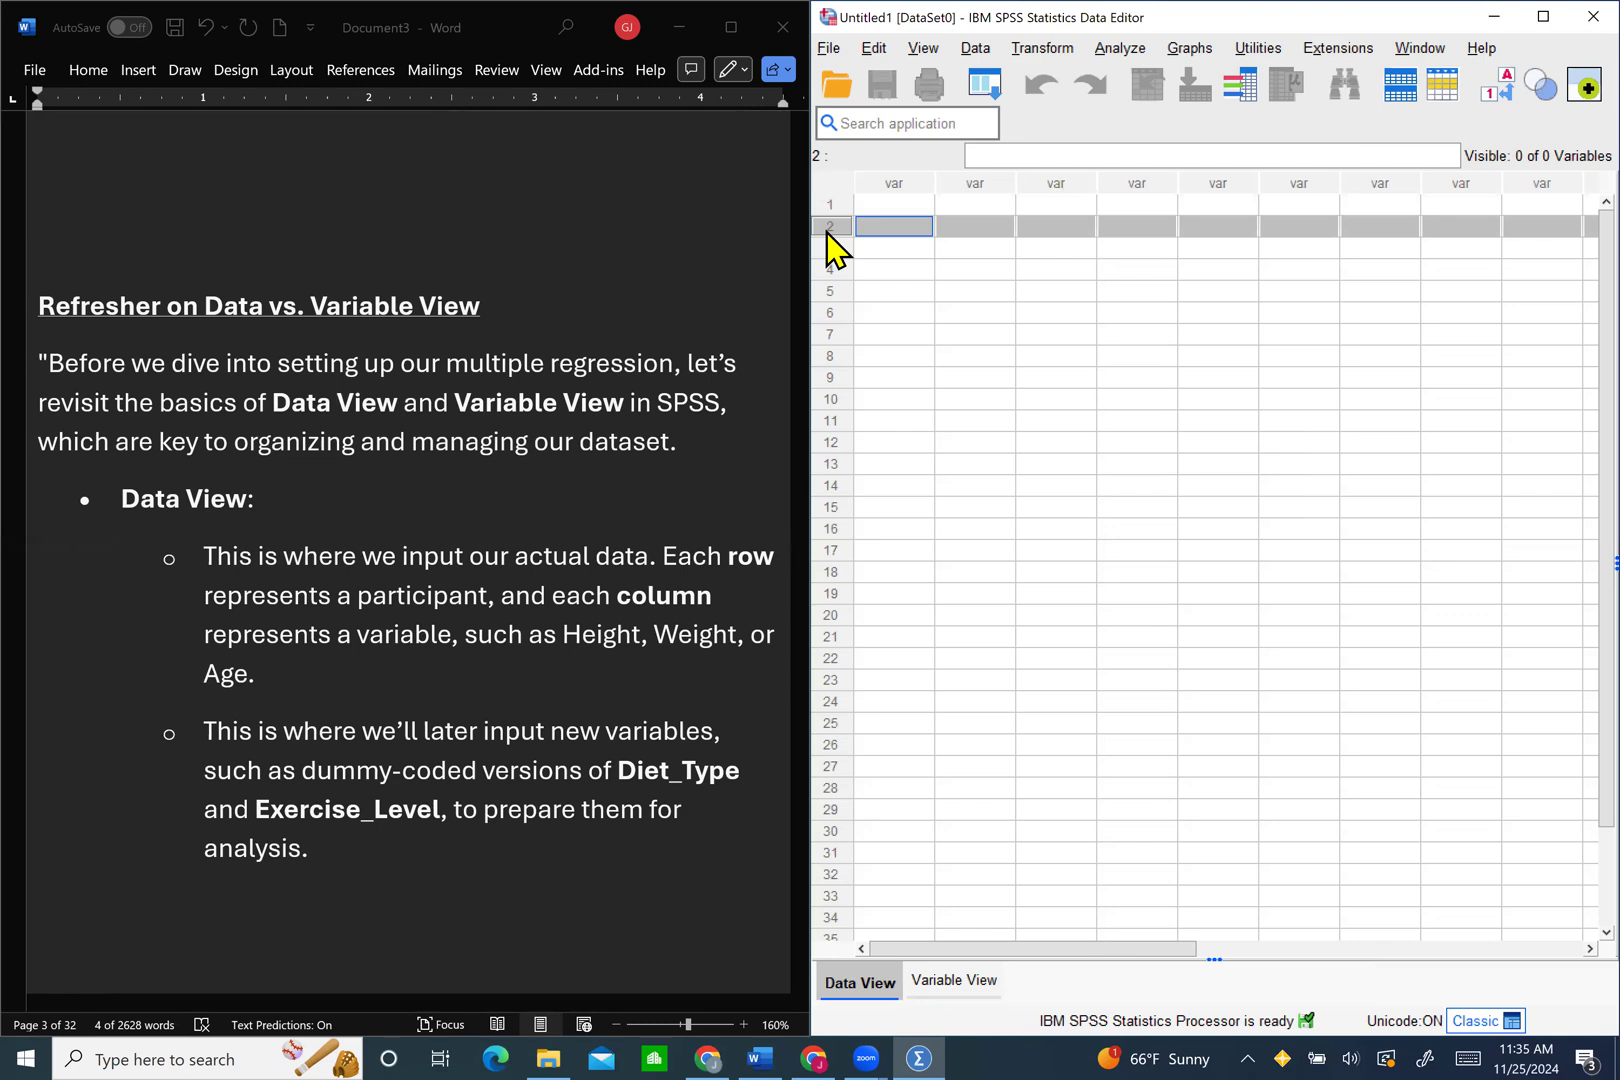
{"action": "left_click", "coordinate": [829, 249]}
{"action": "left_click", "coordinate": [896, 183]}
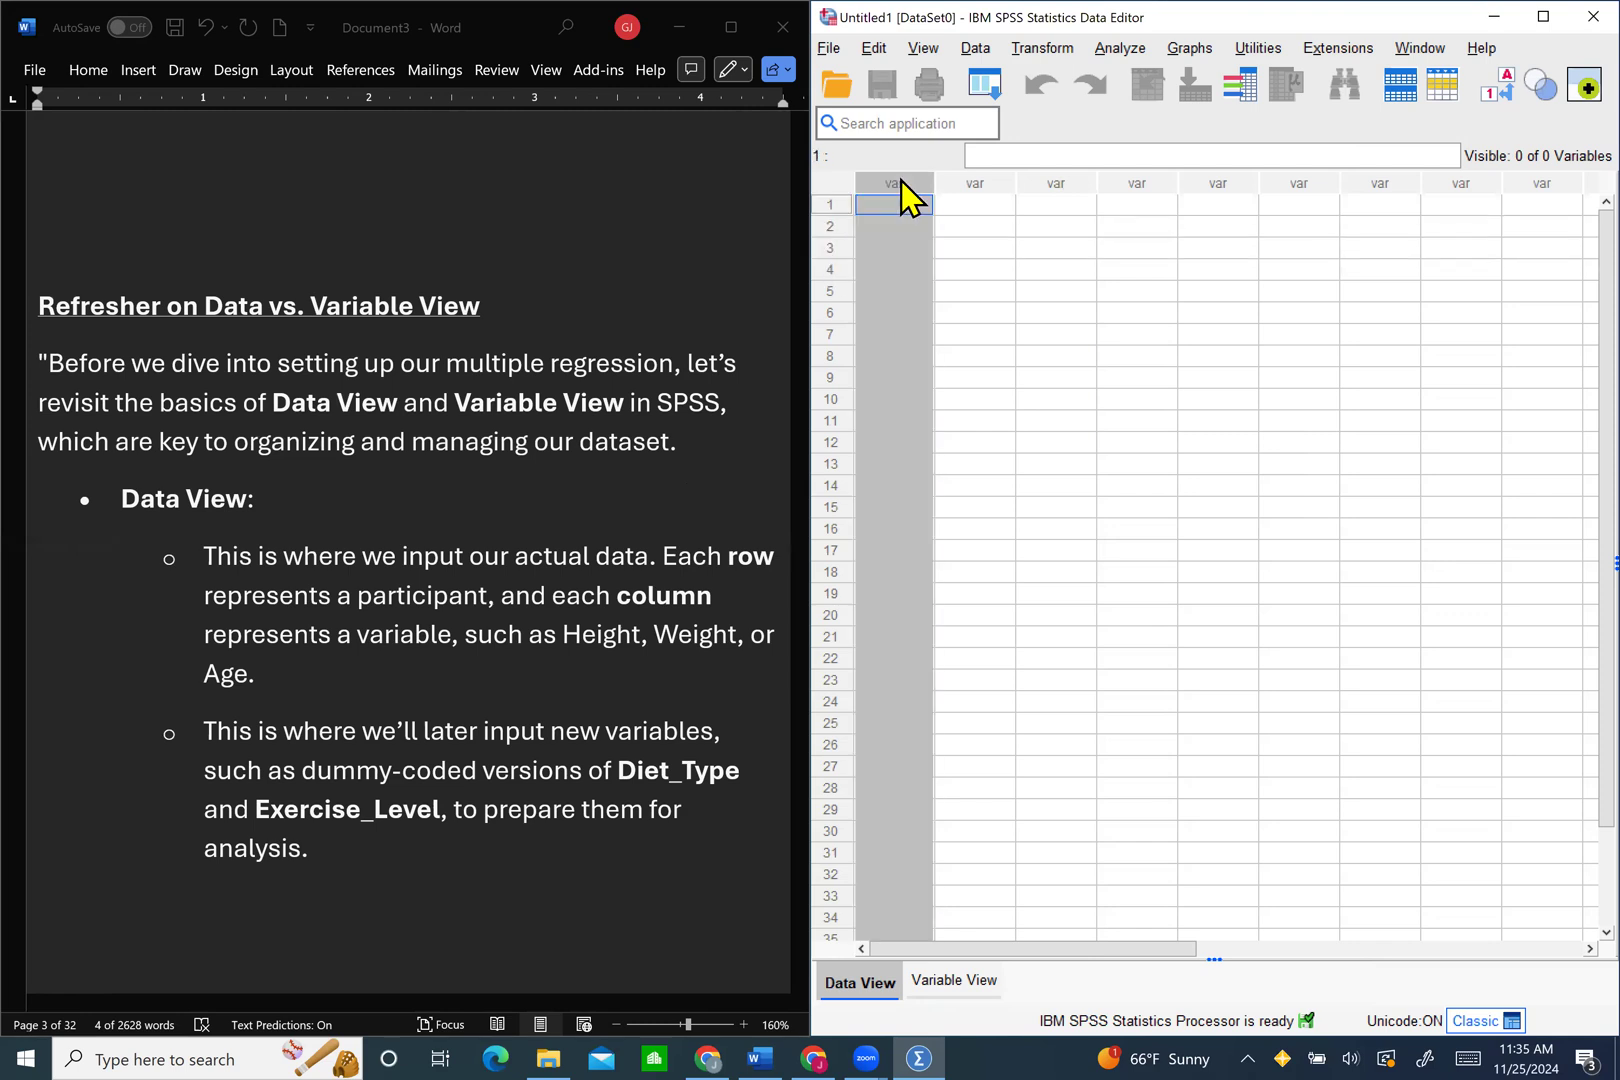
{"action": "left_click", "coordinate": [972, 184]}
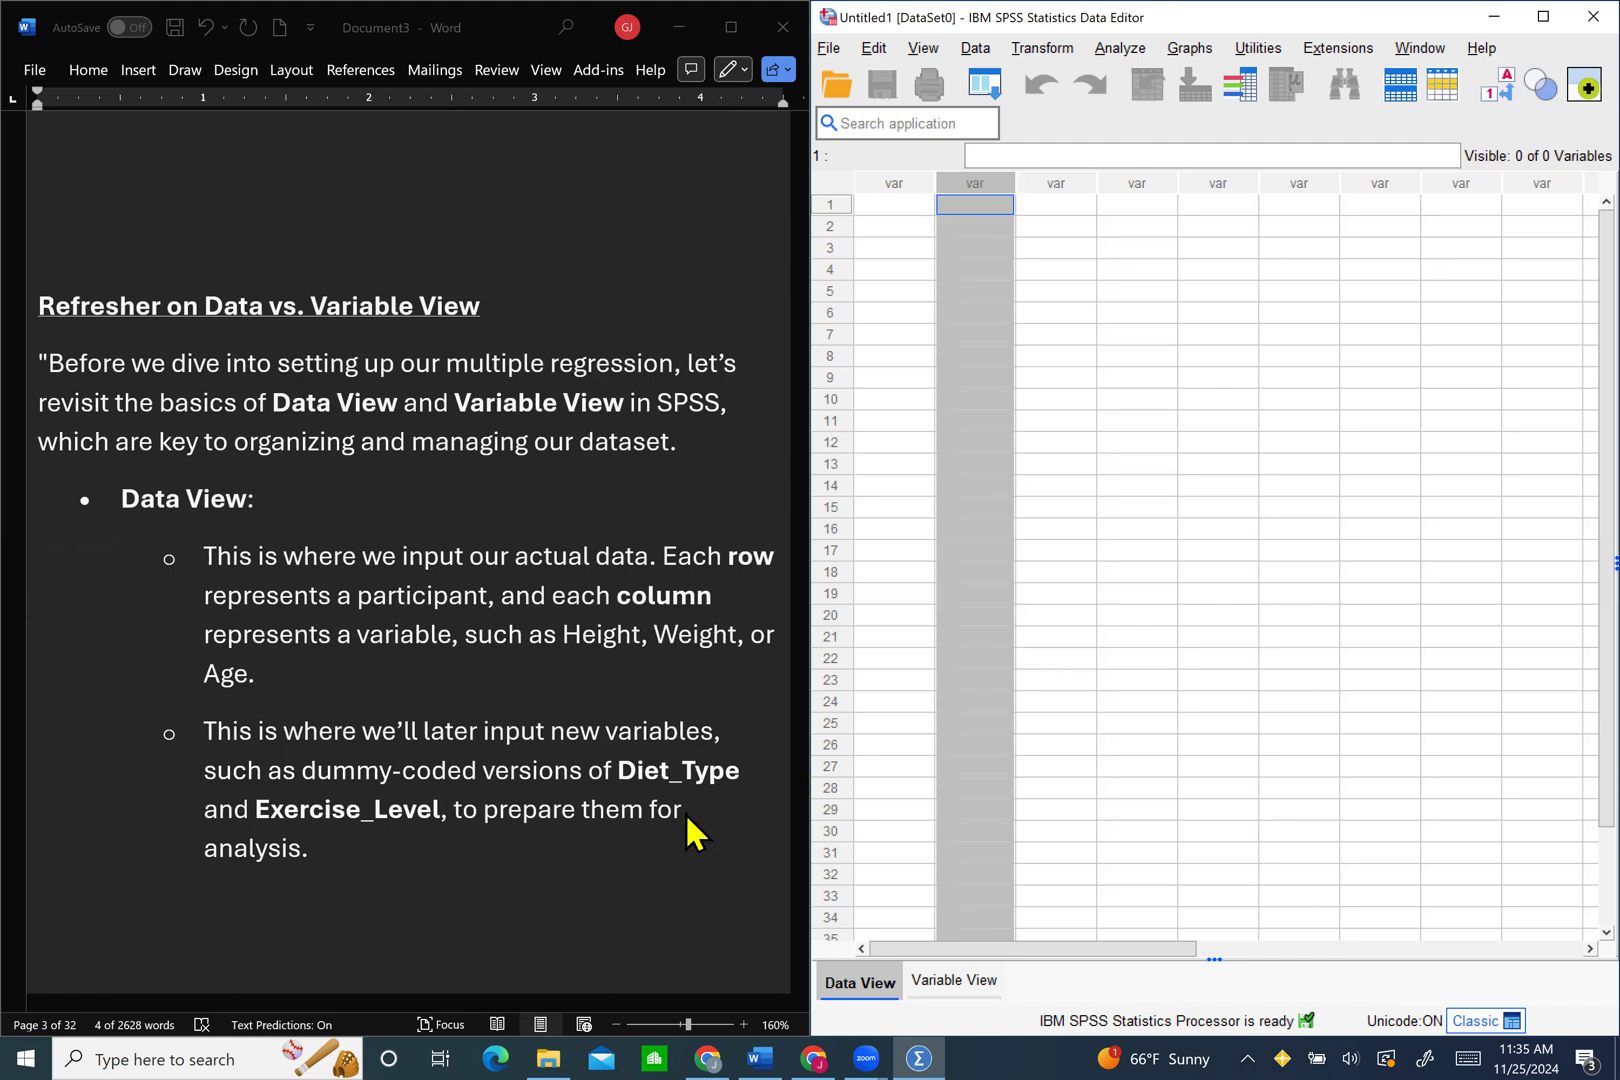
Step: Read the Variable View notes and examine the variable attribute columns in SPSS Variable View, from Name through Measure and Role
{"action": "scroll", "coordinate": [688, 832], "scroll_direction": "down", "scroll_amount": 8}
{"action": "scroll", "coordinate": [688, 832], "scroll_direction": "down", "scroll_amount": 5}
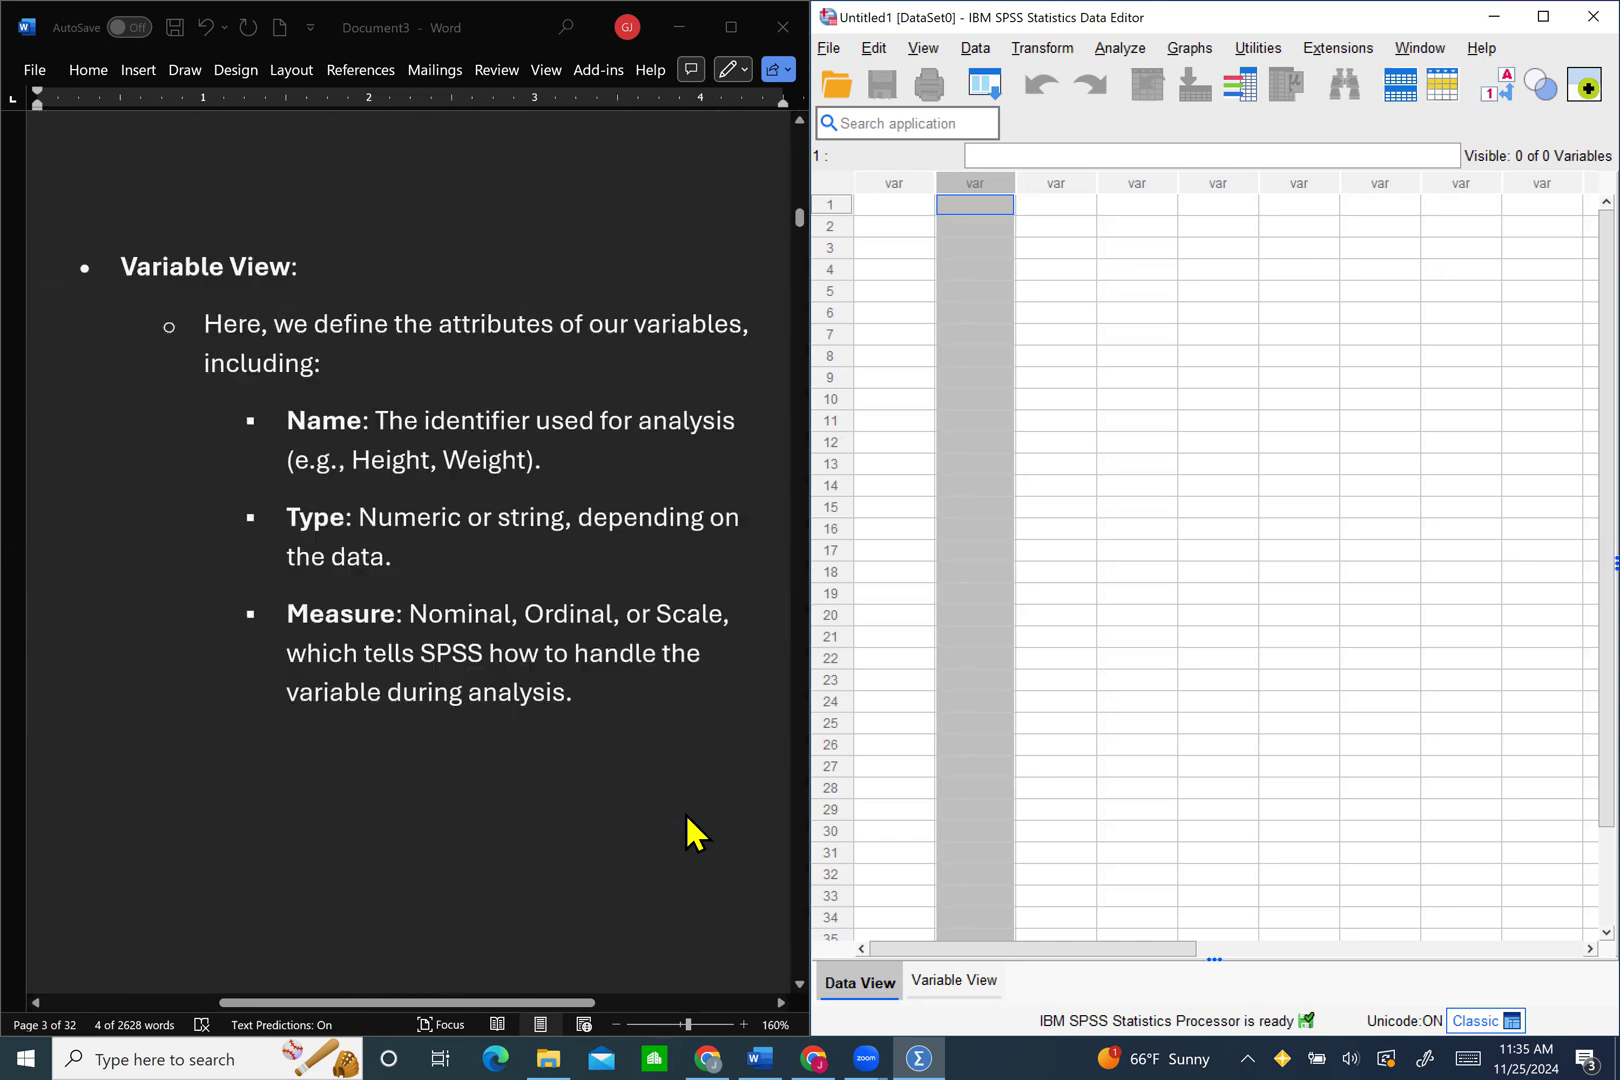
{"action": "scroll", "coordinate": [688, 832], "scroll_direction": "right", "scroll_amount": 2}
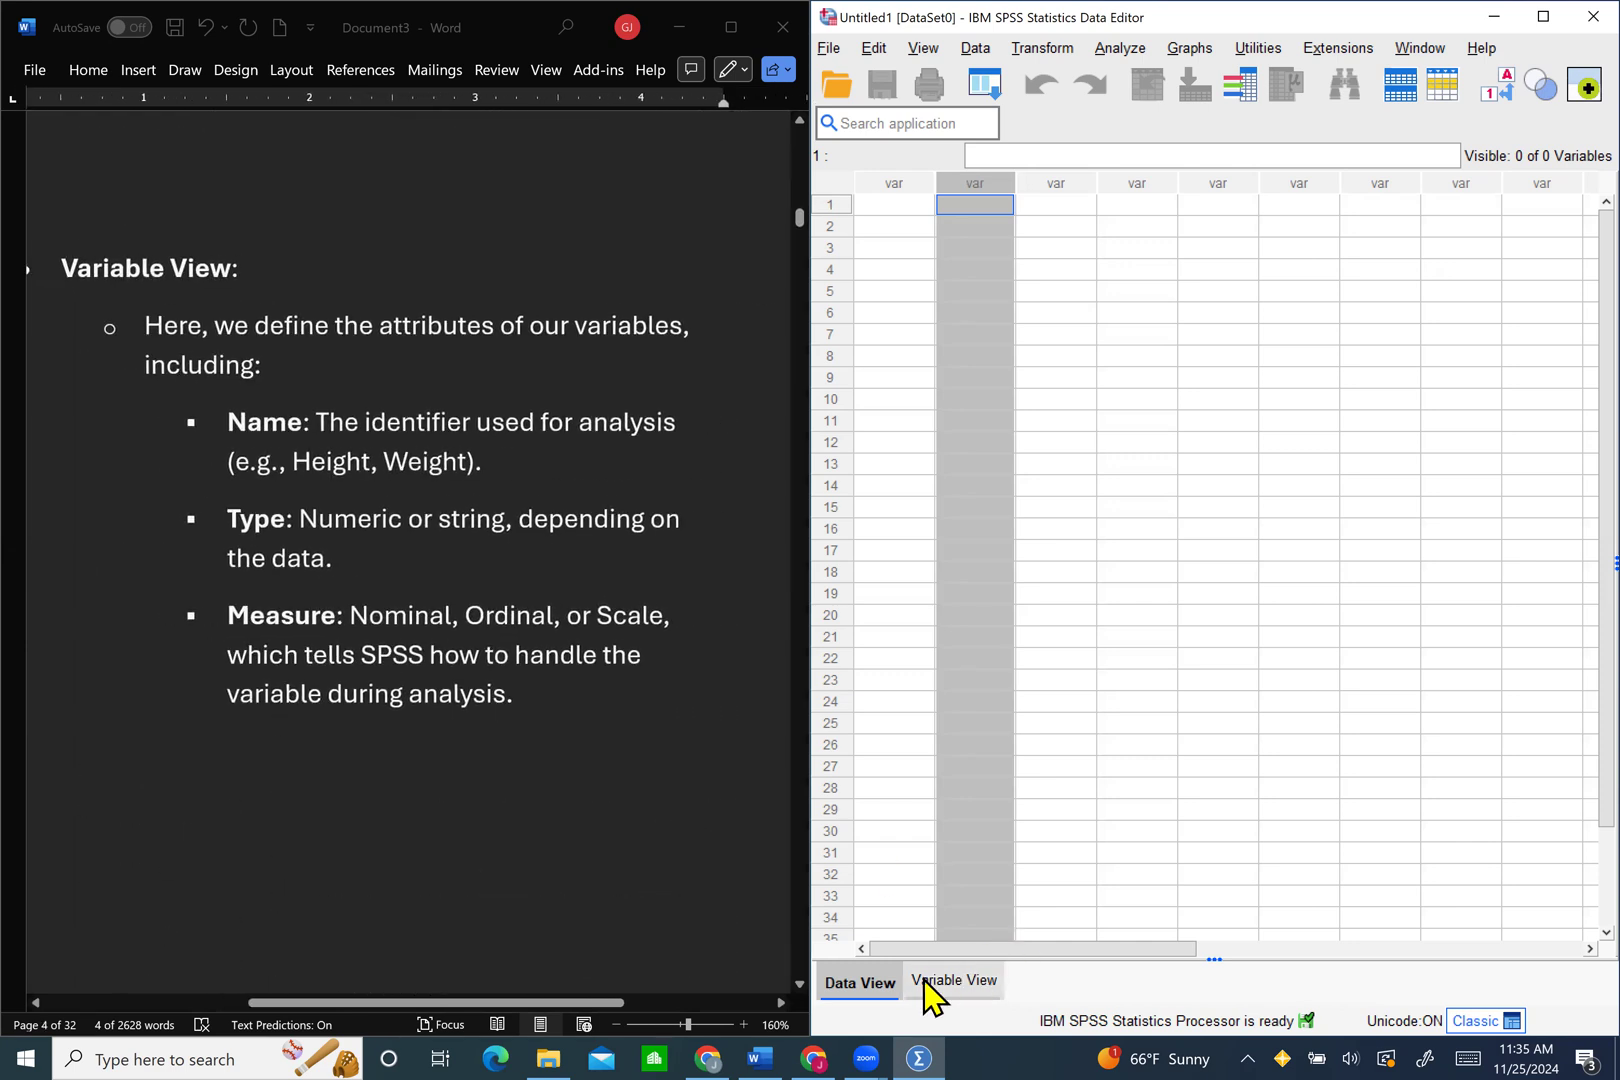
{"action": "left_click", "coordinate": [951, 995]}
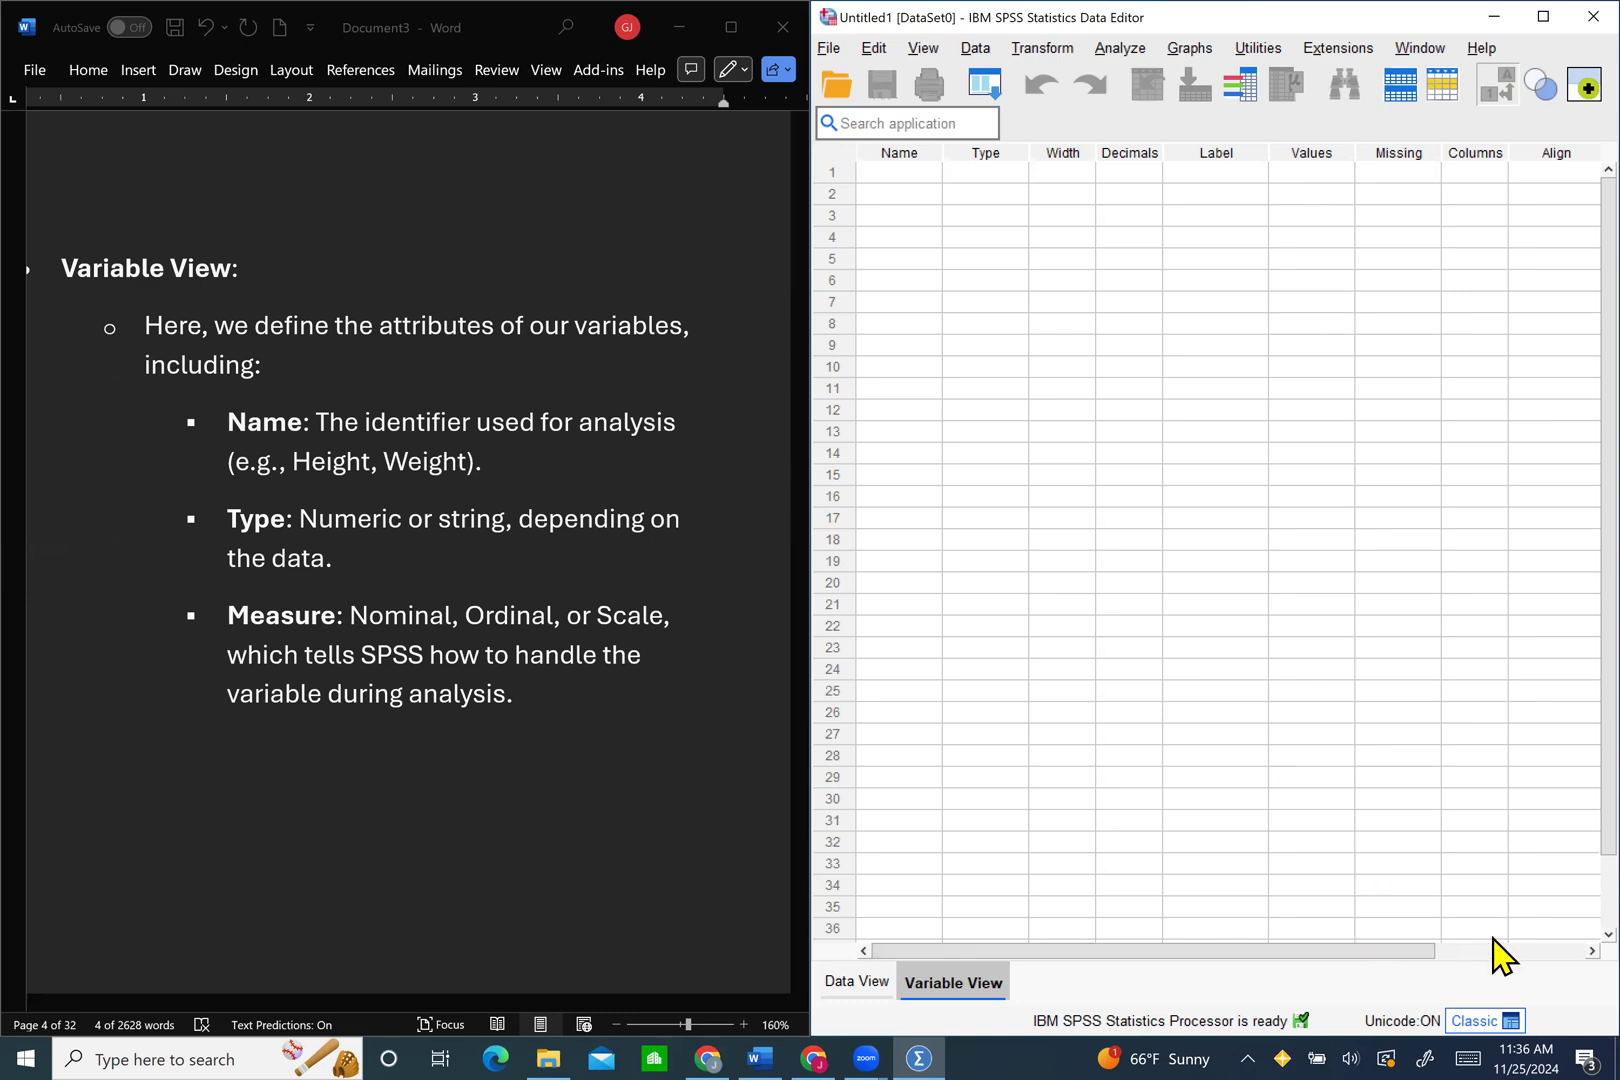
{"action": "left_click_drag", "start_coordinate": [1458, 975], "coordinate": [1600, 970]}
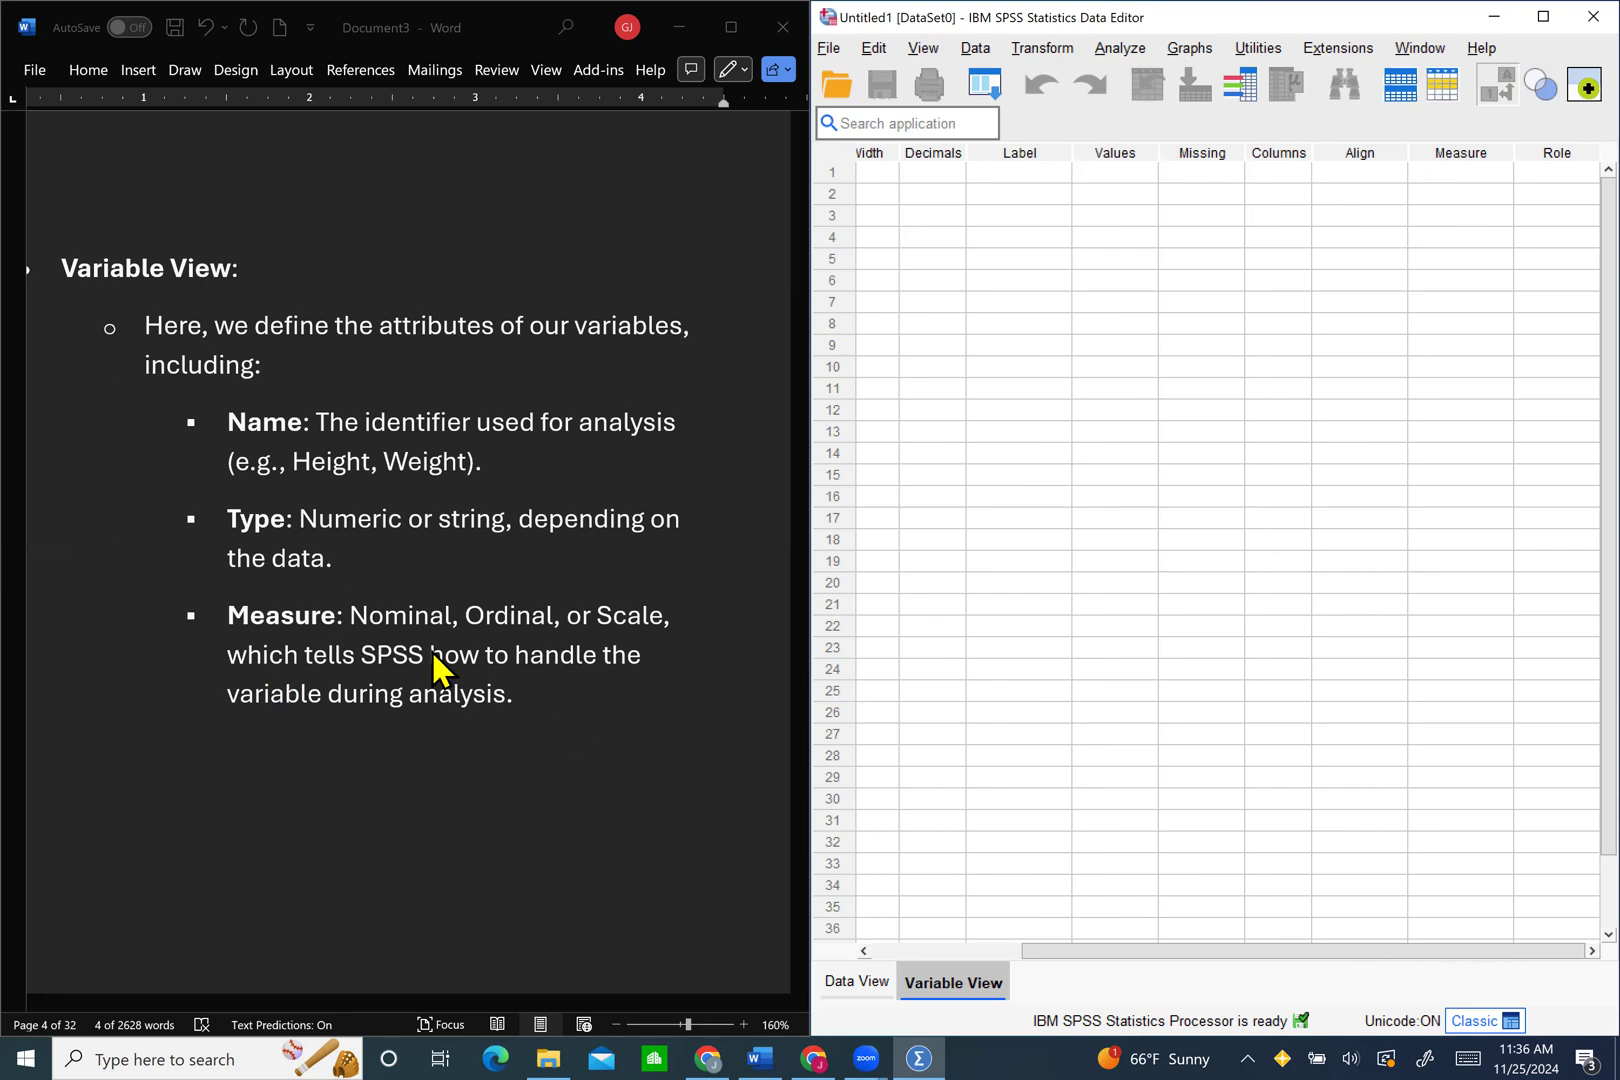
Step: Read the notes on the Label and Values columns and locate both columns in Variable View
{"action": "scroll", "coordinate": [468, 600], "scroll_direction": "down", "scroll_amount": 10}
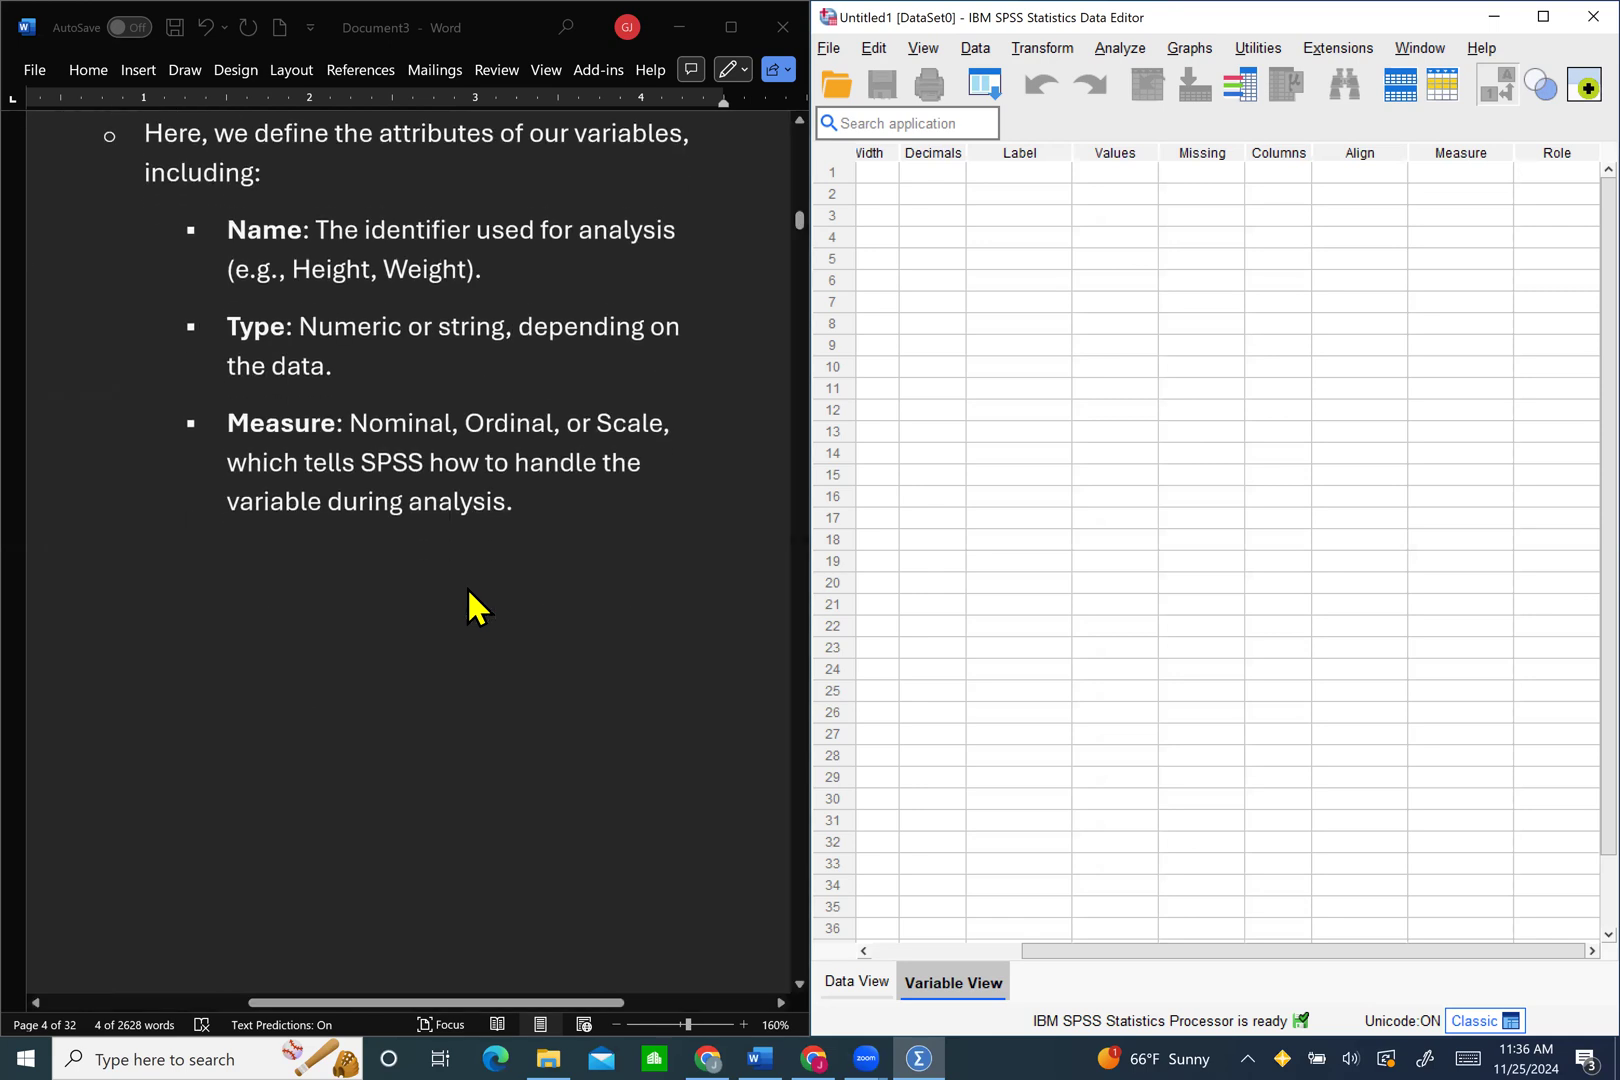
{"action": "scroll", "coordinate": [468, 589], "scroll_direction": "down", "scroll_amount": 12}
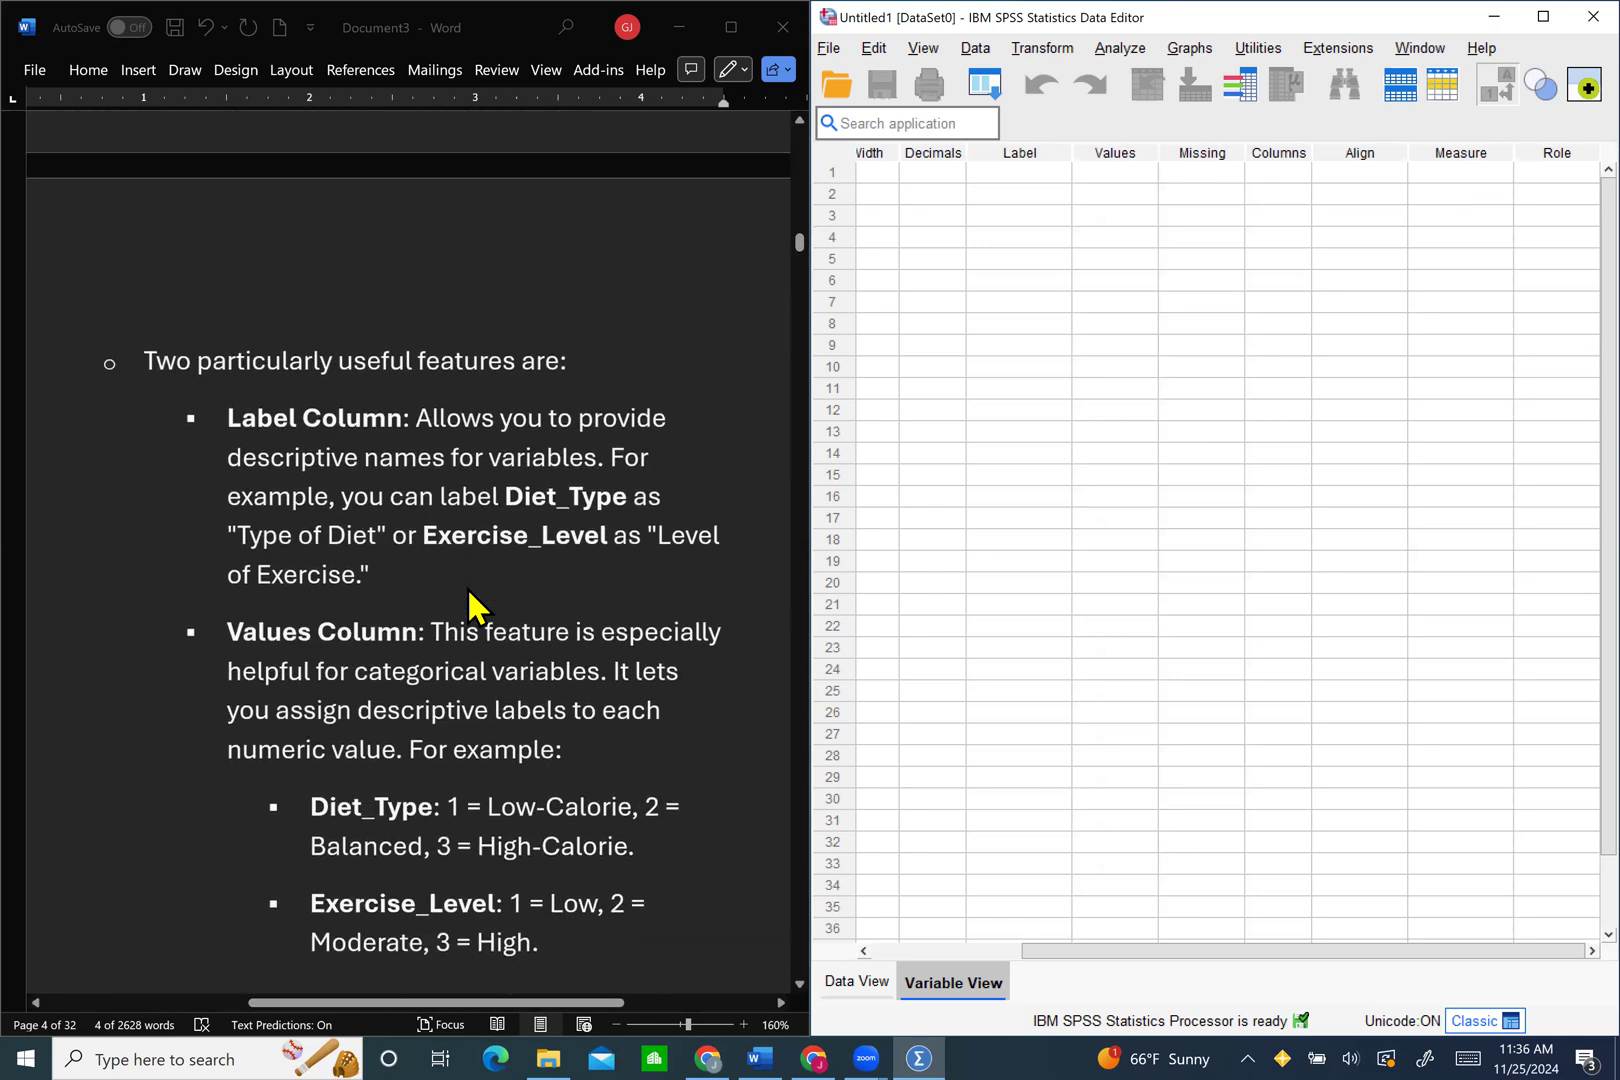
{"action": "scroll", "coordinate": [468, 588], "scroll_direction": "down", "scroll_amount": 2}
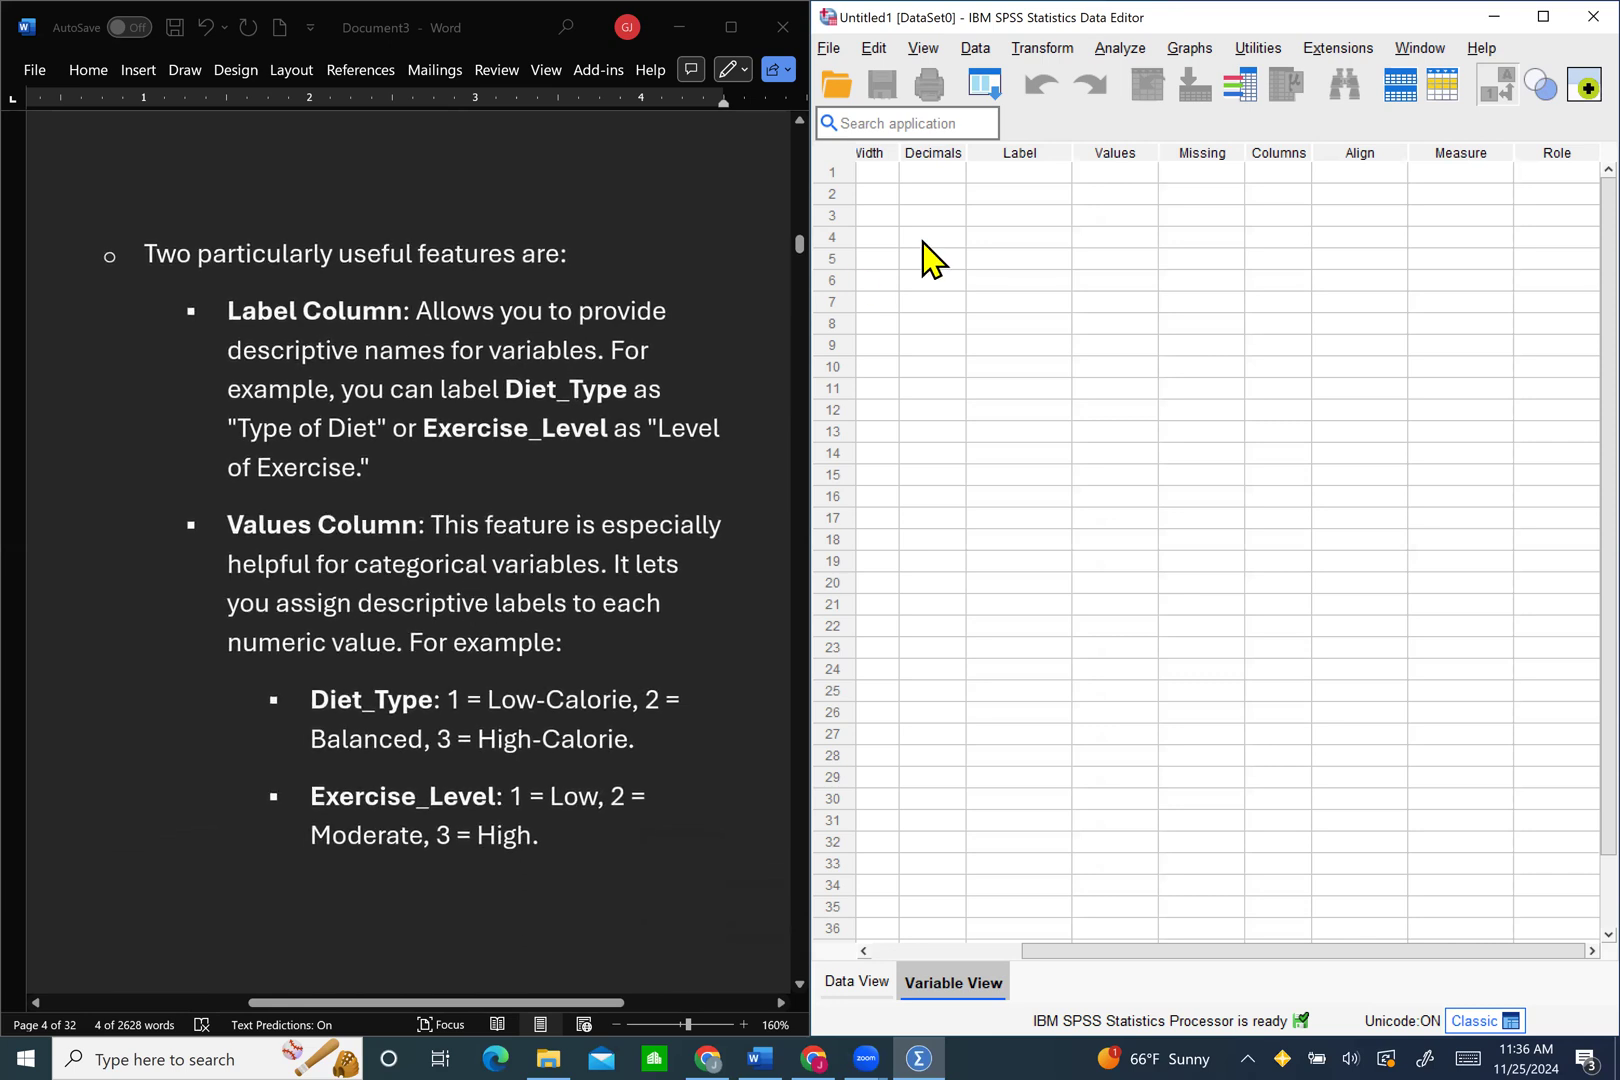
{"action": "scroll", "coordinate": [922, 258], "scroll_direction": "left", "scroll_amount": 3}
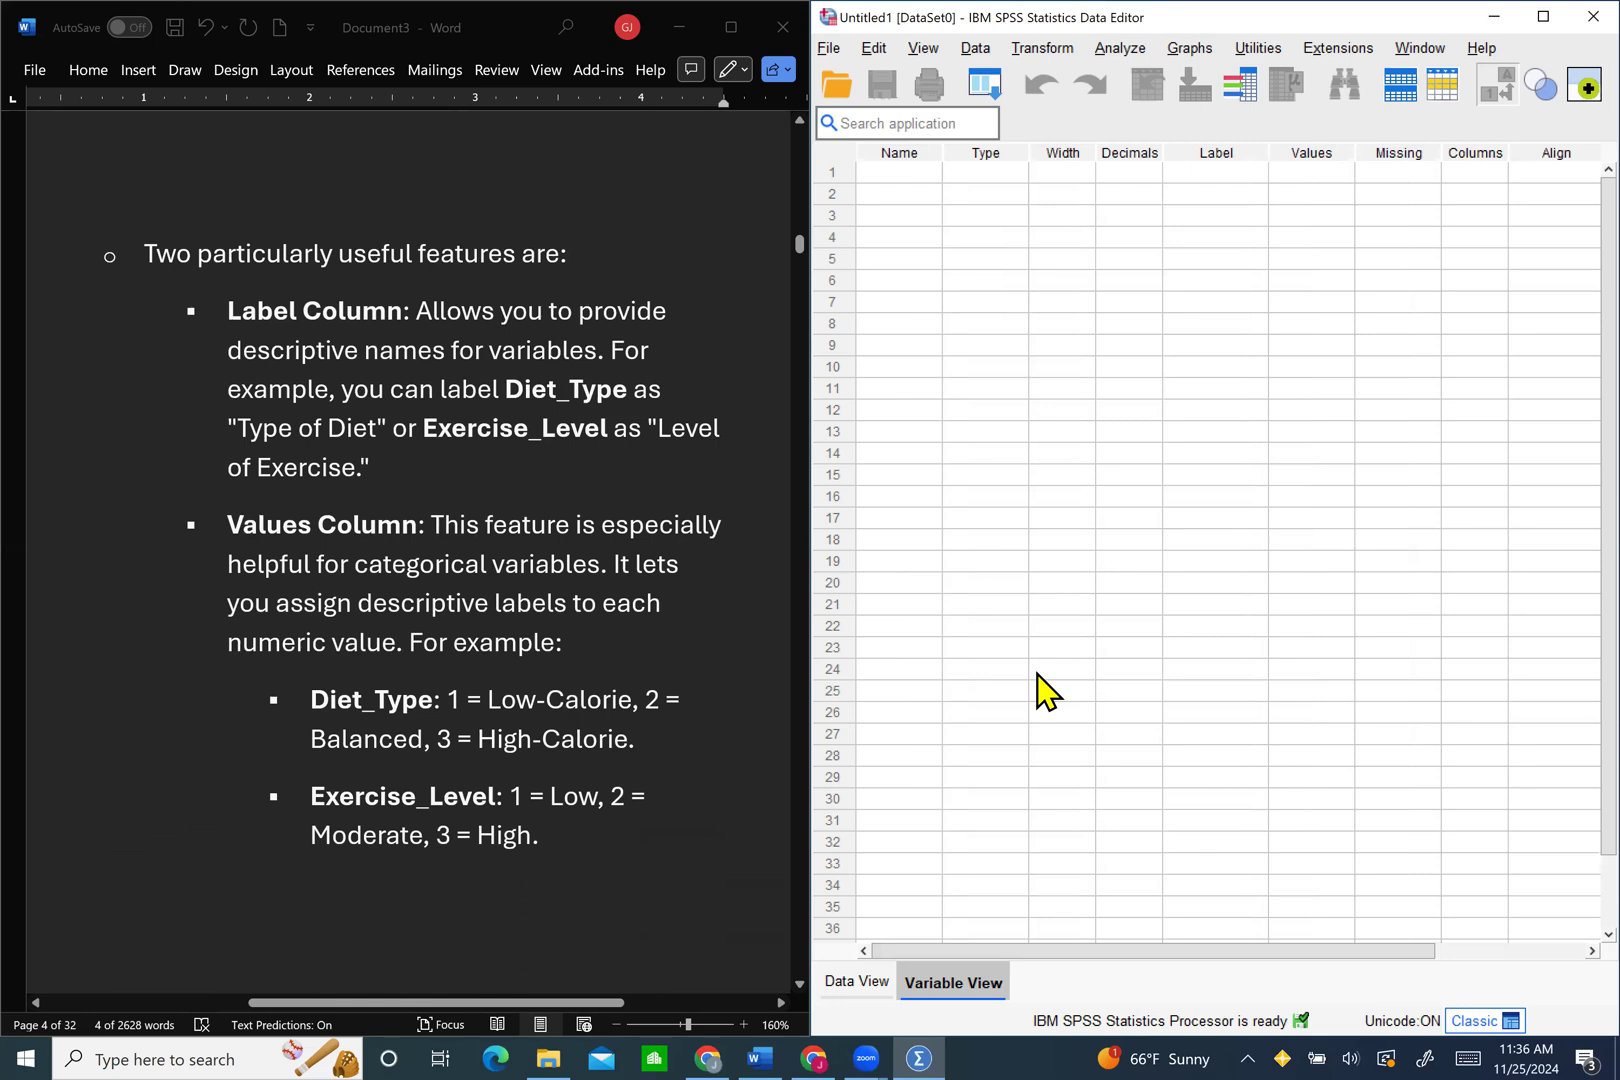
{"action": "left_click", "coordinate": [1186, 174]}
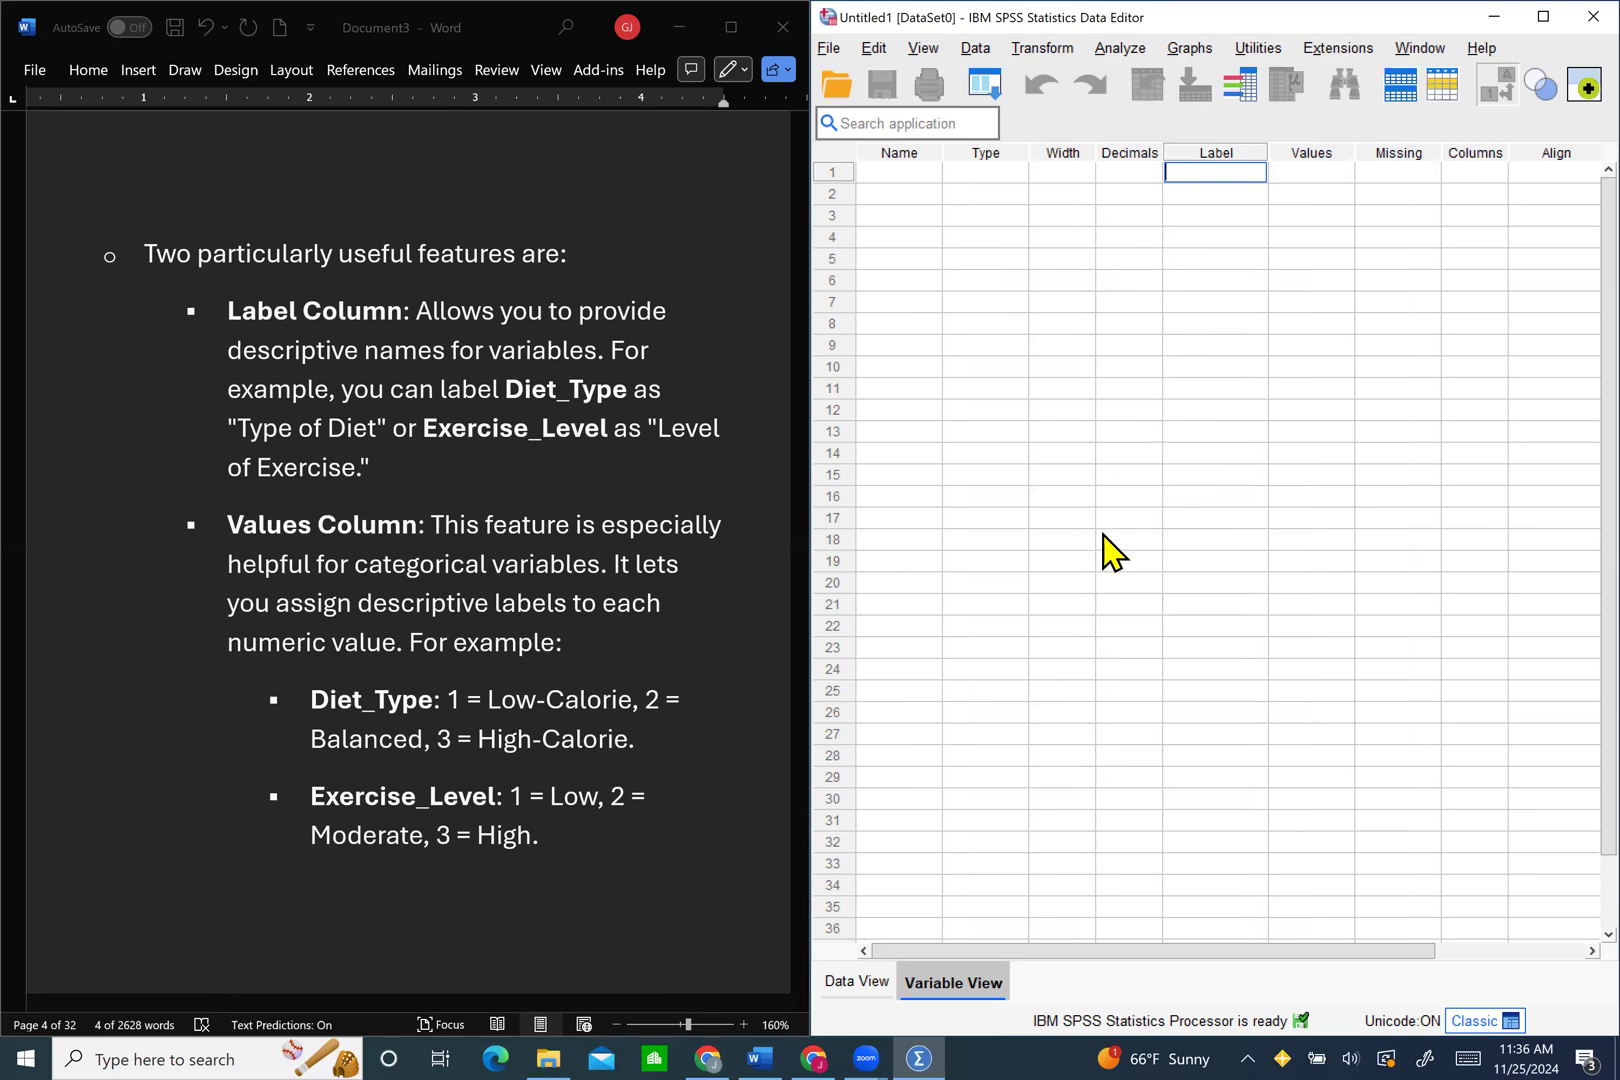
{"action": "left_click", "coordinate": [1318, 158]}
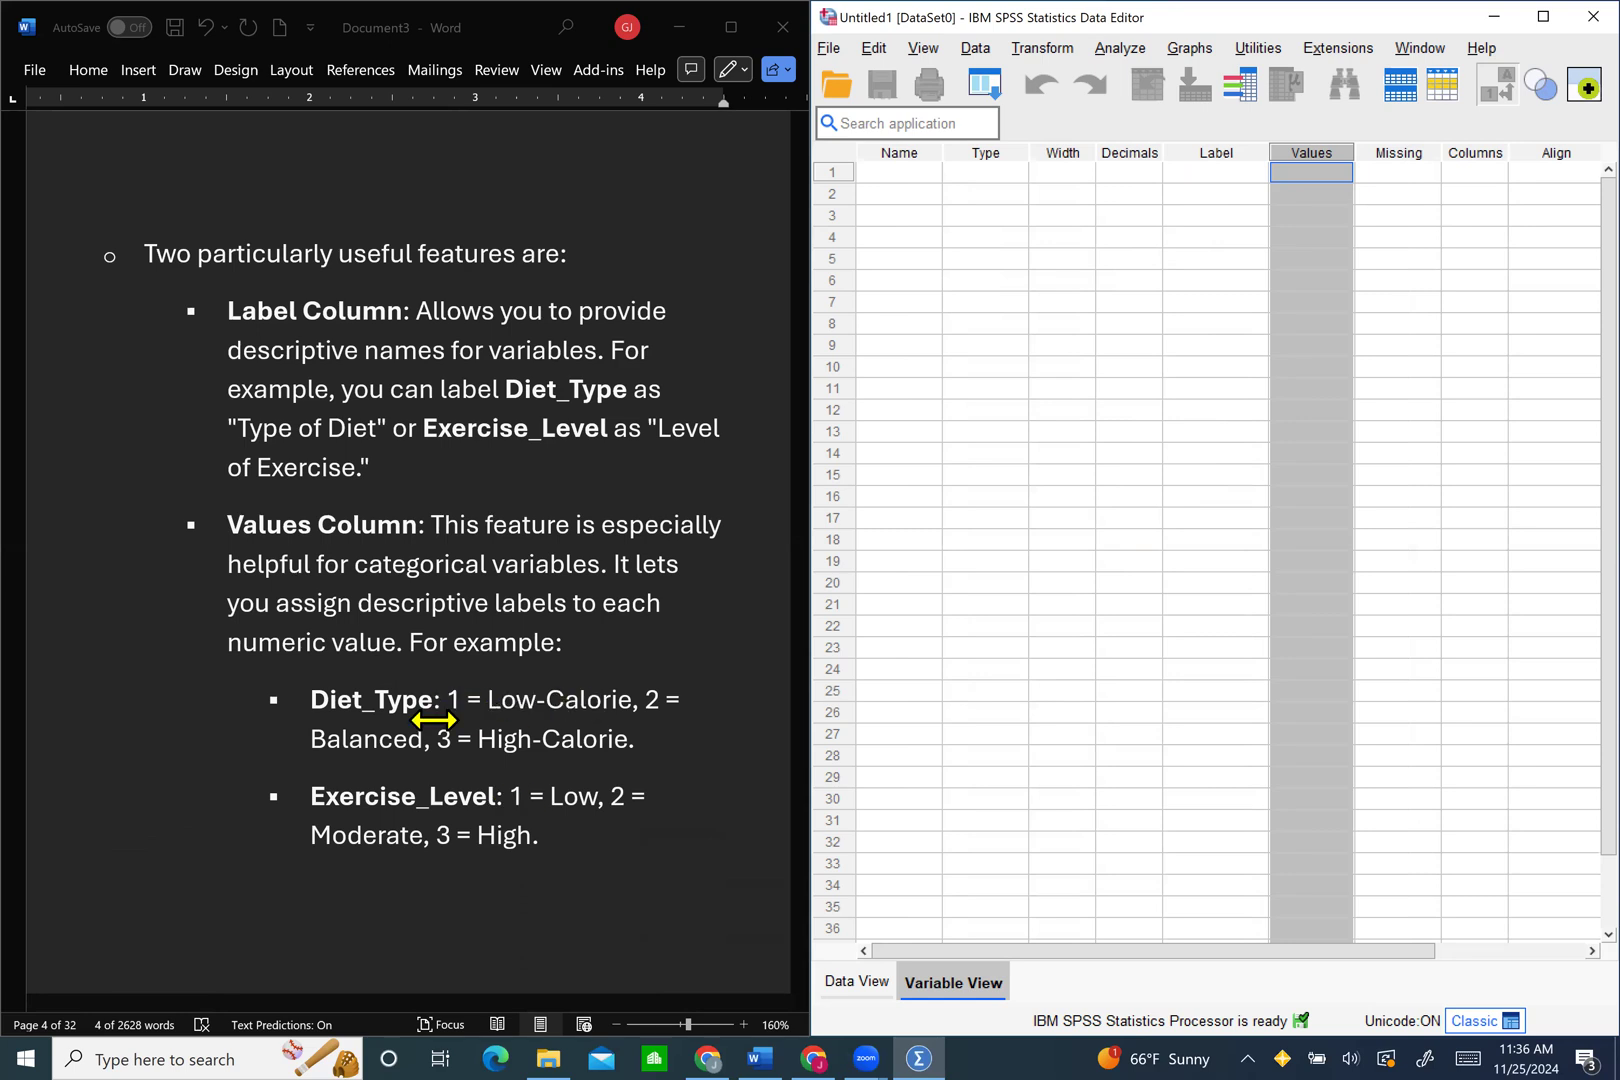
Step: Open the dataset "intro video spss data_expanded.sav" and place its window at full height beside the Word notes
{"action": "scroll", "coordinate": [434, 720], "scroll_direction": "down", "scroll_amount": 3}
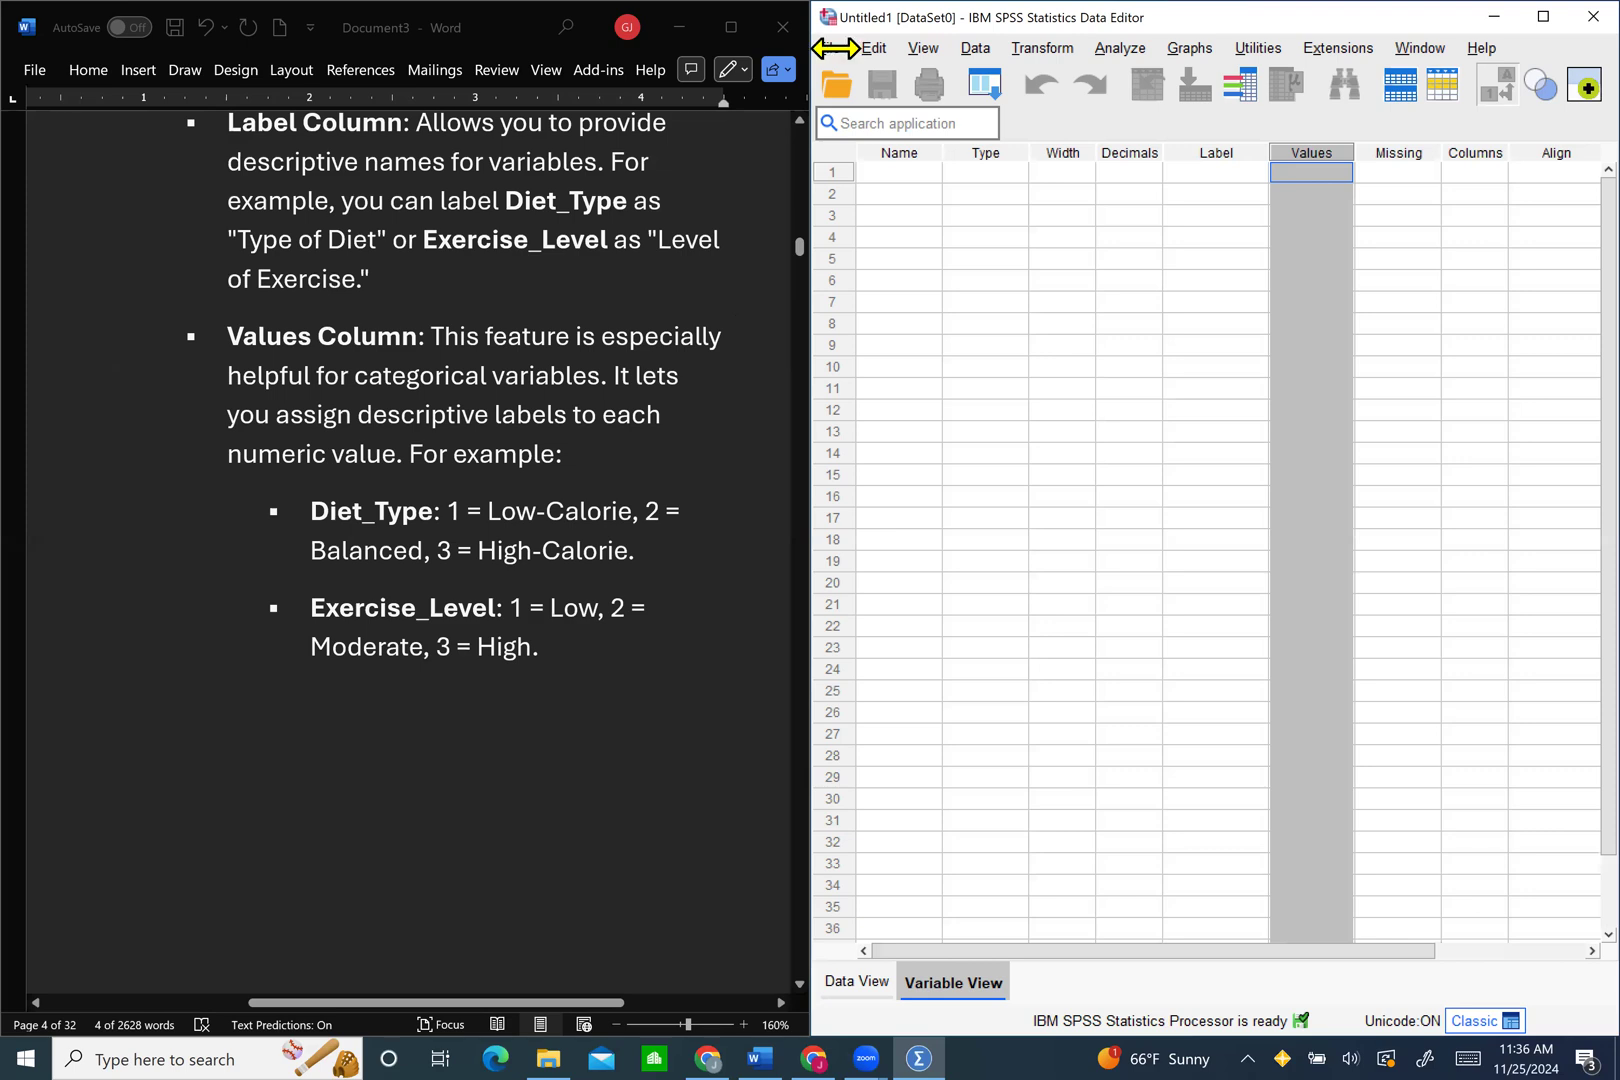
{"action": "left_click", "coordinate": [843, 78]}
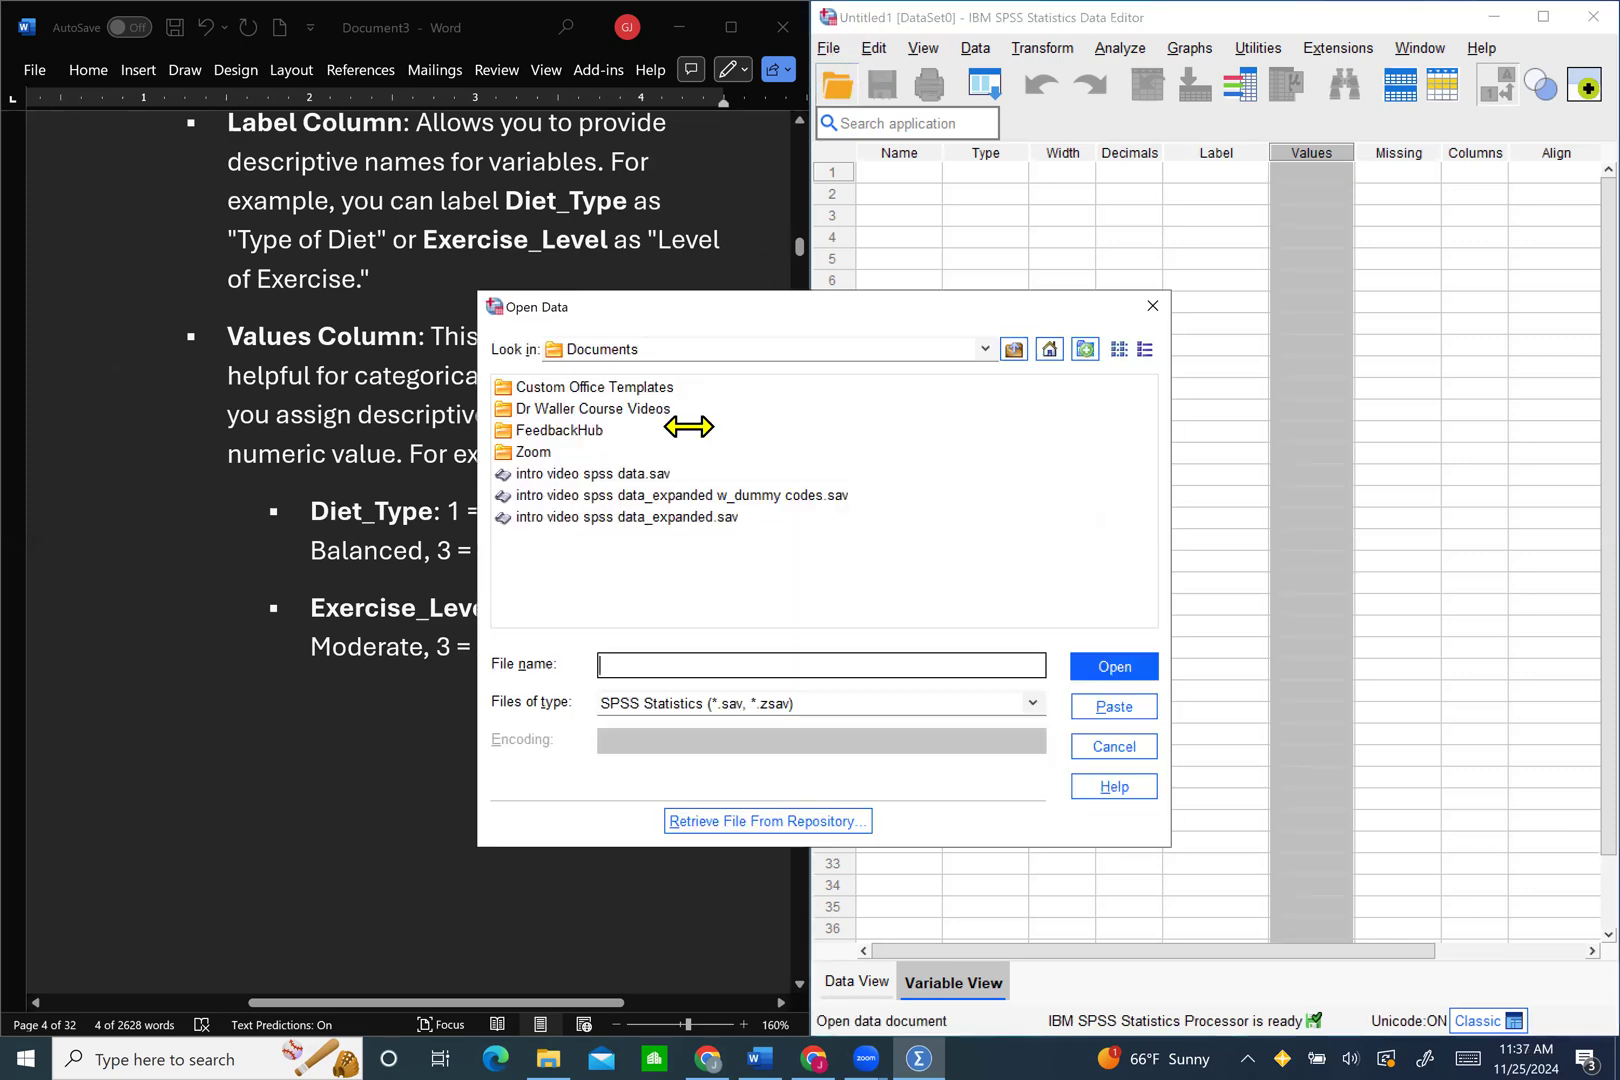
{"action": "double_click", "coordinate": [703, 526]}
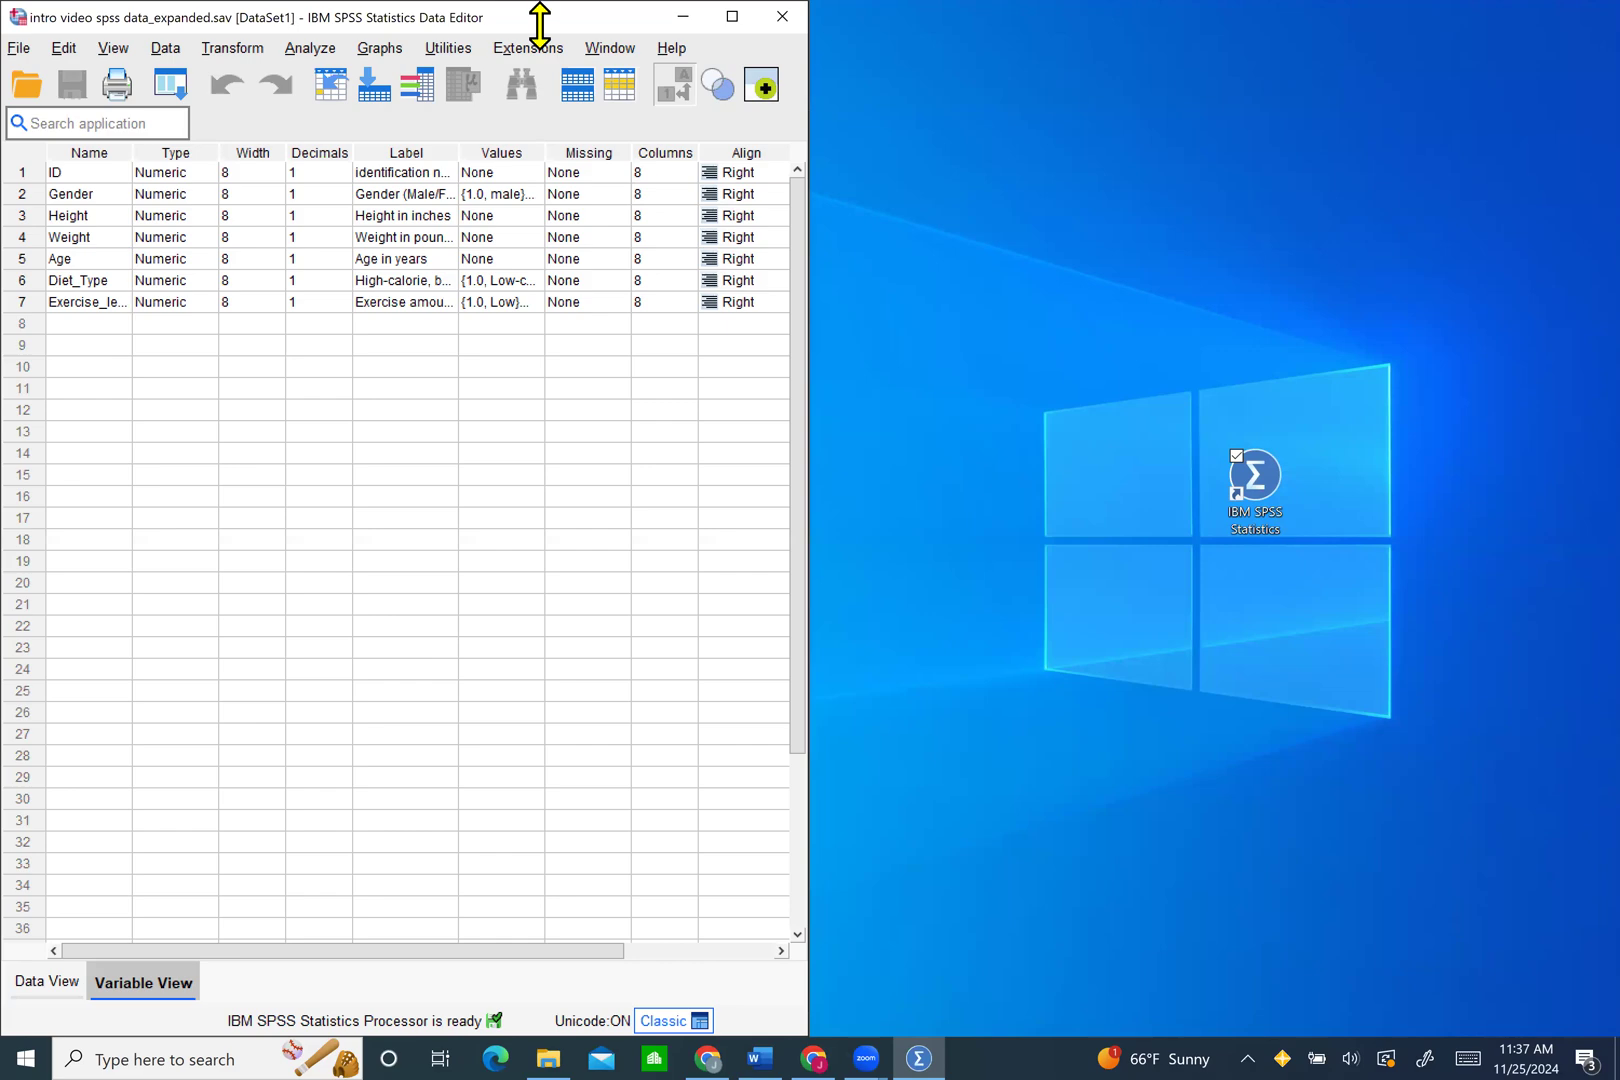
{"action": "left_click_drag", "start_coordinate": [516, 26], "coordinate": [1615, 4]}
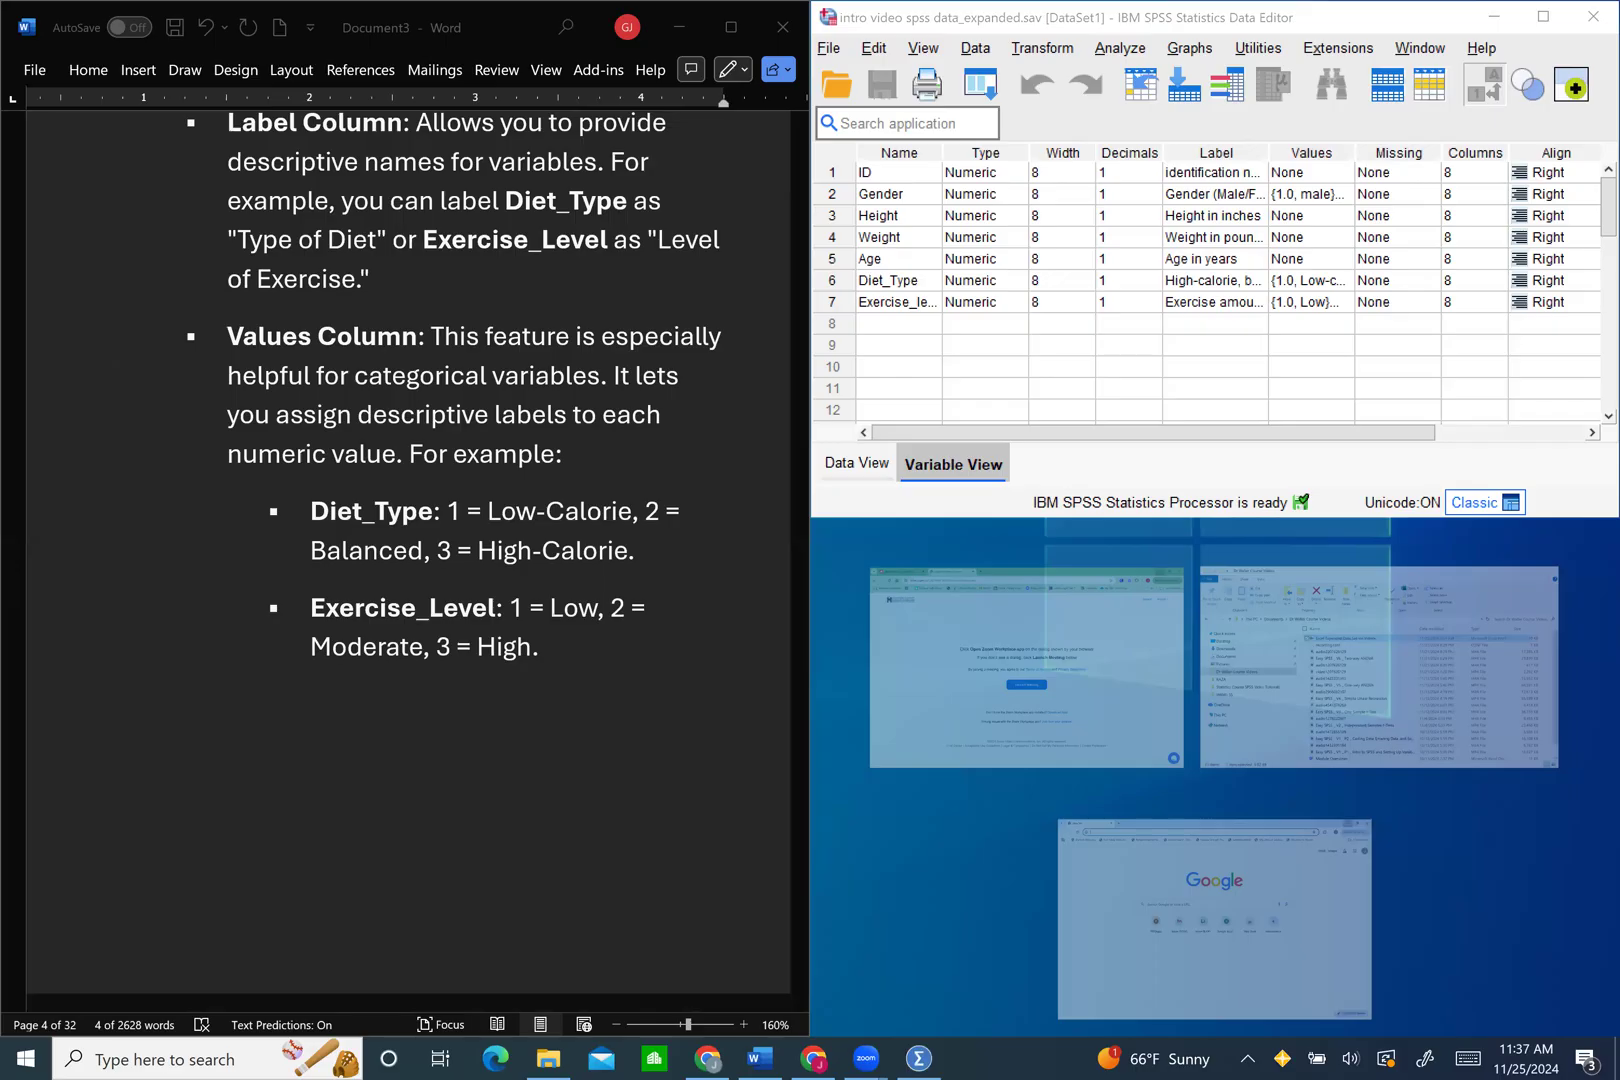
{"action": "double_click", "coordinate": [904, 3]}
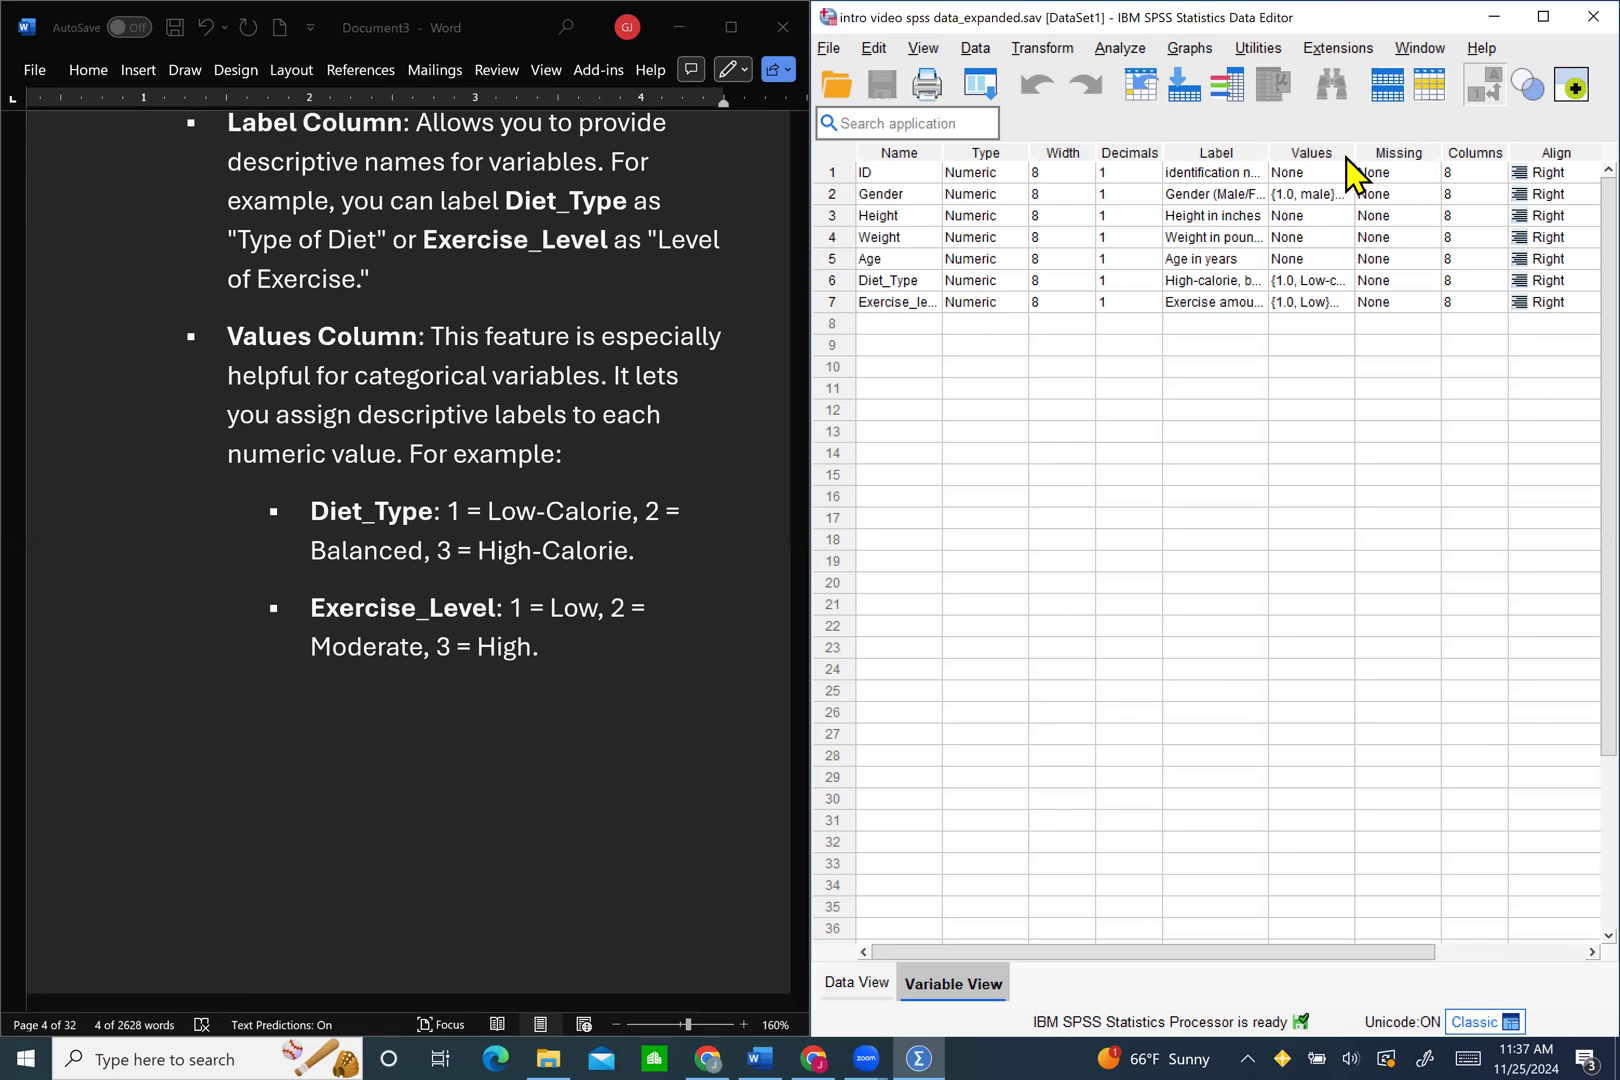
Step: Review the value labels assigned to the Diet_Type variable and close their dialog
{"action": "left_click", "coordinate": [1318, 282]}
{"action": "left_click", "coordinate": [1342, 281]}
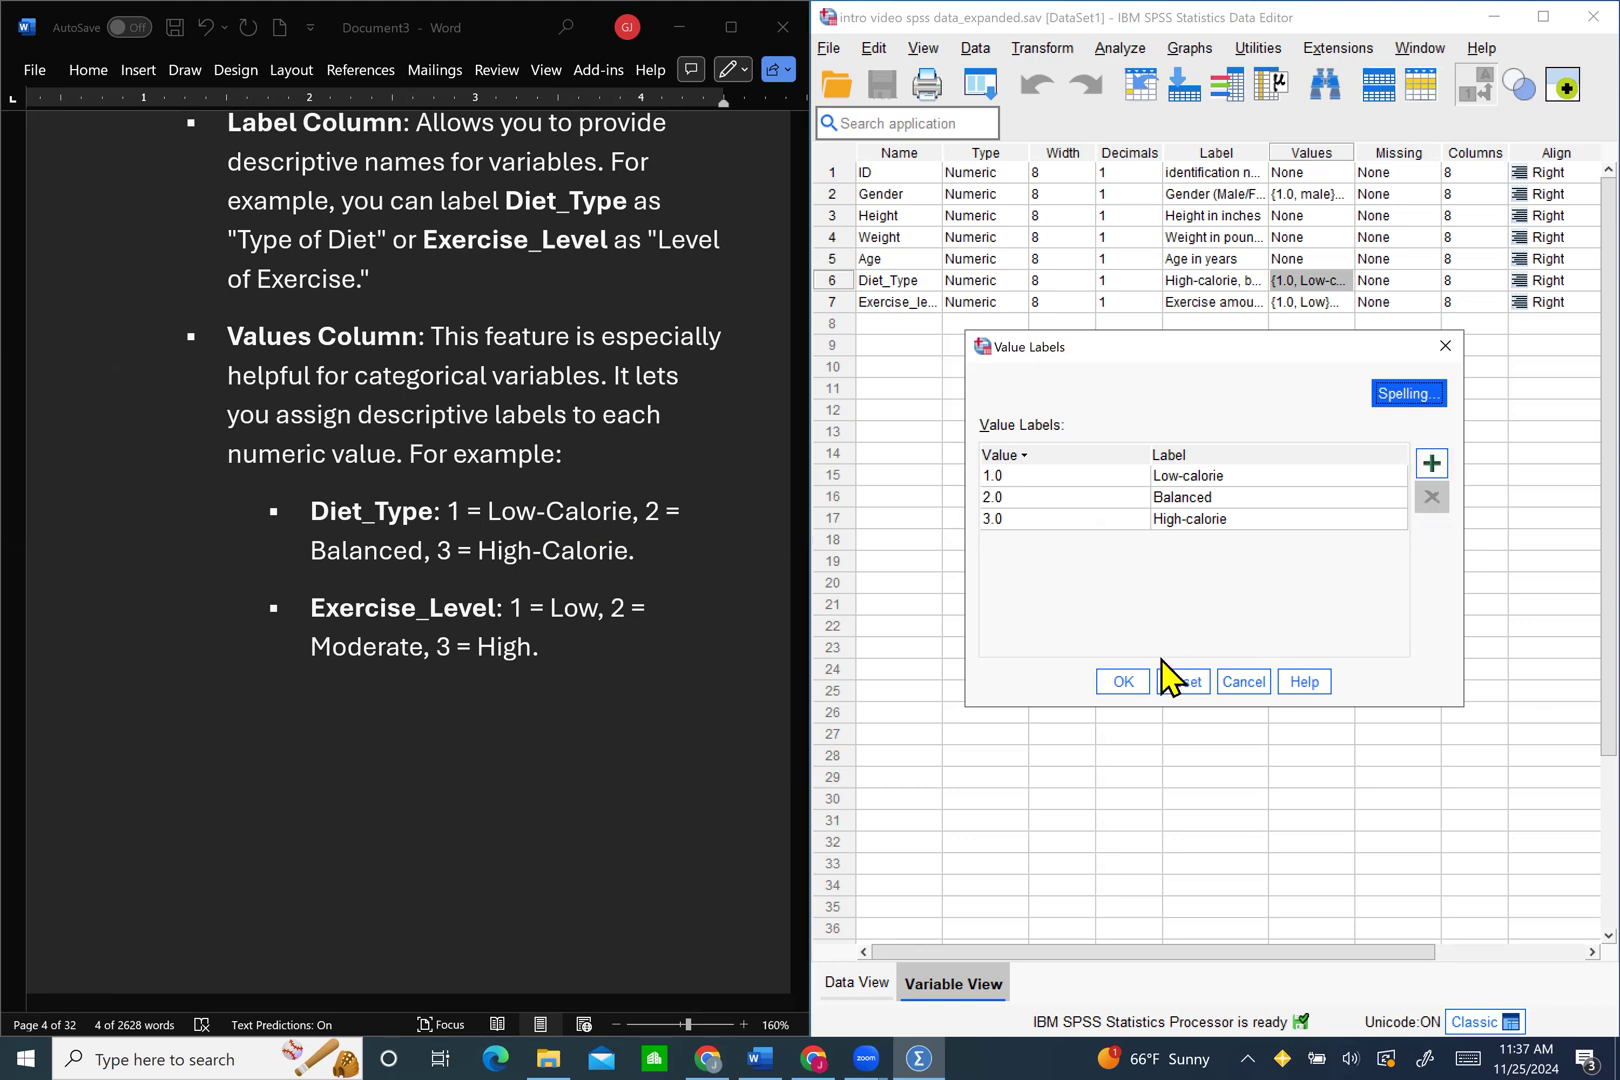
{"action": "left_click", "coordinate": [1123, 681]}
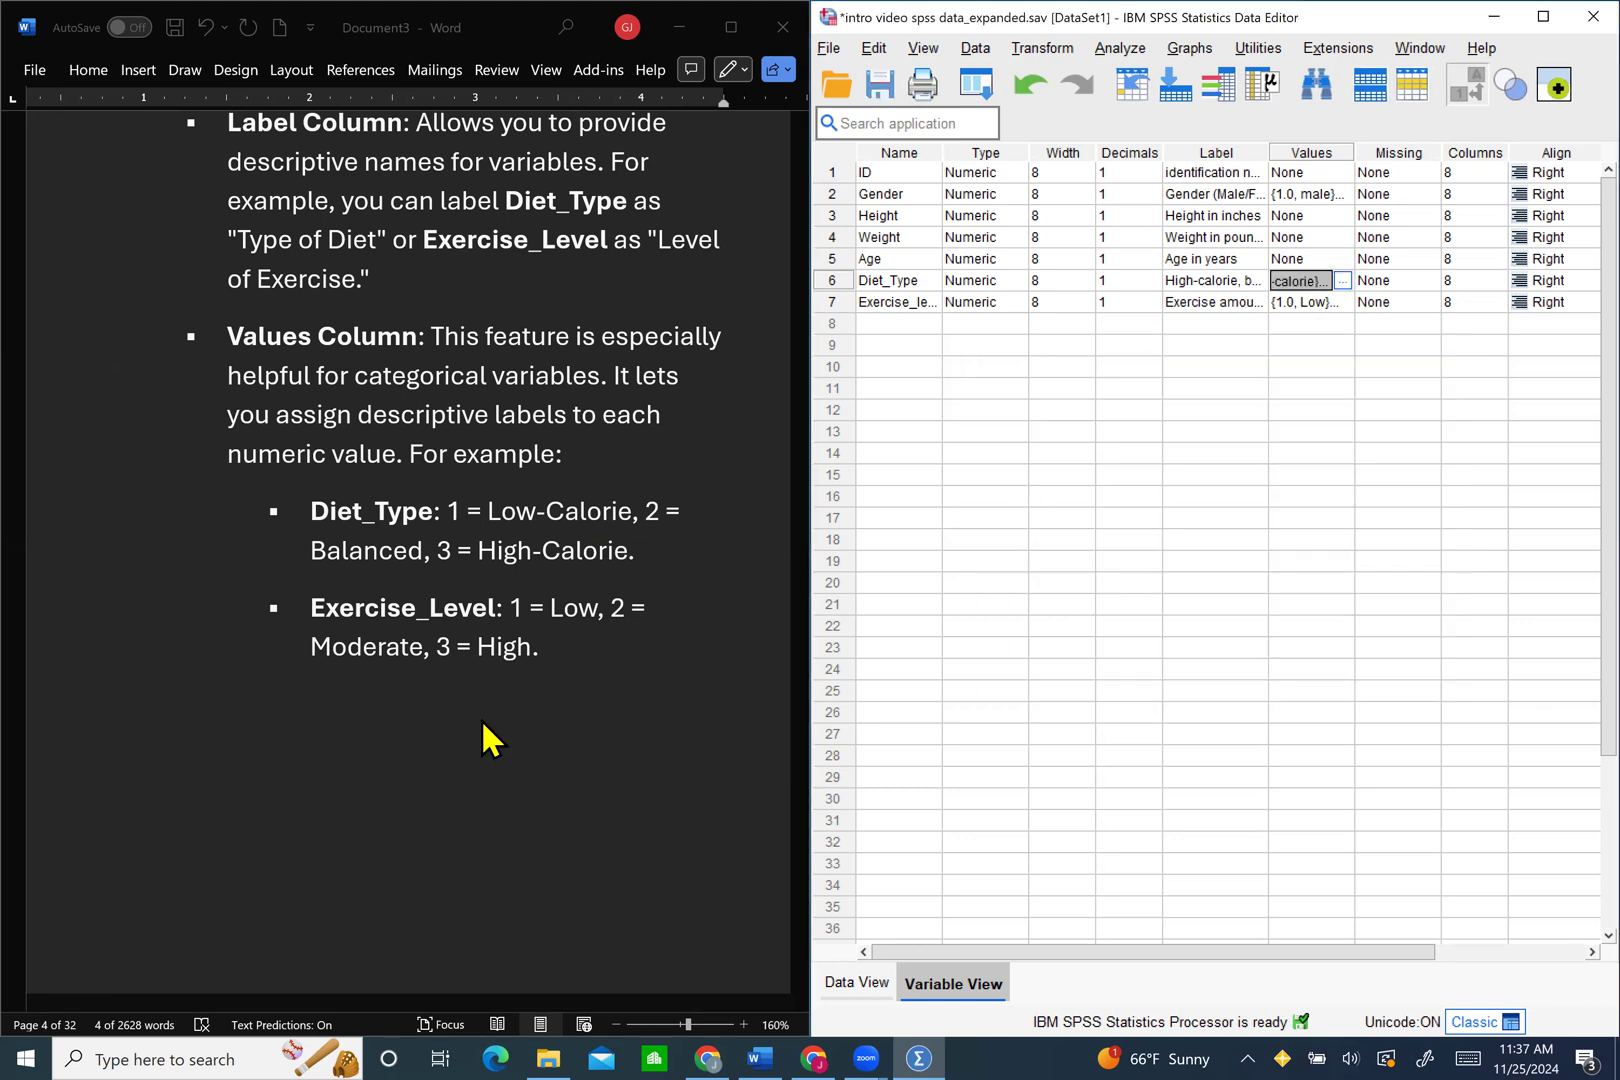
Step: Examine the measurement levels assigned to the dataset's variables in the Measure column
{"action": "scroll", "coordinate": [552, 513], "scroll_direction": "down", "scroll_amount": 3}
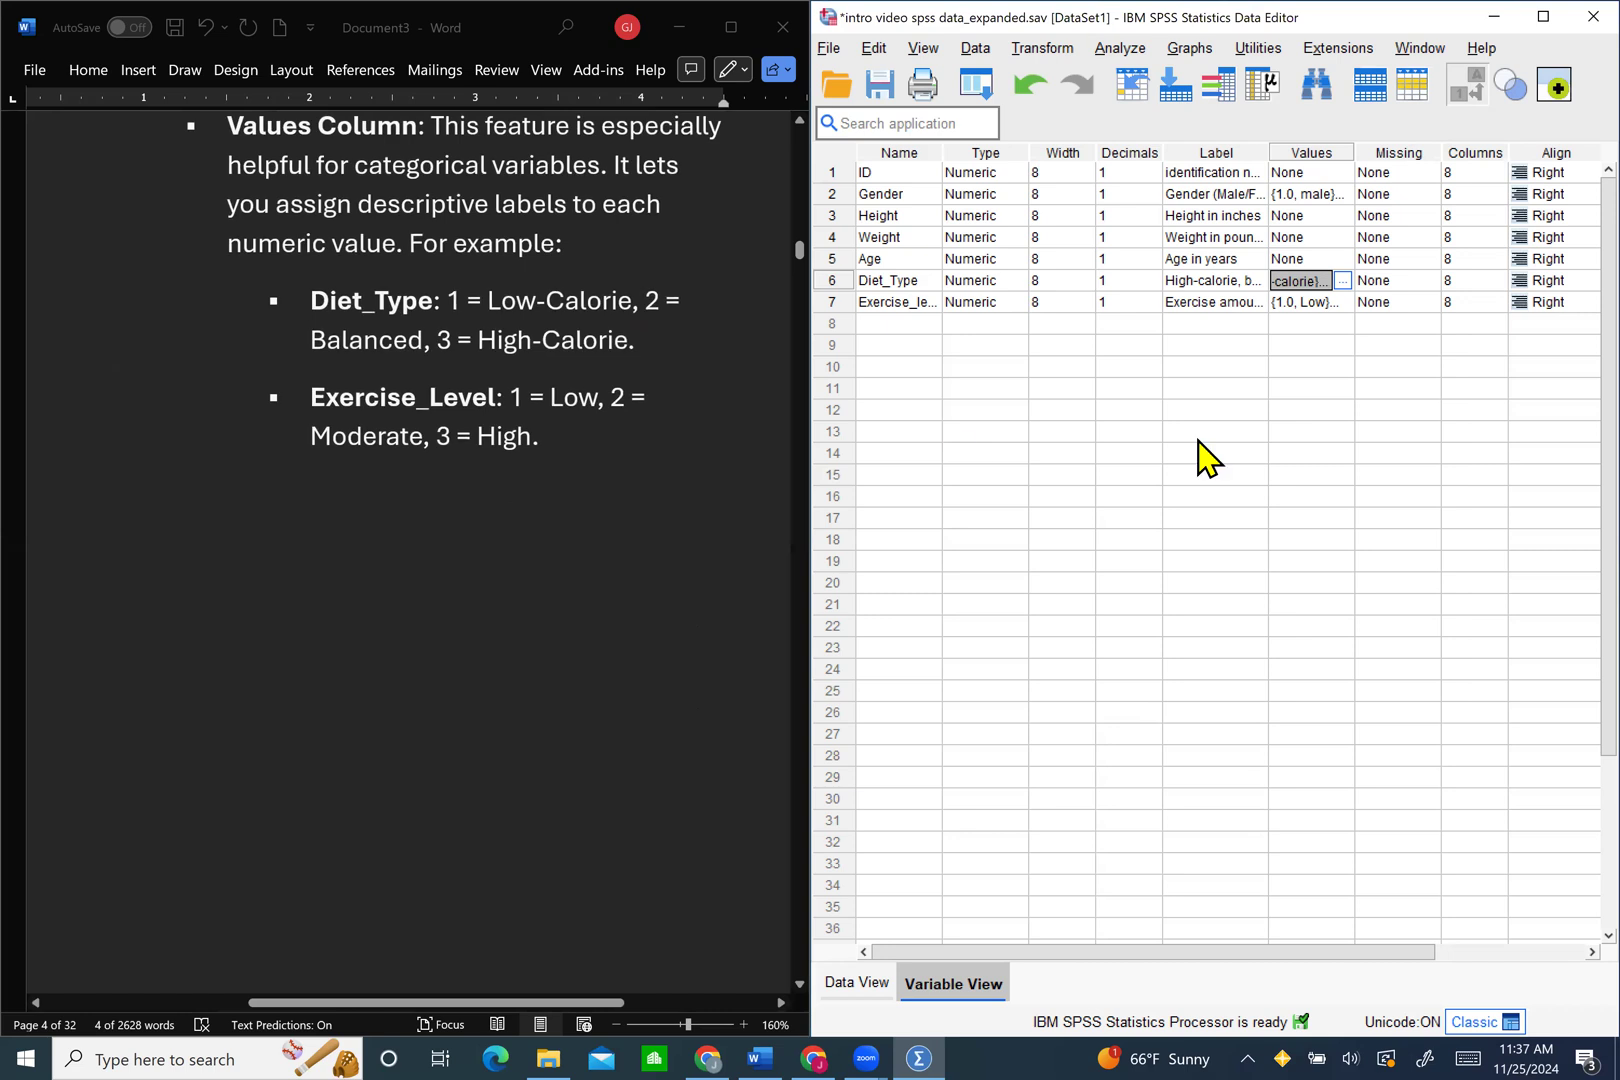
{"action": "scroll", "coordinate": [1200, 459], "scroll_direction": "right", "scroll_amount": 3}
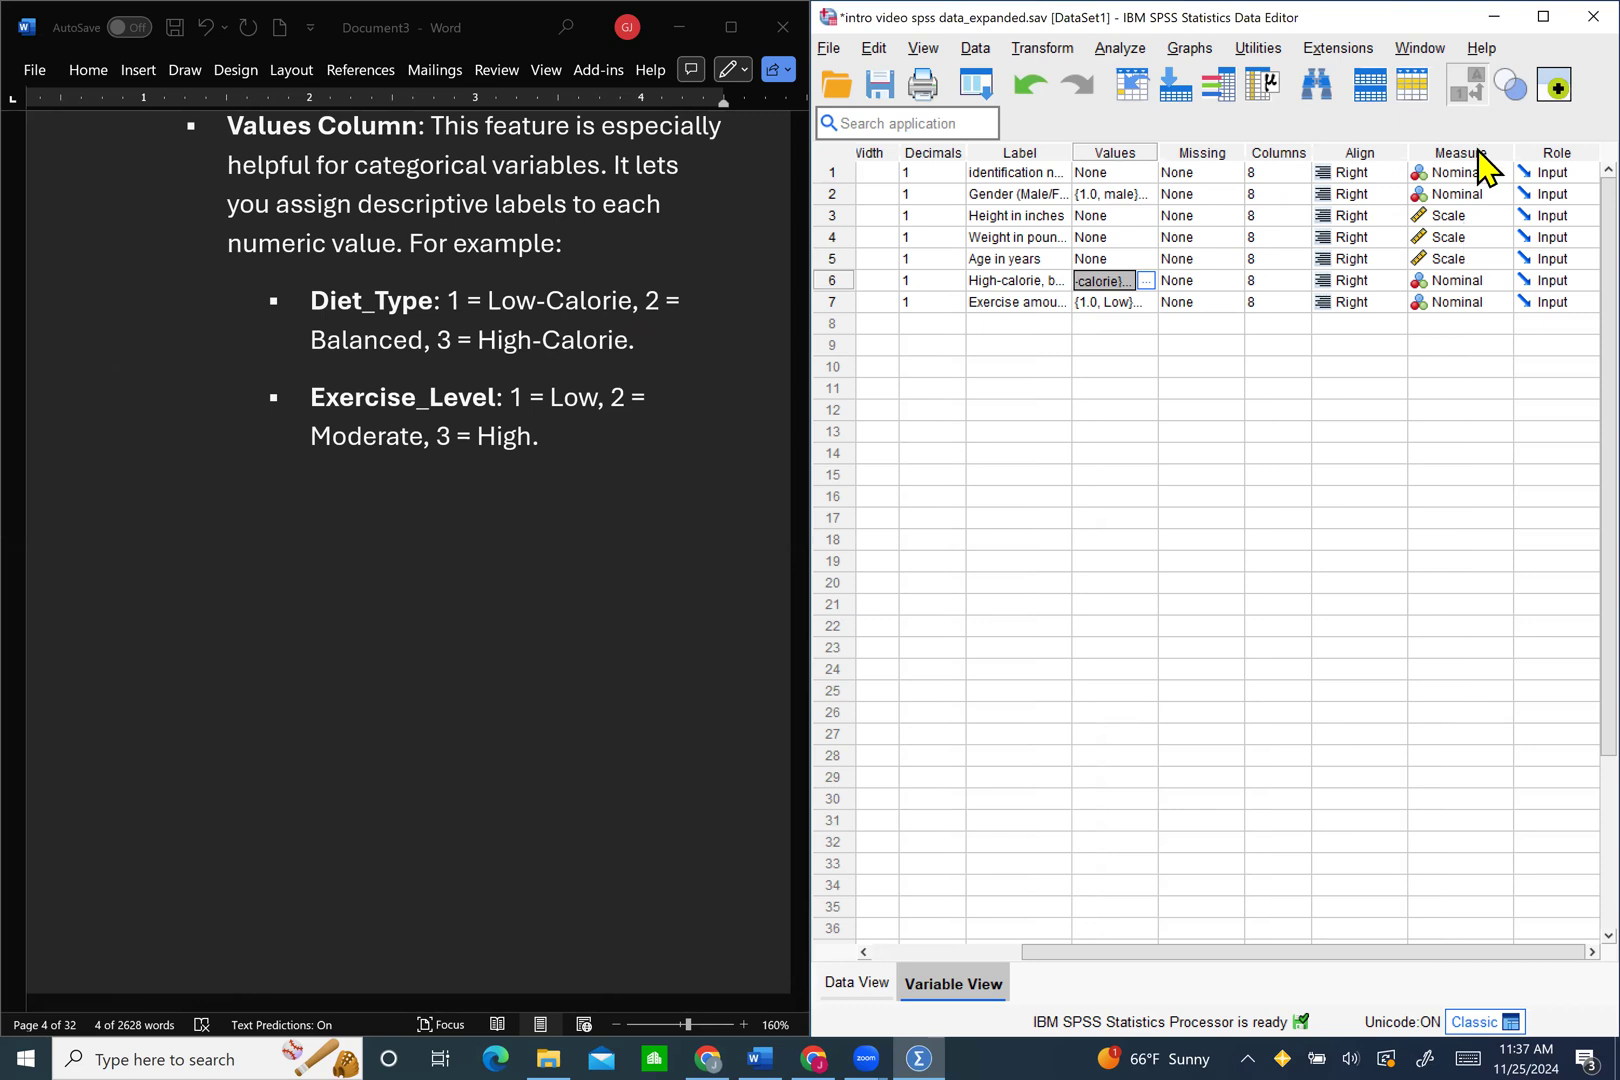
{"action": "left_click", "coordinate": [1463, 220]}
{"action": "left_click", "coordinate": [1350, 370]}
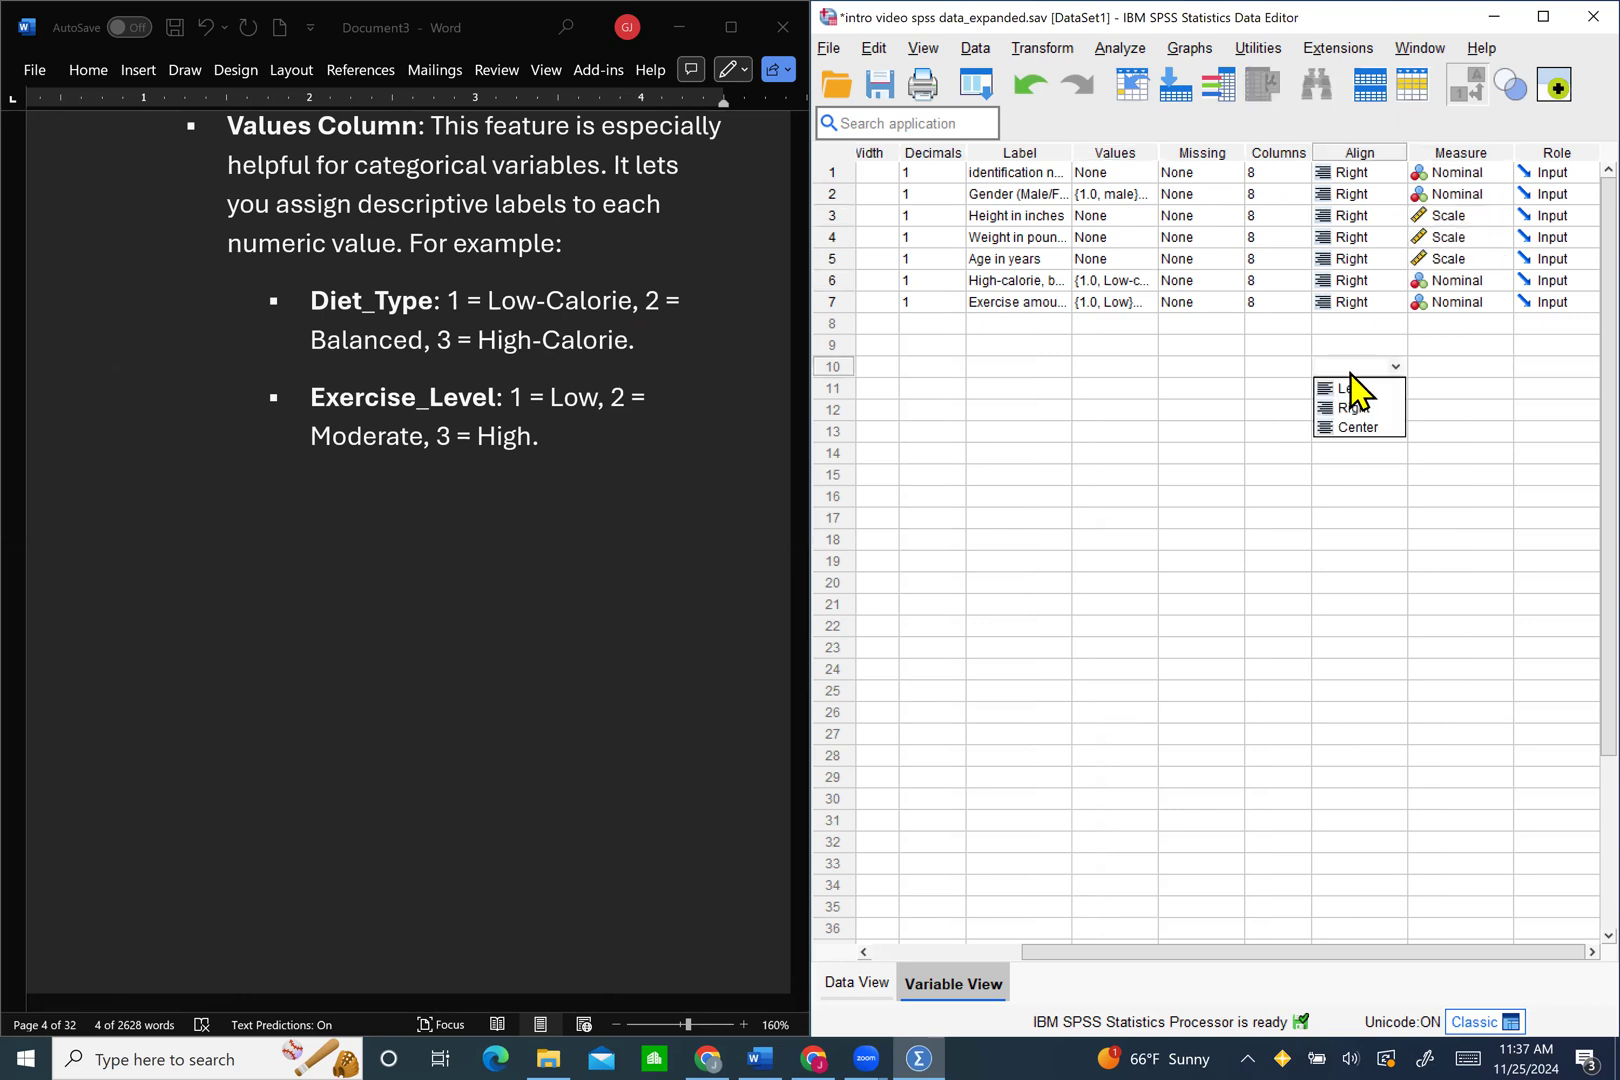
Step: Dismiss the alignment choices and locate the introduction to dummy coding in the notes
{"action": "left_click", "coordinate": [1106, 432]}
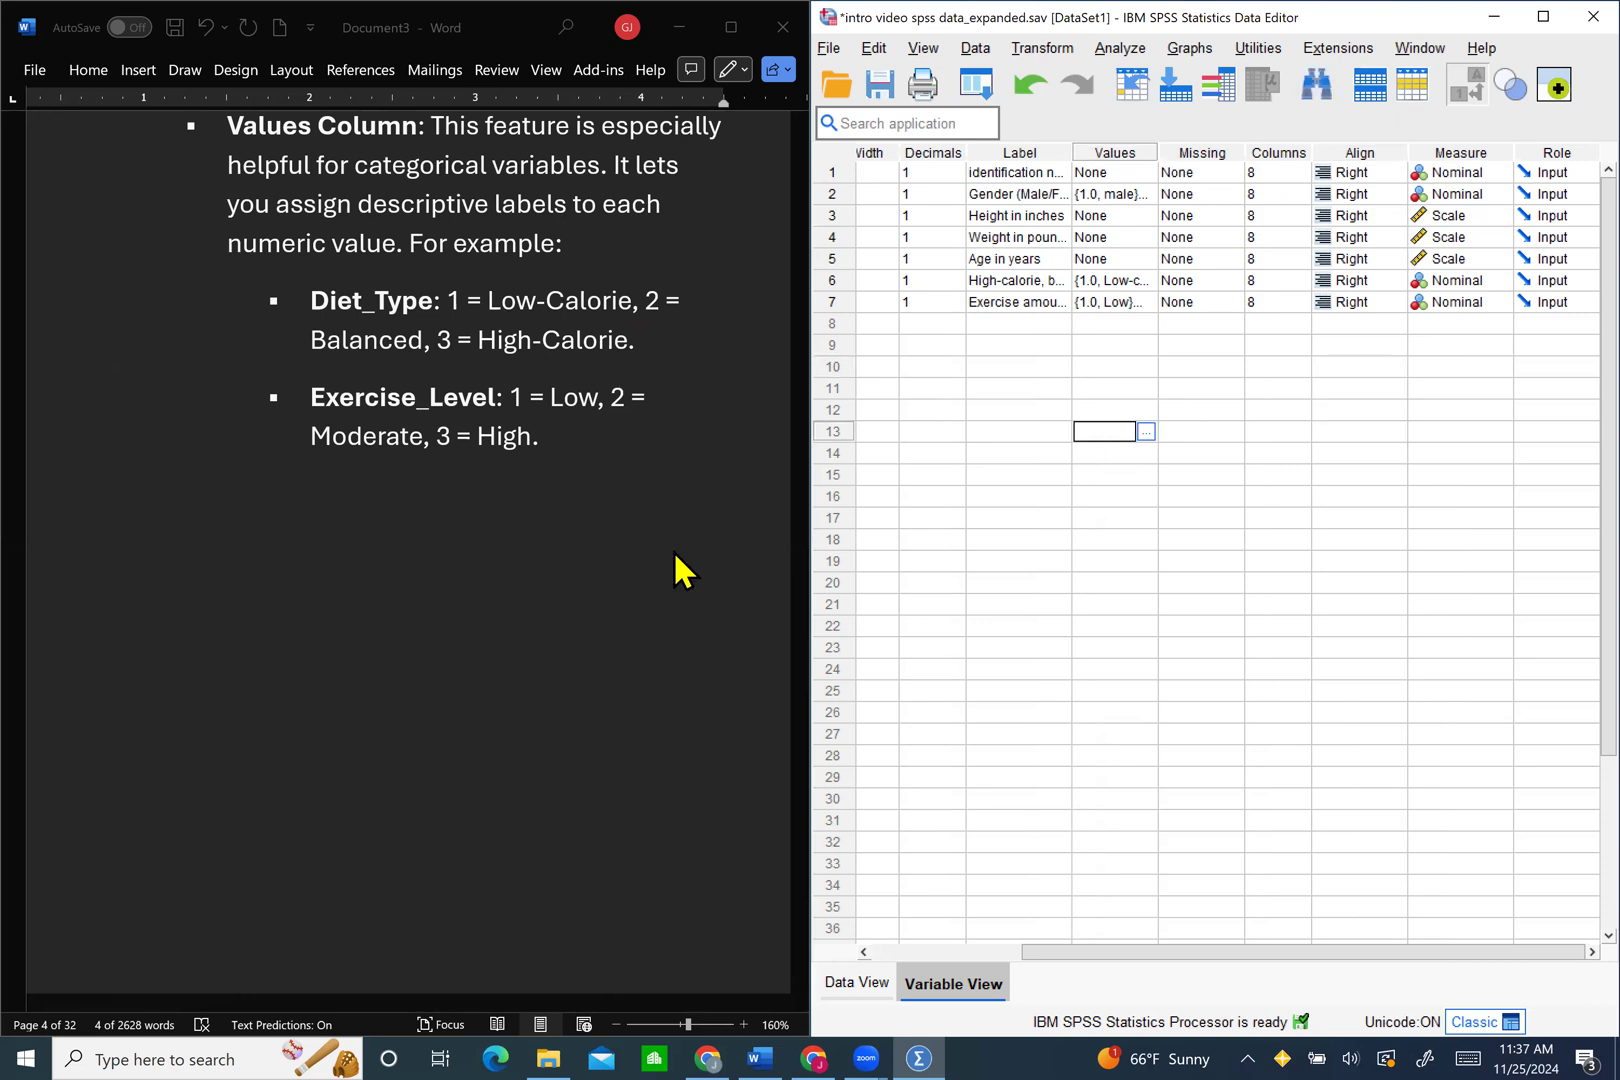
{"action": "scroll", "coordinate": [607, 655], "scroll_direction": "down", "scroll_amount": 8}
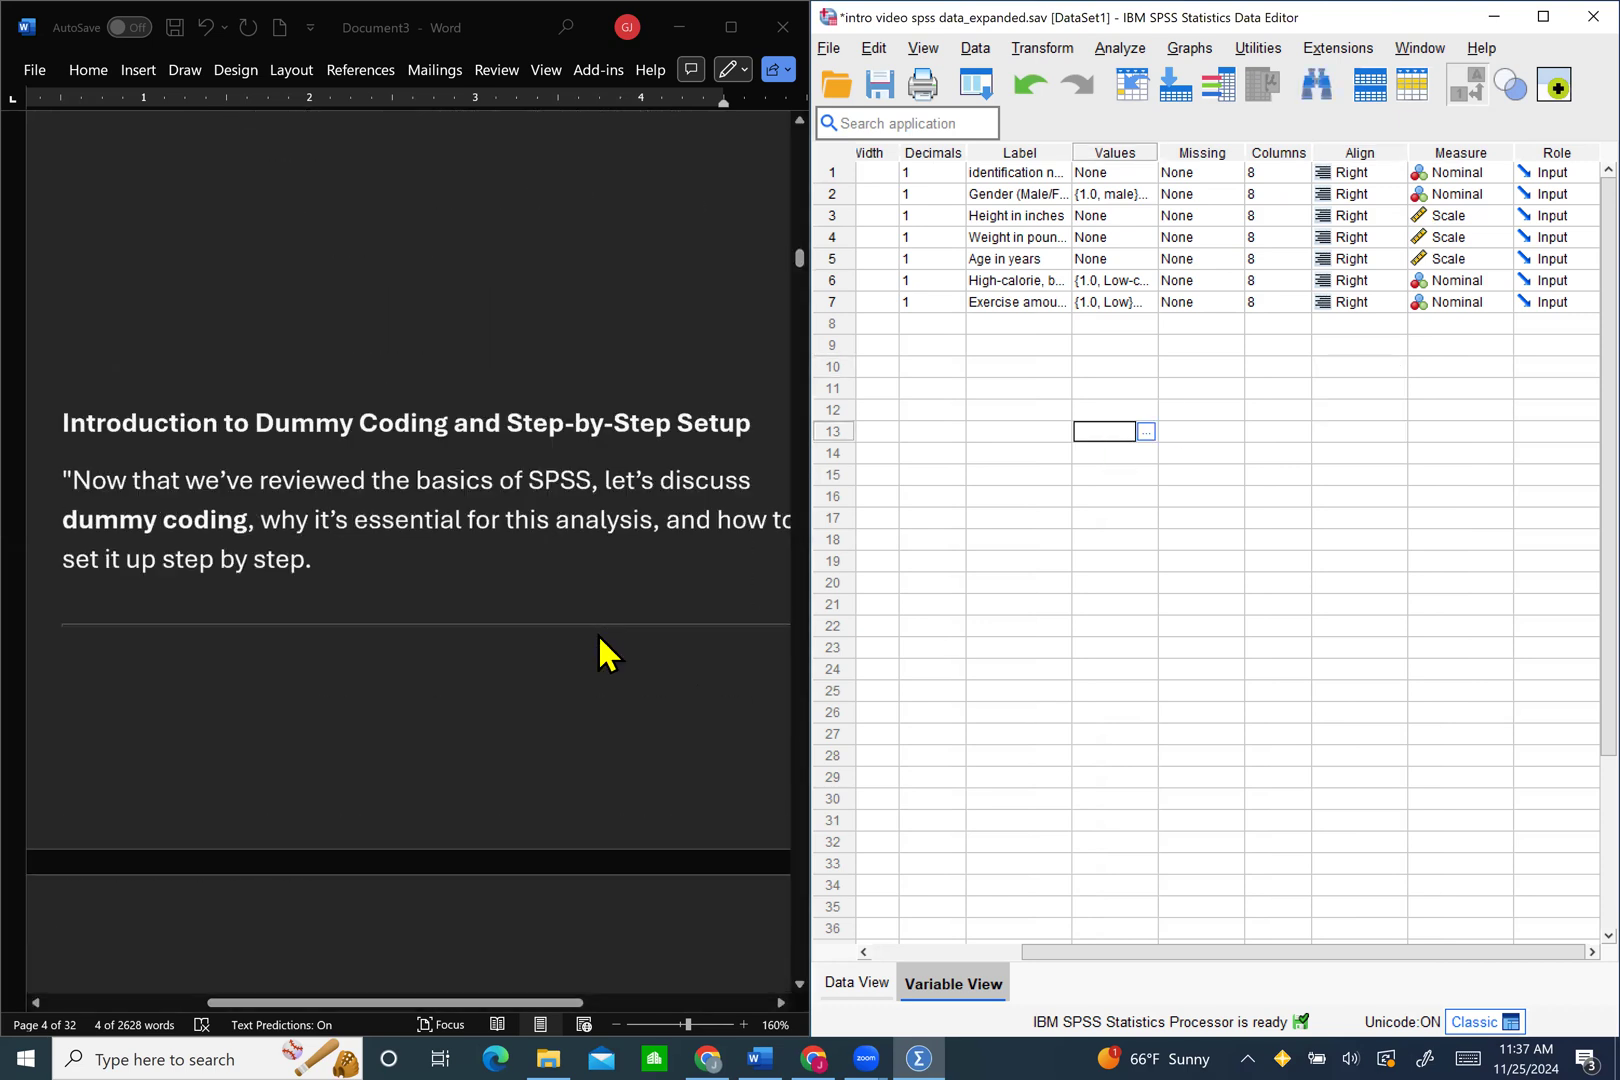
{"action": "scroll", "coordinate": [607, 655], "scroll_direction": "right", "scroll_amount": 2}
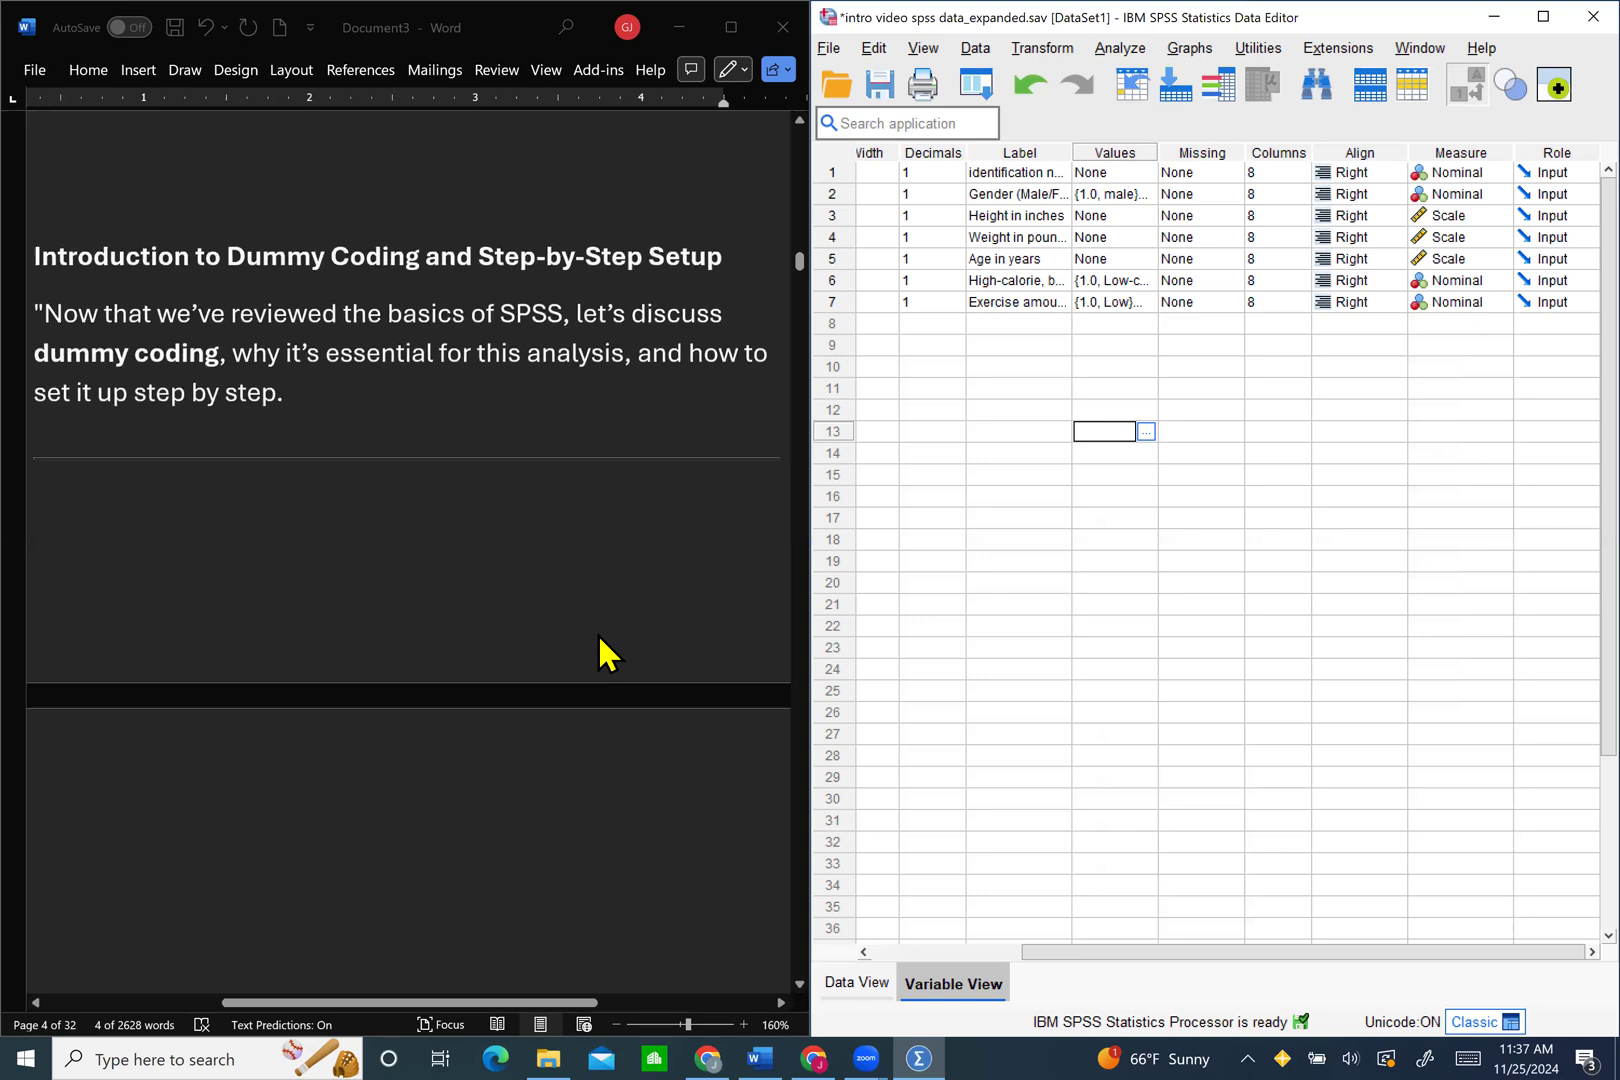
Step: Show the cases in Data View and compare the numeric codes of the categorical variables with their value labels
{"action": "left_click", "coordinate": [878, 983]}
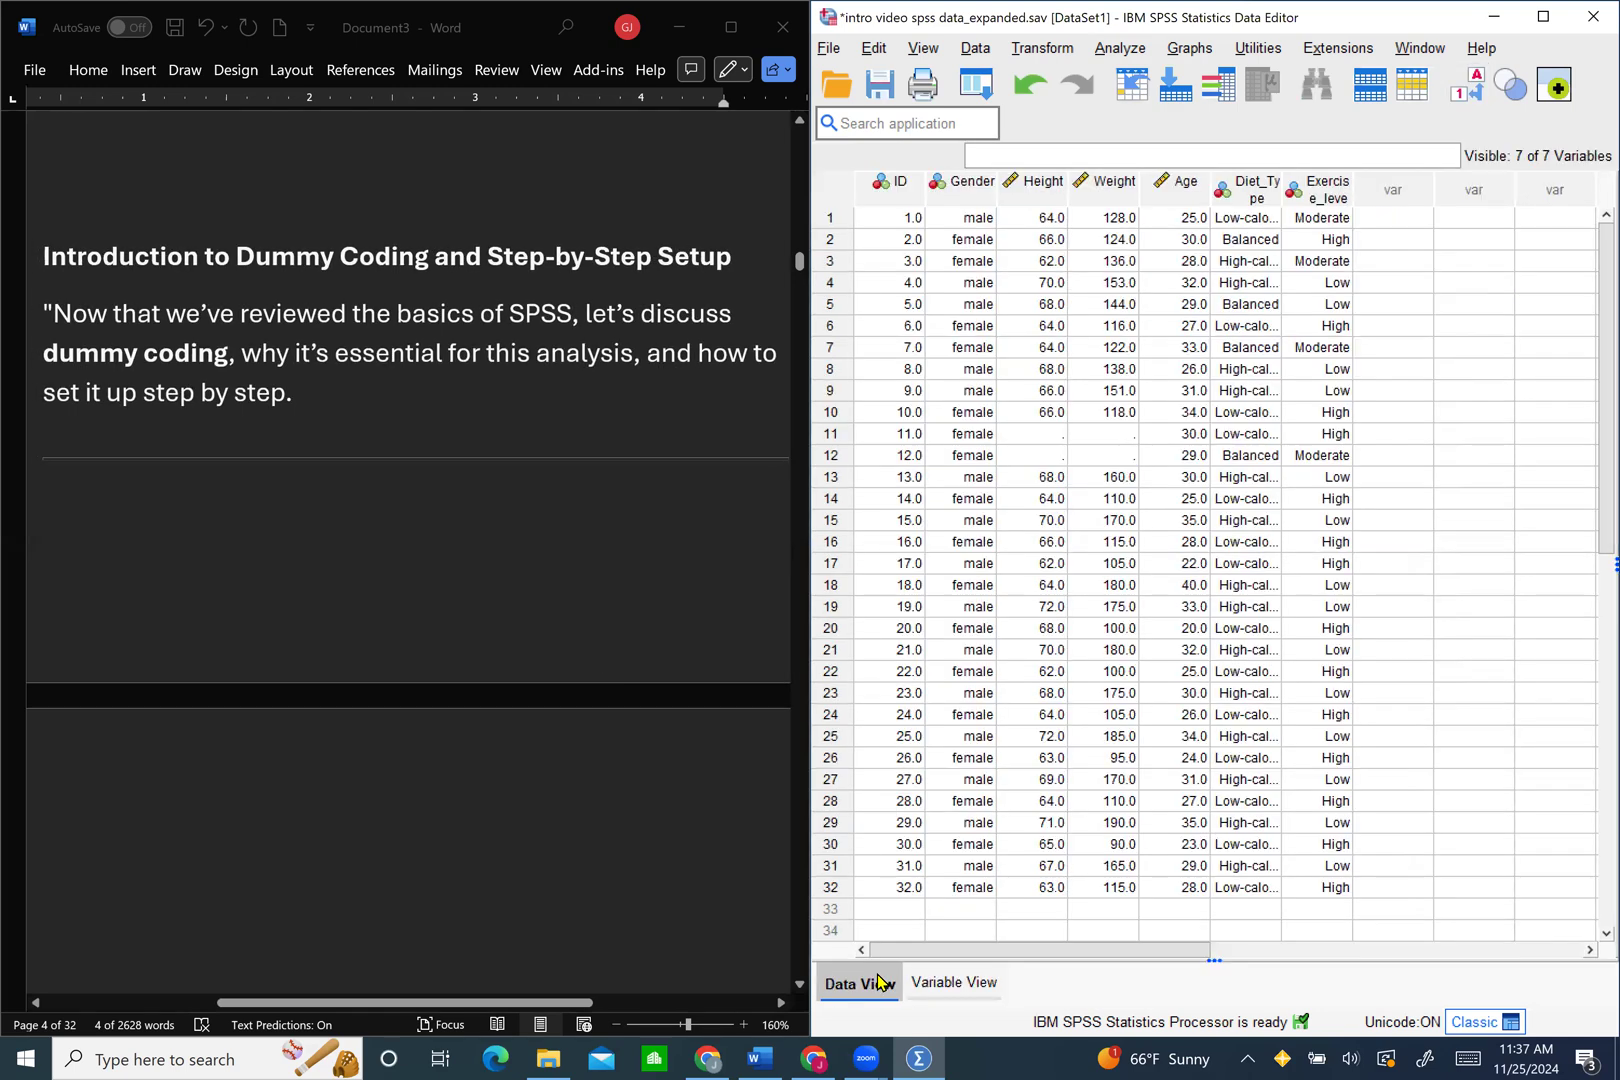
{"action": "left_click", "coordinate": [1482, 118]}
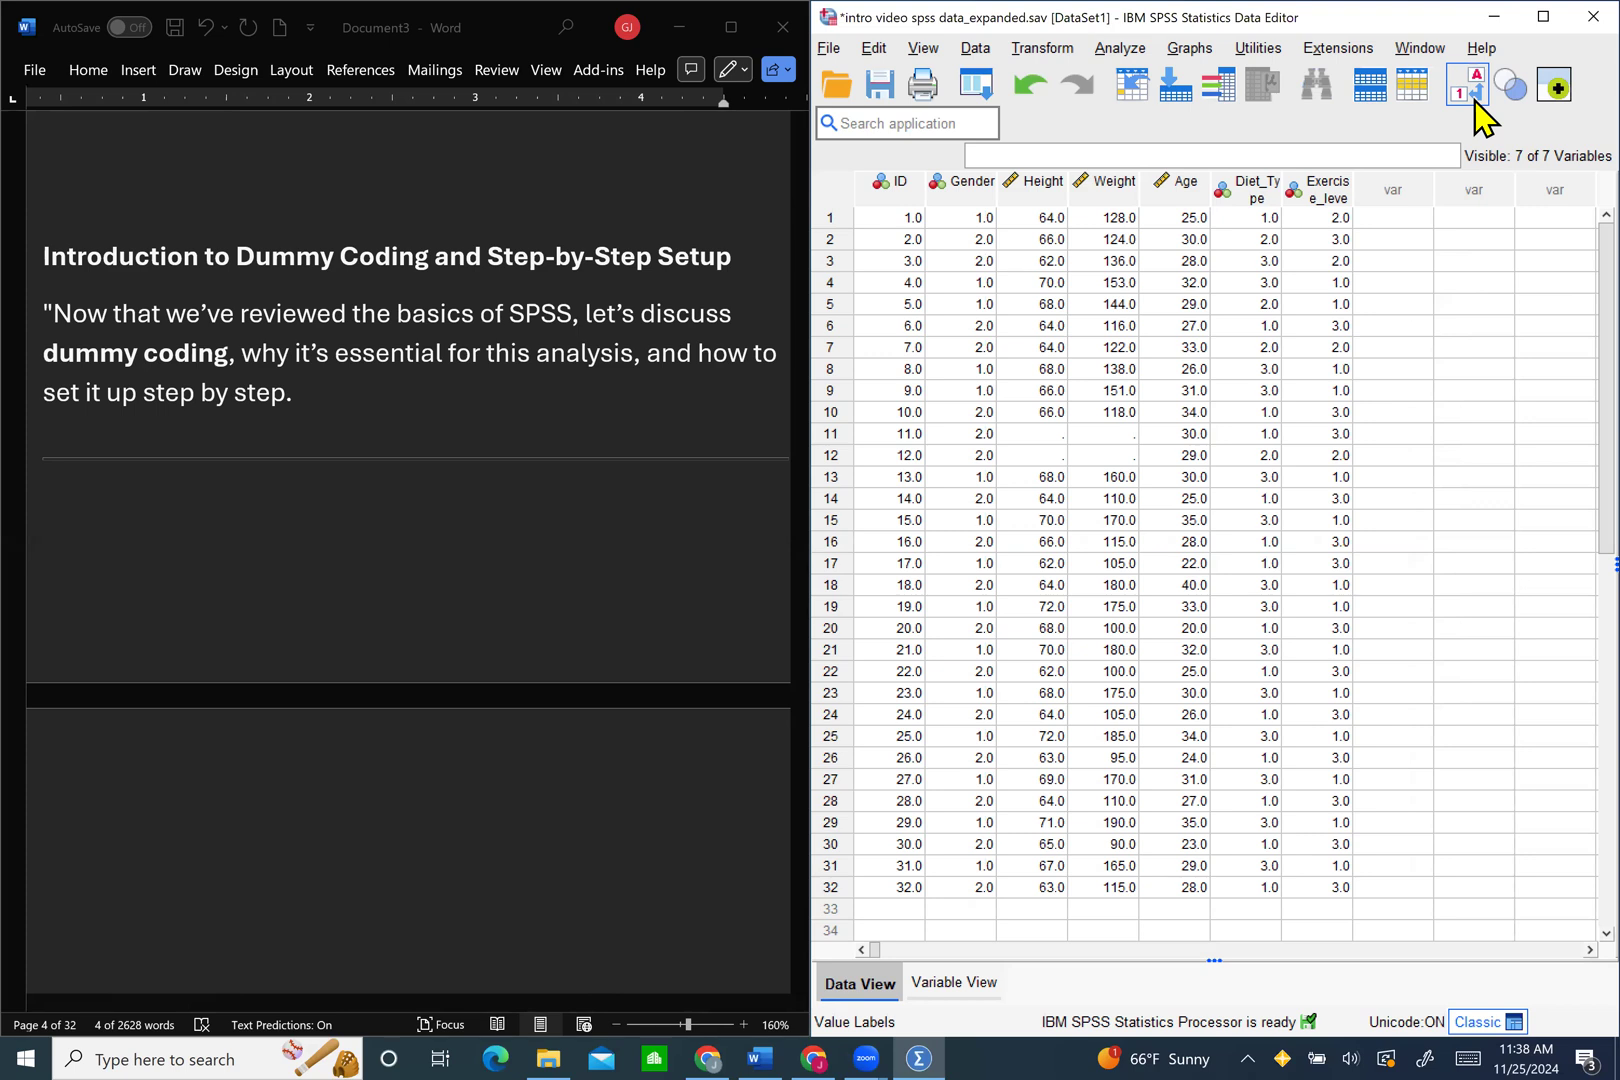
{"action": "left_click", "coordinate": [1476, 100]}
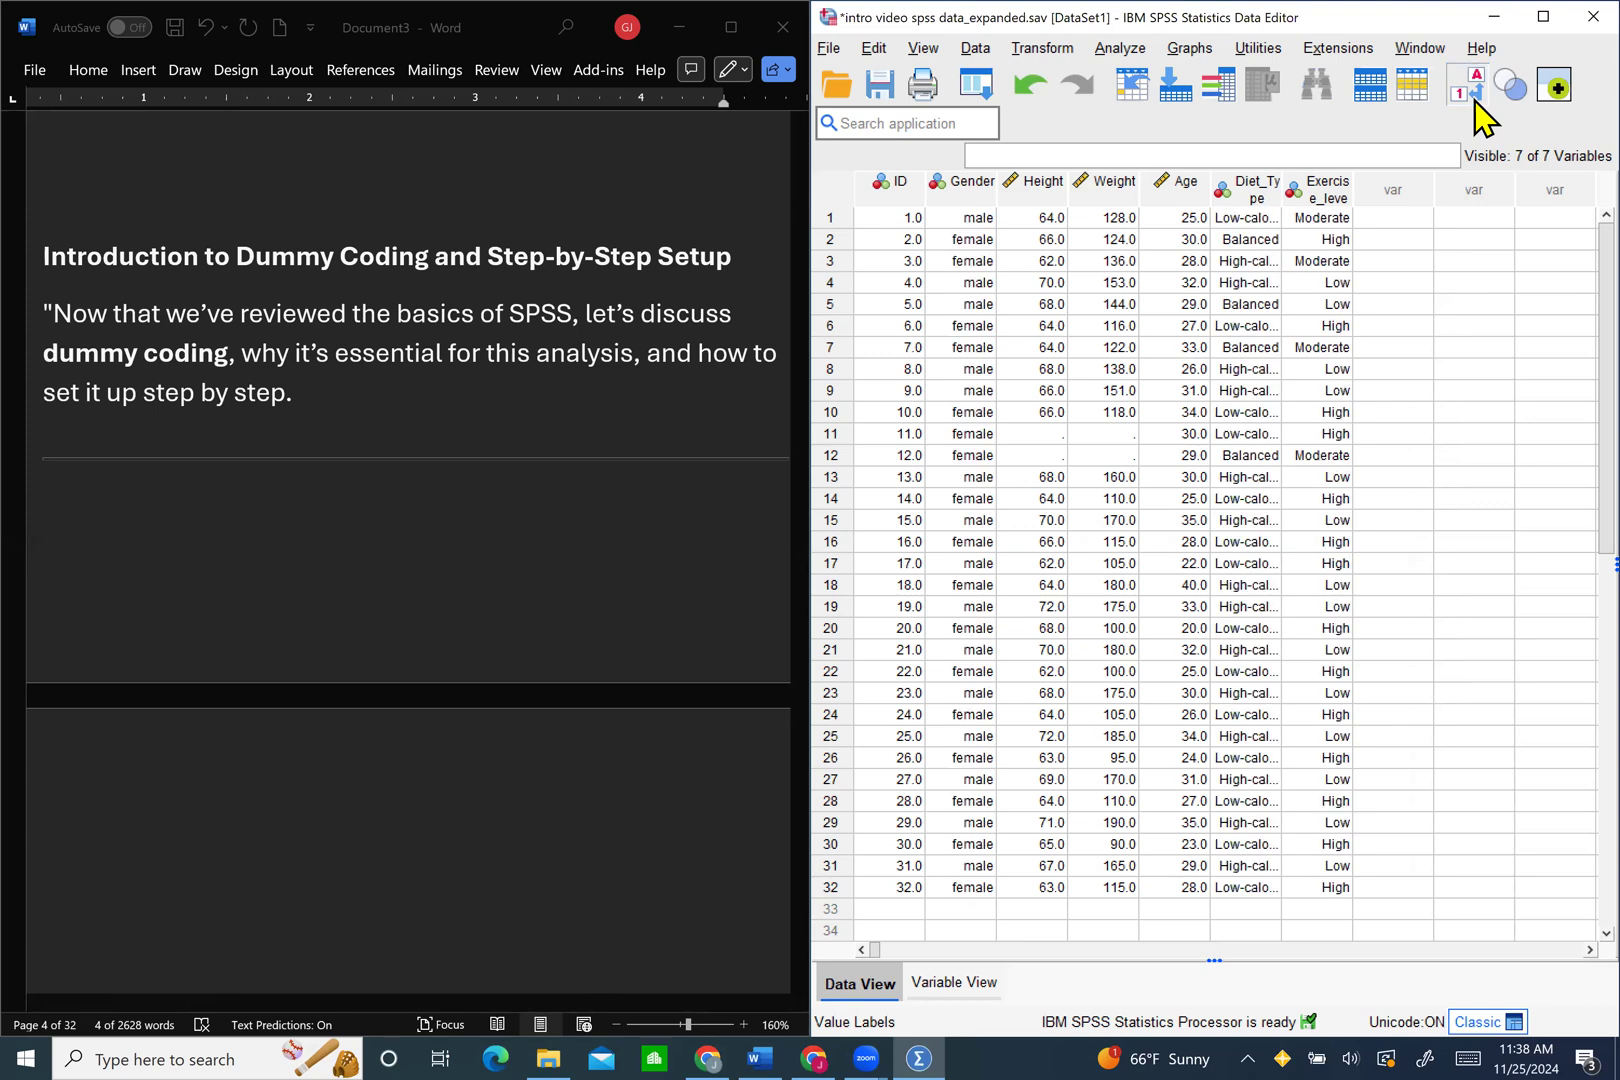
{"action": "left_click", "coordinate": [1480, 112]}
{"action": "left_click", "coordinate": [1478, 112]}
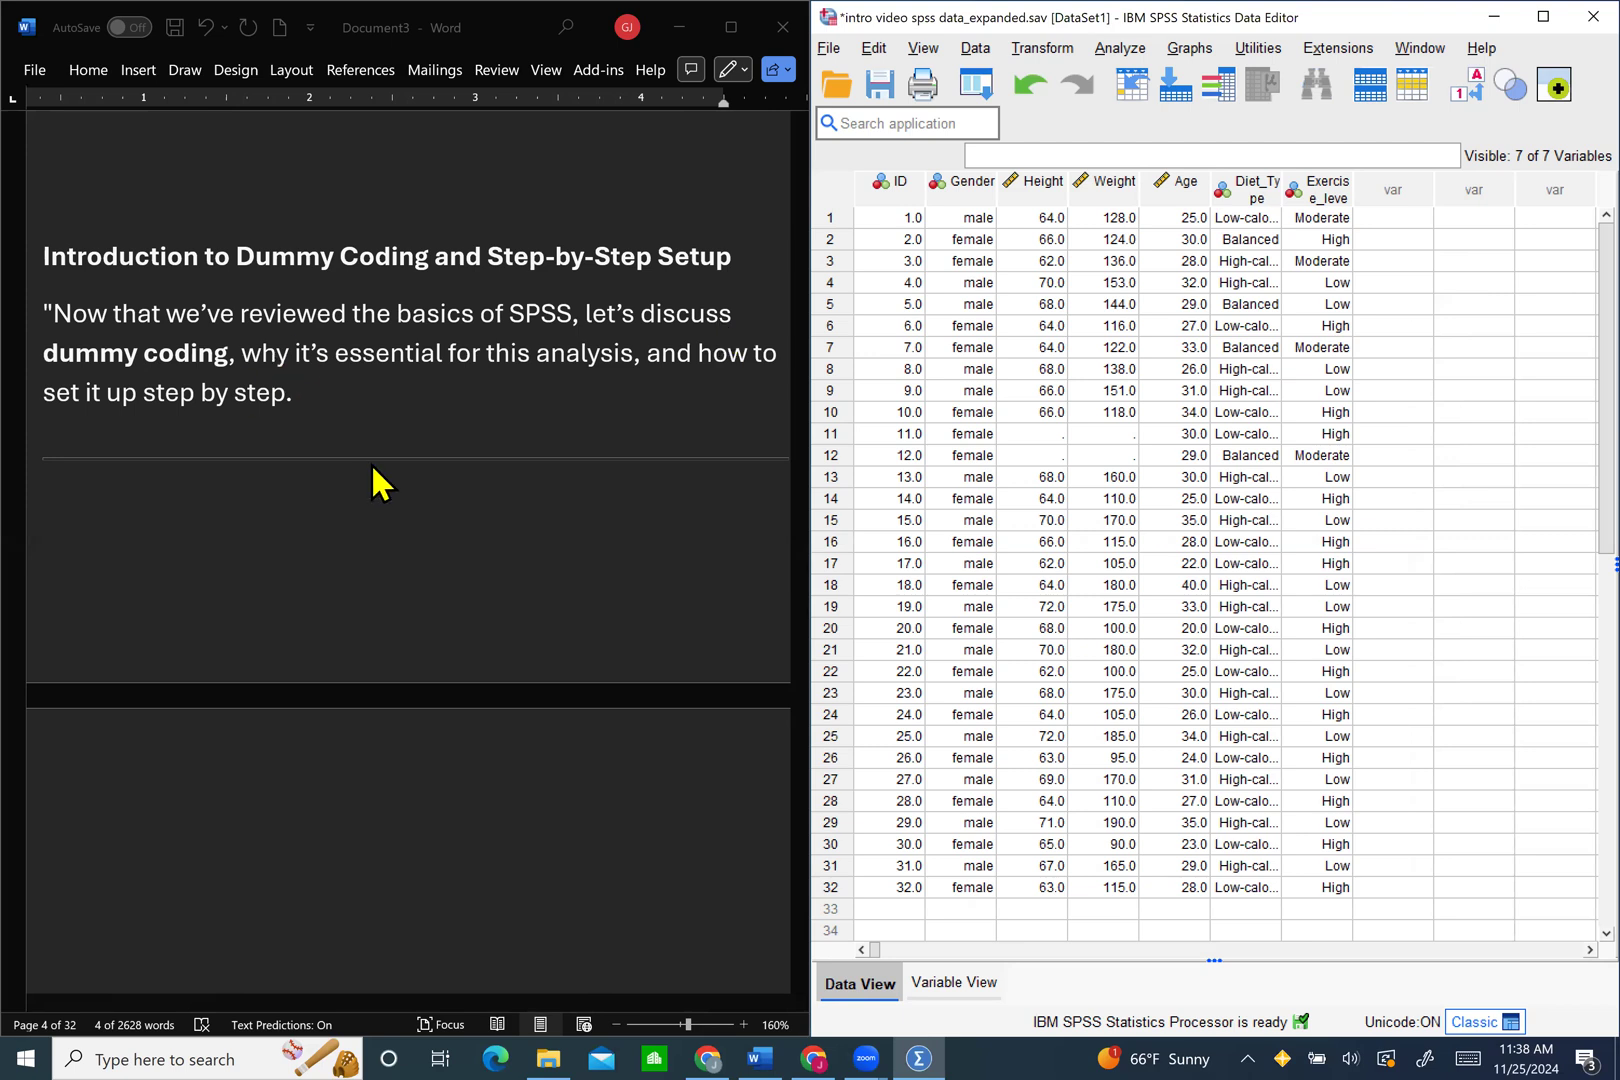
Step: Read the "What is Dummy Coding?" section of the notes, including the Diet_Type reference group example
{"action": "scroll", "coordinate": [375, 483], "scroll_direction": "down", "scroll_amount": 5}
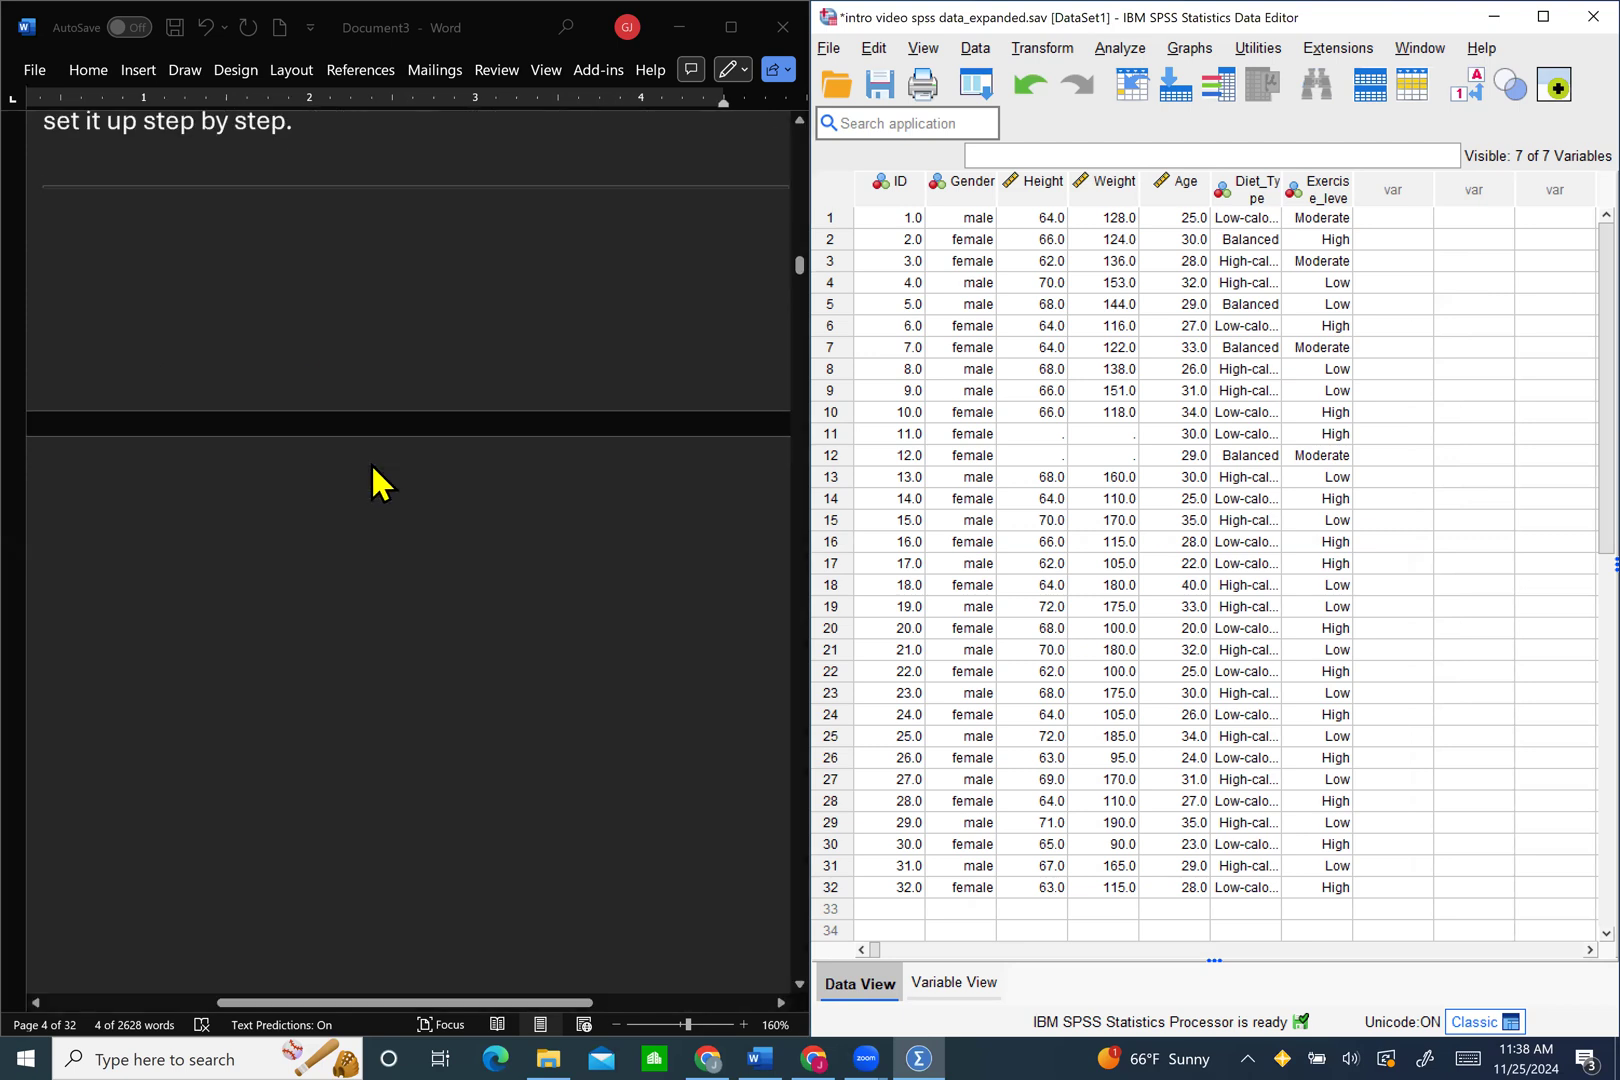
{"action": "scroll", "coordinate": [375, 483], "scroll_direction": "down", "scroll_amount": 6}
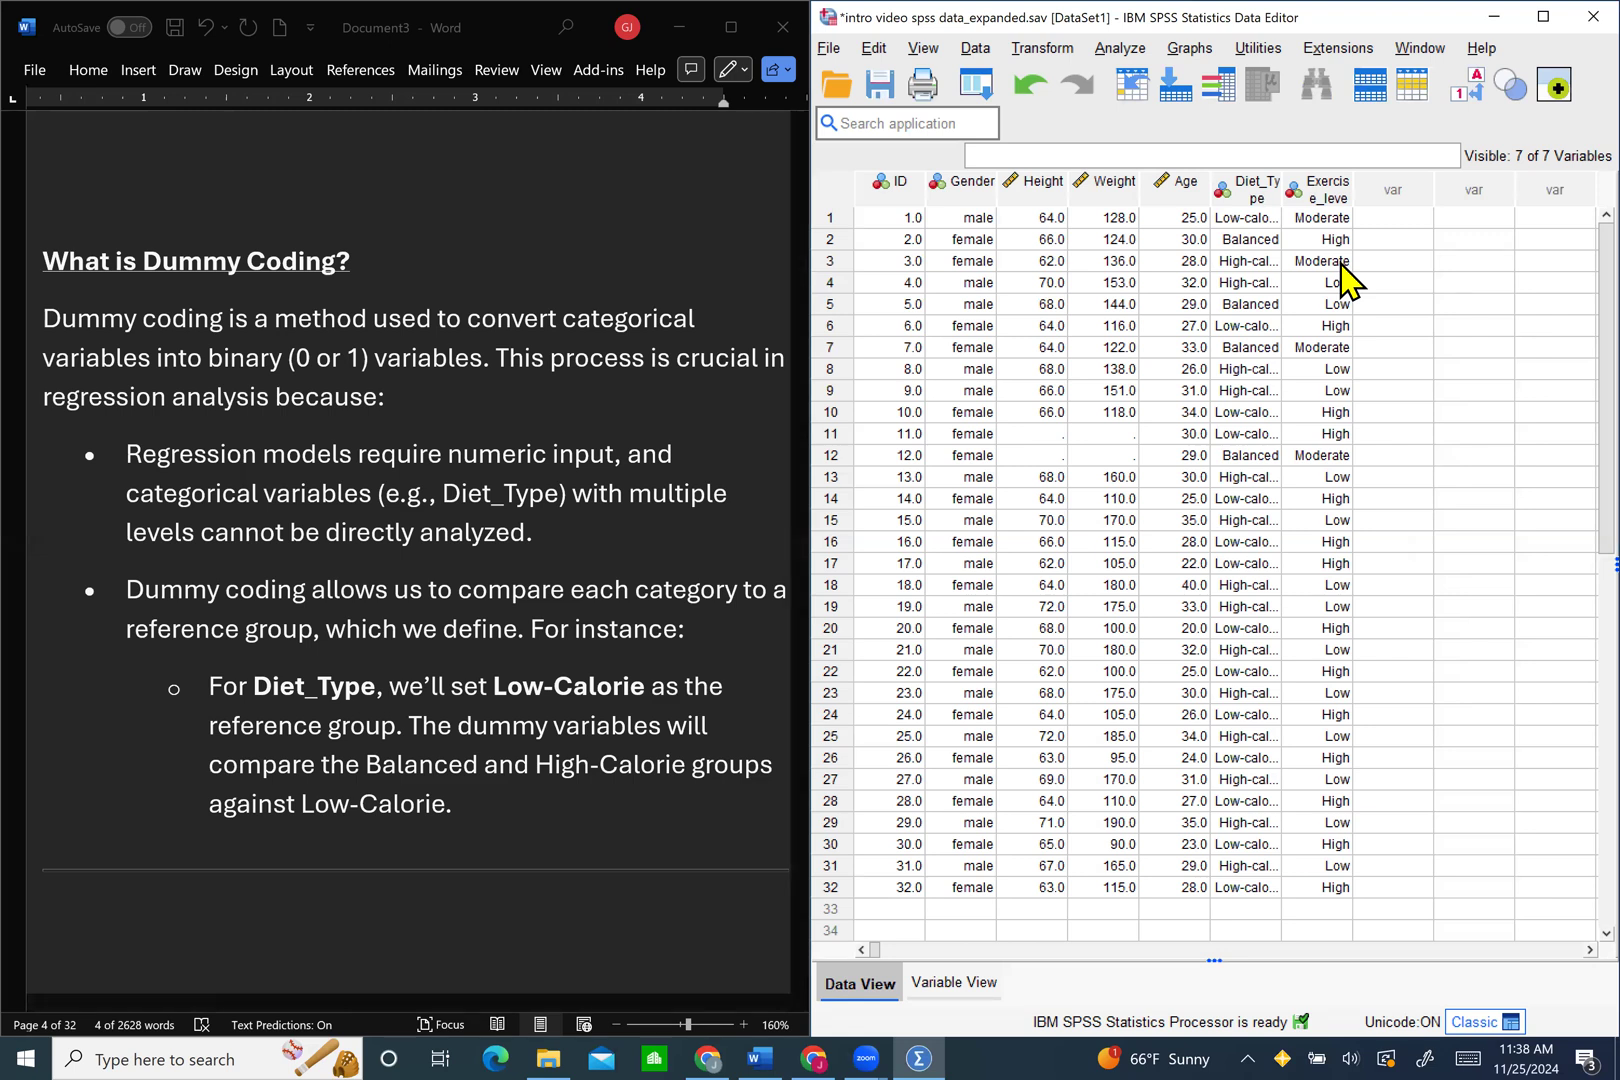
{"action": "scroll", "coordinate": [640, 378], "scroll_direction": "down", "scroll_amount": 1}
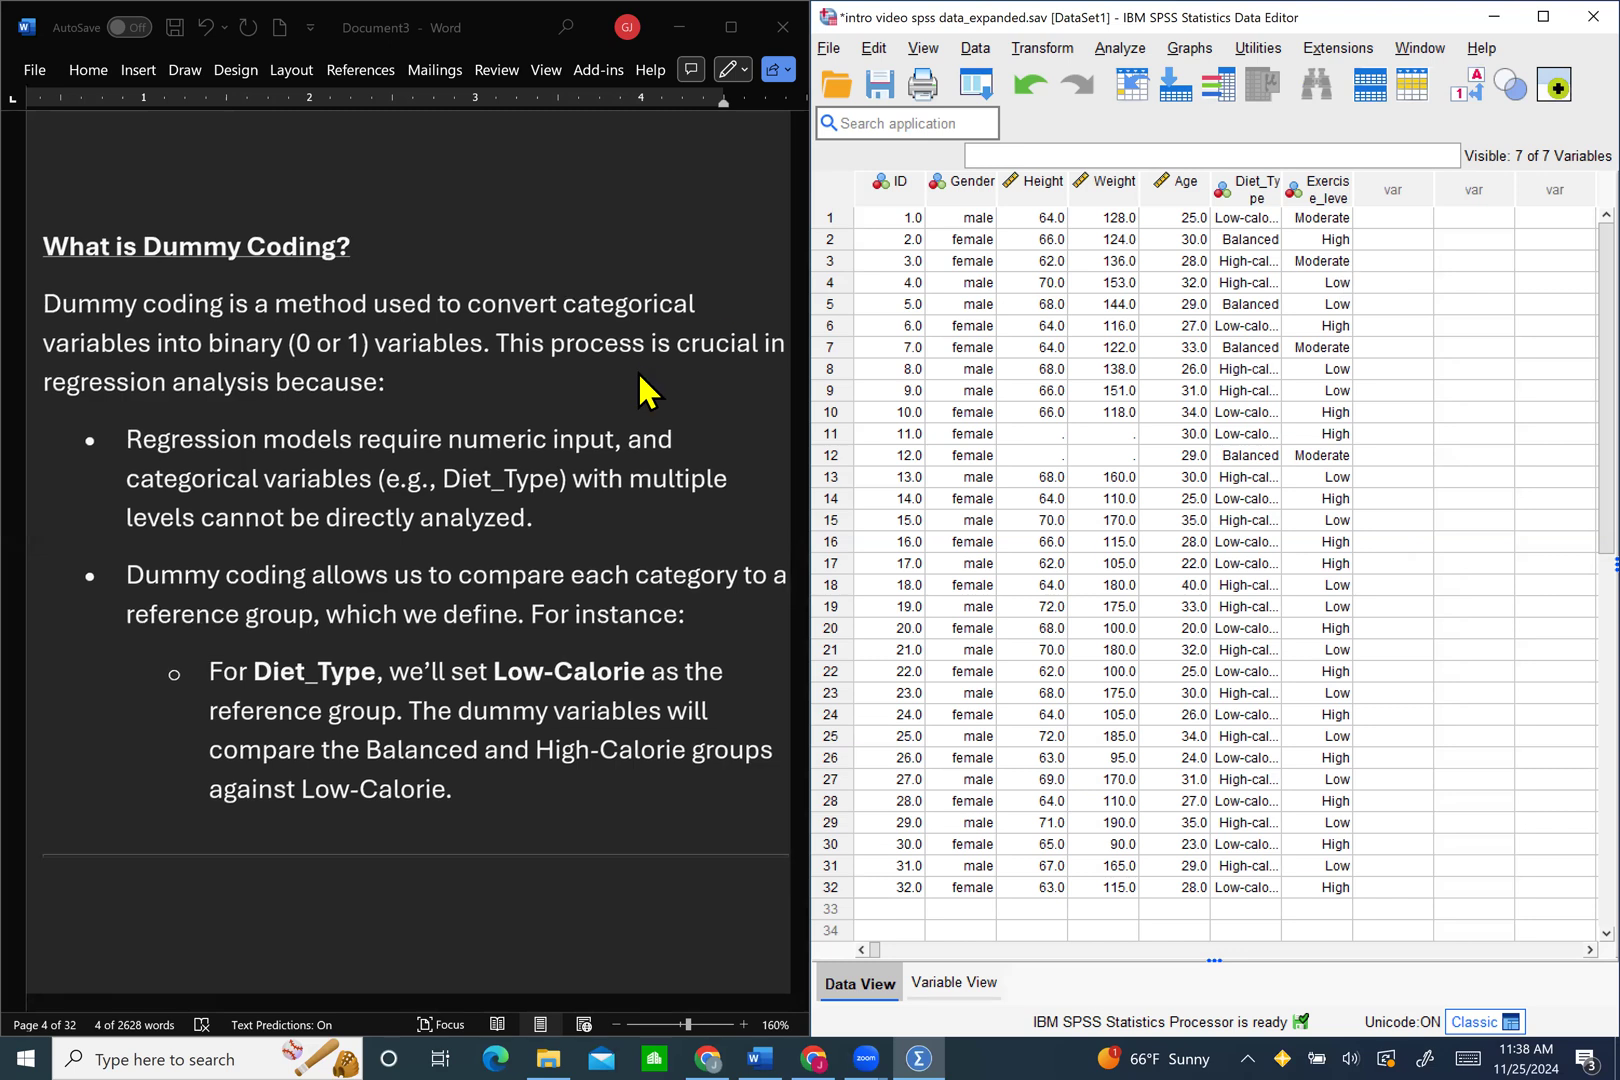
{"action": "scroll", "coordinate": [640, 390], "scroll_direction": "down", "scroll_amount": 1}
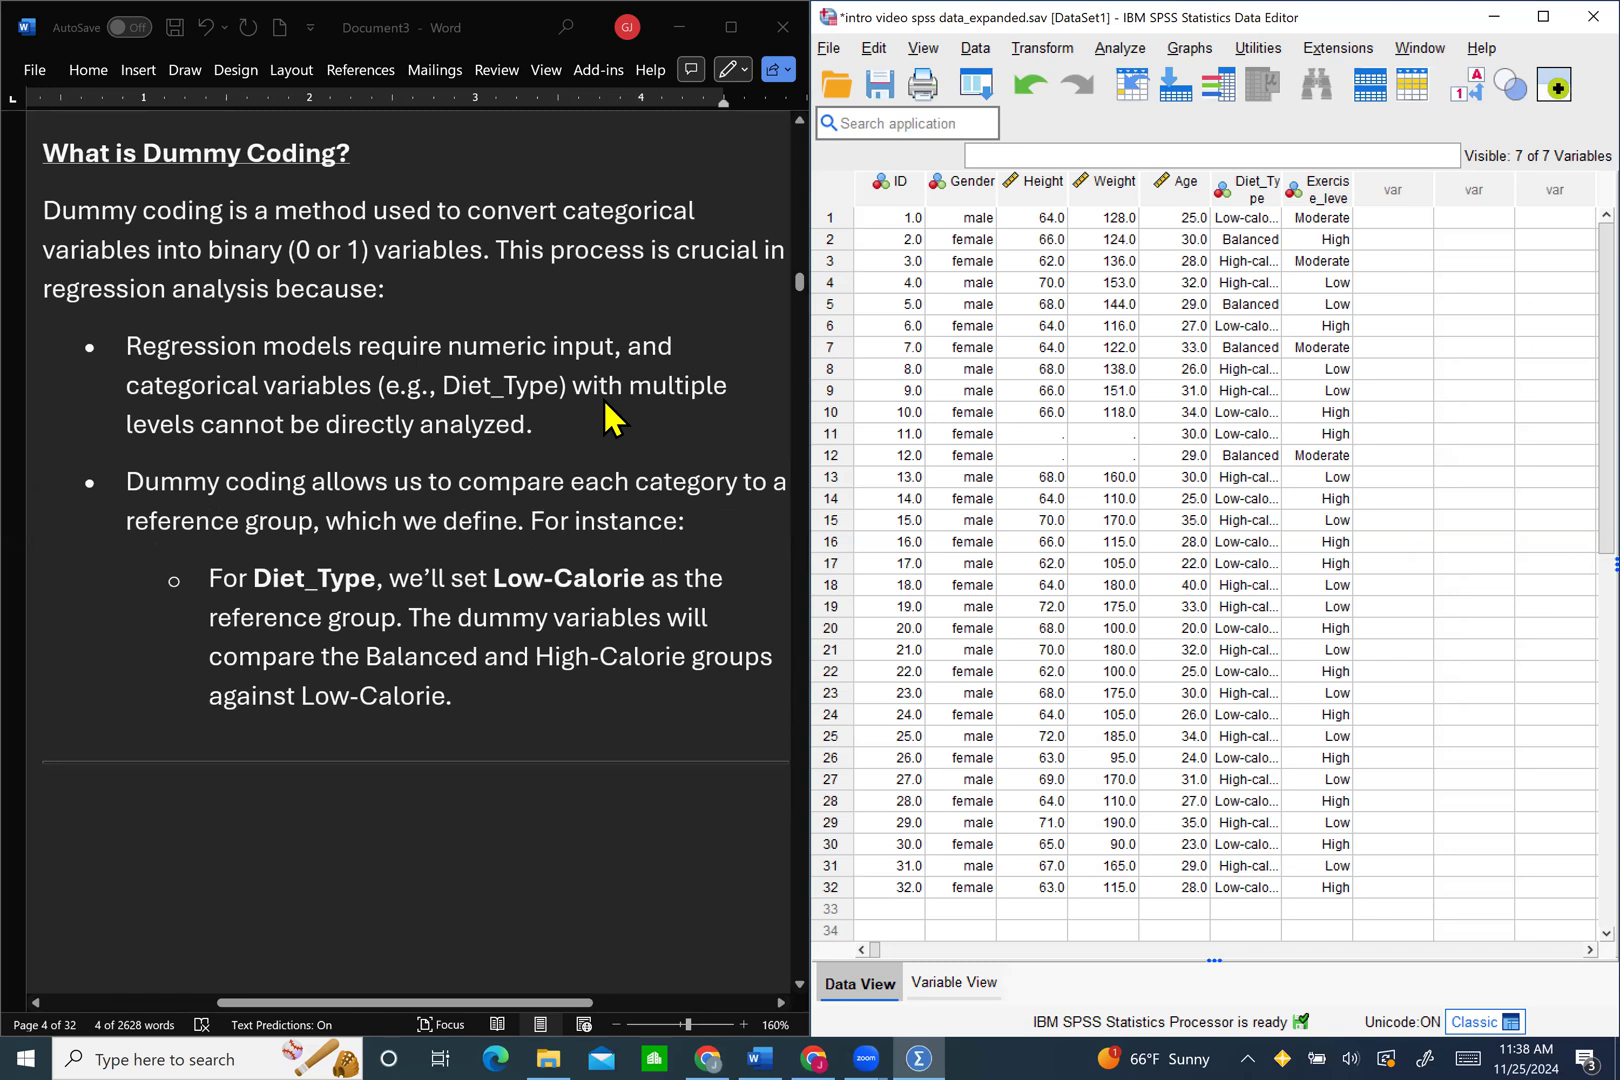
{"action": "scroll", "coordinate": [466, 525], "scroll_direction": "down", "scroll_amount": 1}
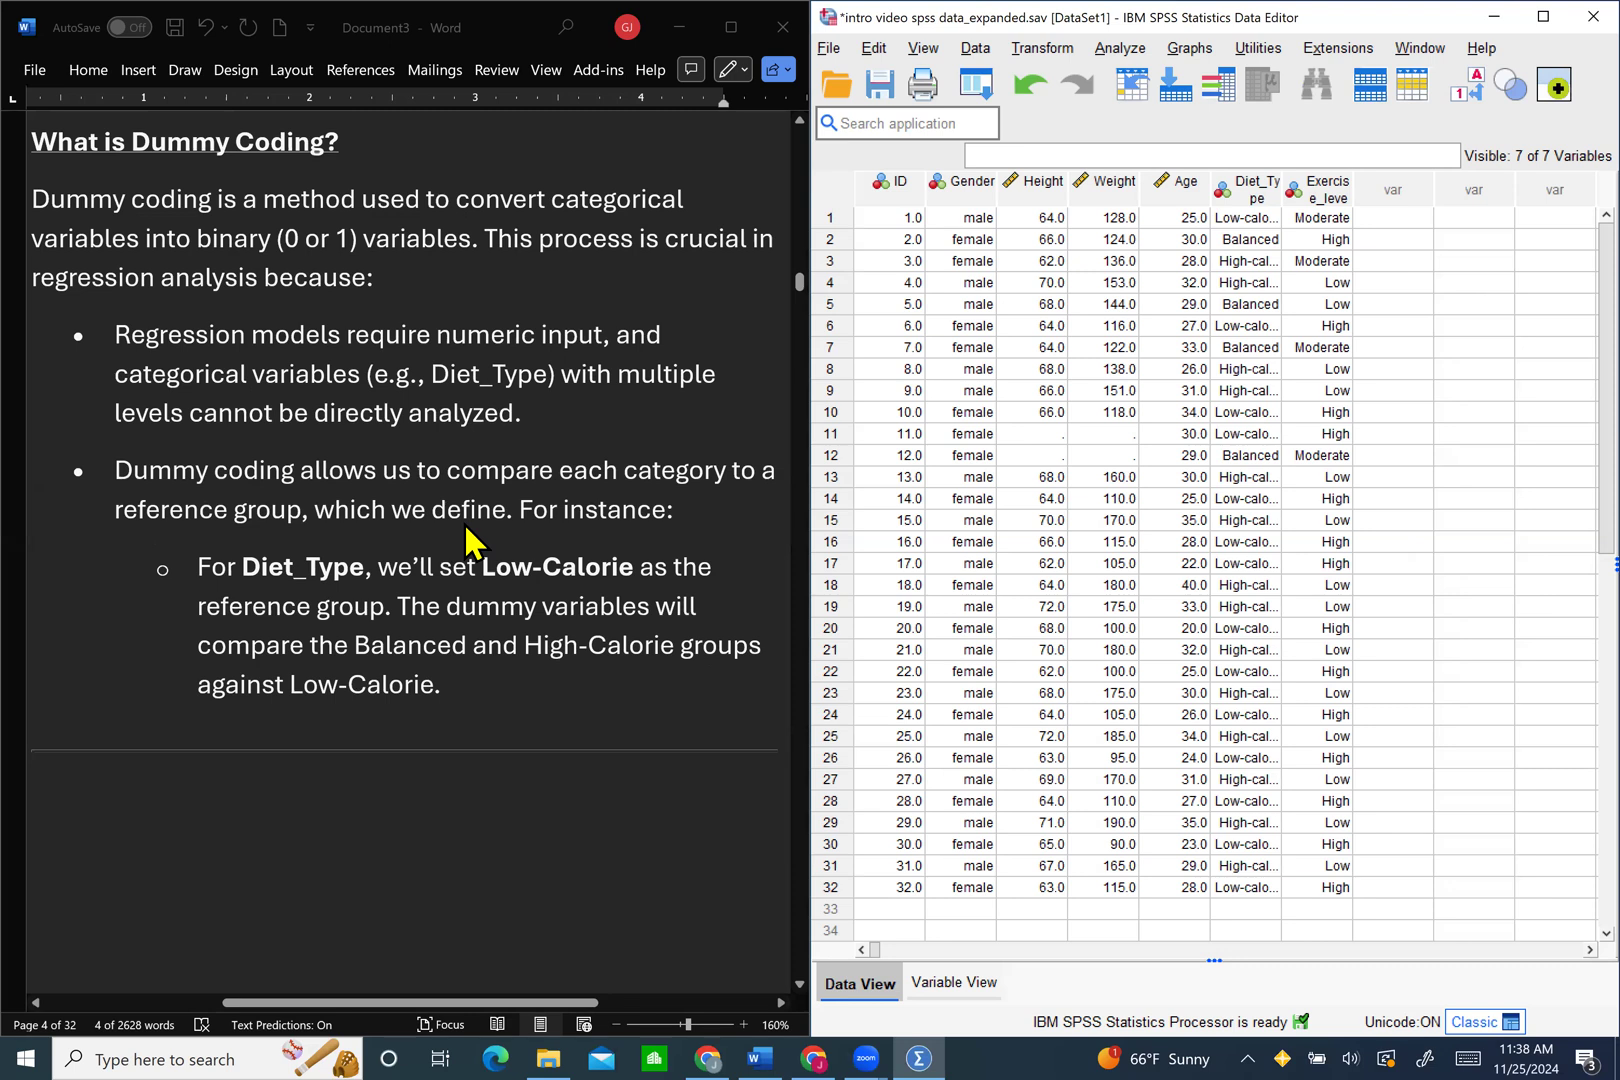
{"action": "scroll", "coordinate": [464, 521], "scroll_direction": "down", "scroll_amount": 2}
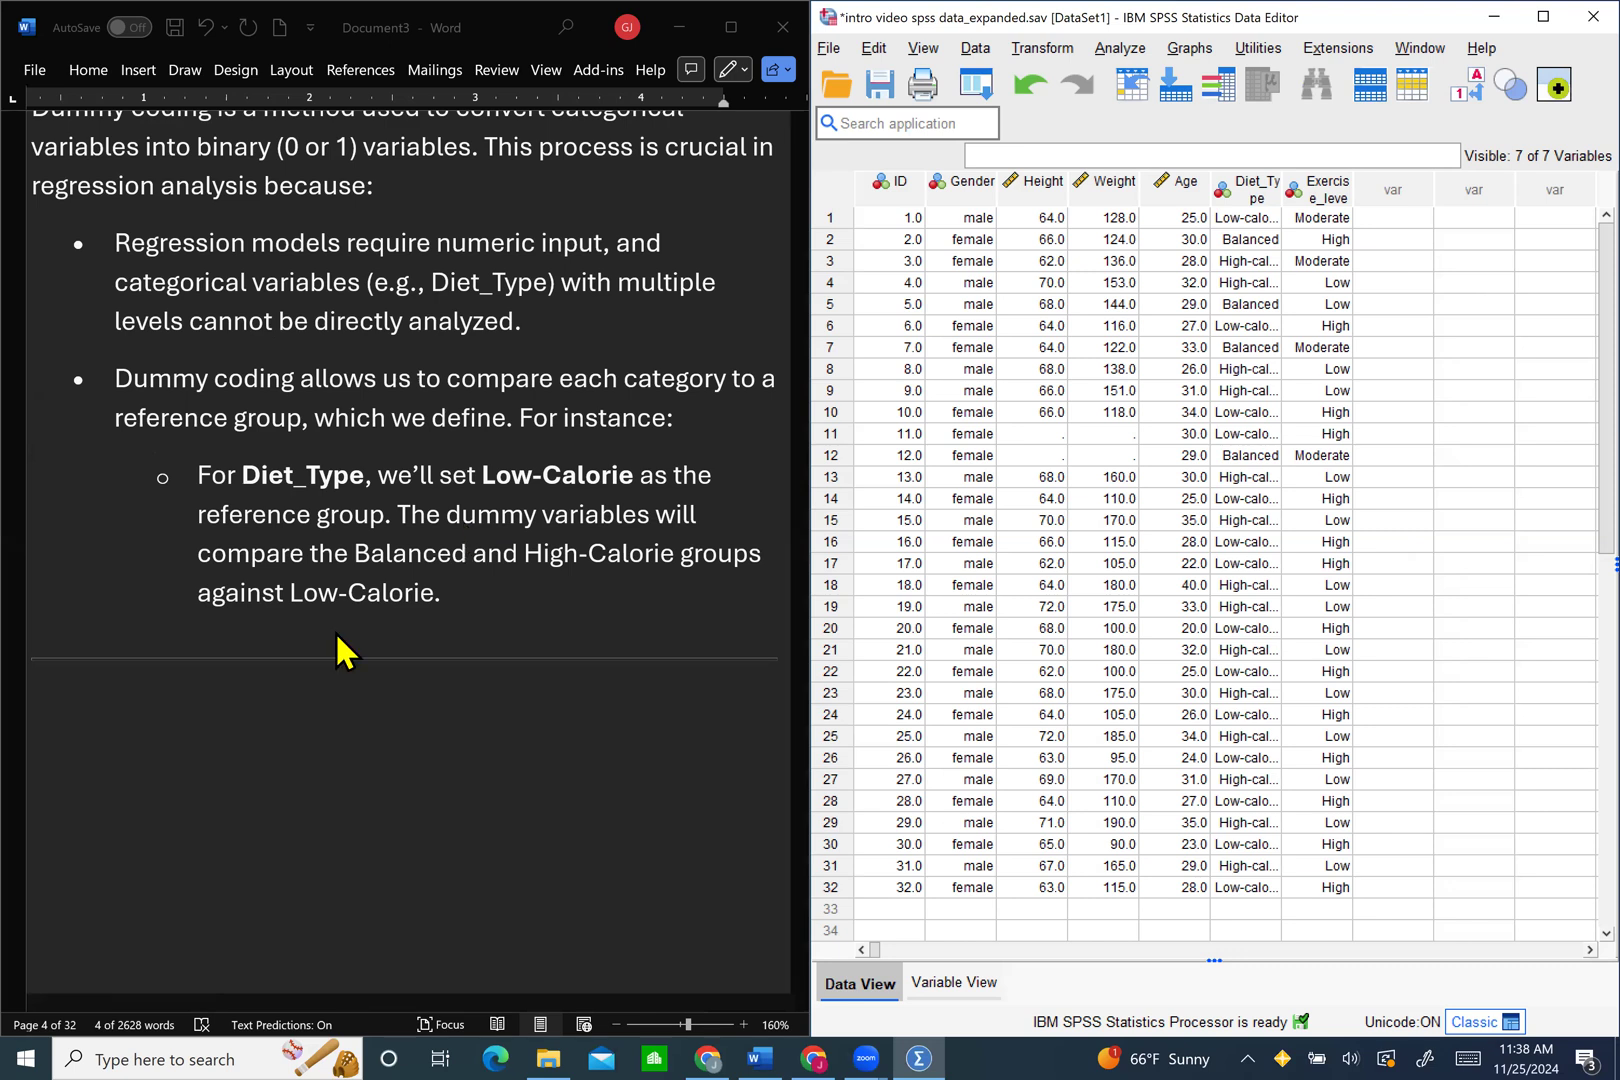
{"action": "scroll", "coordinate": [335, 632], "scroll_direction": "down", "scroll_amount": 3}
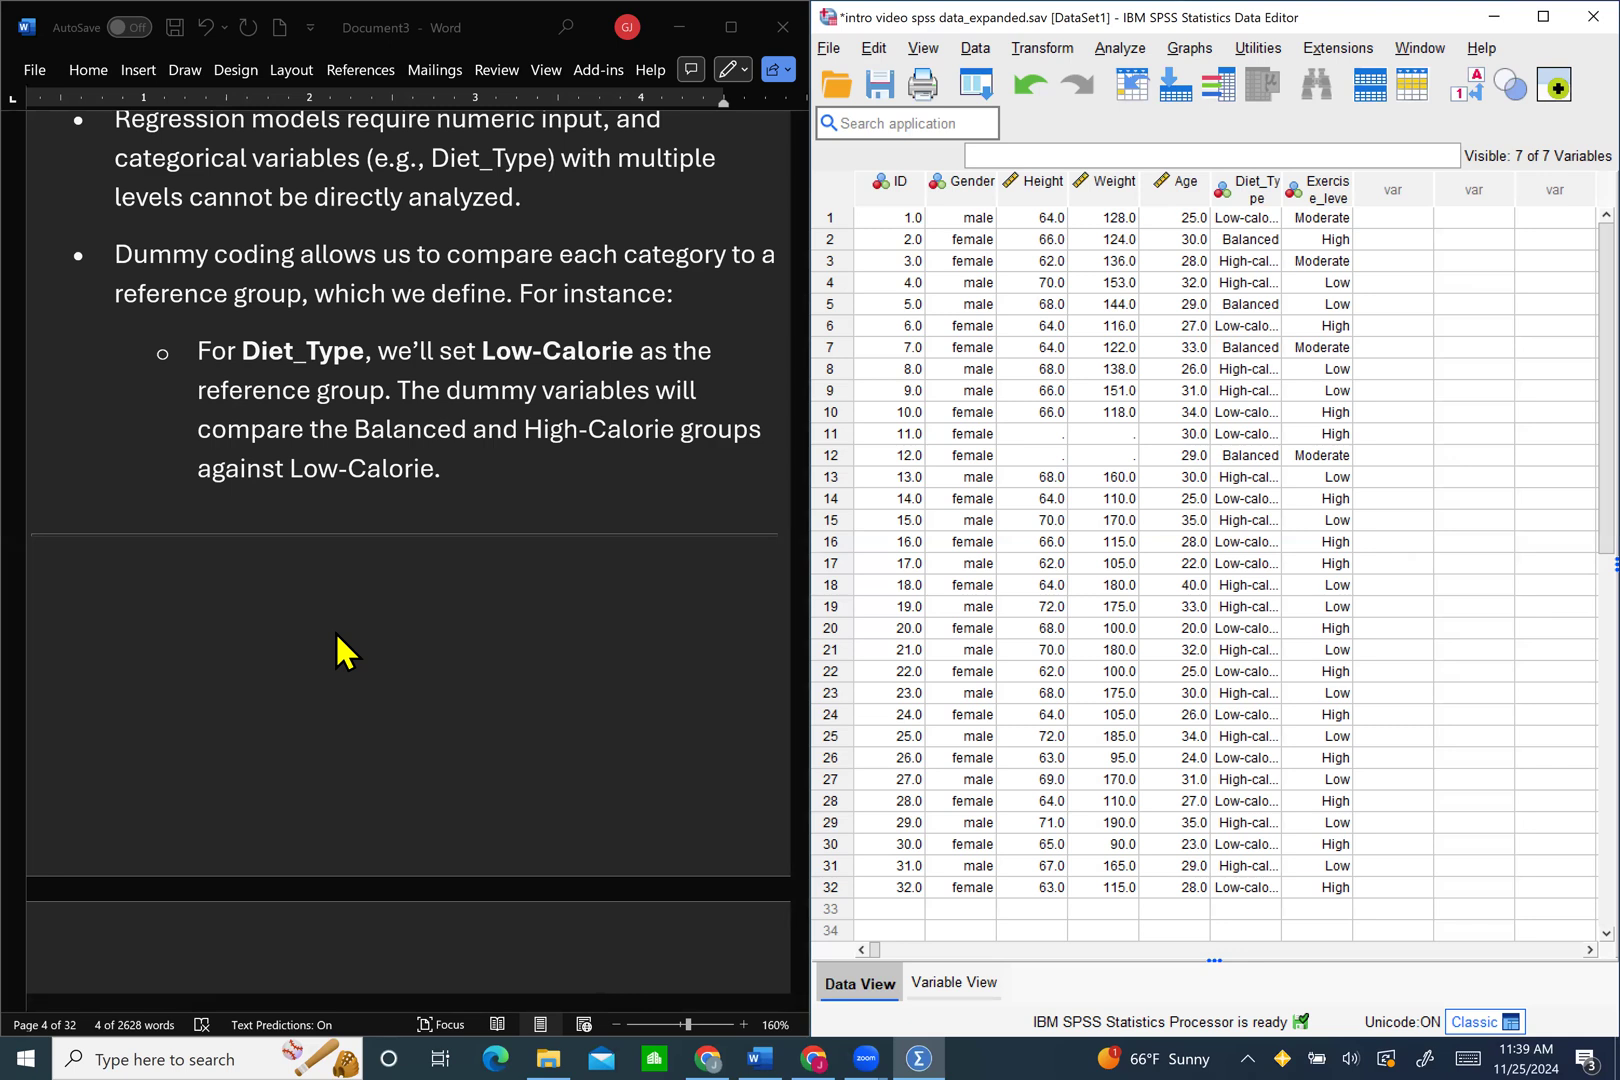
Step: Read the notes on why dummy coding was unnecessary for ANOVA and linear regression but is required for multiple regression
{"action": "scroll", "coordinate": [335, 632], "scroll_direction": "down", "scroll_amount": 10}
{"action": "scroll", "coordinate": [335, 650], "scroll_direction": "down", "scroll_amount": 3}
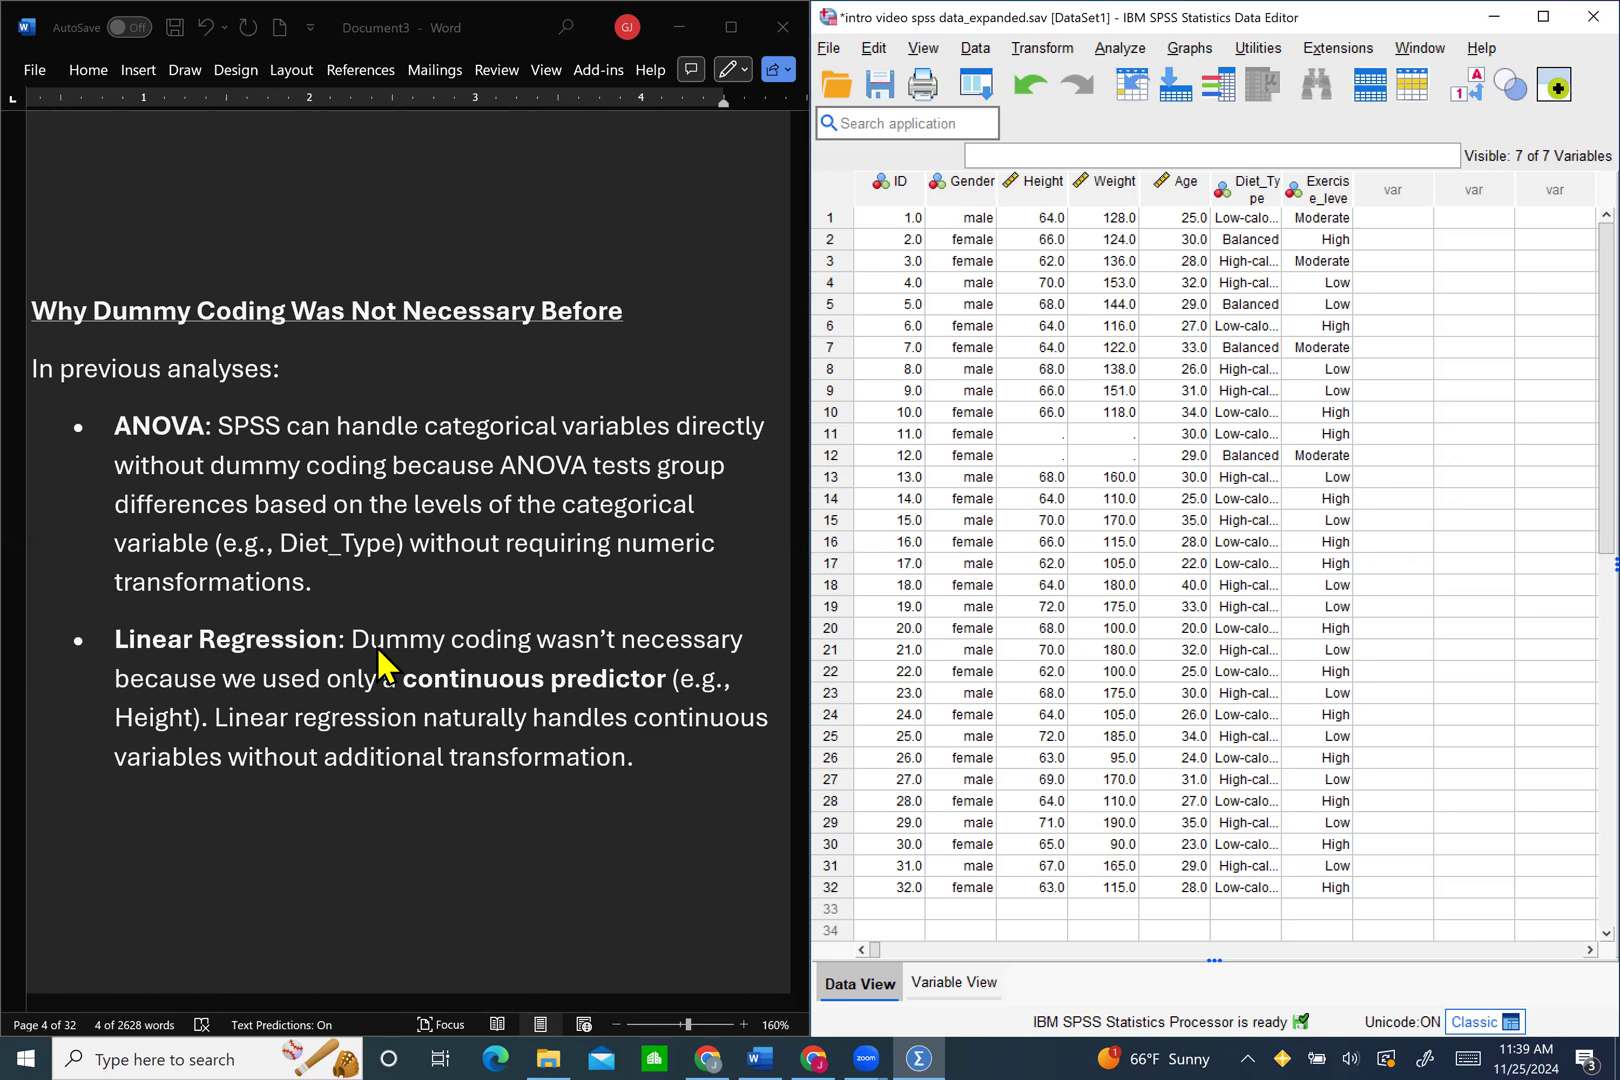
{"action": "scroll", "coordinate": [382, 663], "scroll_direction": "down", "scroll_amount": 1}
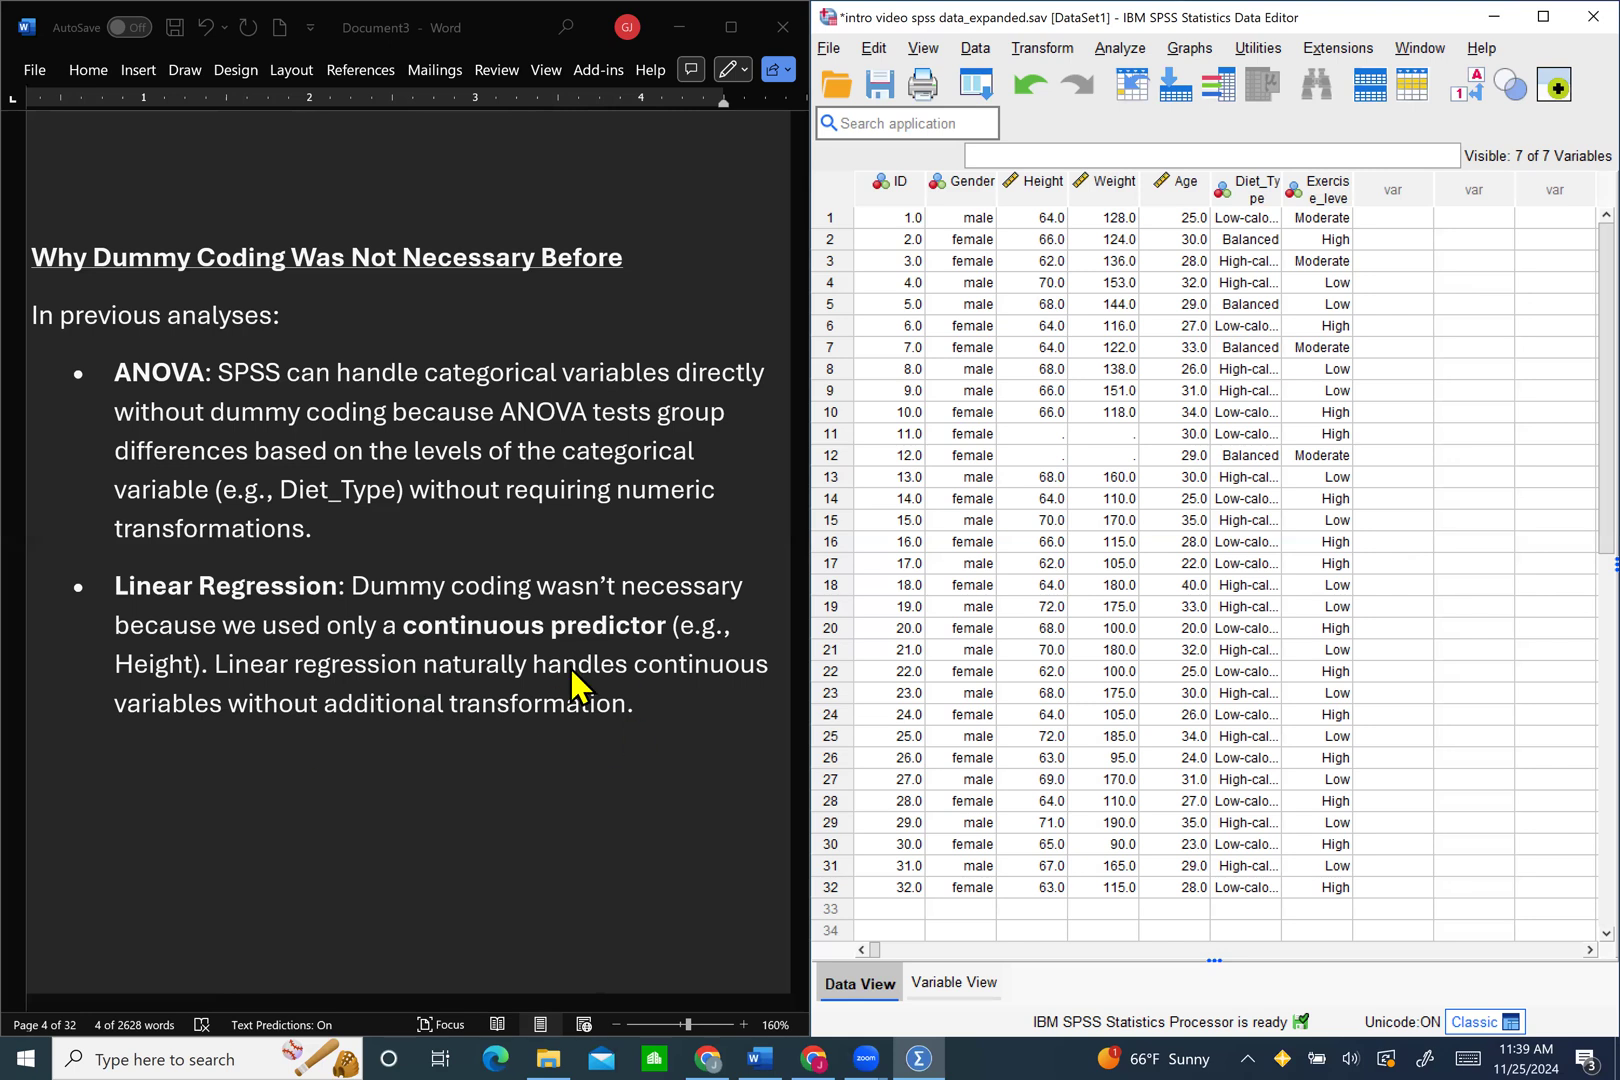
{"action": "scroll", "coordinate": [278, 788], "scroll_direction": "down", "scroll_amount": 1}
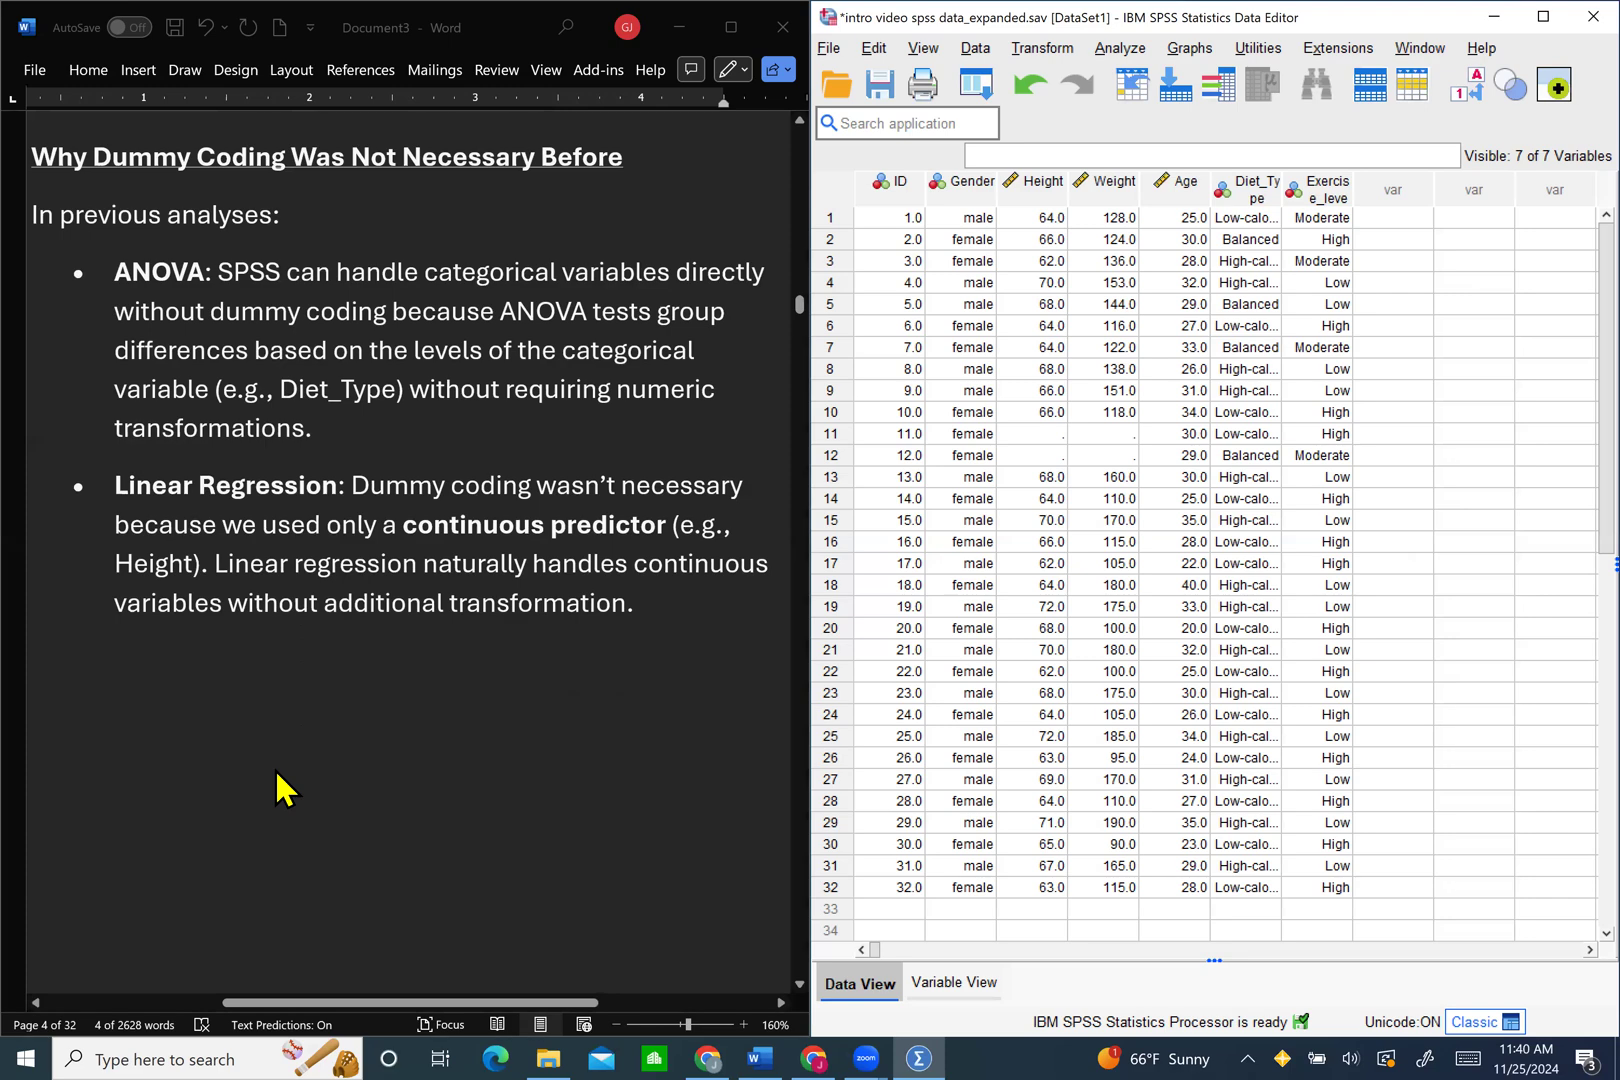
{"action": "scroll", "coordinate": [351, 662], "scroll_direction": "down", "scroll_amount": 5}
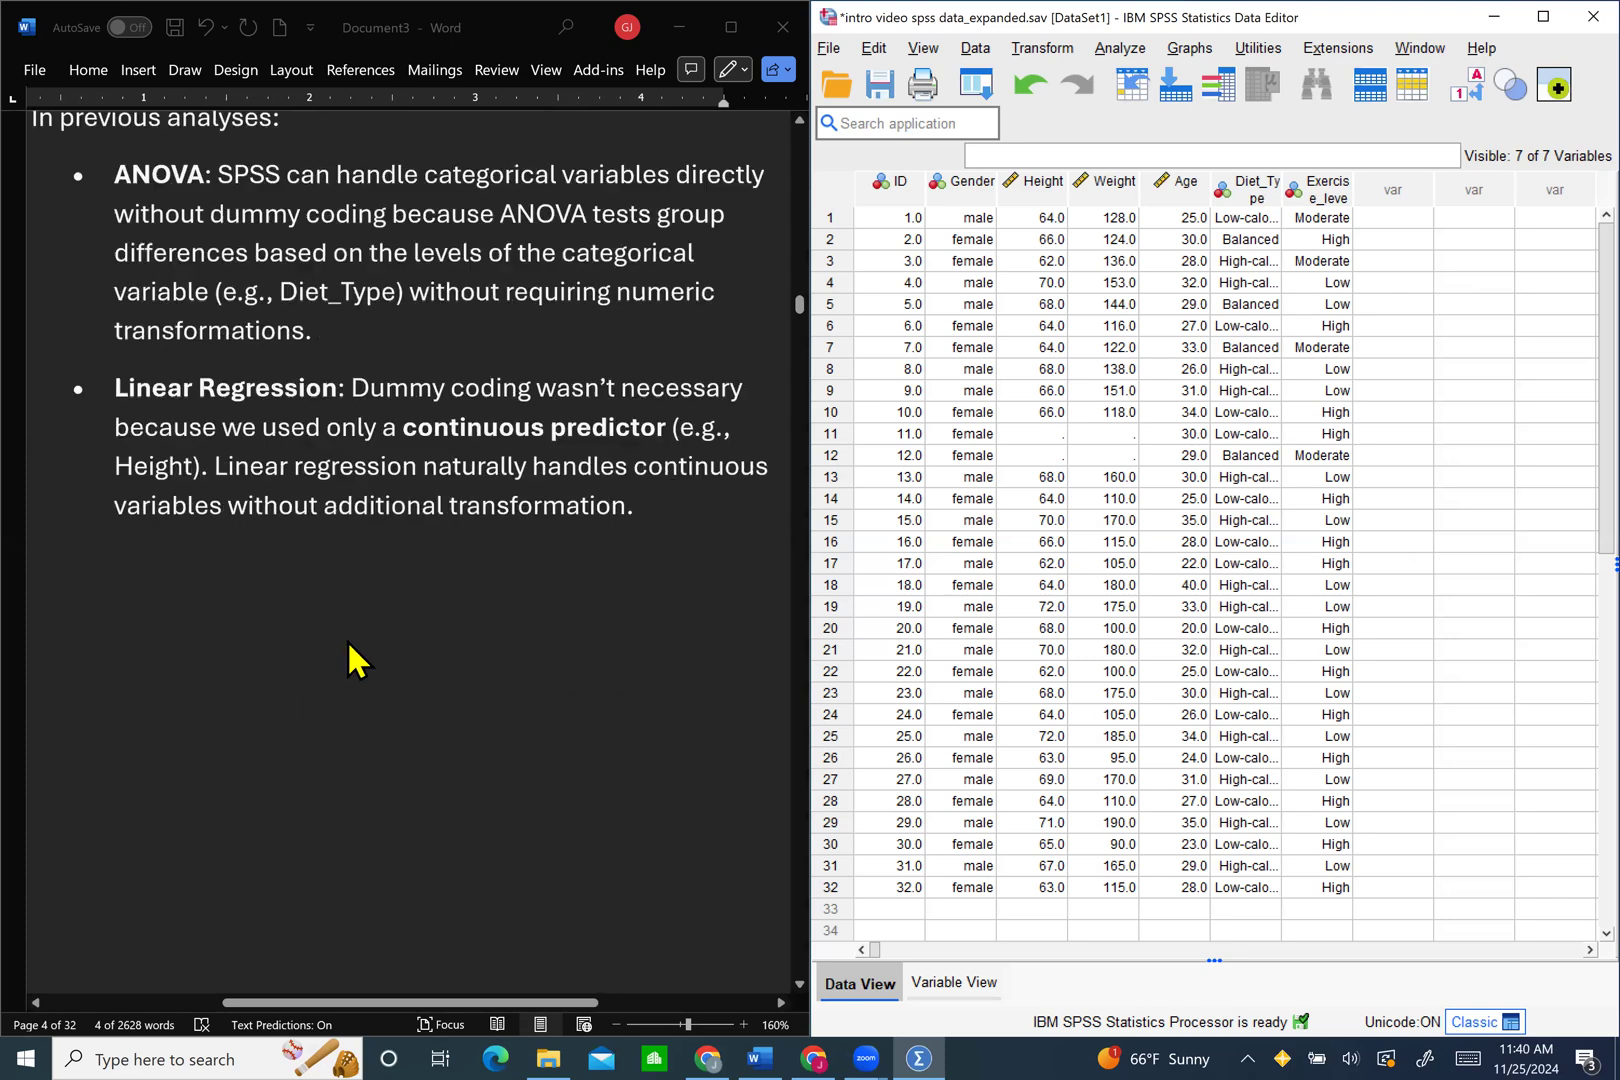
{"action": "scroll", "coordinate": [351, 662], "scroll_direction": "down", "scroll_amount": 5}
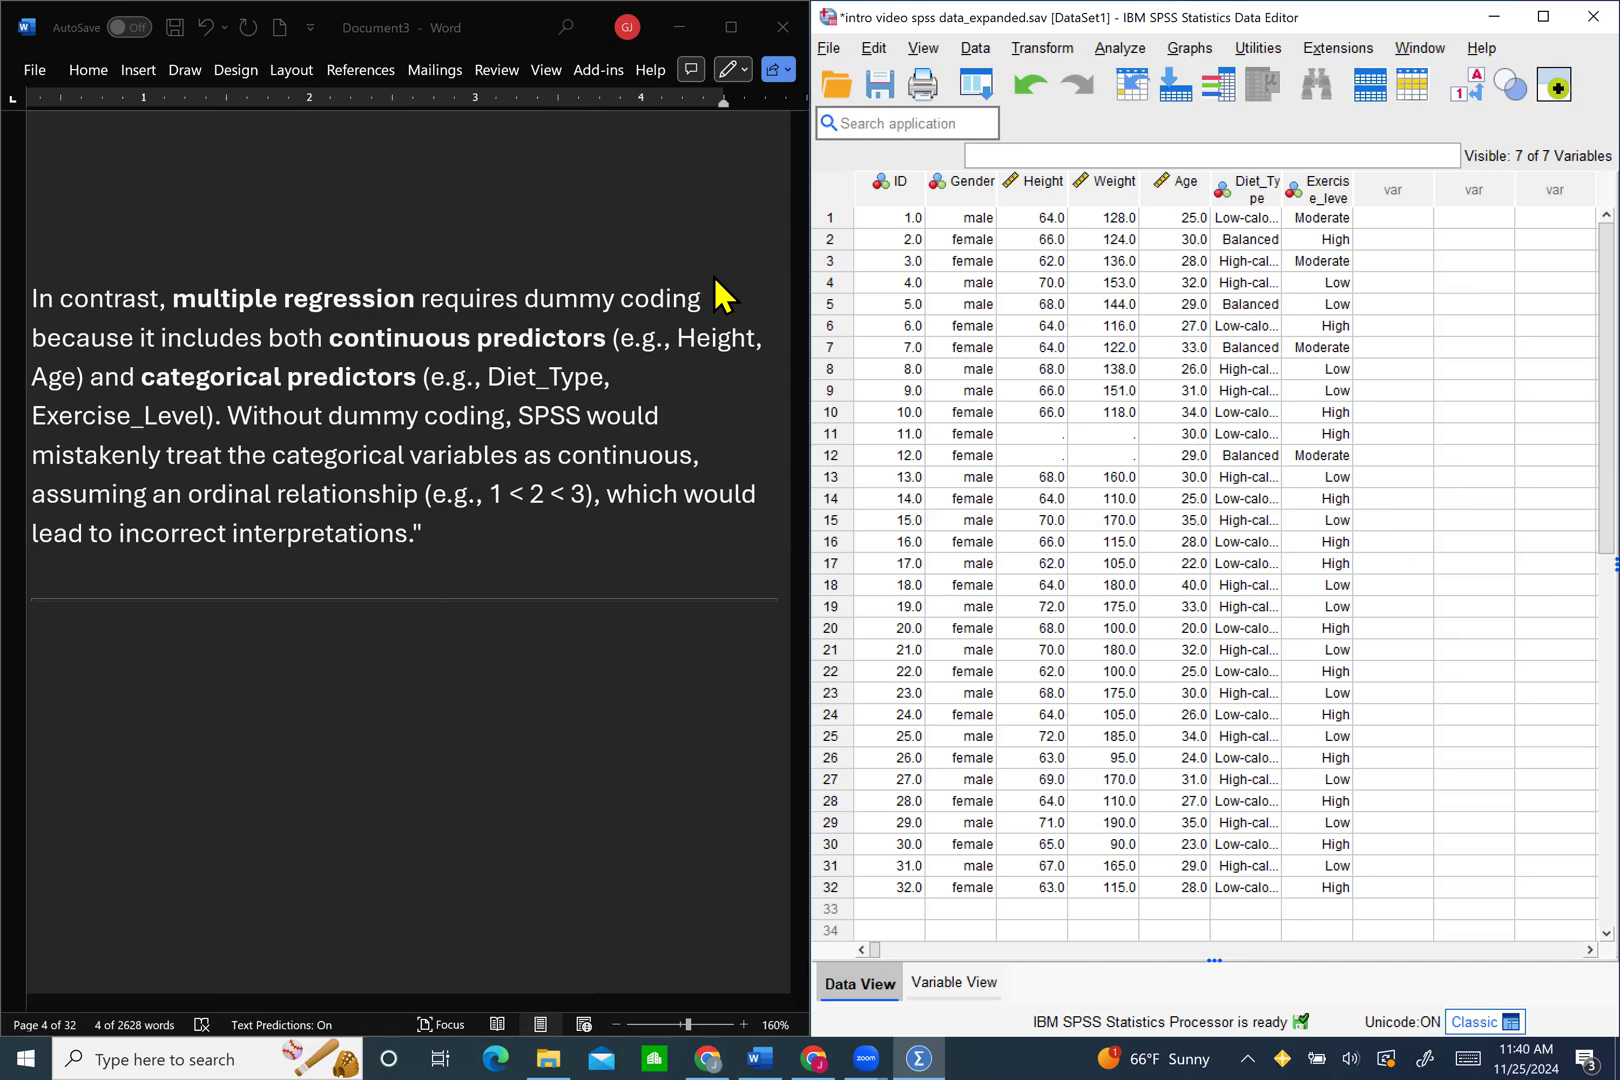
Step: Read the notes section "Why Are We Using Dummy Coding in This Analysis?"
{"action": "scroll", "coordinate": [595, 510], "scroll_direction": "down", "scroll_amount": 10}
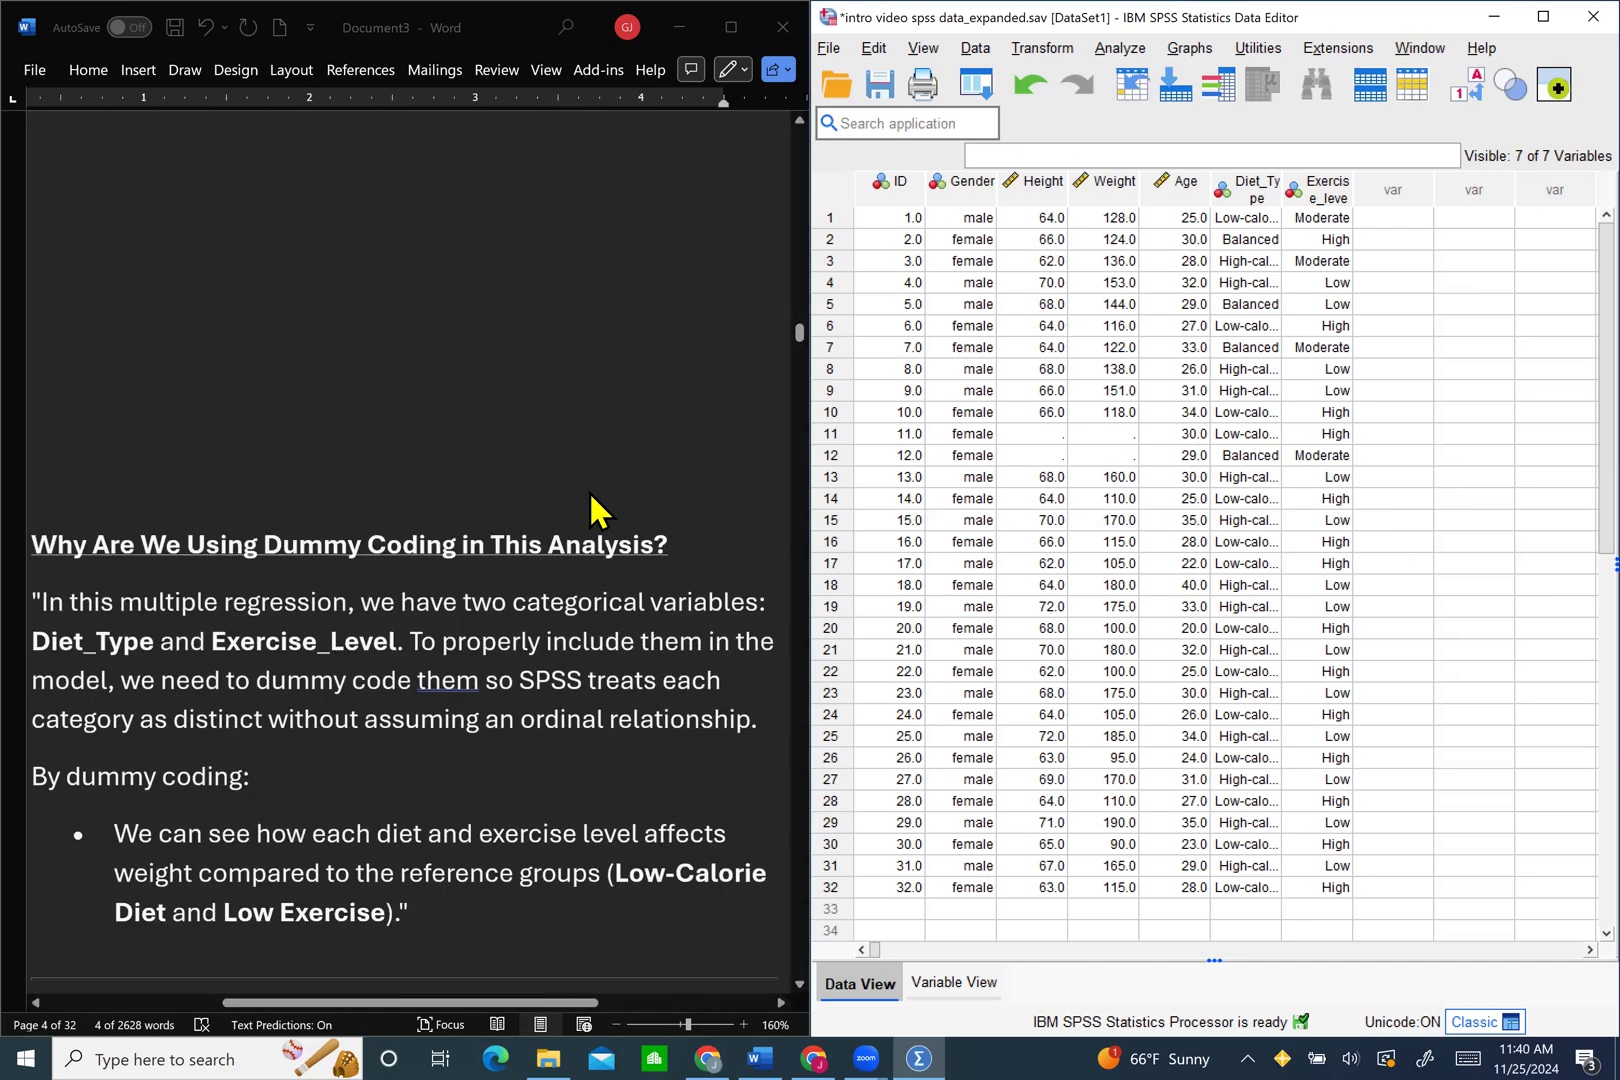
{"action": "scroll", "coordinate": [595, 510], "scroll_direction": "down", "scroll_amount": 4}
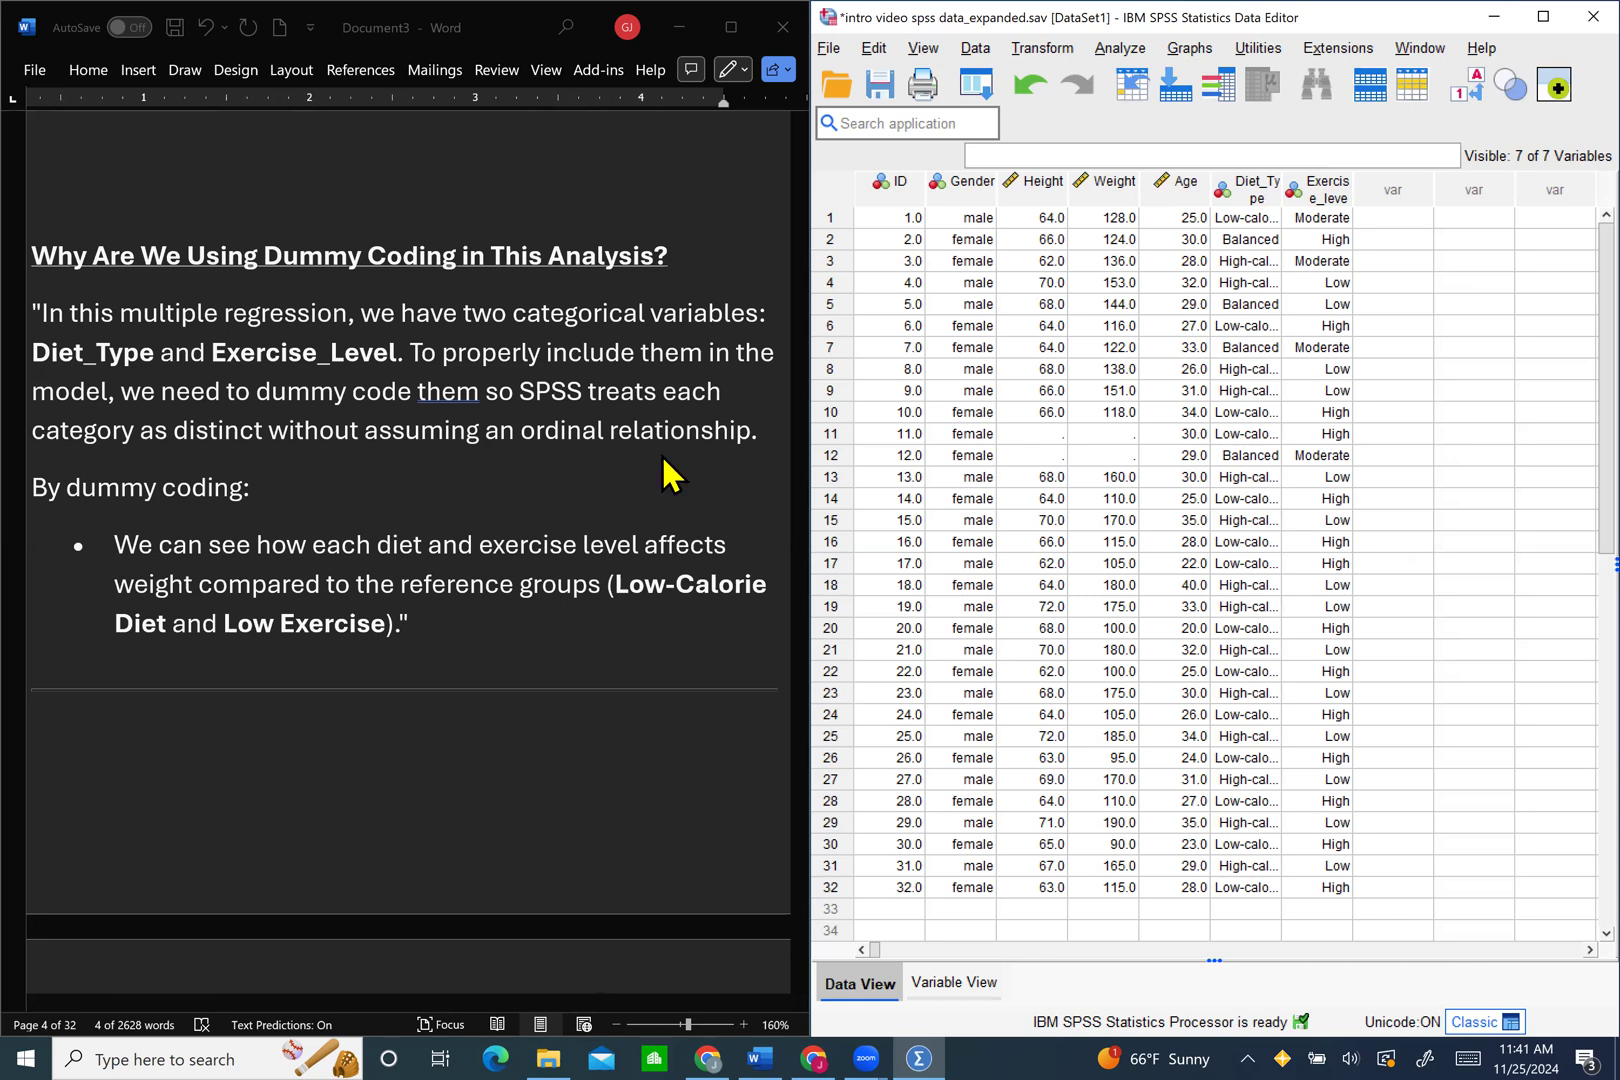
{"action": "scroll", "coordinate": [670, 511], "scroll_direction": "down", "scroll_amount": 3}
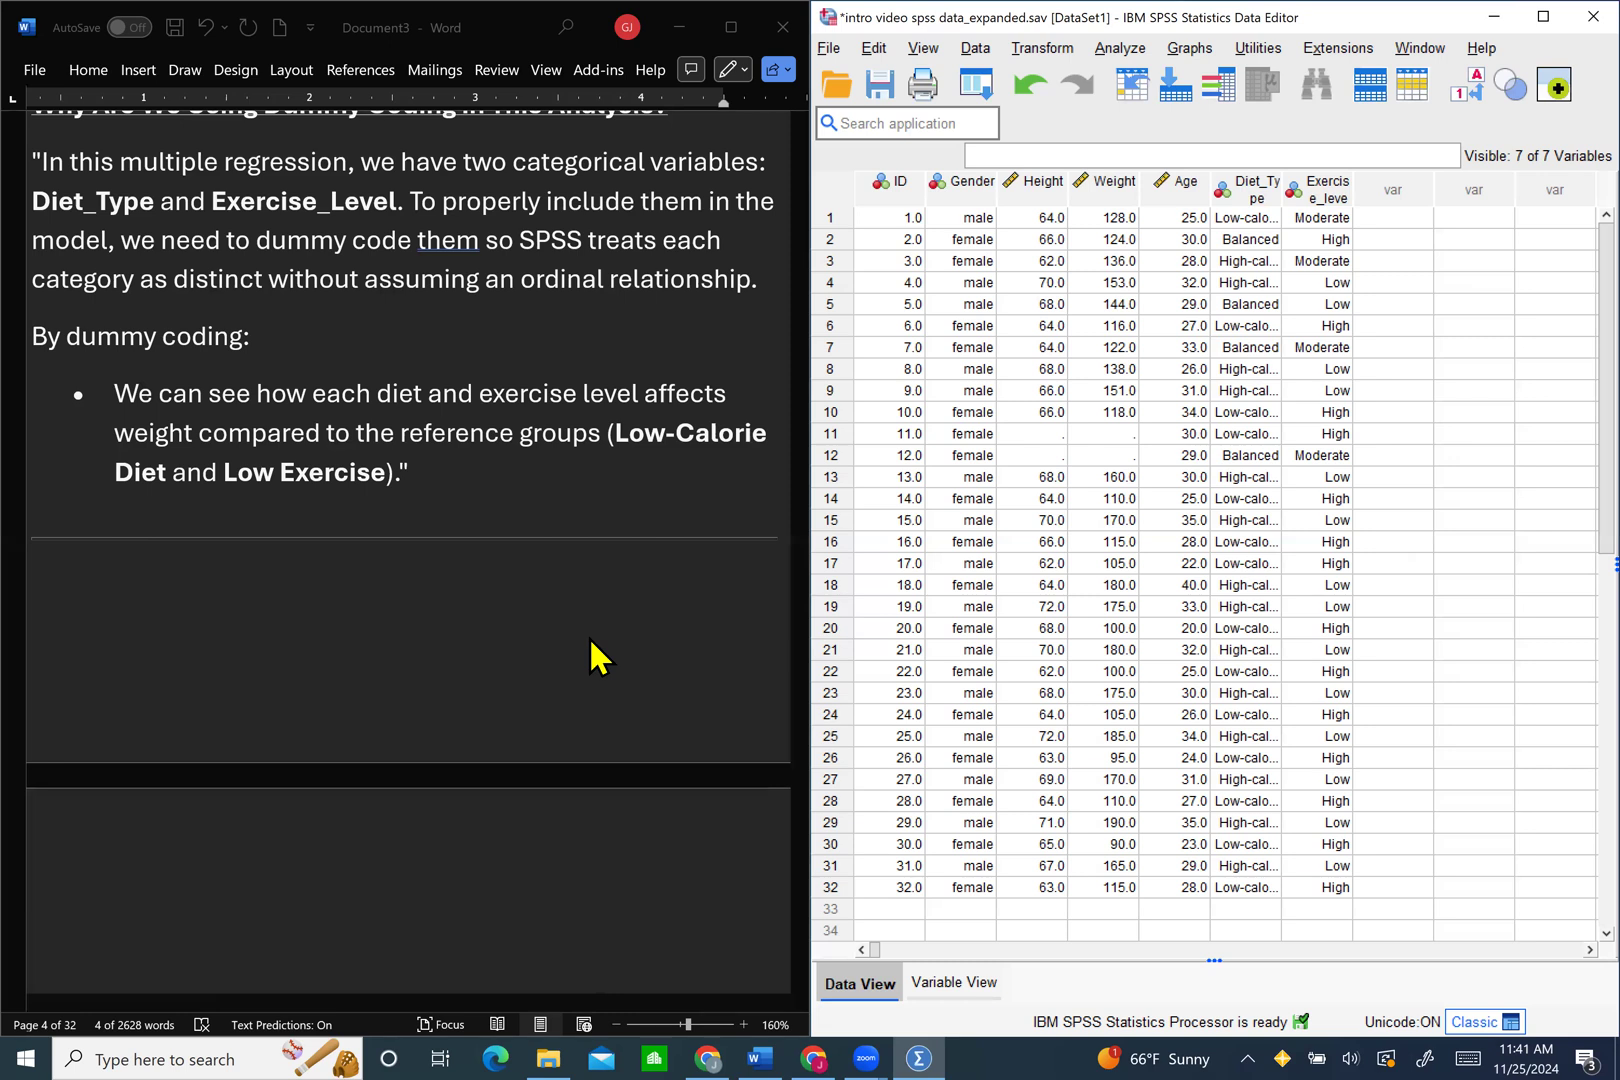
Step: Read the setup instructions on identifying the reference groups and creating the dummy variables for Diet_Type
{"action": "scroll", "coordinate": [590, 640], "scroll_direction": "down", "scroll_amount": 10}
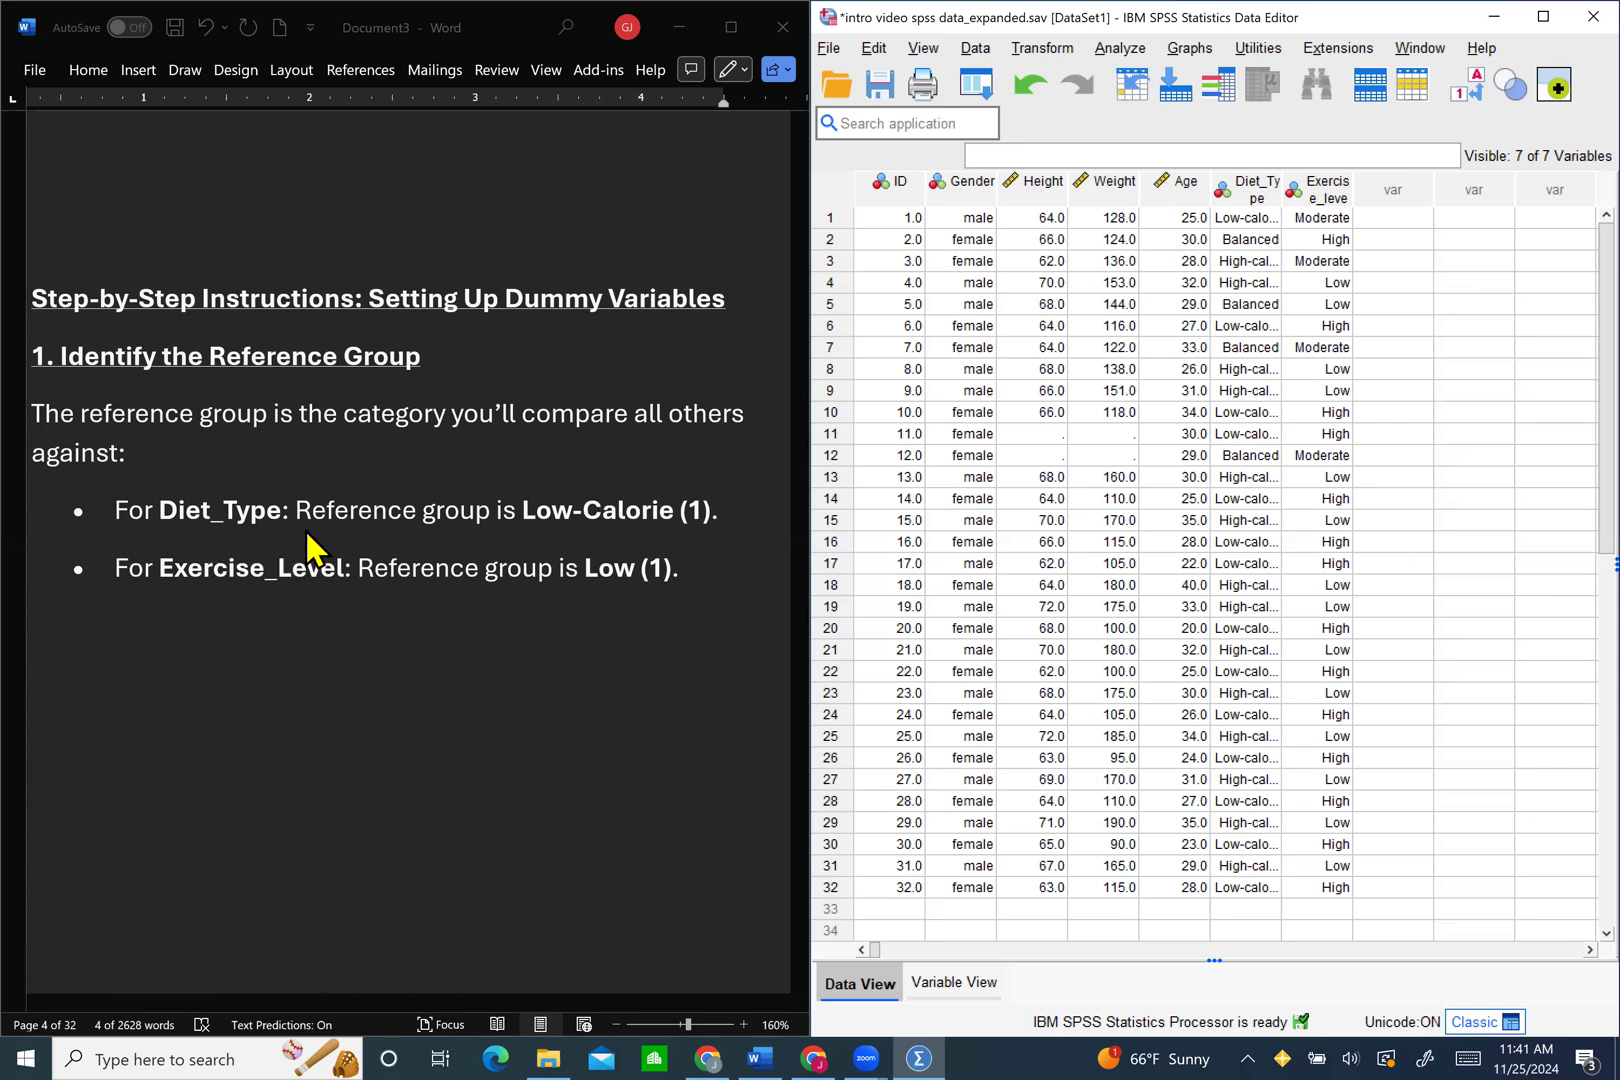
{"action": "scroll", "coordinate": [447, 615], "scroll_direction": "down", "scroll_amount": 5}
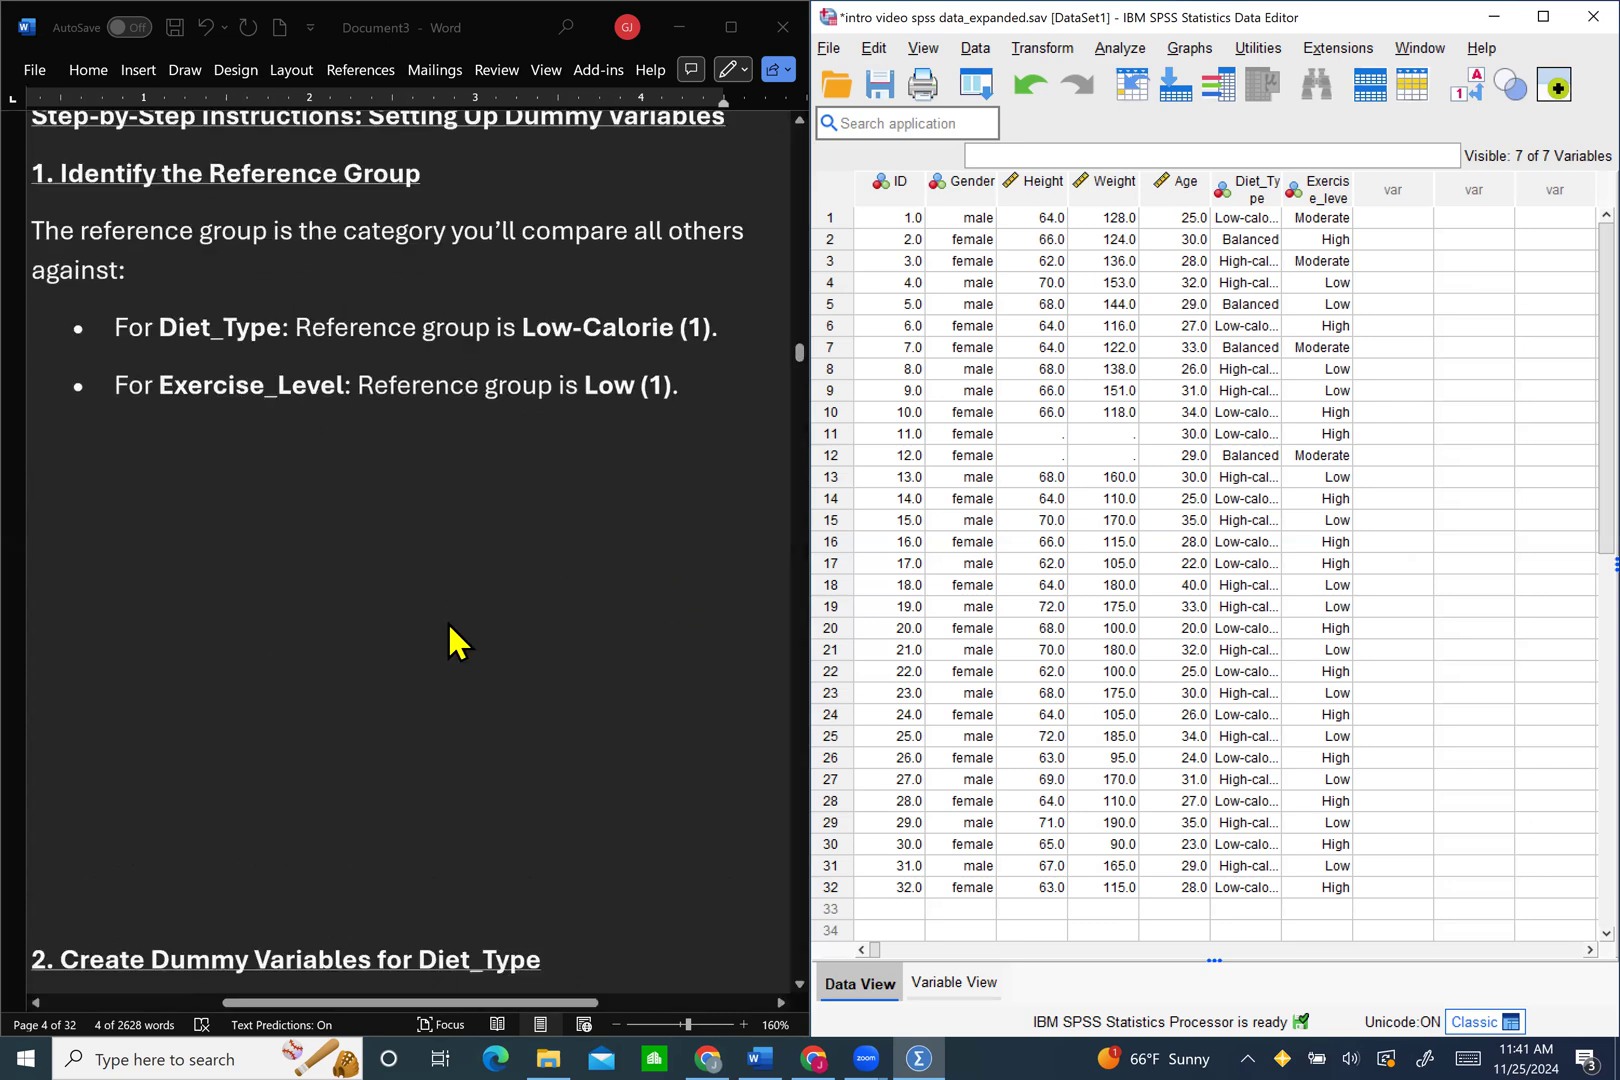
{"action": "scroll", "coordinate": [455, 640], "scroll_direction": "down", "scroll_amount": 3}
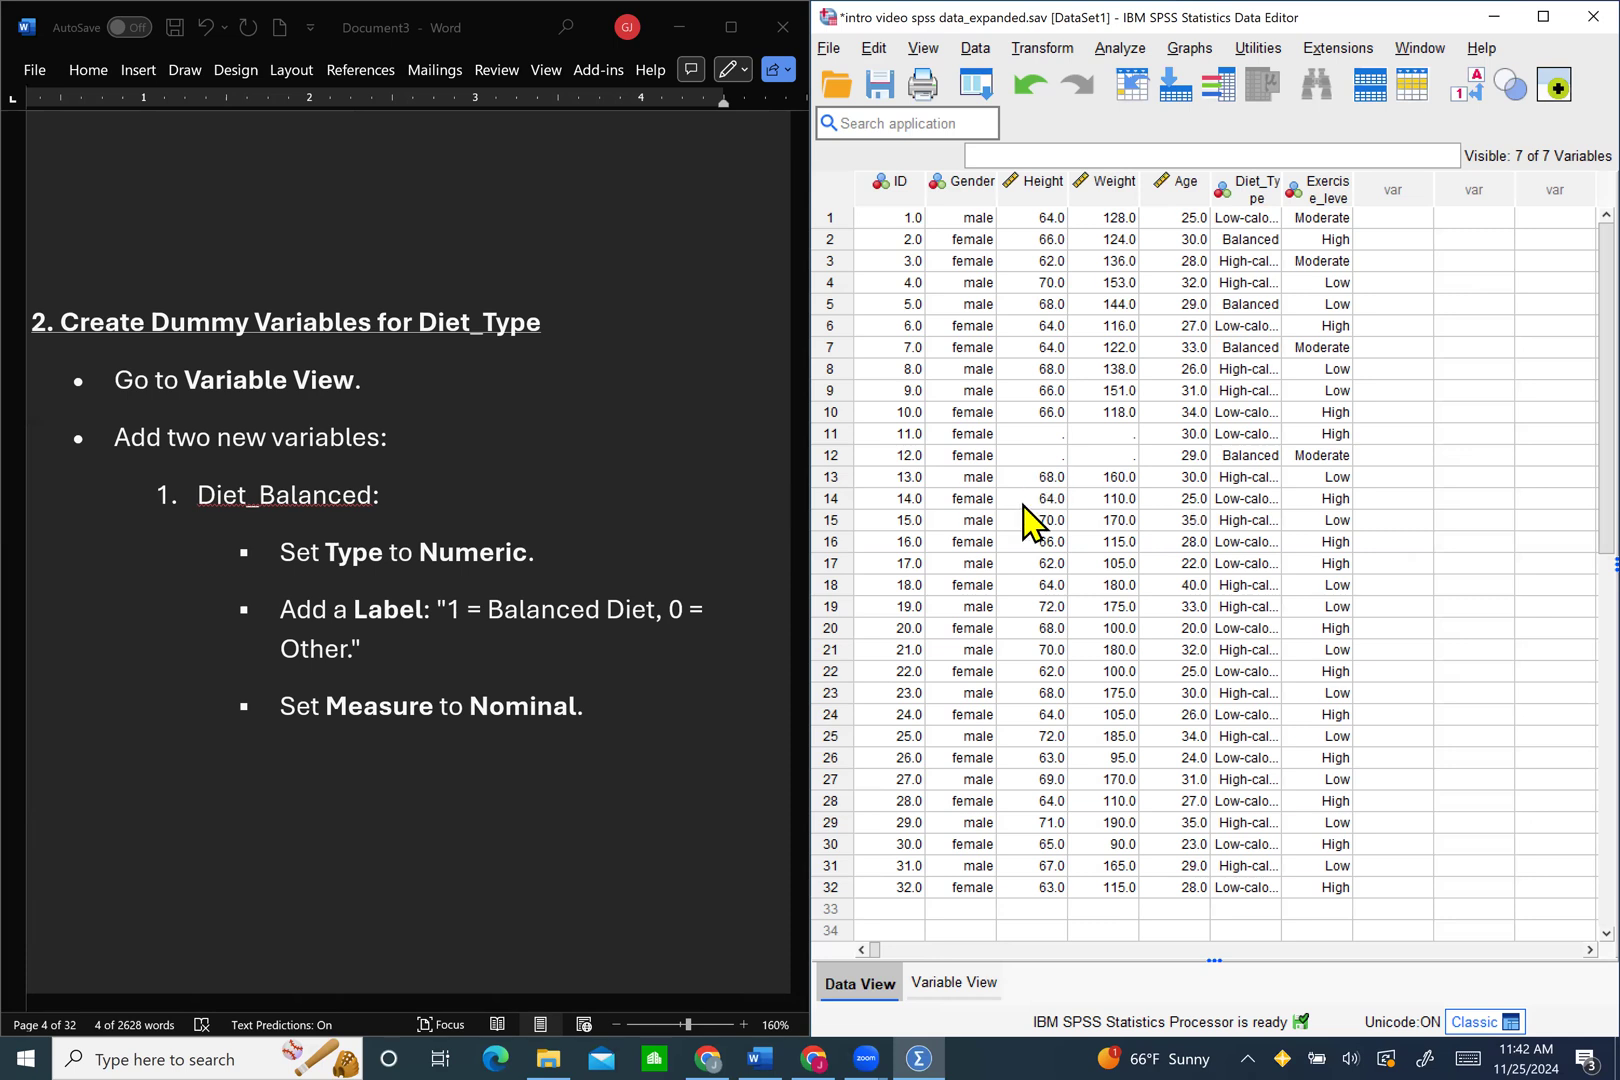
Step: Add a new variable named Diet_Balanced in row 8 of Variable View
{"action": "left_click", "coordinate": [960, 990]}
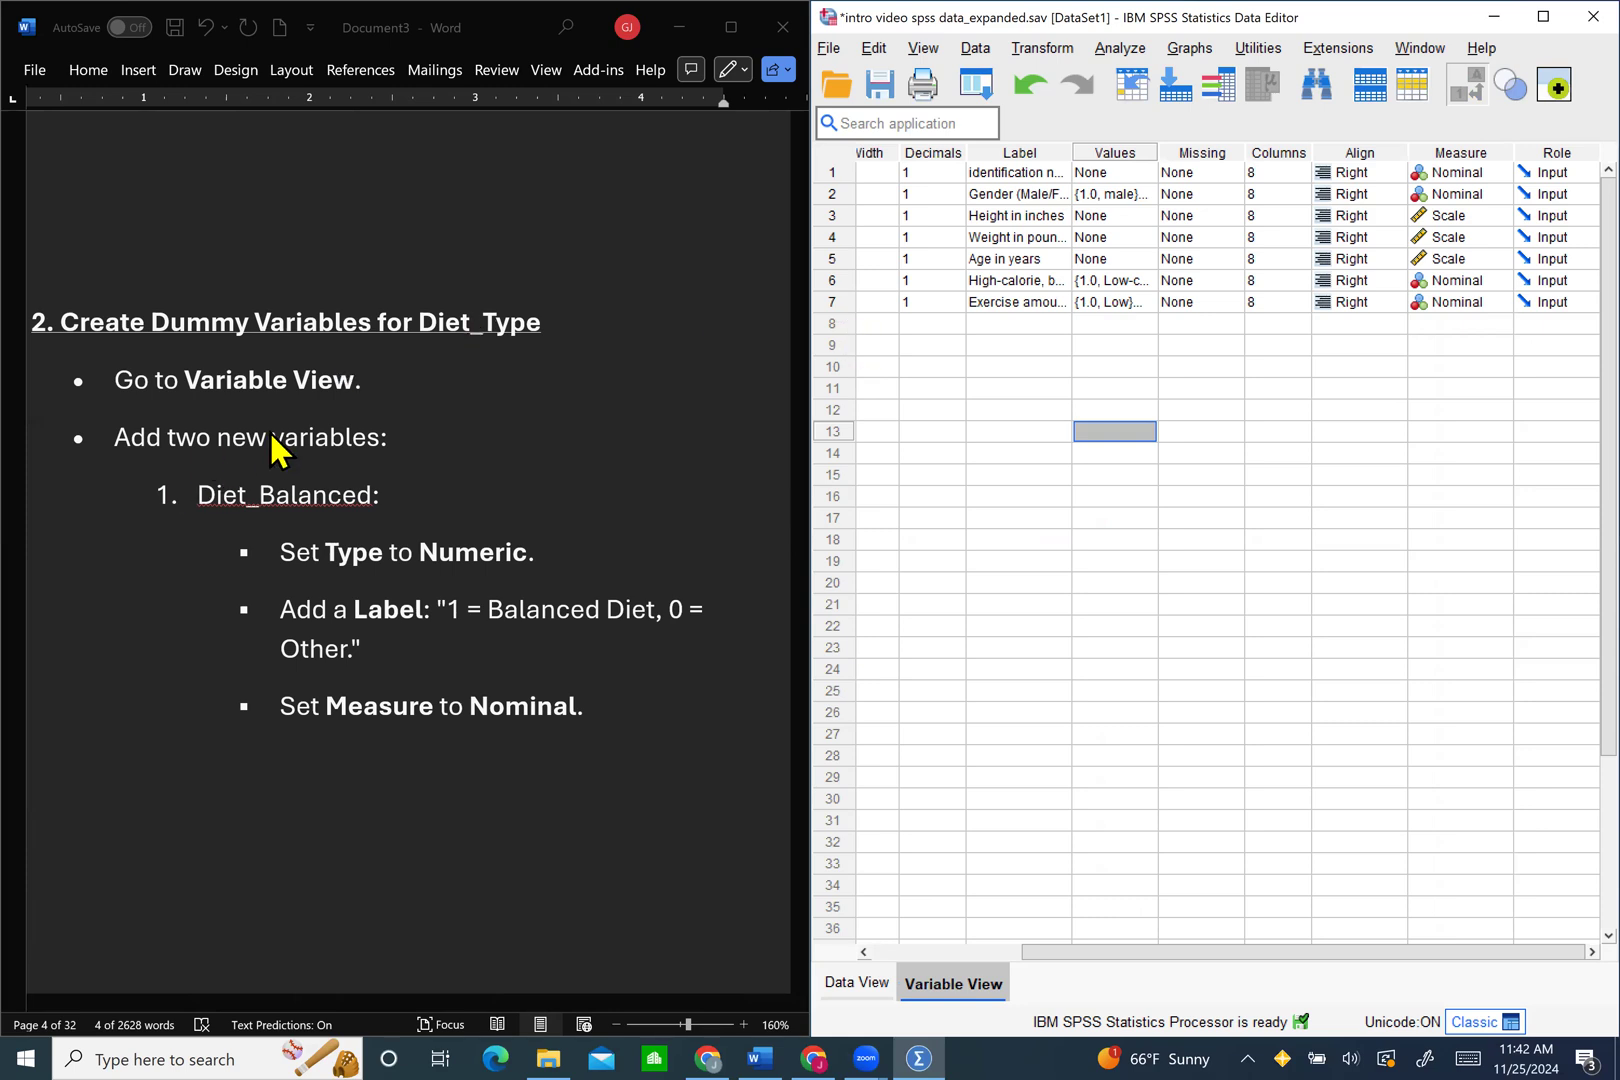
{"action": "left_click", "coordinate": [872, 322]}
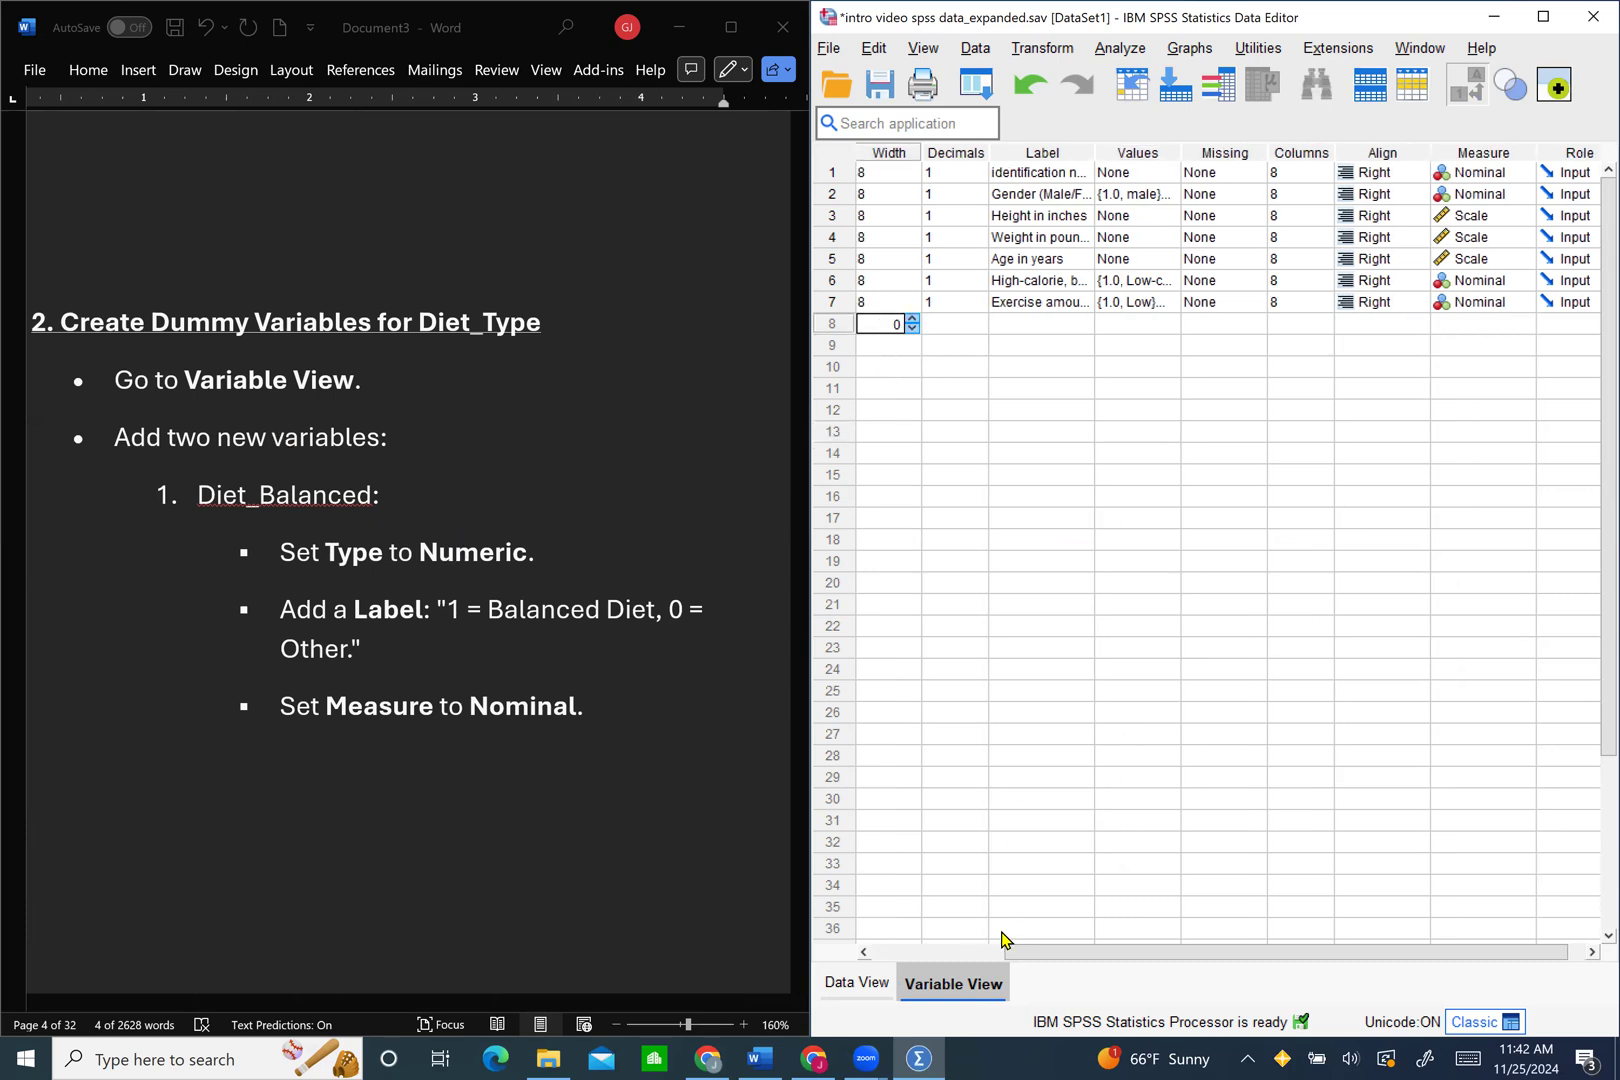
{"action": "left_click_drag", "start_coordinate": [1016, 954], "coordinate": [846, 937]}
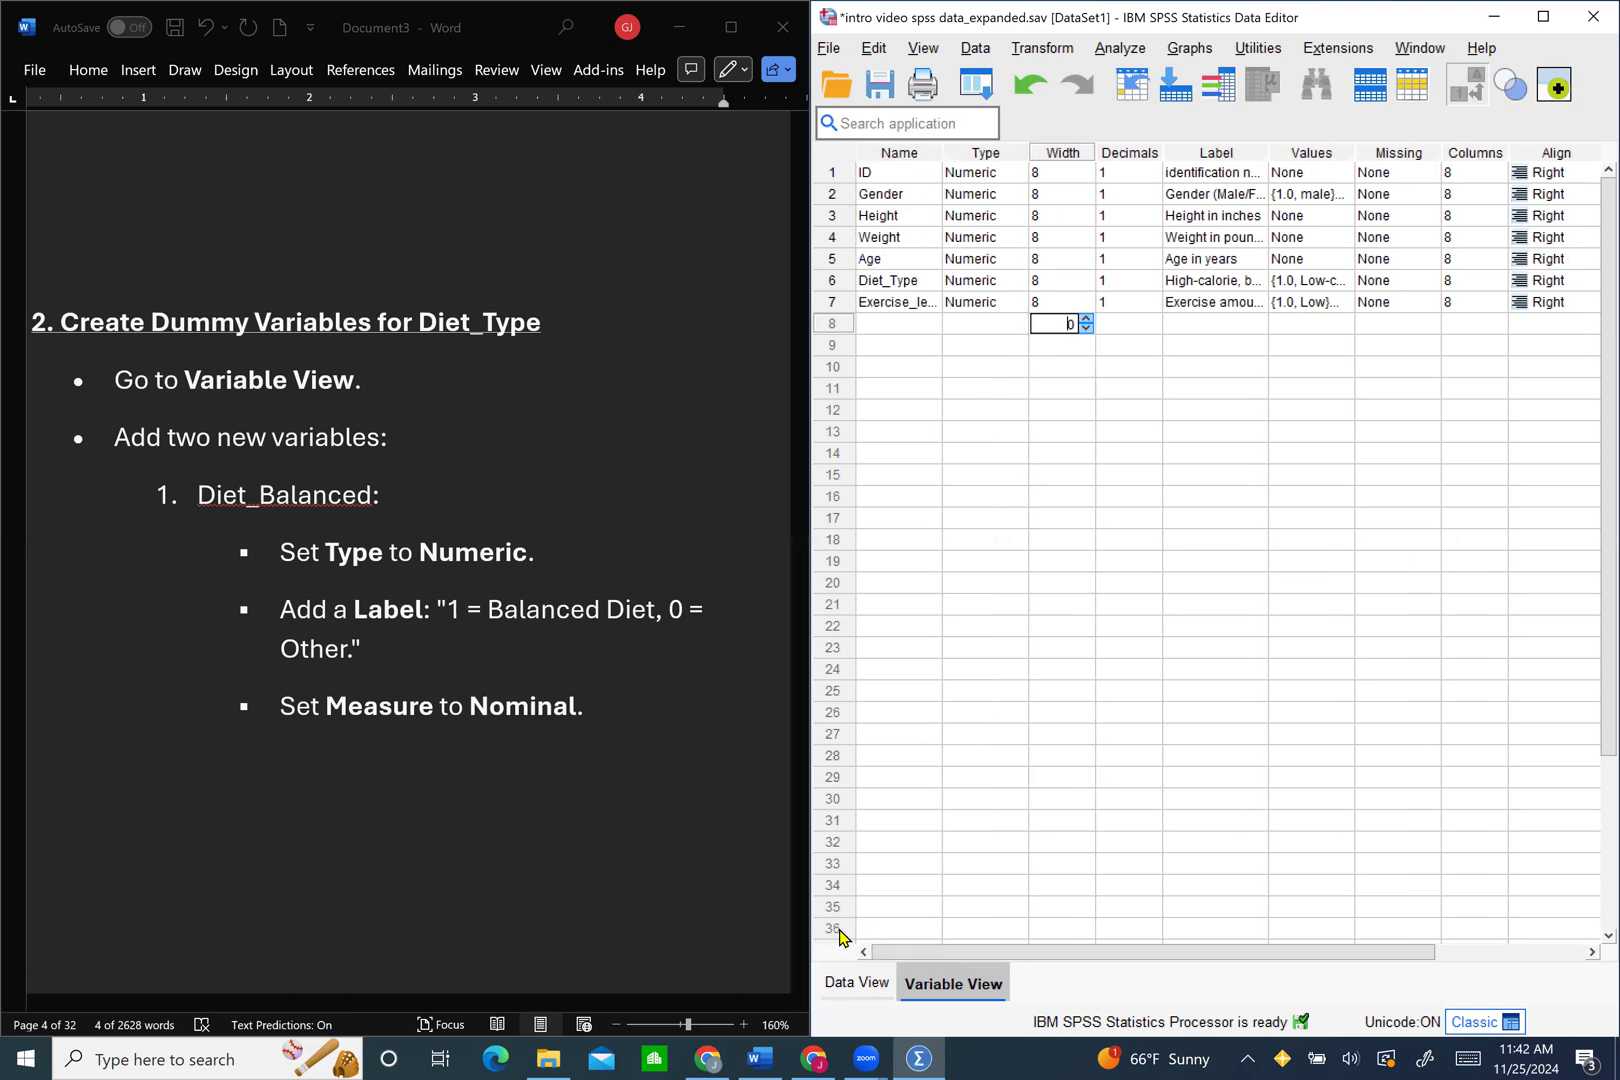
{"action": "left_click", "coordinate": [876, 323]}
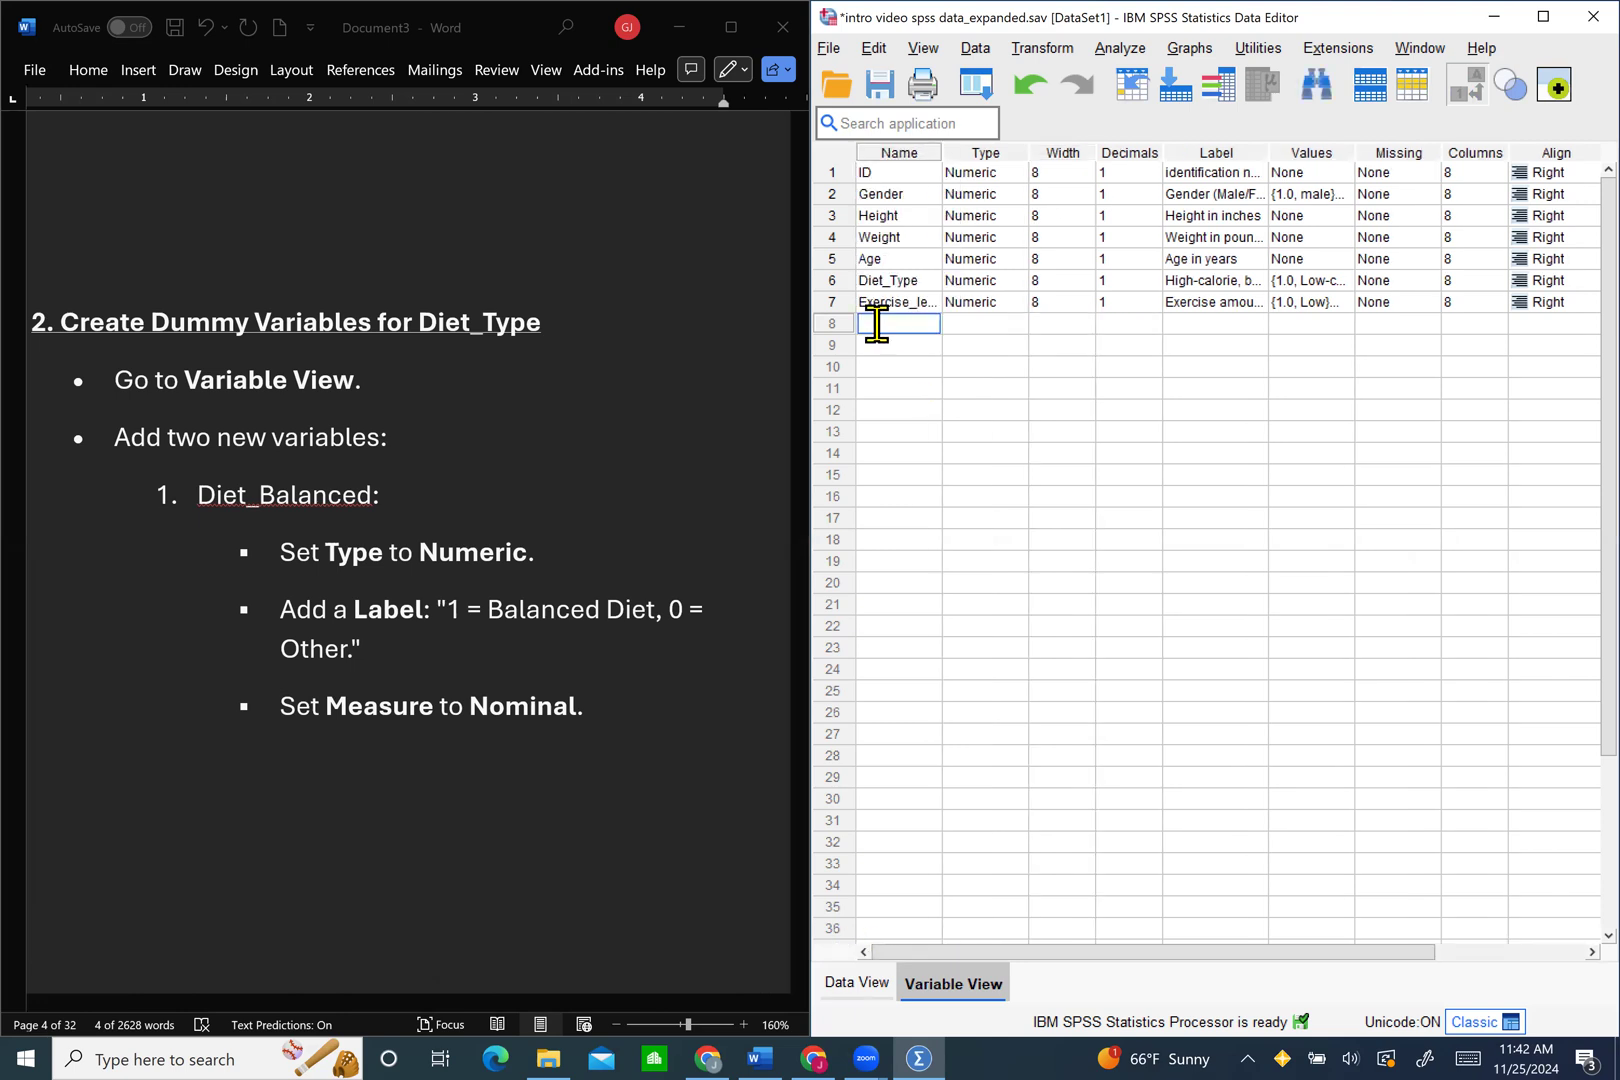
{"action": "type", "text": "Diet_Balanced"}
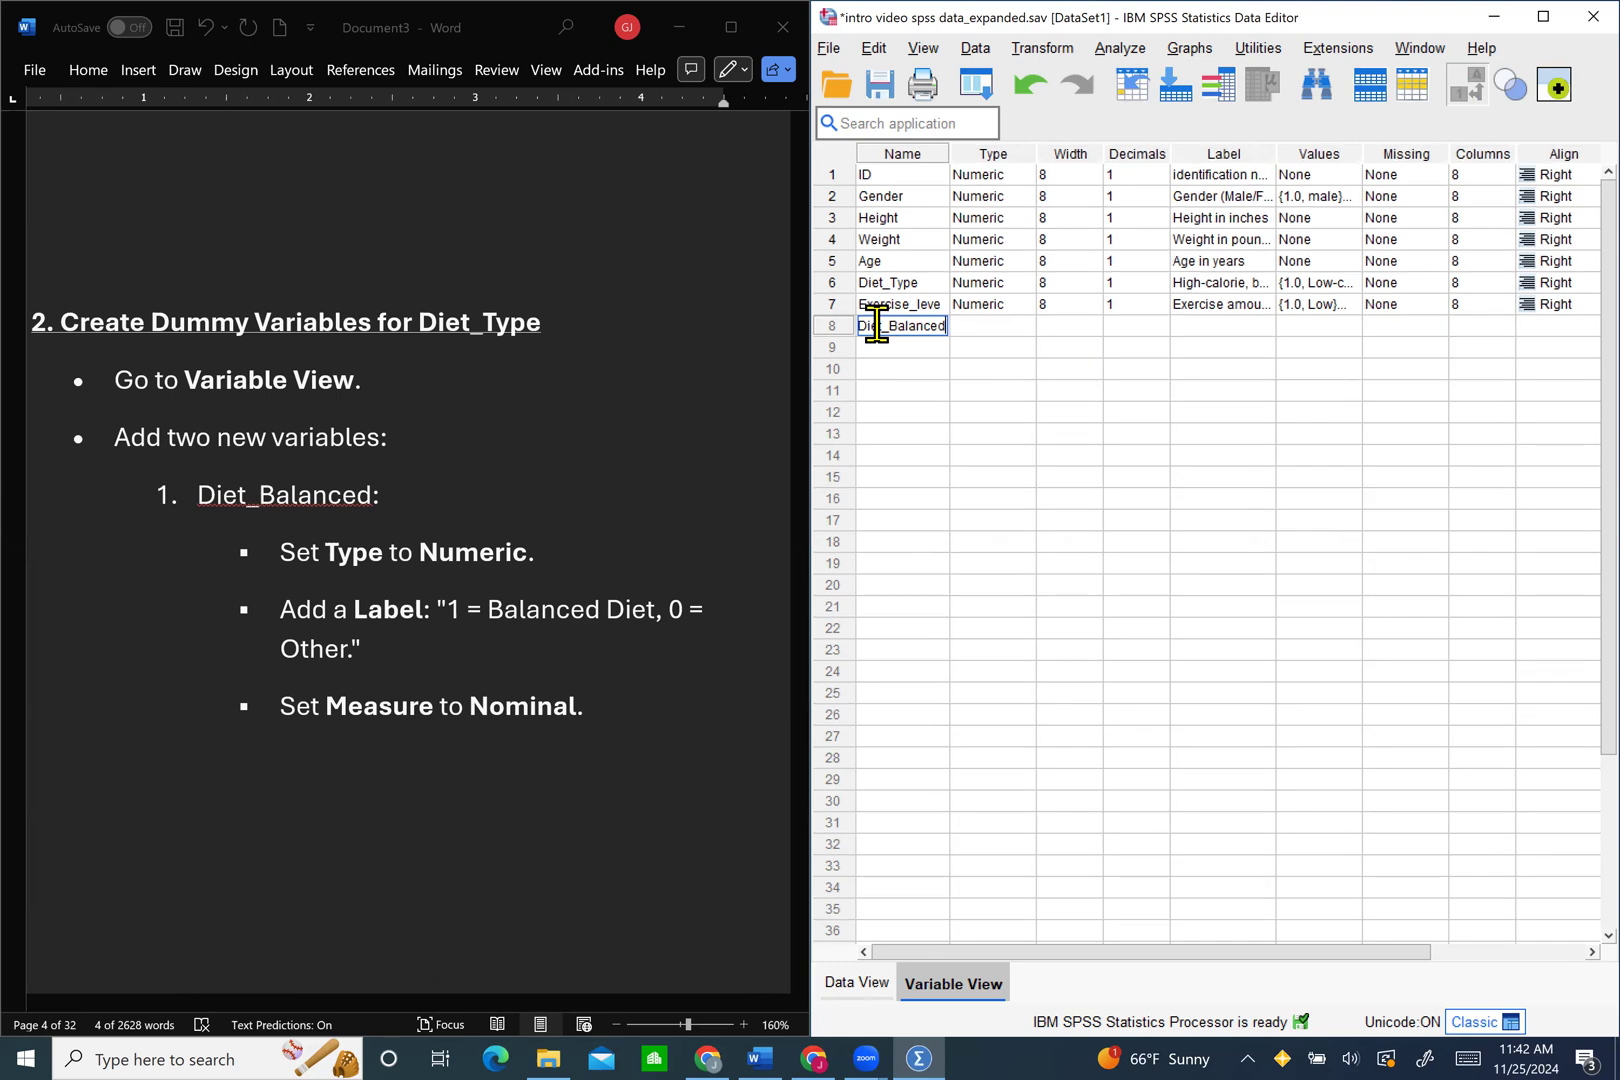
{"action": "key", "text": "Tab"}
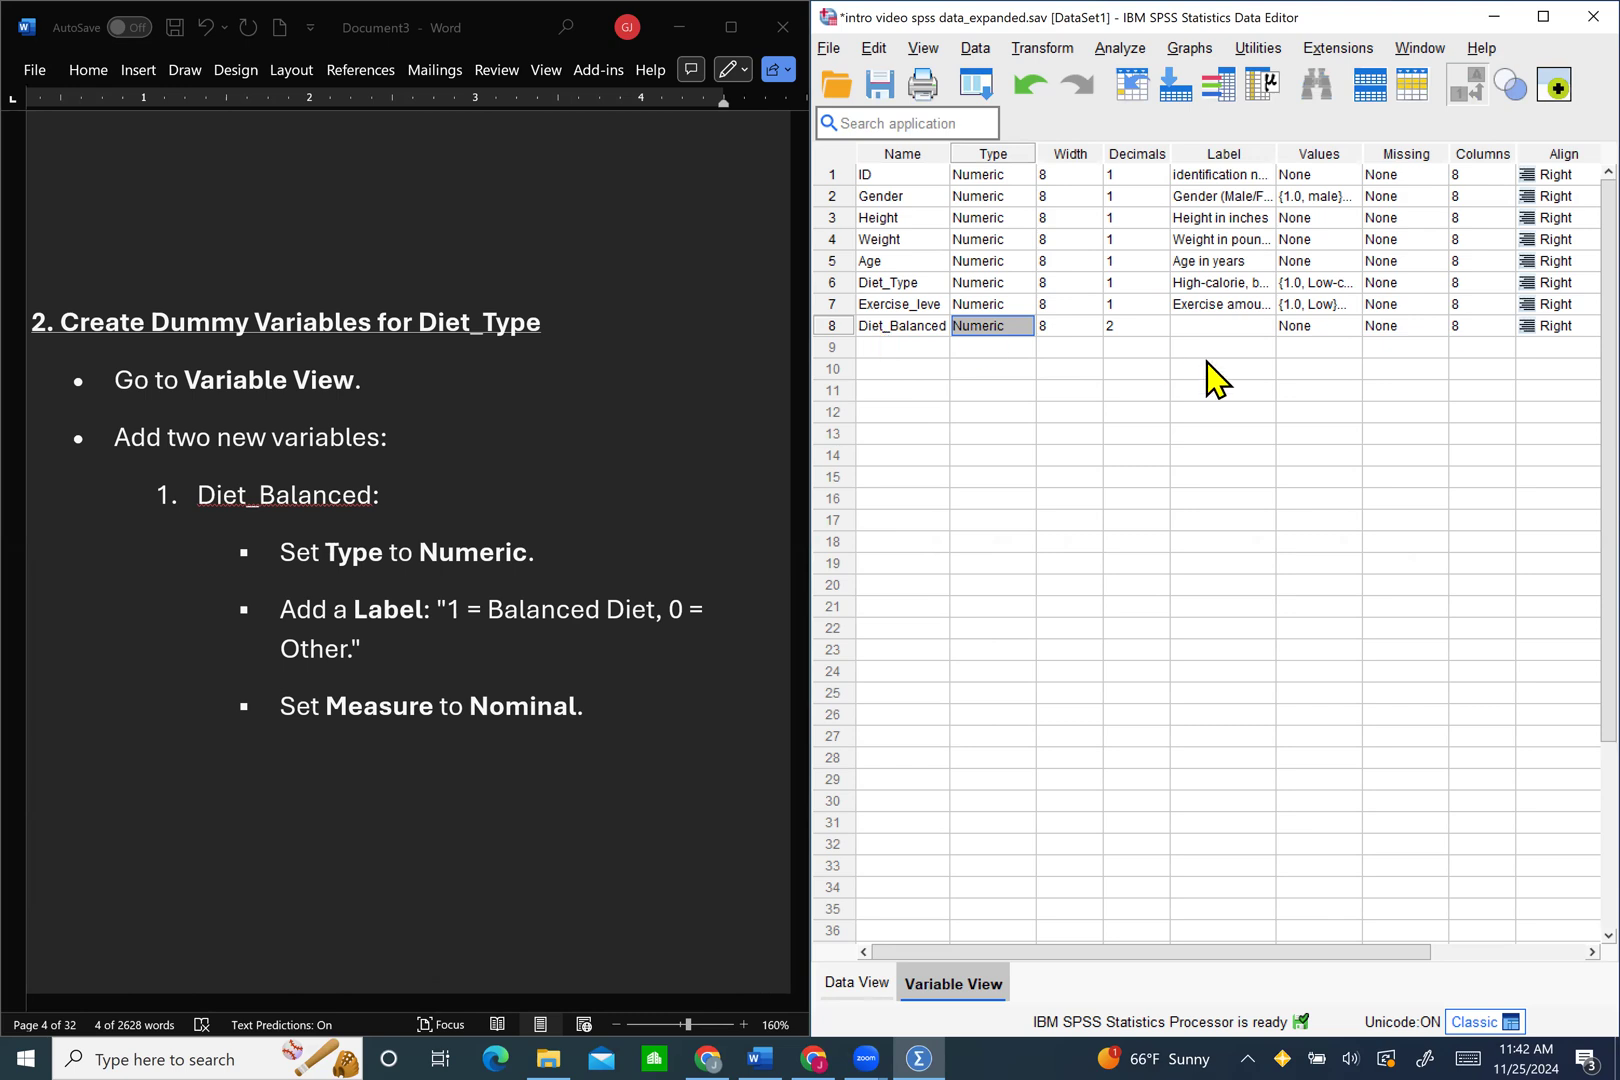
Step: Set the decimals of the Diet_Balanced variable to 0
{"action": "key", "text": "Tab"}
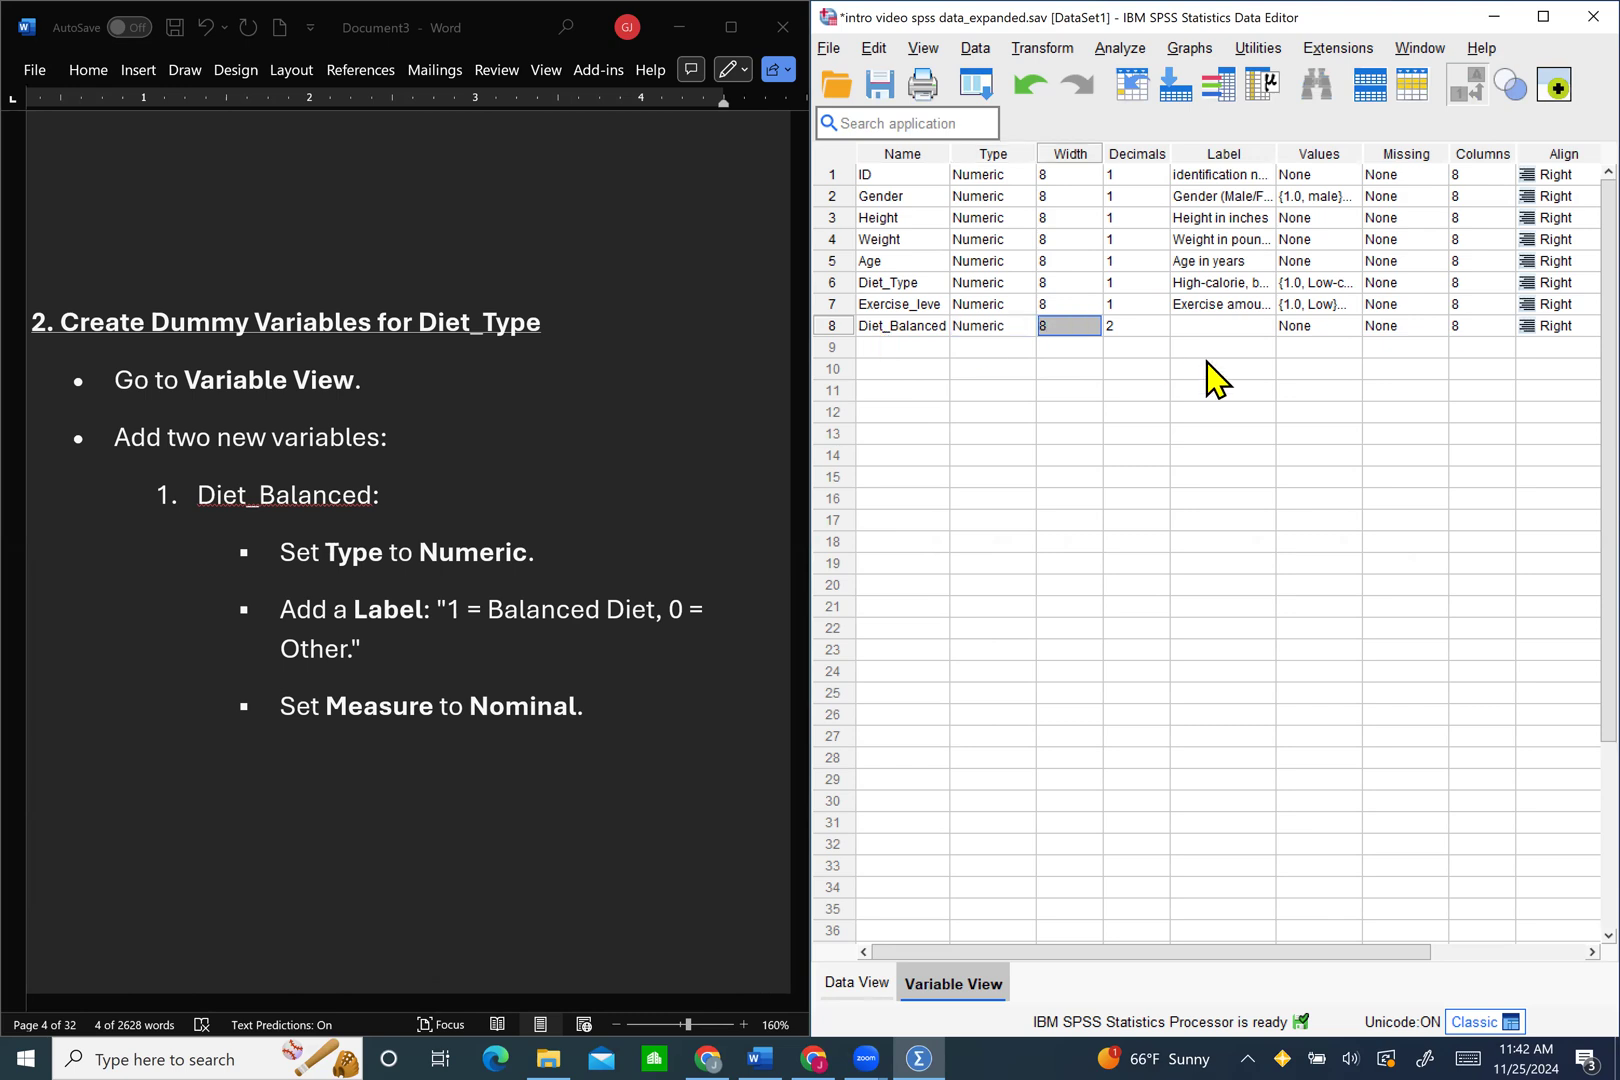
{"action": "key", "text": "Tab"}
{"action": "type", "text": "0"}
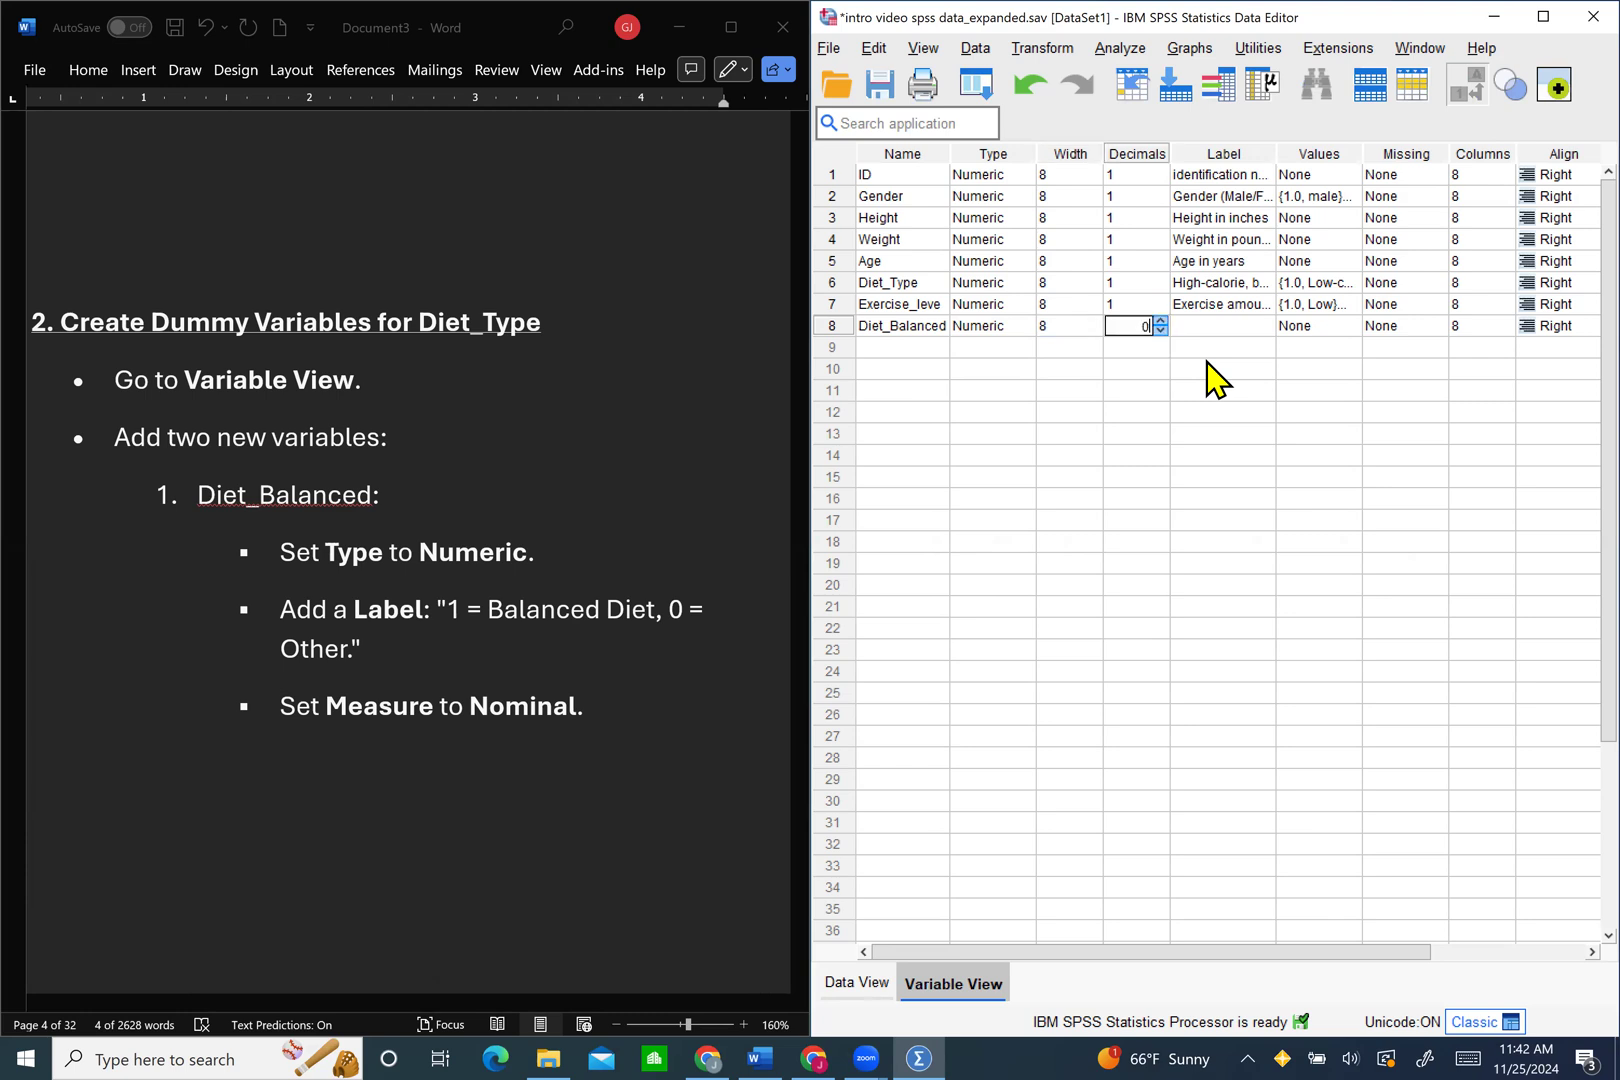
{"action": "key", "text": "Tab"}
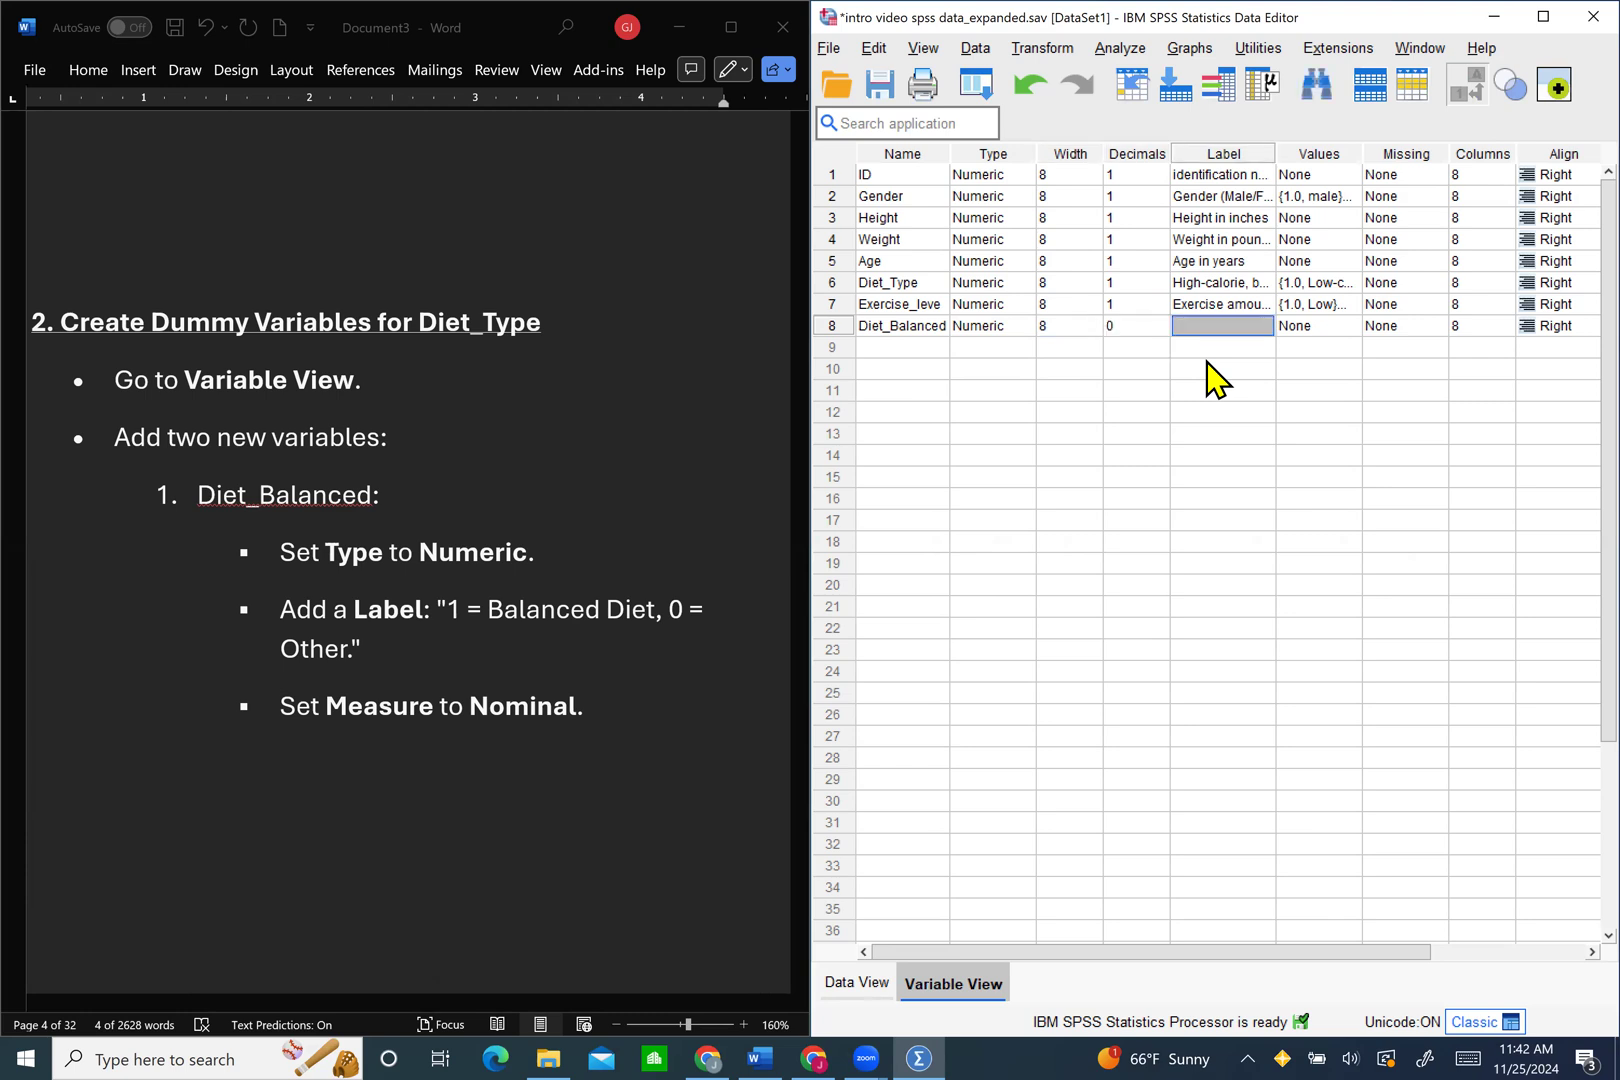
Step: Label the Diet_Balanced variable "1=Balanced Diet, 0=Other" and set its measure to Nominal
{"action": "type", "text": "1"}
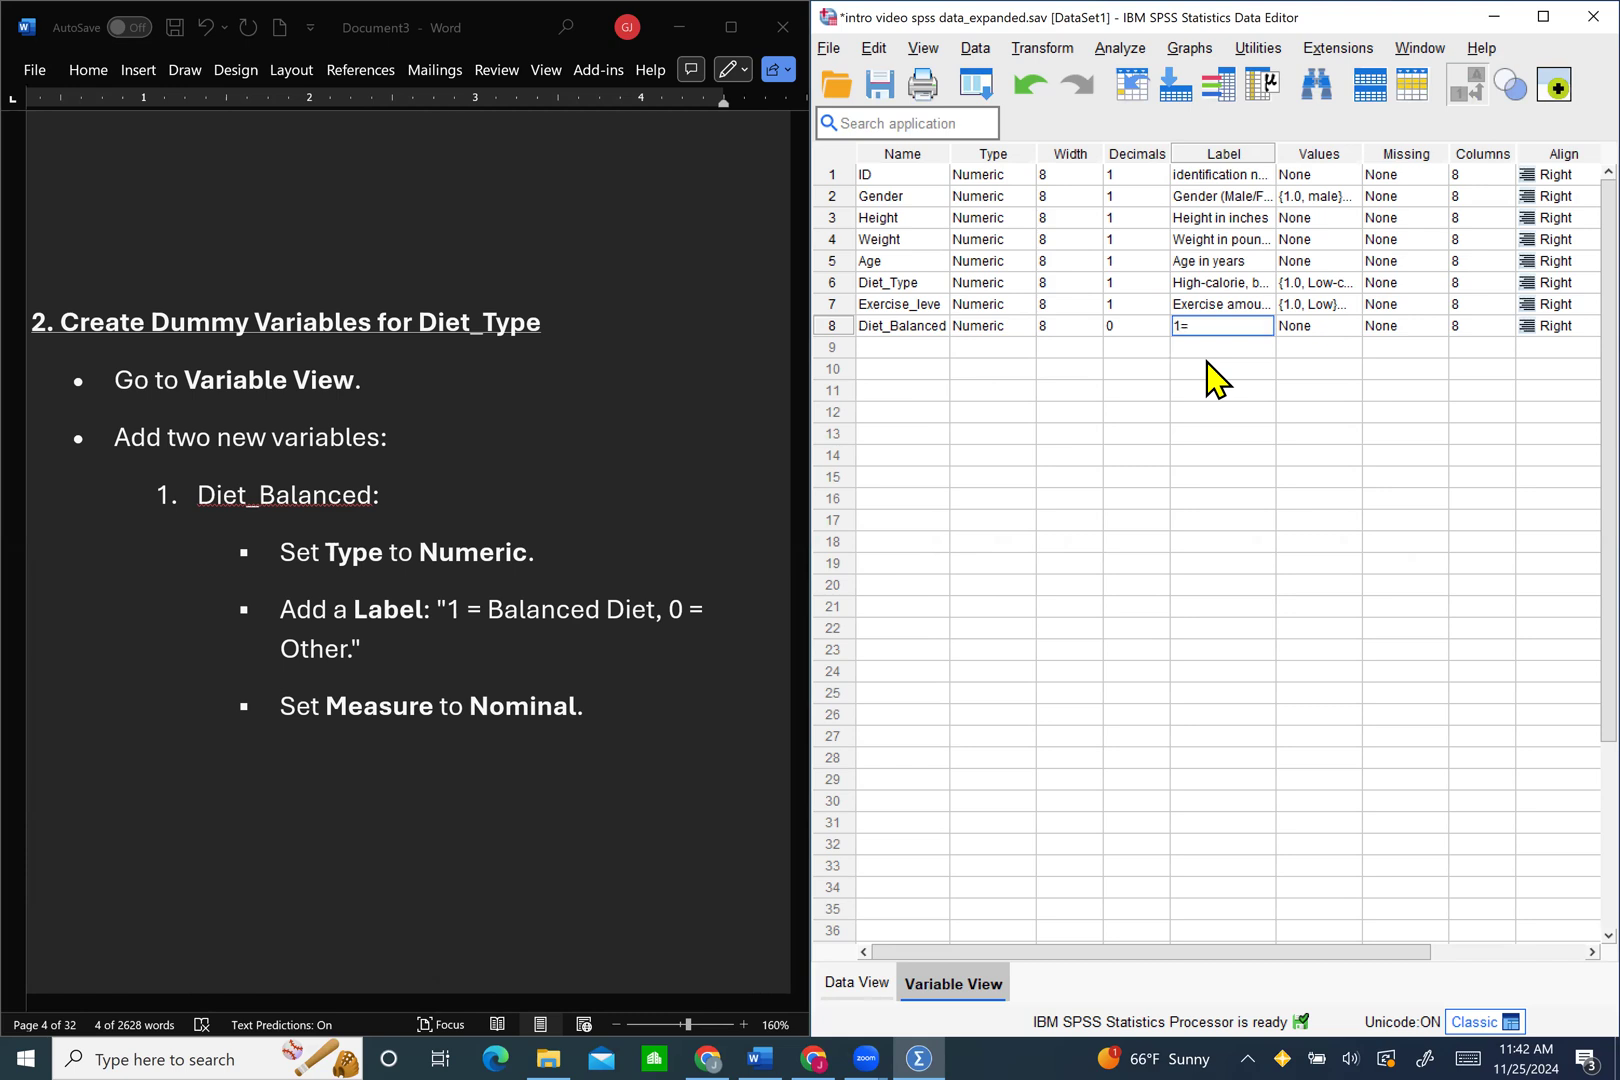
{"action": "type", "text": "=Balanced Diet,"}
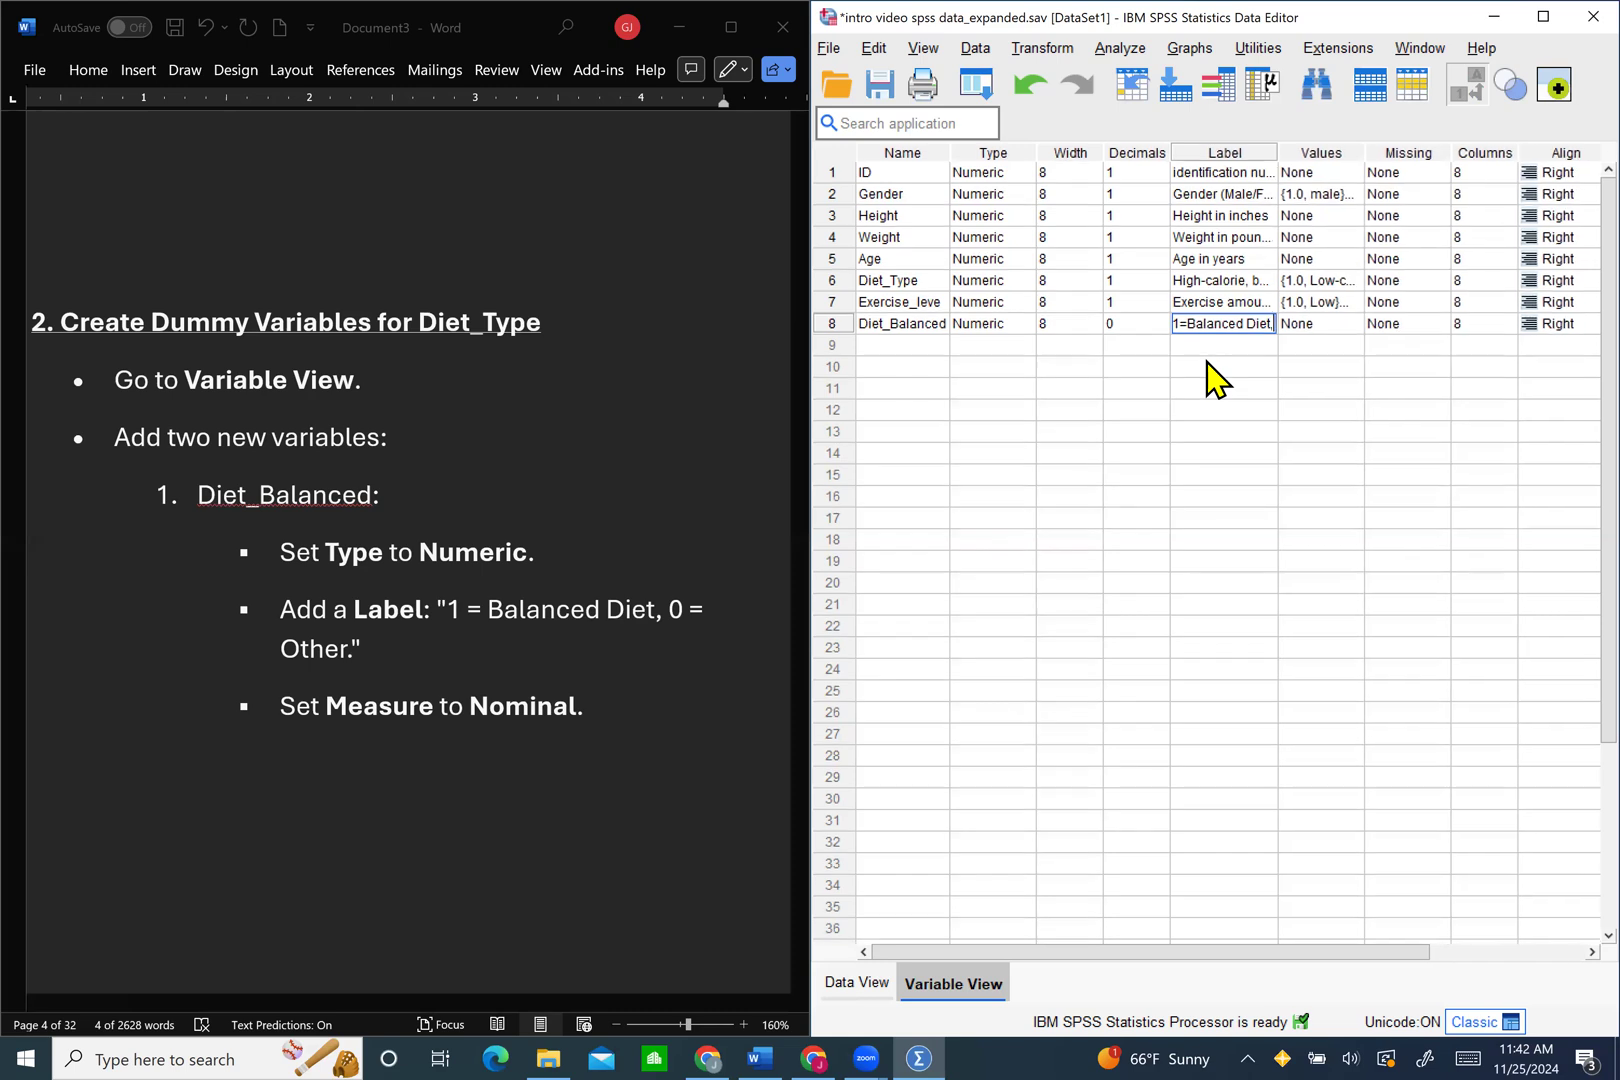
{"action": "type", "text": " 0=Other"}
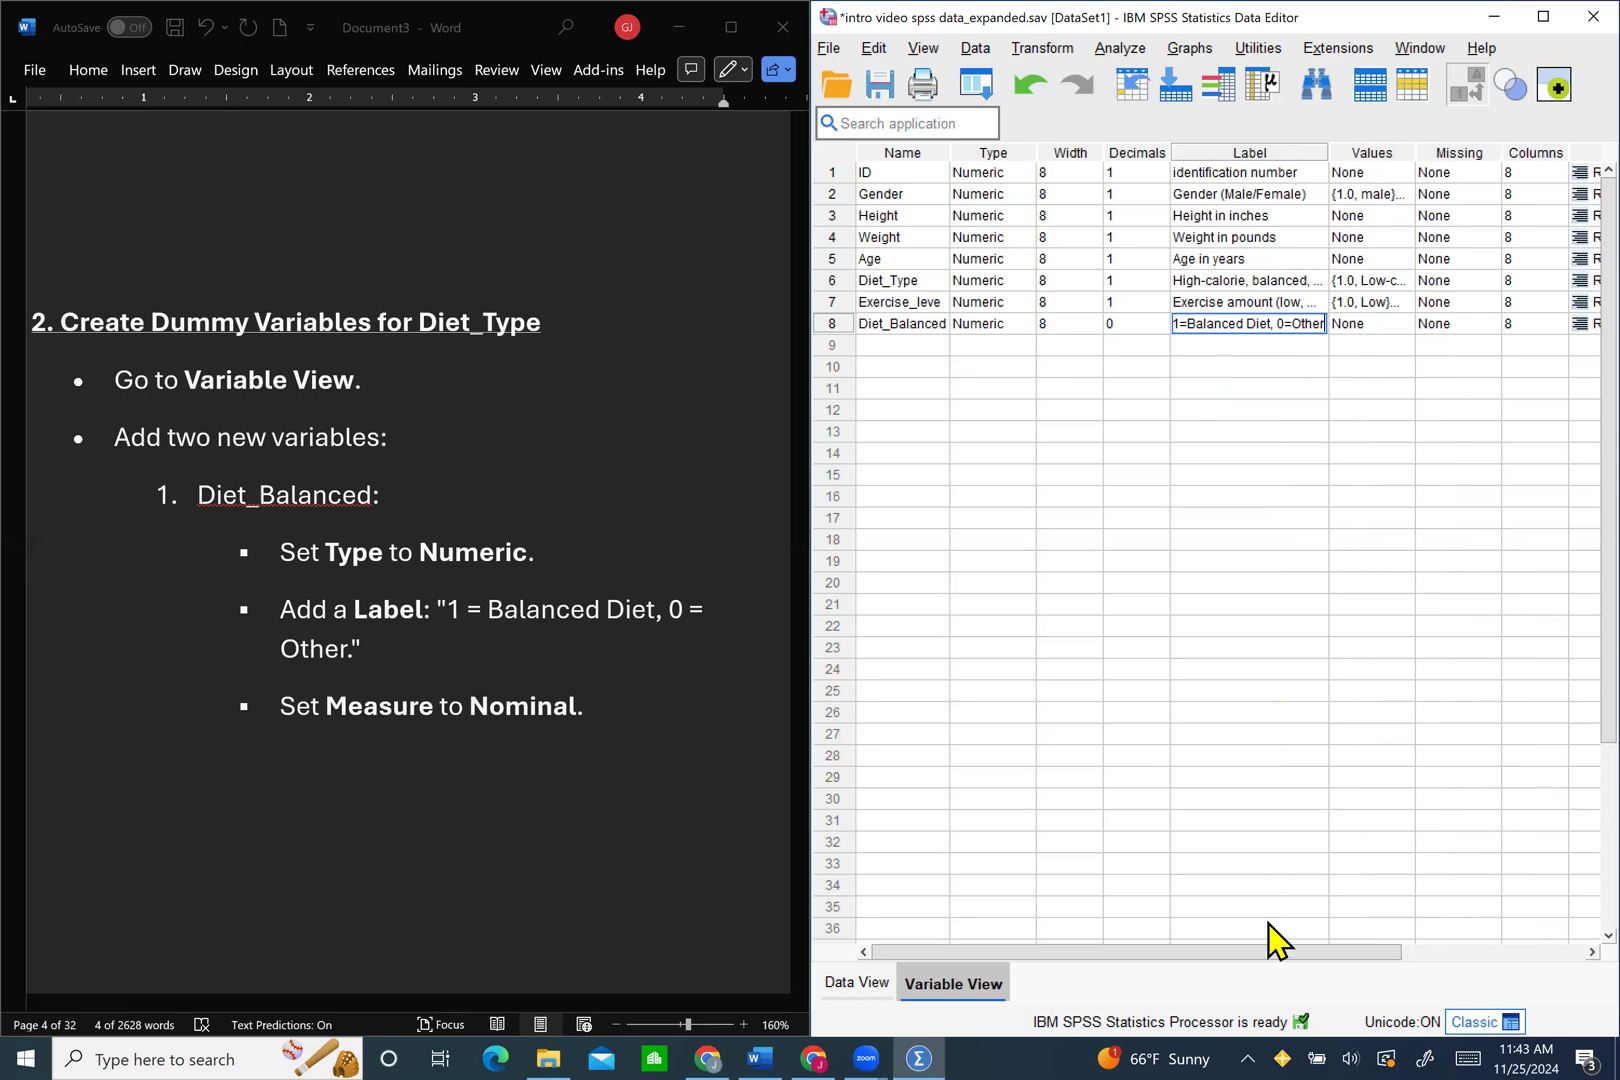
{"action": "left_click_drag", "start_coordinate": [1275, 946], "coordinate": [1540, 932]}
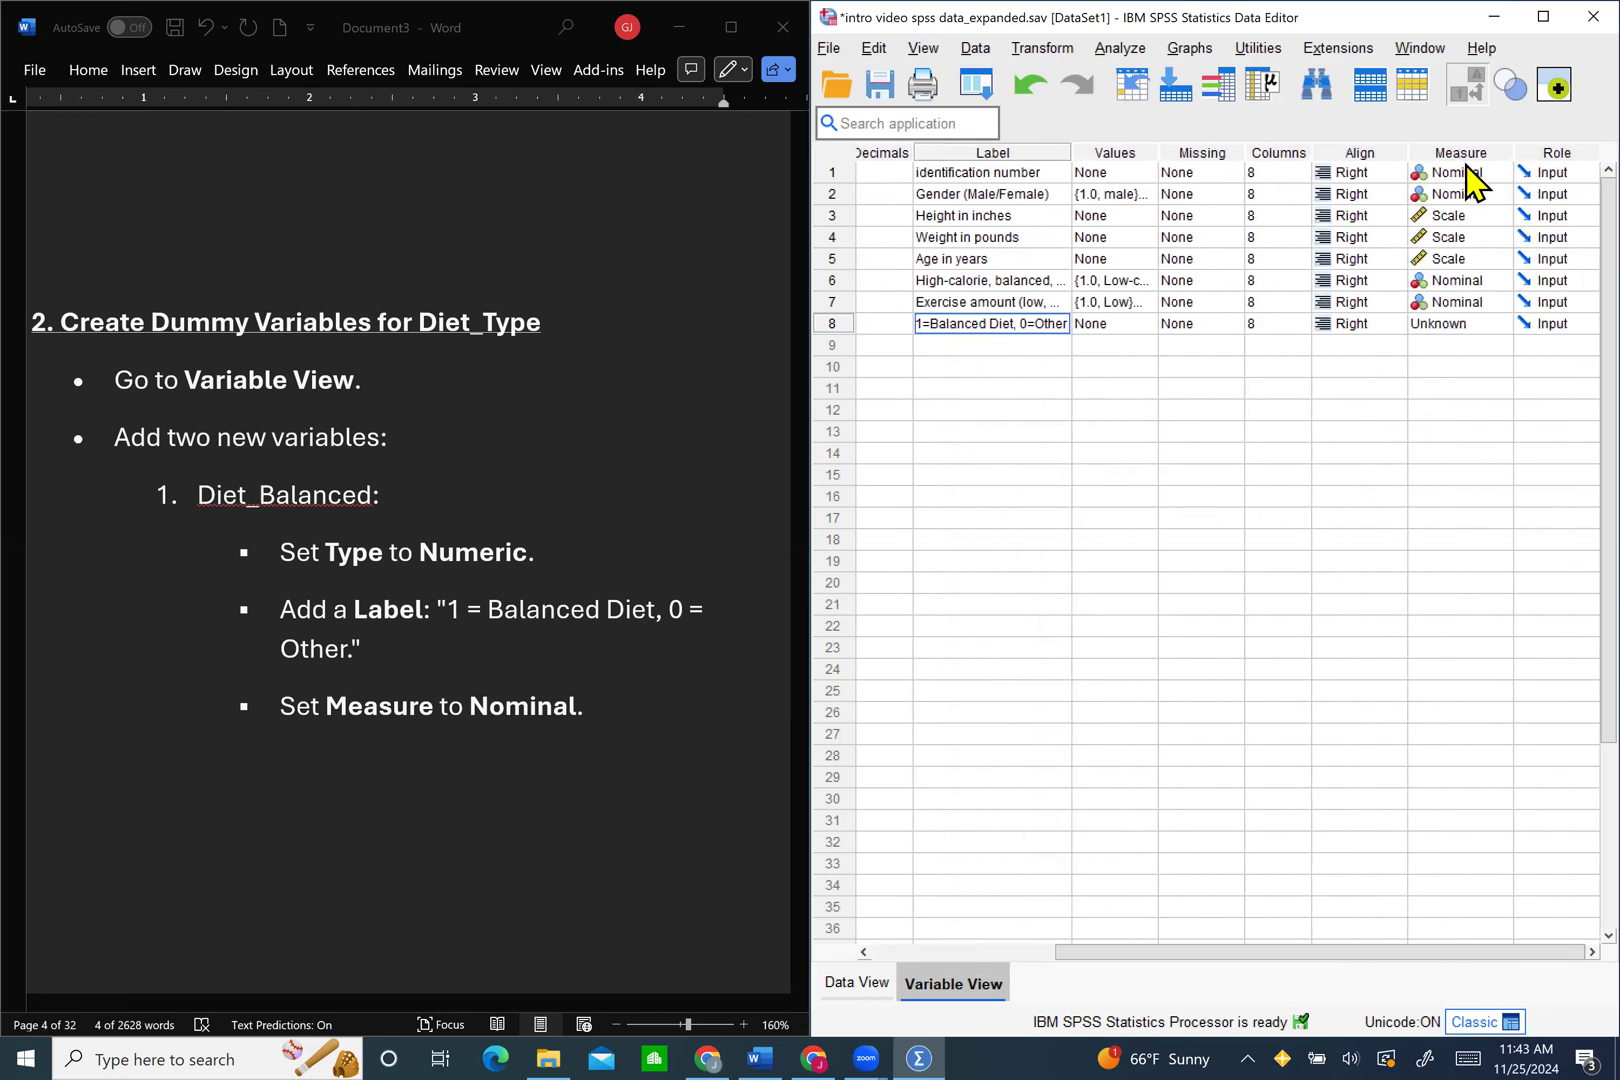
{"action": "left_click", "coordinate": [1465, 325]}
{"action": "left_click", "coordinate": [1460, 385]}
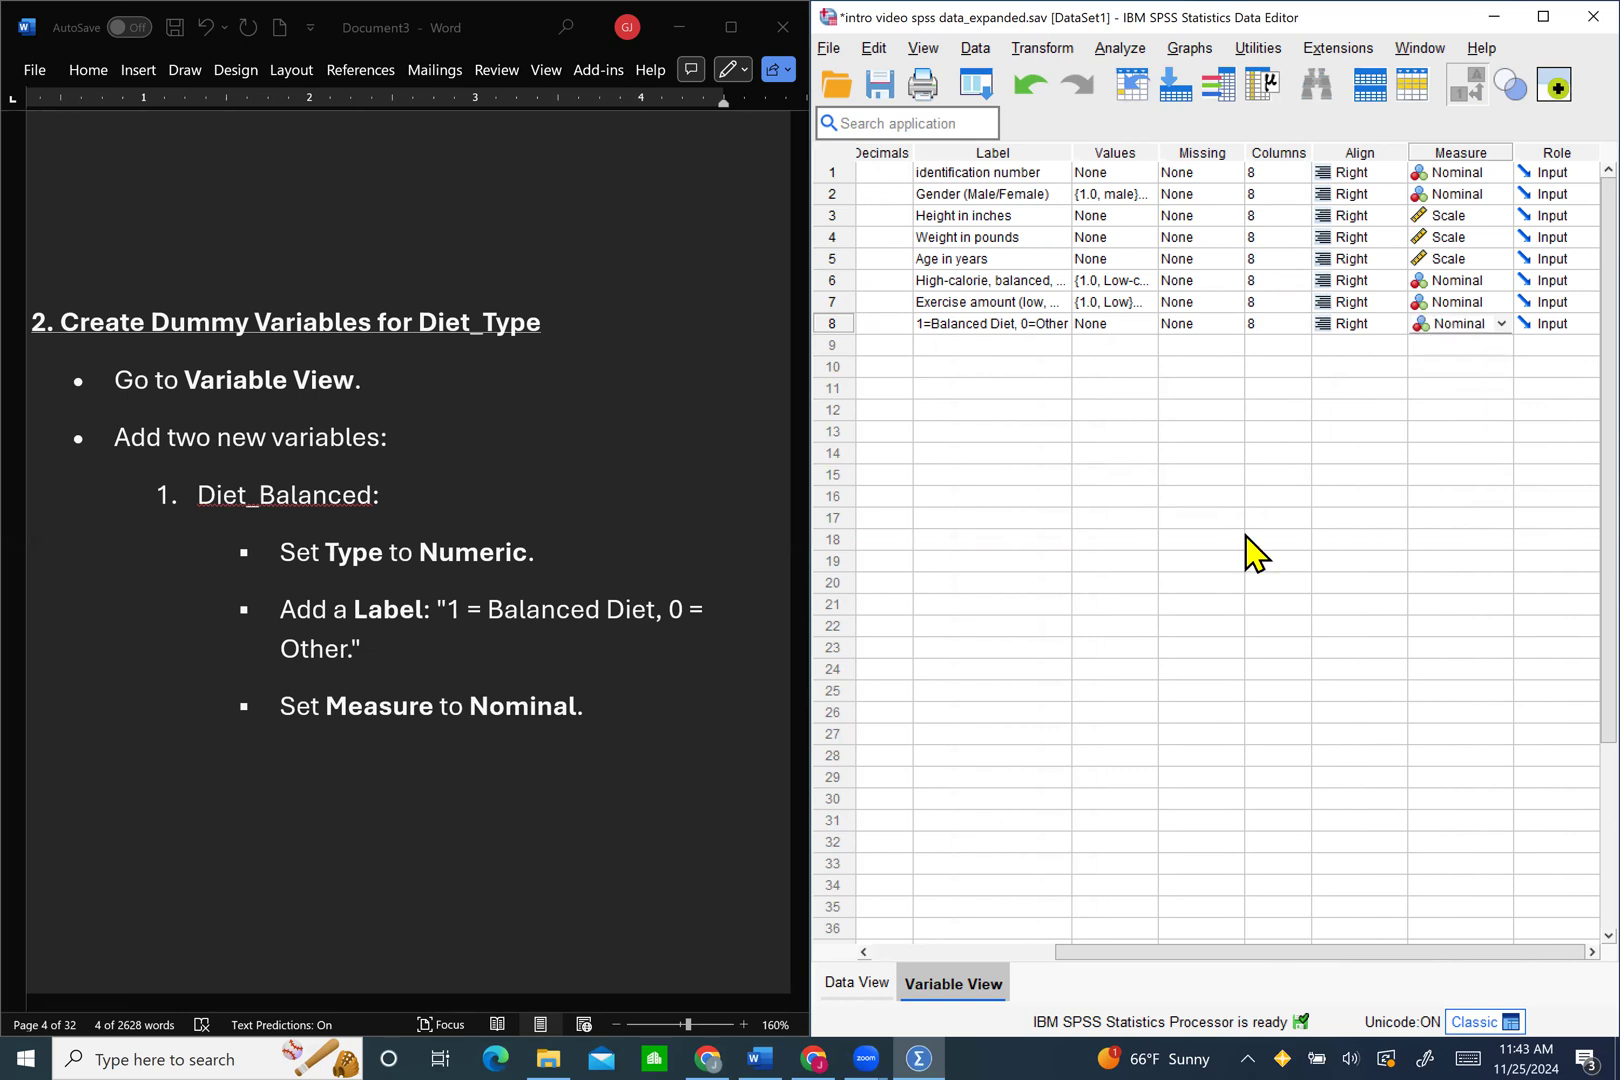
Step: Add a numeric variable named Diet_HighCalorie in row 9 with its decimals set to 0
{"action": "left_click_drag", "start_coordinate": [1074, 953], "coordinate": [830, 957]}
{"action": "scroll", "coordinate": [537, 826], "scroll_direction": "down", "scroll_amount": 5}
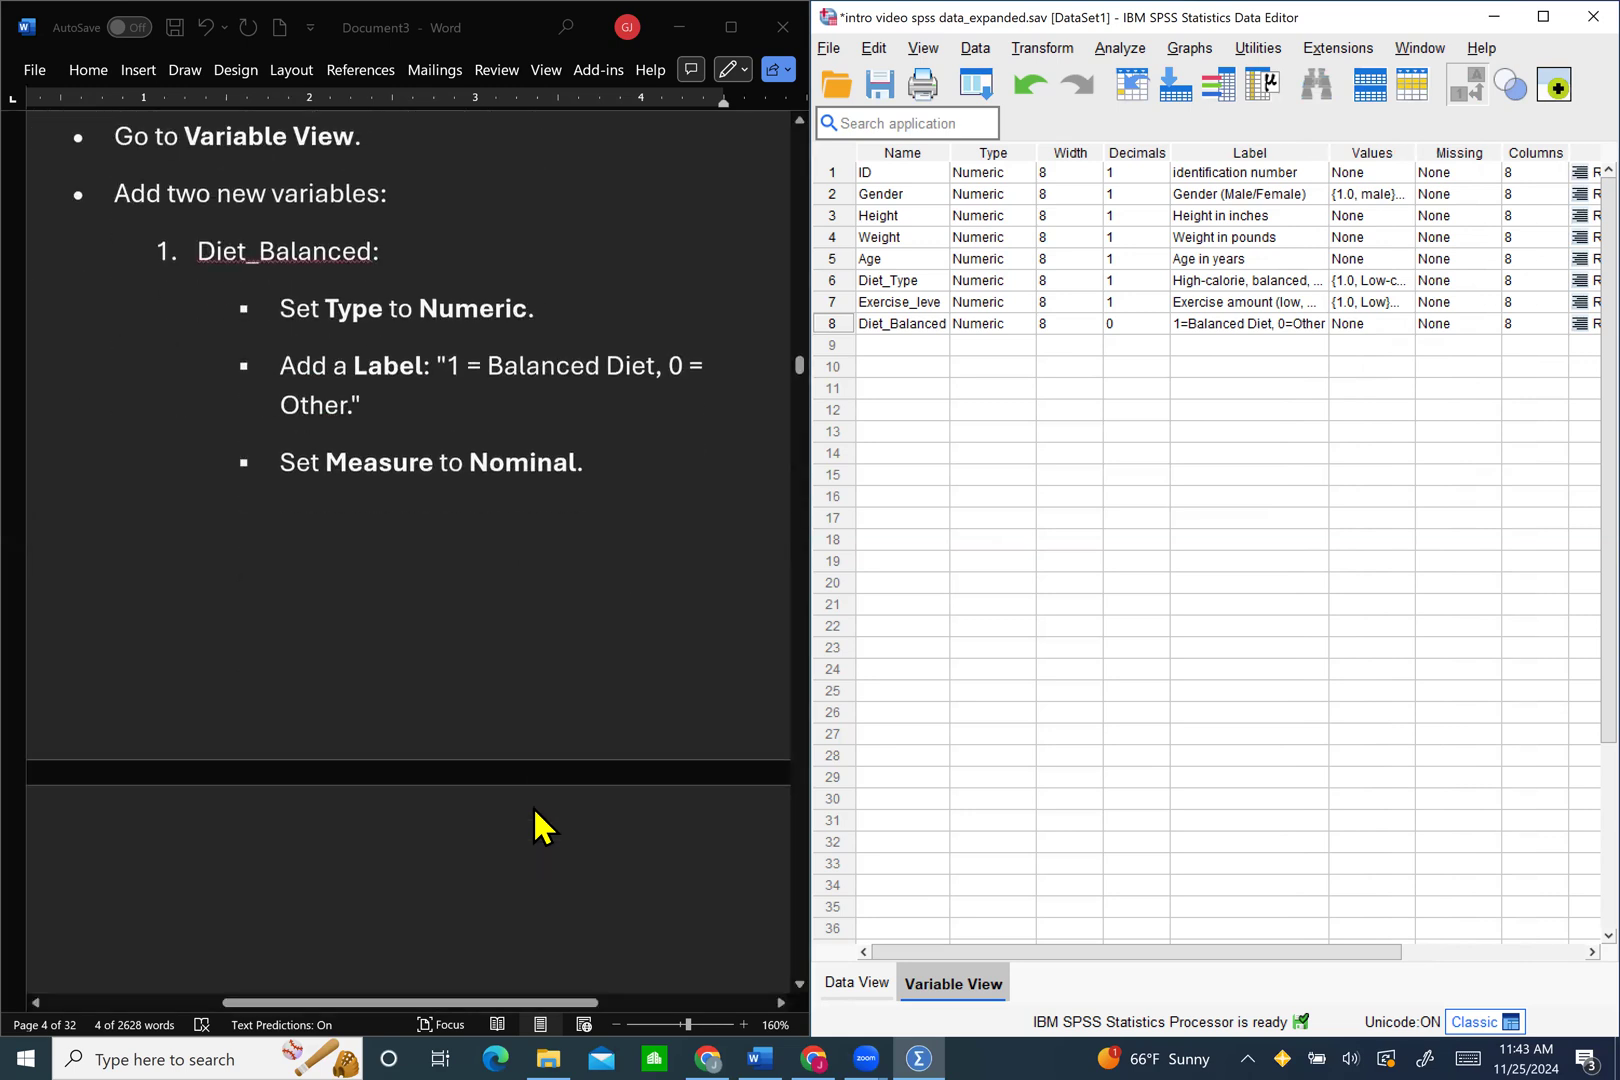
{"action": "scroll", "coordinate": [537, 826], "scroll_direction": "down", "scroll_amount": 4}
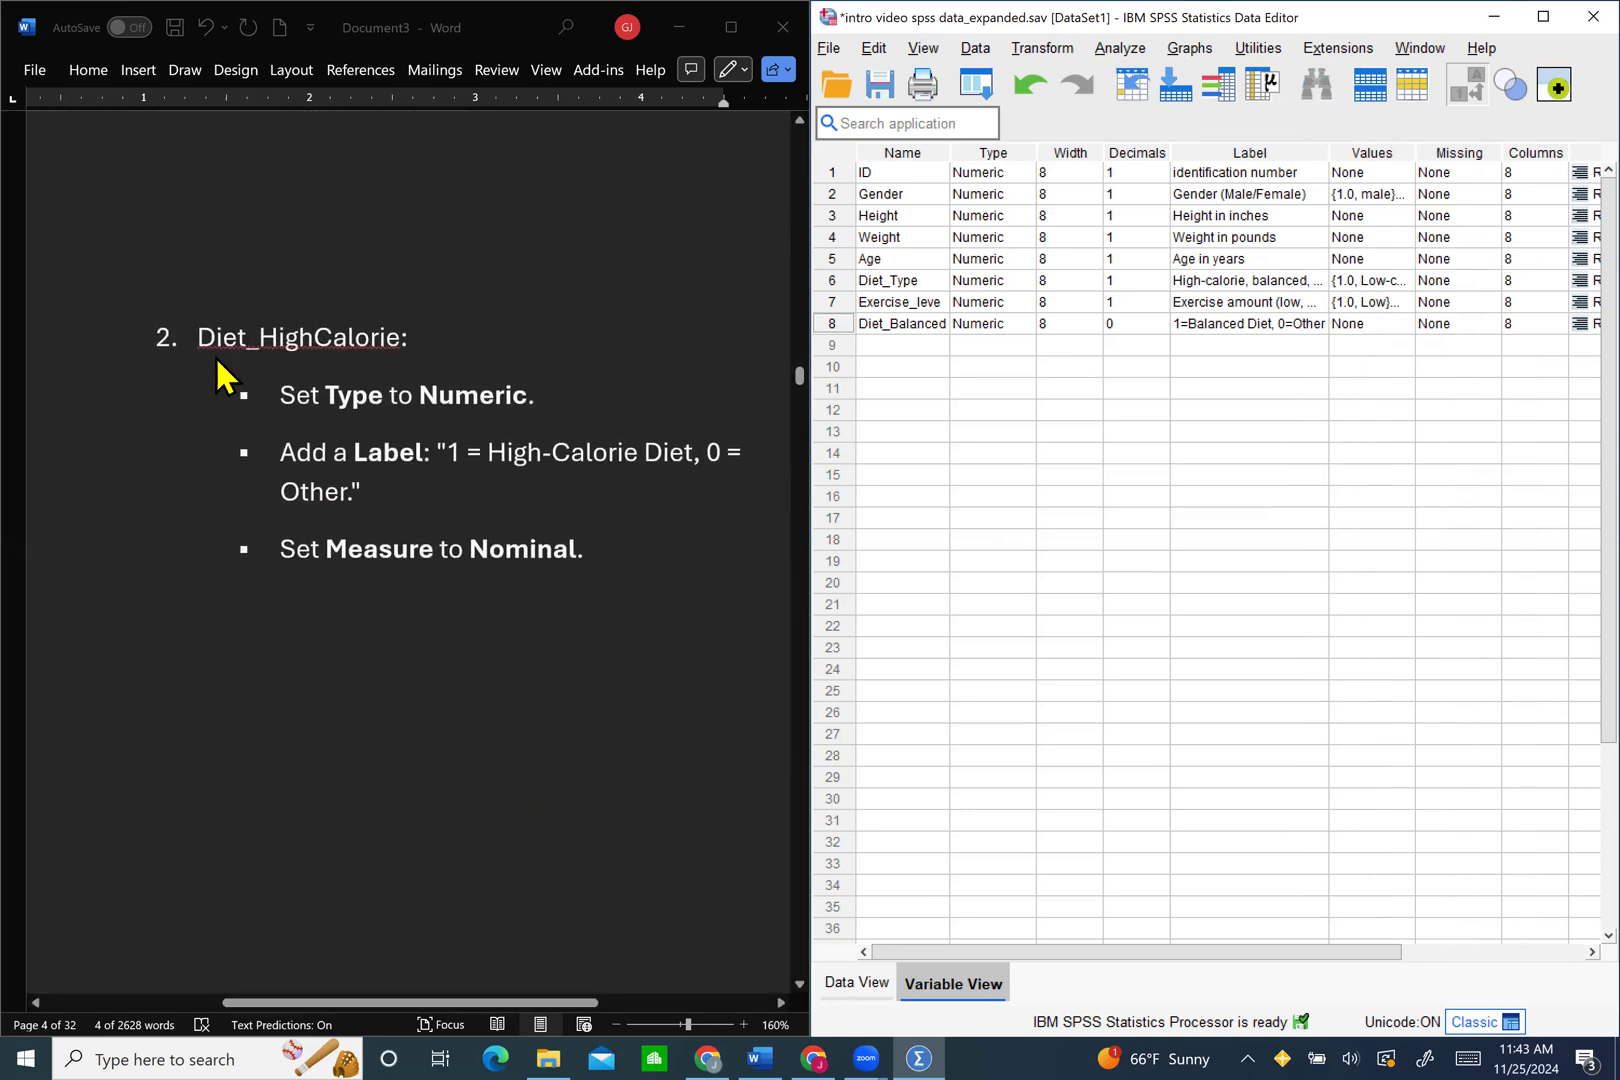
{"action": "left_click", "coordinate": [872, 345]}
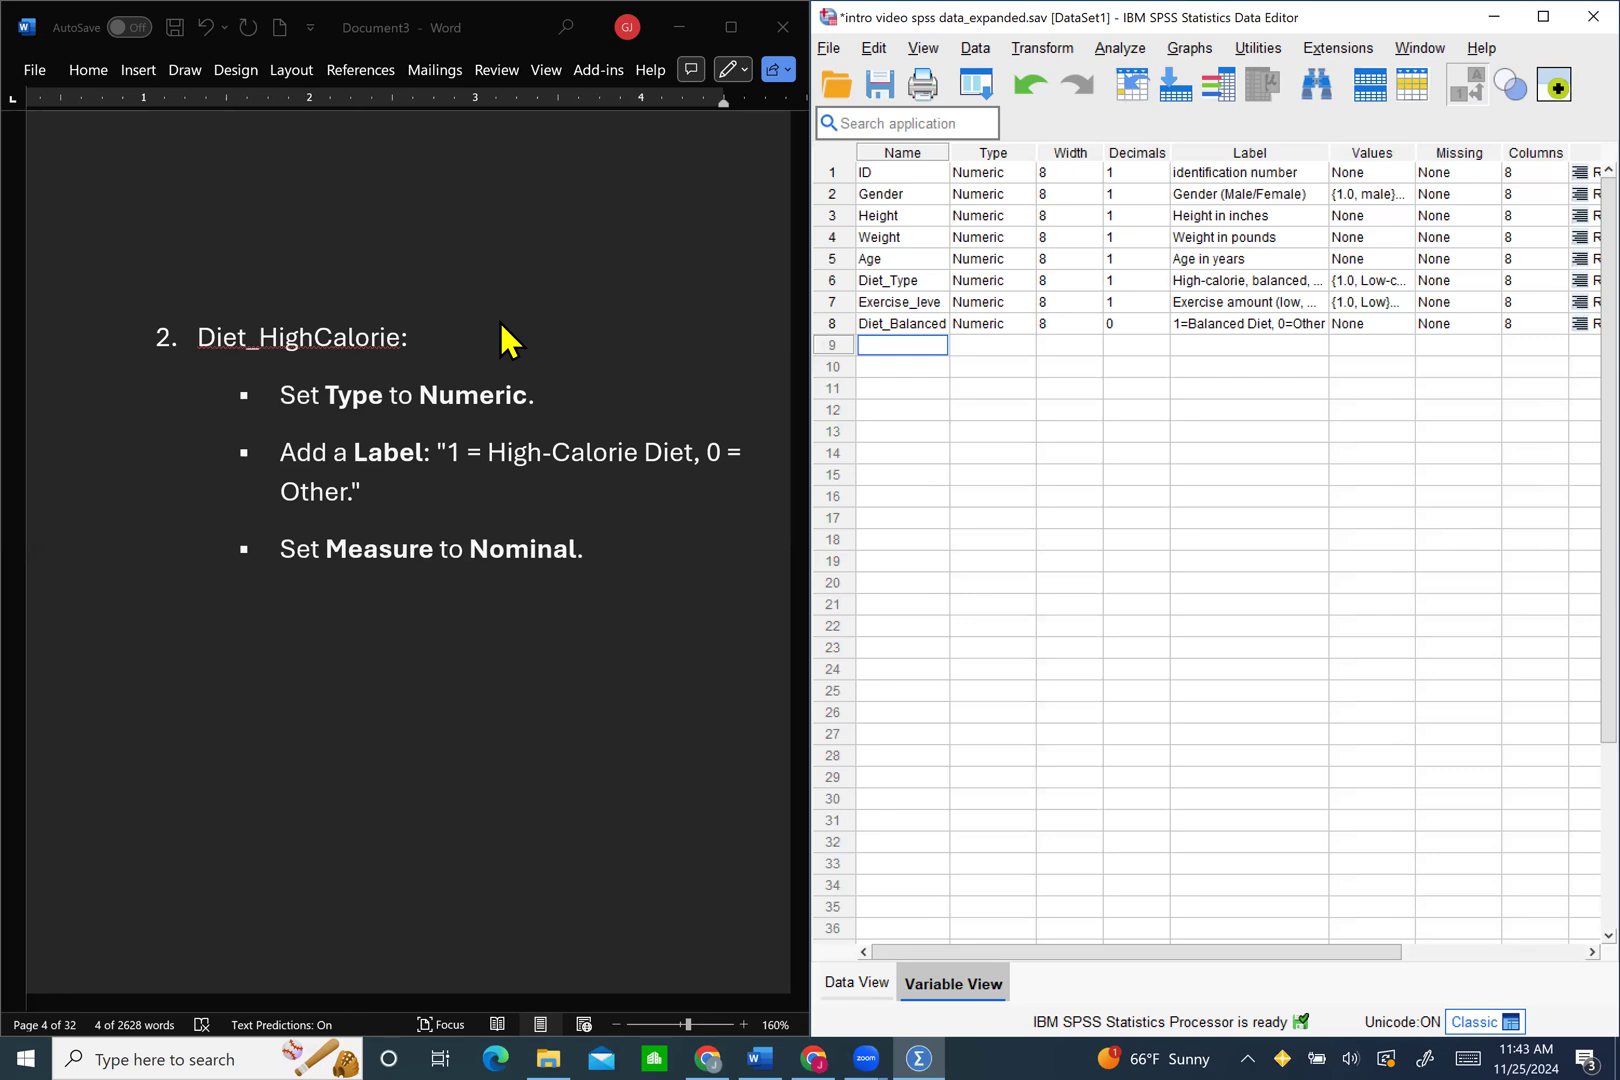
{"action": "type", "text": "Diet_HighCalorie"}
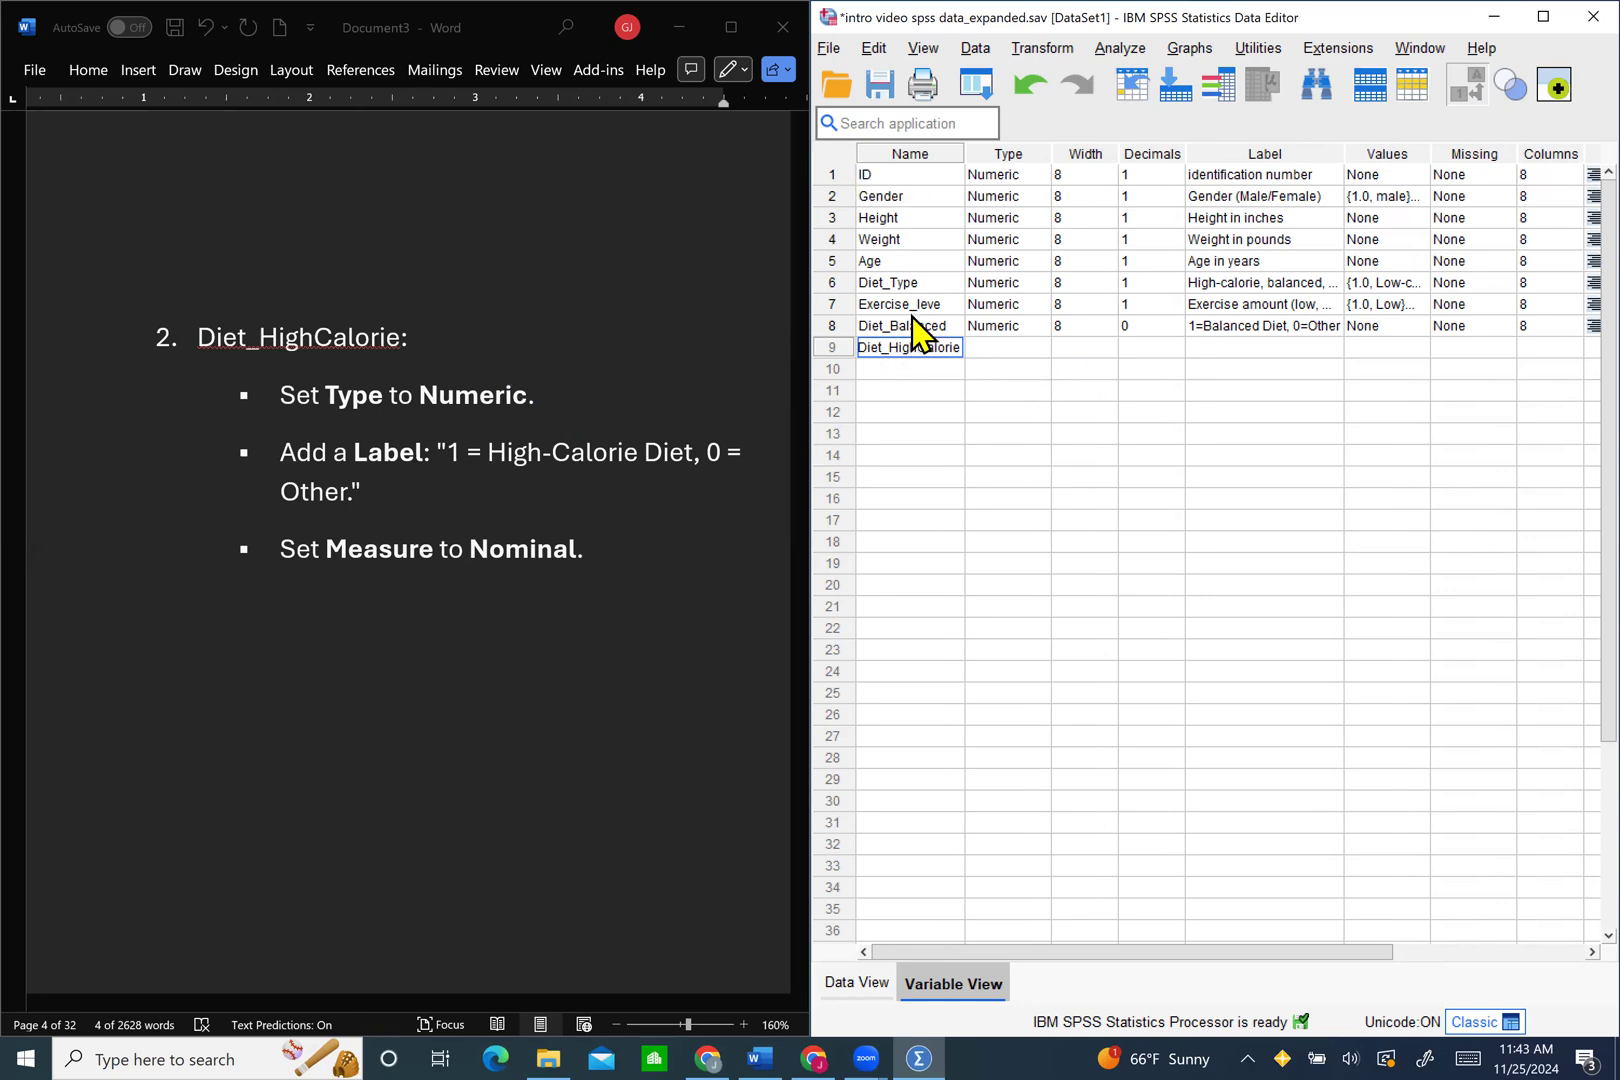
{"action": "left_click", "coordinate": [1004, 349]}
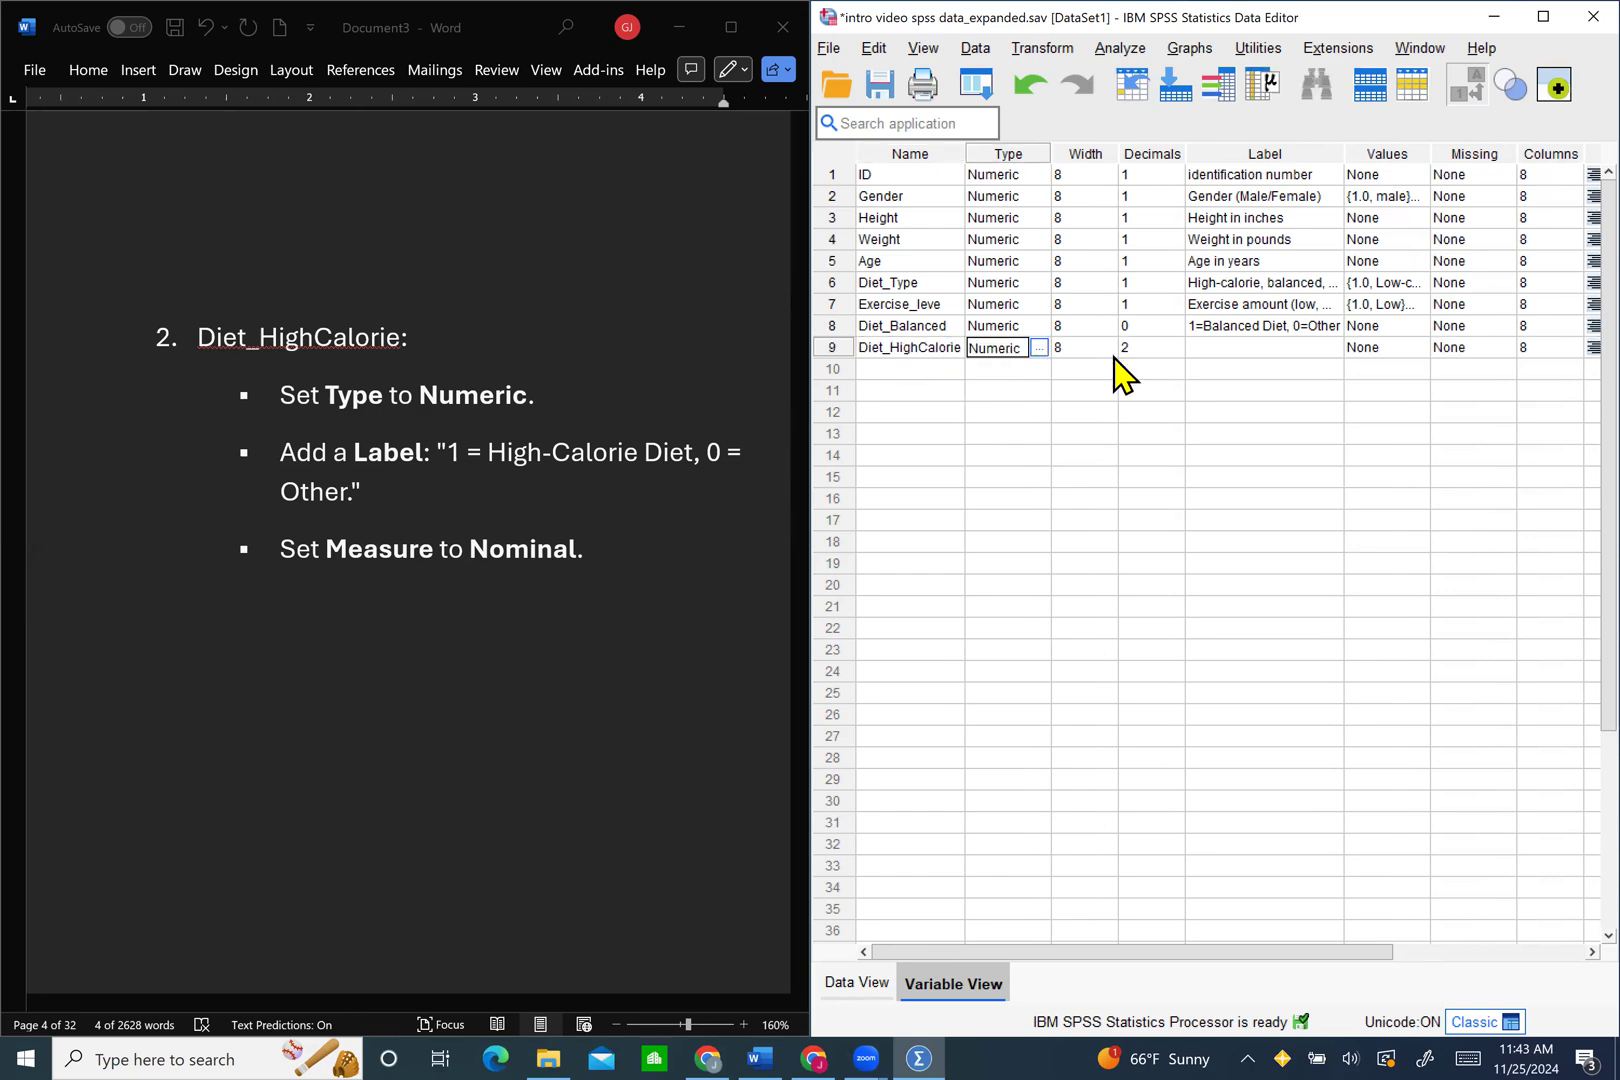
{"action": "left_click", "coordinate": [1137, 346]}
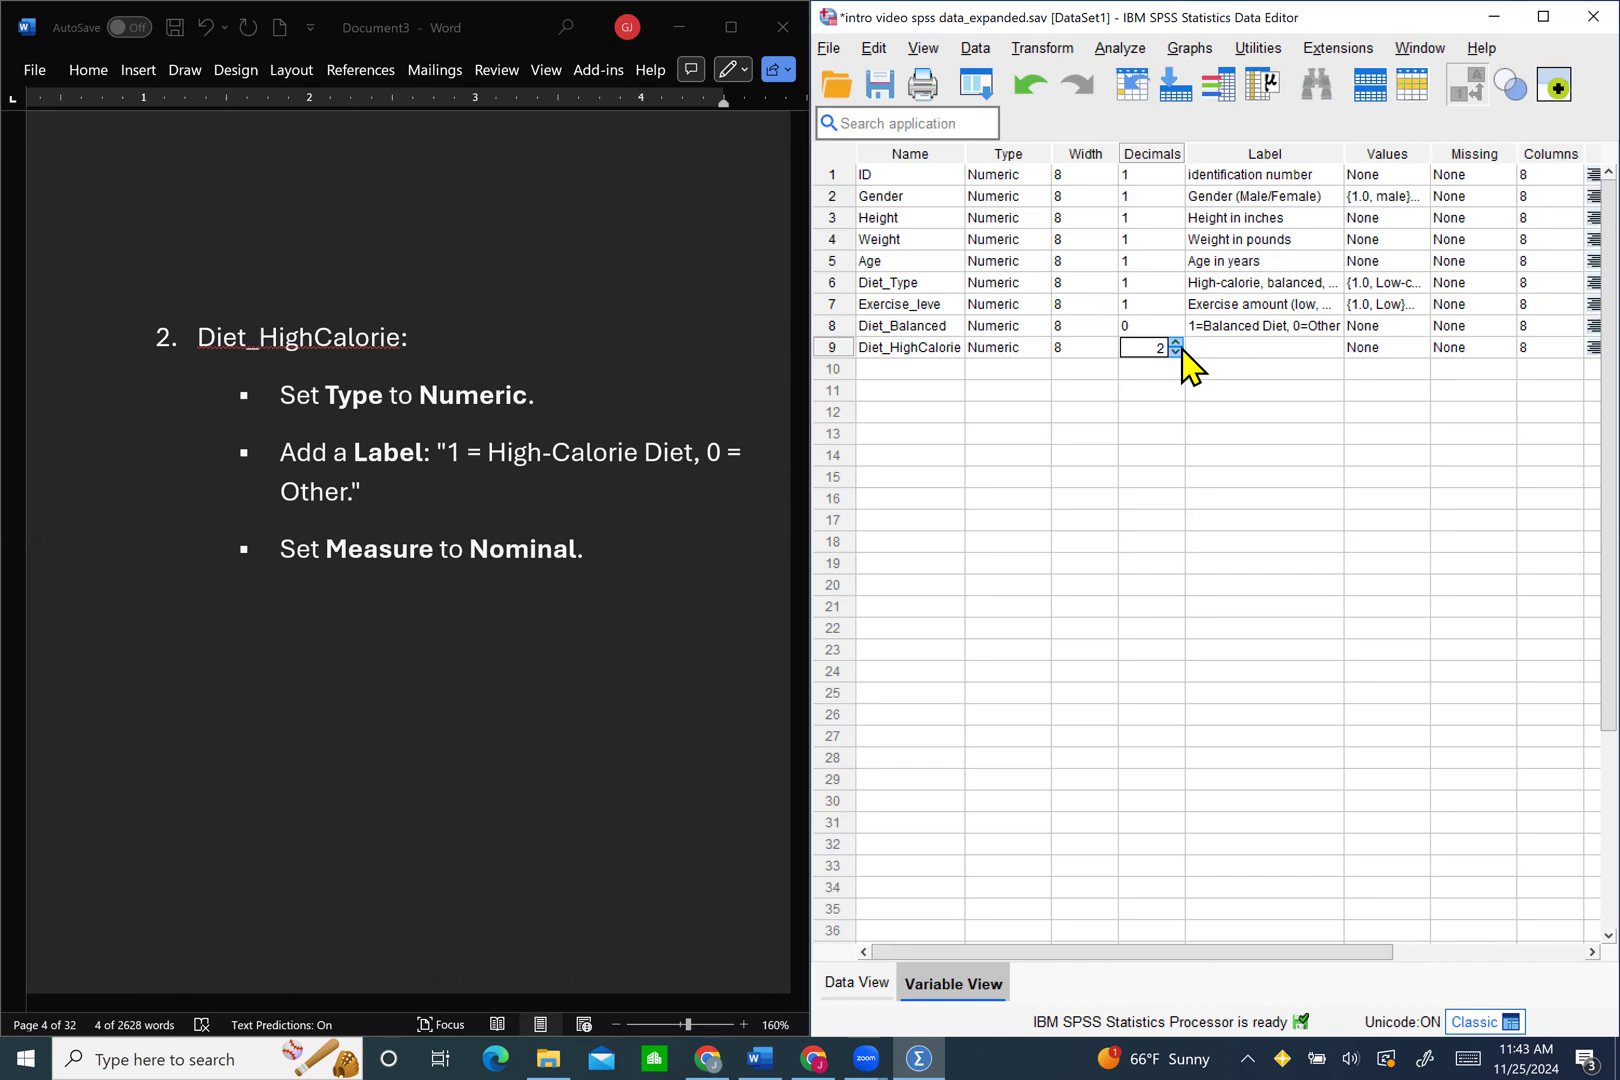
{"action": "left_click", "coordinate": [1177, 351]}
Step: Label the Diet_HighCalorie variable "1=High Calorie Diet, 0=Other" and set its measure to Nominal
{"action": "left_click", "coordinate": [1207, 347]}
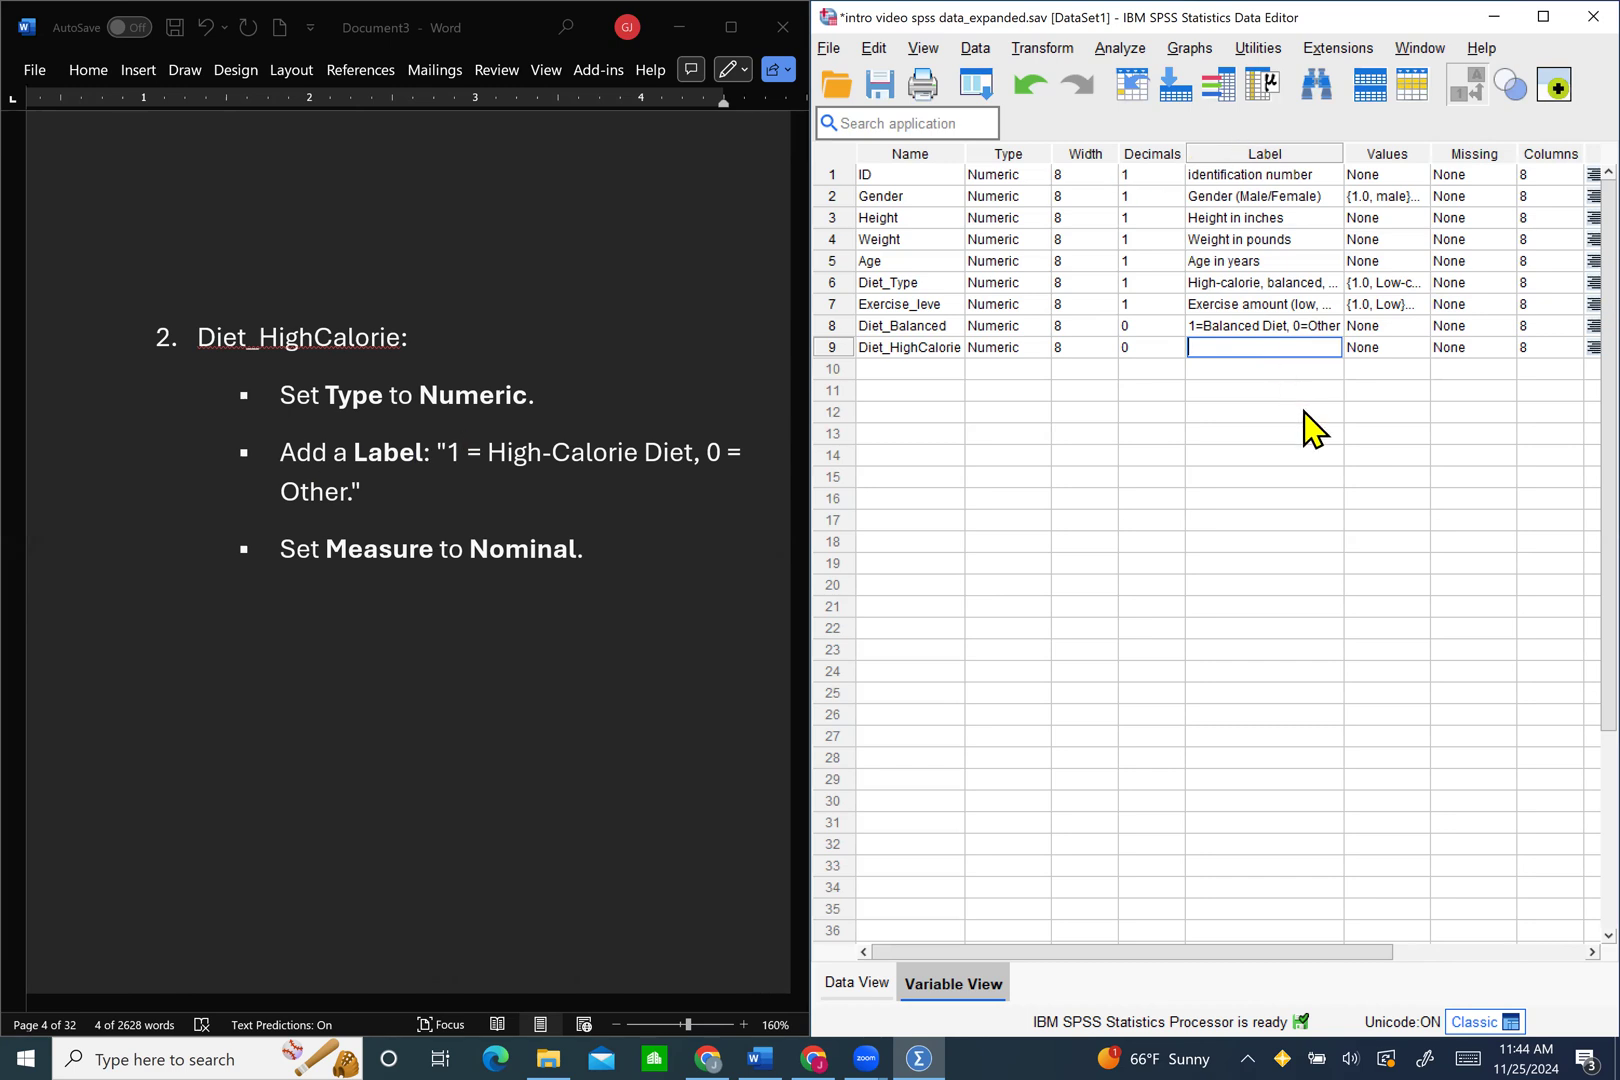
{"action": "type", "text": "1=High Calorie Diet, 0=Other"}
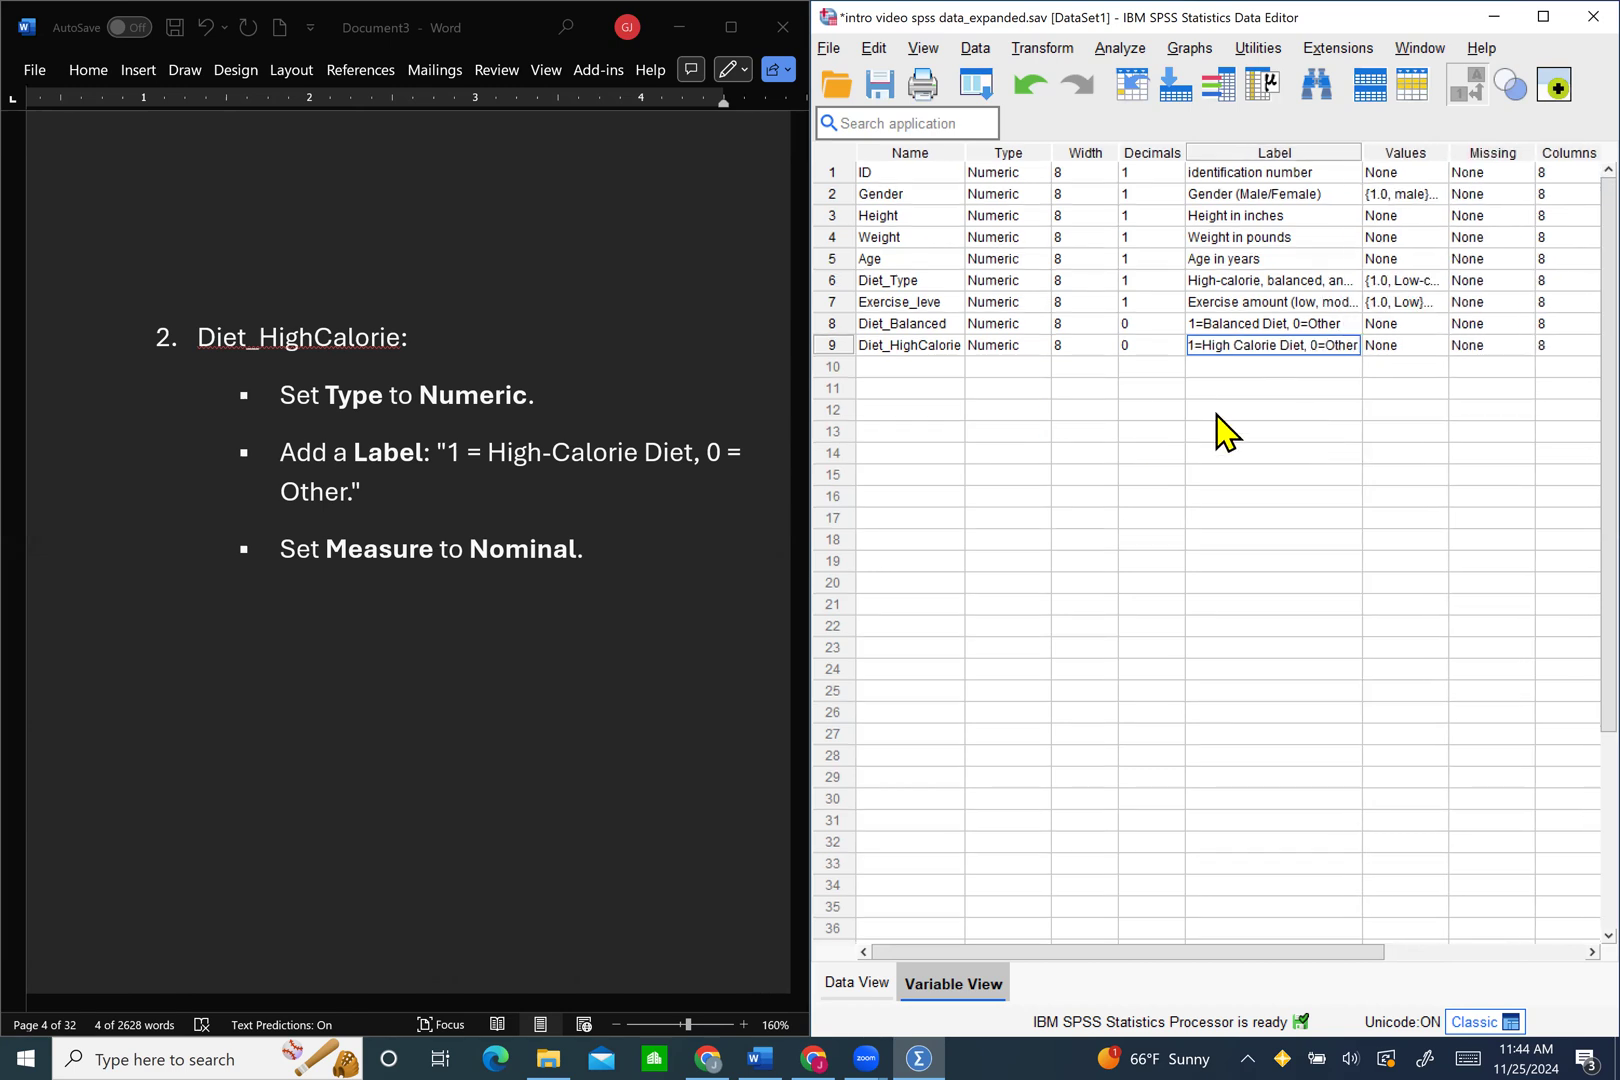
{"action": "scroll", "coordinate": [1302, 432], "scroll_direction": "right", "scroll_amount": 5}
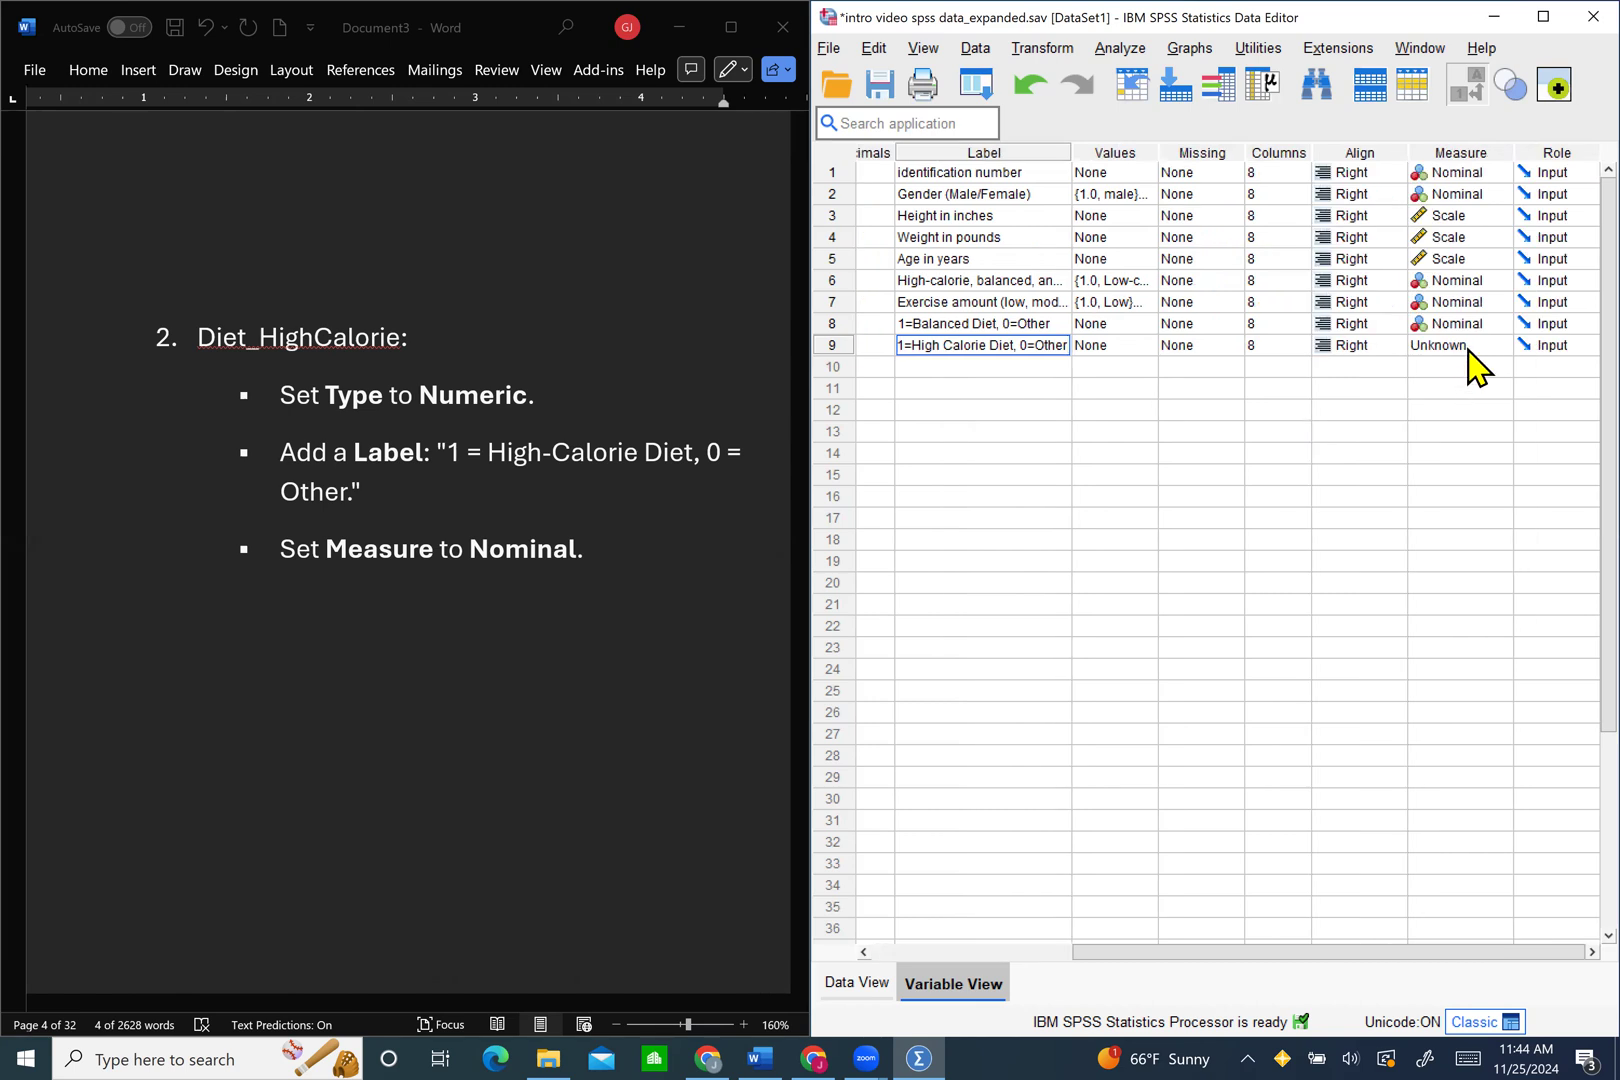
{"action": "left_click", "coordinate": [1470, 346]}
{"action": "left_click", "coordinate": [1468, 405]}
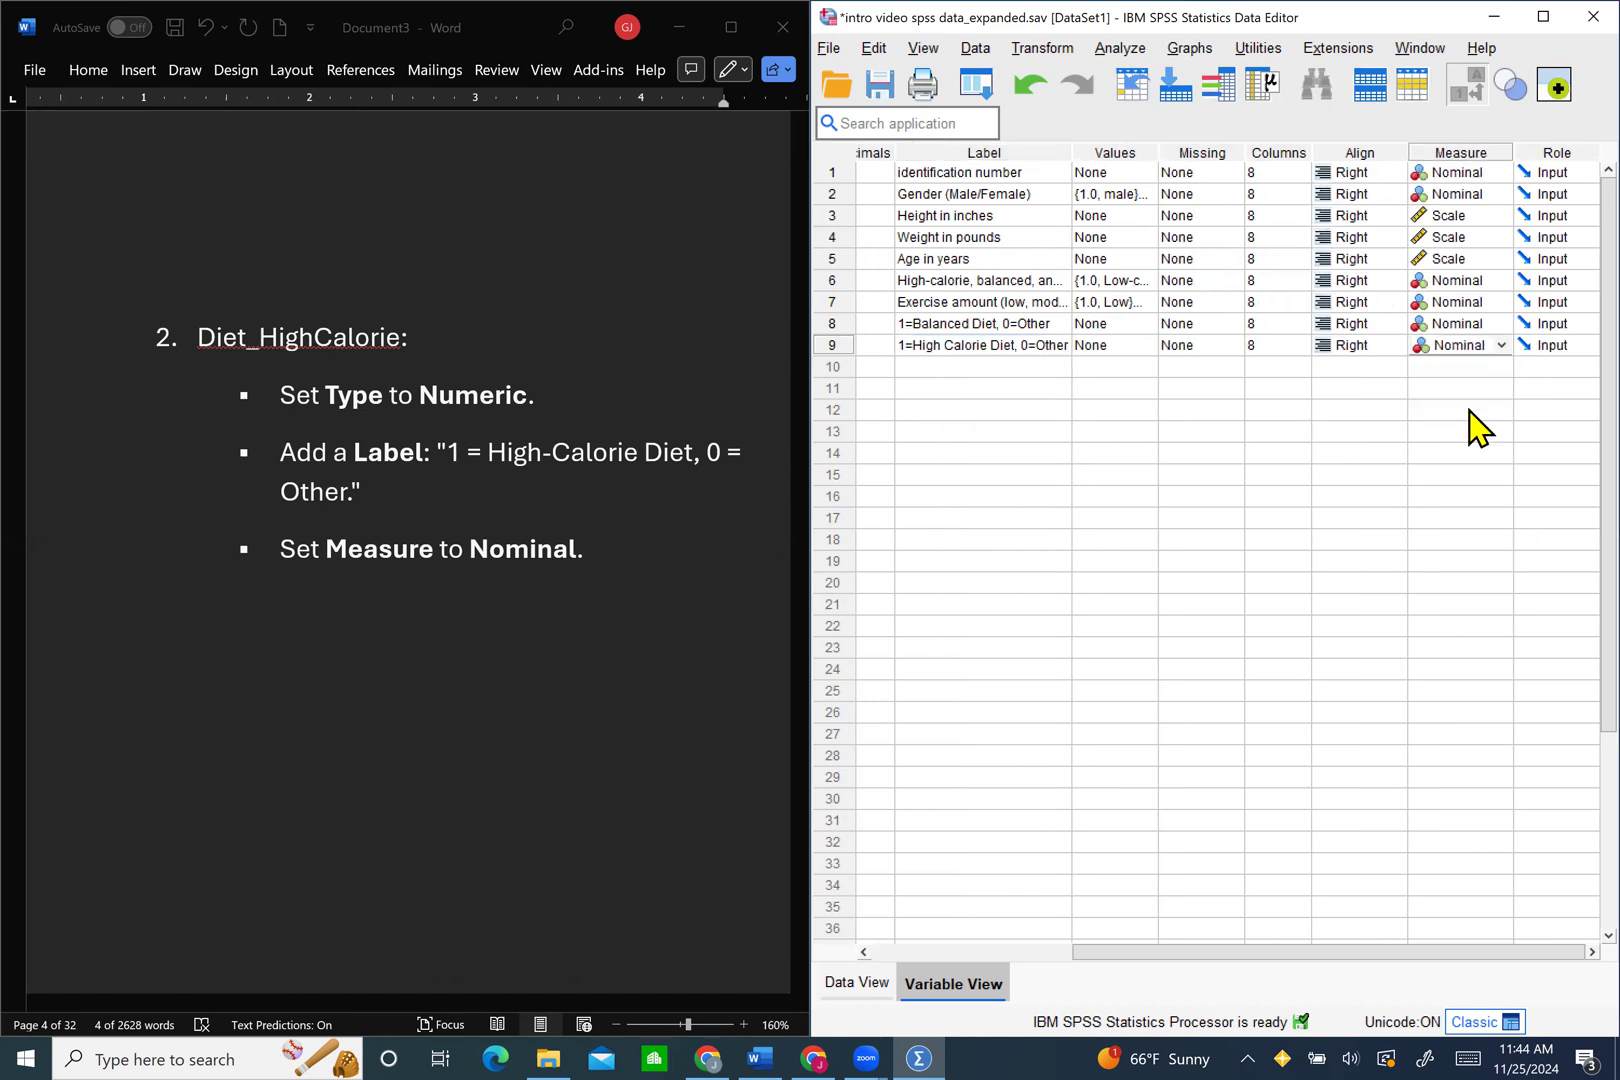
Step: Add a numeric variable named Exercise_Moderate in row 10 with its decimals set to 0
{"action": "scroll", "coordinate": [1027, 532], "scroll_direction": "left", "scroll_amount": 5}
{"action": "scroll", "coordinate": [318, 675], "scroll_direction": "down", "scroll_amount": 8}
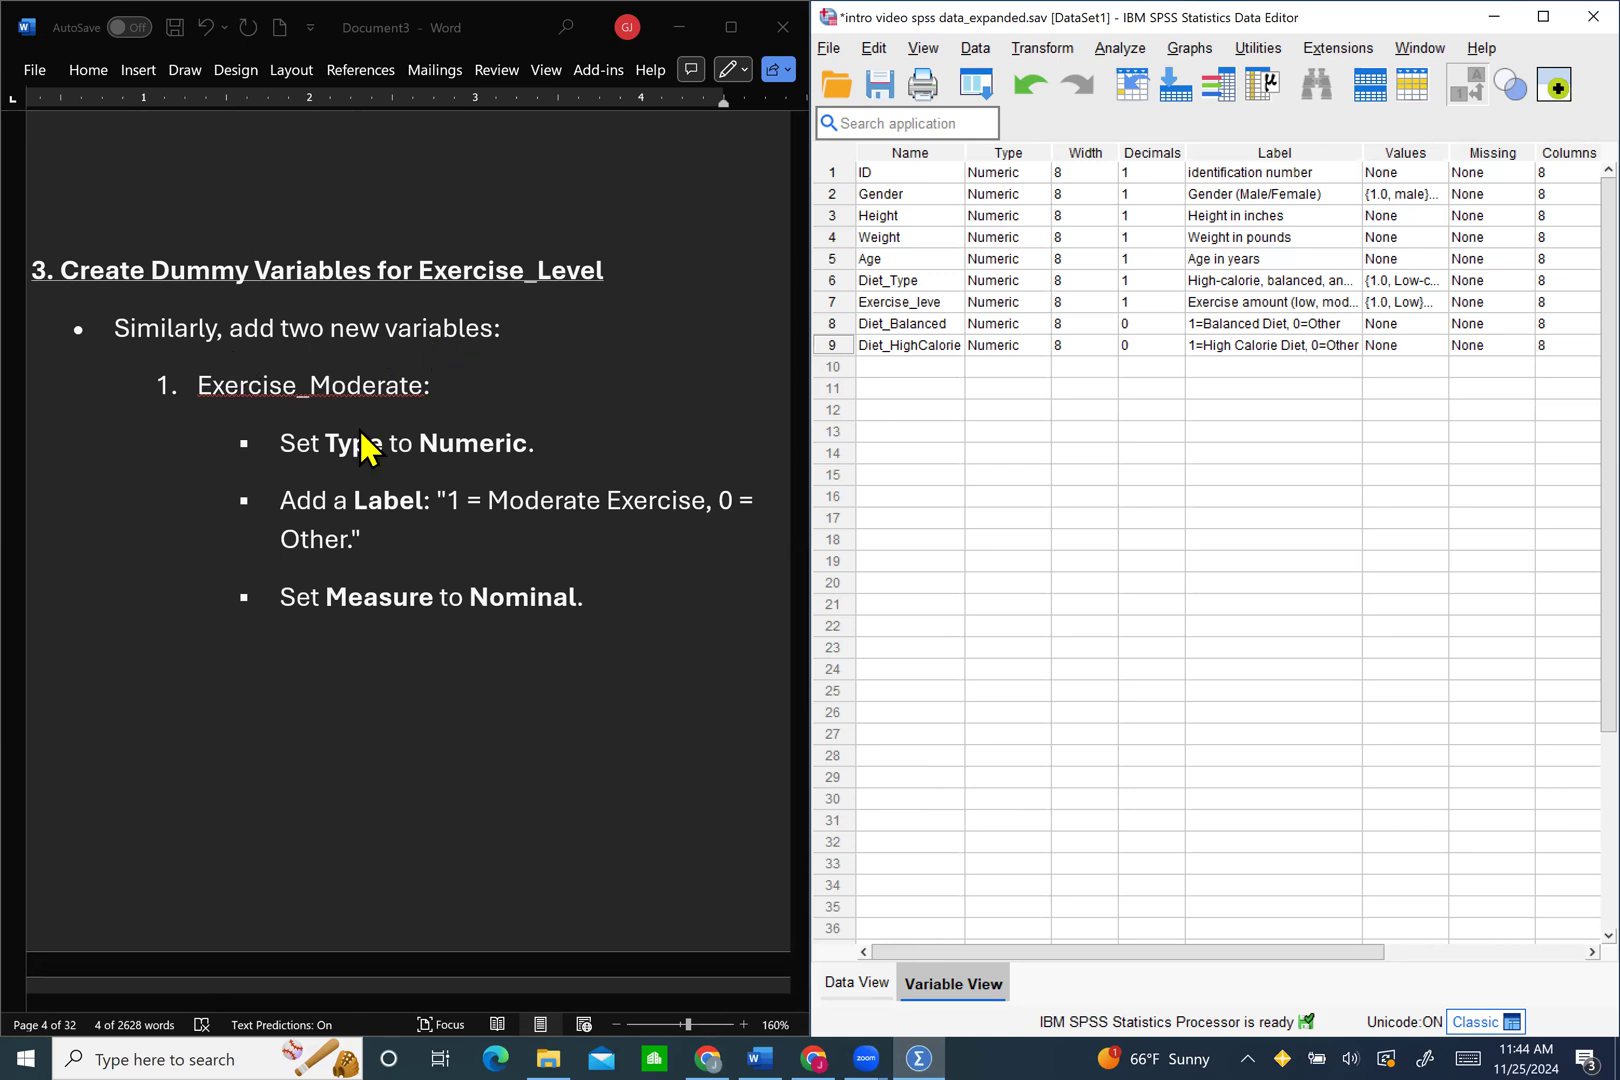
{"action": "left_click", "coordinate": [875, 366]}
{"action": "type", "text": "Exercise_Moderate"}
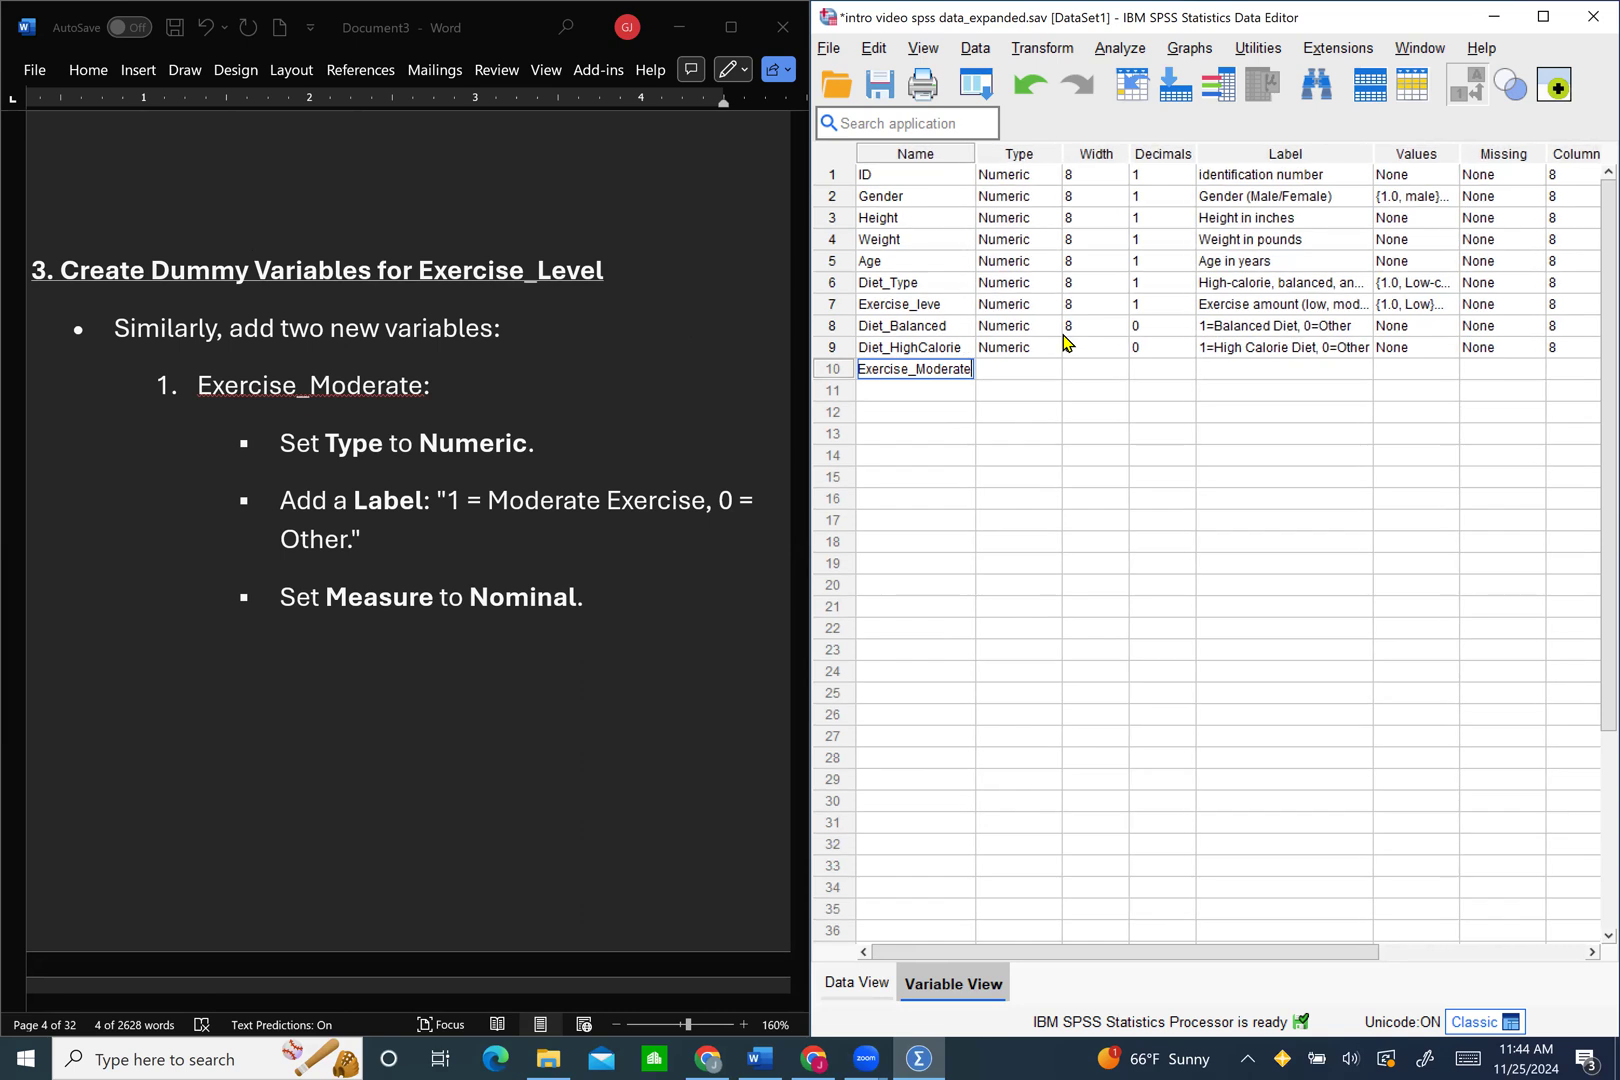
{"action": "key", "text": "Tab"}
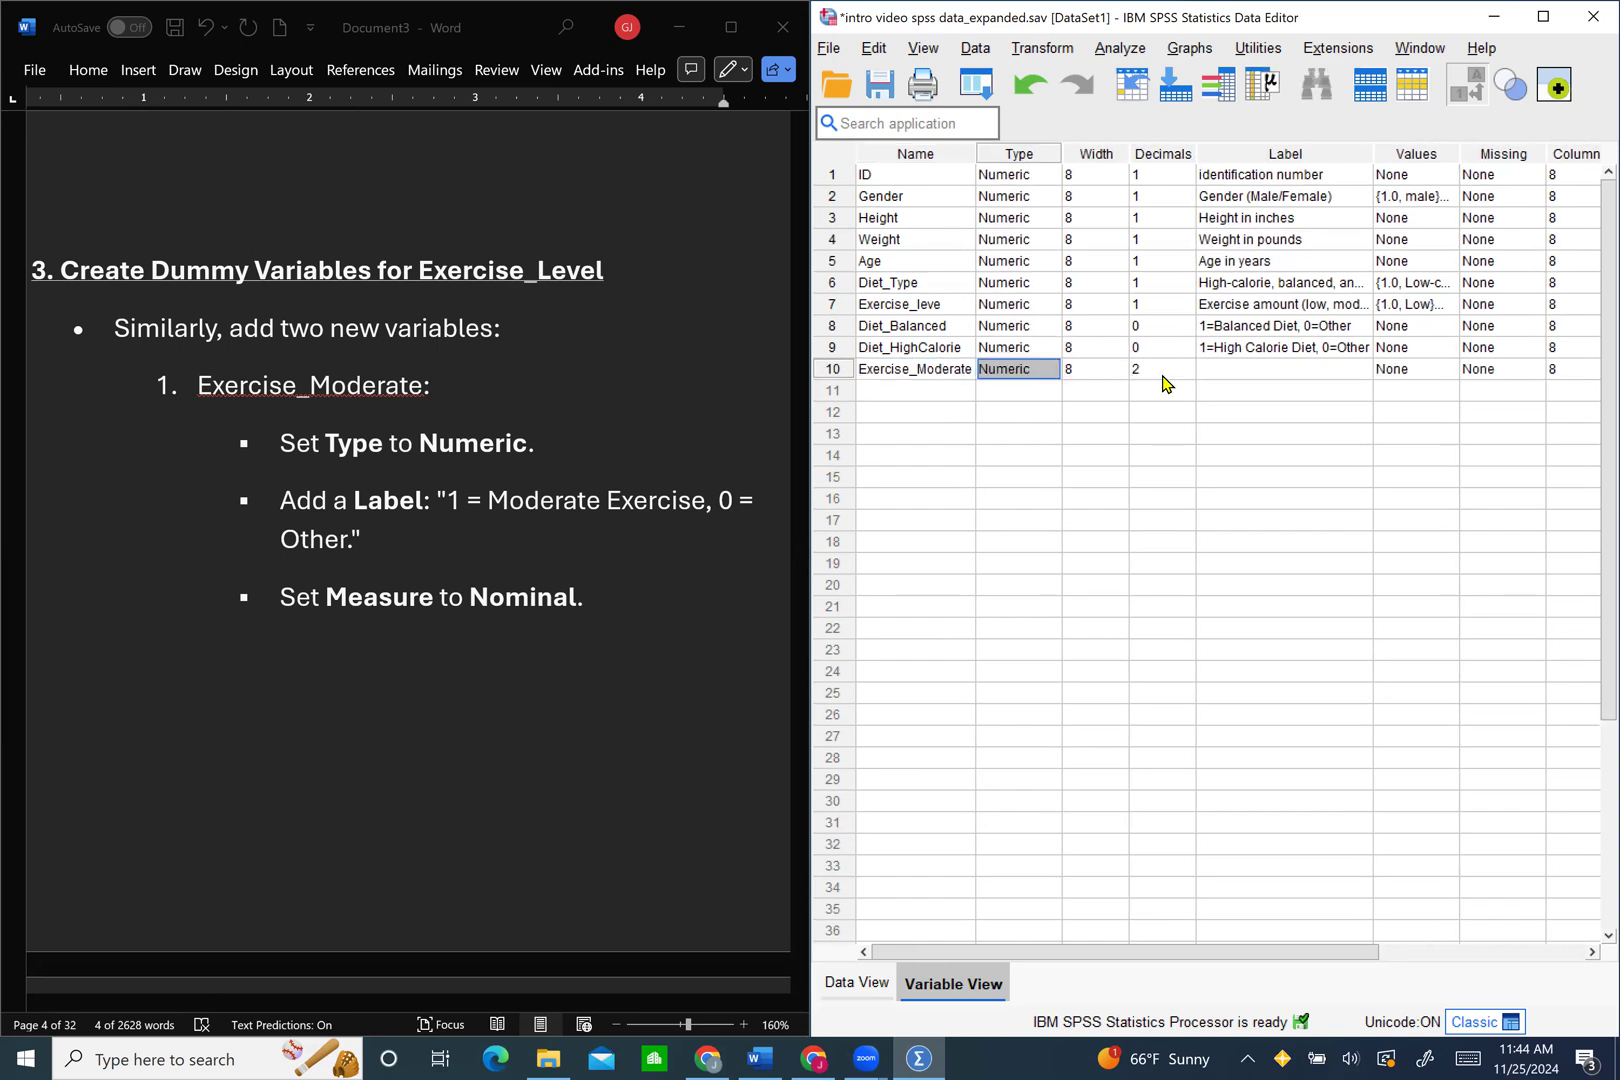
{"action": "key", "text": "Tab"}
{"action": "key", "text": "Tab"}
{"action": "type", "text": "0"}
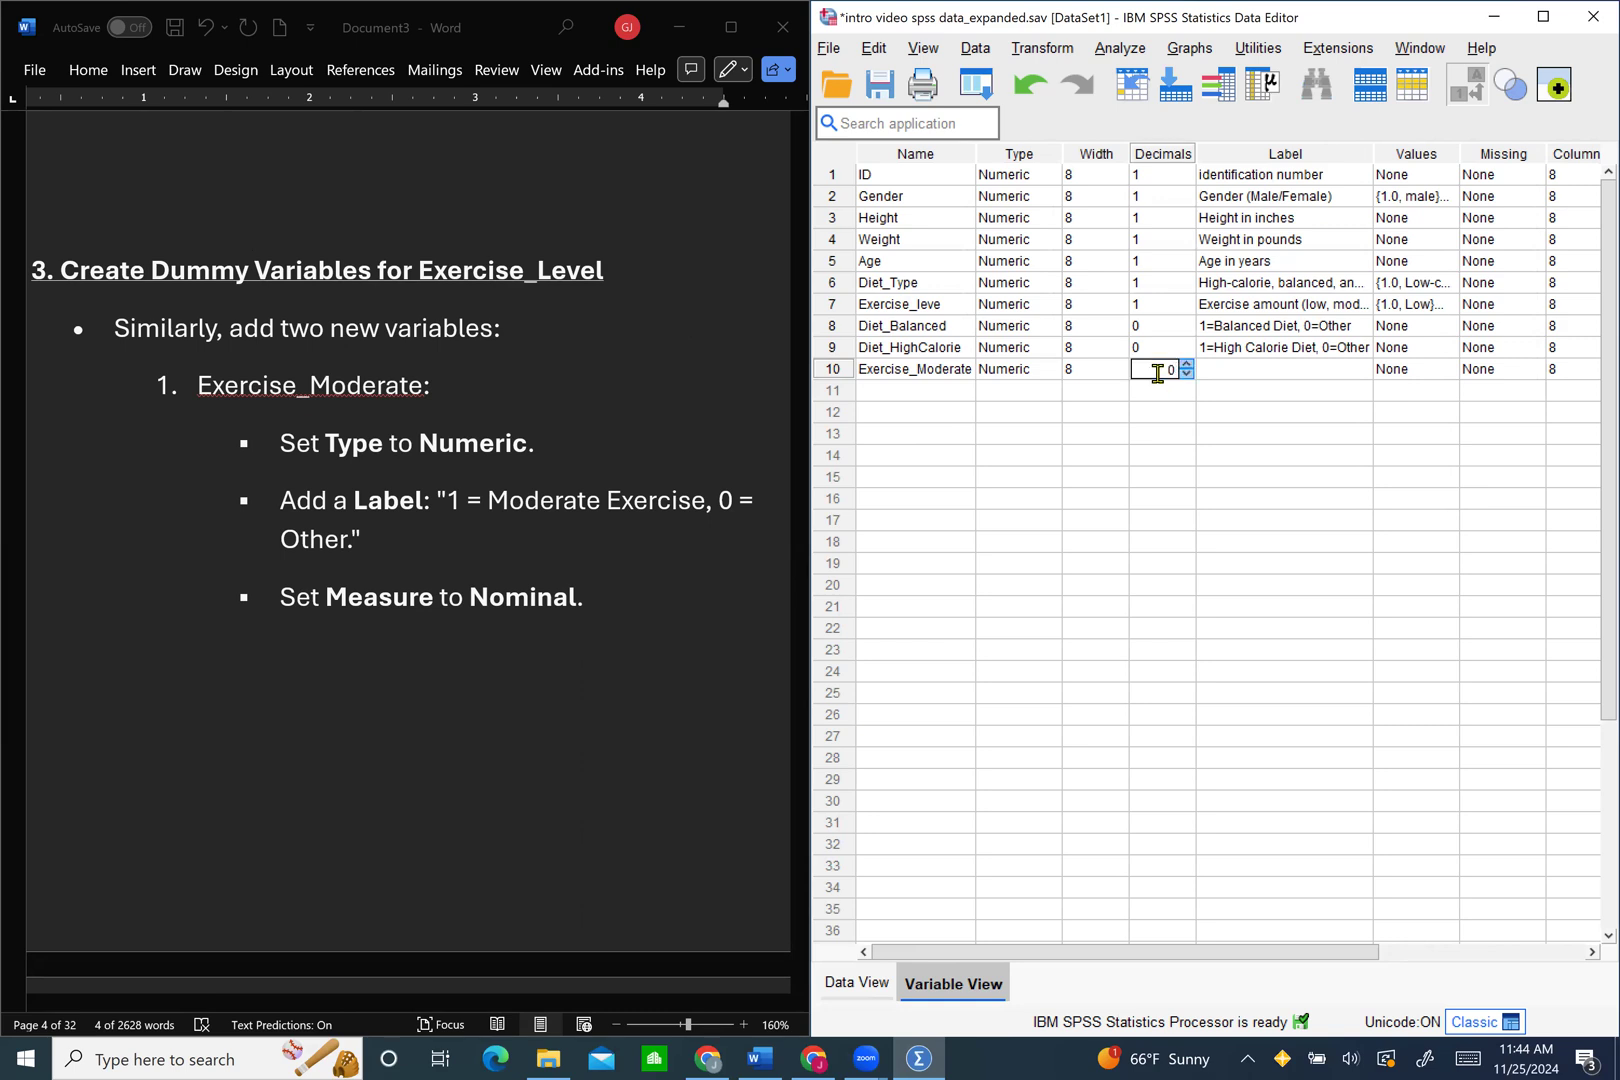
Step: Label the Exercise_Moderate variable "1=Moderate Exercise, 0=Other" and set its measure to Nominal
{"action": "key", "text": "Tab"}
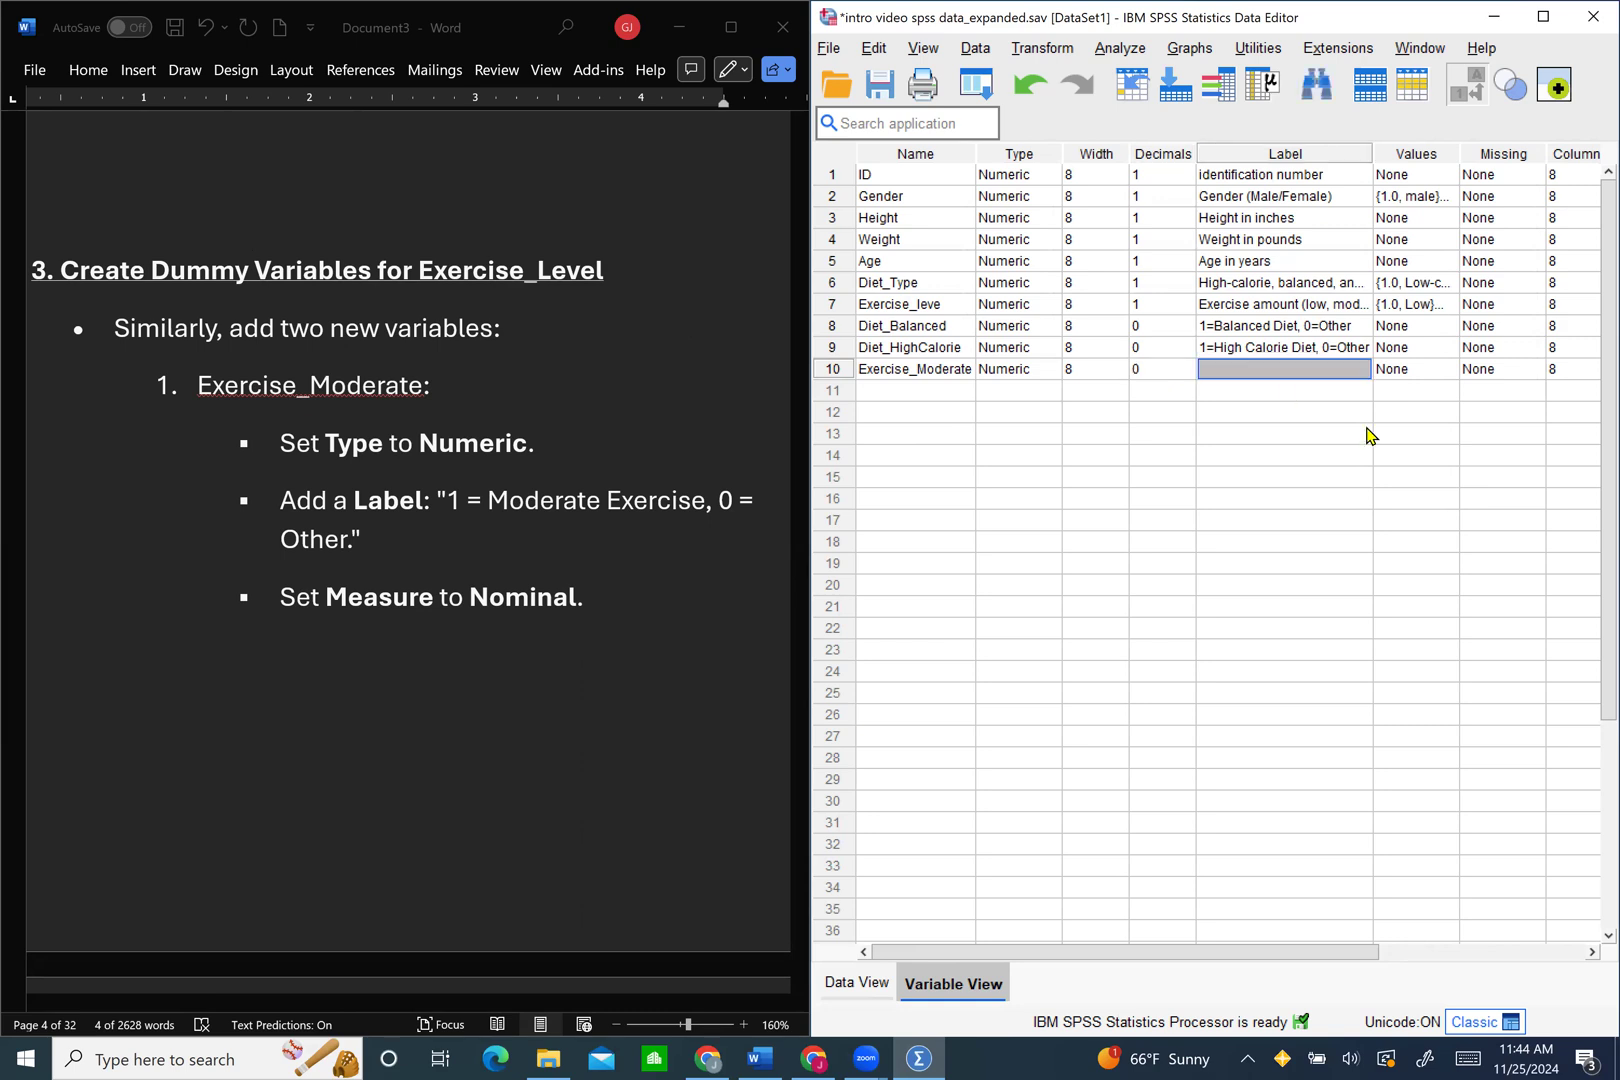
{"action": "type", "text": "1=Moderate Exercie"}
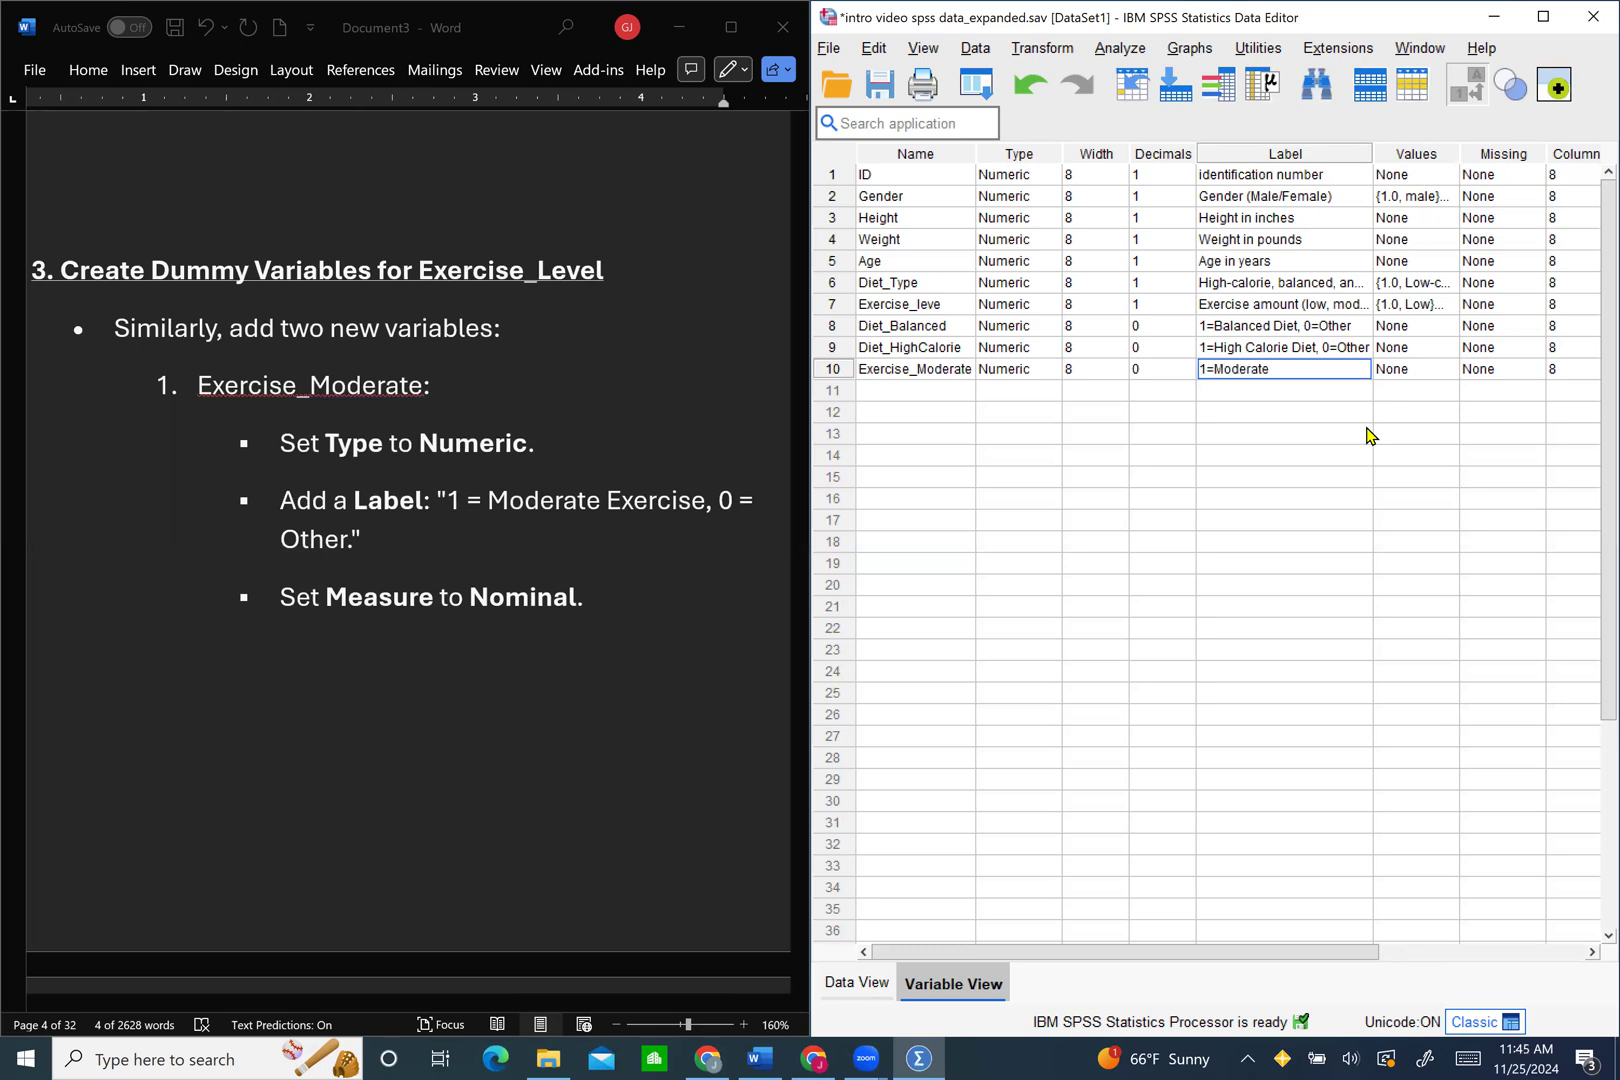
{"action": "key", "text": "BackSpace"}
{"action": "key", "text": "BackSpace"}
{"action": "type", "text": "ise, 0=Other"}
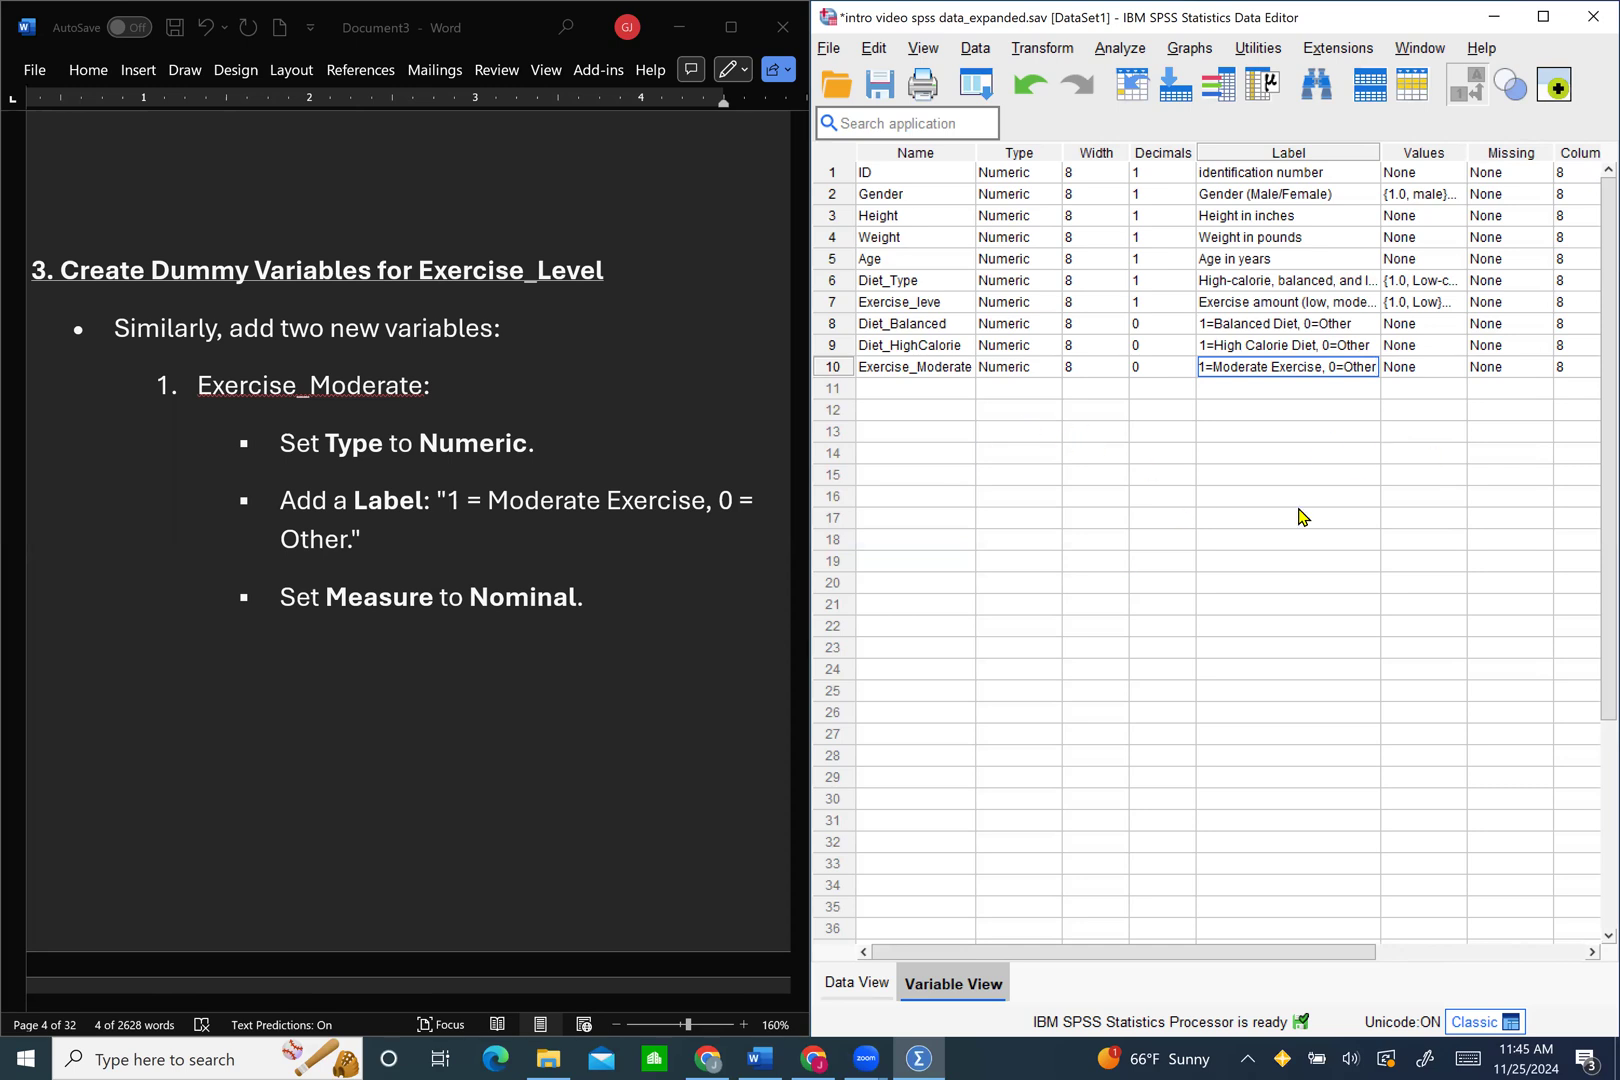
{"action": "scroll", "coordinate": [1300, 516], "scroll_direction": "right", "scroll_amount": 3}
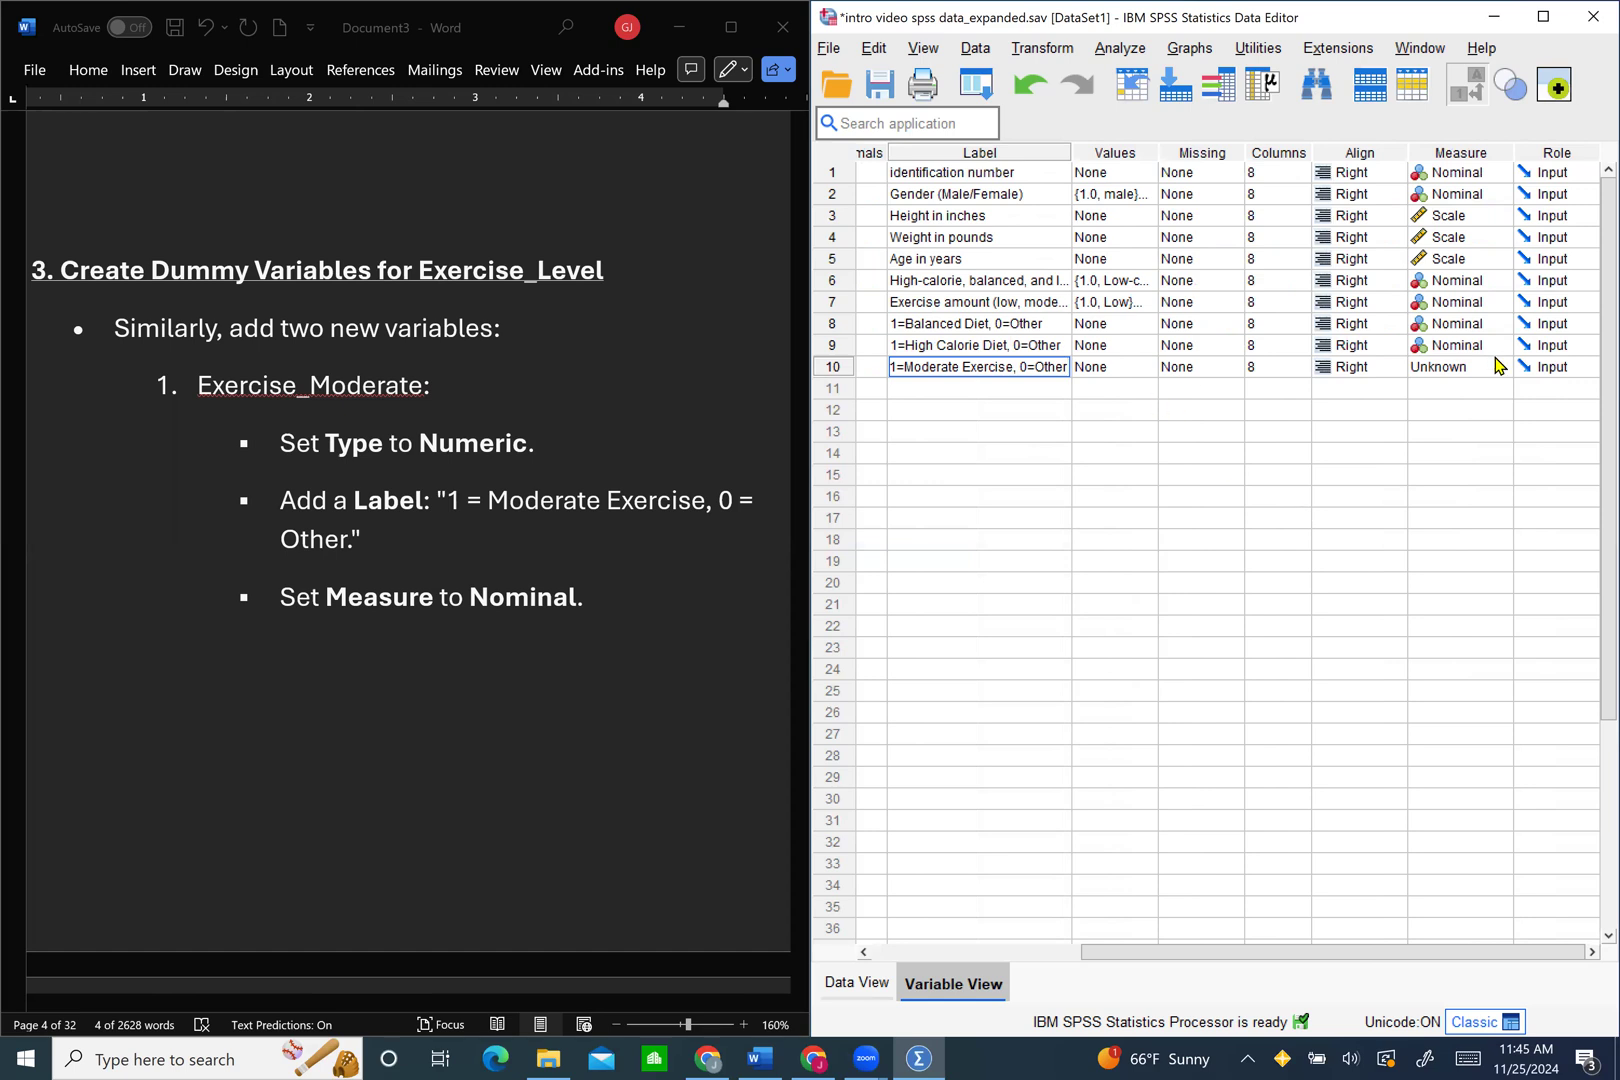
{"action": "left_click", "coordinate": [1465, 374]}
{"action": "left_click", "coordinate": [1461, 428]}
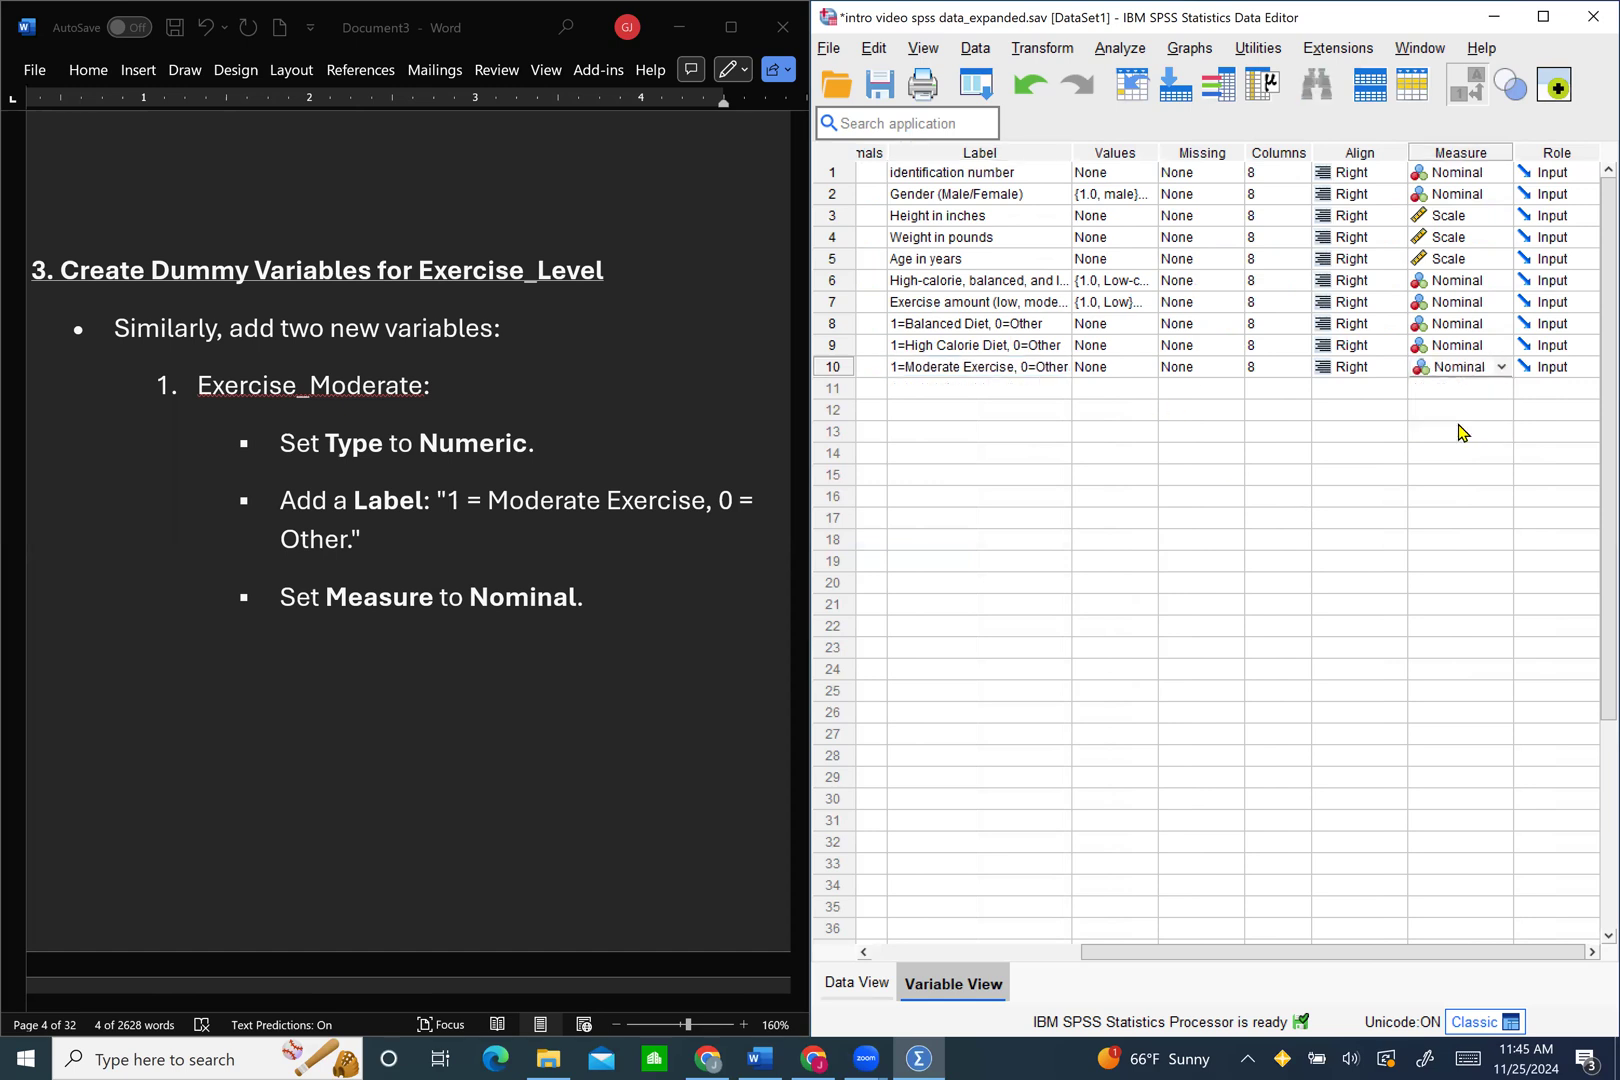
Step: Add a numeric variable named Exericse_High in row 11 with its decimals set to 0
{"action": "scroll", "coordinate": [1460, 432], "scroll_direction": "left", "scroll_amount": 3}
{"action": "left_click", "coordinate": [873, 389]}
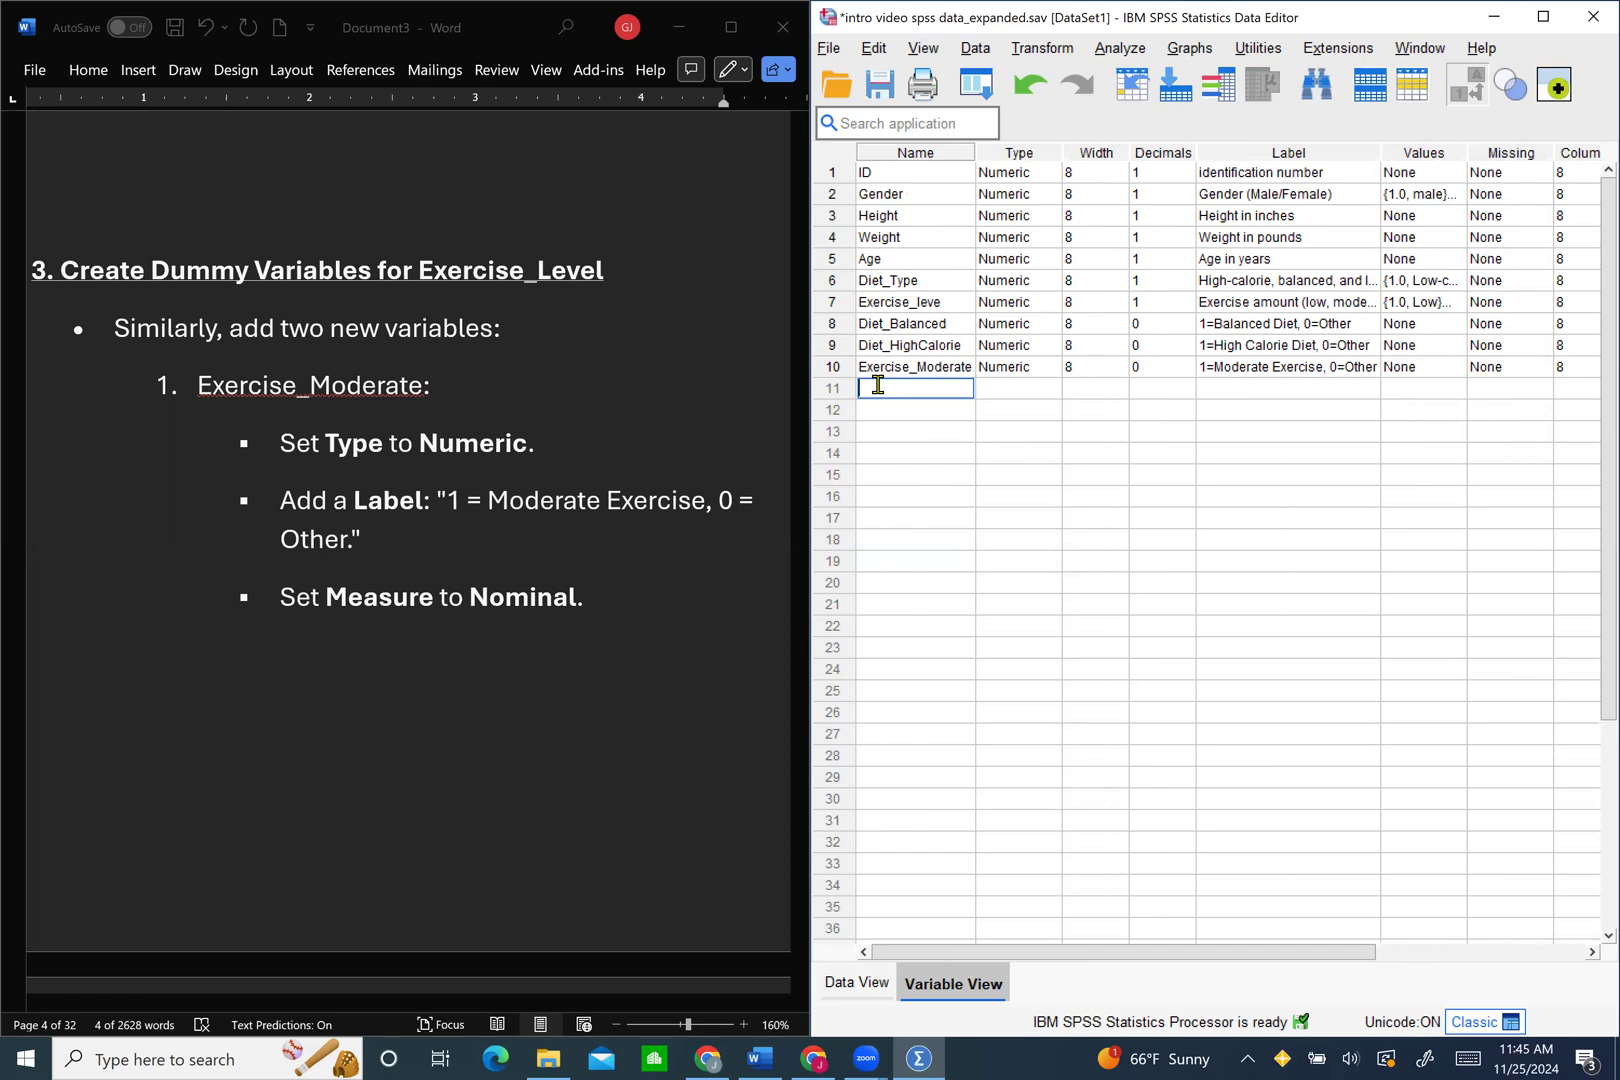
{"action": "scroll", "coordinate": [323, 656], "scroll_direction": "down", "scroll_amount": 8}
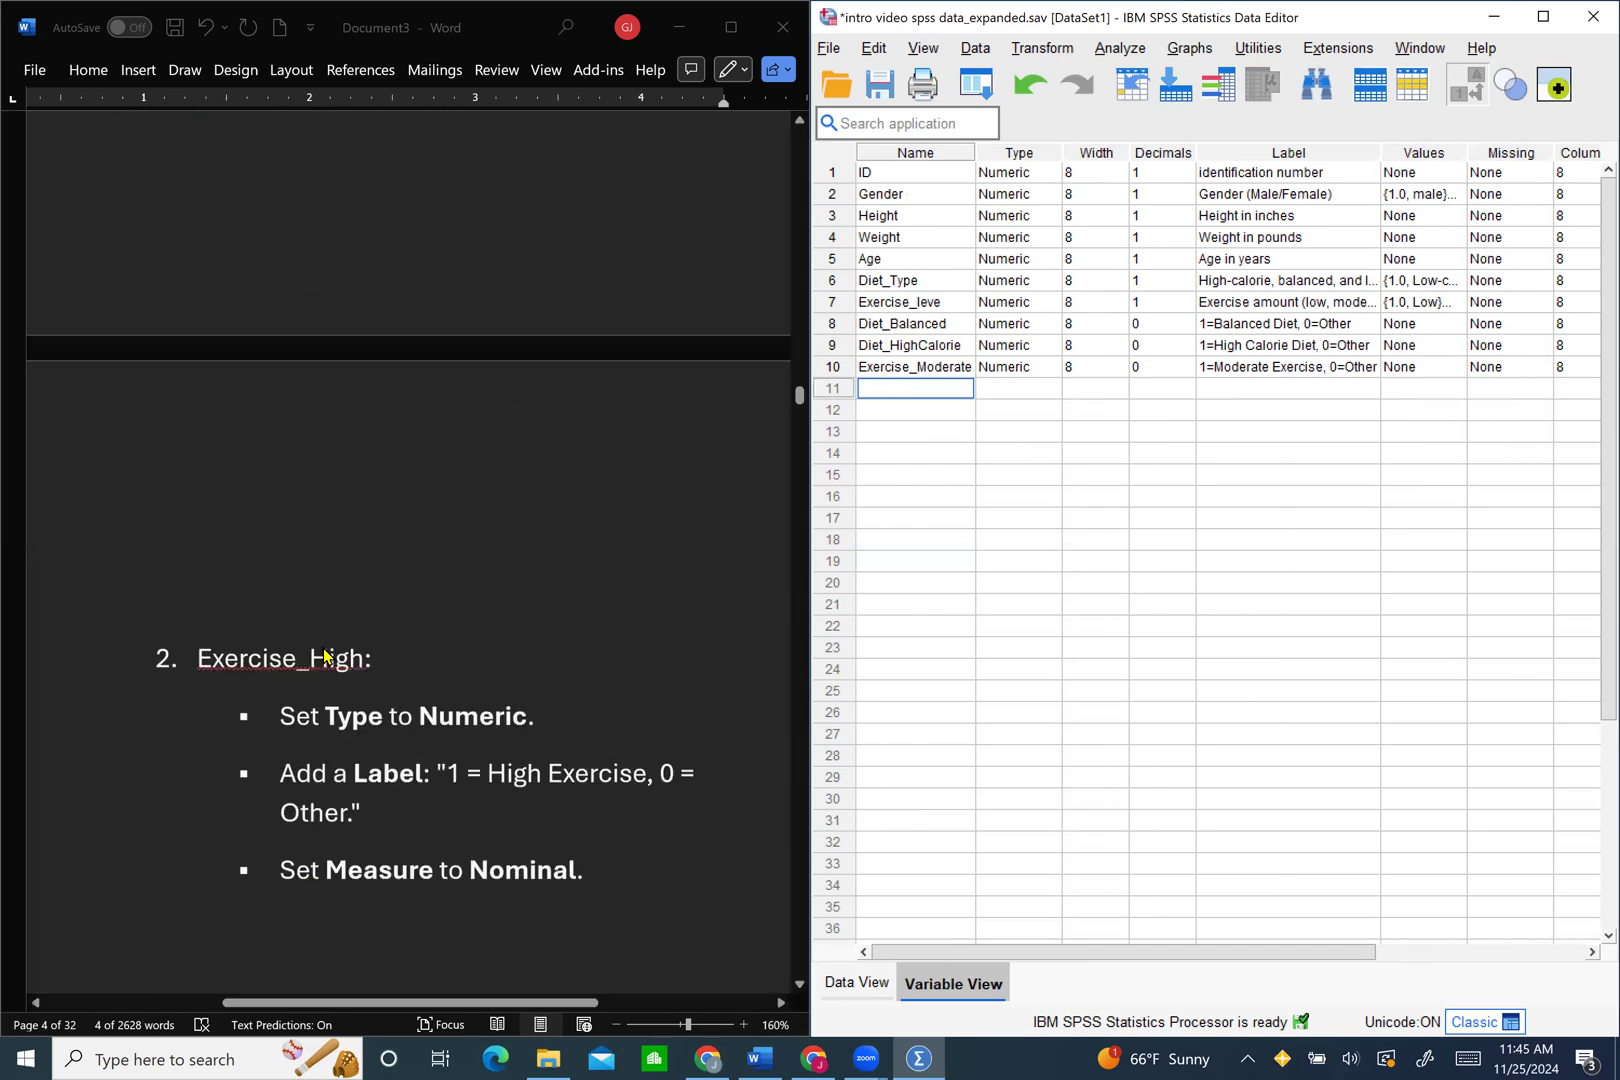
{"action": "type", "text": "Exericse"}
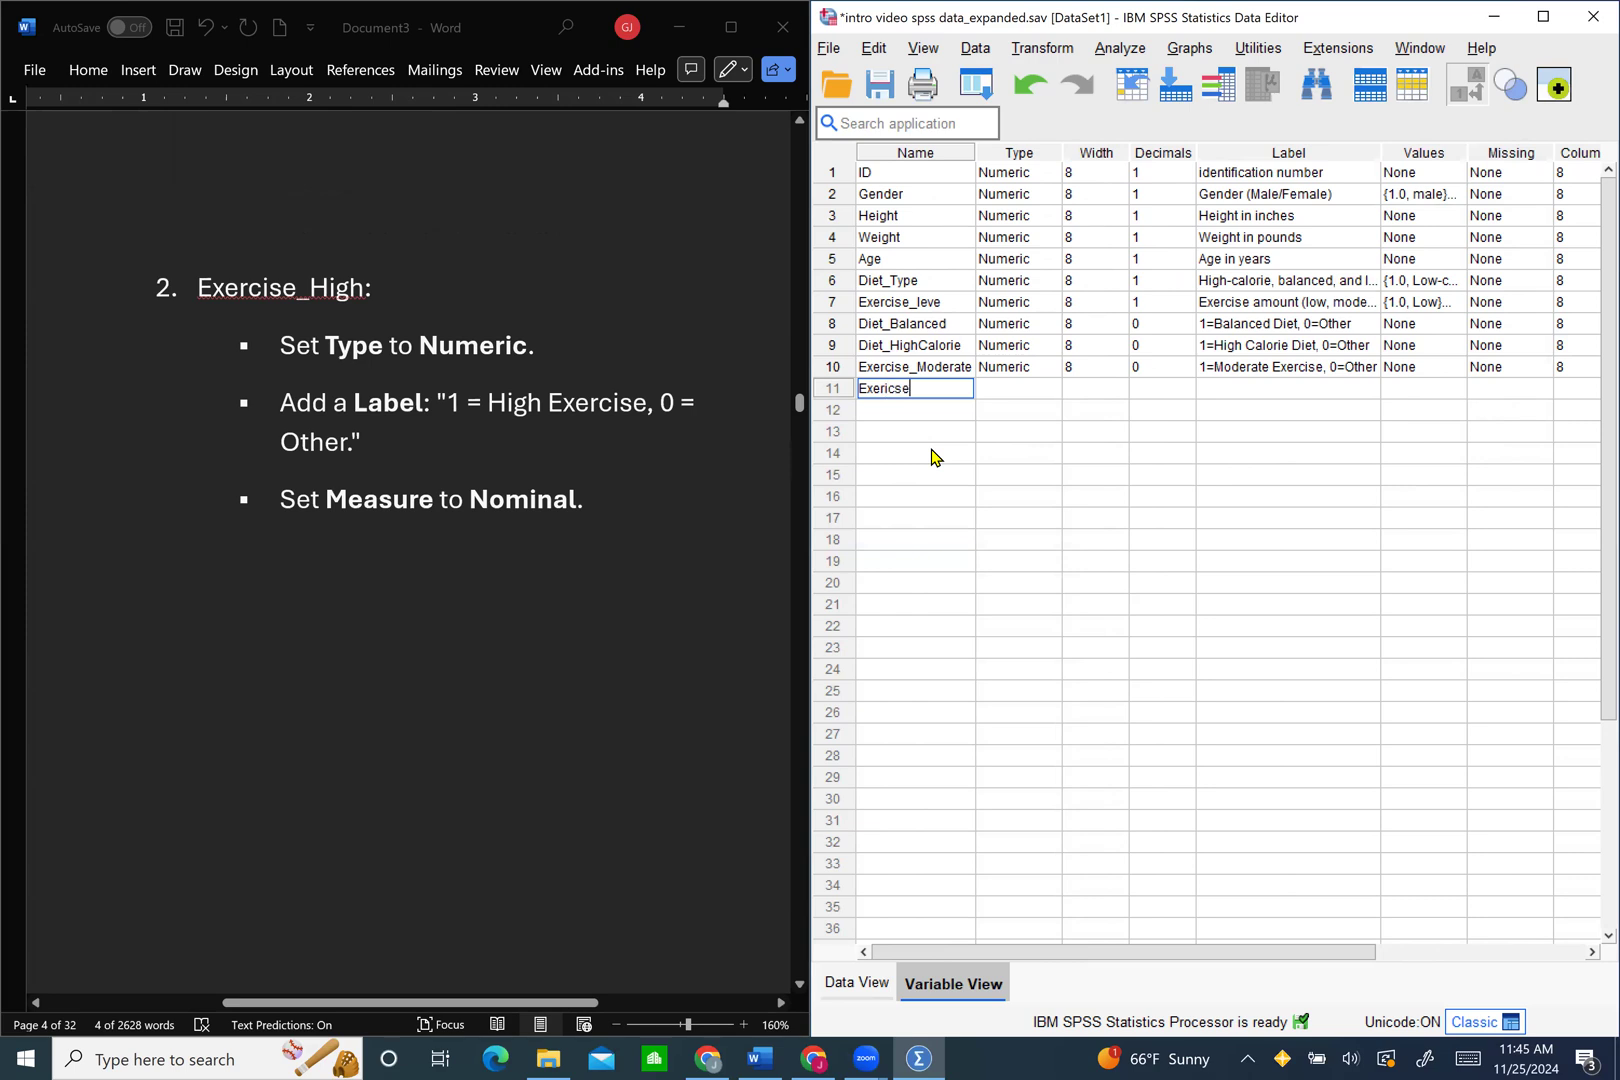
{"action": "type", "text": "_High"}
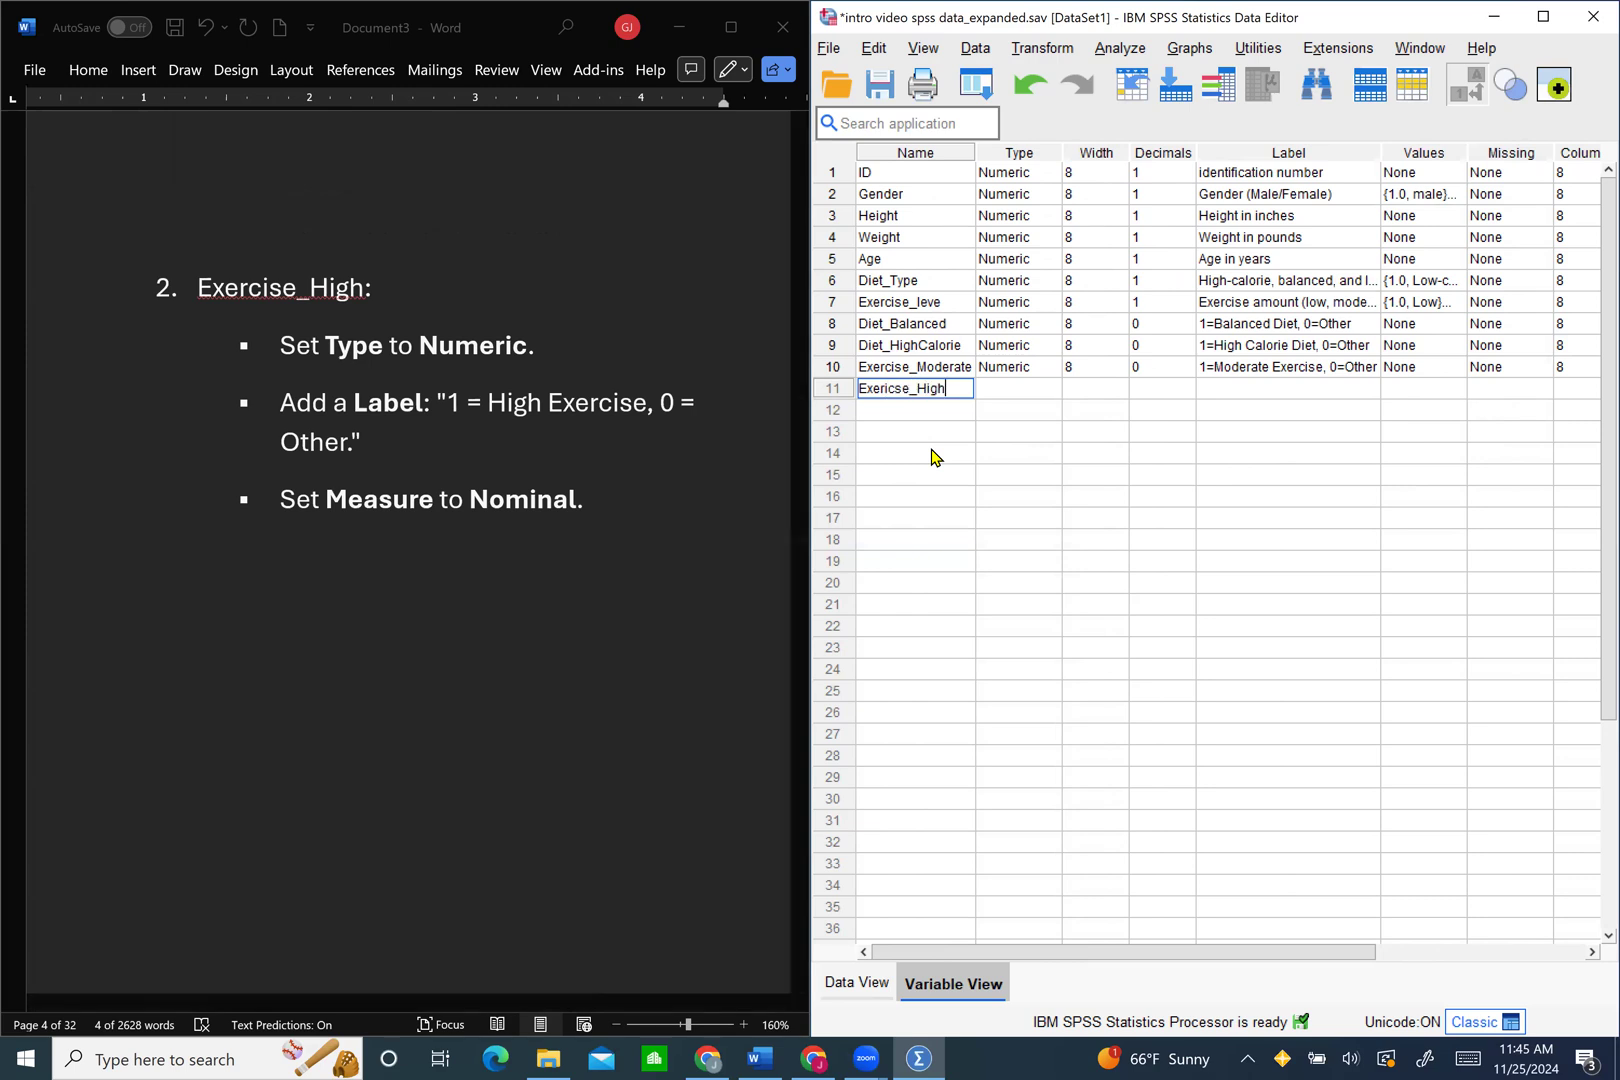
{"action": "key", "text": "Tab"}
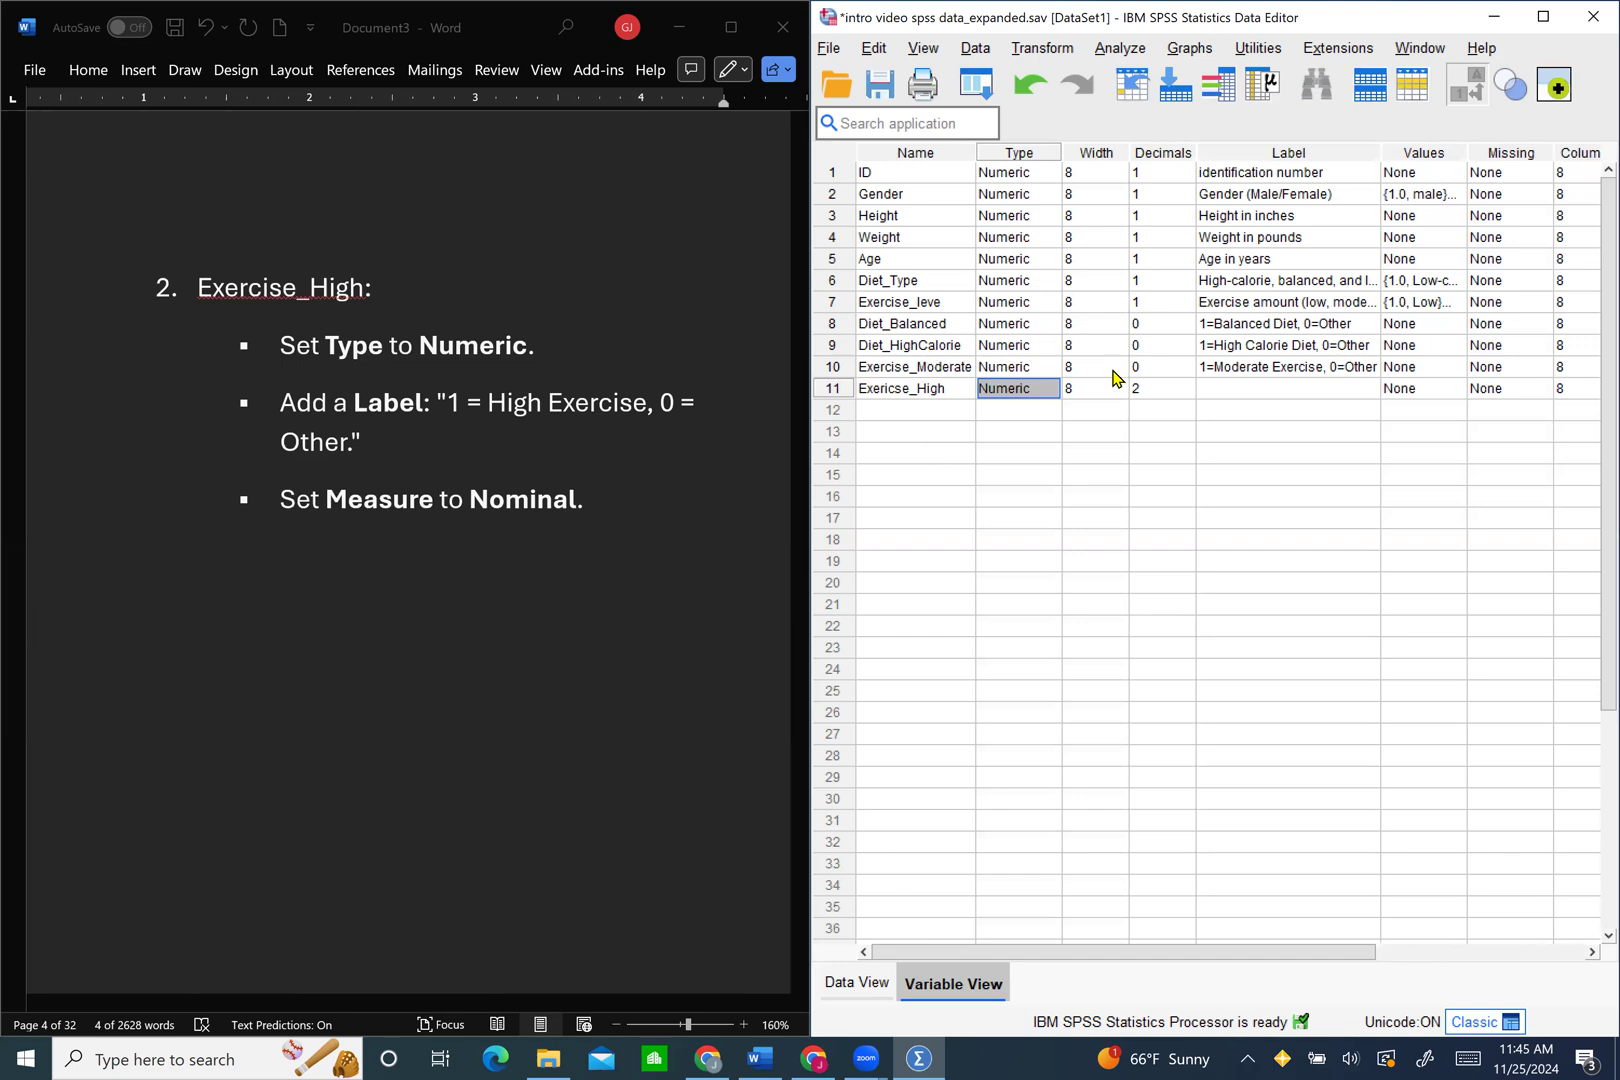
{"action": "key", "text": "Tab"}
{"action": "key", "text": "Tab"}
{"action": "type", "text": "0"}
{"action": "key", "text": "Tab"}
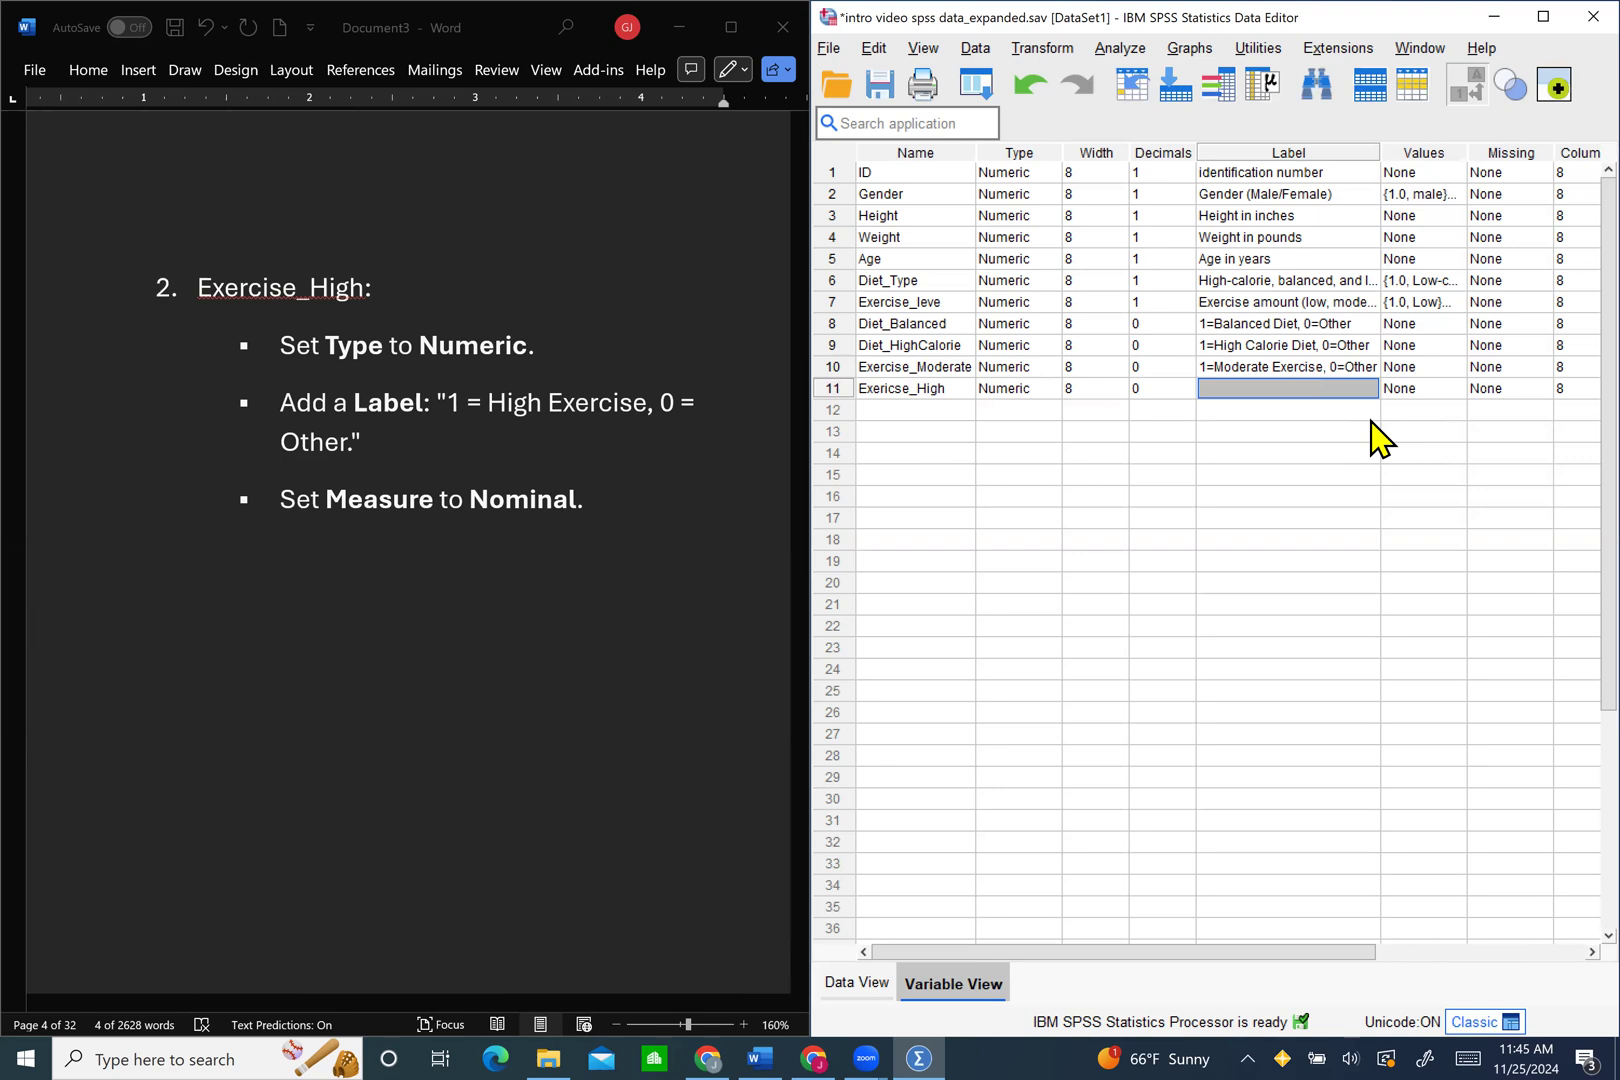
{"action": "type", "text": "1"}
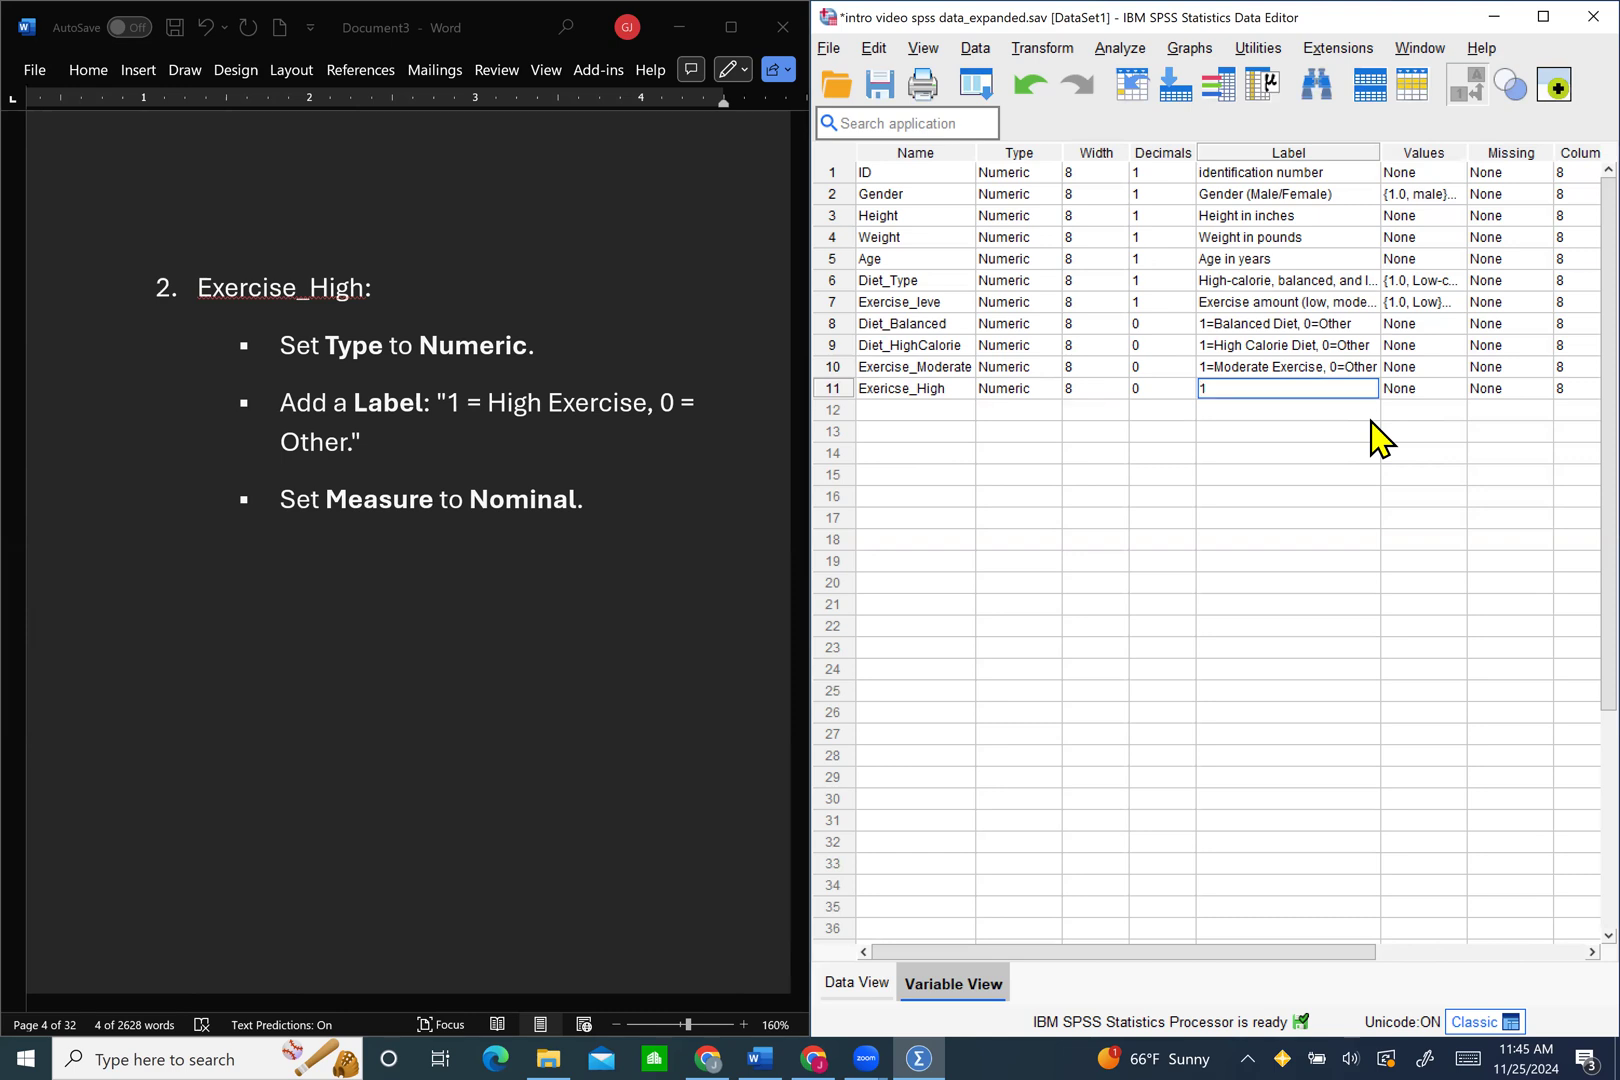
{"action": "type", "text": "=HIgh"}
{"action": "key", "text": "Escape"}
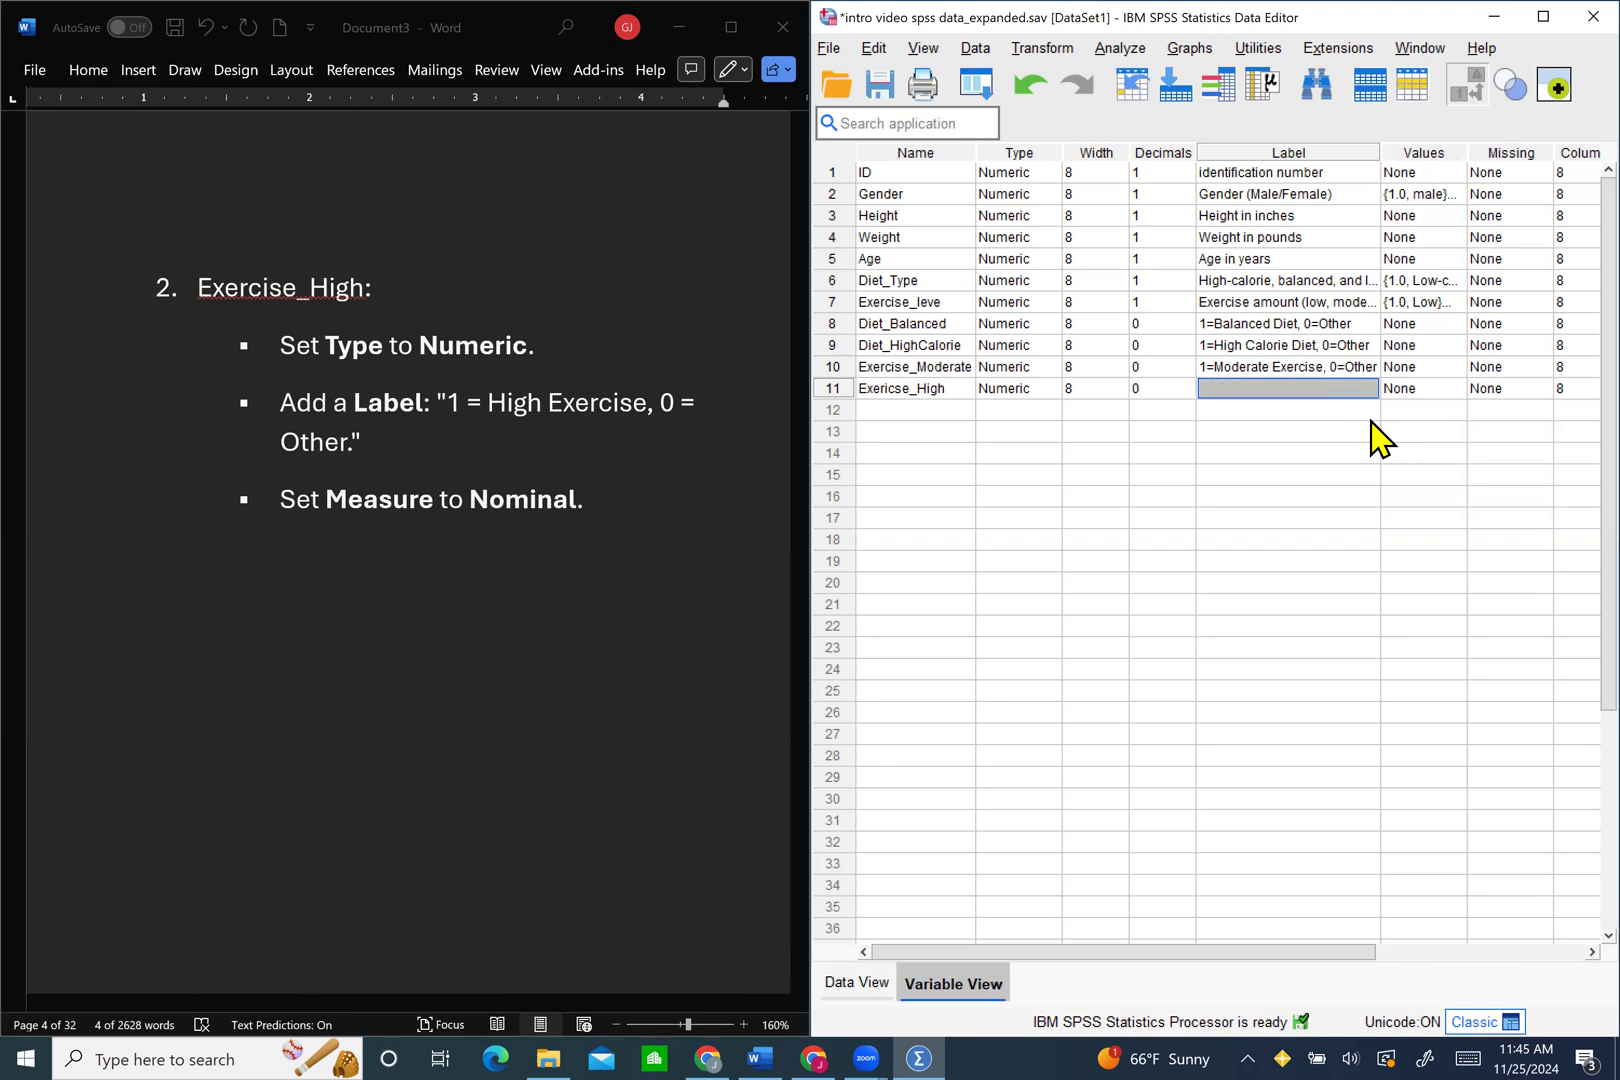
Step: Label the variable in row 11 "1=High Exercise, 0=Other" and set its measure to Nominal
{"action": "type", "text": "1"}
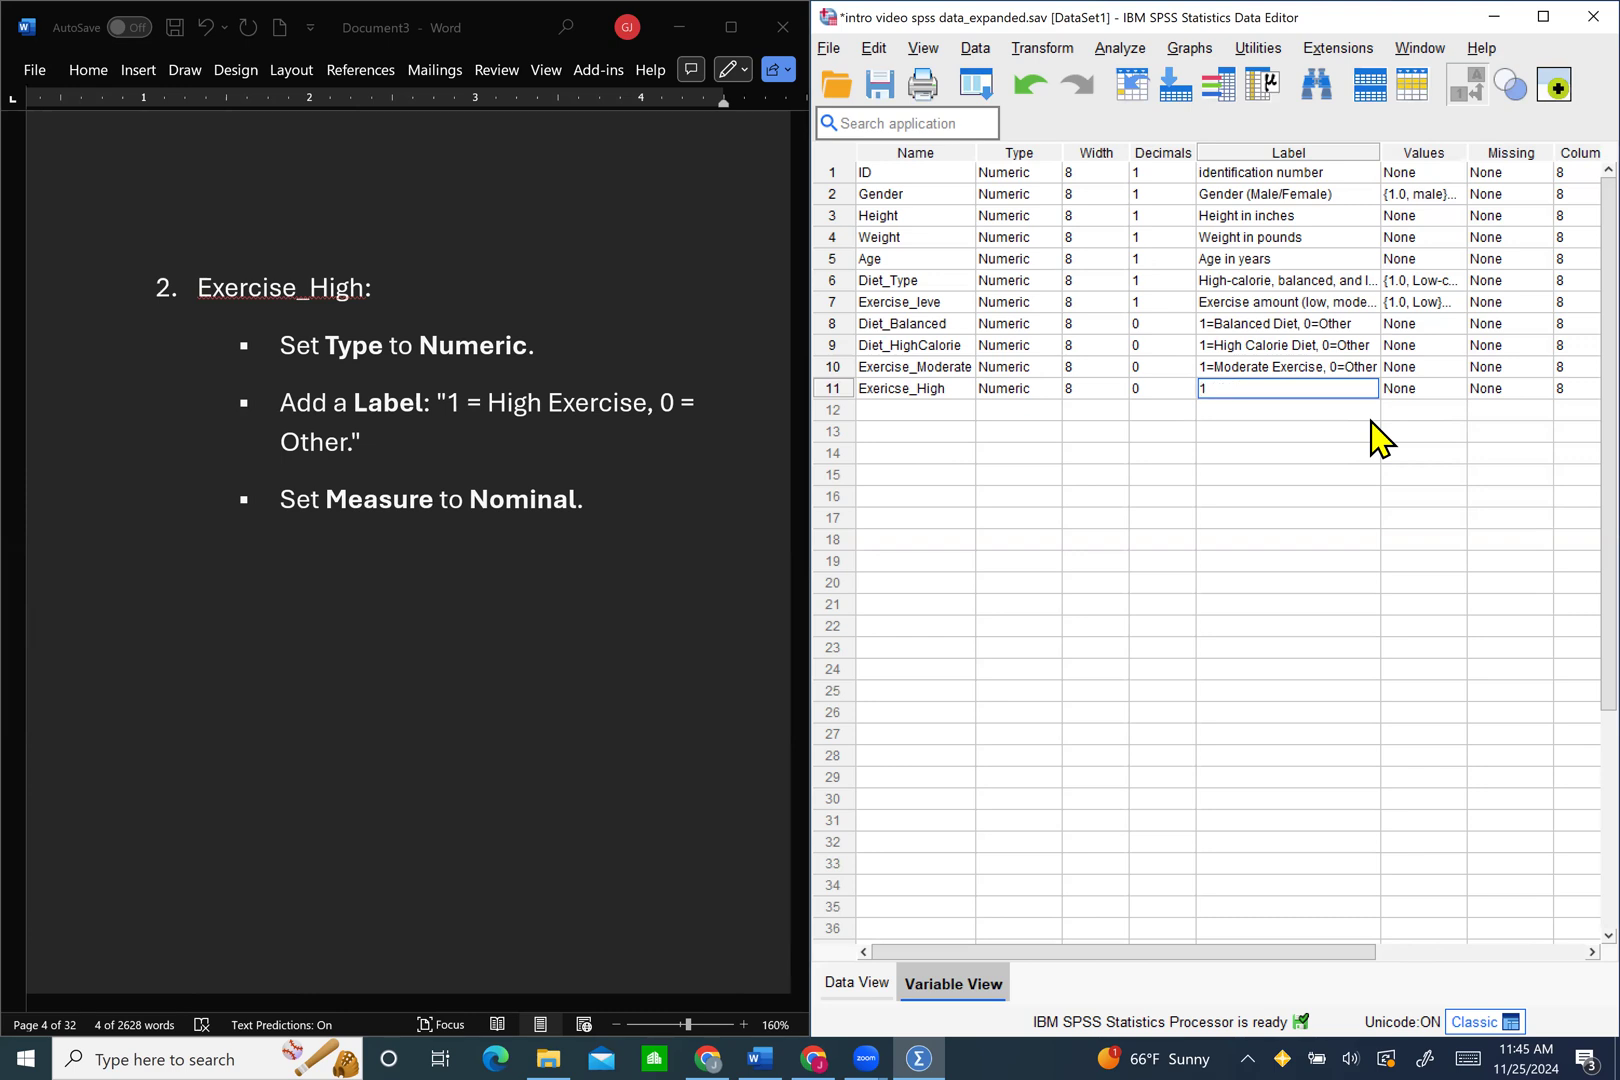
{"action": "type", "text": "=High Exercise, 0=Other"}
{"action": "scroll", "coordinate": [1371, 421], "scroll_direction": "right", "scroll_amount": 5}
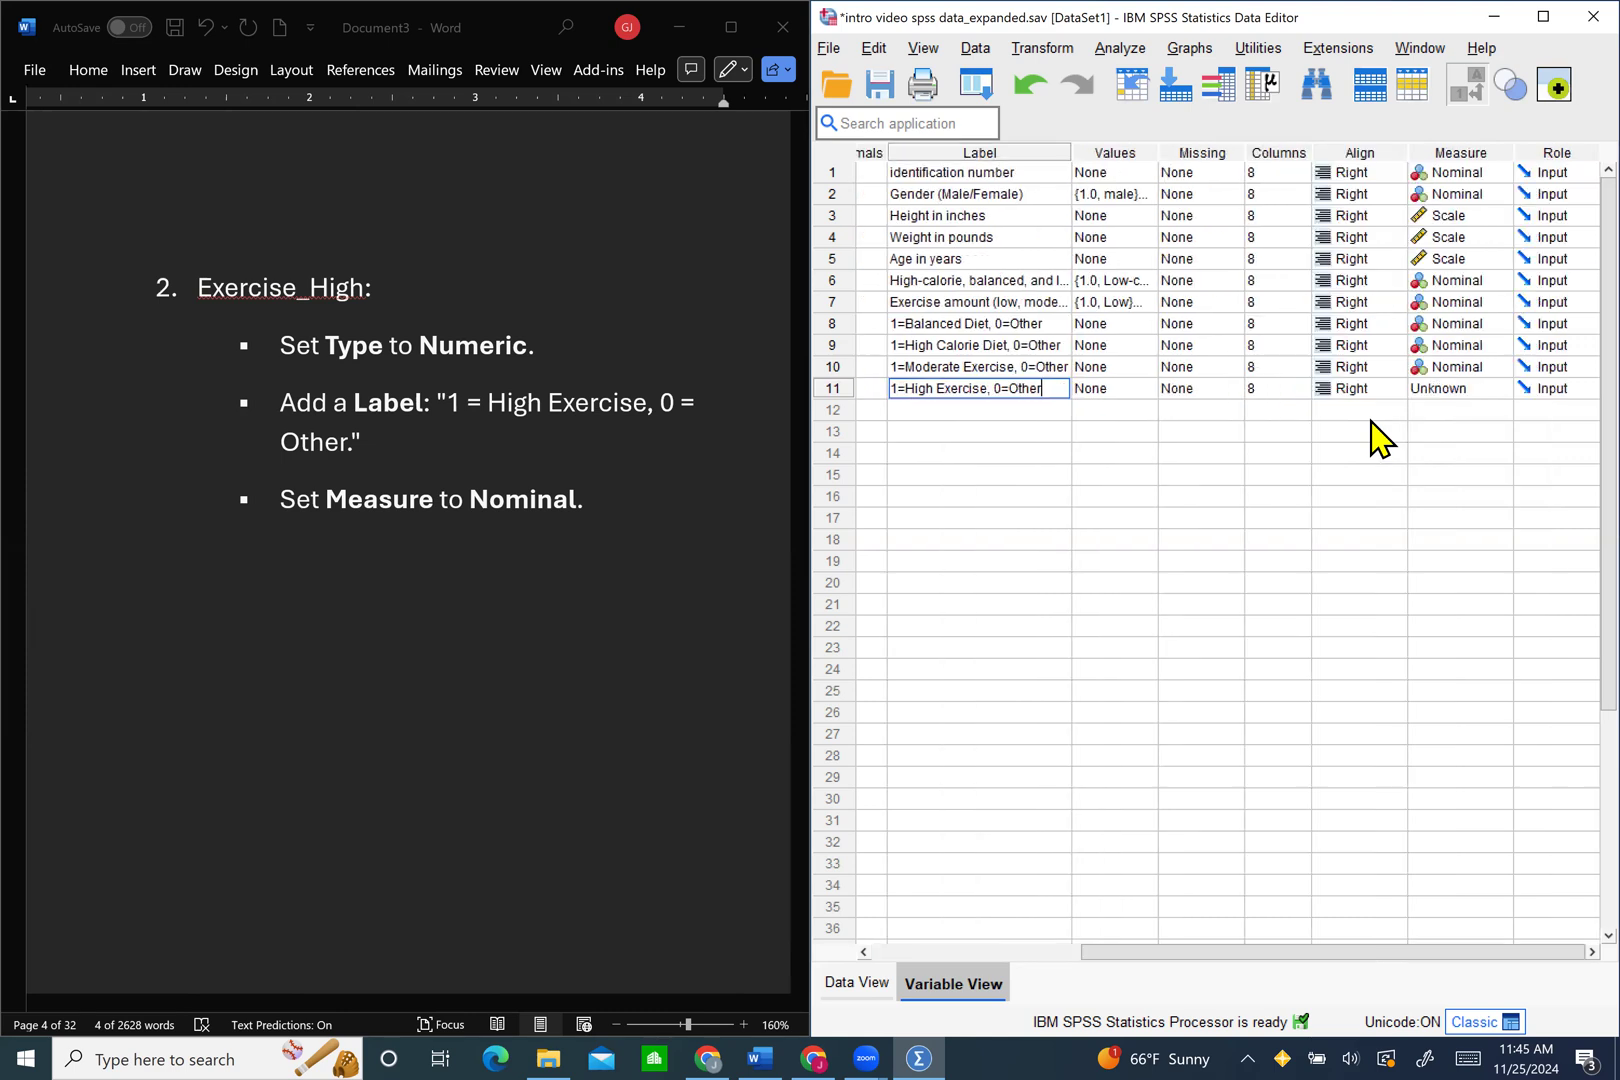
{"action": "left_click", "coordinate": [1434, 390]}
{"action": "left_click", "coordinate": [1442, 450]}
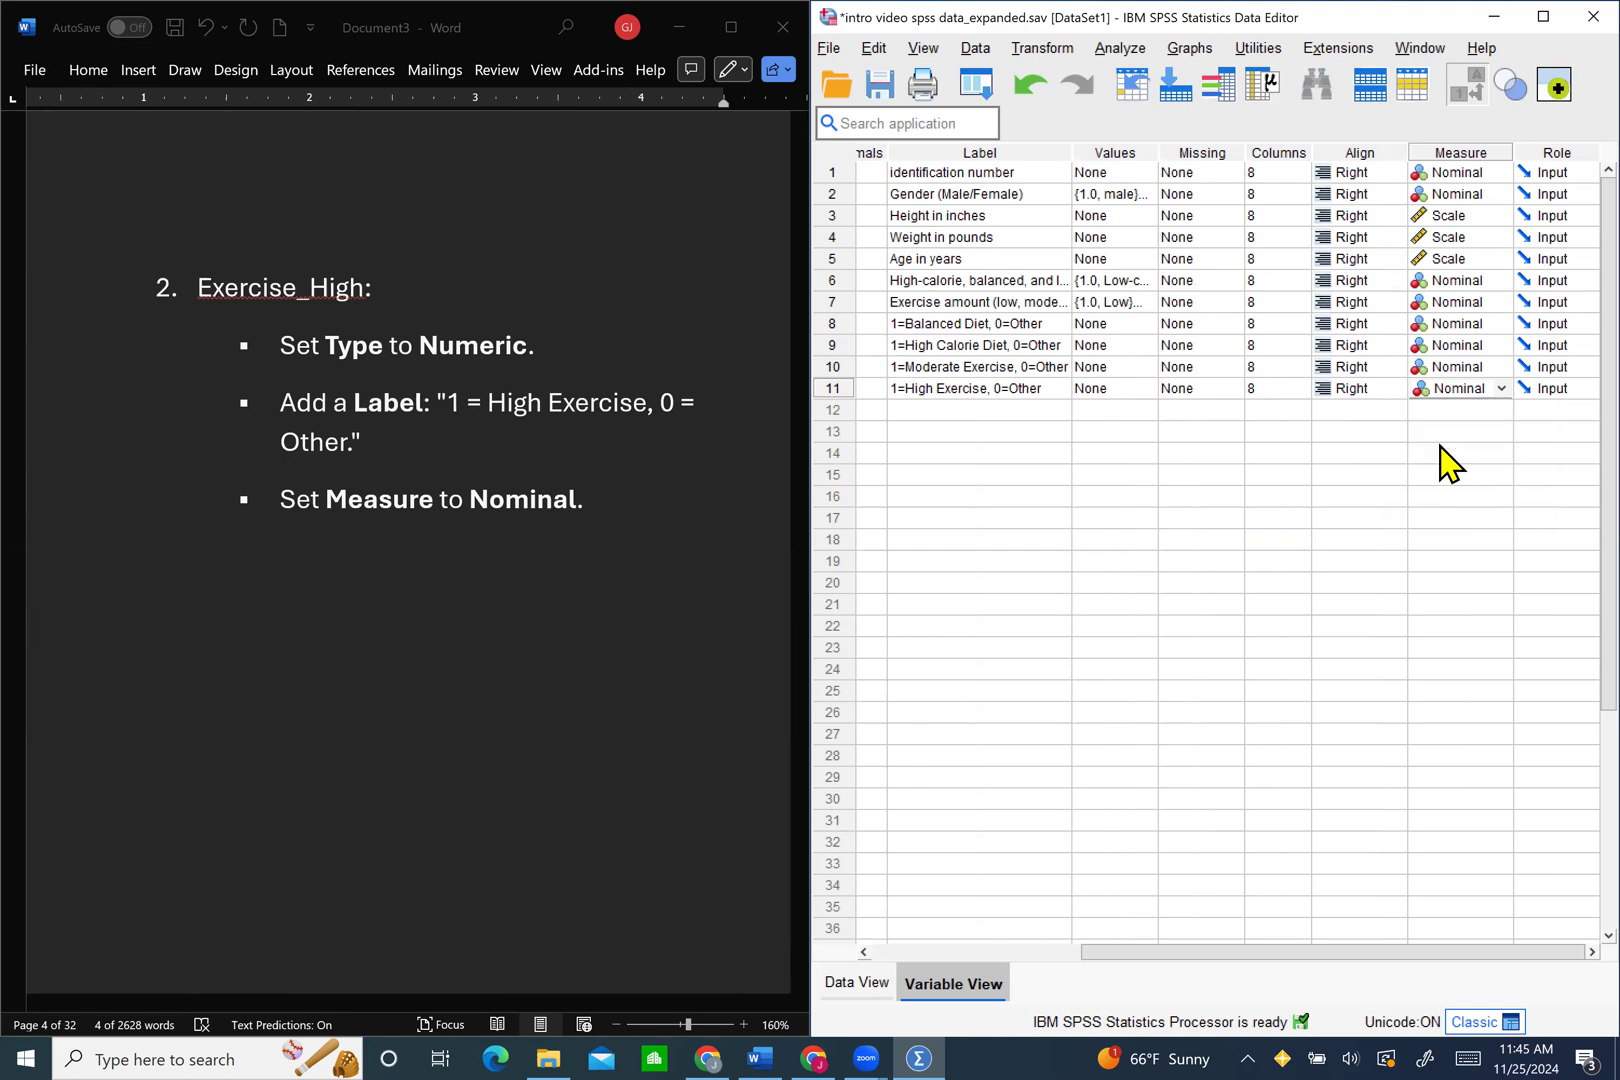
Step: Switch to the data grid and widen the Diet_Balanced, Diet_HighCalorie, Exercise_Moderate and Exericse_High columns so their names are easier to read
{"action": "scroll", "coordinate": [1310, 517], "scroll_direction": "left", "scroll_amount": 5}
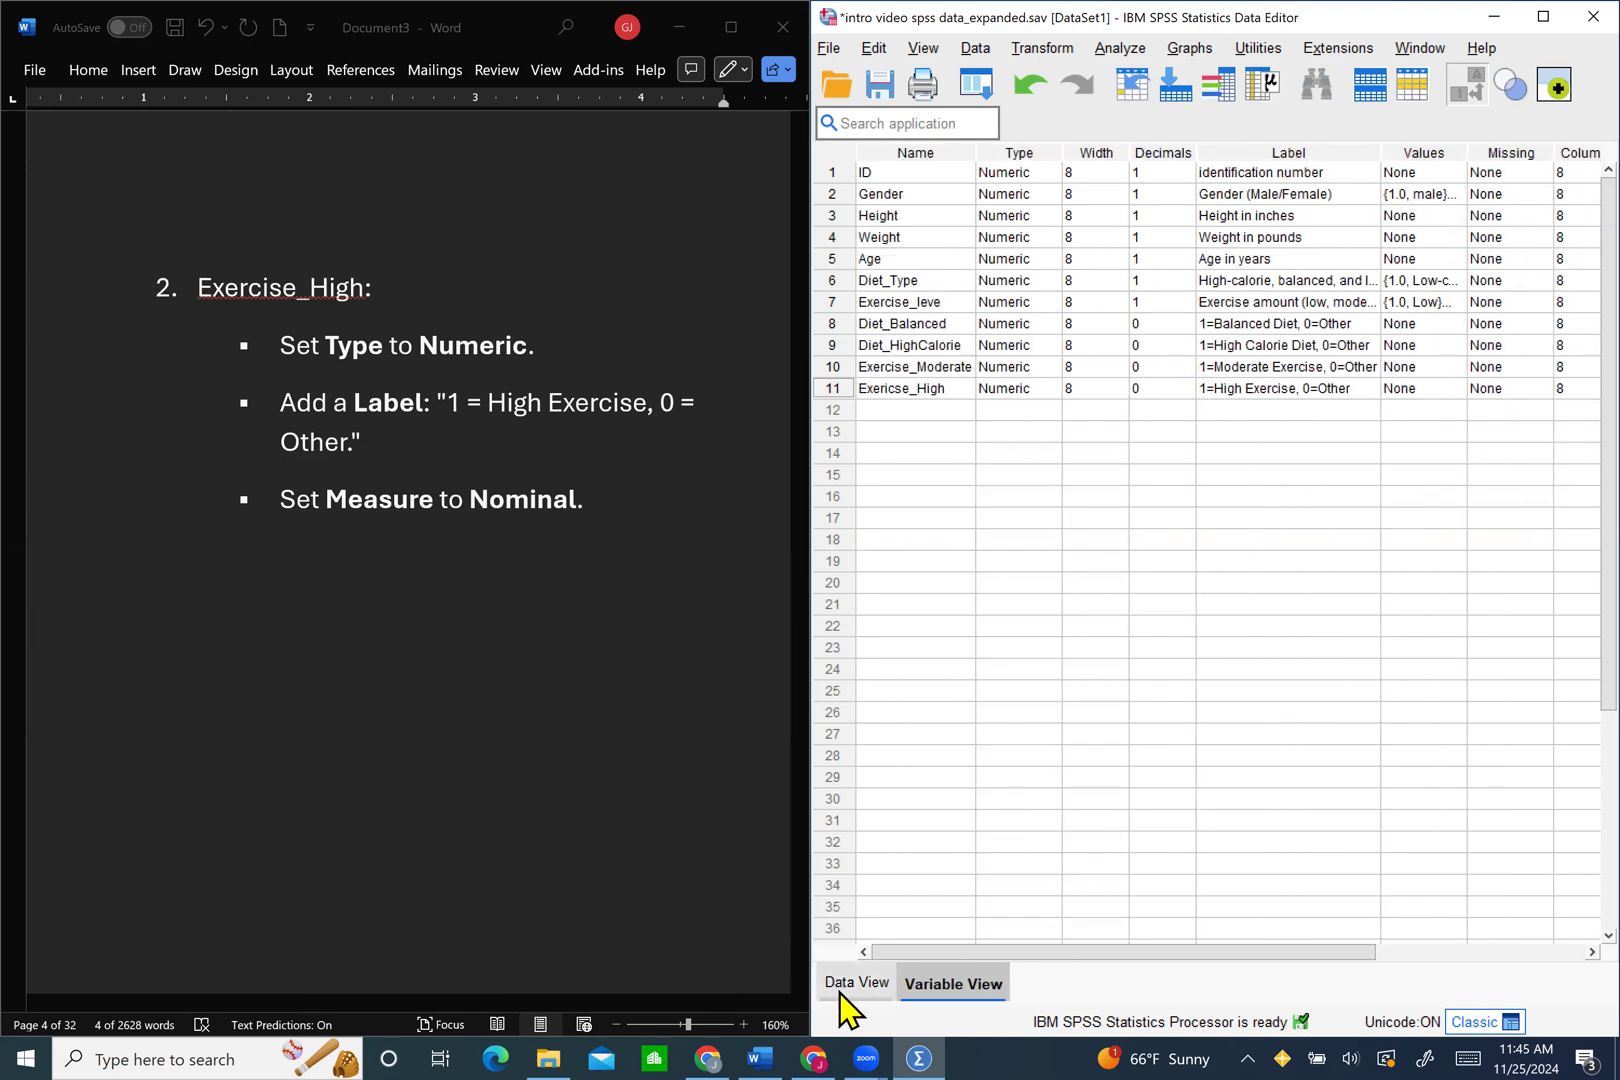
{"action": "left_click", "coordinate": [840, 984]}
{"action": "scroll", "coordinate": [1293, 586], "scroll_direction": "right", "scroll_amount": 4}
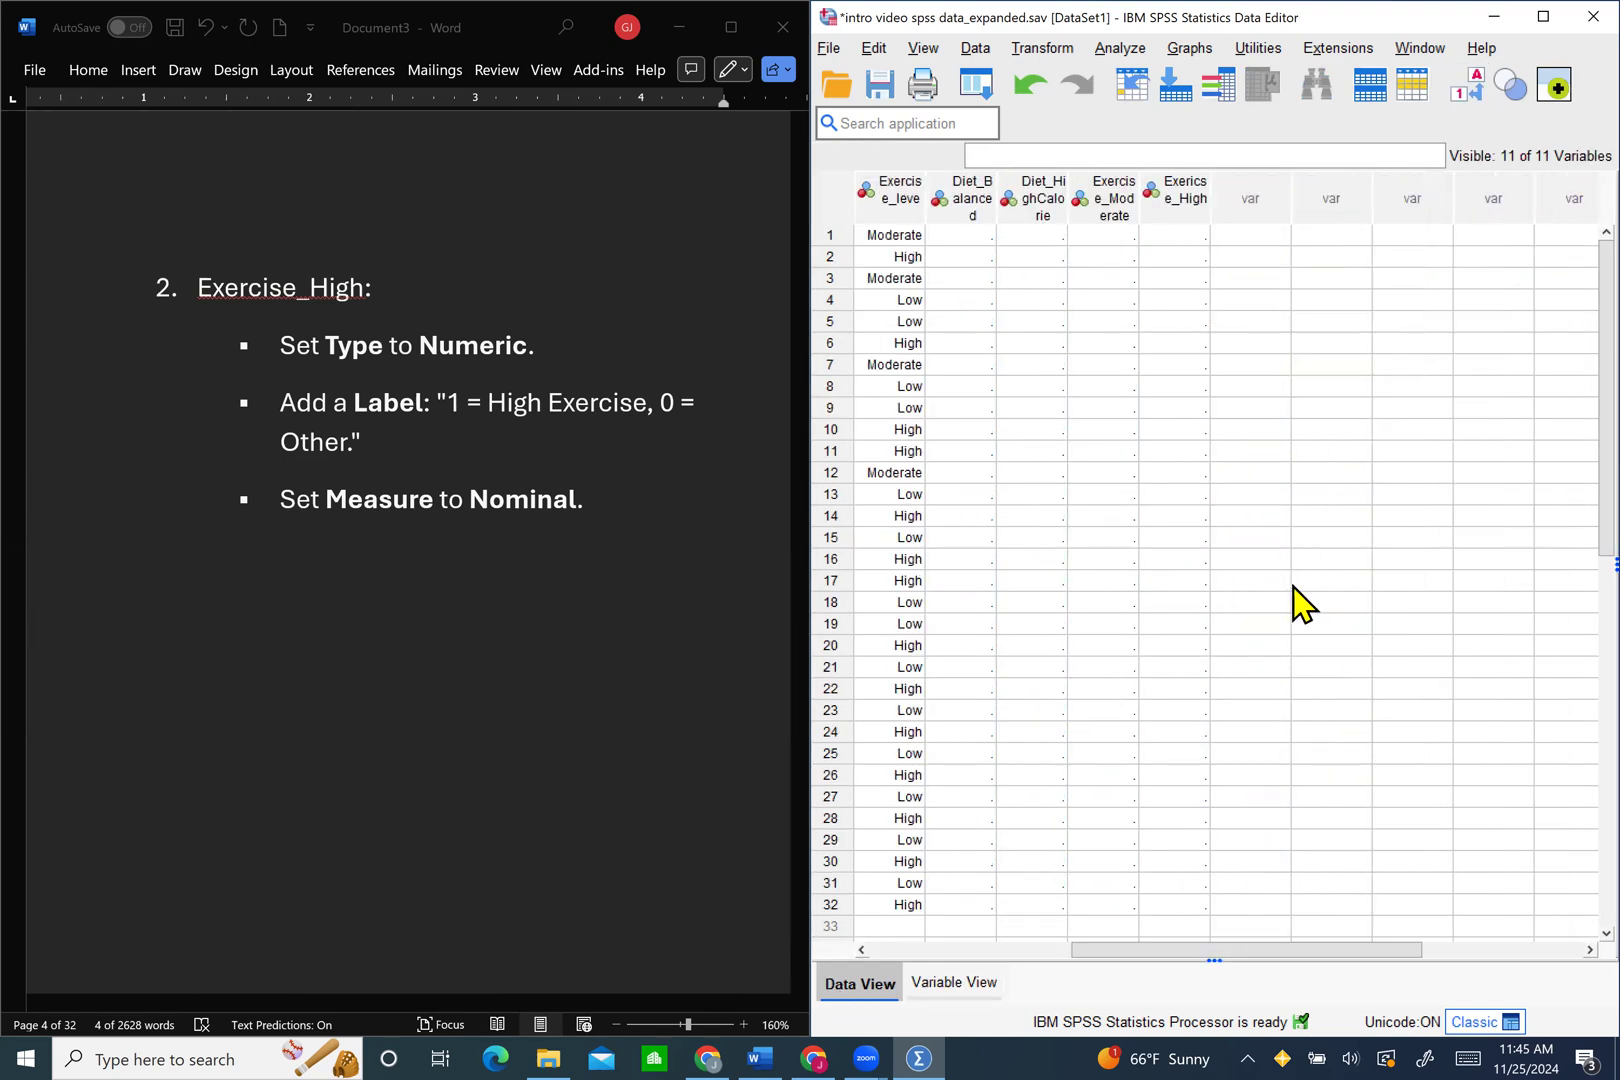
{"action": "scroll", "coordinate": [1293, 586], "scroll_direction": "left", "scroll_amount": 2}
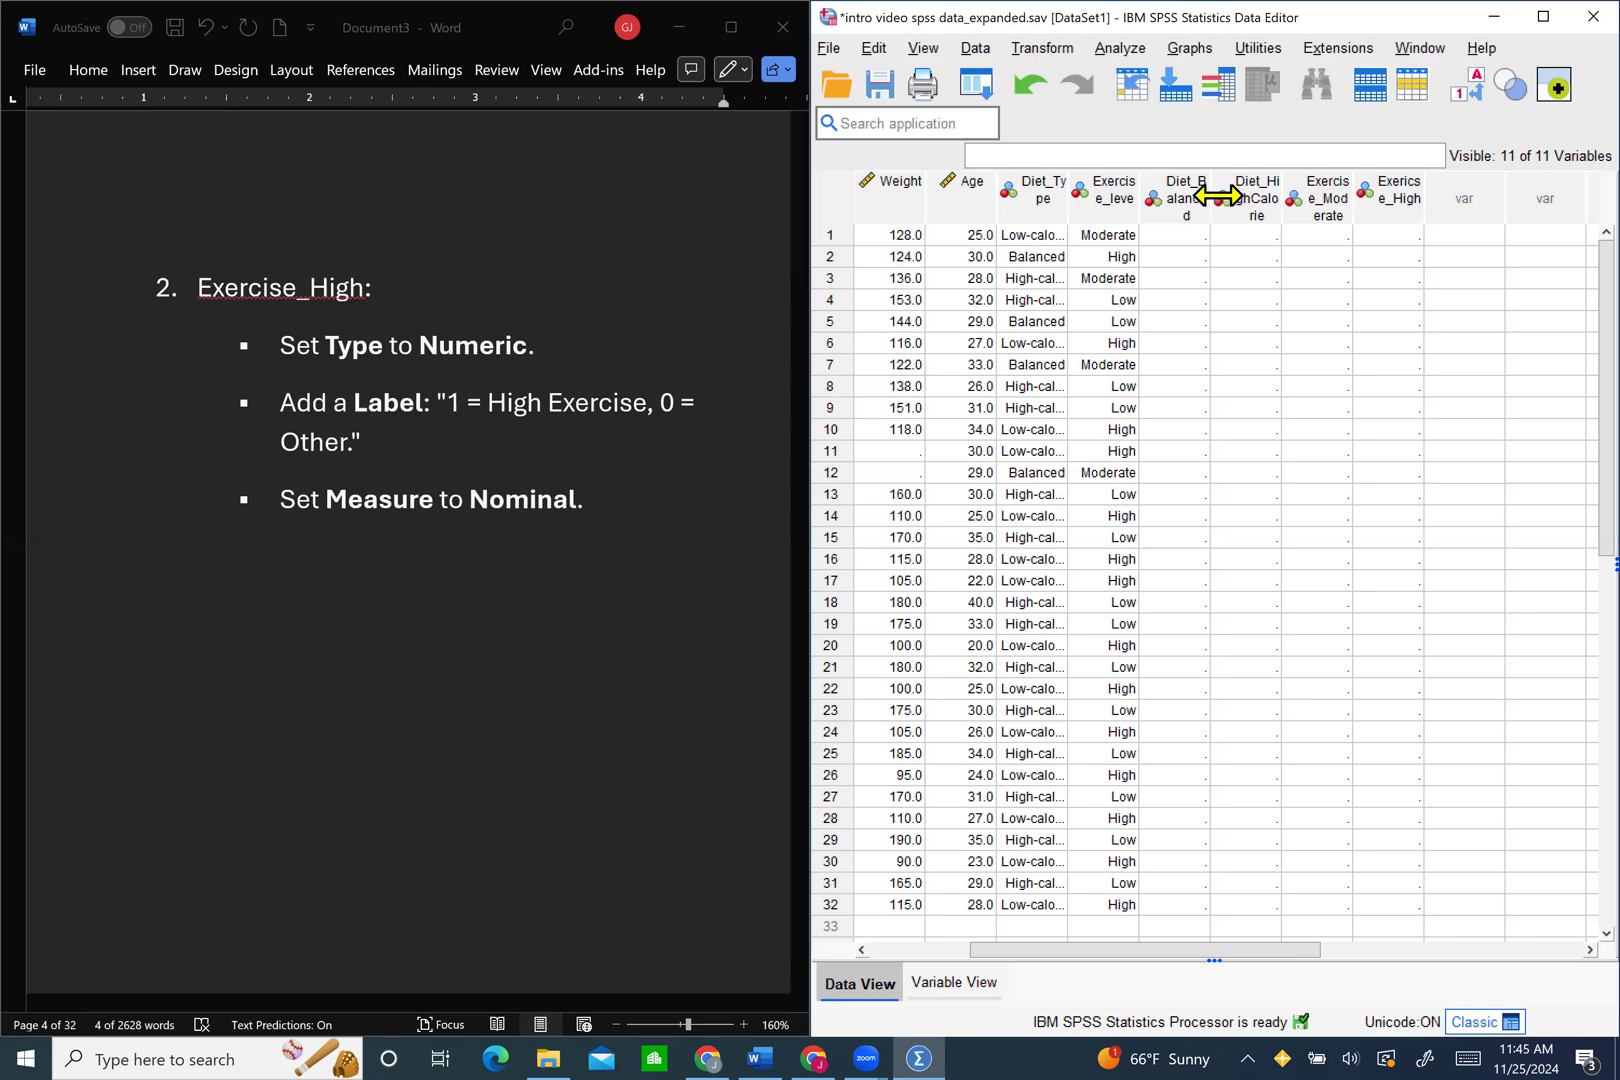
{"action": "left_click_drag", "start_coordinate": [1207, 194], "coordinate": [1222, 194]}
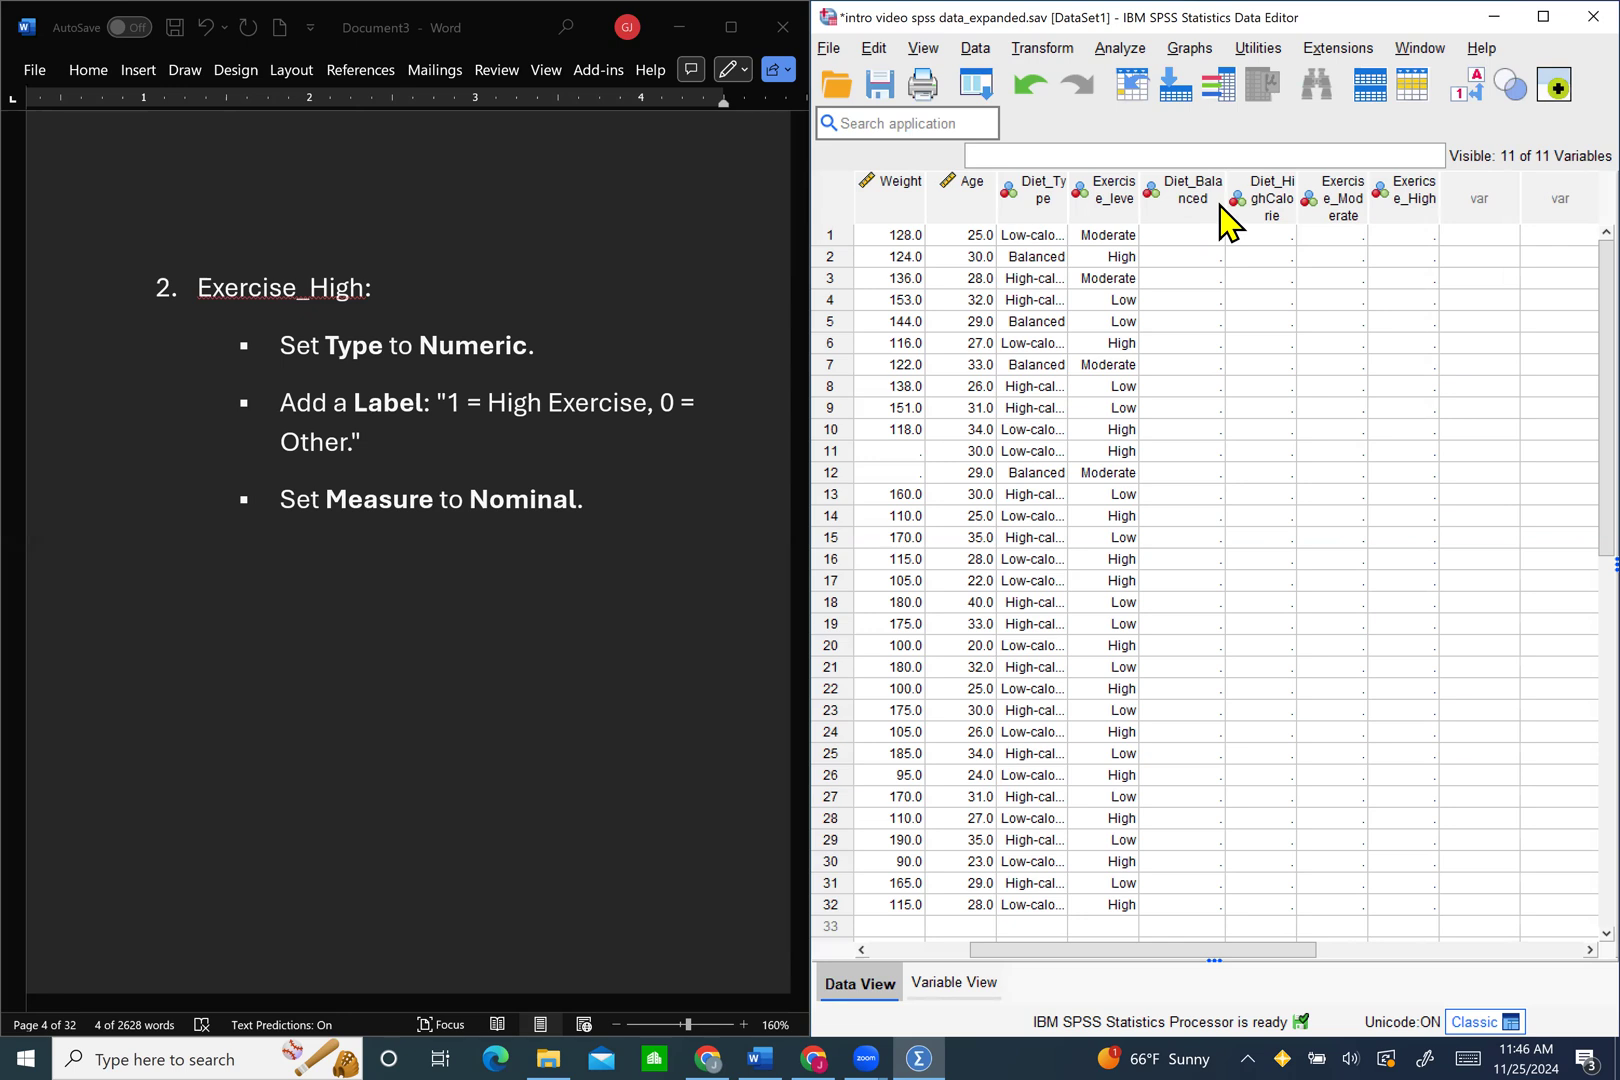
{"action": "left_click_drag", "start_coordinate": [1226, 212], "coordinate": [1261, 218]}
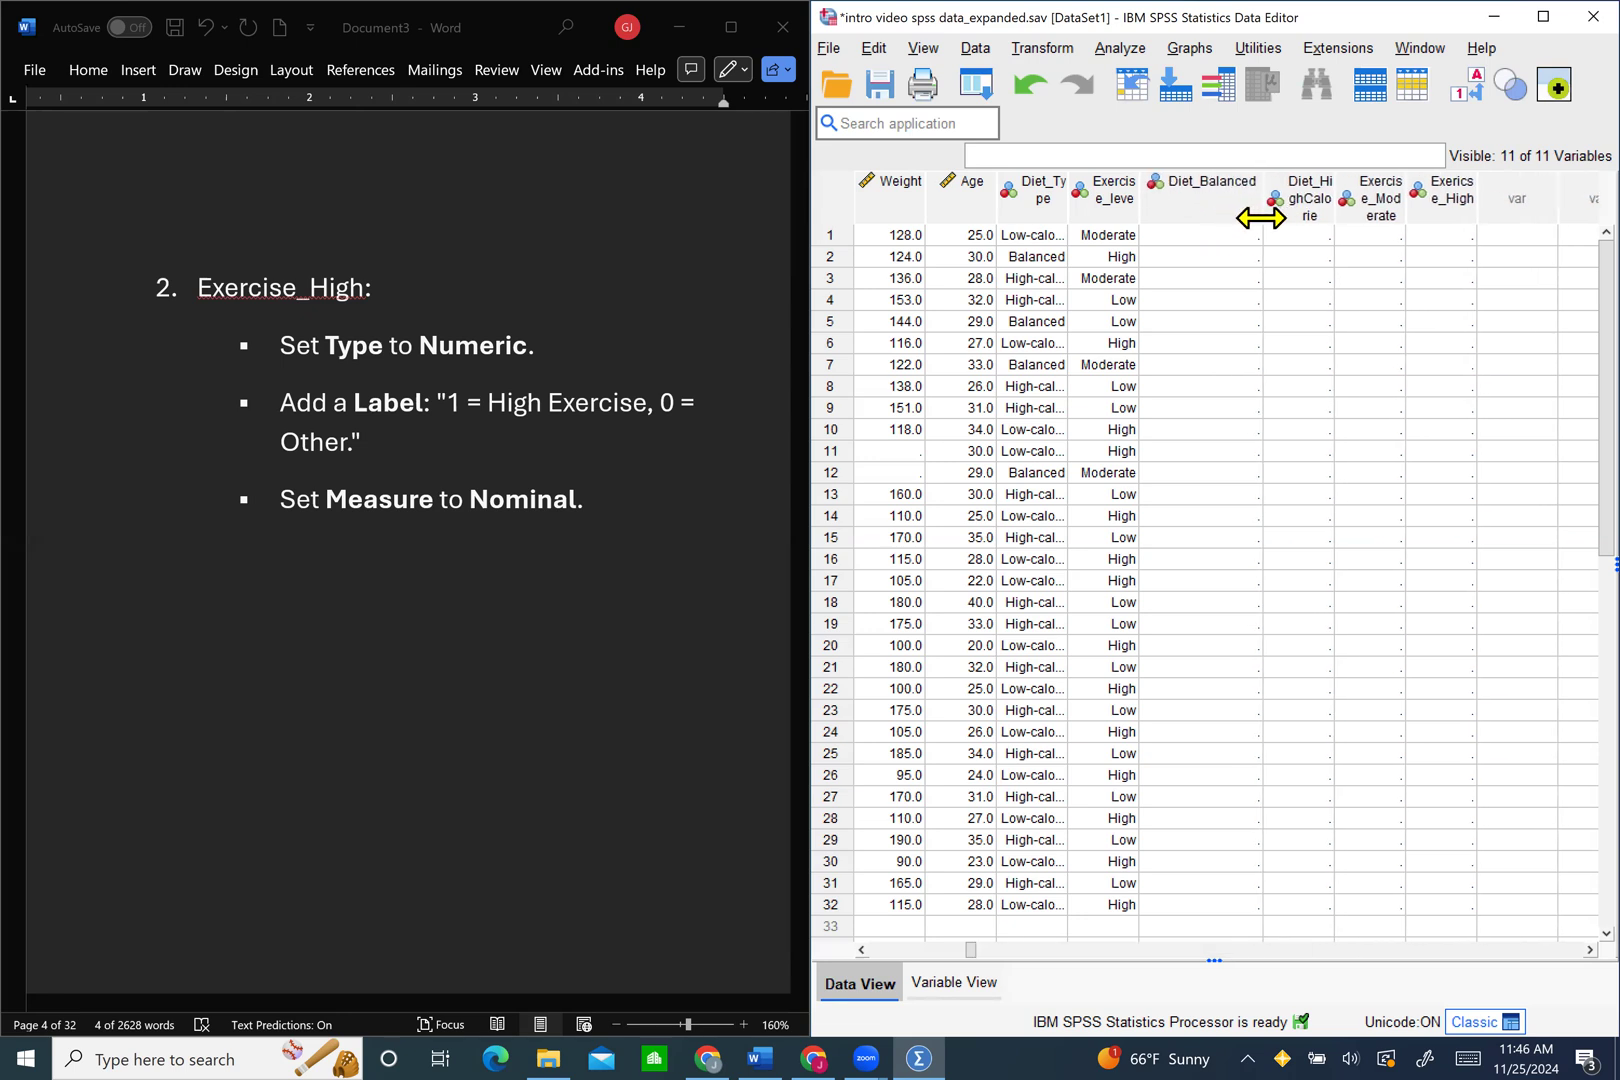
{"action": "left_click_drag", "start_coordinate": [1352, 198], "coordinate": [1443, 232]}
{"action": "left_click_drag", "start_coordinate": [1521, 190], "coordinate": [1524, 190]}
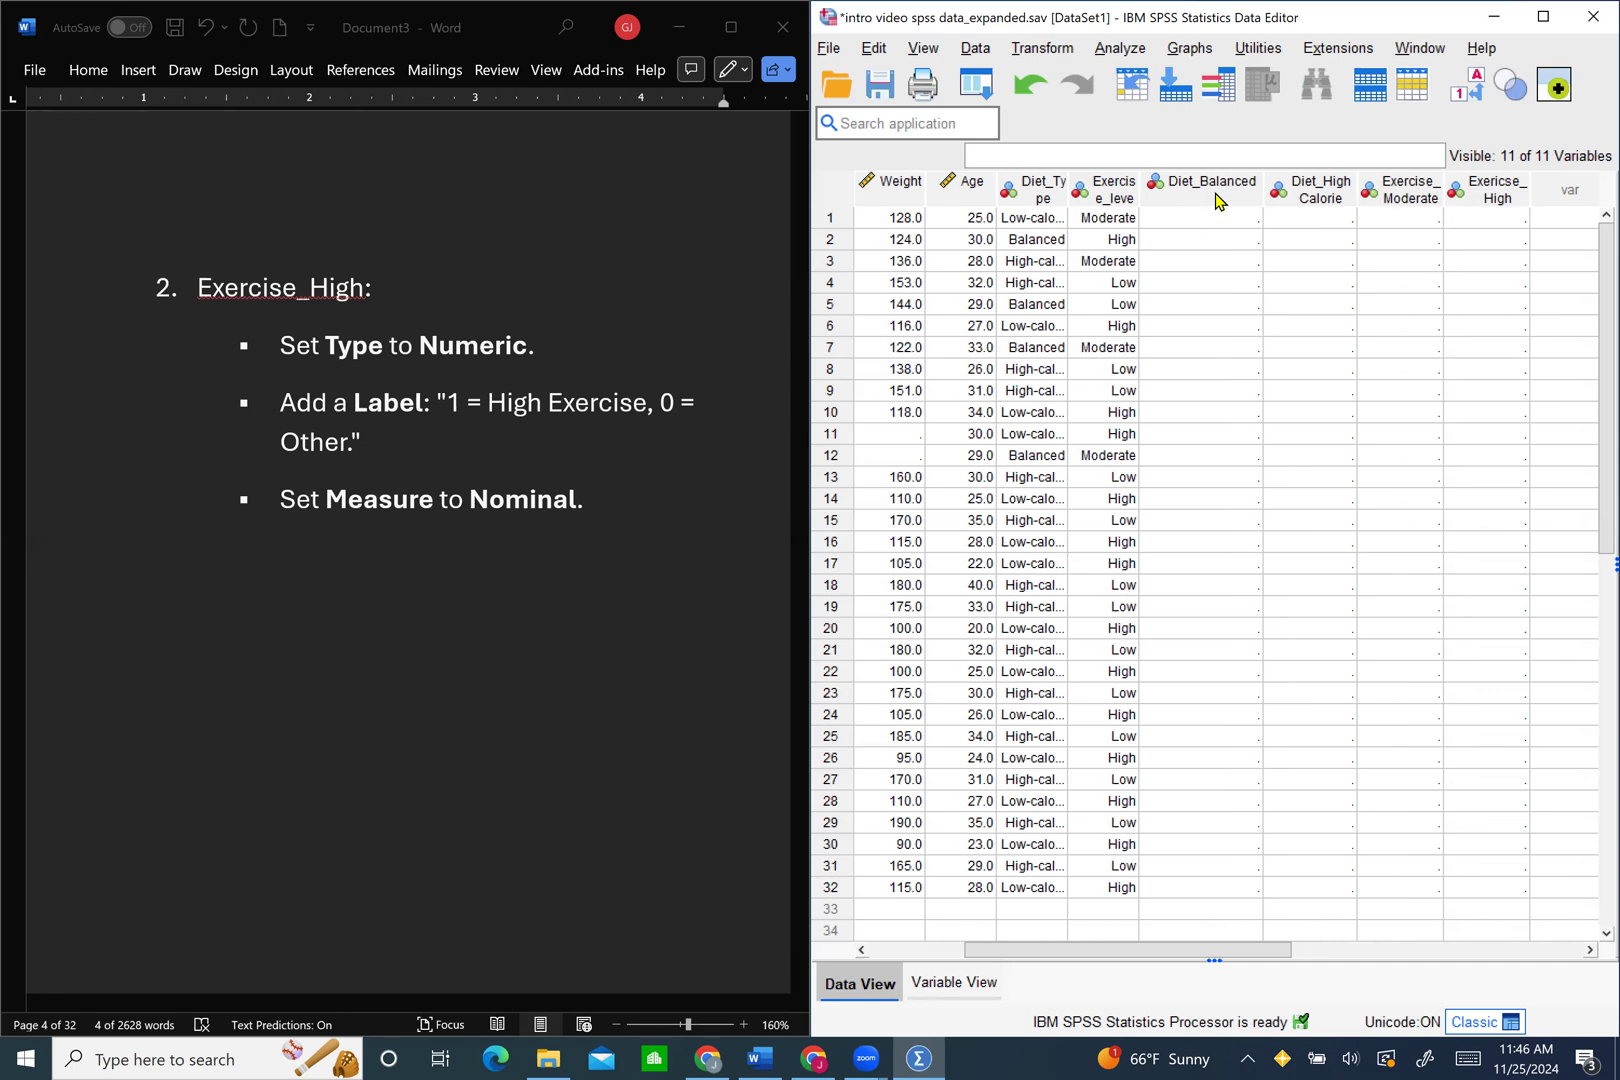
{"action": "mouse_move", "coordinate": [1485, 205]}
Step: Following section 4 of the notes, enter 1 in Diet_Balanced for the balanced-diet participant in row 2
{"action": "scroll", "coordinate": [418, 623], "scroll_direction": "down", "scroll_amount": 10}
{"action": "scroll", "coordinate": [416, 618], "scroll_direction": "down", "scroll_amount": 5}
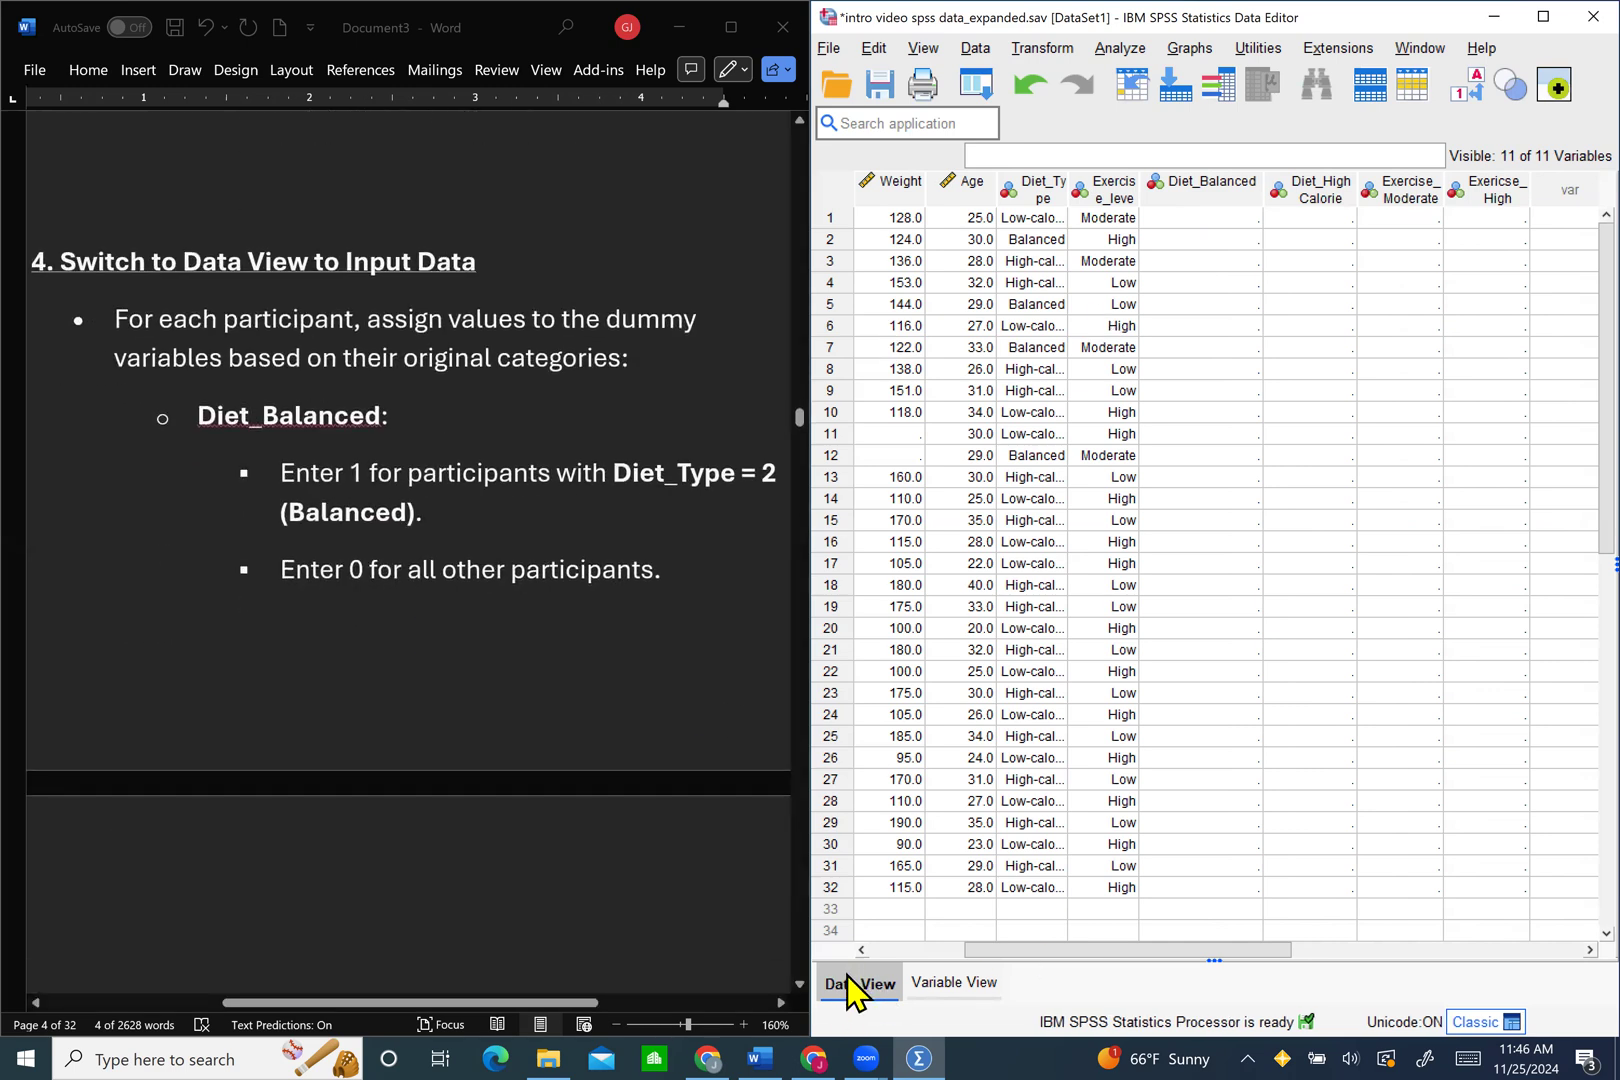
{"action": "left_click", "coordinate": [996, 988]}
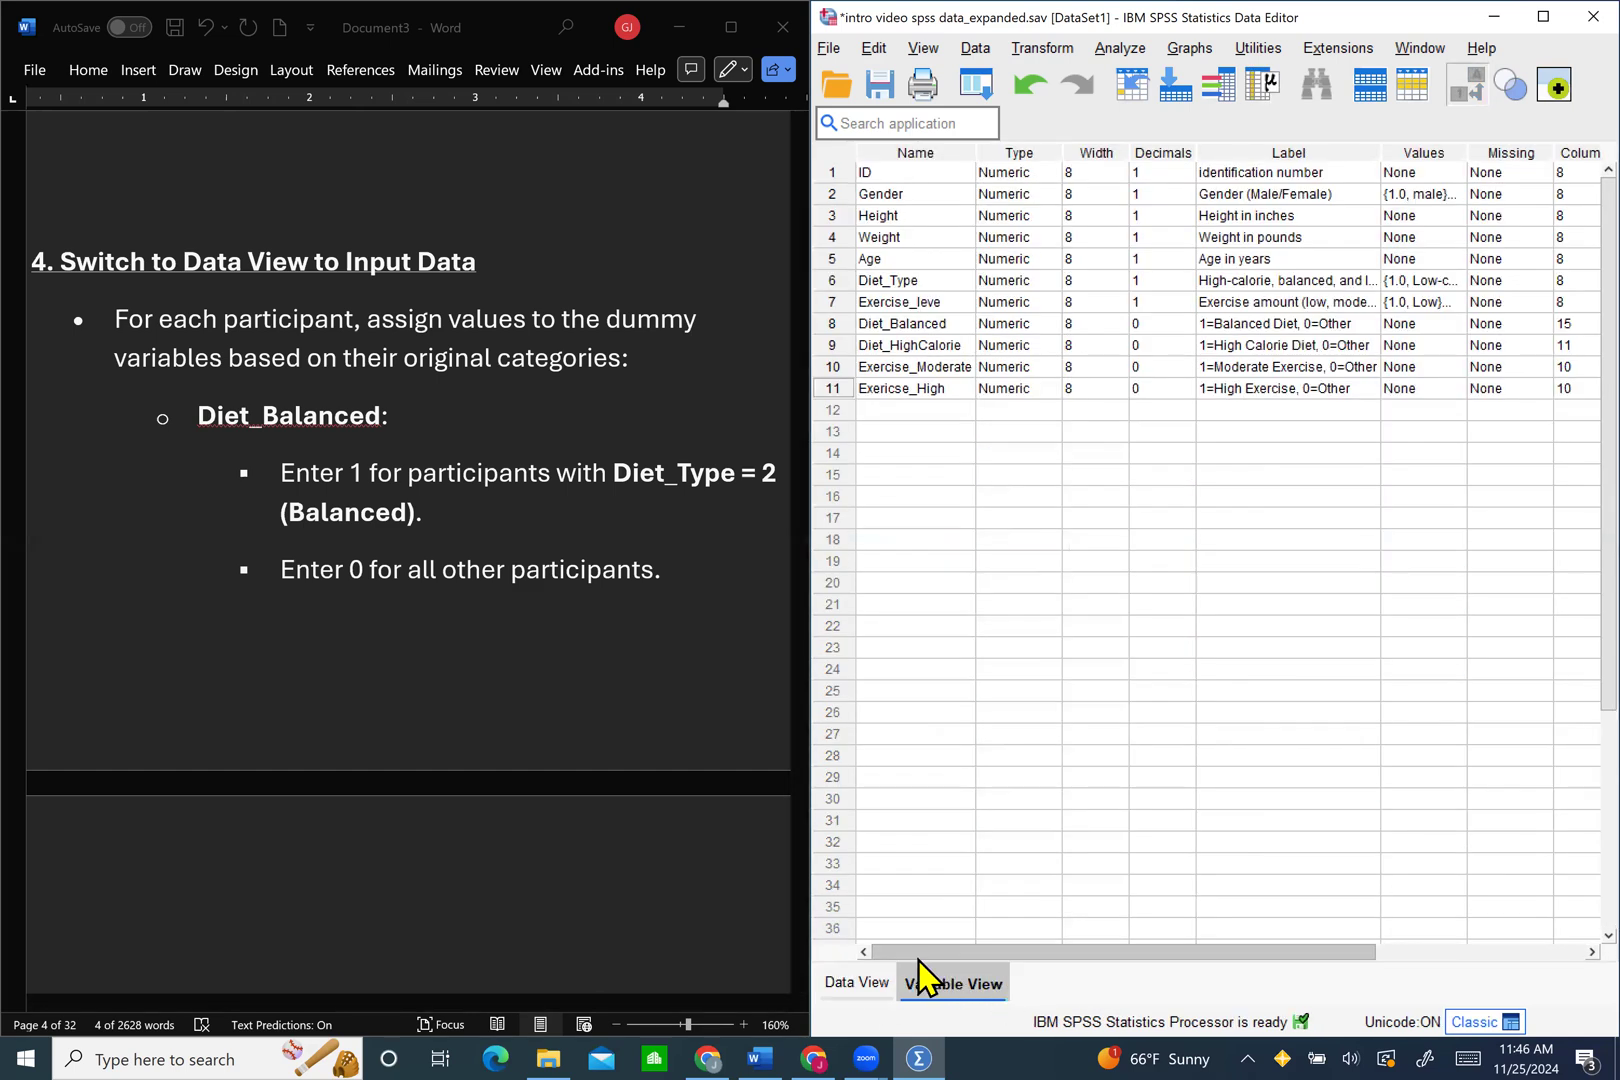
{"action": "left_click", "coordinate": [868, 986]}
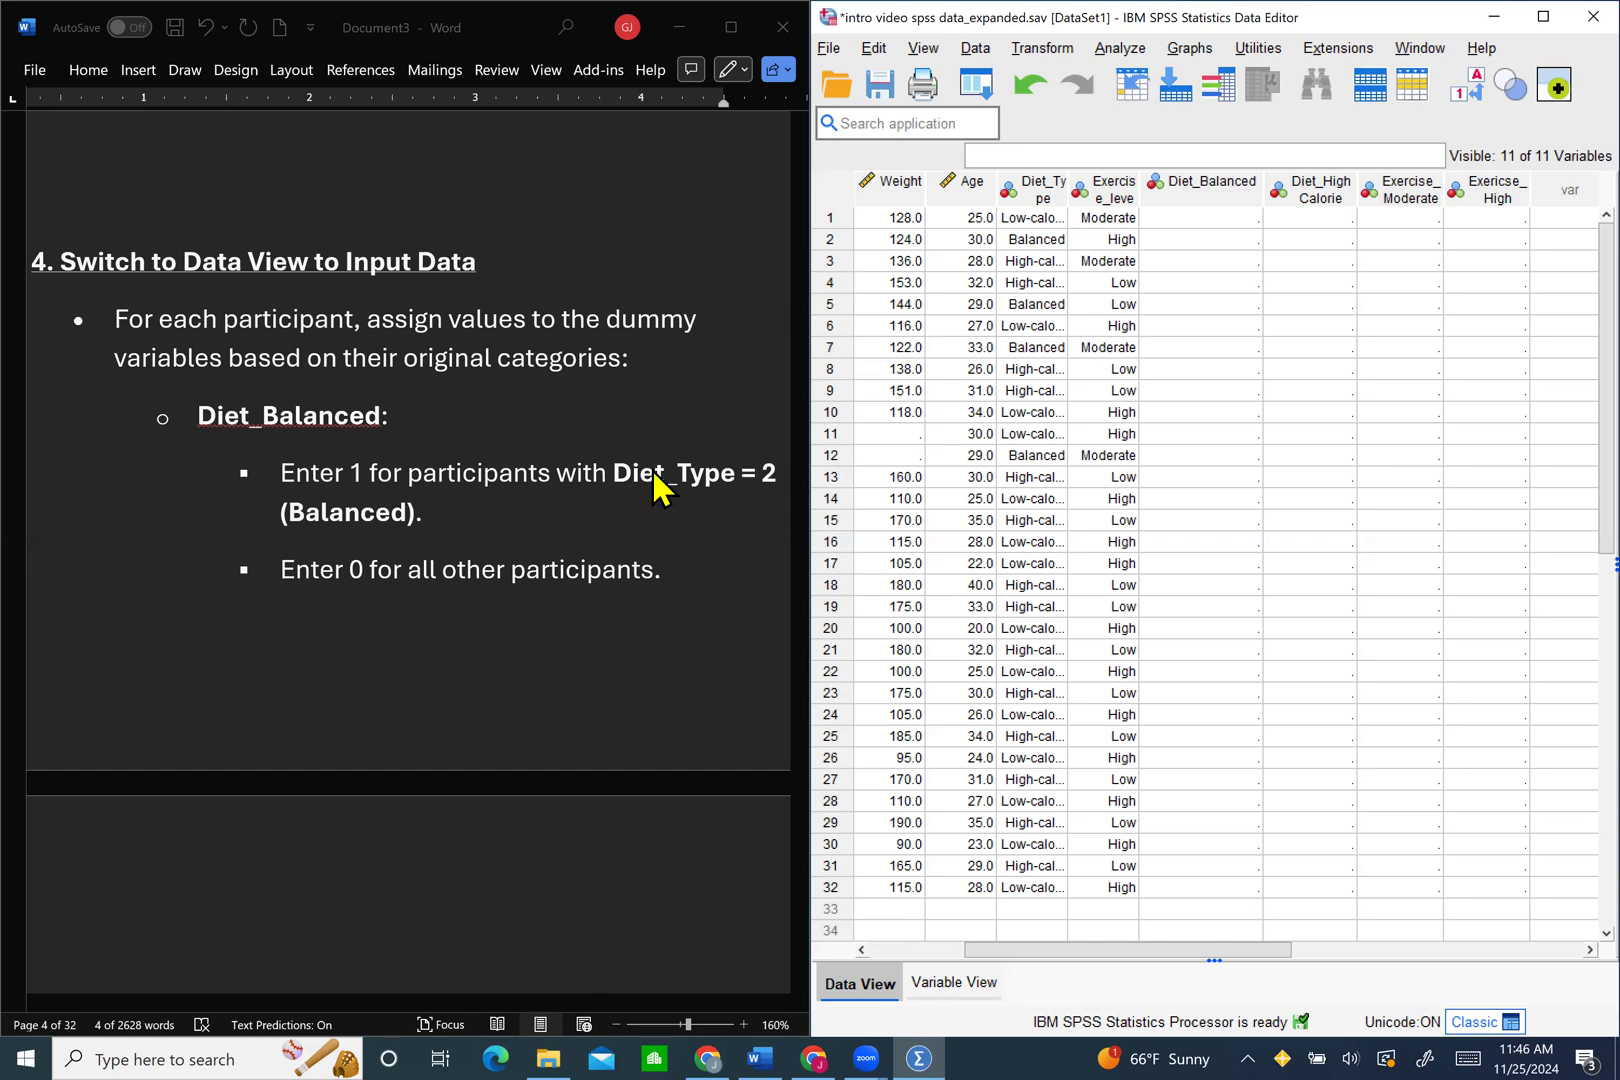
{"action": "scroll", "coordinate": [657, 487], "scroll_direction": "right", "scroll_amount": 1}
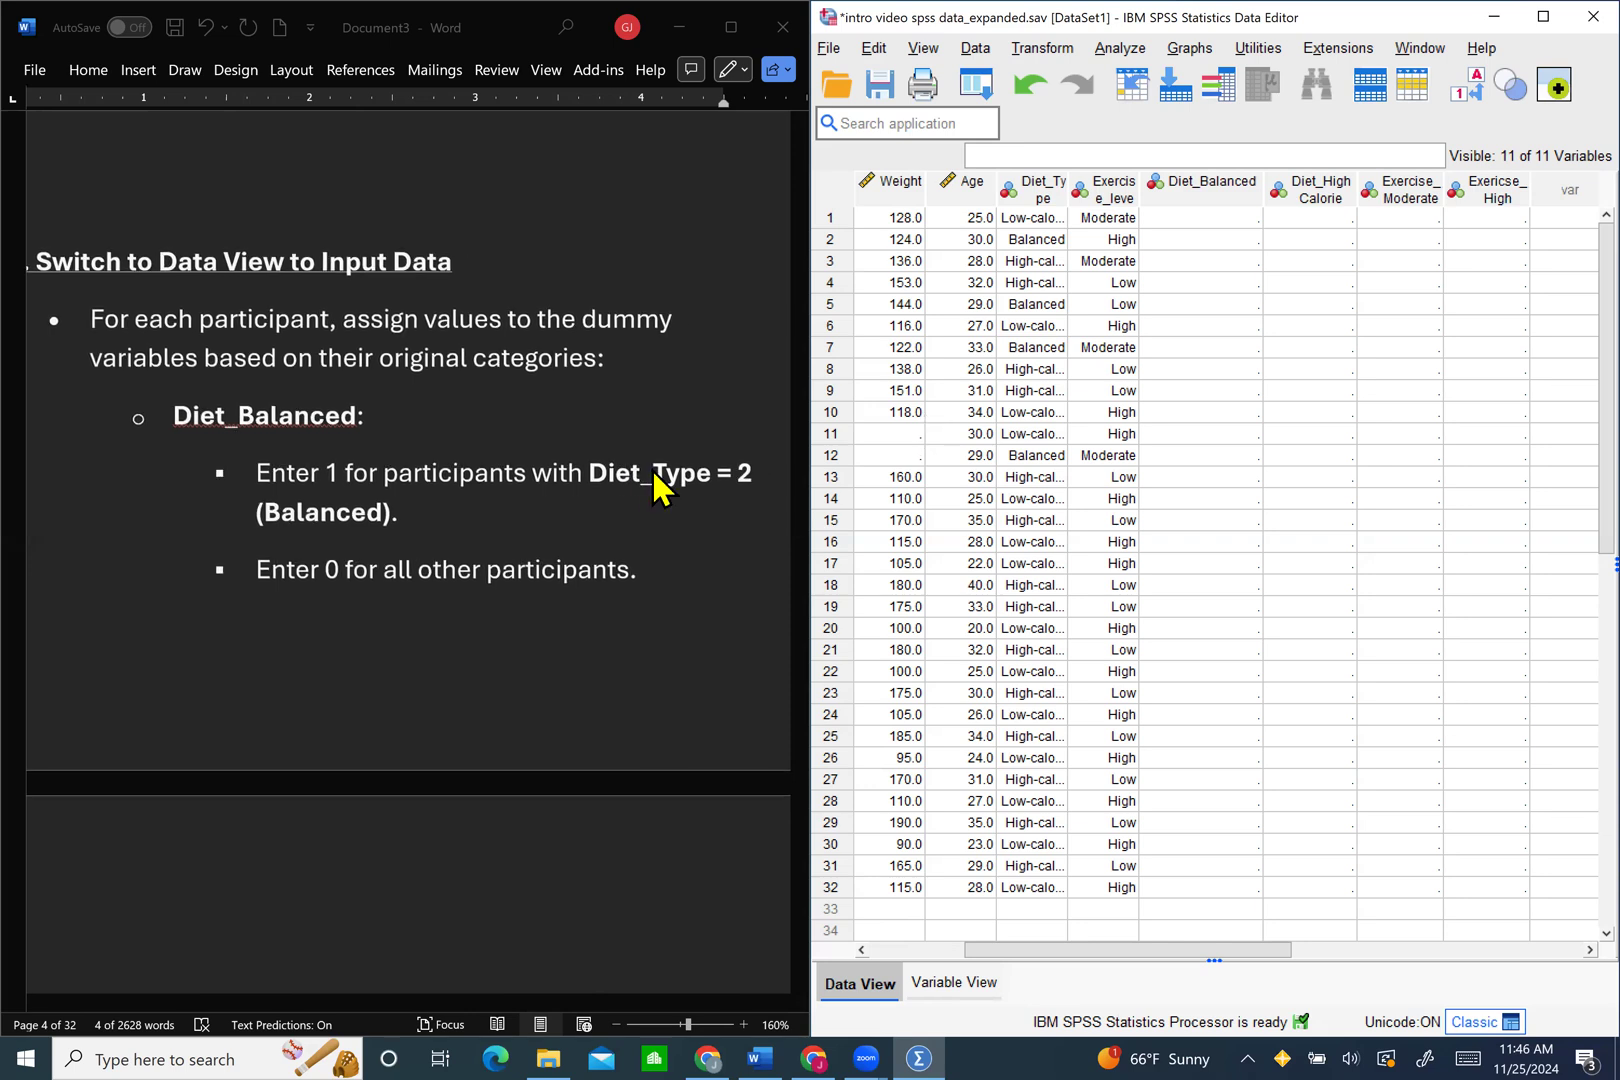
{"action": "scroll", "coordinate": [640, 571], "scroll_direction": "down", "scroll_amount": 1}
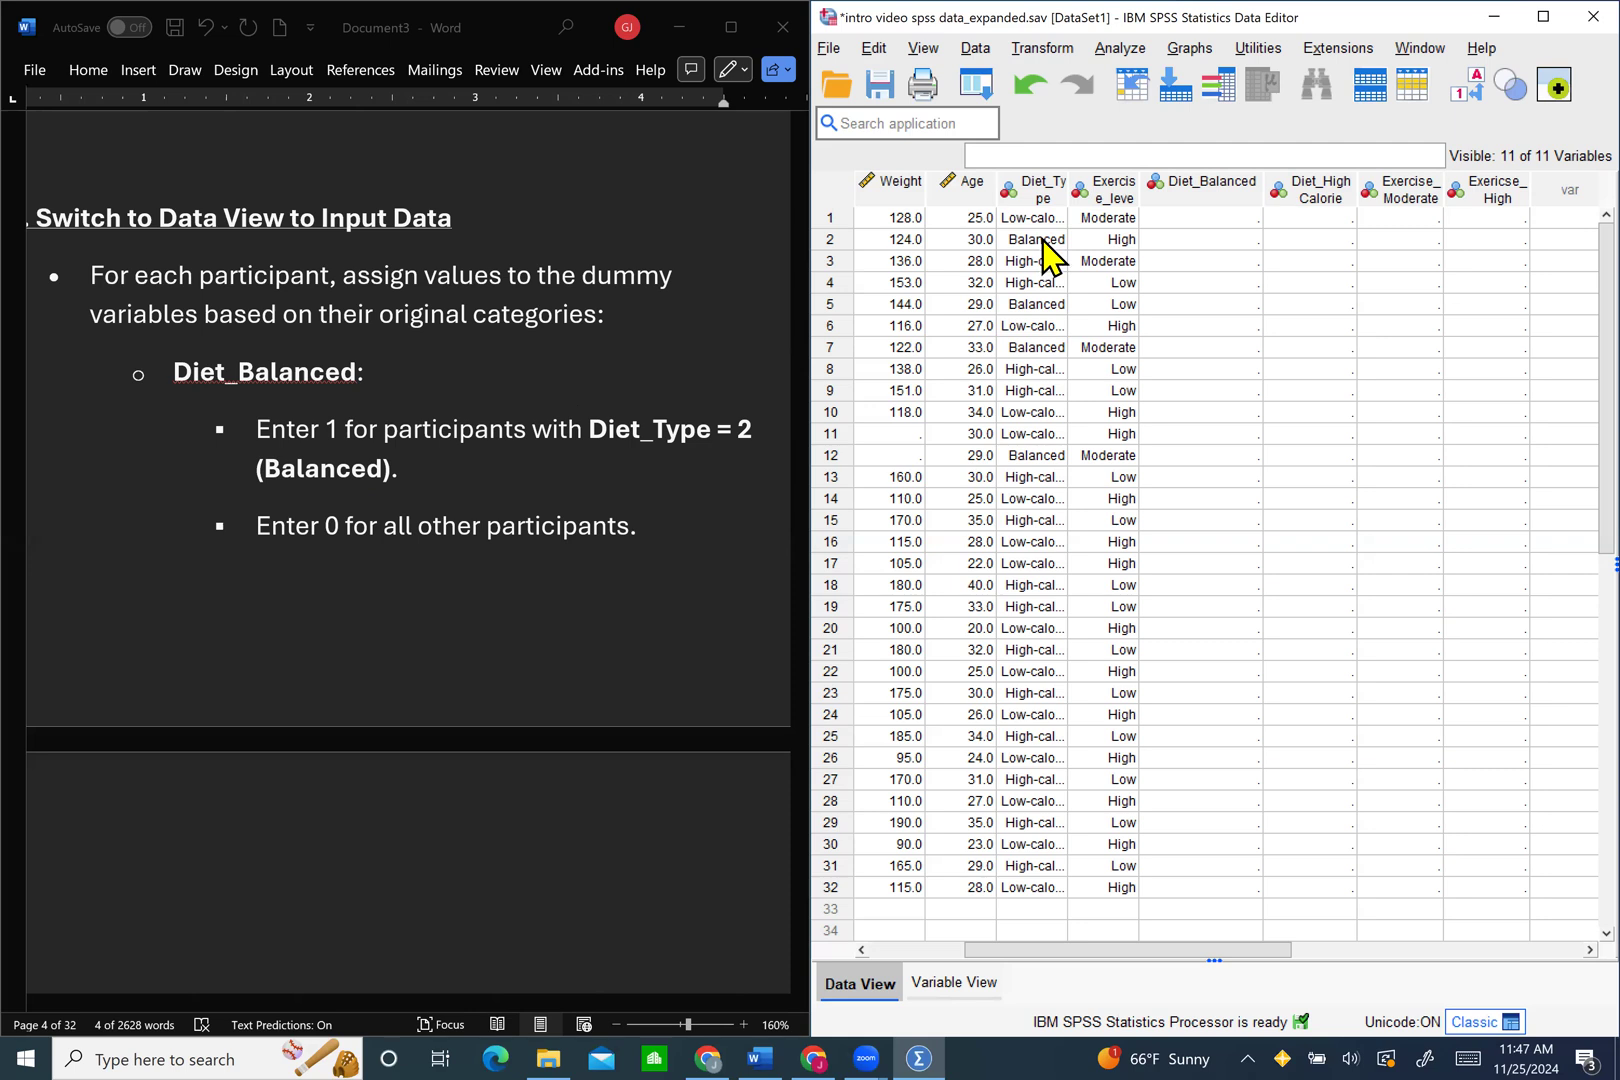
{"action": "left_click", "coordinate": [1038, 240]}
{"action": "left_click", "coordinate": [1185, 240]}
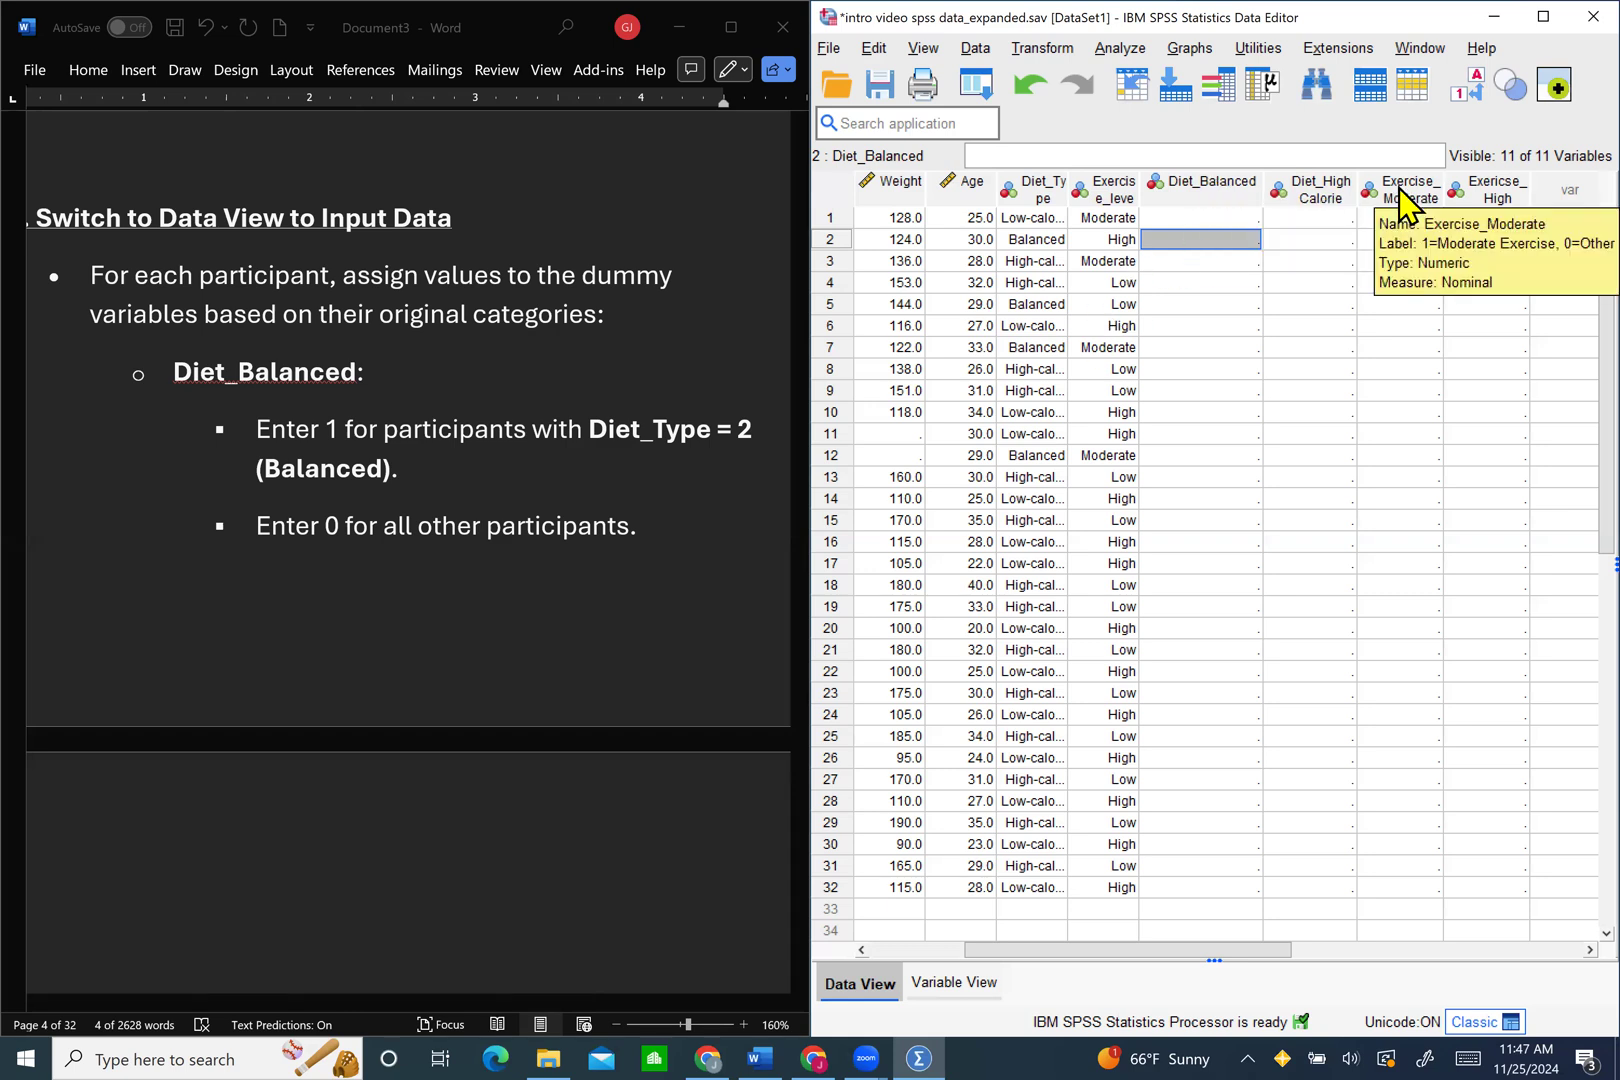
{"action": "type", "text": "1"}
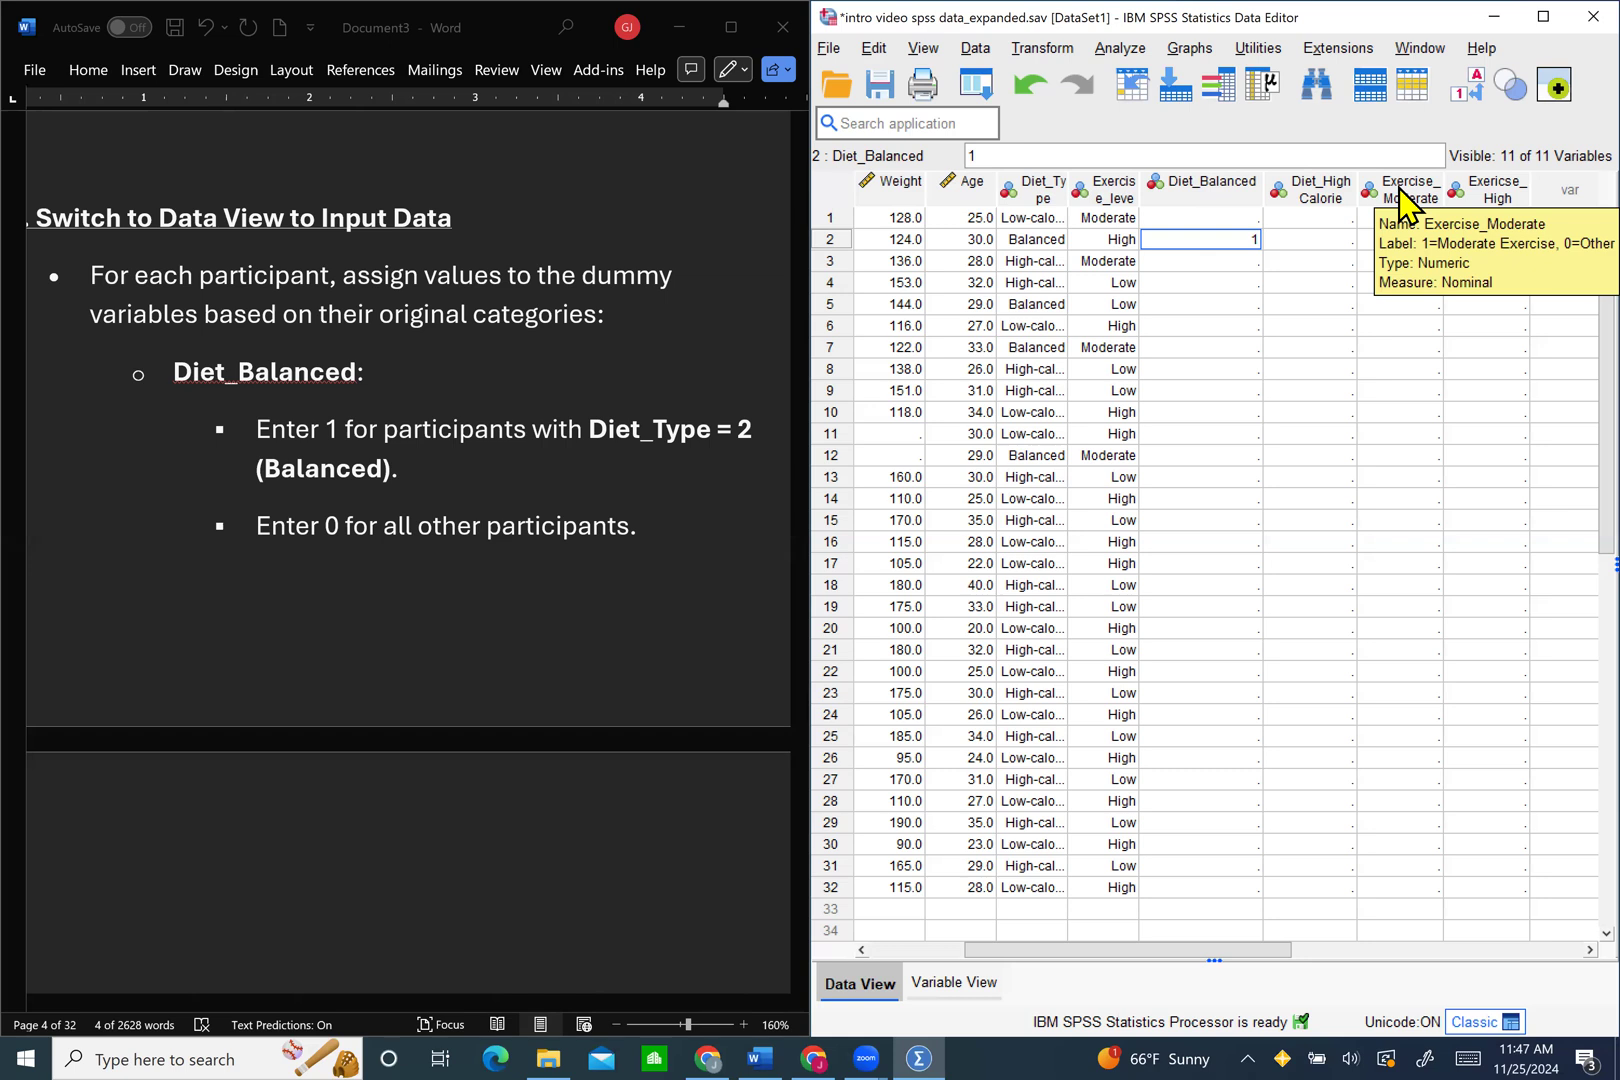
{"action": "key", "text": "Return"}
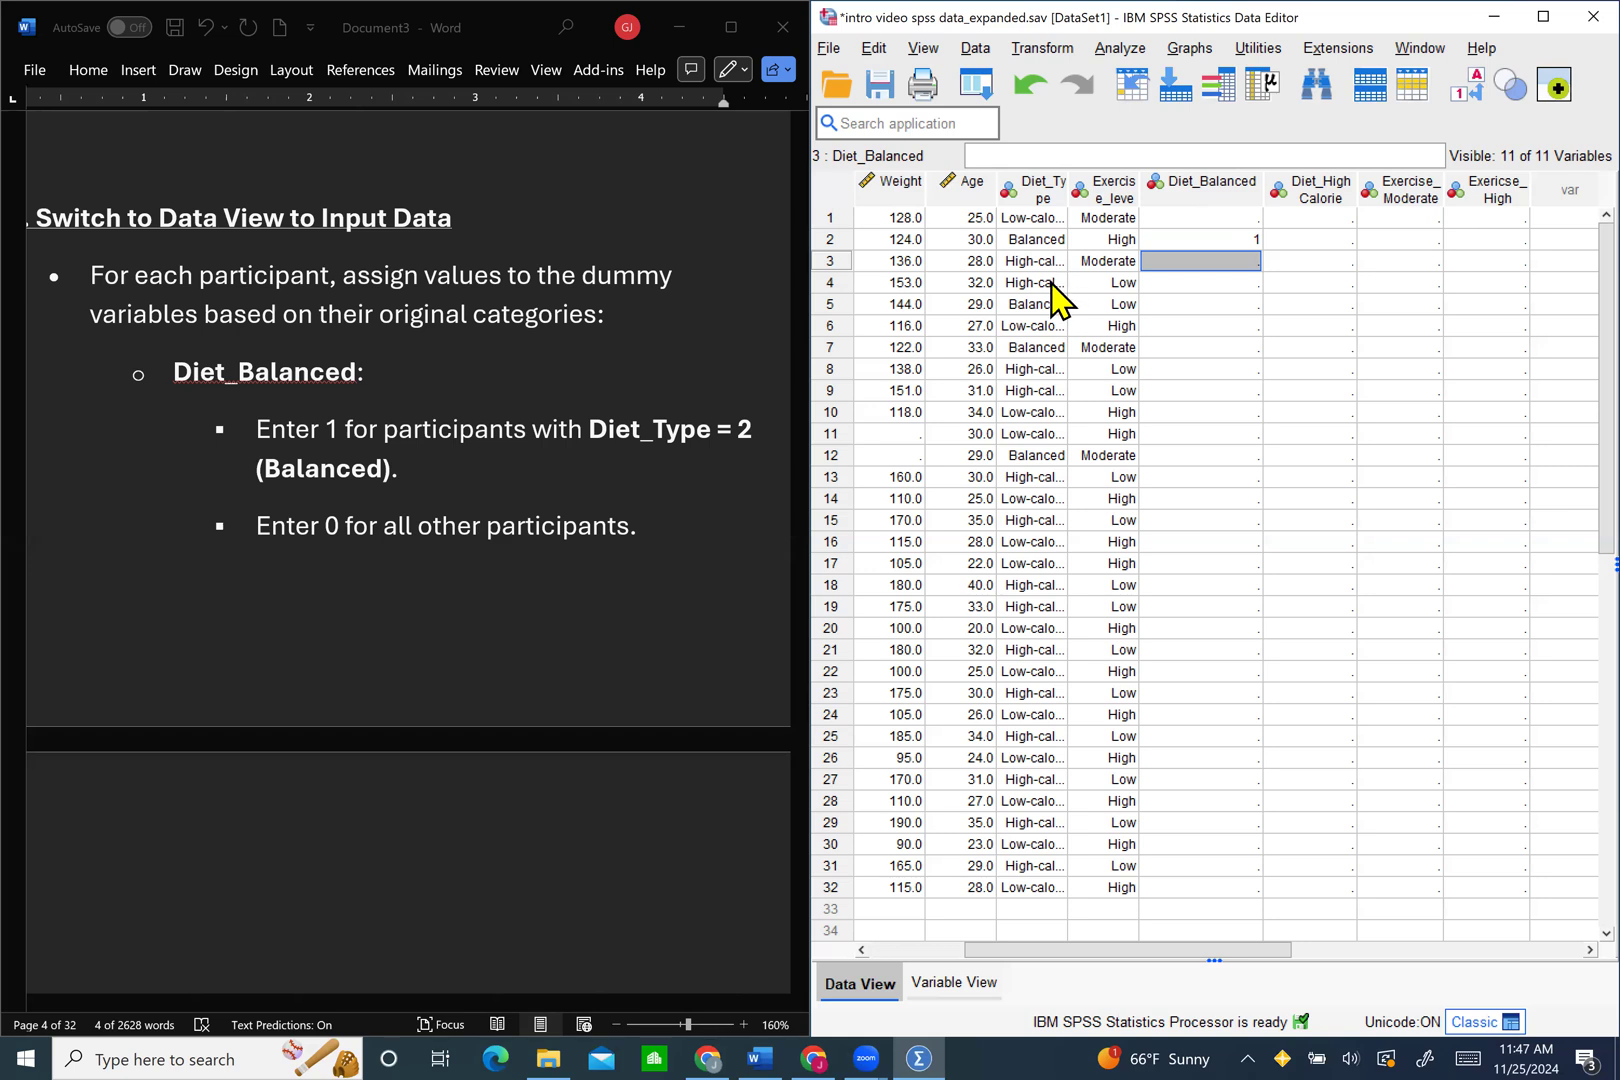
Step: Enter 1 in Diet_Balanced for the remaining balanced-diet participants in rows 5, 7 and 12, checking down to row 32
{"action": "key", "text": "Down"}
{"action": "key", "text": "Down"}
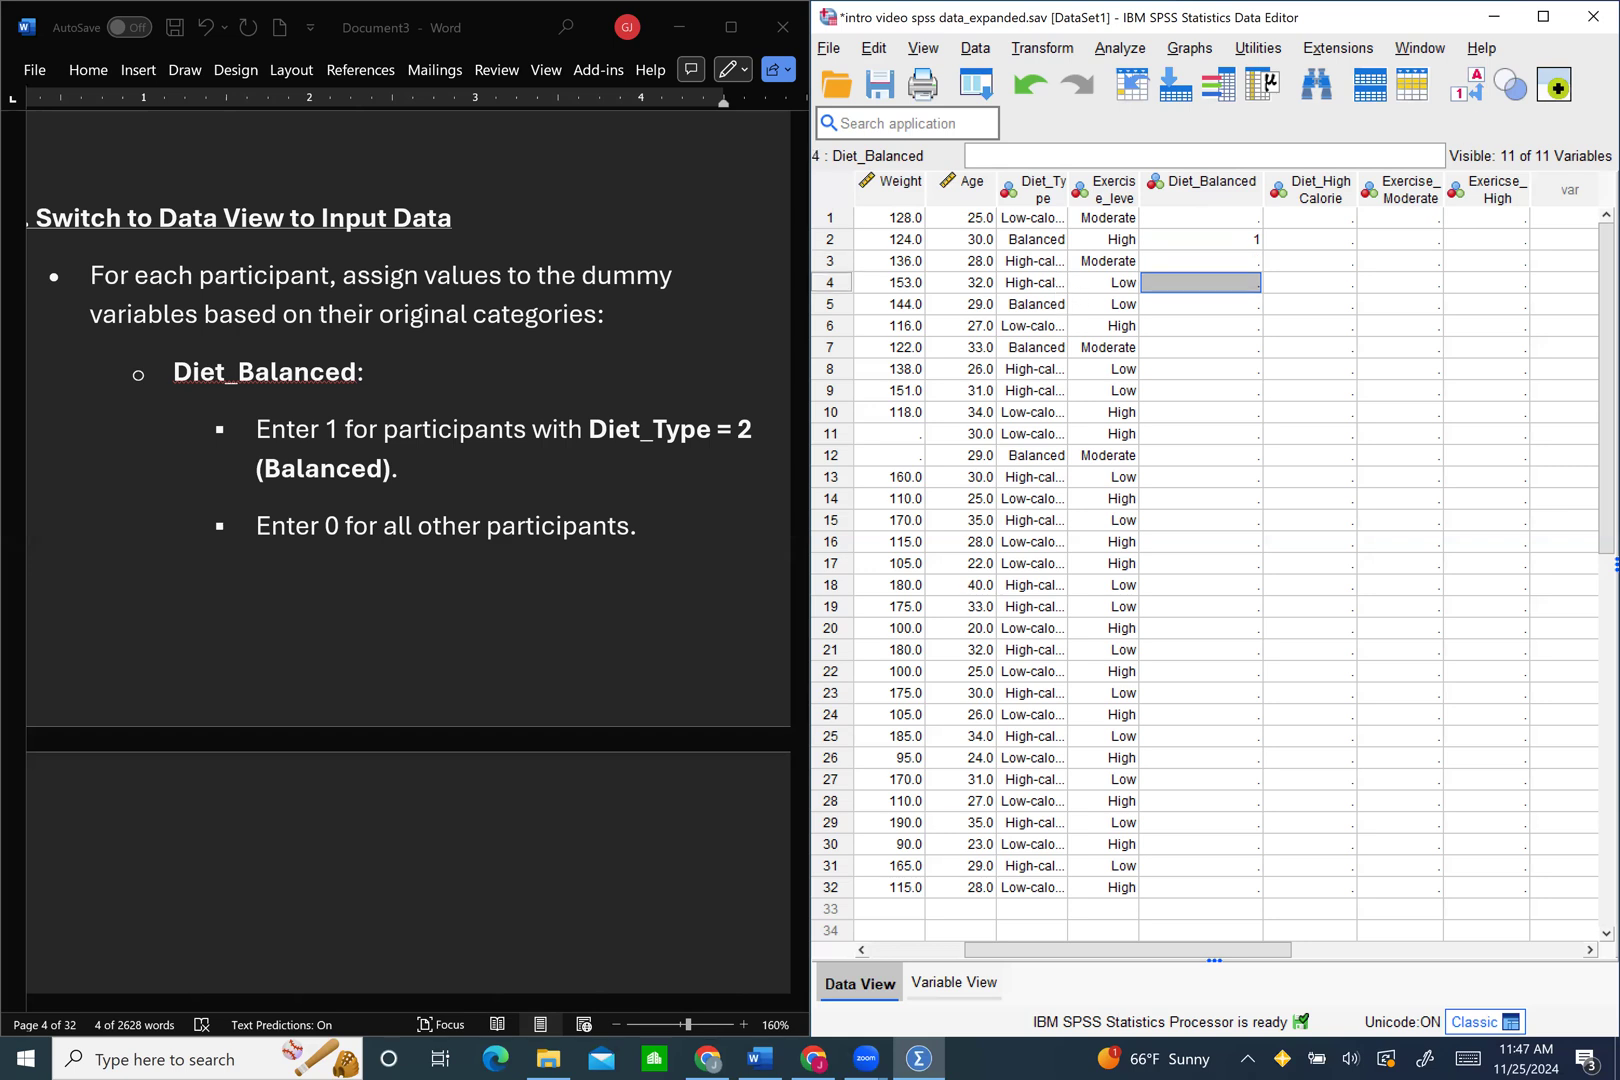
{"action": "type", "text": "1"}
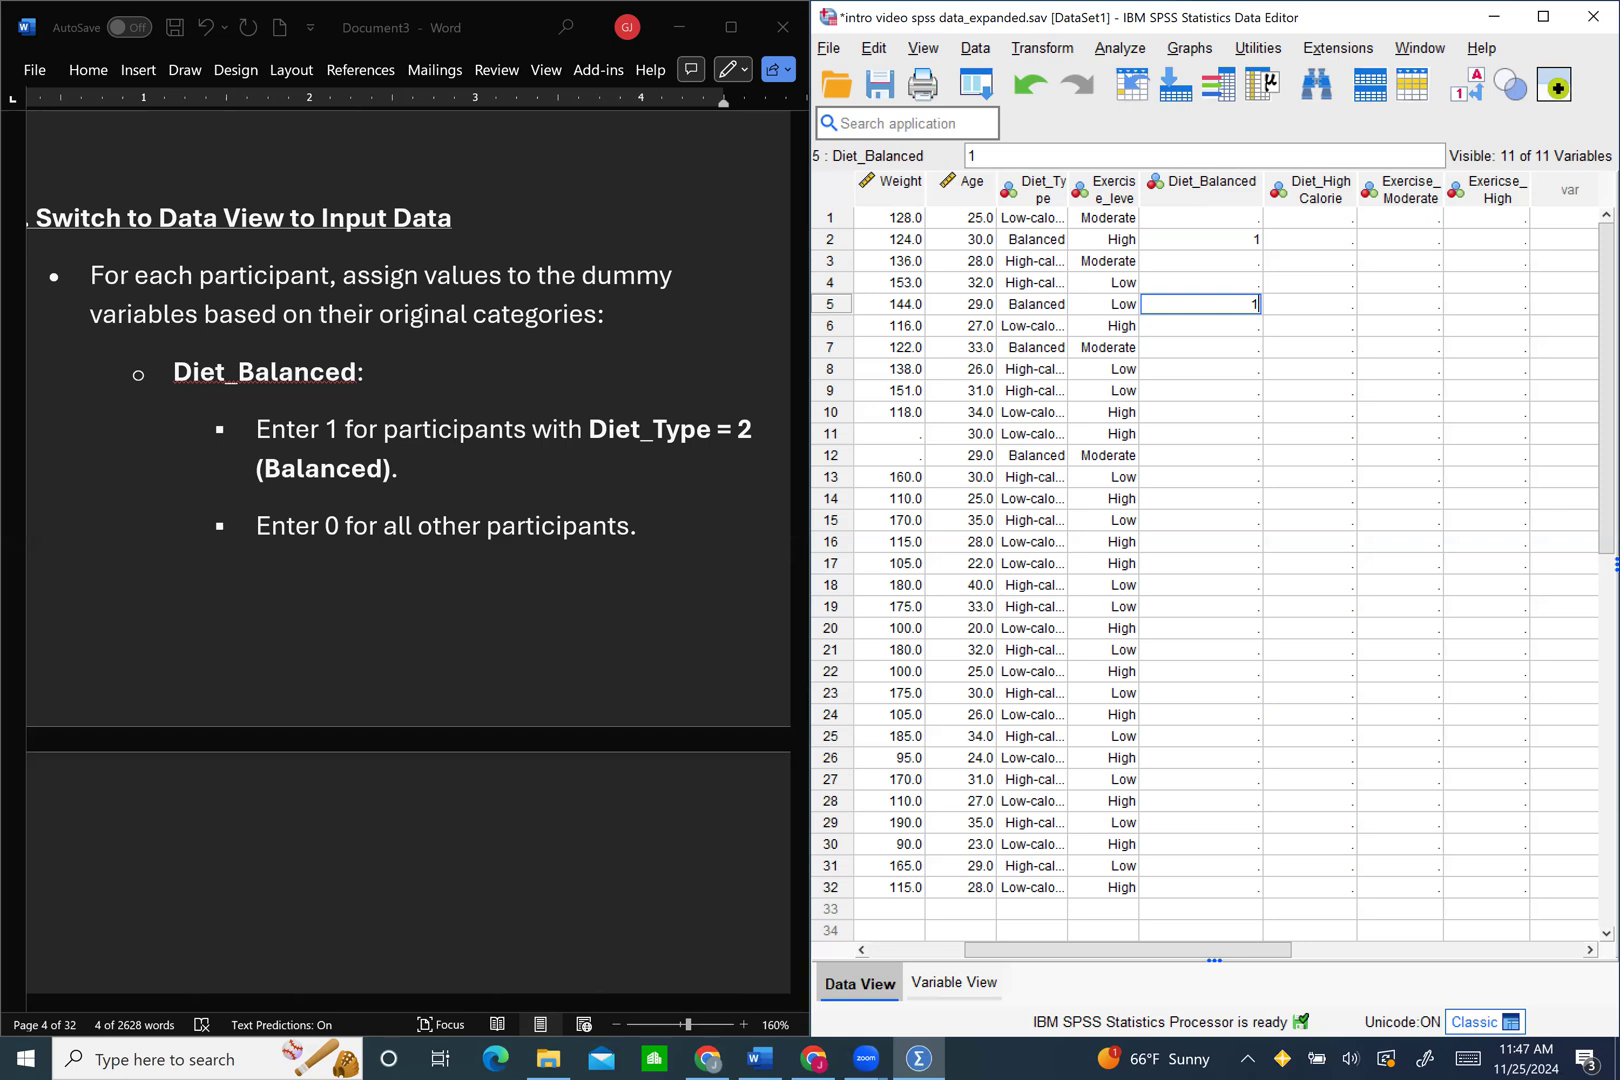
{"action": "key", "text": "Down"}
{"action": "key", "text": "Down"}
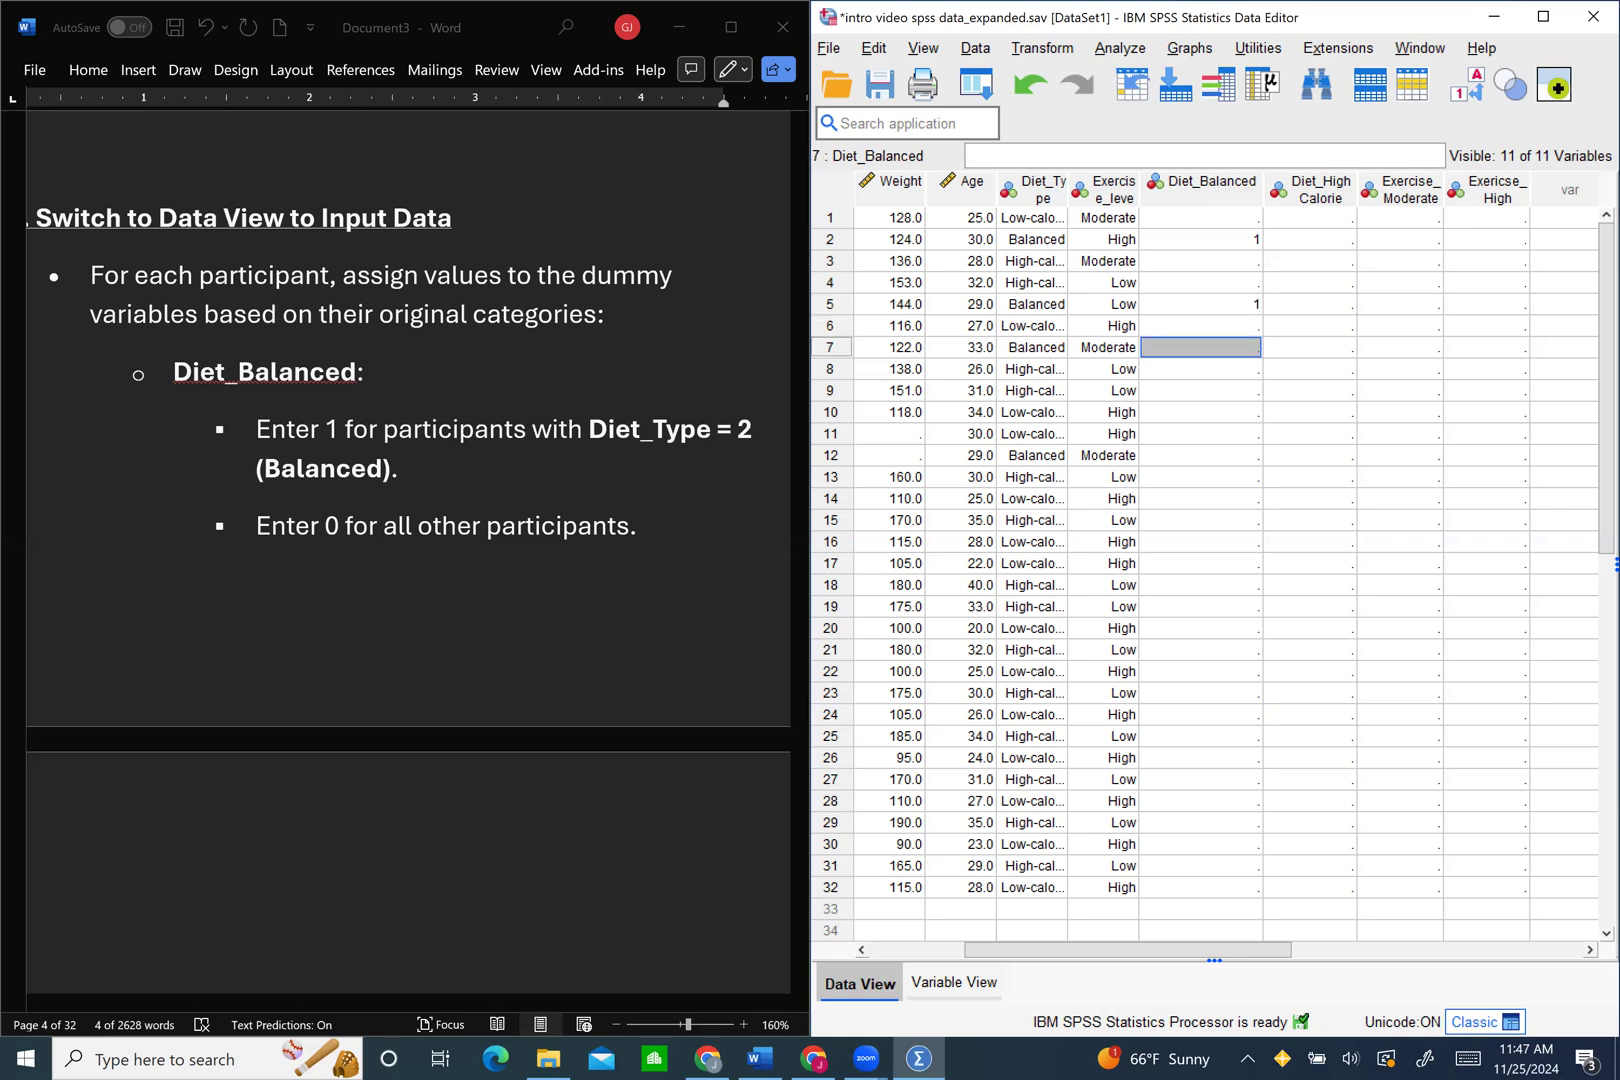
{"action": "type", "text": "1"}
{"action": "key", "text": "Down"}
{"action": "key", "text": "Down"}
{"action": "key", "text": "Down"}
{"action": "key", "text": "Down"}
{"action": "key", "text": "Down"}
{"action": "type", "text": "1"}
{"action": "key", "text": "Down"}
{"action": "key", "text": "Down"}
{"action": "key", "text": "Down"}
{"action": "key", "text": "Down"}
{"action": "key", "text": "Down"}
{"action": "key", "text": "Down"}
{"action": "key", "text": "Down"}
{"action": "key", "text": "Down"}
{"action": "key", "text": "Down"}
{"action": "key", "text": "Down"}
{"action": "key", "text": "Down"}
{"action": "key", "text": "Down"}
{"action": "key", "text": "Down"}
{"action": "key", "text": "Down"}
{"action": "key", "text": "Down"}
{"action": "key", "text": "Down"}
{"action": "key", "text": "Down"}
{"action": "key", "text": "Down"}
{"action": "key", "text": "Down"}
{"action": "key", "text": "Down"}
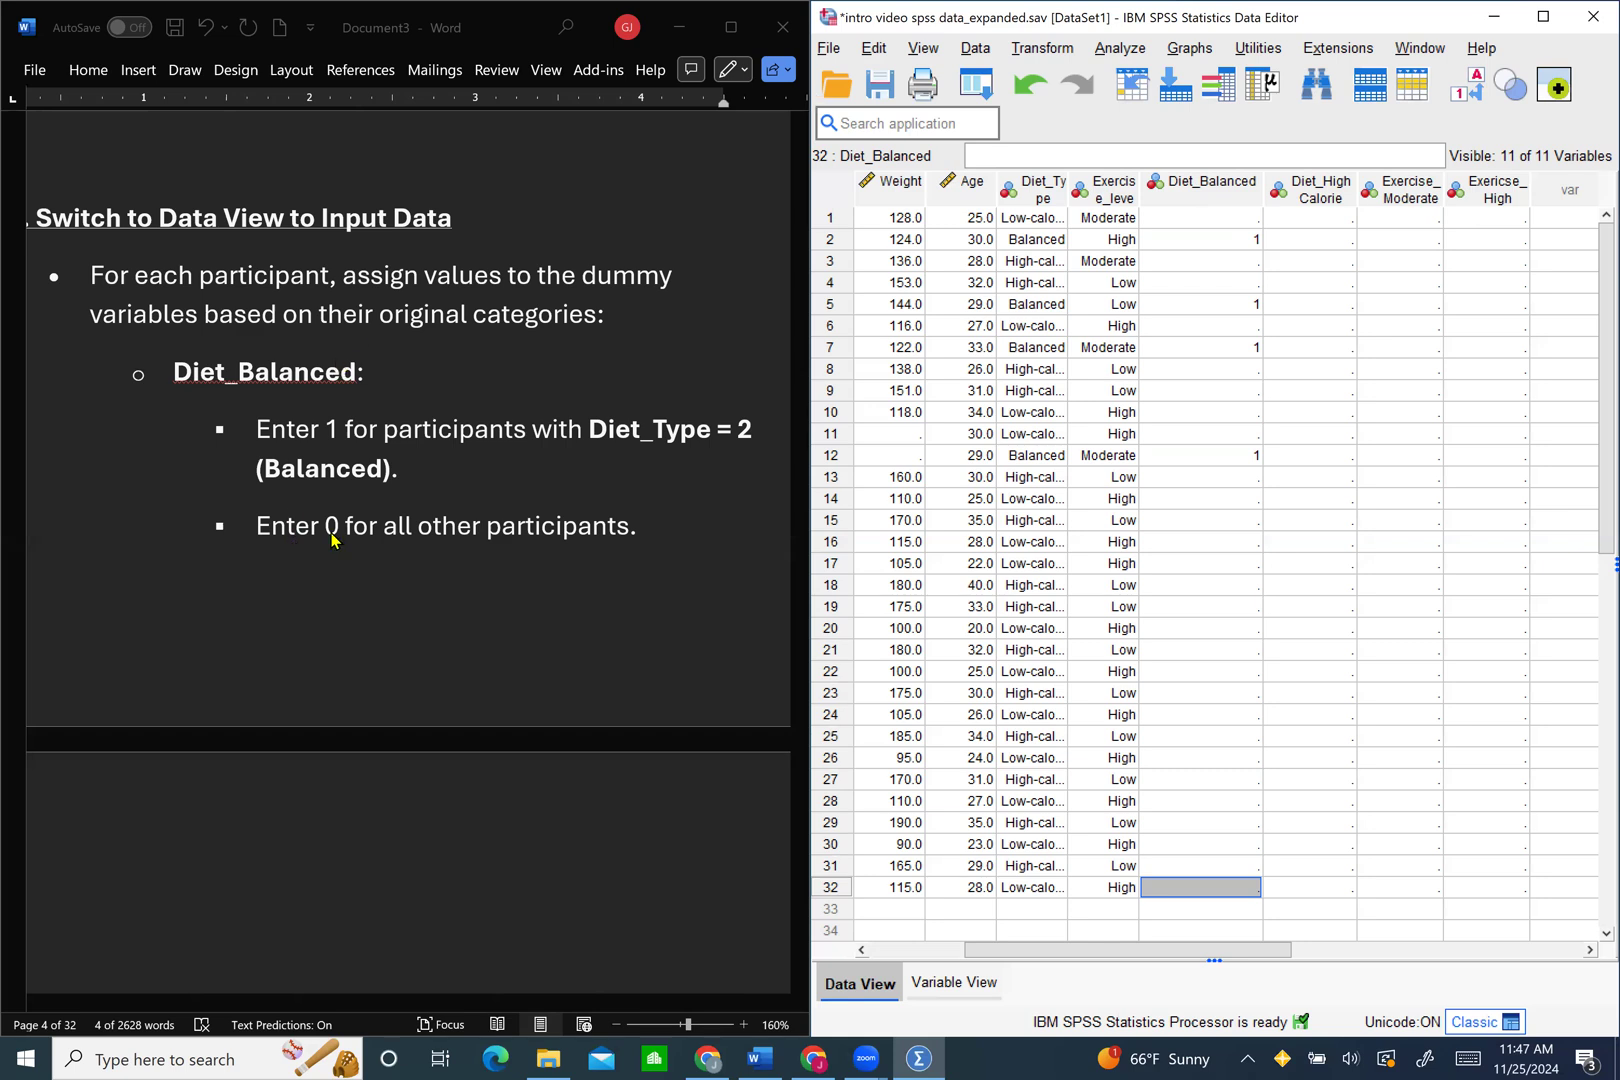
Step: Enter 0 in Diet_Balanced for every participant in rows 1 to 32 whose diet type is not Balanced
{"action": "left_click", "coordinate": [1248, 217]}
{"action": "type", "text": "0"}
{"action": "key", "text": "Return"}
{"action": "type", "text": "1"}
{"action": "key", "text": "Return"}
{"action": "type", "text": "0"}
{"action": "key", "text": "Return"}
{"action": "type", "text": "0"}
{"action": "key", "text": "Return"}
{"action": "key", "text": "Return"}
{"action": "type", "text": "0"}
{"action": "key", "text": "Return"}
{"action": "key", "text": "Return"}
{"action": "type", "text": "0"}
{"action": "key", "text": "Return"}
{"action": "type", "text": "0"}
{"action": "key", "text": "Return"}
{"action": "type", "text": "0"}
{"action": "key", "text": "Return"}
{"action": "type", "text": "0"}
{"action": "key", "text": "Return"}
{"action": "key", "text": "Return"}
{"action": "type", "text": "0"}
{"action": "key", "text": "Return"}
{"action": "type", "text": "0 0 0 0 0 0 0 0 0"}
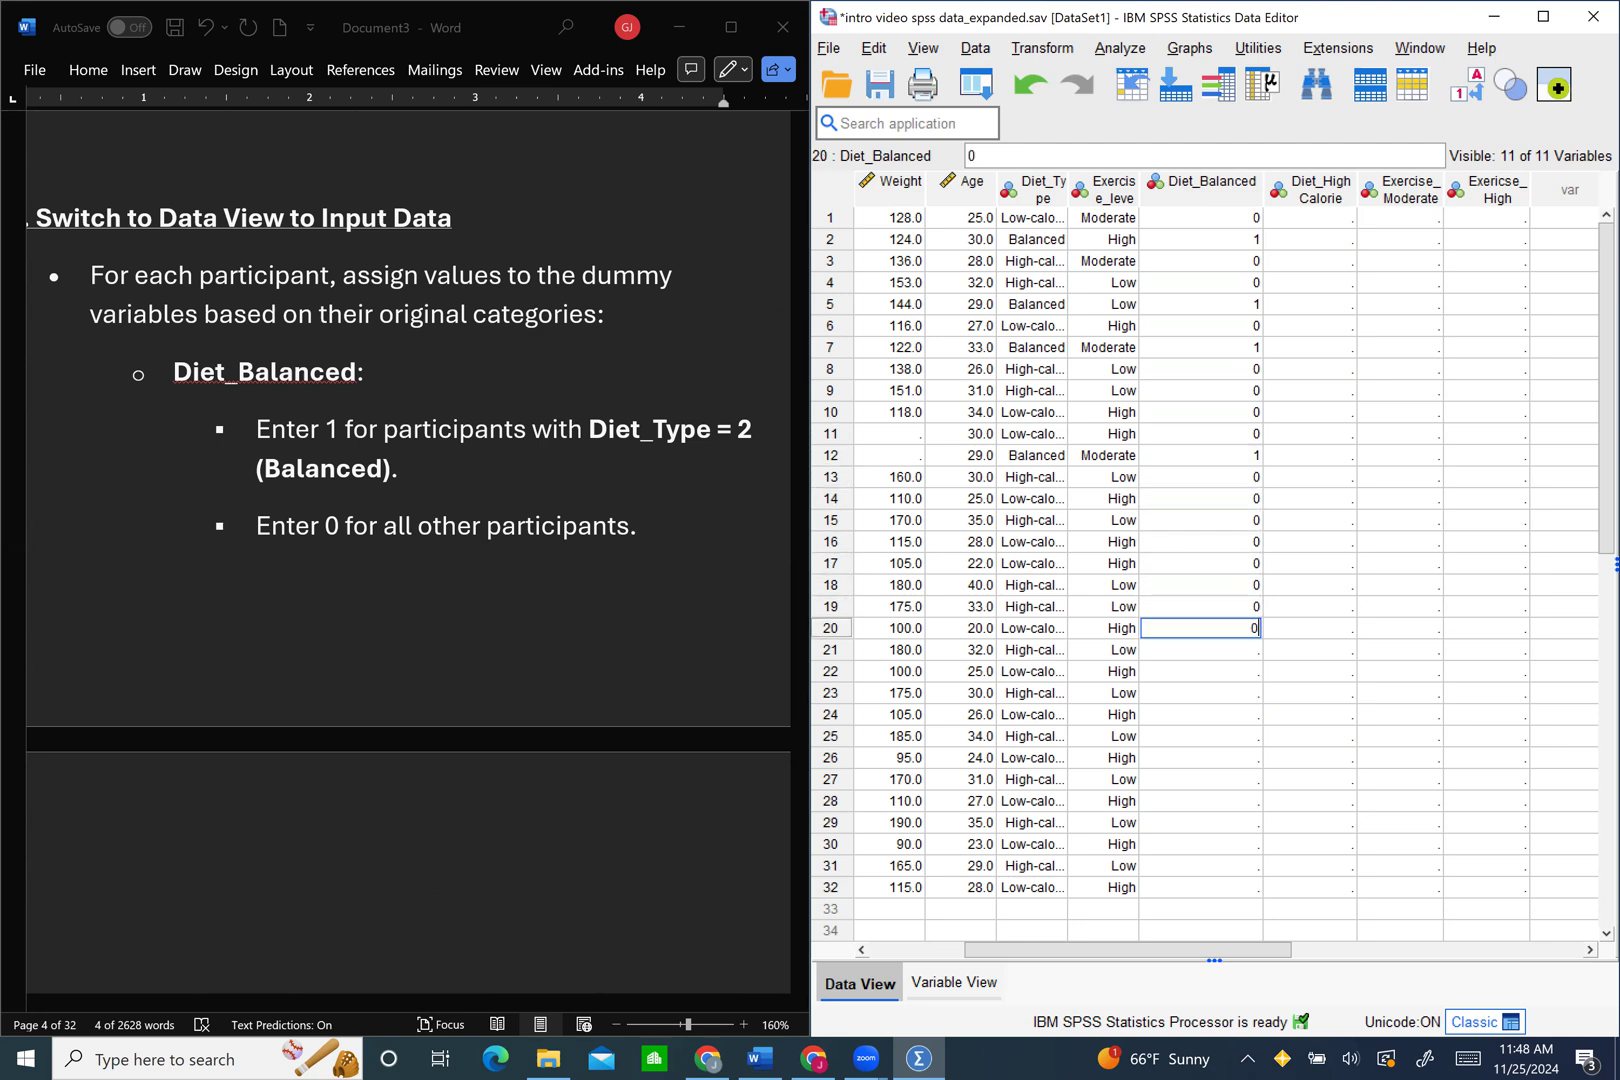
{"action": "key", "text": "Return"}
{"action": "type", "text": "0 0 0 0 0 0 0 0 0 0"}
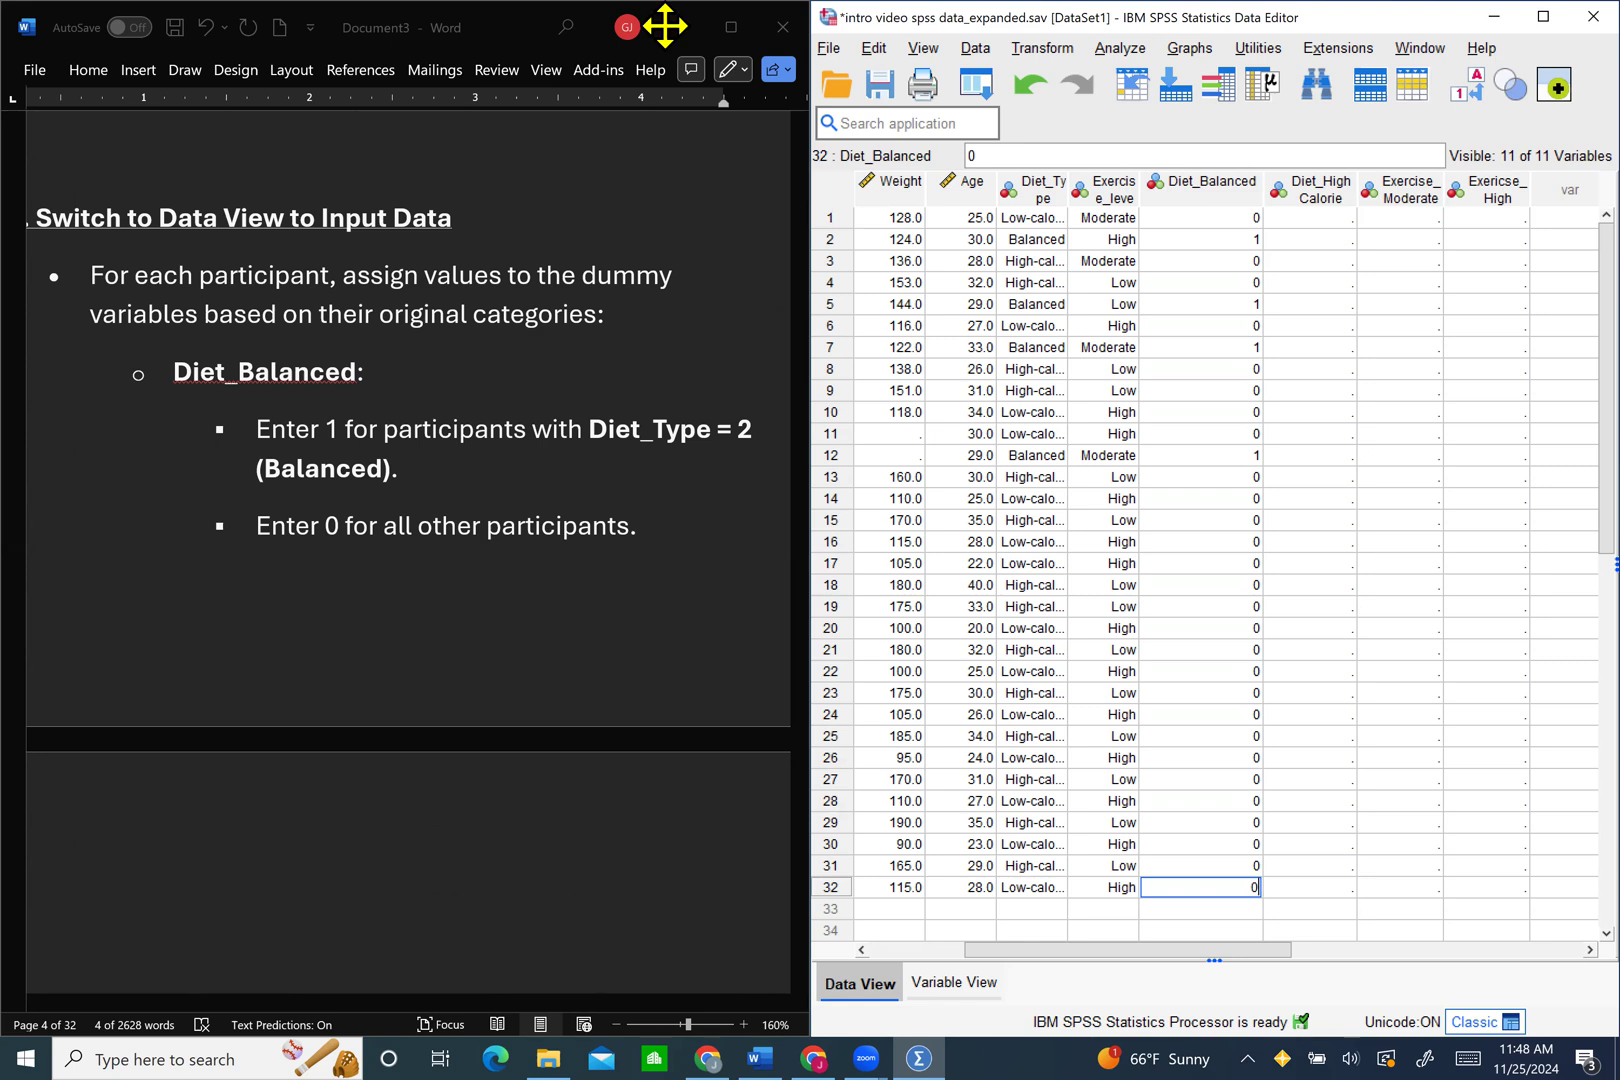
Step: Following the Diet_HighCalorie notes, enter 1 in that variable for the high-calorie participants in rows 3, 4, 8 and 9
{"action": "scroll", "coordinate": [380, 416], "scroll_direction": "down", "scroll_amount": 5}
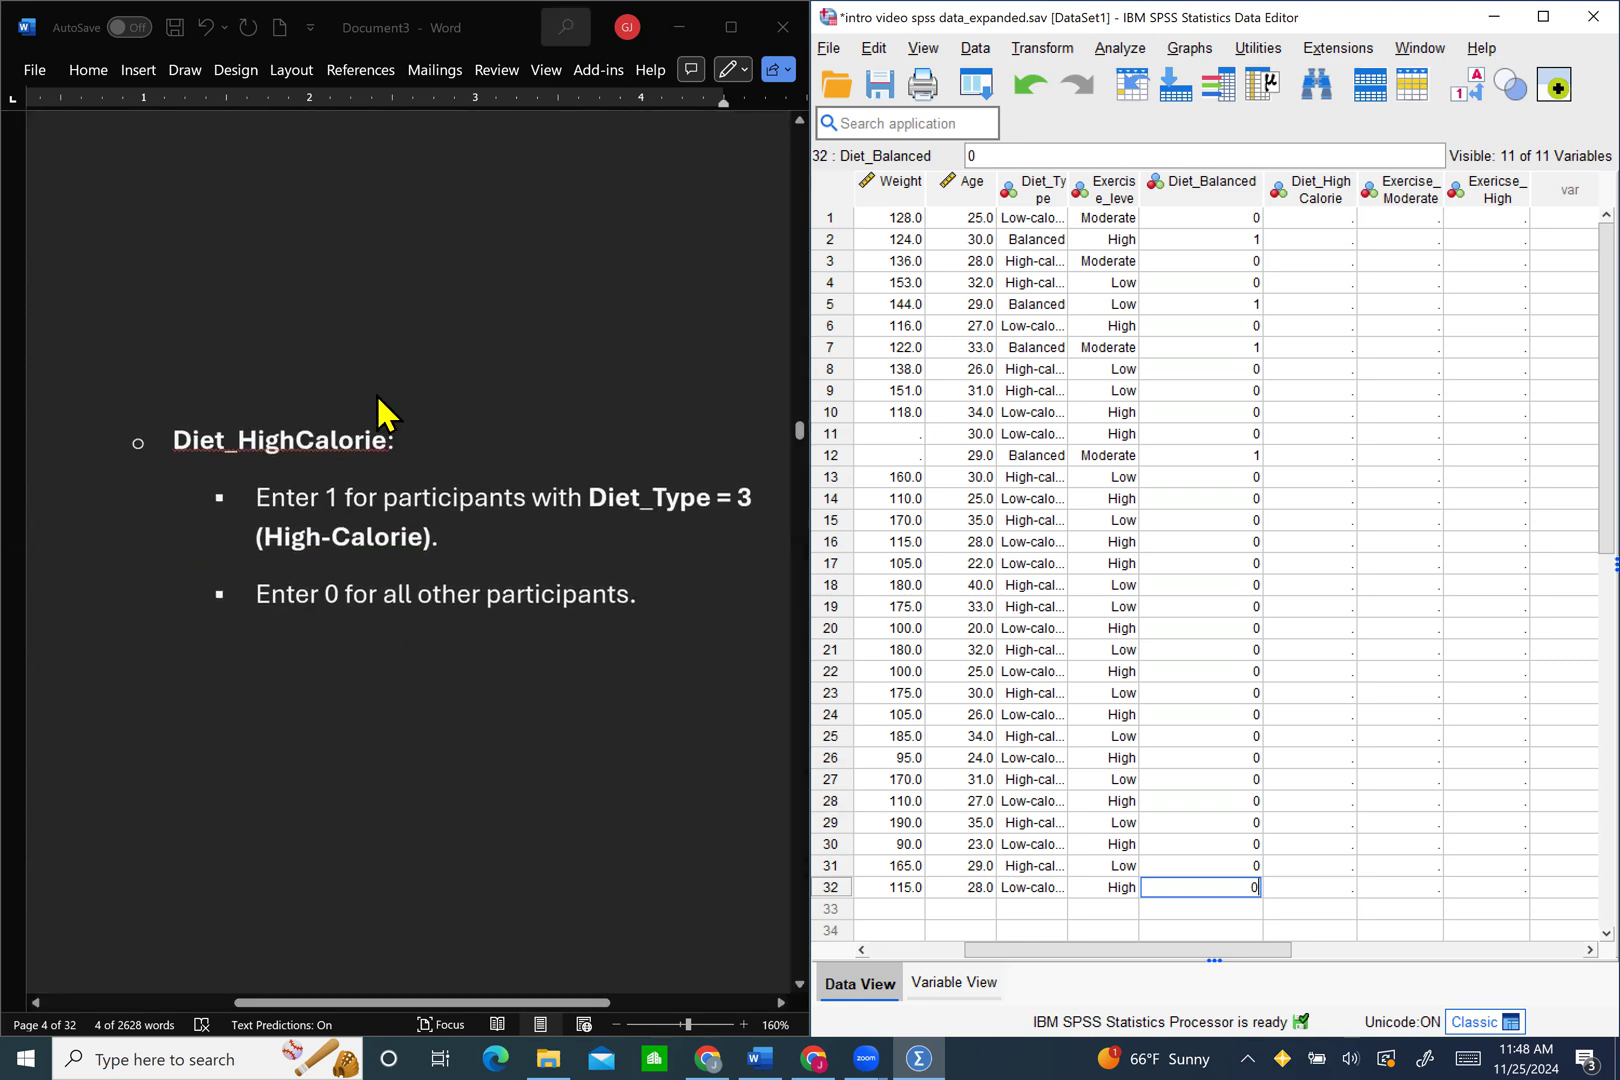
{"action": "scroll", "coordinate": [380, 416], "scroll_direction": "down", "scroll_amount": 2}
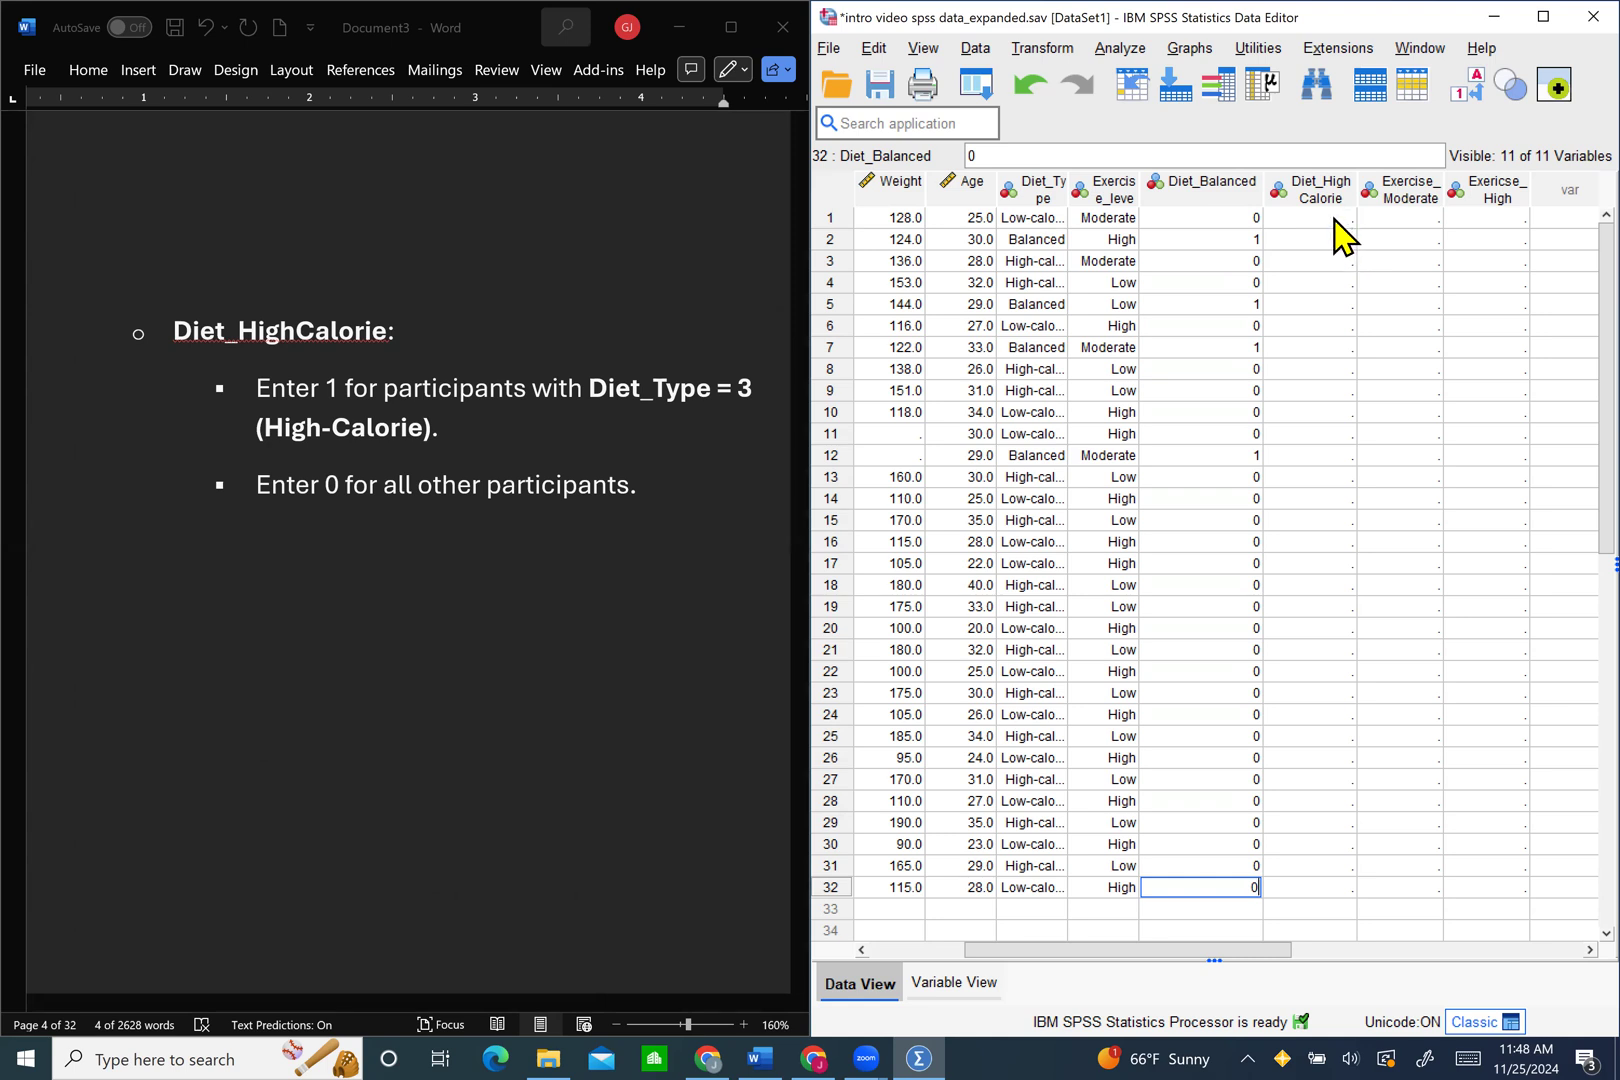
{"action": "left_click", "coordinate": [1036, 216]}
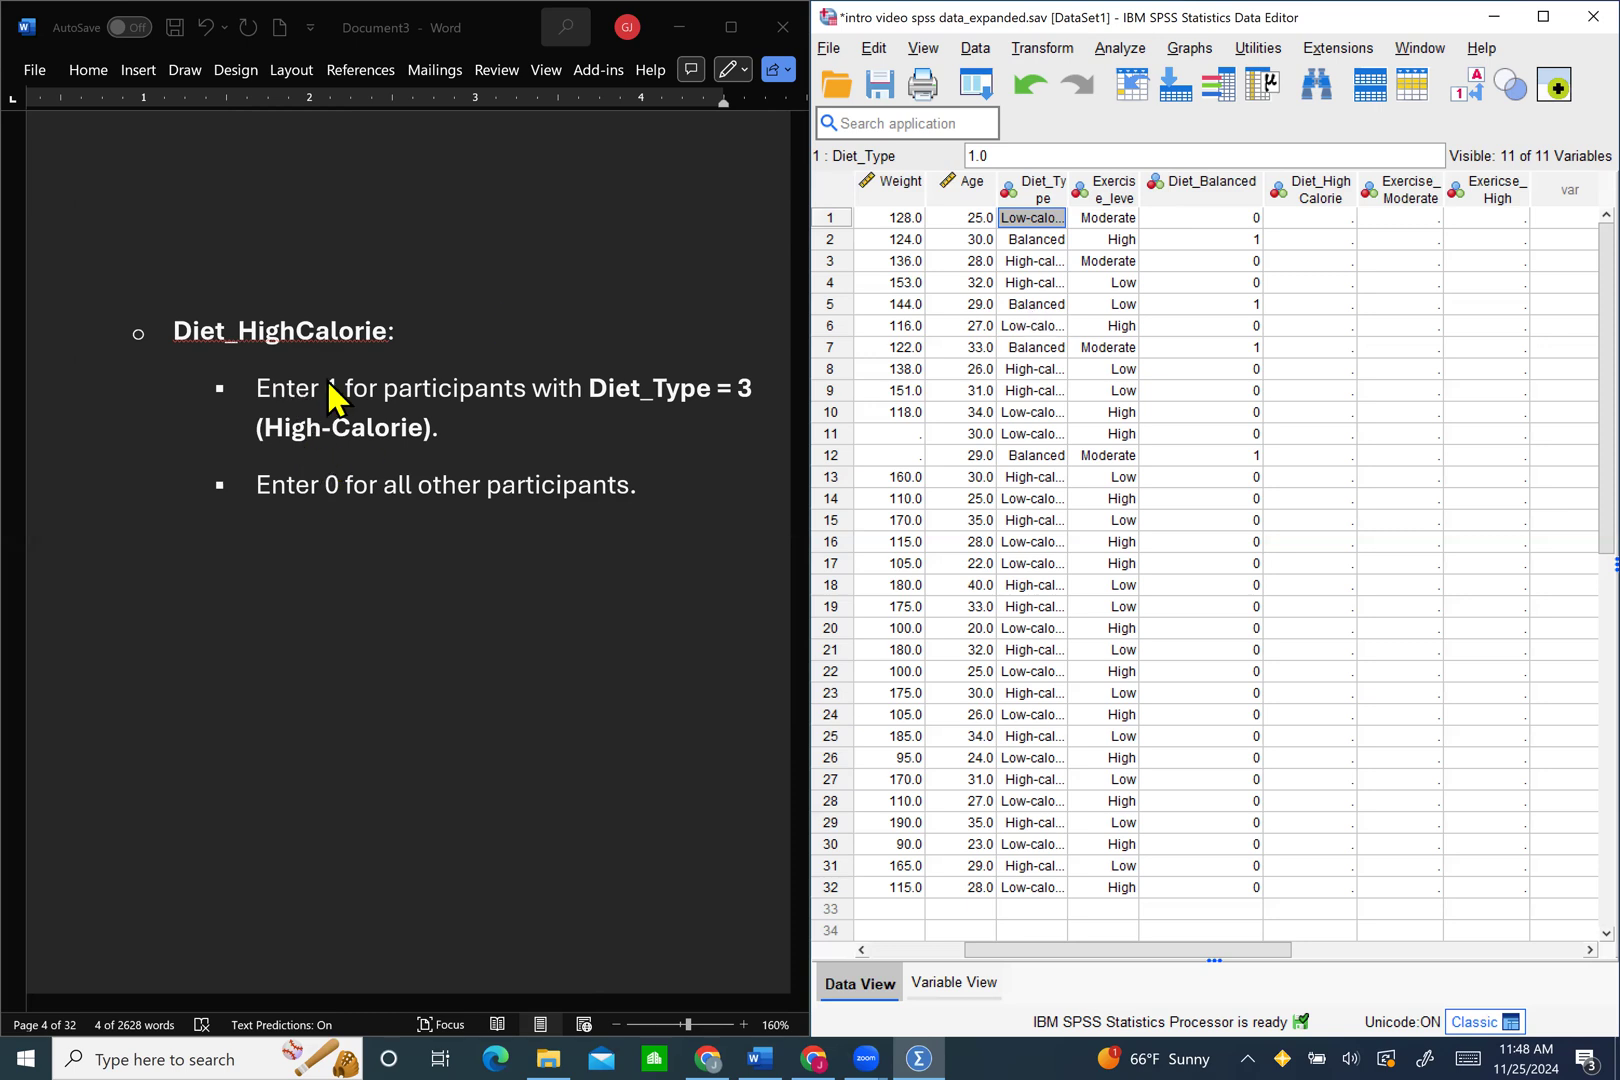
{"action": "left_click", "coordinate": [1320, 220]}
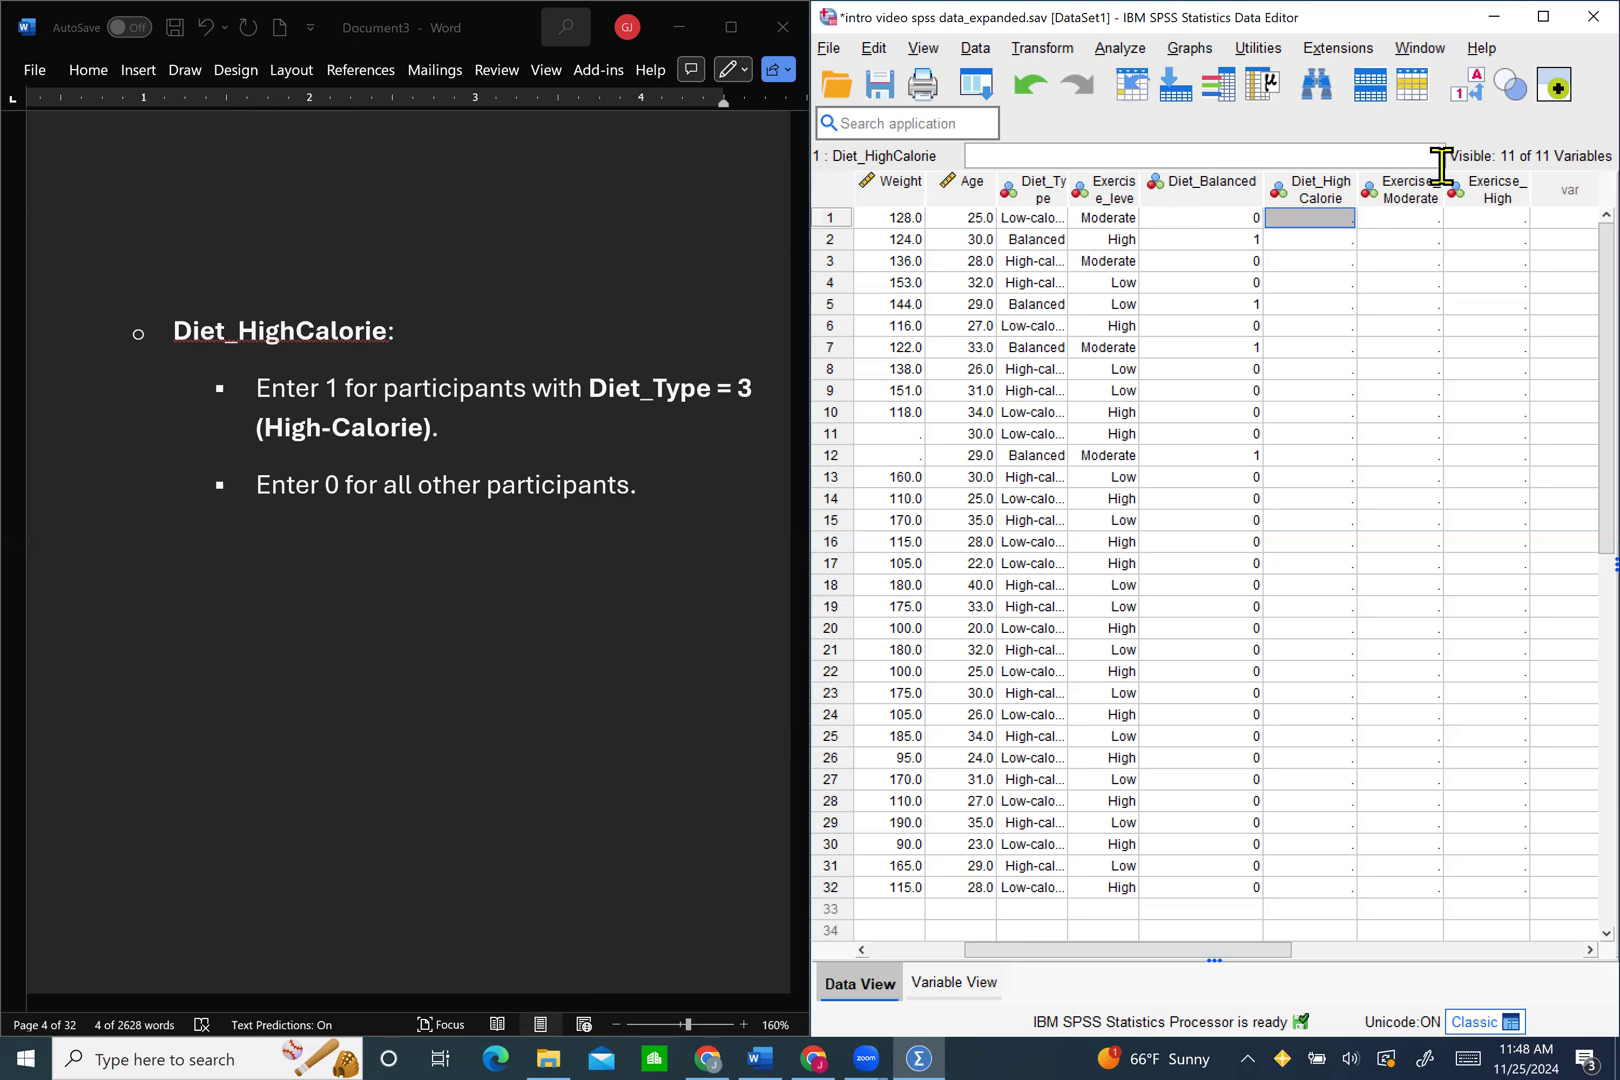
{"action": "key", "text": "Down"}
{"action": "key", "text": "Down"}
{"action": "type", "text": "1"}
{"action": "key", "text": "Return"}
{"action": "type", "text": "1"}
{"action": "key", "text": "Return"}
{"action": "key", "text": "Down"}
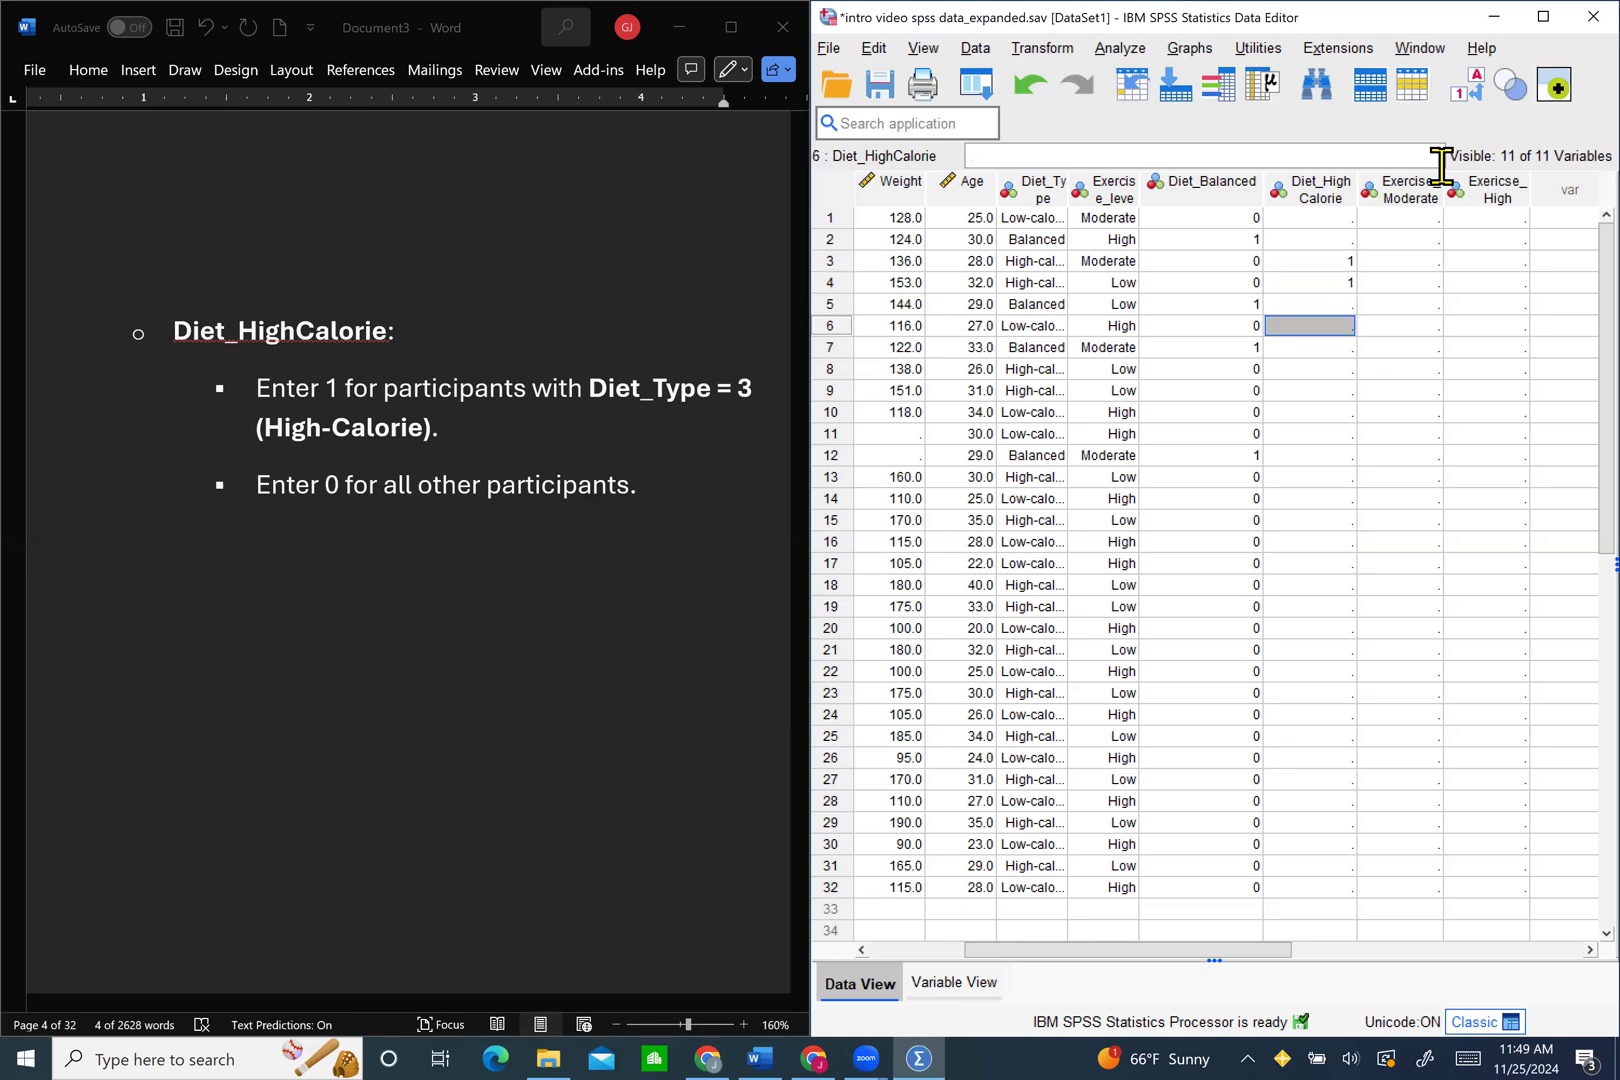
{"action": "key", "text": "Down"}
{"action": "key", "text": "Down"}
{"action": "type", "text": "1"}
{"action": "key", "text": "Return"}
{"action": "type", "text": "1"}
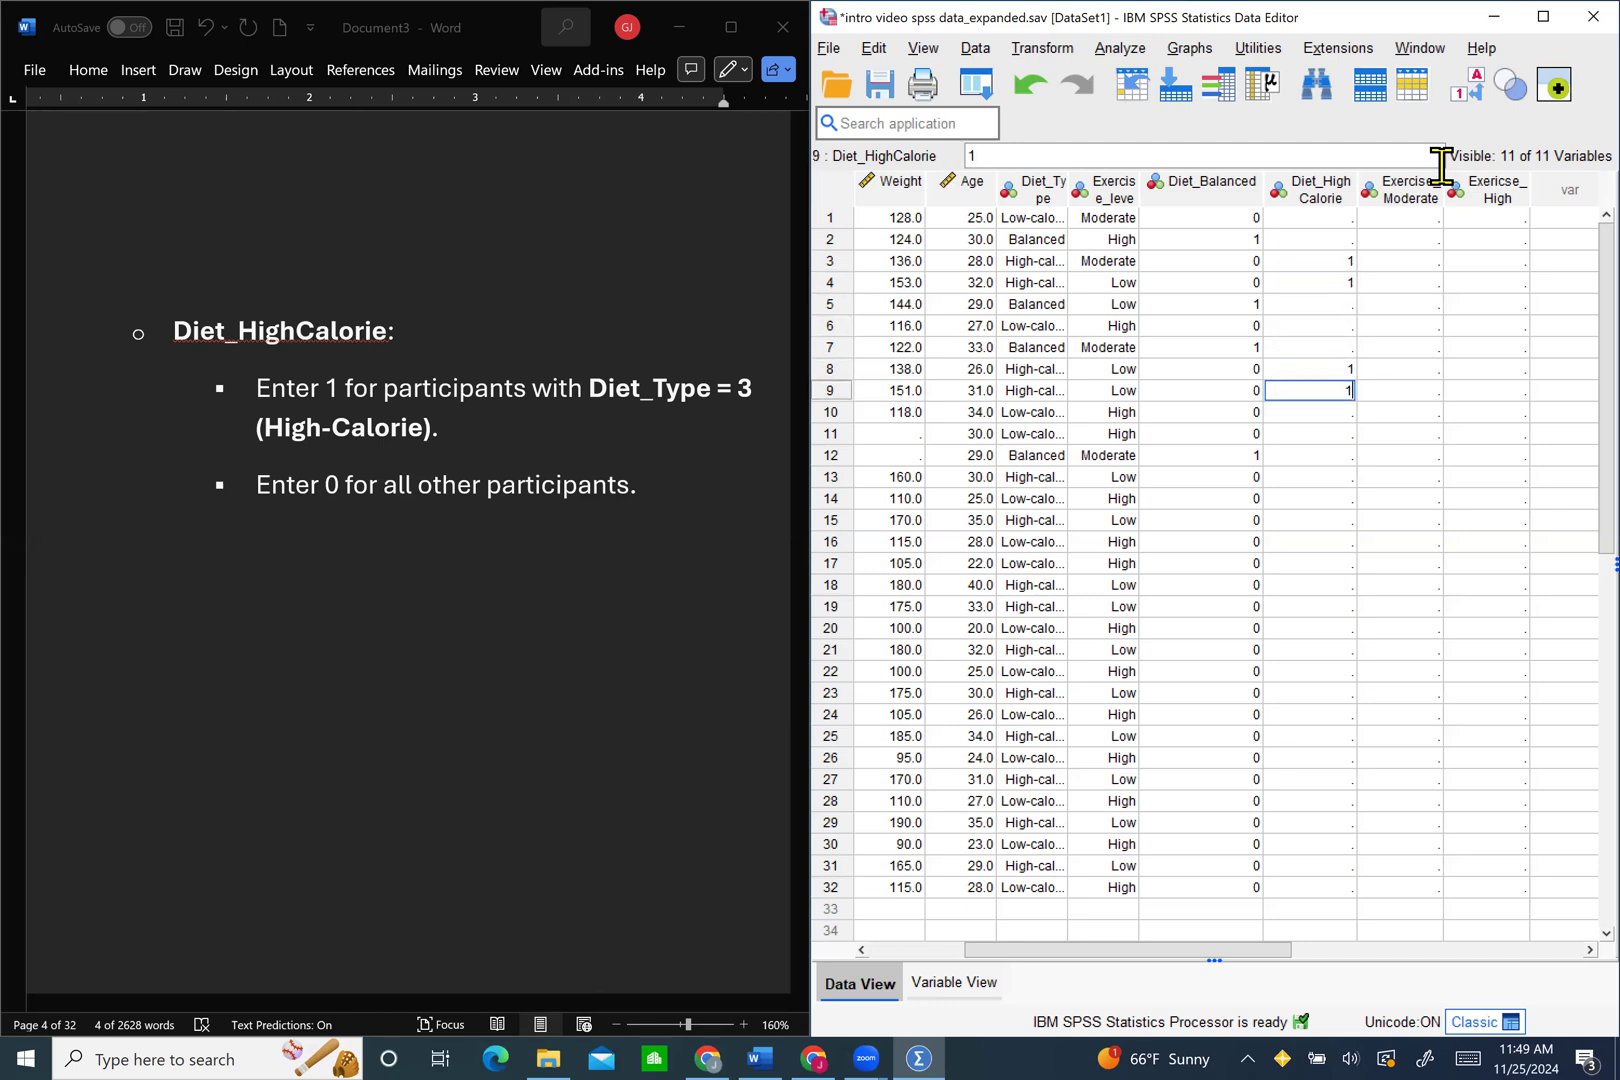
{"action": "key", "text": "Return"}
{"action": "key", "text": "Down"}
{"action": "key", "text": "Down"}
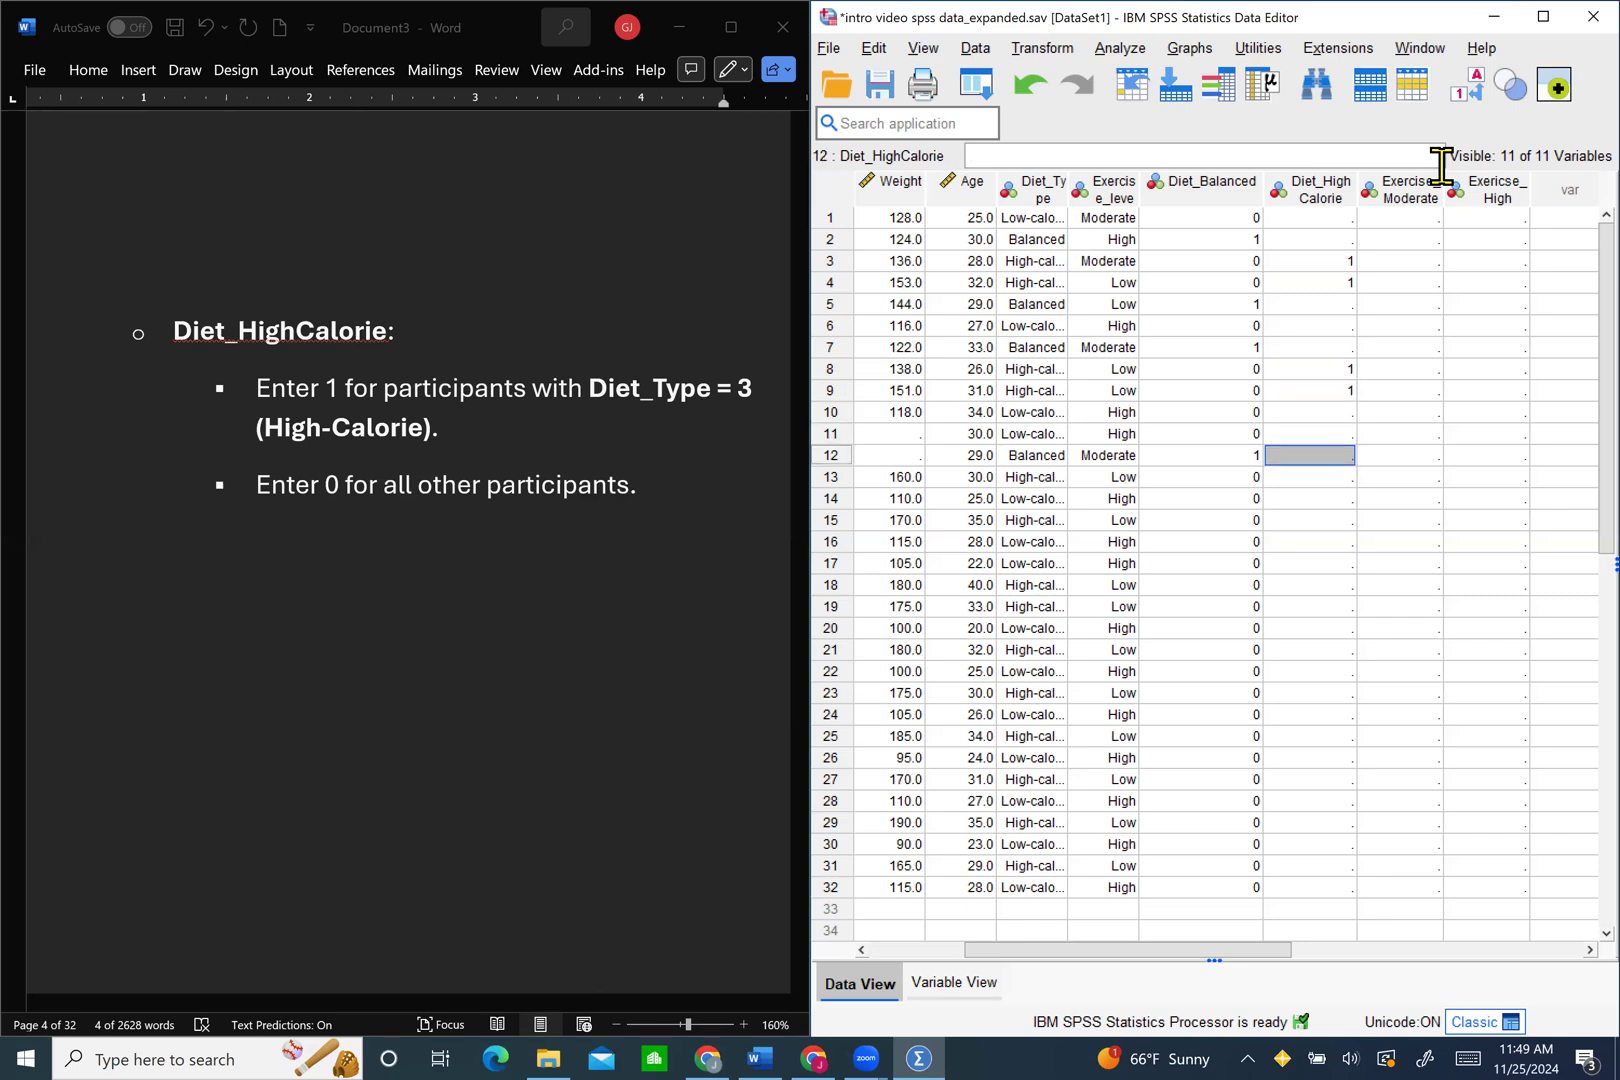
Step: Enter 1 in Diet_HighCalorie for the high-calorie participants in rows 13, 15, 18 and 19
{"action": "key", "text": "Down"}
{"action": "type", "text": "1"}
{"action": "key", "text": "Return"}
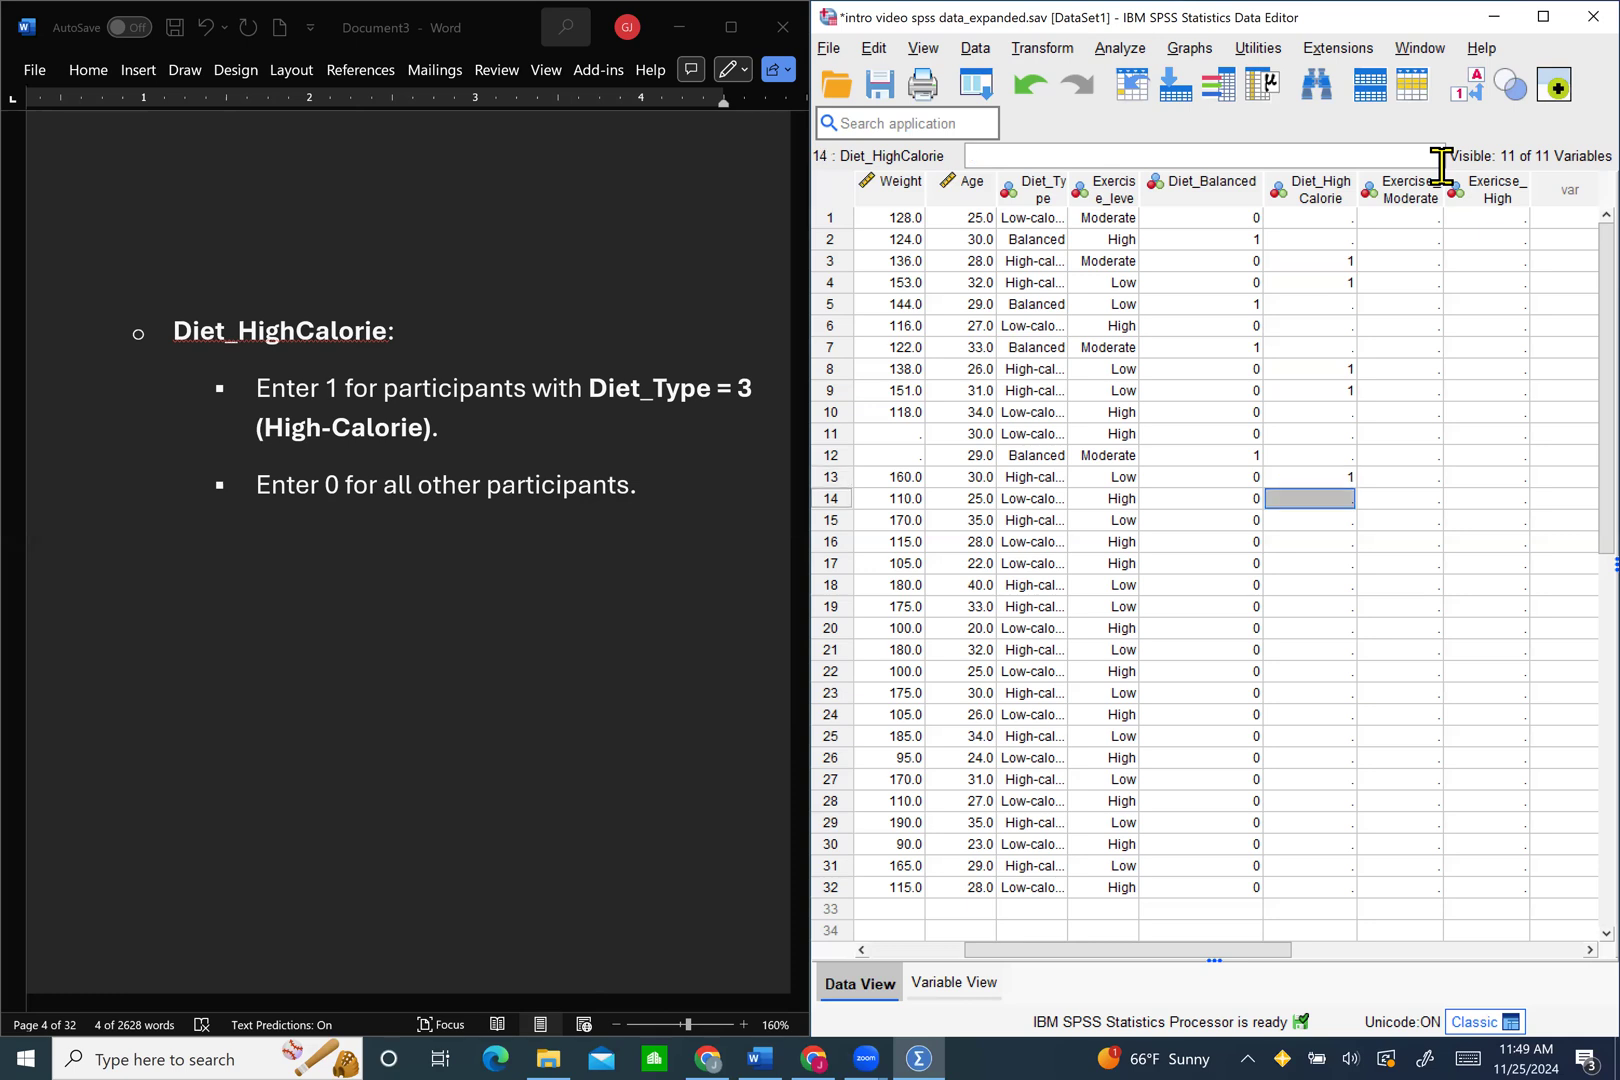
{"action": "key", "text": "Down"}
{"action": "type", "text": "1"}
{"action": "key", "text": "Return"}
{"action": "key", "text": "Down"}
{"action": "key", "text": "Down"}
{"action": "type", "text": "1"}
{"action": "key", "text": "Return"}
{"action": "type", "text": "1"}
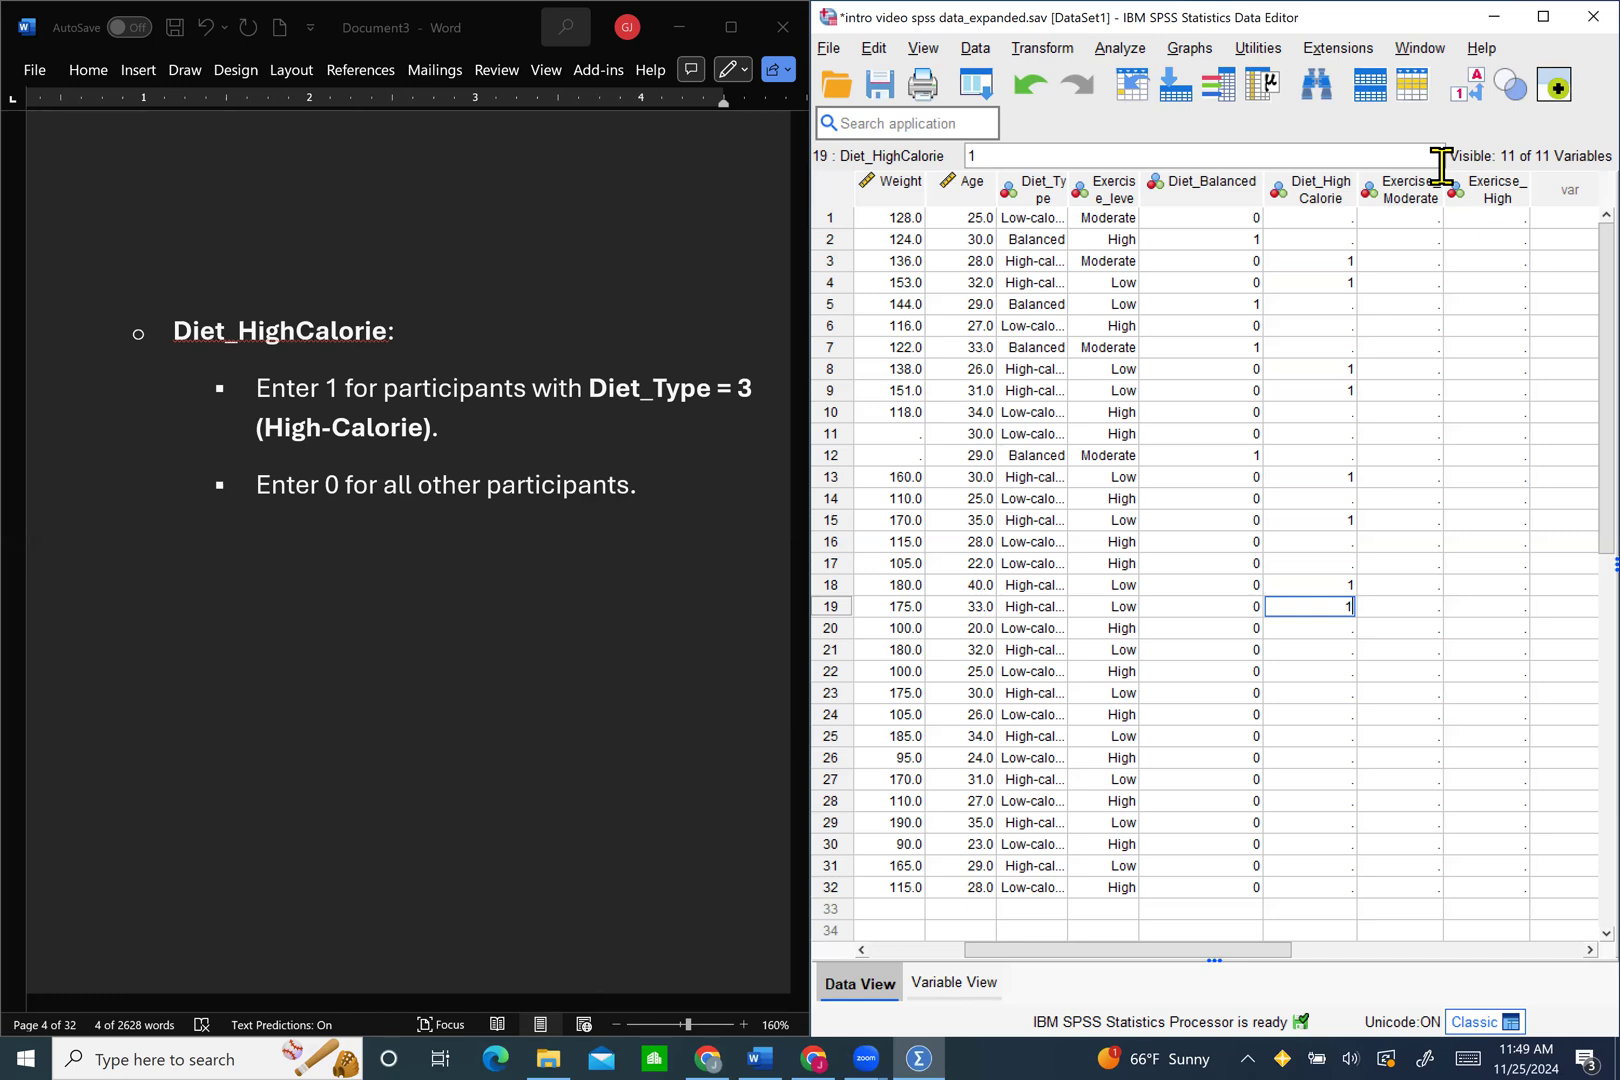
{"action": "key", "text": "Return"}
Step: Enter 1 in Diet_HighCalorie for the high-calorie participants in rows 21, 23, 25, 27, 29 and 31
{"action": "key", "text": "Down"}
{"action": "type", "text": "1"}
{"action": "key", "text": "Return"}
{"action": "key", "text": "Down"}
{"action": "type", "text": "1"}
{"action": "key", "text": "Return"}
{"action": "key", "text": "Down"}
{"action": "type", "text": "1"}
{"action": "key", "text": "Return"}
{"action": "key", "text": "Down"}
{"action": "type", "text": "1"}
{"action": "key", "text": "Return"}
{"action": "type", "text": "1"}
{"action": "key", "text": "Return"}
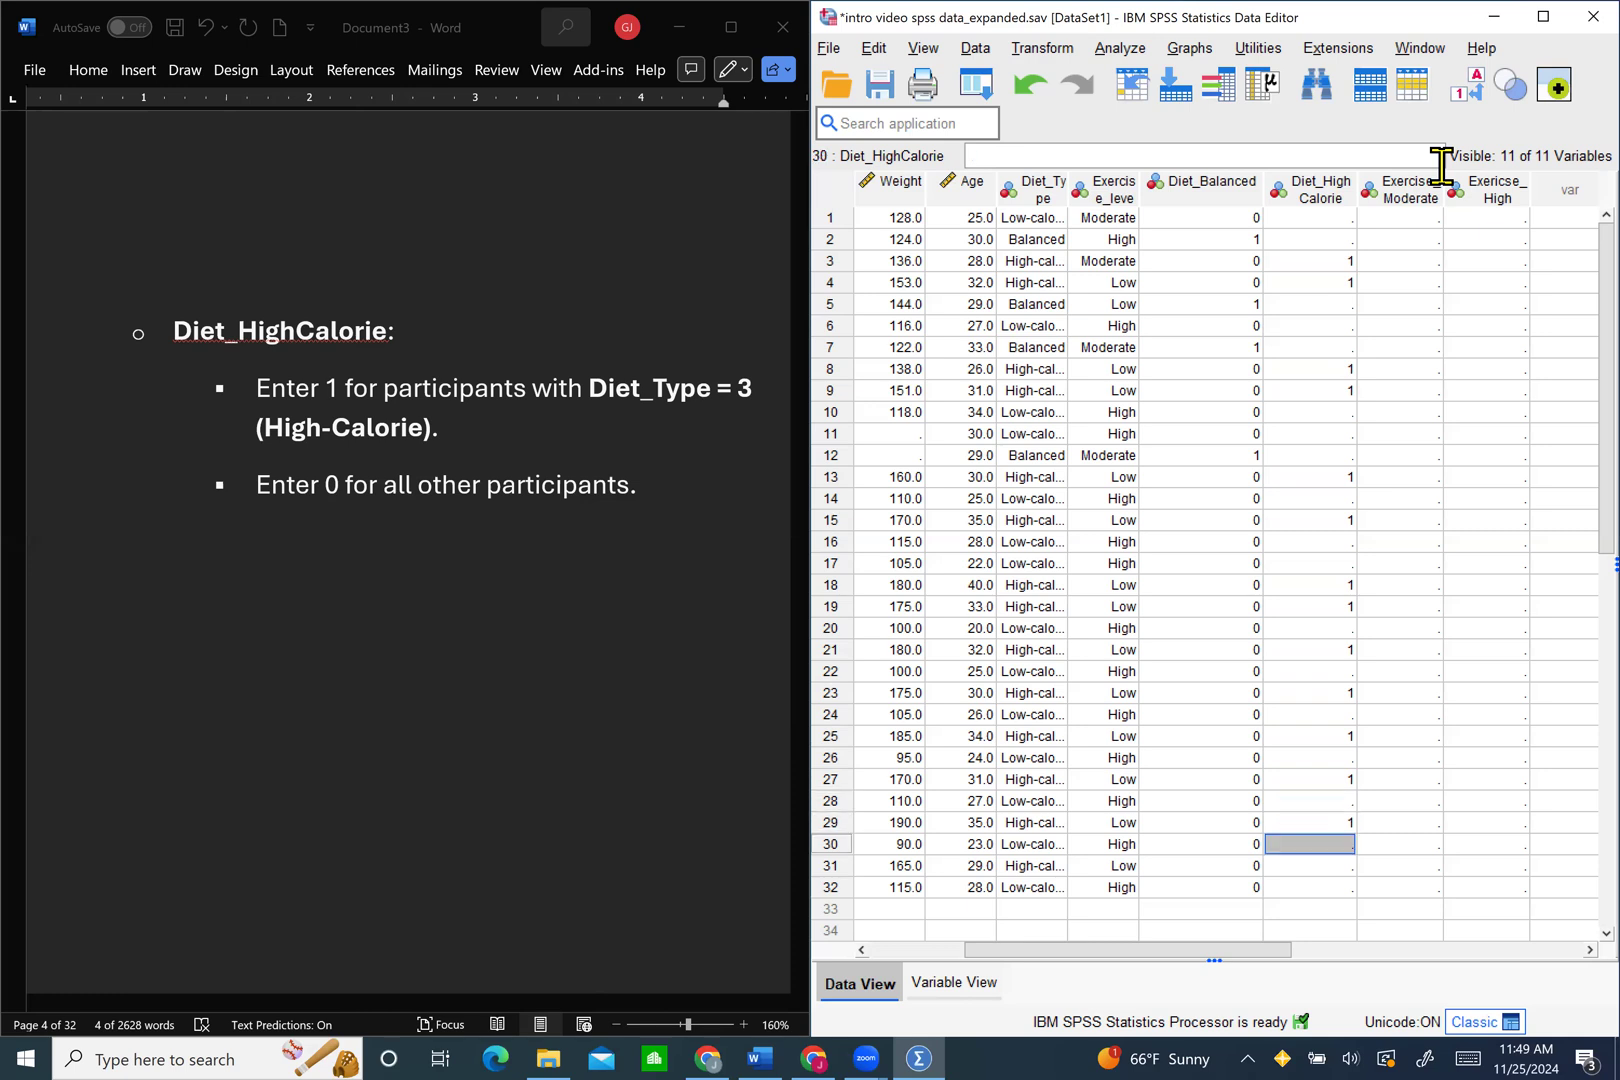
{"action": "key", "text": "Down"}
{"action": "type", "text": "1"}
{"action": "key", "text": "Return"}
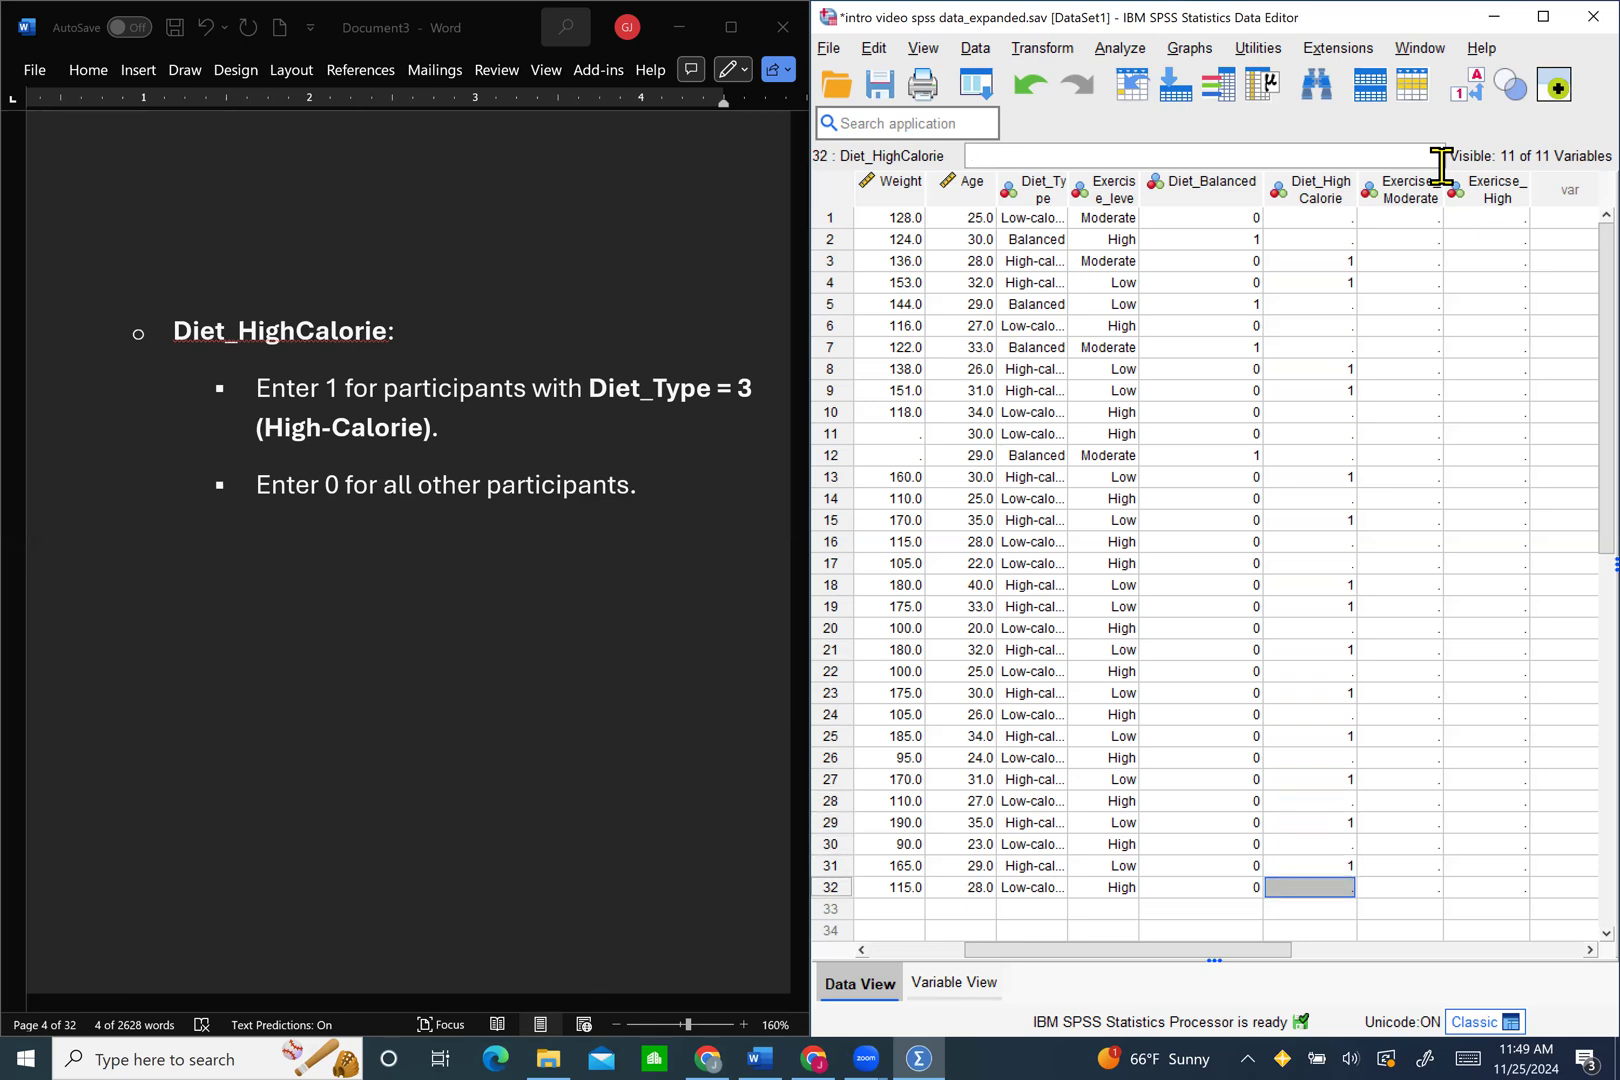
Step: Enter 0 in Diet_HighCalorie for the participants in rows 1, 2, 5, 6, 7, 10, 11 and 12, who are not high-calorie
{"action": "key", "text": "Up"}
{"action": "key", "text": "Up"}
{"action": "key", "text": "Up"}
{"action": "key", "text": "Up"}
{"action": "key", "text": "Up"}
{"action": "key", "text": "Up"}
{"action": "key", "text": "Up"}
{"action": "key", "text": "Up"}
{"action": "key", "text": "Up"}
{"action": "key", "text": "Up"}
{"action": "key", "text": "Up"}
{"action": "key", "text": "Up"}
{"action": "key", "text": "Up"}
{"action": "key", "text": "Up"}
{"action": "key", "text": "Up"}
{"action": "key", "text": "Up"}
{"action": "key", "text": "Up"}
{"action": "key", "text": "Up"}
{"action": "key", "text": "Up"}
{"action": "key", "text": "Up"}
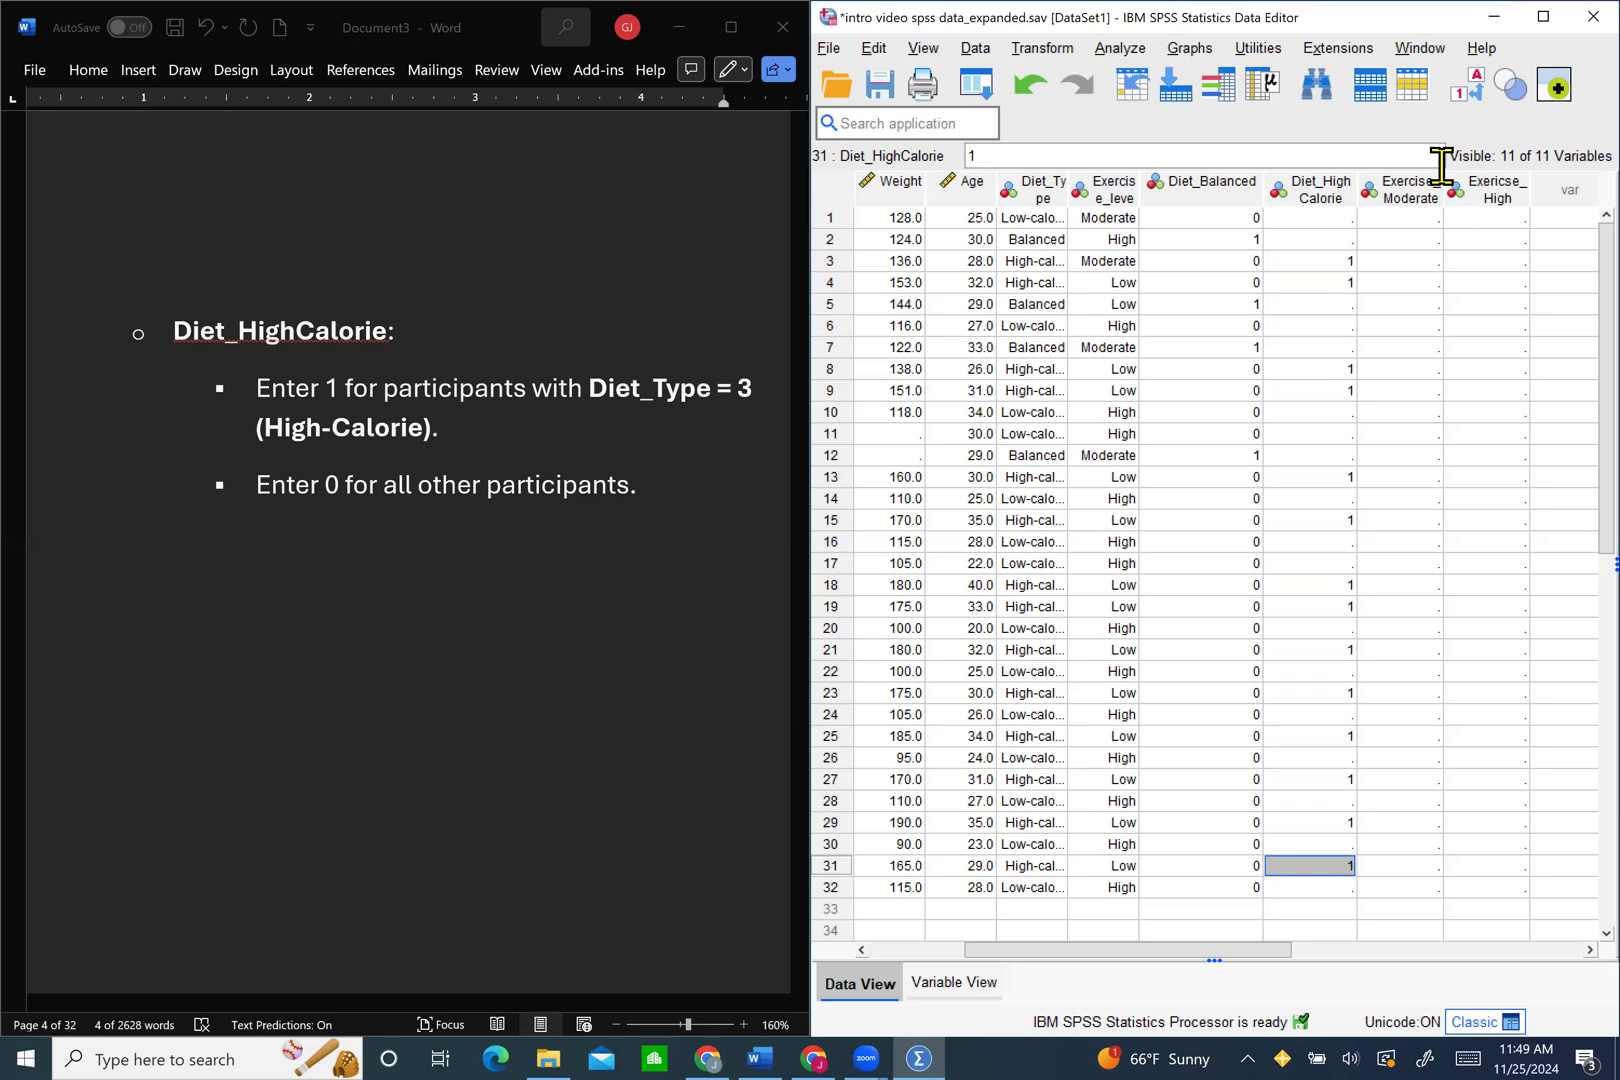
{"action": "key", "text": "Up"}
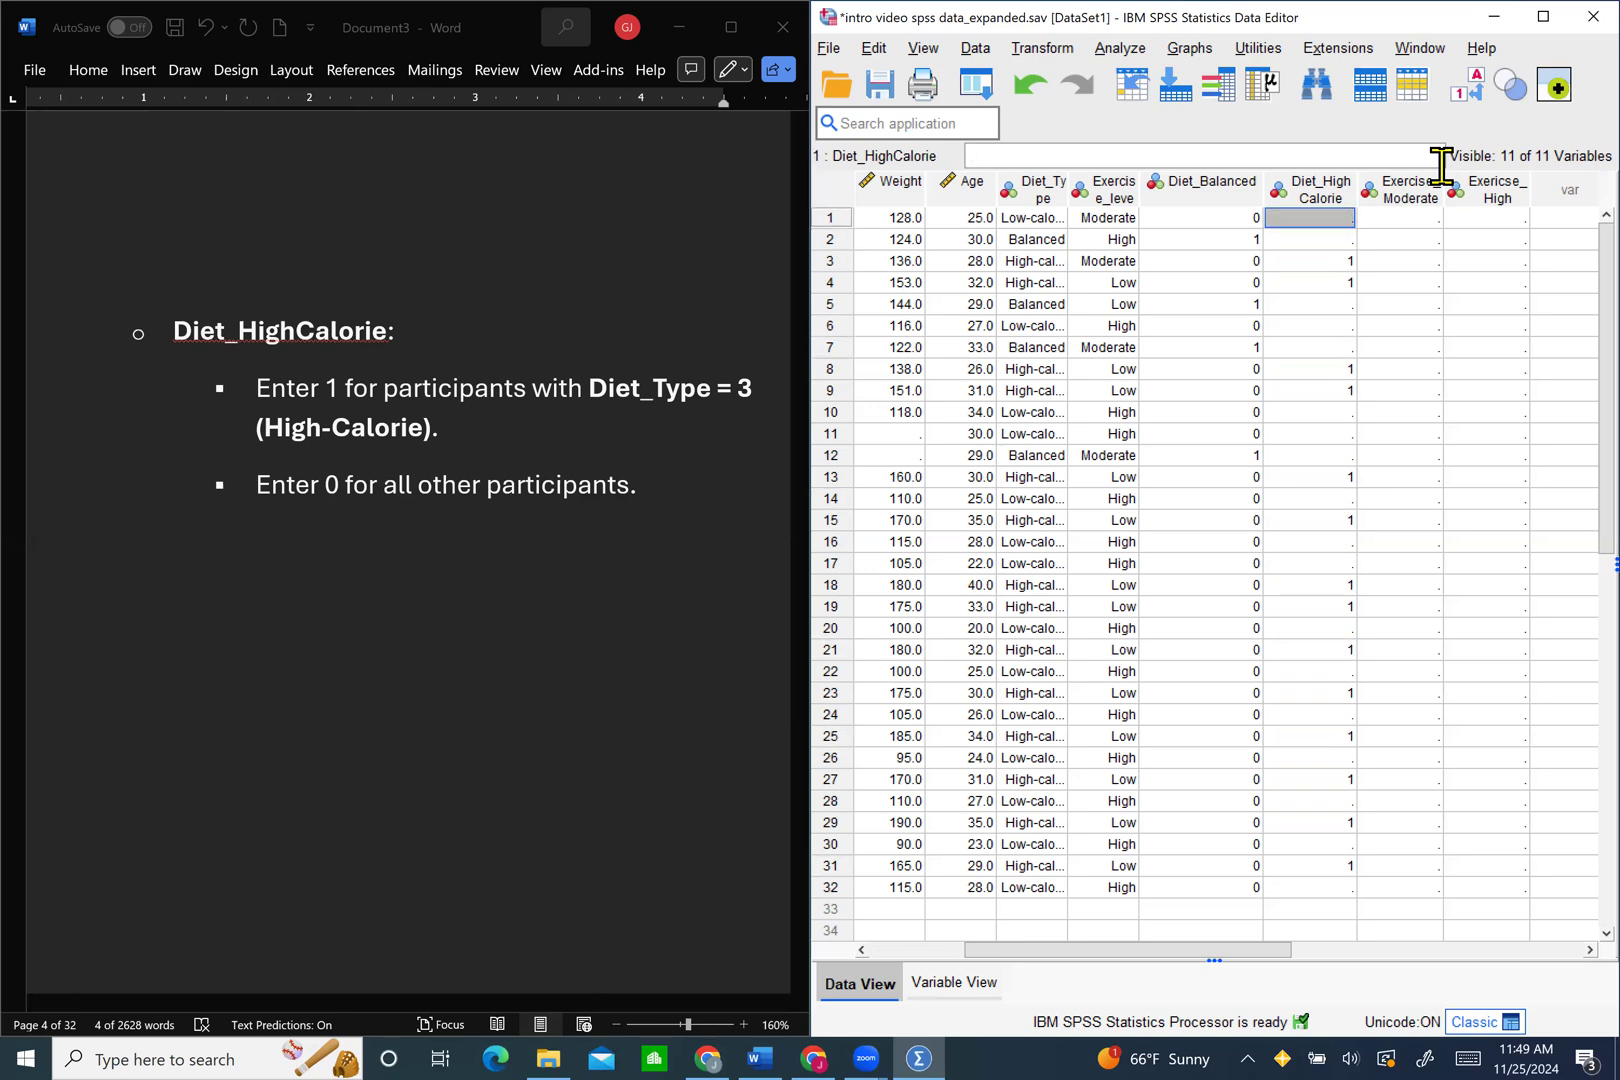
{"action": "type", "text": "0"}
{"action": "key", "text": "Return"}
{"action": "type", "text": "0"}
{"action": "key", "text": "Return"}
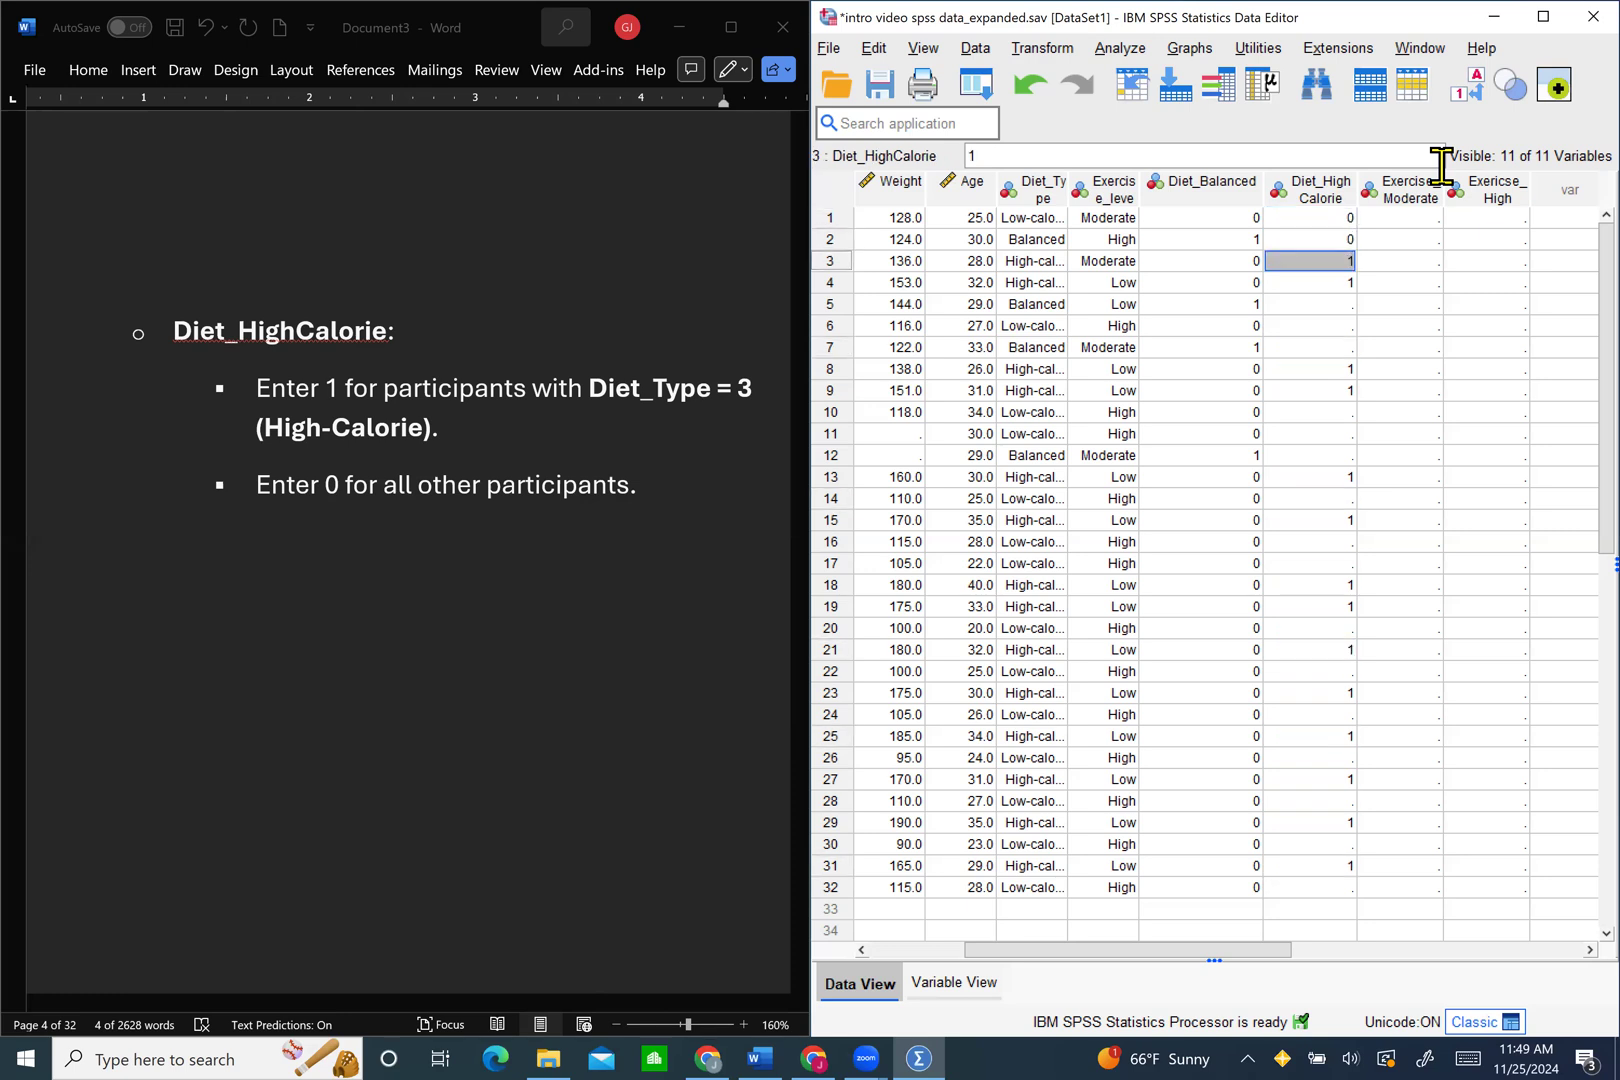
{"action": "key", "text": "Return"}
{"action": "key", "text": "Return"}
{"action": "type", "text": "0"}
{"action": "key", "text": "Return"}
{"action": "type", "text": "0"}
{"action": "key", "text": "Return"}
{"action": "type", "text": "0"}
{"action": "key", "text": "Return"}
{"action": "key", "text": "Return"}
{"action": "key", "text": "Return"}
{"action": "type", "text": "0"}
{"action": "key", "text": "Return"}
{"action": "type", "text": "0"}
{"action": "key", "text": "Return"}
{"action": "type", "text": "0"}
{"action": "key", "text": "Return"}
Step: Enter 0 in Diet_HighCalorie for the low-calorie participants in rows 14, 16, 17, 20, 22, 24, 26, 28, 30 and 32
{"action": "key", "text": "Return"}
{"action": "key", "text": "0"}
{"action": "key", "text": "Return"}
{"action": "key", "text": "Return"}
{"action": "type", "text": "0"}
{"action": "key", "text": "Return"}
{"action": "type", "text": "0"}
{"action": "key", "text": "Return"}
{"action": "key", "text": "Return"}
{"action": "key", "text": "Return"}
{"action": "key", "text": "0"}
{"action": "key", "text": "Return"}
{"action": "key", "text": "Return"}
{"action": "type", "text": "0"}
{"action": "key", "text": "Return"}
{"action": "key", "text": "Return"}
{"action": "type", "text": "0"}
{"action": "key", "text": "Return"}
{"action": "key", "text": "Return"}
{"action": "type", "text": "0"}
{"action": "key", "text": "Return"}
{"action": "key", "text": "Return"}
{"action": "type", "text": "0"}
{"action": "key", "text": "Return"}
{"action": "key", "text": "Return"}
{"action": "type", "text": "0"}
{"action": "key", "text": "Return"}
{"action": "key", "text": "Return"}
{"action": "type", "text": "0"}
{"action": "key", "text": "Return"}
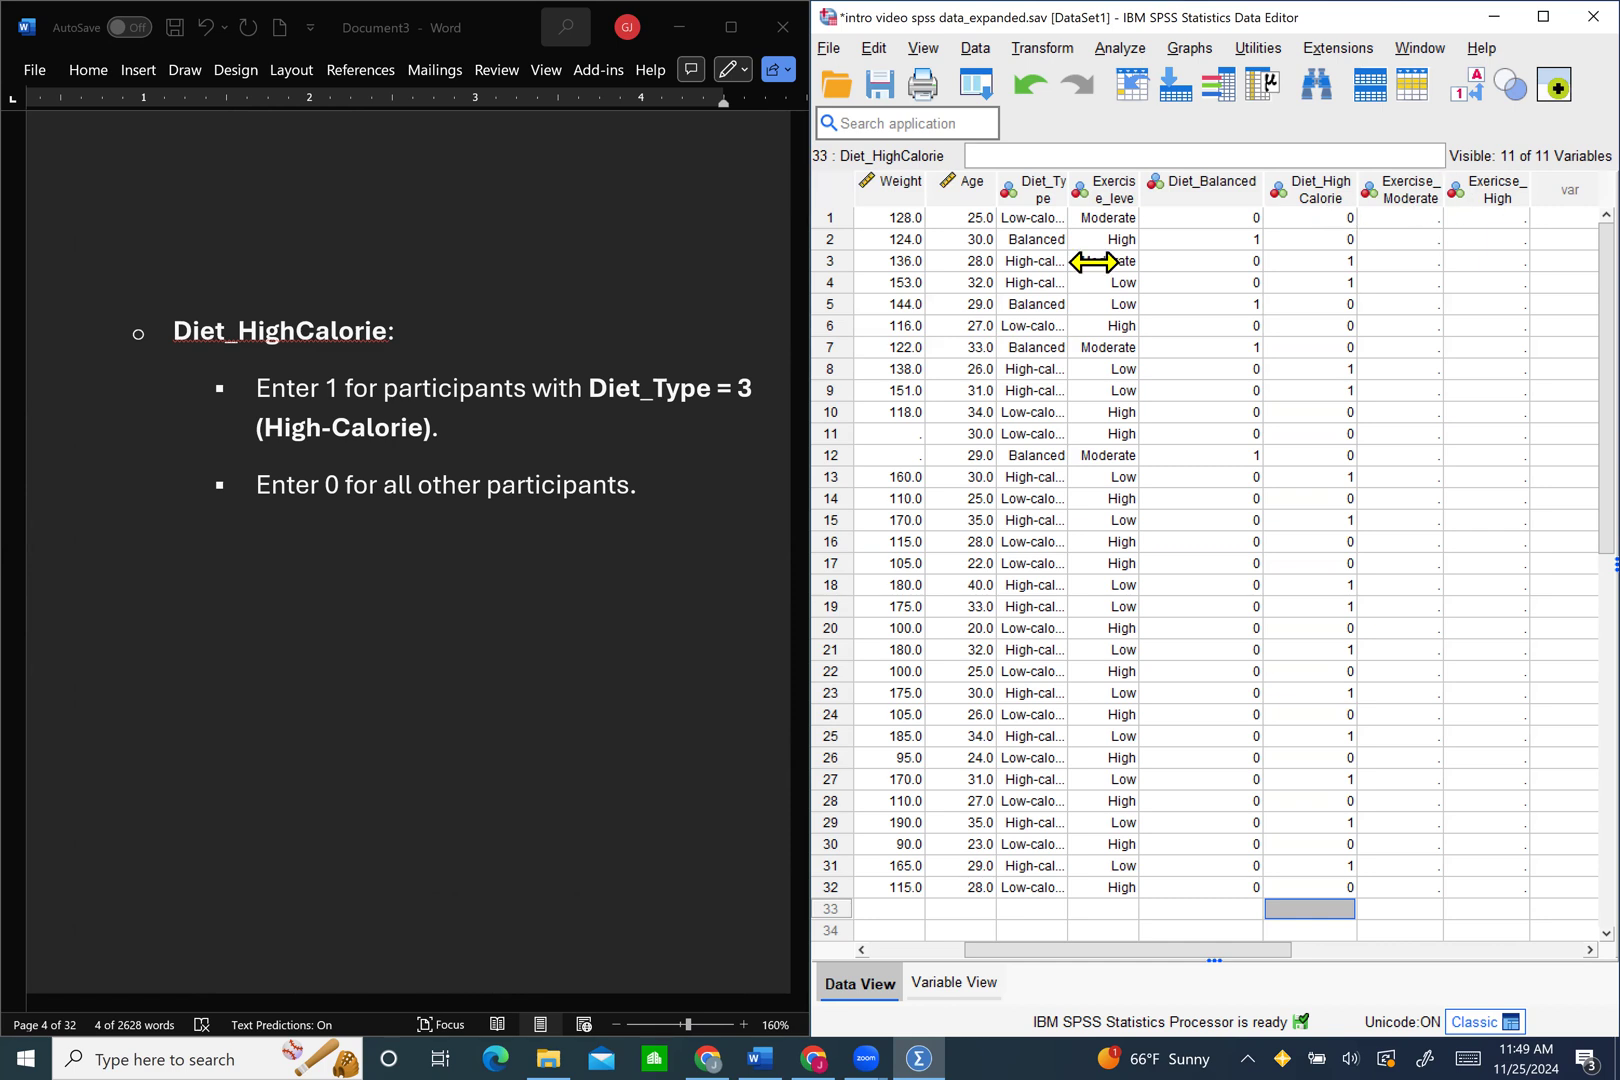
Step: Following the Exercise_Moderate notes, enter 1 in that variable for the moderate-exercise participants in rows 1, 3, 7 and 12
{"action": "scroll", "coordinate": [593, 617], "scroll_direction": "down", "scroll_amount": 6}
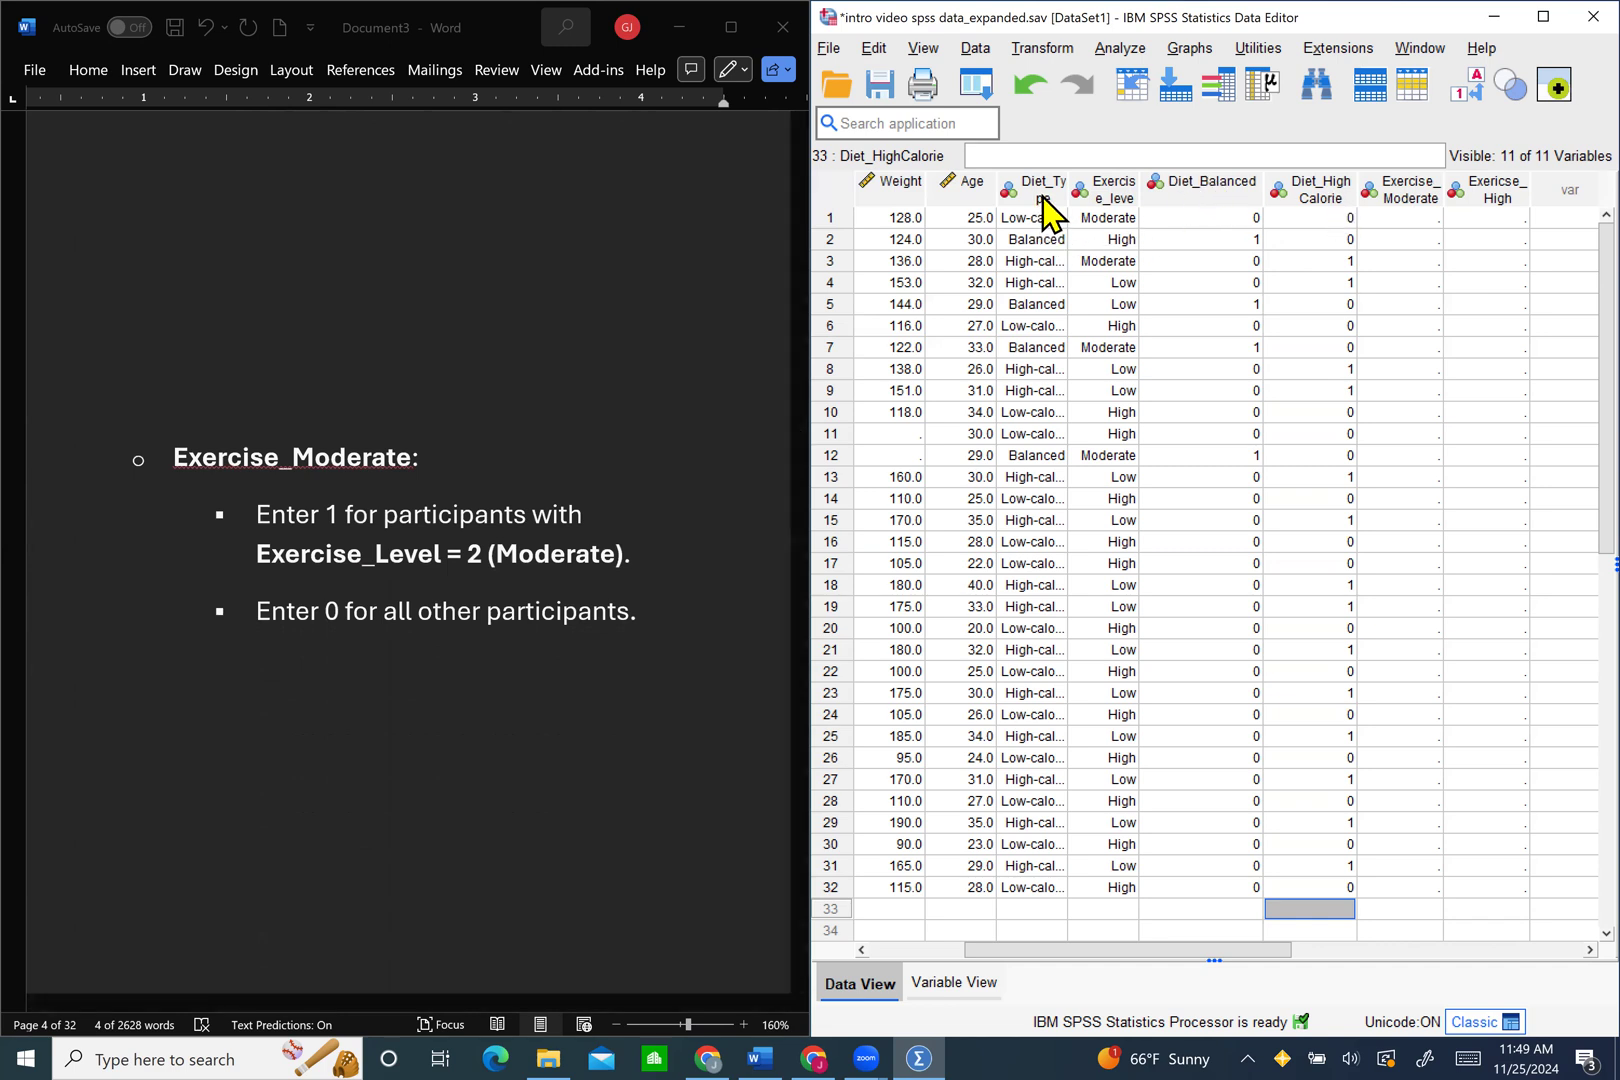
{"action": "scroll", "coordinate": [745, 542], "scroll_direction": "down", "scroll_amount": 1}
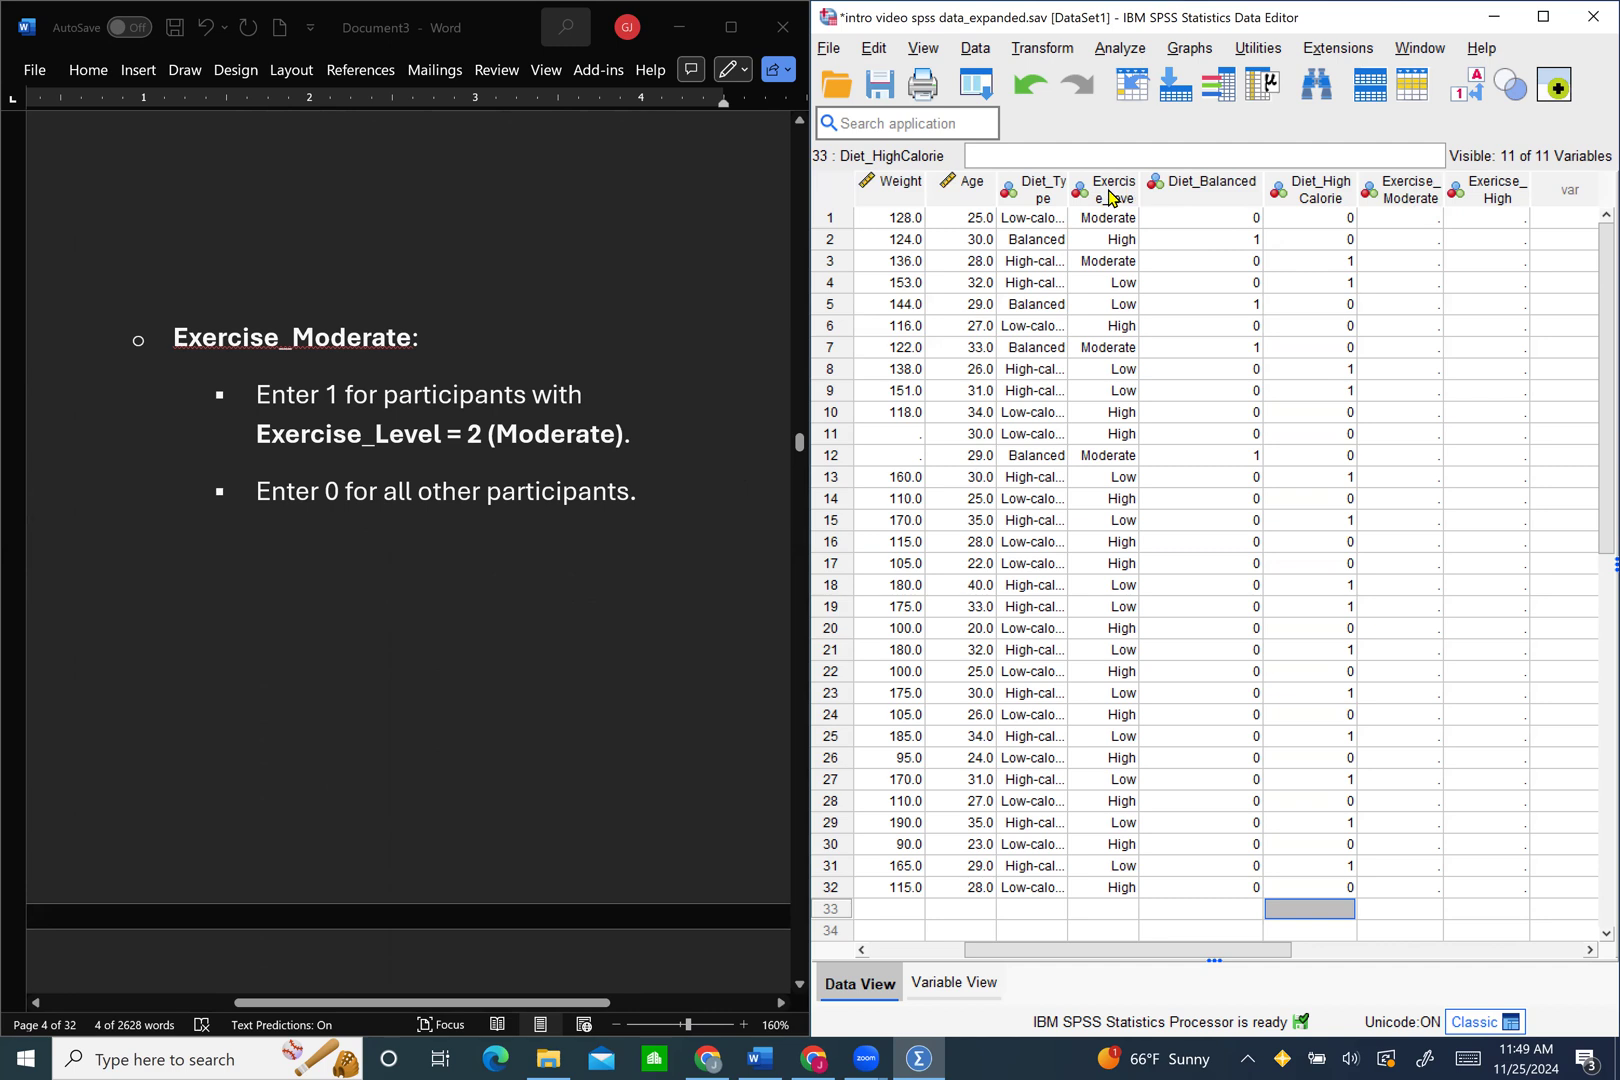
{"action": "left_click", "coordinate": [1421, 218]}
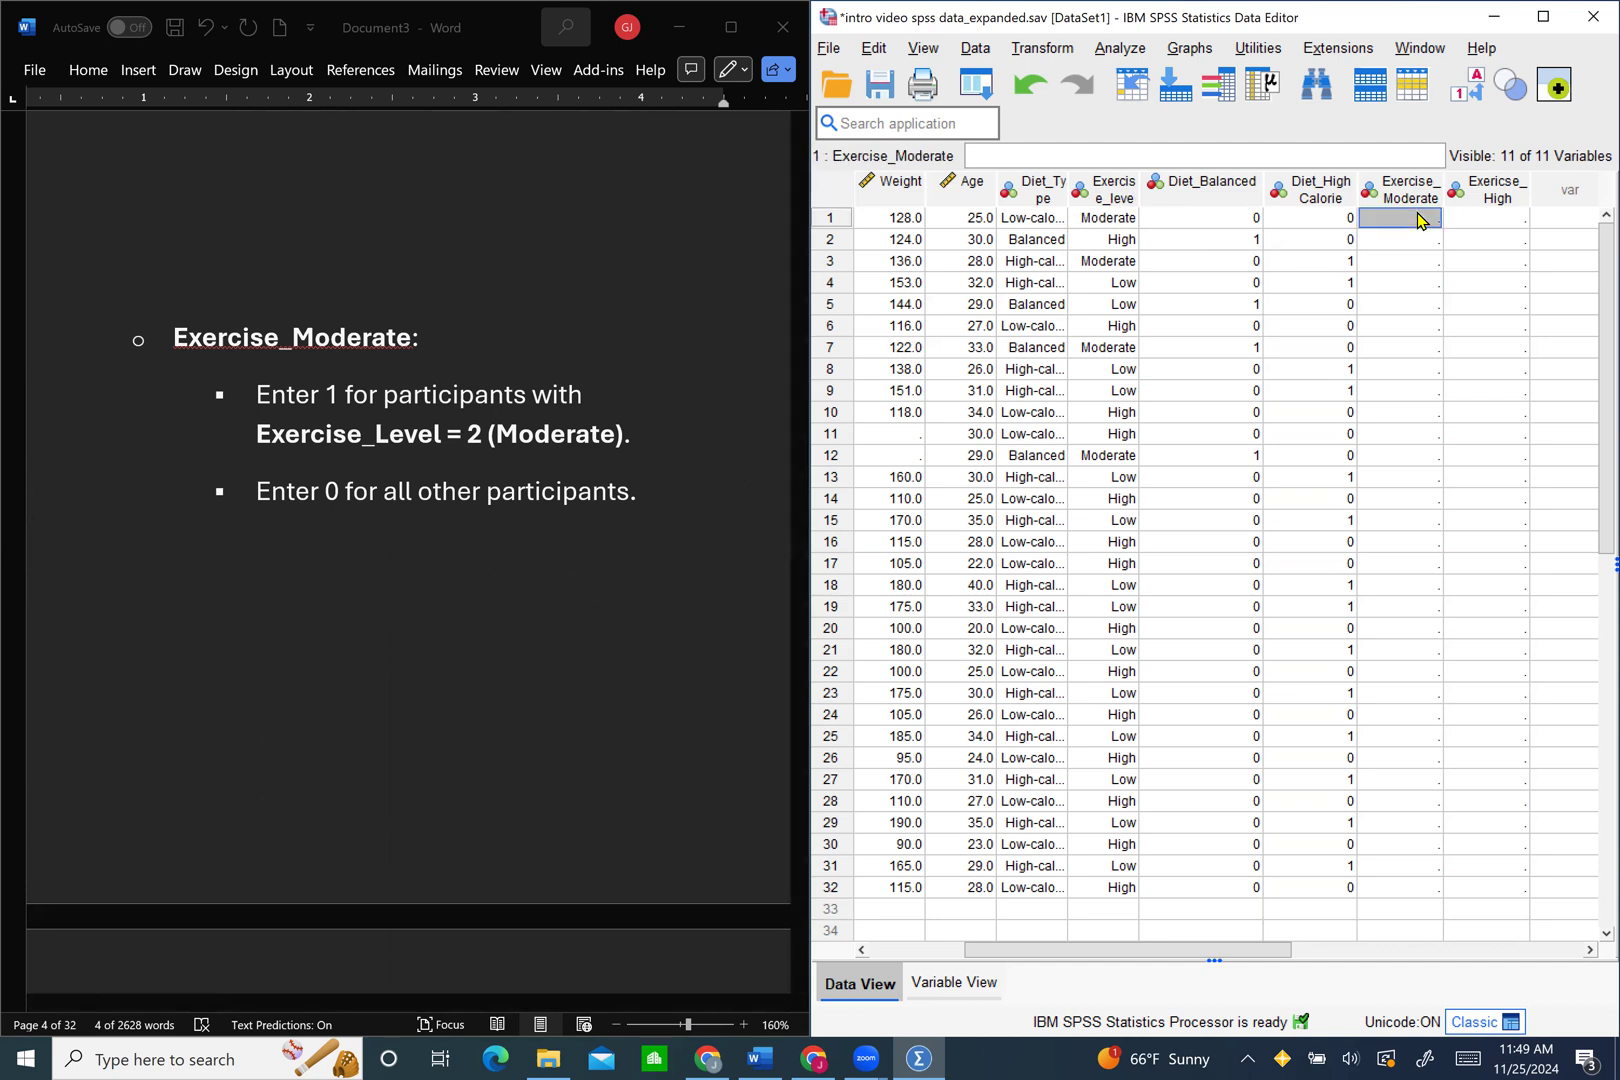
{"action": "type", "text": "1"}
{"action": "key", "text": "Return"}
{"action": "key", "text": "Return"}
{"action": "type", "text": "1"}
{"action": "key", "text": "Return"}
{"action": "key", "text": "Return"}
{"action": "key", "text": "Return"}
{"action": "key", "text": "Return"}
{"action": "type", "text": "1"}
{"action": "key", "text": "Return"}
{"action": "key", "text": "Return"}
{"action": "key", "text": "Return"}
{"action": "key", "text": "Return"}
{"action": "key", "text": "Return"}
{"action": "type", "text": "1"}
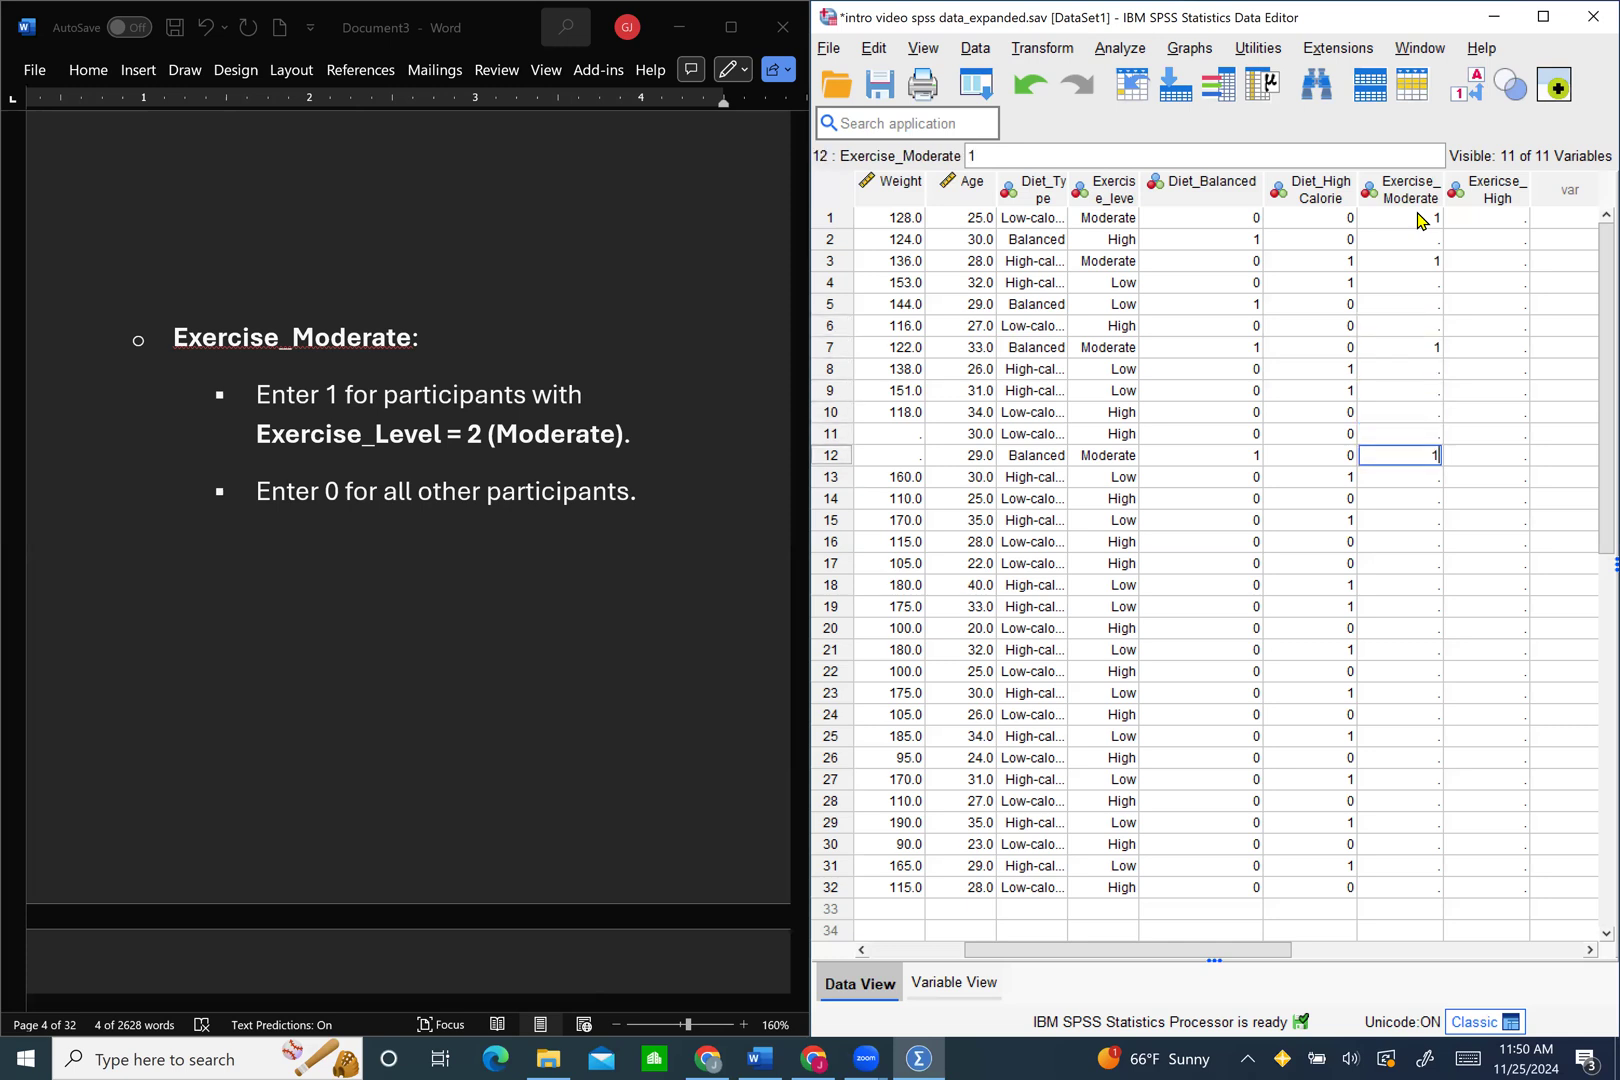
Step: Enter 0 in Exercise_Moderate for the participants in rows 2, 4, 5, 6 and 8 to 11, whose exercise level is not Moderate
{"action": "key", "text": "Up"}
{"action": "key", "text": "Up"}
{"action": "key", "text": "Up"}
{"action": "key", "text": "Up"}
{"action": "key", "text": "Up"}
{"action": "key", "text": "Up"}
{"action": "key", "text": "Up"}
{"action": "key", "text": "Up"}
{"action": "key", "text": "Up"}
{"action": "key", "text": "Up"}
{"action": "type", "text": "0"}
{"action": "key", "text": "Return"}
{"action": "key", "text": "Return"}
{"action": "type", "text": "0"}
{"action": "key", "text": "Return"}
{"action": "type", "text": "0"}
{"action": "key", "text": "Return"}
{"action": "type", "text": "0"}
{"action": "key", "text": "Return"}
{"action": "key", "text": "Return"}
{"action": "type", "text": "0 0 0 0"}
{"action": "key", "text": "Return"}
{"action": "key", "text": "Return"}
Step: Enter 0 in Exercise_Moderate for every participant in rows 13 to 32
{"action": "type", "text": "0 0"}
{"action": "key", "text": "Return"}
{"action": "type", "text": "0"}
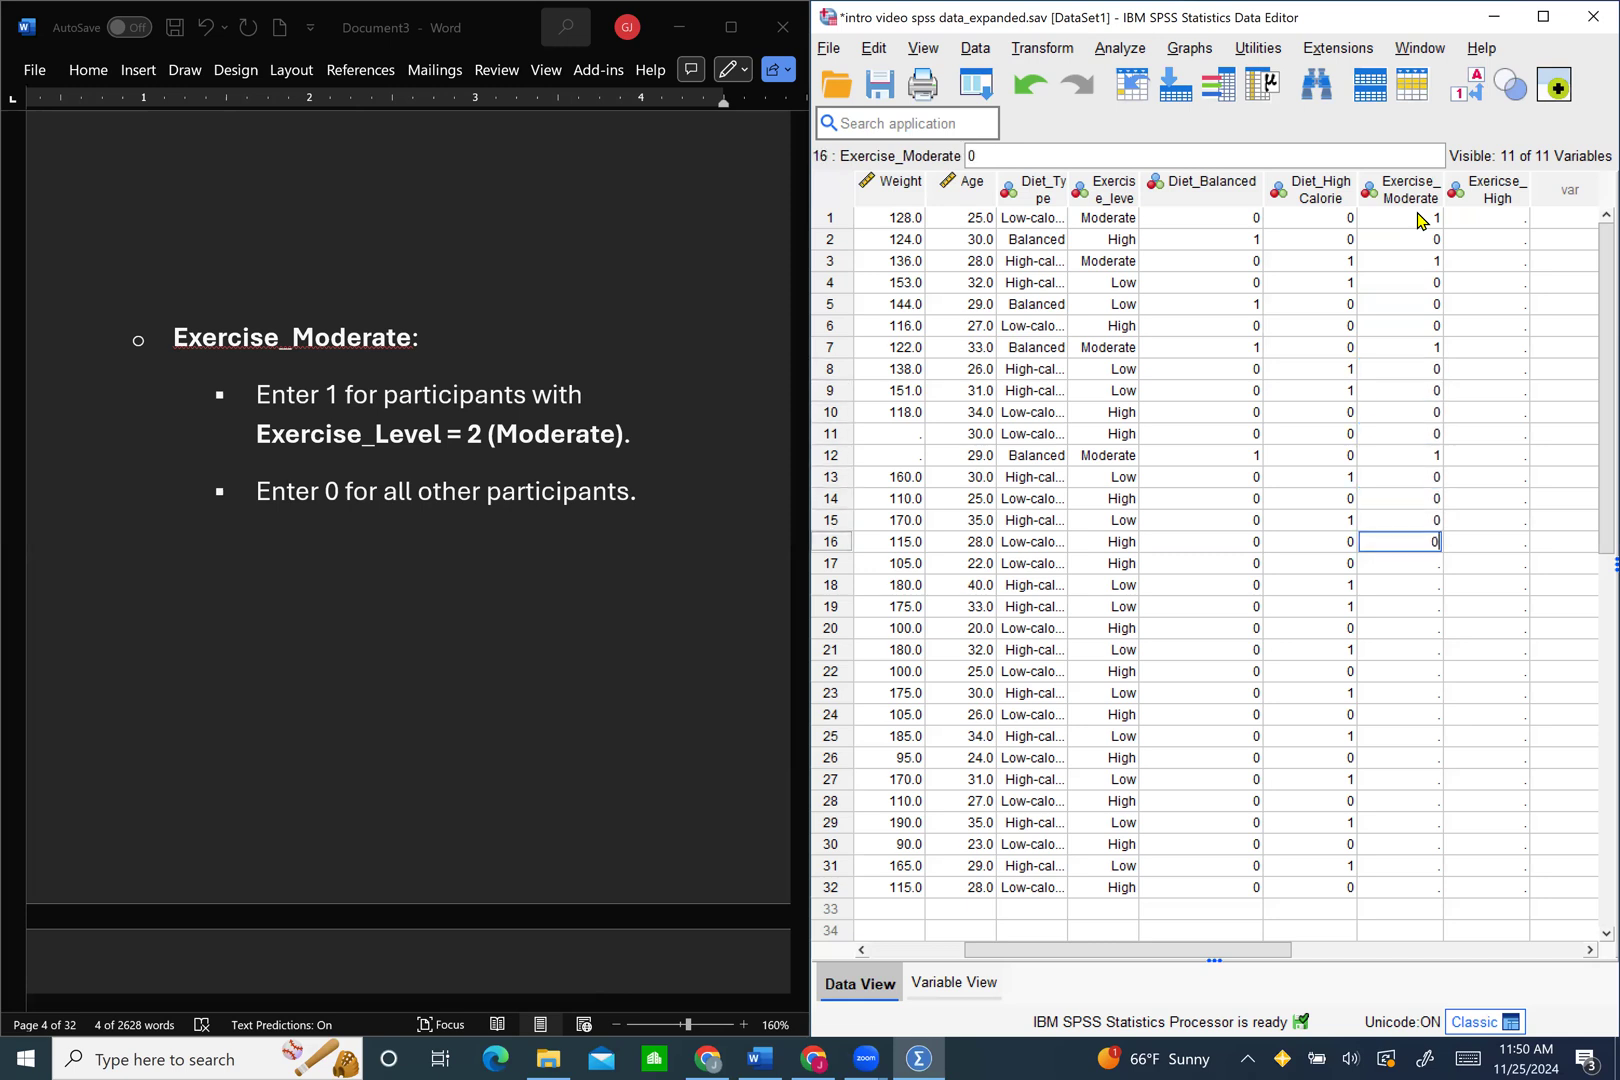
{"action": "type", "text": " 0 0 0 0 0 0 0 0 0 0 0 0 0 0 0 0 0"}
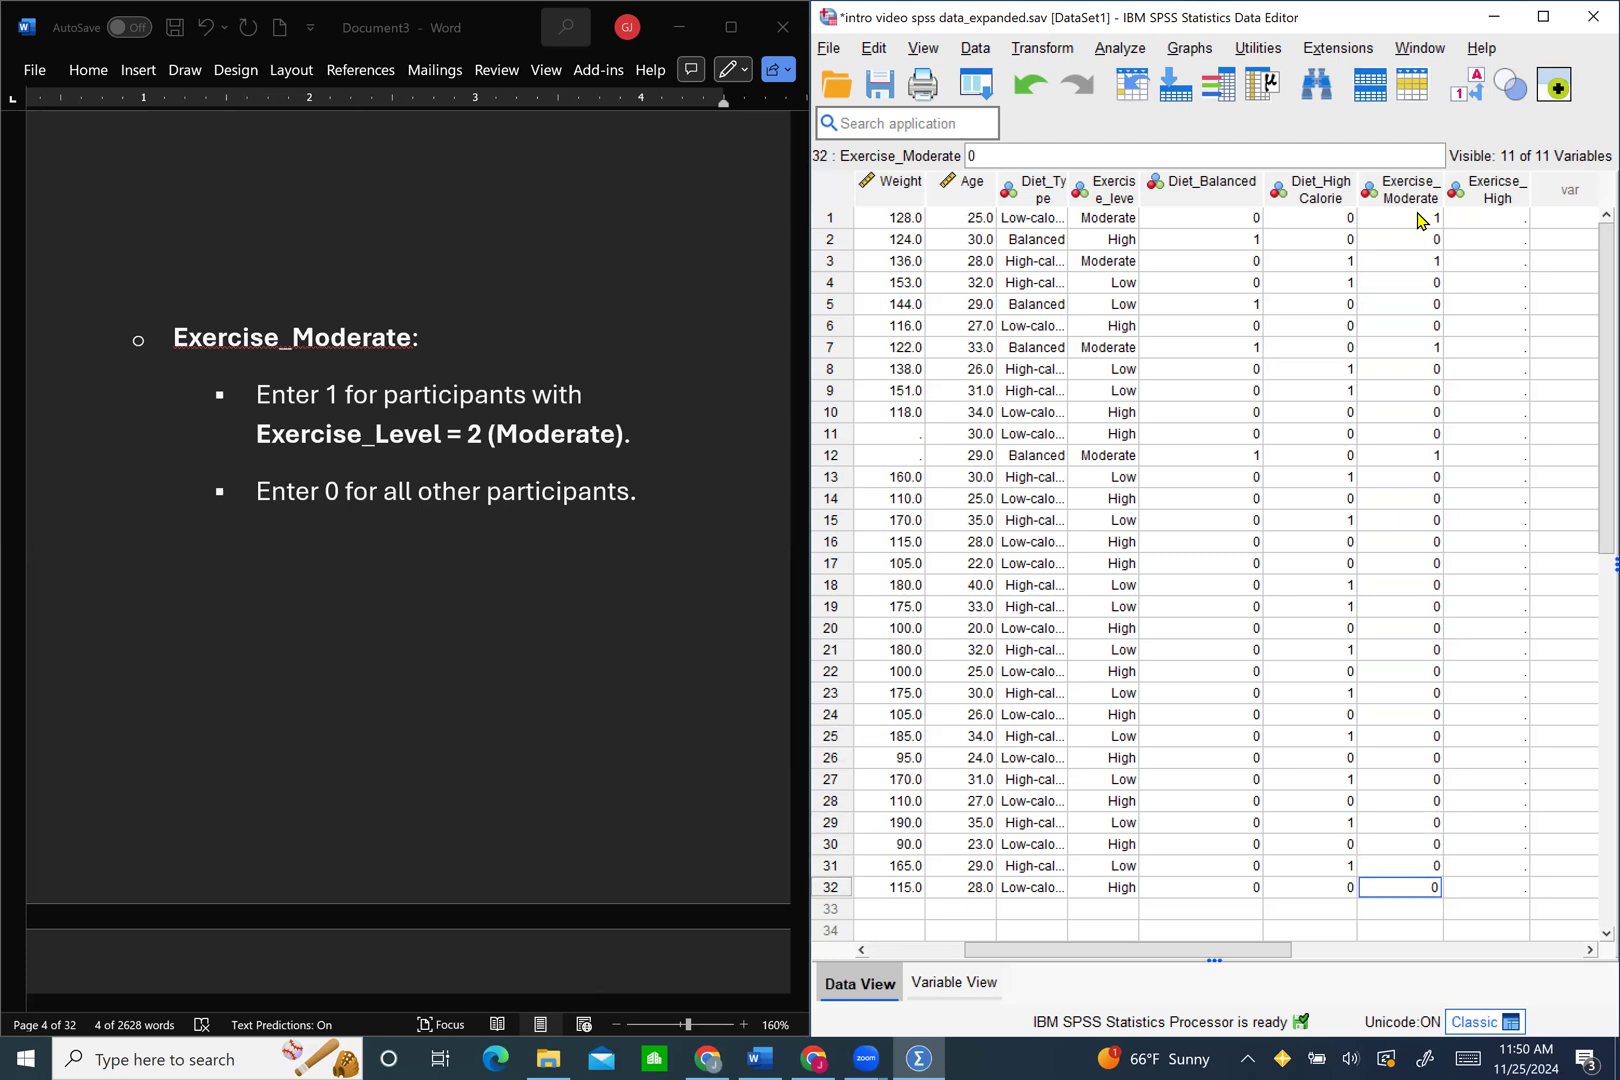
Step: Read the Exercise_High coding notes and compare the numeric exercise level codes in the data with their value labels
{"action": "scroll", "coordinate": [545, 600], "scroll_direction": "down", "scroll_amount": 10}
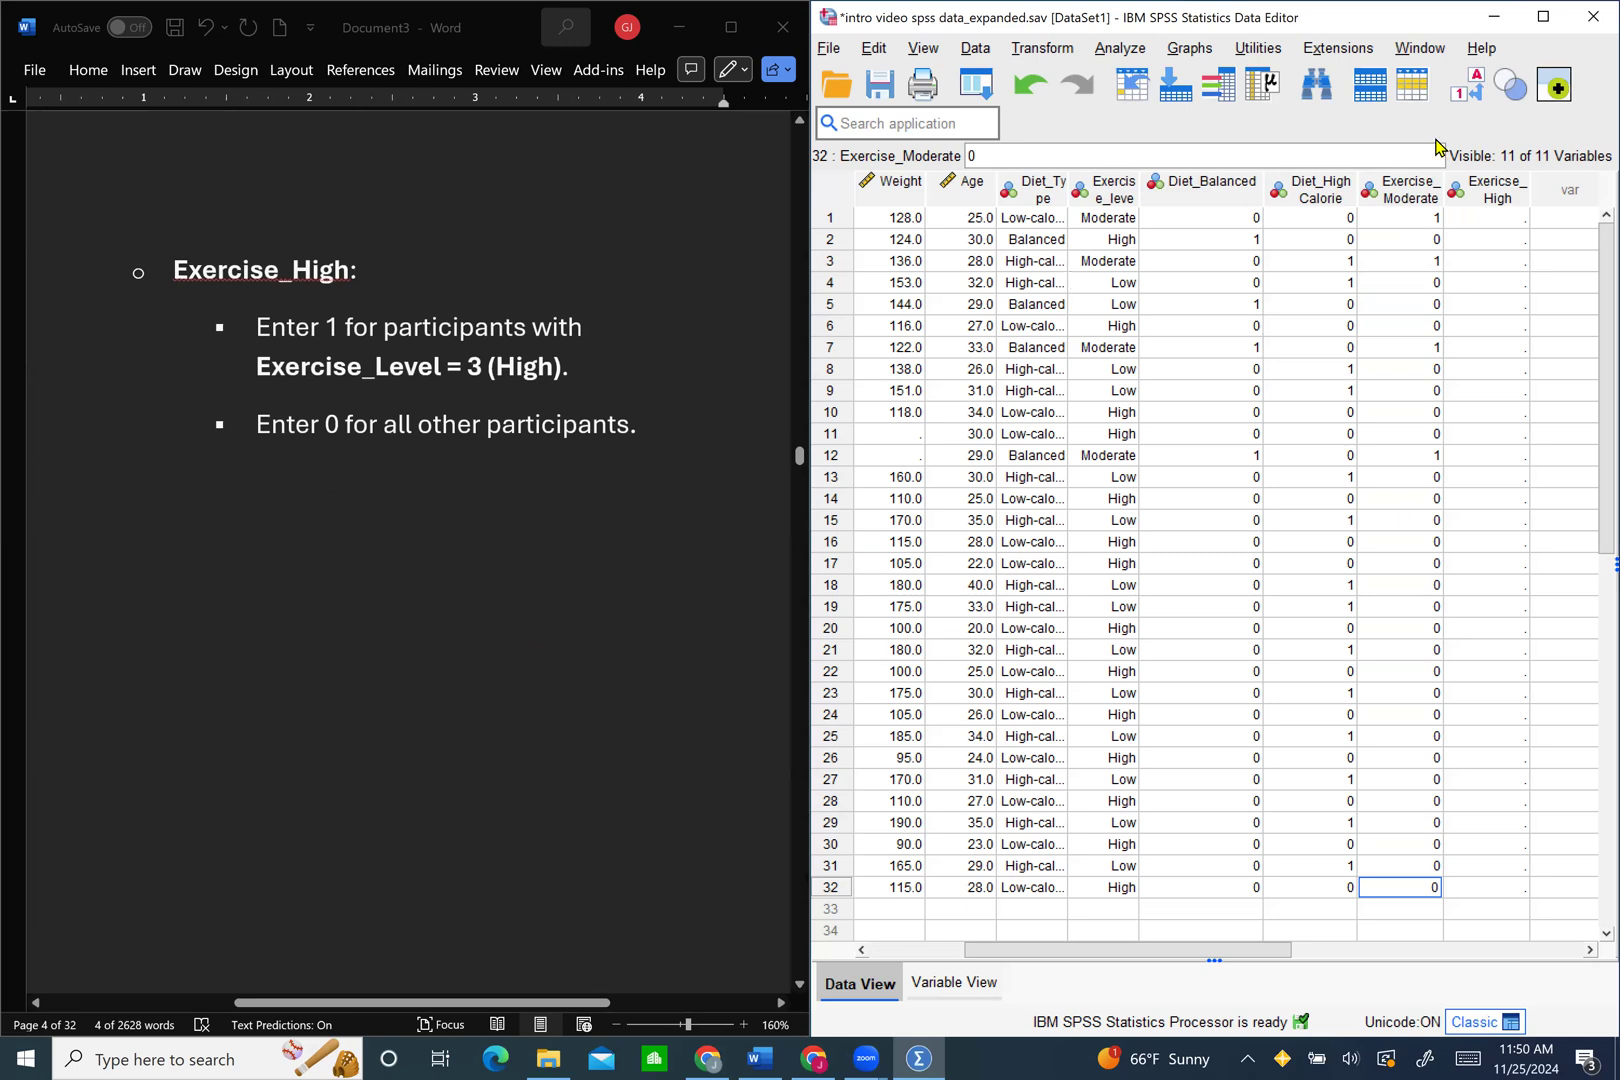
{"action": "left_click", "coordinate": [1518, 219]}
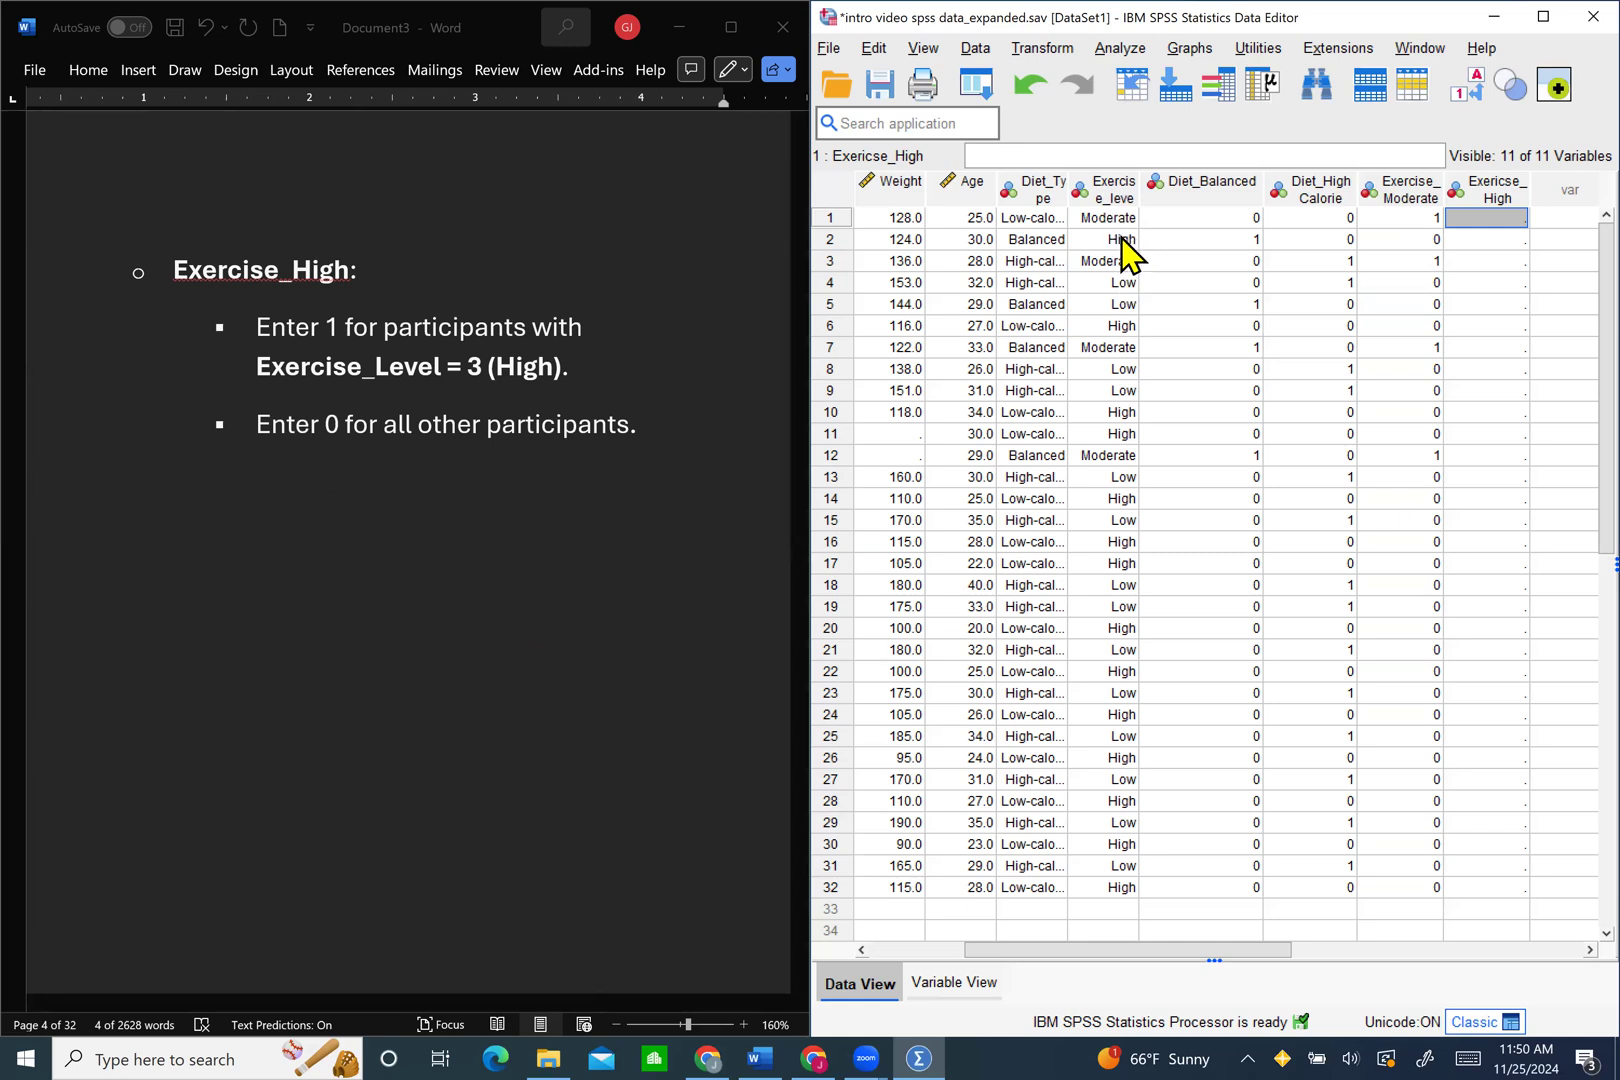
{"action": "left_click", "coordinate": [1467, 90]}
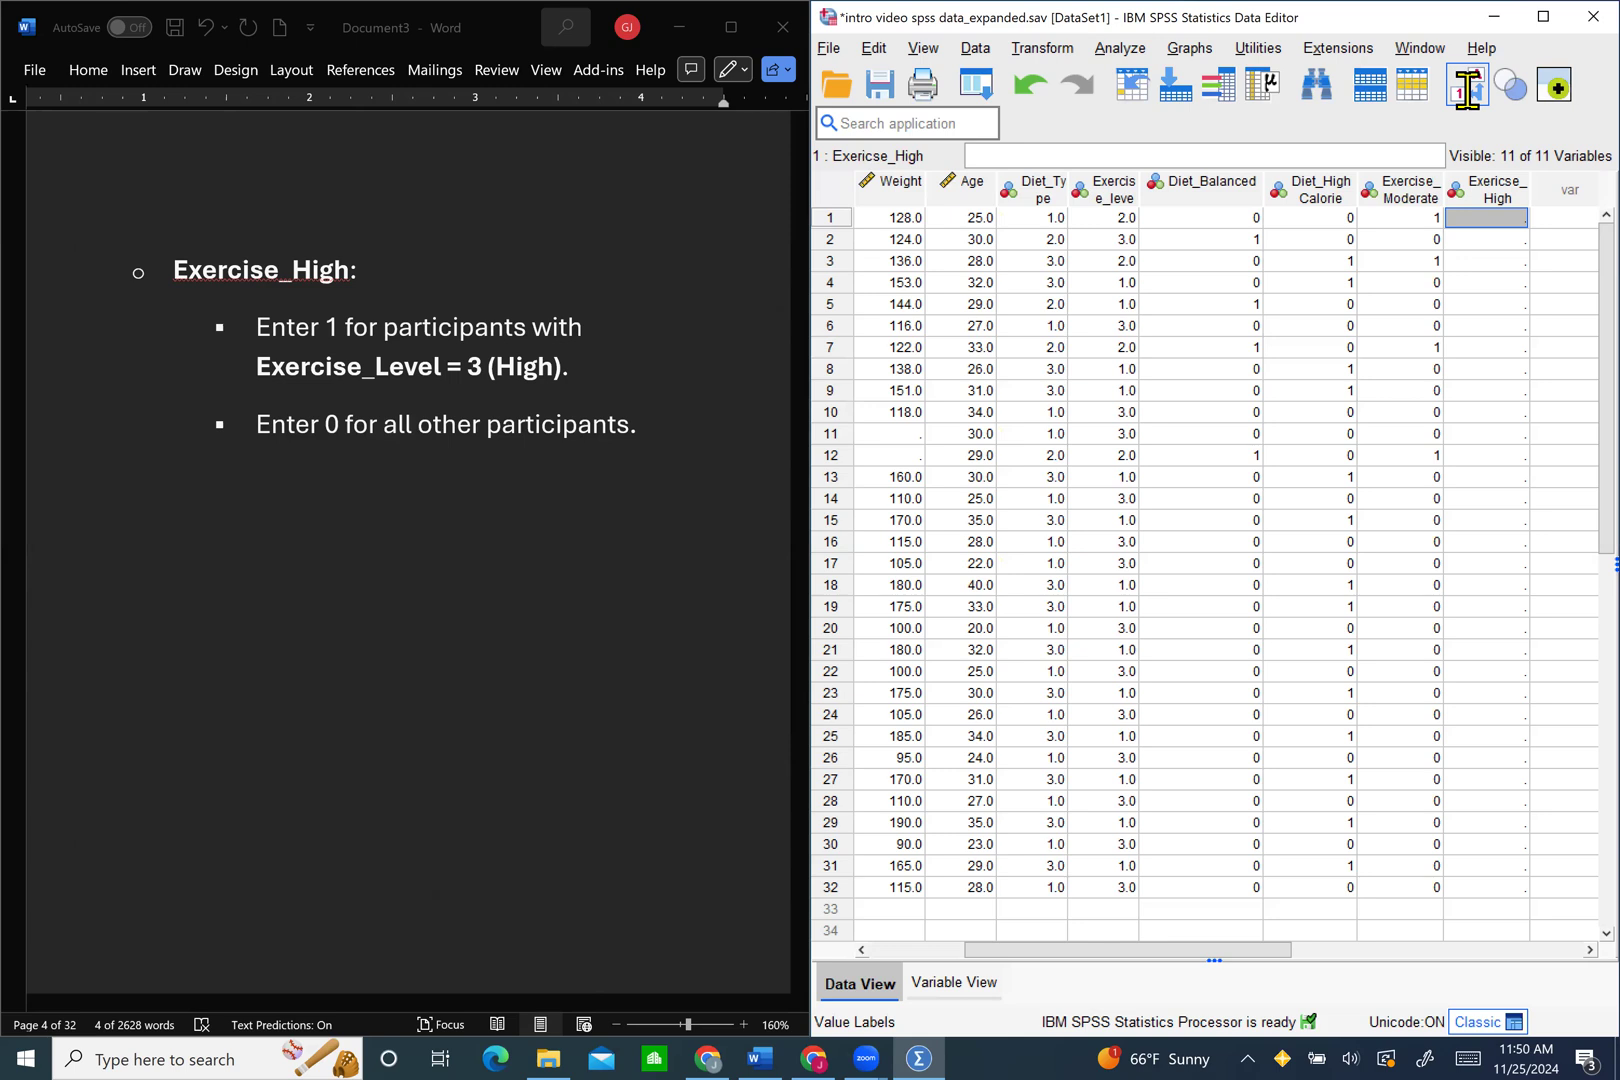
{"action": "left_click", "coordinate": [1467, 90]}
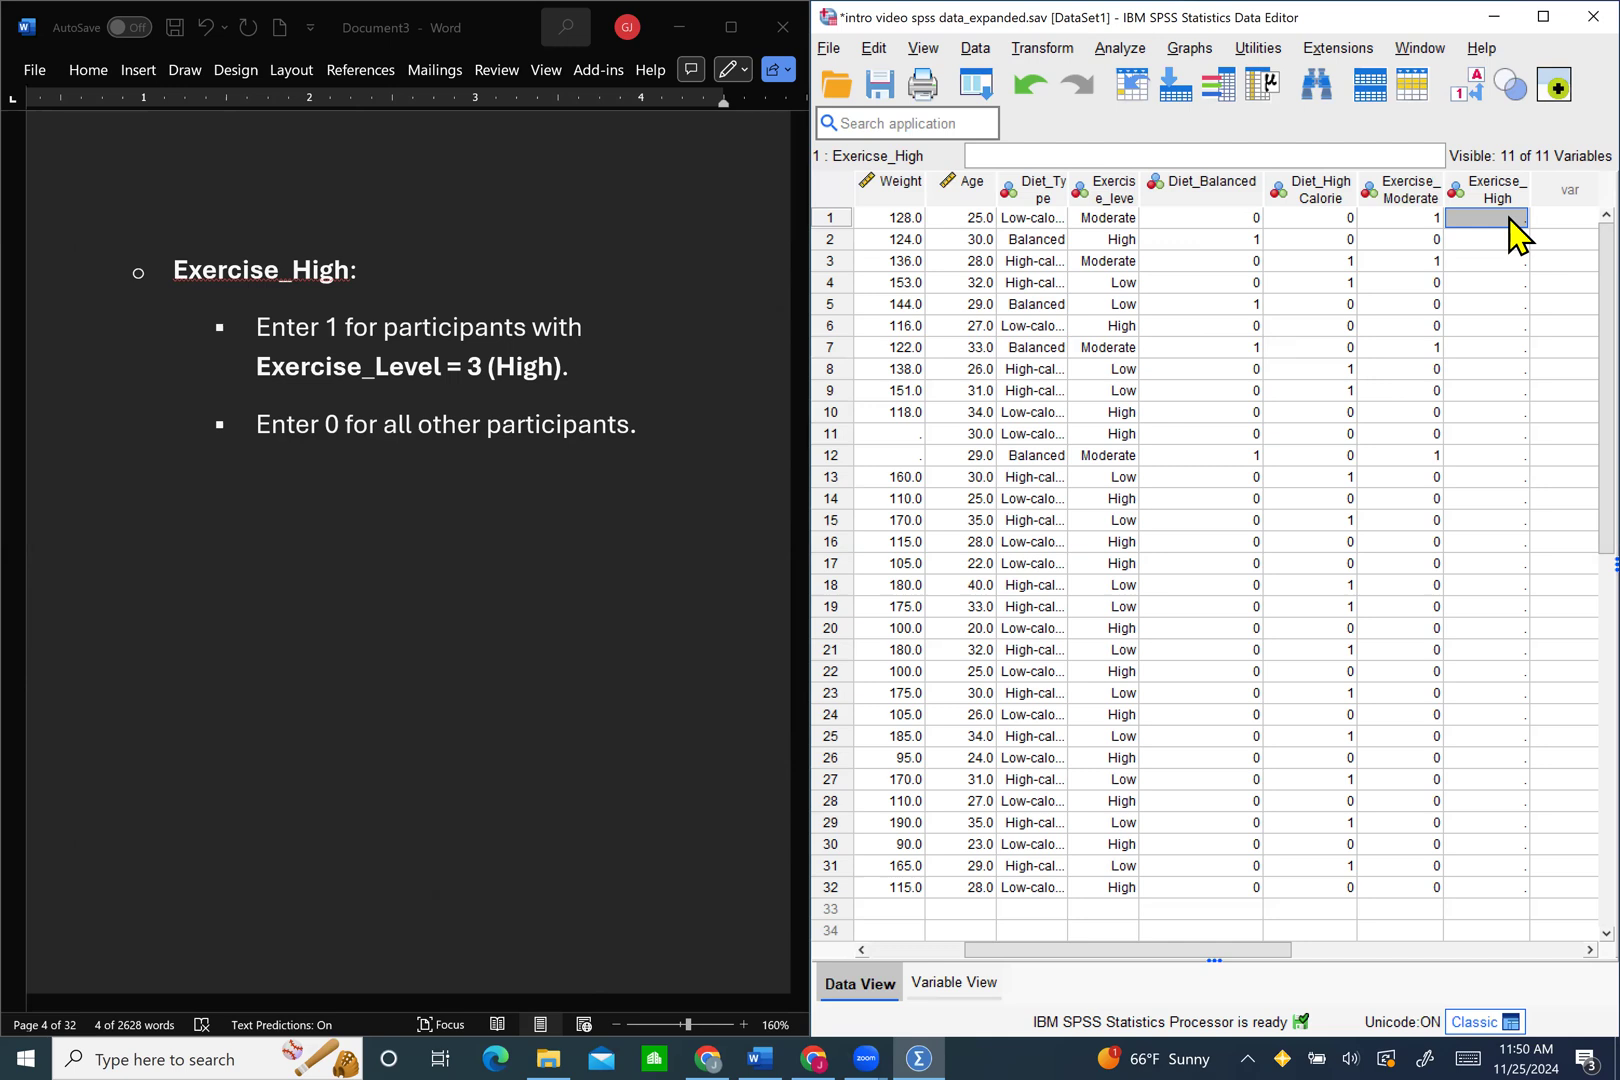
Step: Enter 1 in Exericse_High for the high-exercise participants in rows 6, 10 and 11
{"action": "key", "text": "Down"}
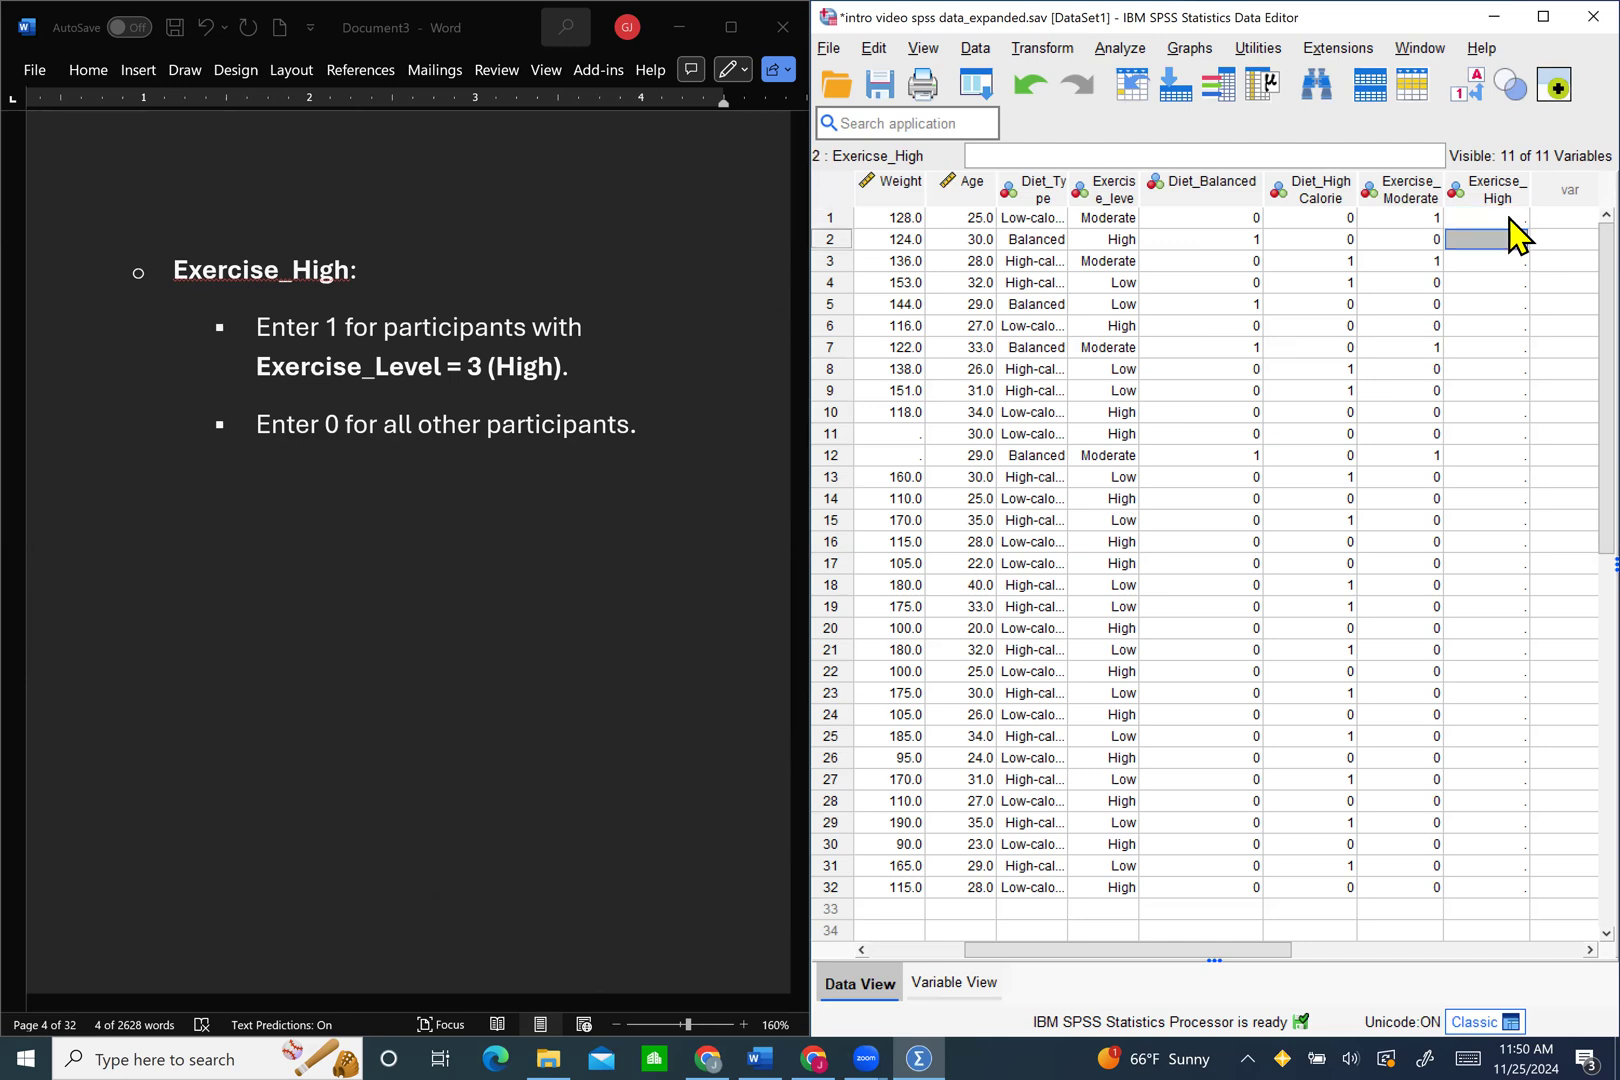
{"action": "key", "text": "Down"}
{"action": "key", "text": "Down"}
{"action": "key", "text": "Down"}
{"action": "key", "text": "Down"}
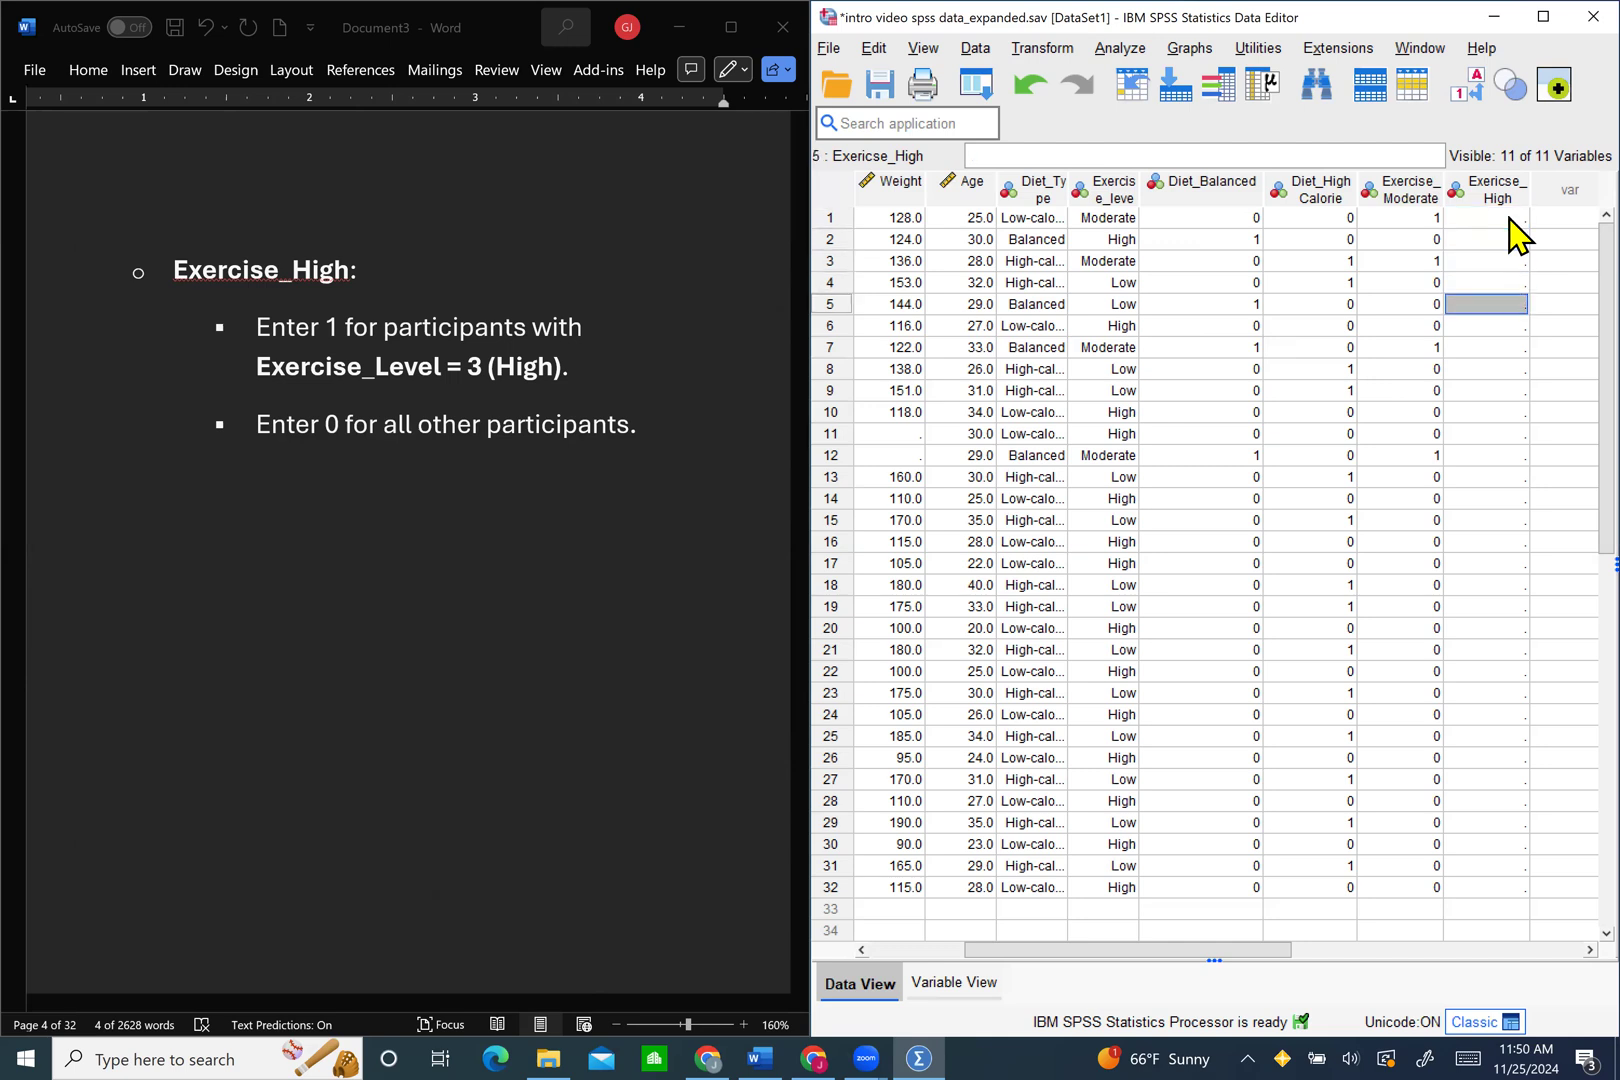
{"action": "type", "text": "1"}
{"action": "key", "text": "Down"}
{"action": "key", "text": "Down"}
{"action": "key", "text": "Down"}
{"action": "key", "text": "Down"}
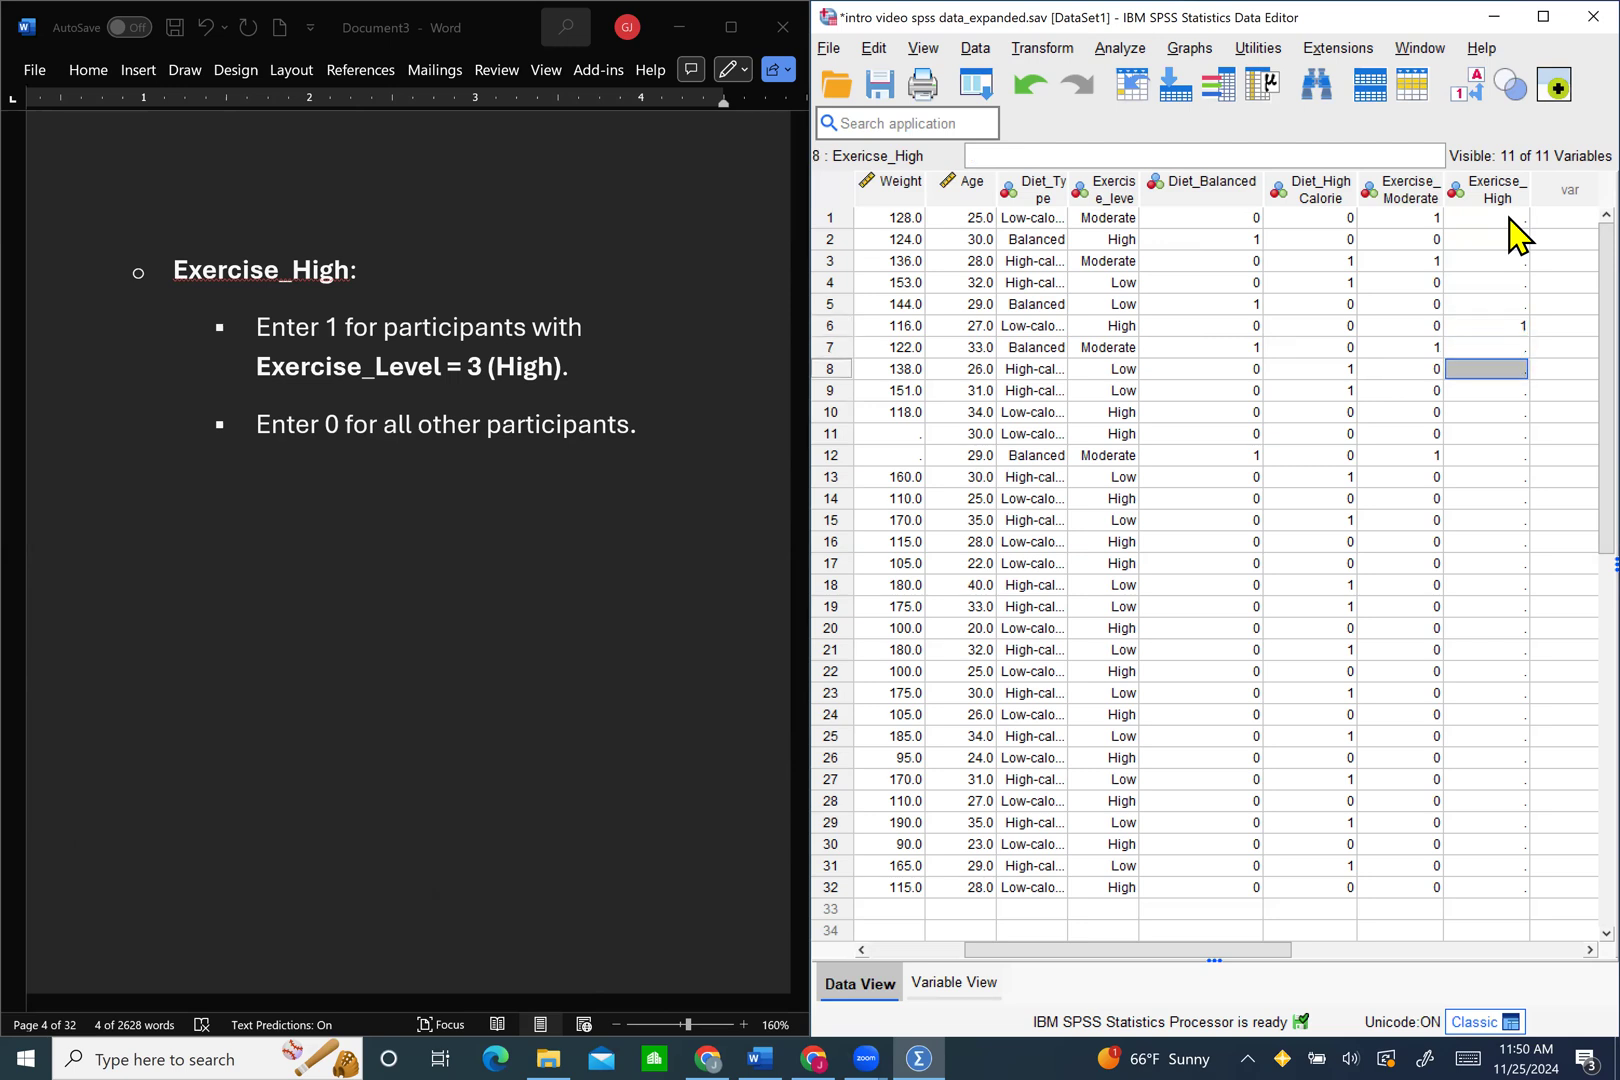
{"action": "type", "text": "1"}
{"action": "key", "text": "Down"}
{"action": "type", "text": "1"}
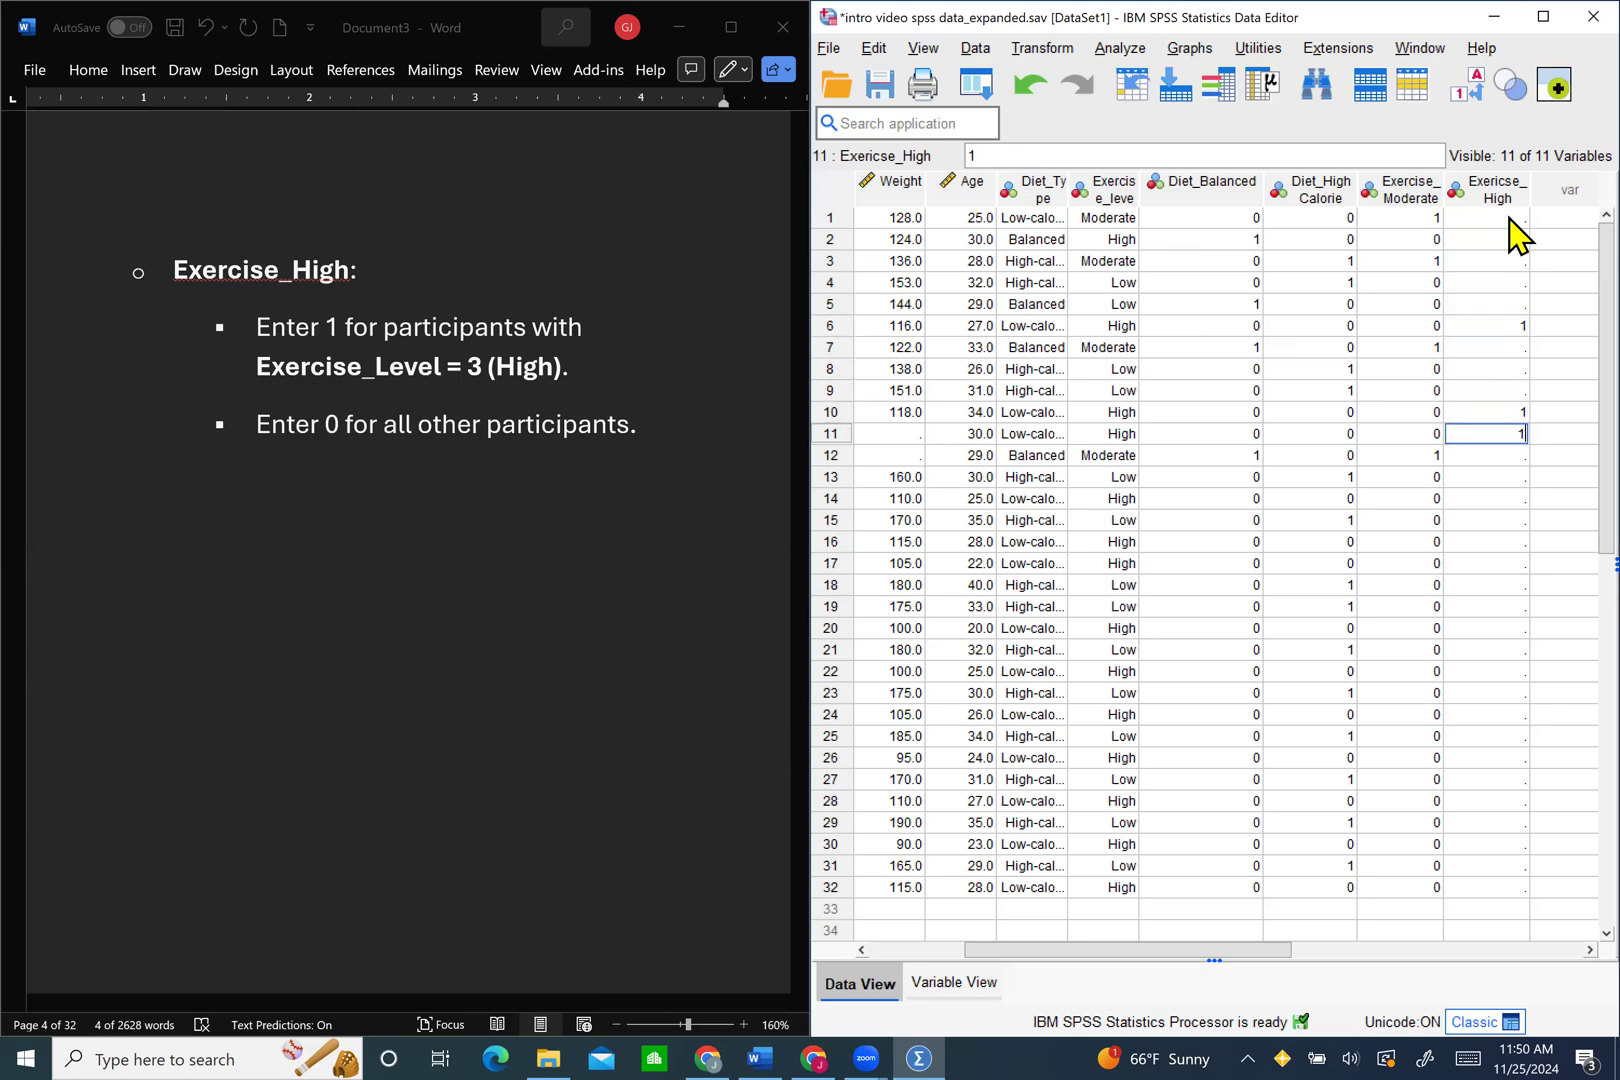
Step: Enter 1 in Exericse_High for the high-exercise participants in rows 14, 16, 17 and 20
{"action": "key", "text": "Down"}
{"action": "key", "text": "Down"}
{"action": "key", "text": "Down"}
{"action": "type", "text": "1"}
{"action": "key", "text": "Down"}
{"action": "key", "text": "Down"}
{"action": "type", "text": "1"}
{"action": "key", "text": "Down"}
{"action": "type", "text": "1"}
{"action": "key", "text": "Down"}
{"action": "key", "text": "Down"}
{"action": "key", "text": "Down"}
{"action": "type", "text": "1"}
{"action": "key", "text": "Down"}
{"action": "key", "text": "Down"}
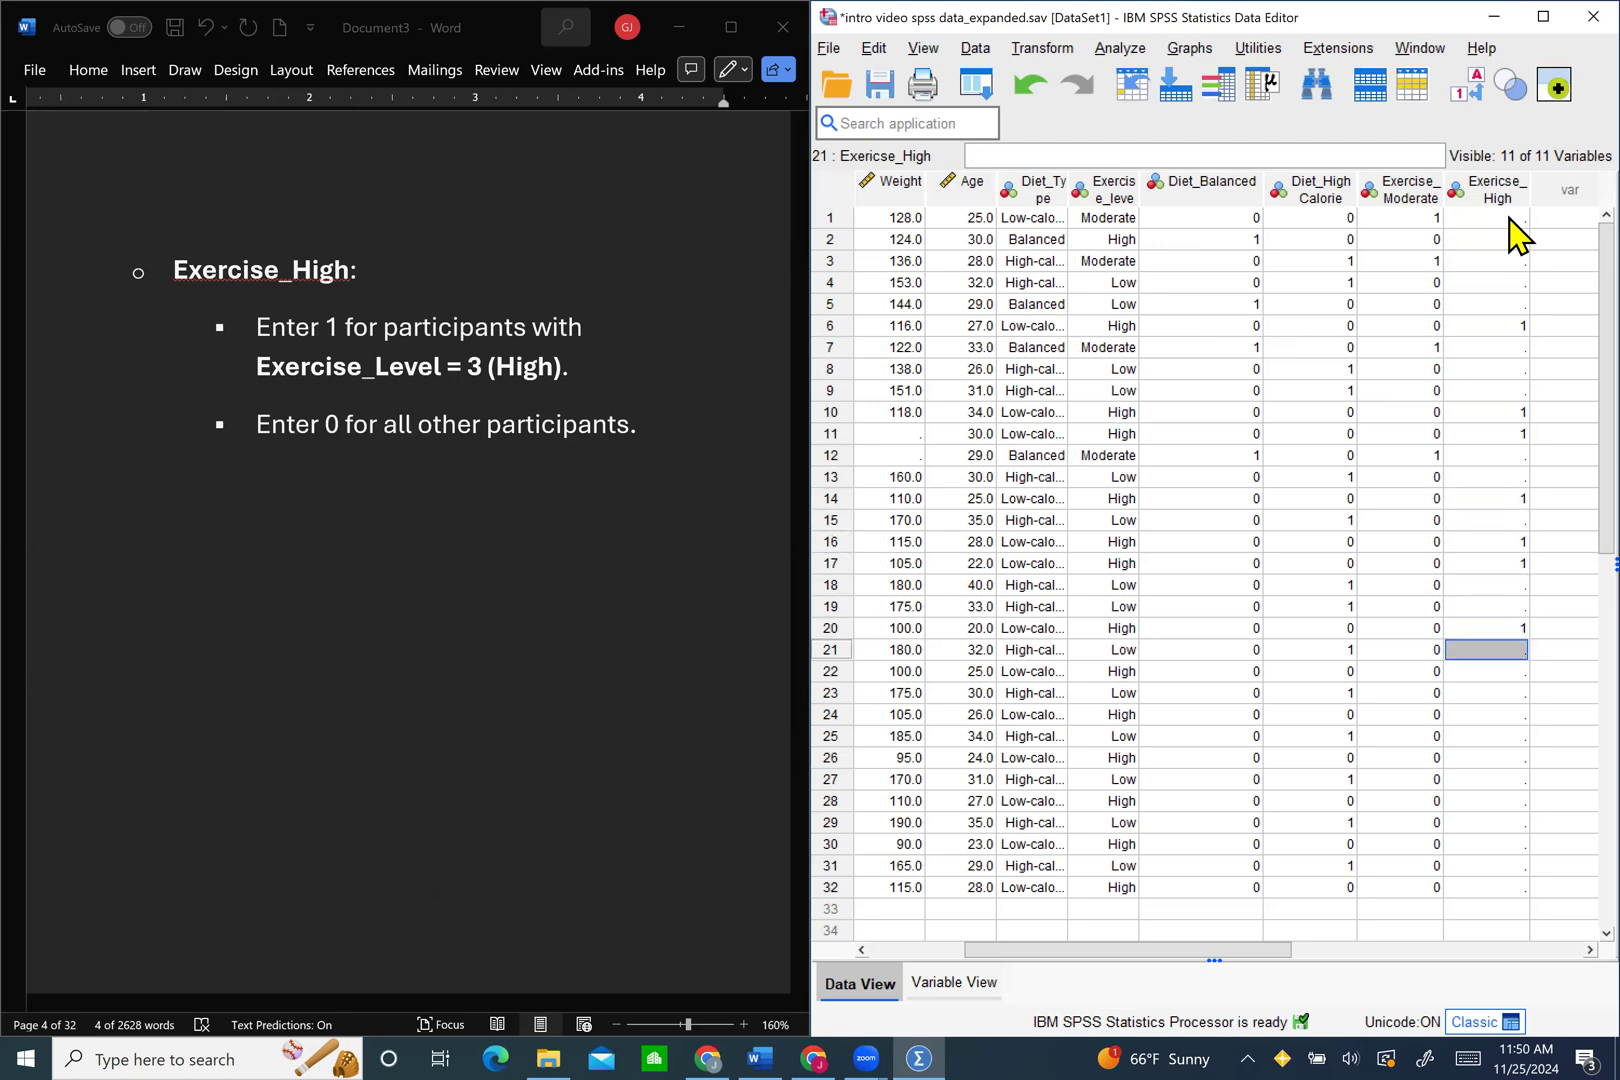
Step: Enter 1 in Exericse_High for the high-exercise participants in rows 22, 24, 26, 28, 30 and 32
{"action": "type", "text": "1"}
{"action": "key", "text": "Down"}
{"action": "key", "text": "Down"}
{"action": "type", "text": "1"}
{"action": "key", "text": "Down"}
{"action": "key", "text": "Down"}
{"action": "type", "text": "1"}
{"action": "key", "text": "Down"}
{"action": "key", "text": "Down"}
{"action": "type", "text": "1"}
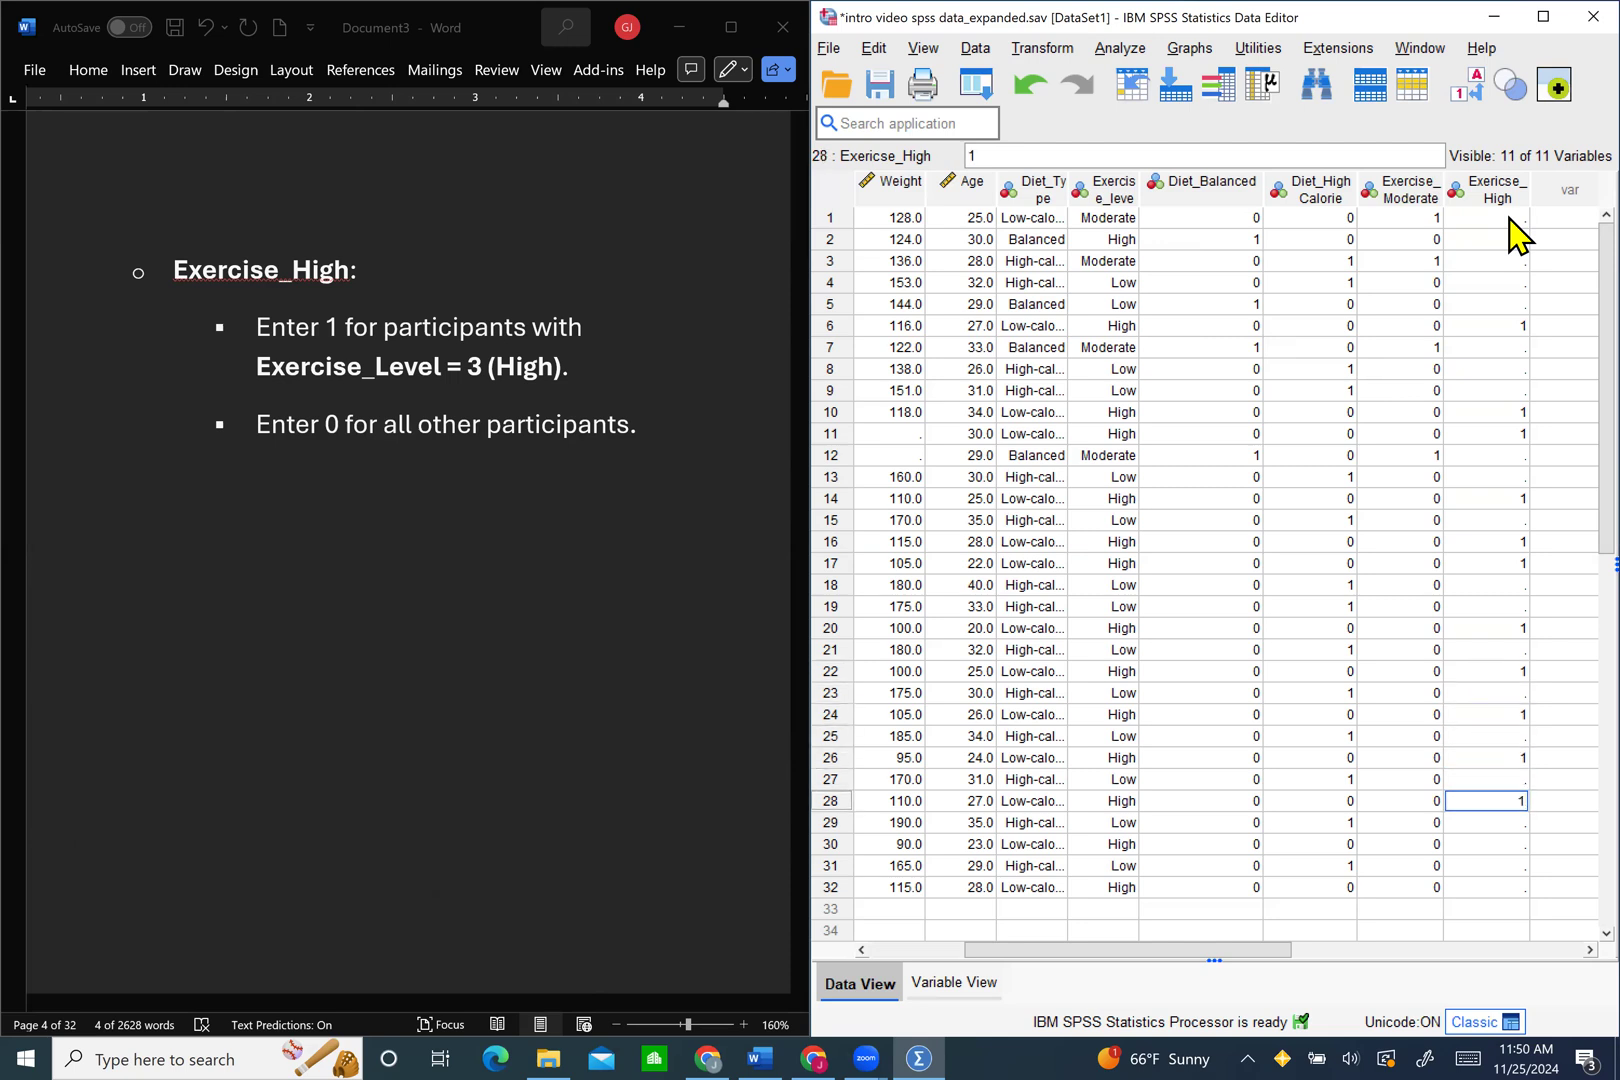
{"action": "key", "text": "Down"}
{"action": "key", "text": "Down"}
{"action": "type", "text": "1"}
{"action": "key", "text": "Down"}
{"action": "key", "text": "Down"}
{"action": "type", "text": "1"}
Step: Return to the start of the Exericse_High column and enter 1 for the high-exercise participant in row 2
{"action": "key", "text": "Up"}
{"action": "key", "text": "Up"}
{"action": "key", "text": "Up"}
{"action": "key", "text": "Up"}
{"action": "key", "text": "Up"}
{"action": "key", "text": "Up"}
{"action": "key", "text": "Up"}
{"action": "key", "text": "Up"}
{"action": "key", "text": "Up"}
{"action": "key", "text": "Up"}
{"action": "key", "text": "Up"}
{"action": "key", "text": "Up"}
{"action": "key", "text": "Up"}
{"action": "key", "text": "Up"}
{"action": "key", "text": "Up"}
{"action": "key", "text": "Up"}
{"action": "key", "text": "Up"}
{"action": "key", "text": "Up"}
{"action": "key", "text": "Up"}
{"action": "key", "text": "Up"}
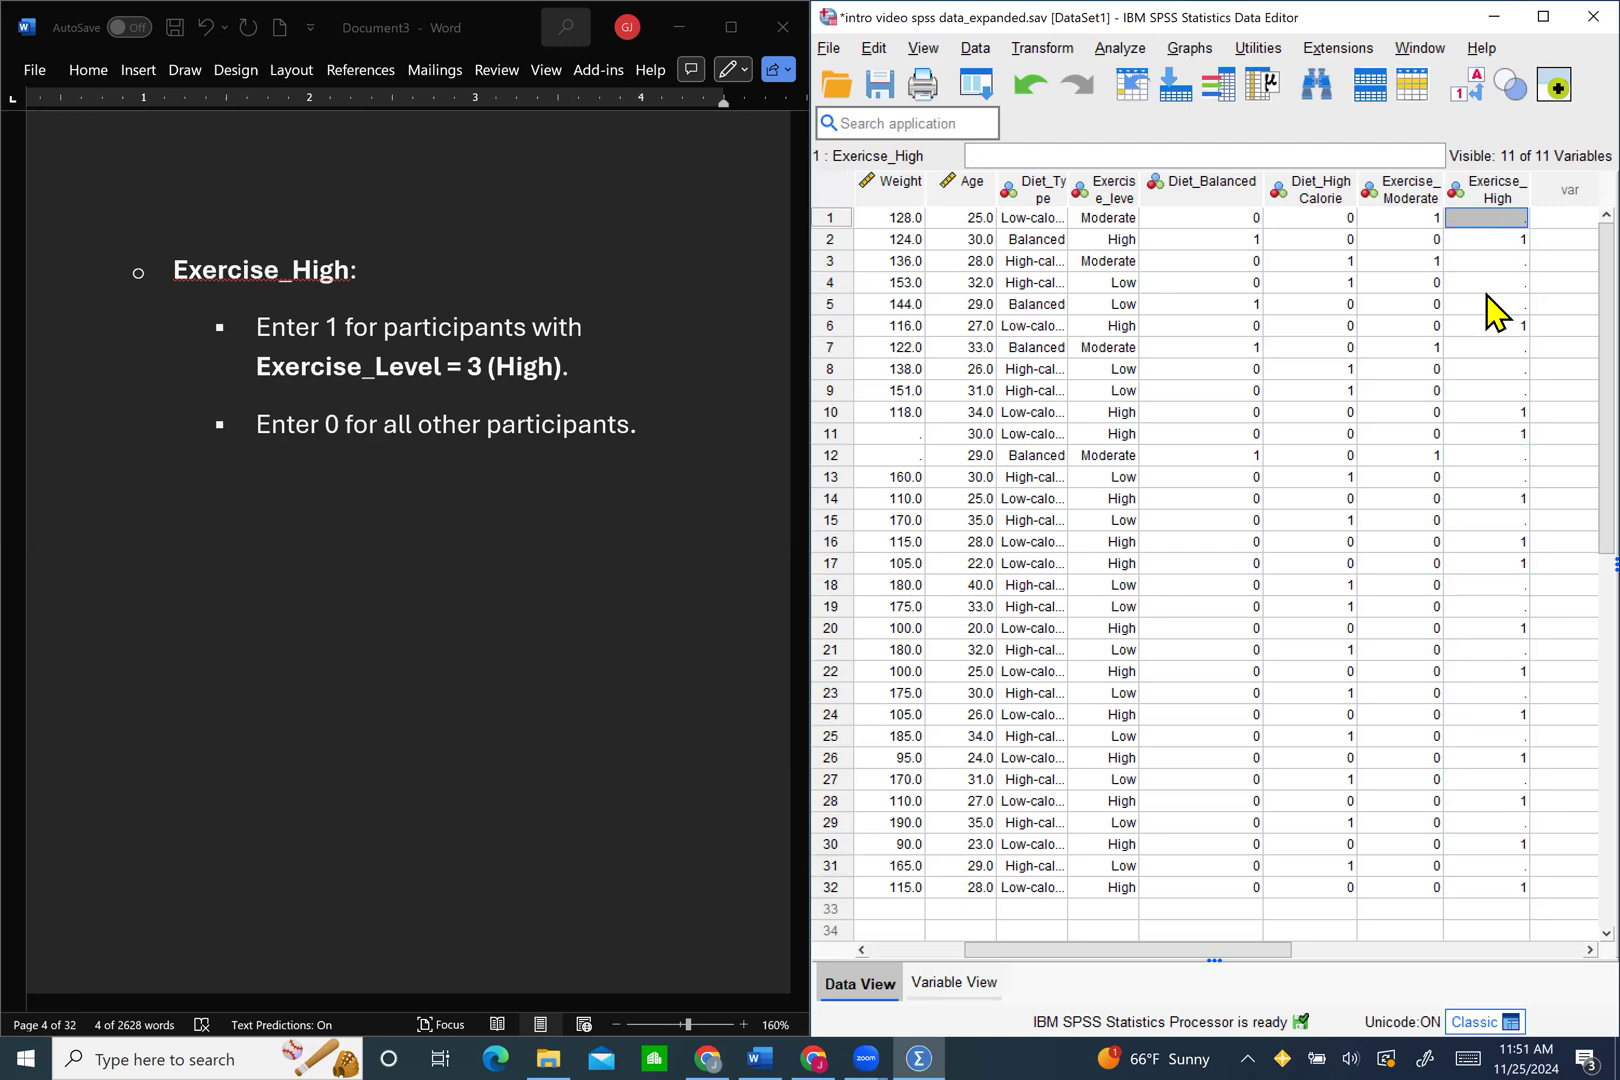
Step: Enter 0 in Exericse_High for the participants without high exercise in rows 1, 3, 4, 5, 7, 8 and 9
{"action": "type", "text": "0"}
{"action": "key", "text": "Down"}
{"action": "key", "text": "Down"}
{"action": "type", "text": "0"}
{"action": "key", "text": "Down"}
{"action": "type", "text": "0"}
{"action": "key", "text": "Down"}
{"action": "type", "text": "0"}
{"action": "key", "text": "Down"}
{"action": "key", "text": "Down"}
{"action": "type", "text": "0"}
{"action": "key", "text": "Down"}
{"action": "type", "text": "0"}
{"action": "key", "text": "Down"}
{"action": "type", "text": "0"}
Step: Enter 0 in Exericse_High for the participants without high exercise in rows 12, 13, 15, 18 and 19
{"action": "key", "text": "Down"}
{"action": "key", "text": "Down"}
{"action": "key", "text": "Down"}
{"action": "type", "text": "0"}
{"action": "key", "text": "Down"}
{"action": "type", "text": "0"}
{"action": "key", "text": "Down"}
{"action": "key", "text": "Down"}
{"action": "type", "text": "0"}
{"action": "key", "text": "Down"}
{"action": "key", "text": "Down"}
{"action": "key", "text": "Down"}
{"action": "type", "text": "0"}
{"action": "key", "text": "Down"}
{"action": "type", "text": "0"}
Step: Enter 0 in Exericse_High for the low-exercise participants in rows 21, 23, 25, 27, 29 and 31
{"action": "key", "text": "Down"}
{"action": "key", "text": "Down"}
{"action": "type", "text": "0"}
{"action": "key", "text": "Down"}
{"action": "key", "text": "Down"}
{"action": "type", "text": "0"}
{"action": "key", "text": "Down"}
{"action": "key", "text": "Down"}
{"action": "type", "text": "0"}
{"action": "key", "text": "Down"}
{"action": "key", "text": "Down"}
{"action": "type", "text": "0"}
{"action": "key", "text": "Down"}
{"action": "key", "text": "Down"}
{"action": "type", "text": "0"}
{"action": "key", "text": "Down"}
{"action": "key", "text": "Down"}
{"action": "type", "text": "0"}
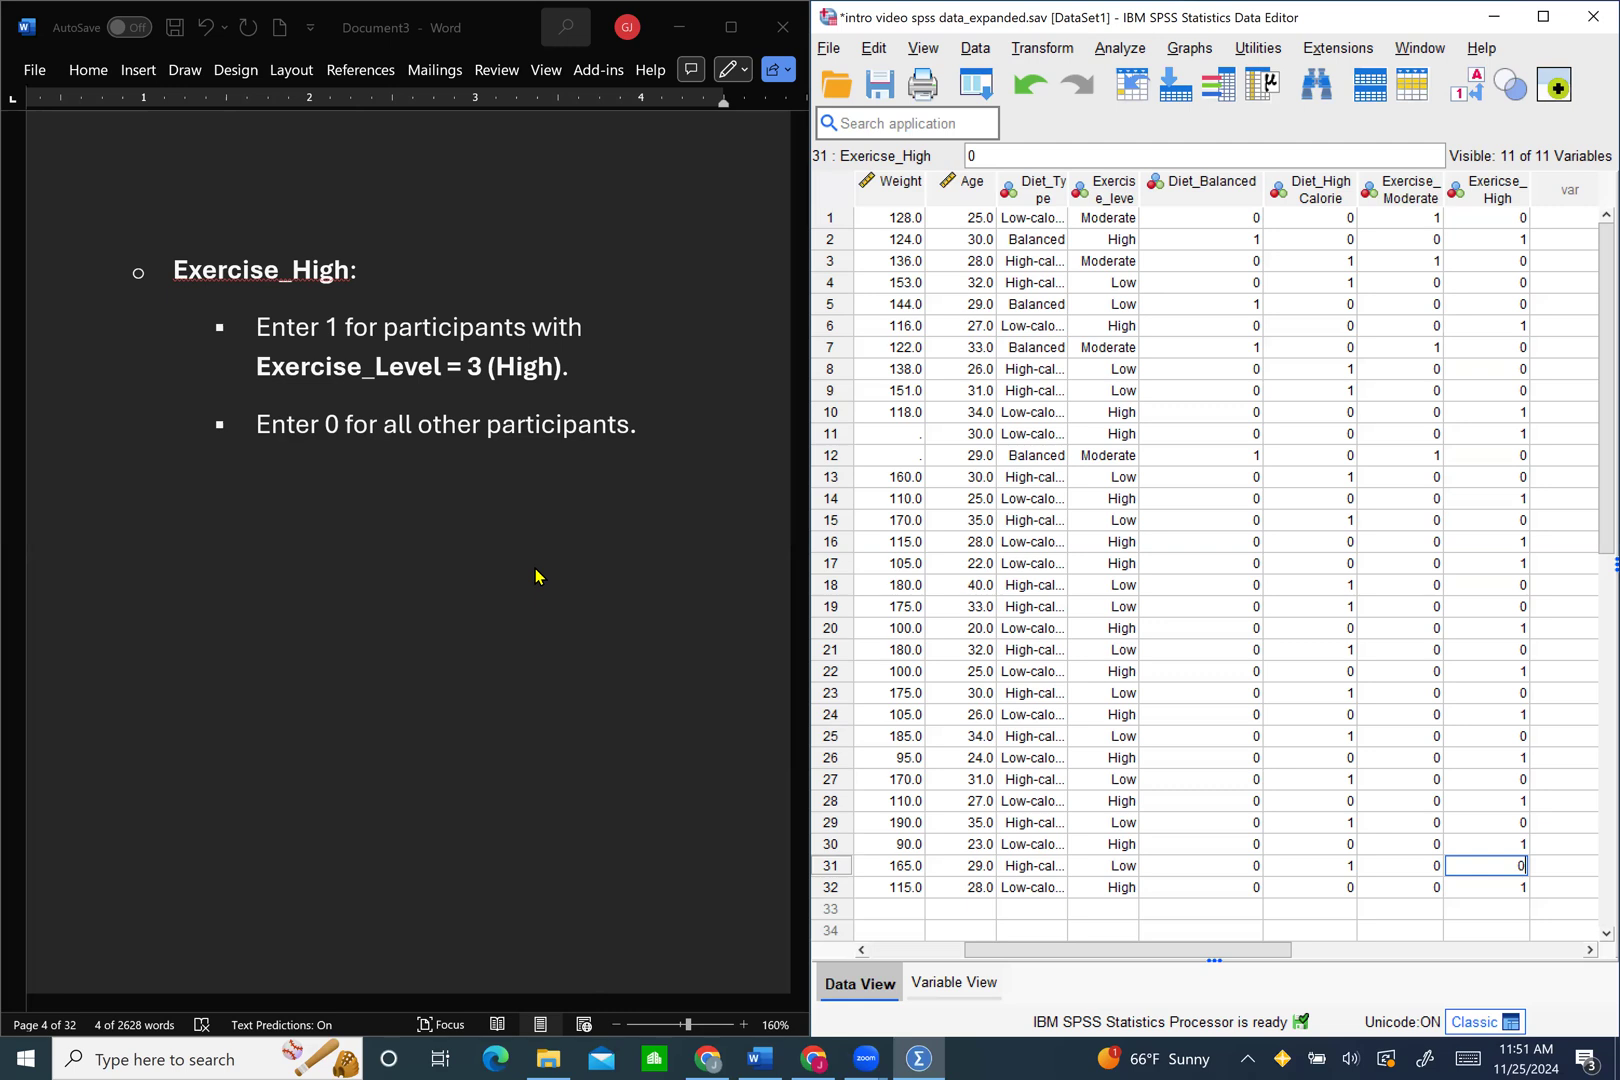
Step: Examine the Example Data Entry table in the Word notes to see how diet types and exercise levels map to dummy codes
{"action": "scroll", "coordinate": [536, 576], "scroll_direction": "down", "scroll_amount": 8}
{"action": "scroll", "coordinate": [536, 576], "scroll_direction": "down", "scroll_amount": 2}
{"action": "scroll", "coordinate": [536, 576], "scroll_direction": "left", "scroll_amount": 1}
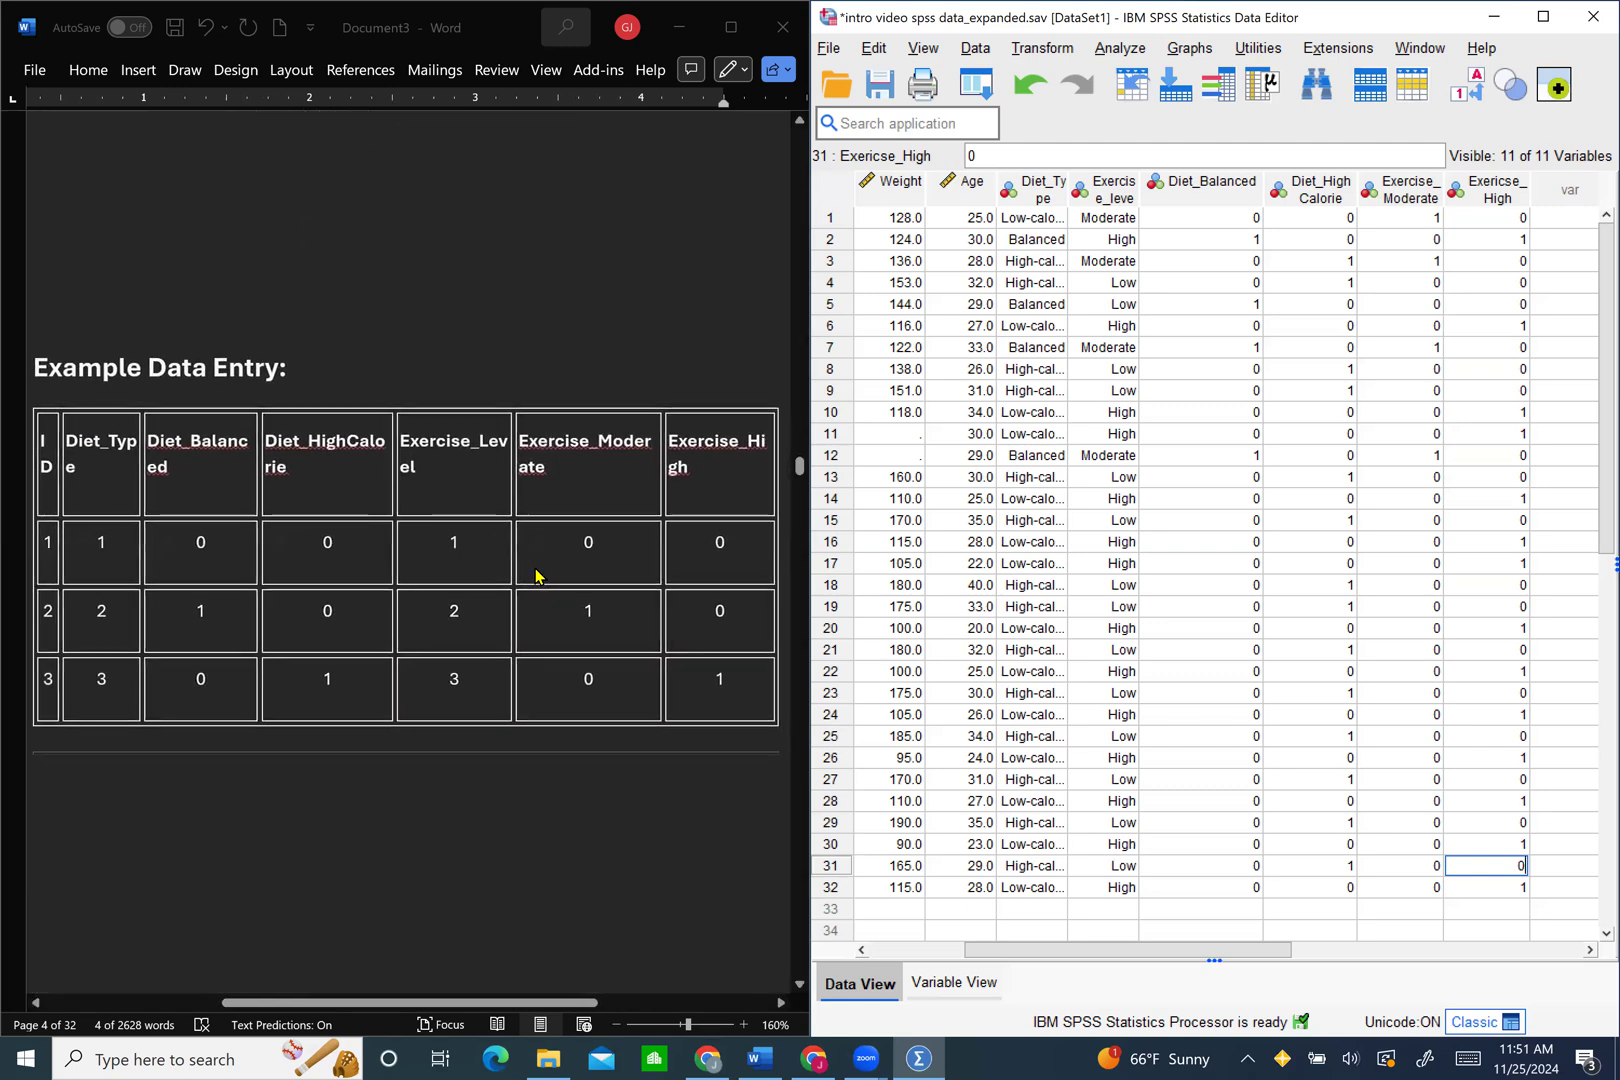
{"action": "scroll", "coordinate": [536, 576], "scroll_direction": "down", "scroll_amount": 1}
{"action": "scroll", "coordinate": [536, 576], "scroll_direction": "left", "scroll_amount": 1}
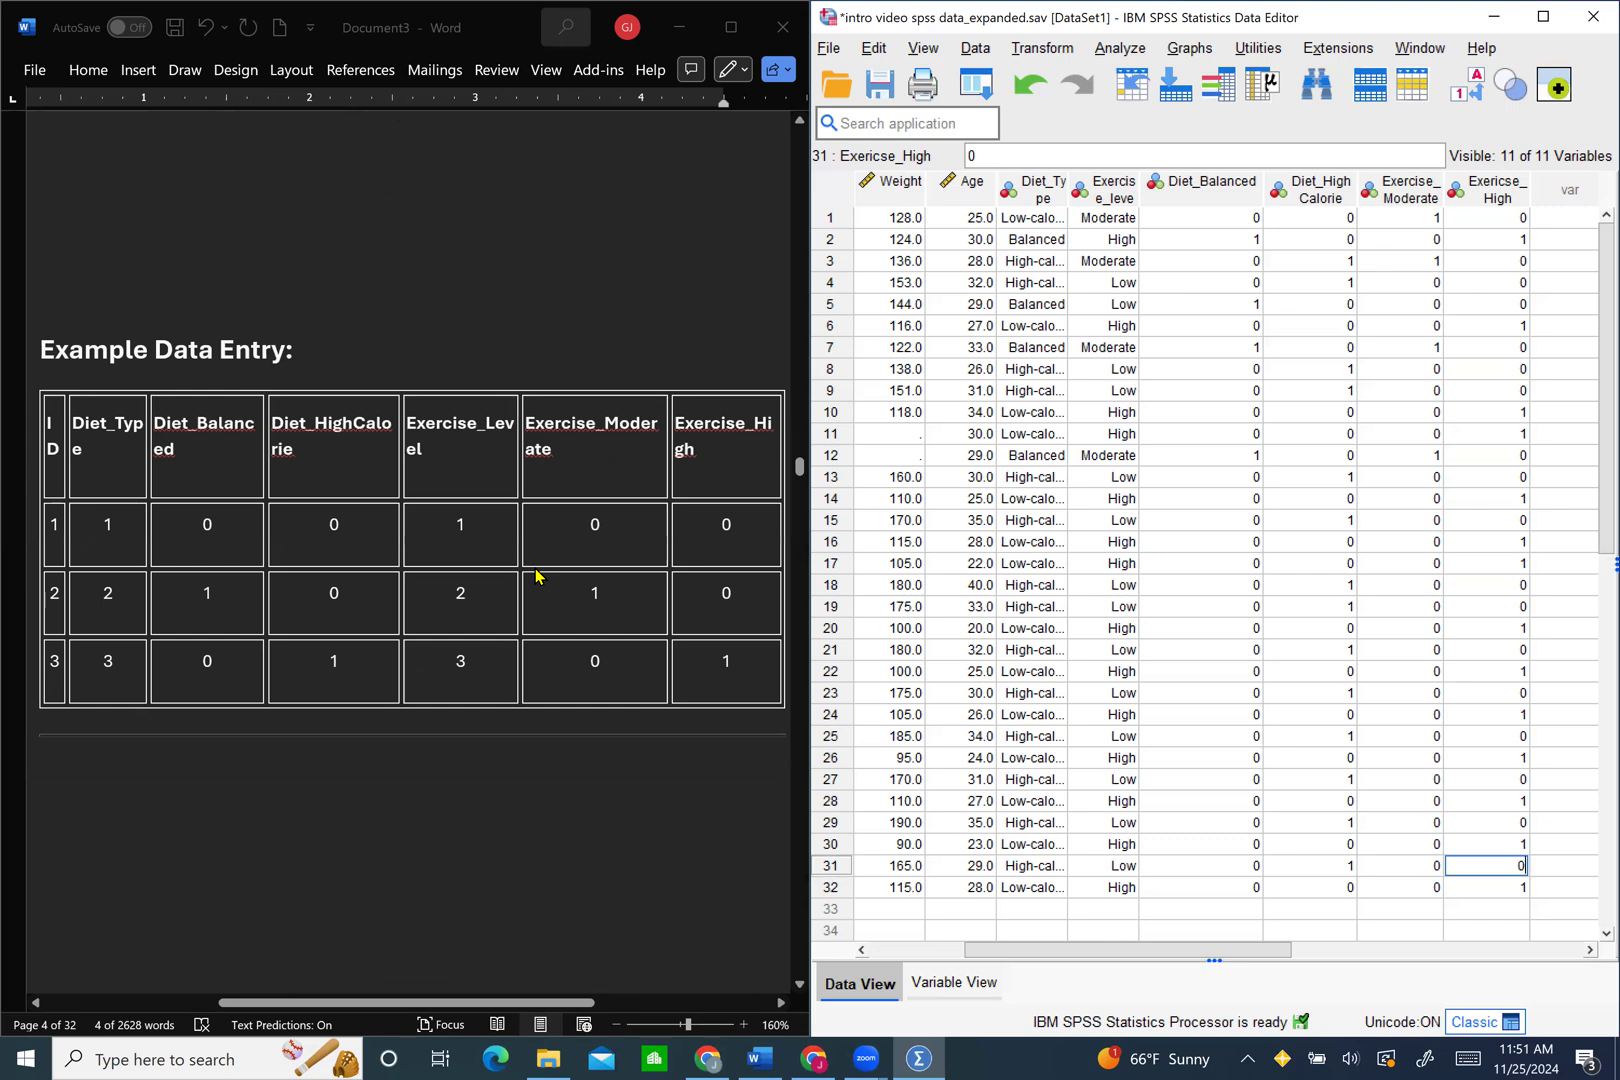
{"action": "scroll", "coordinate": [536, 576], "scroll_direction": "down", "scroll_amount": 1}
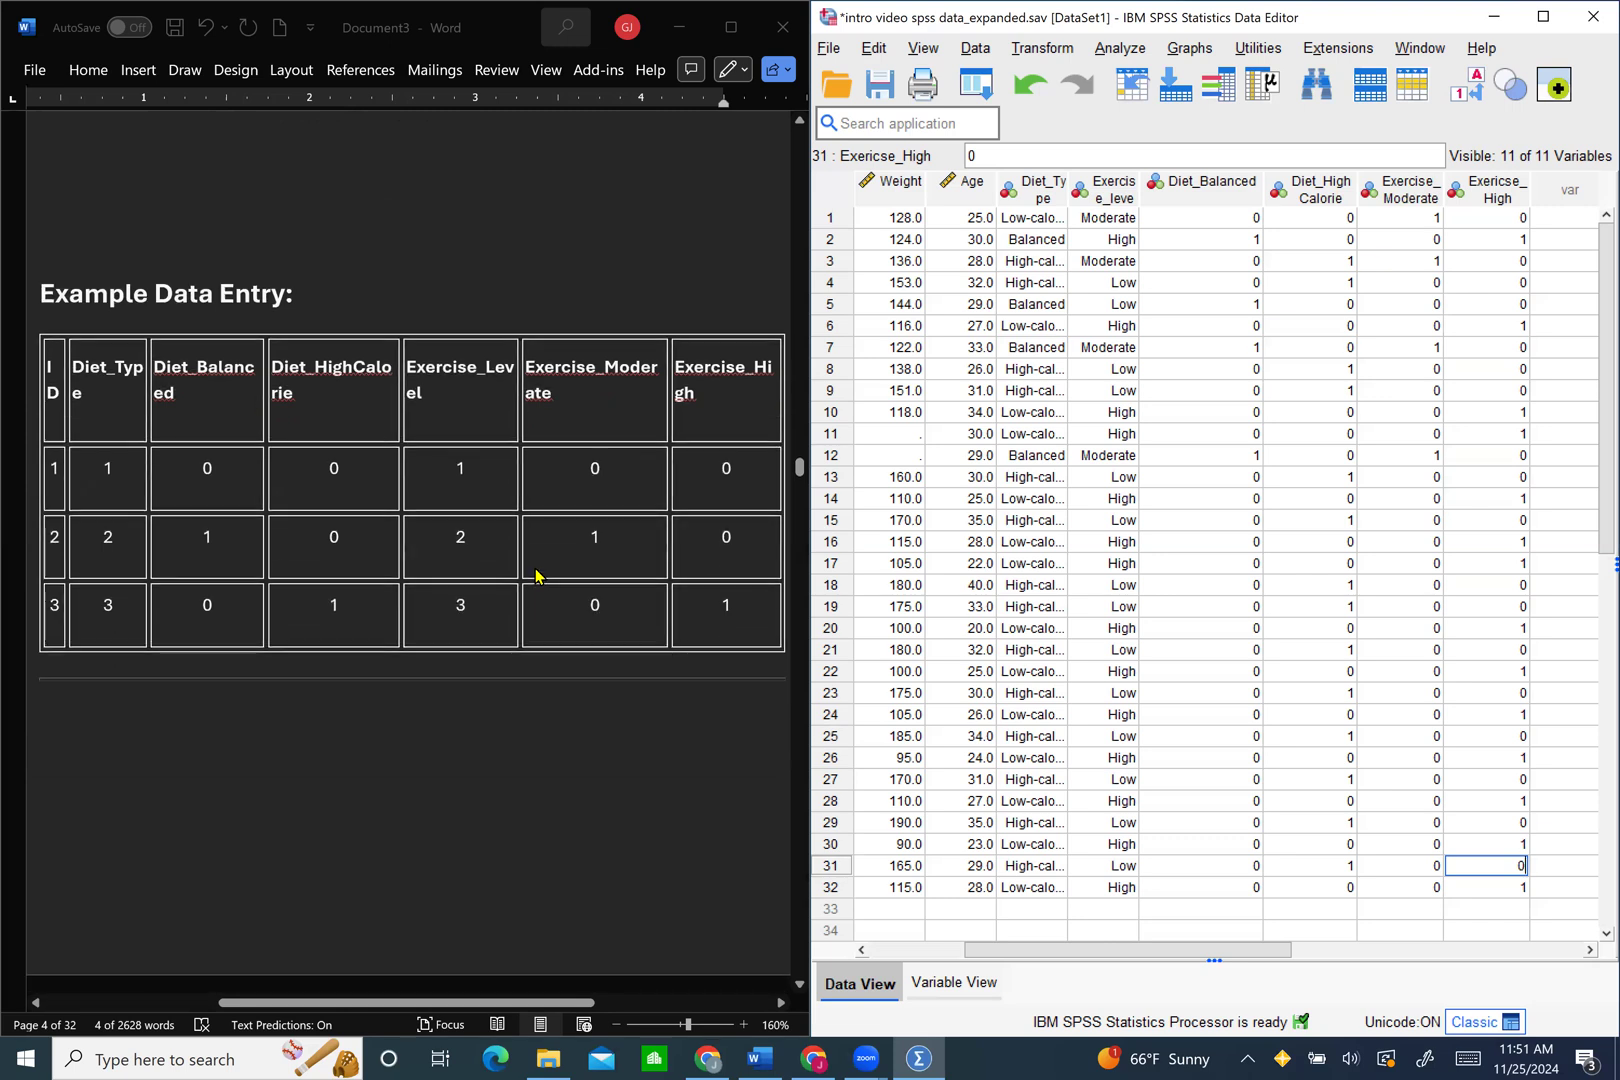
{"action": "scroll", "coordinate": [536, 576], "scroll_direction": "down", "scroll_amount": 1}
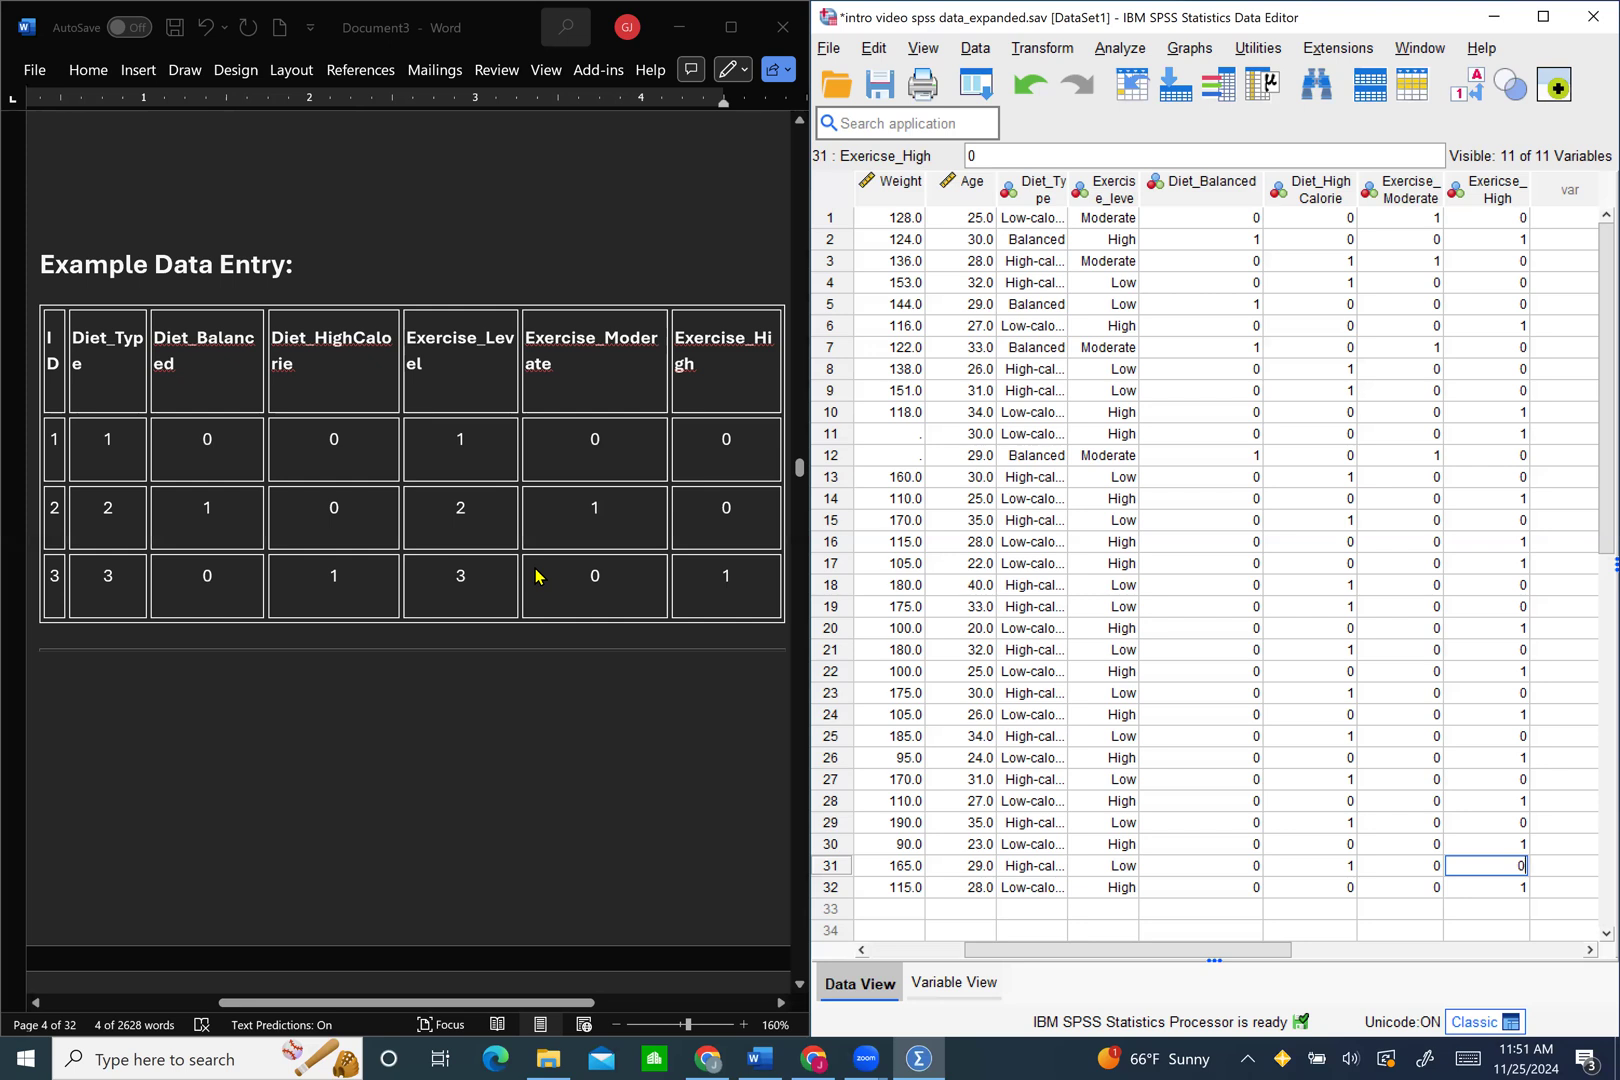
{"action": "scroll", "coordinate": [536, 576], "scroll_direction": "down", "scroll_amount": 1}
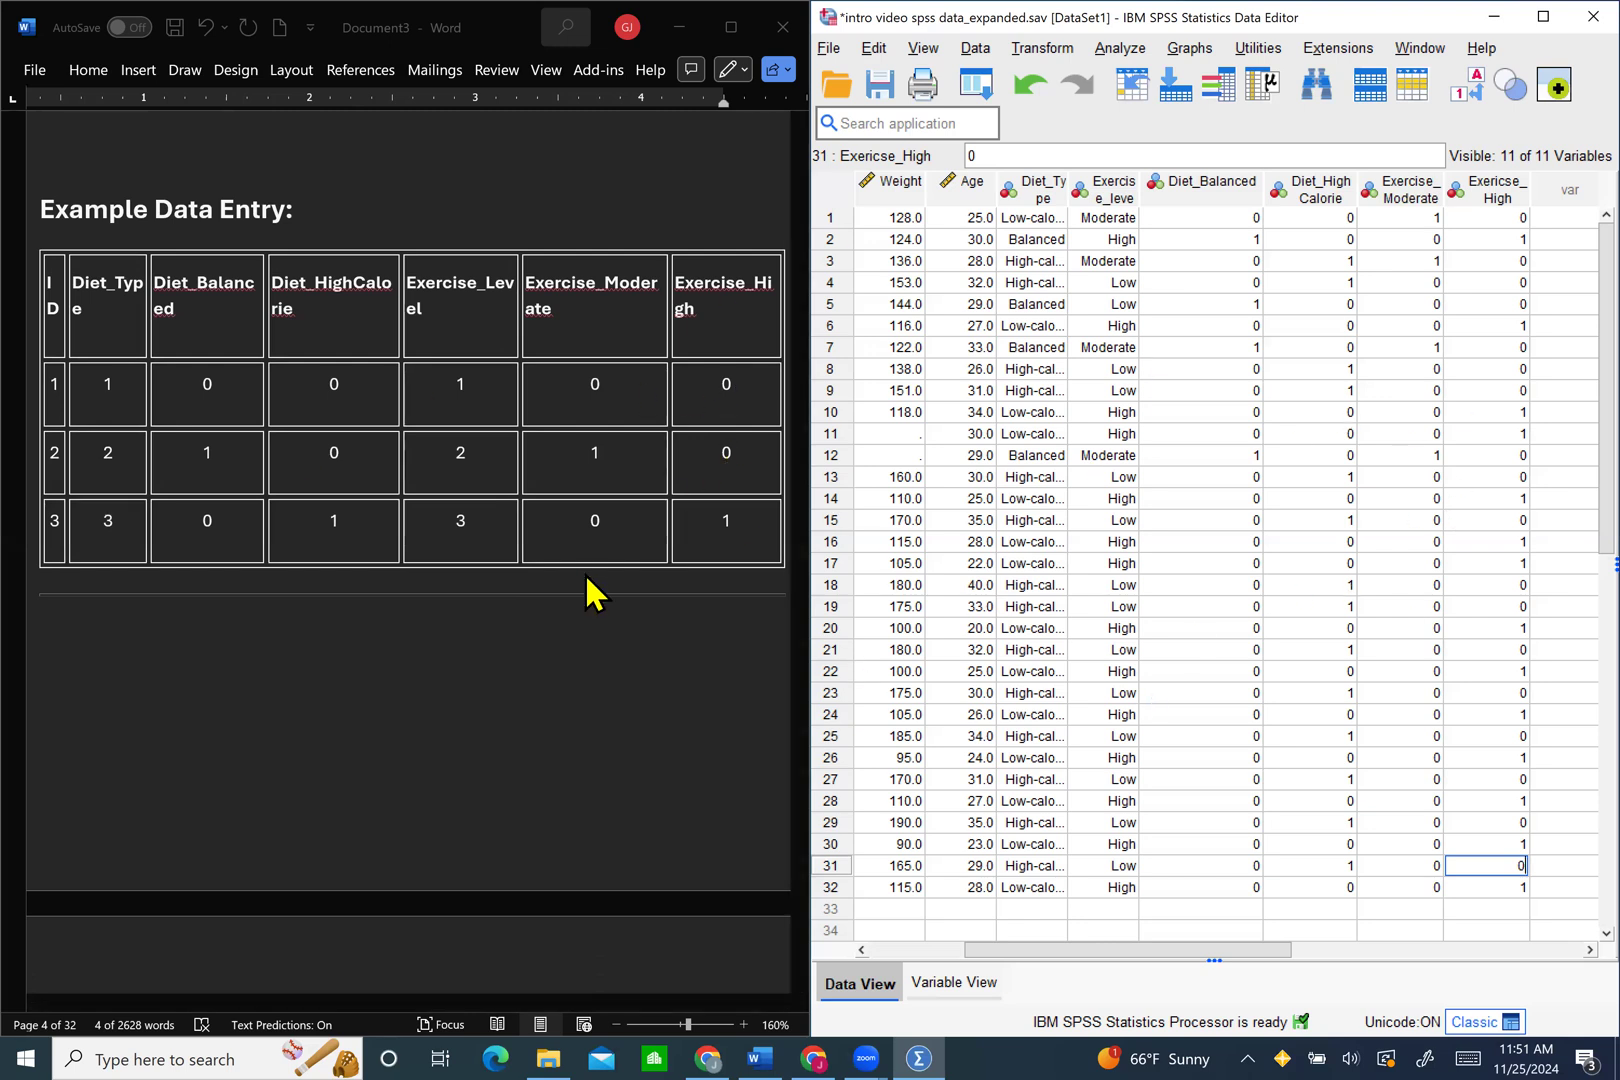
Step: Save the SPSS dataset as a new file named intro video spss data_expanded_dummy codes.sav in Documents
{"action": "scroll", "coordinate": [586, 576], "scroll_direction": "down", "scroll_amount": 3}
{"action": "scroll", "coordinate": [585, 573], "scroll_direction": "down", "scroll_amount": 8}
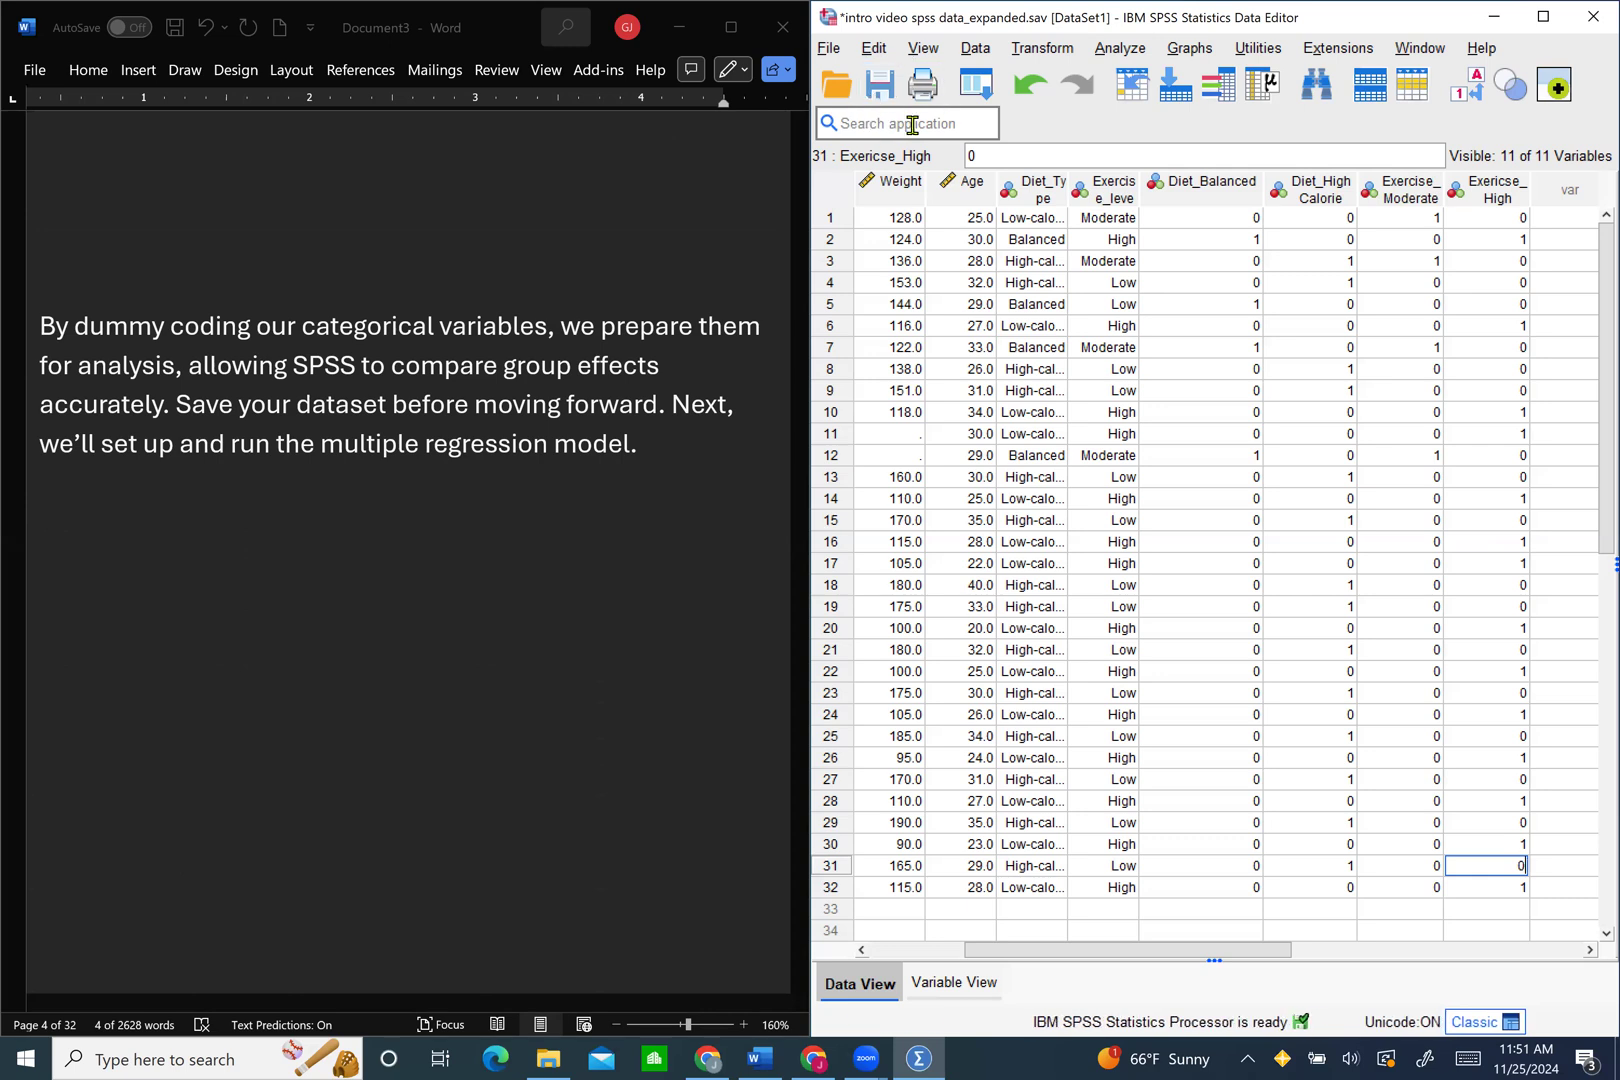
{"action": "left_click", "coordinate": [830, 48]}
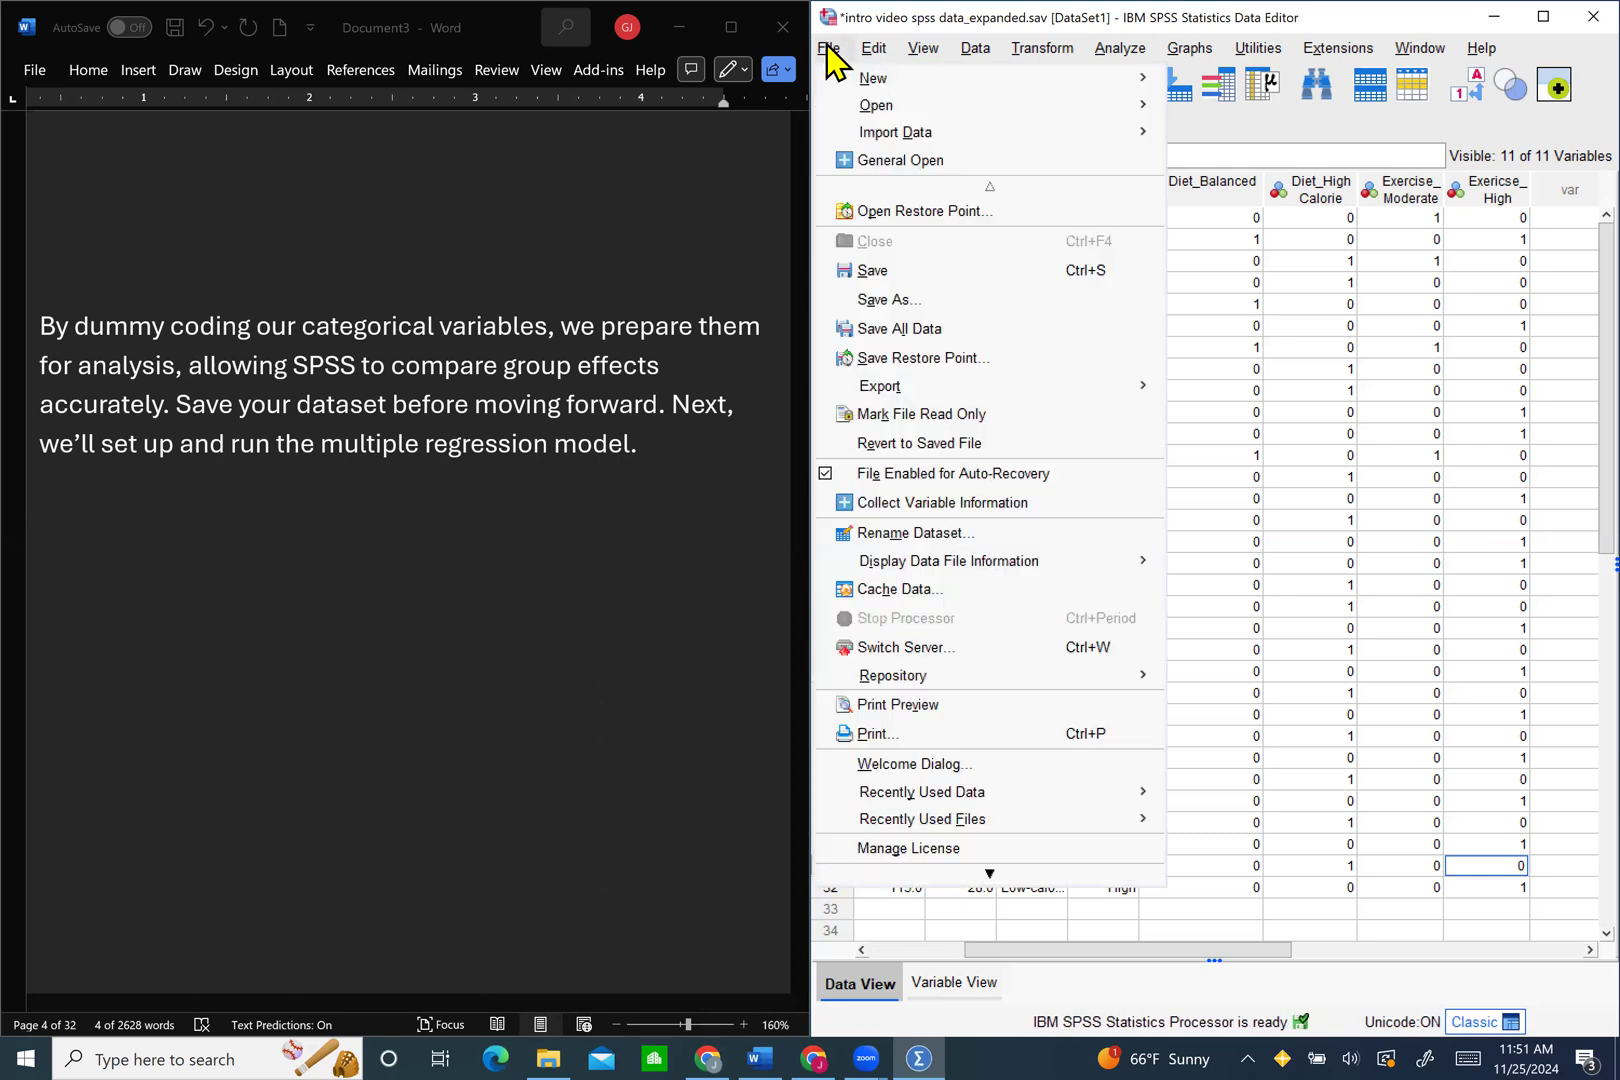
{"action": "left_click", "coordinate": [910, 300]}
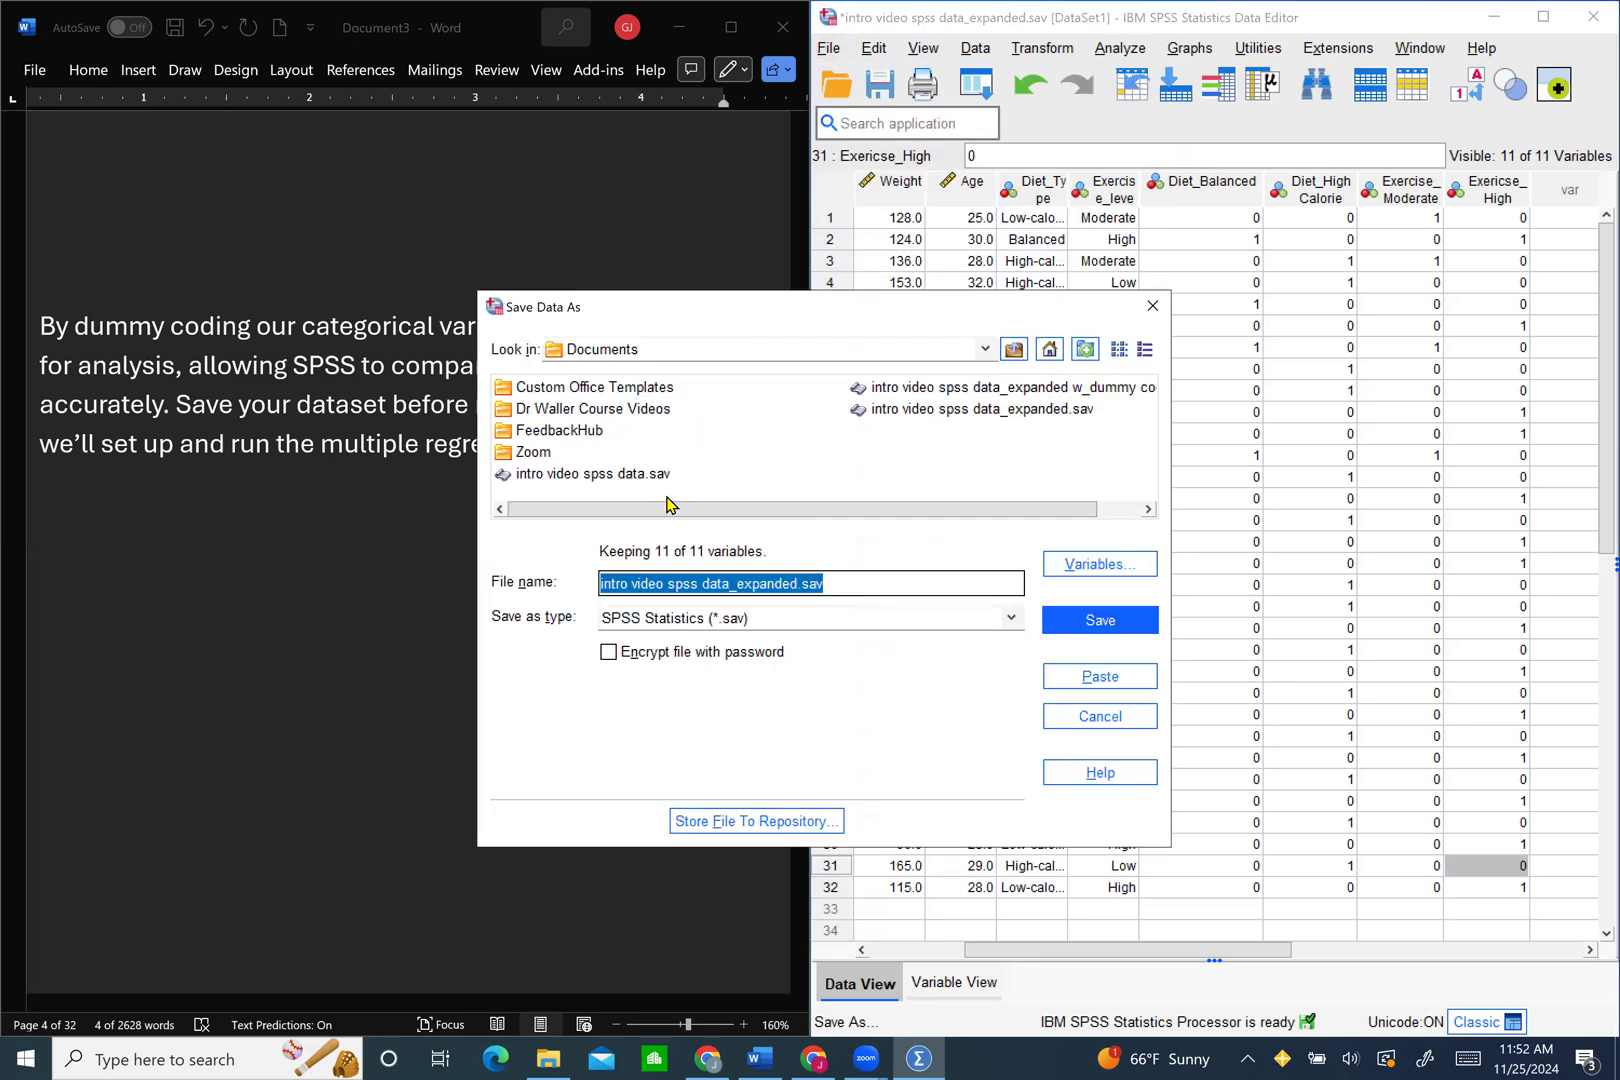
{"action": "left_click", "coordinate": [800, 582]}
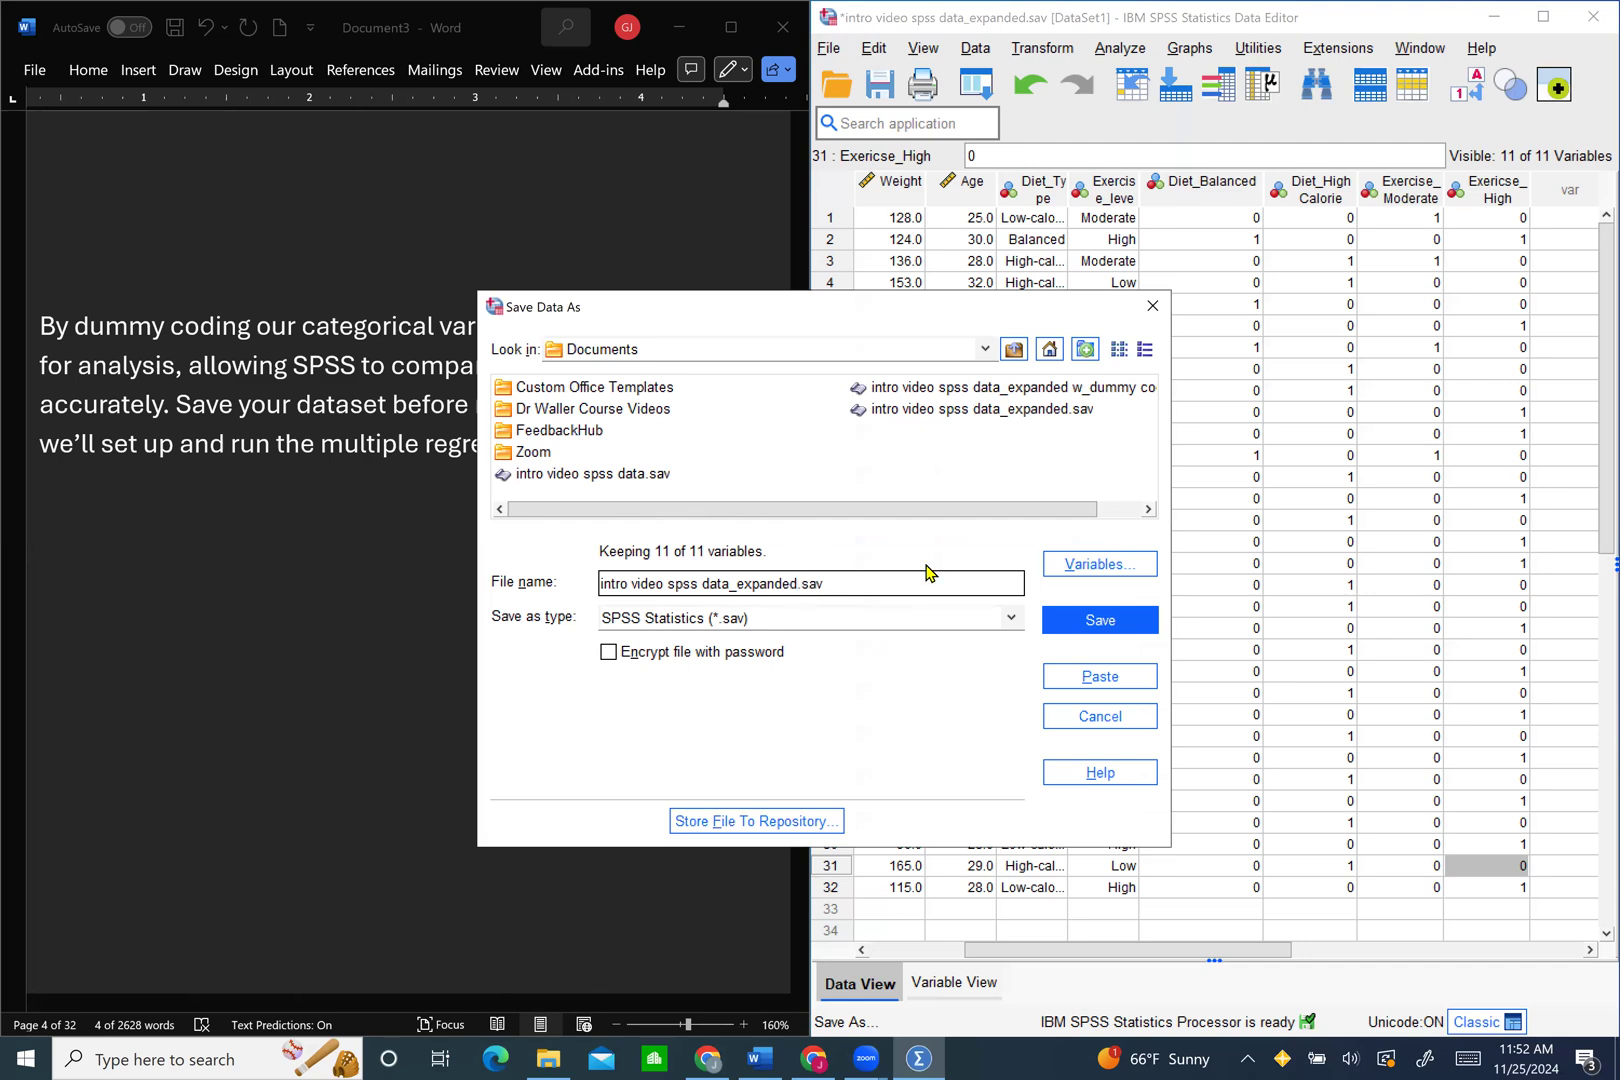
{"action": "type", "text": "_dummy codes"}
{"action": "left_click", "coordinate": [1097, 620]}
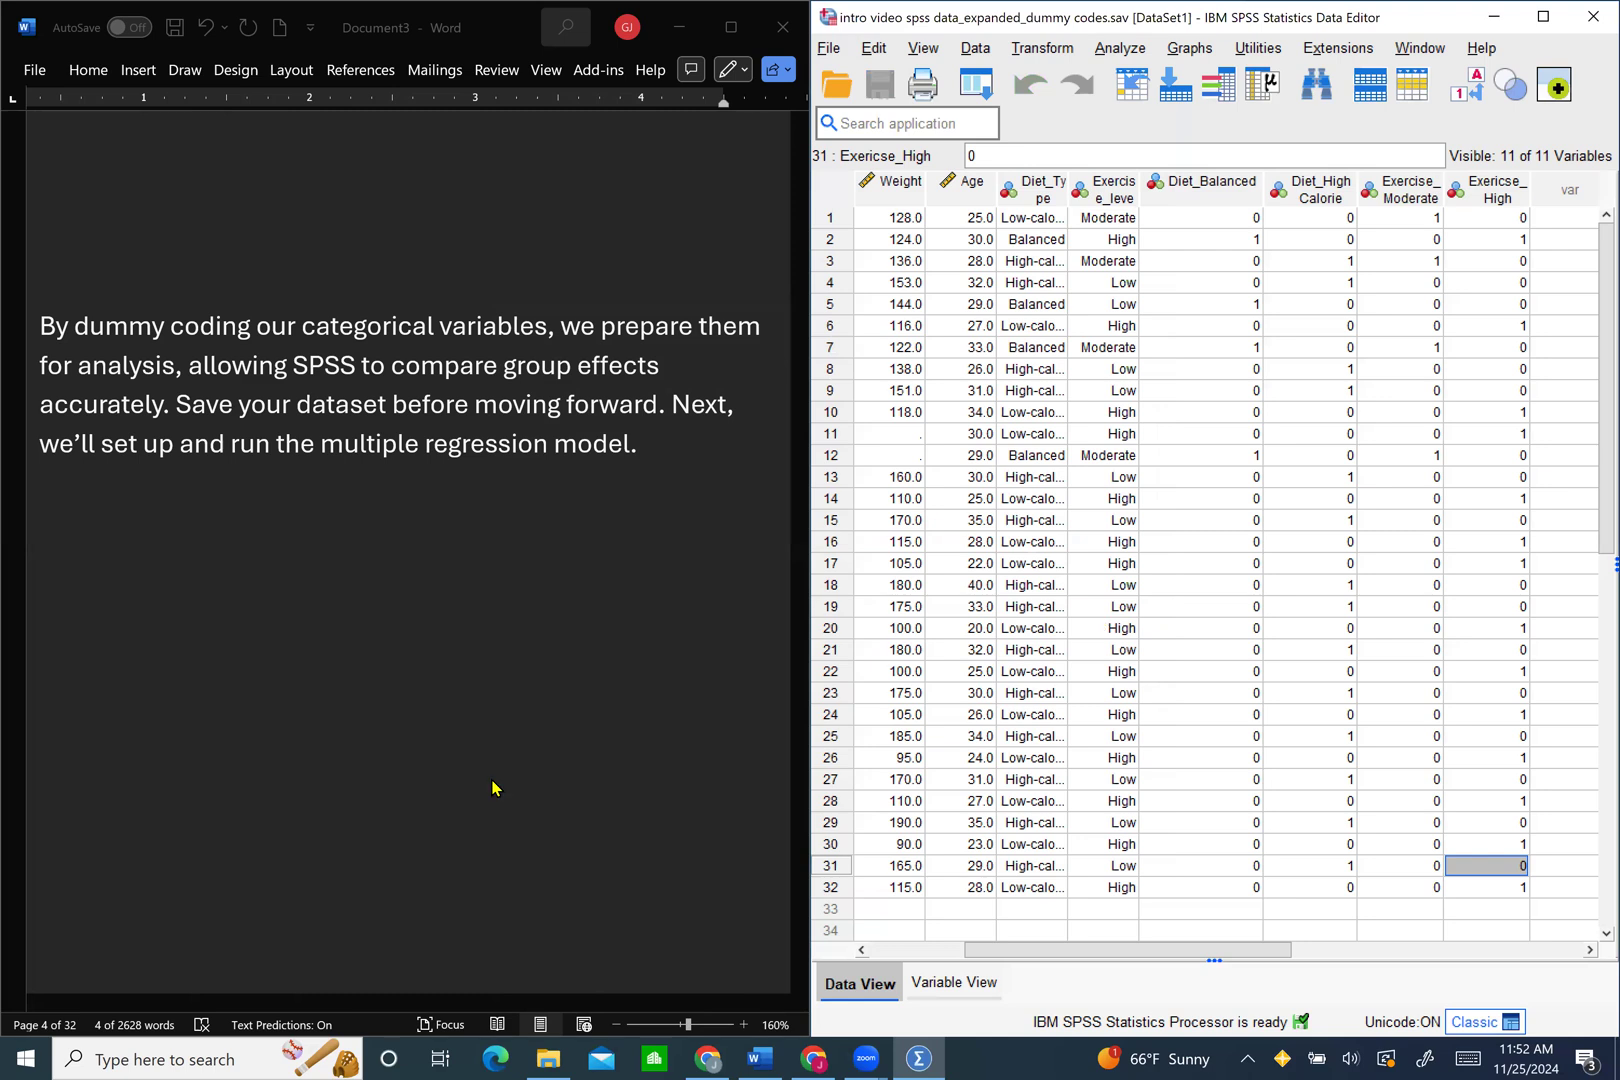
Step: Open the Linear Regression dialog for the dataset and place it over the data grid, clear of the notes
{"action": "scroll", "coordinate": [430, 816], "scroll_direction": "down", "scroll_amount": 6}
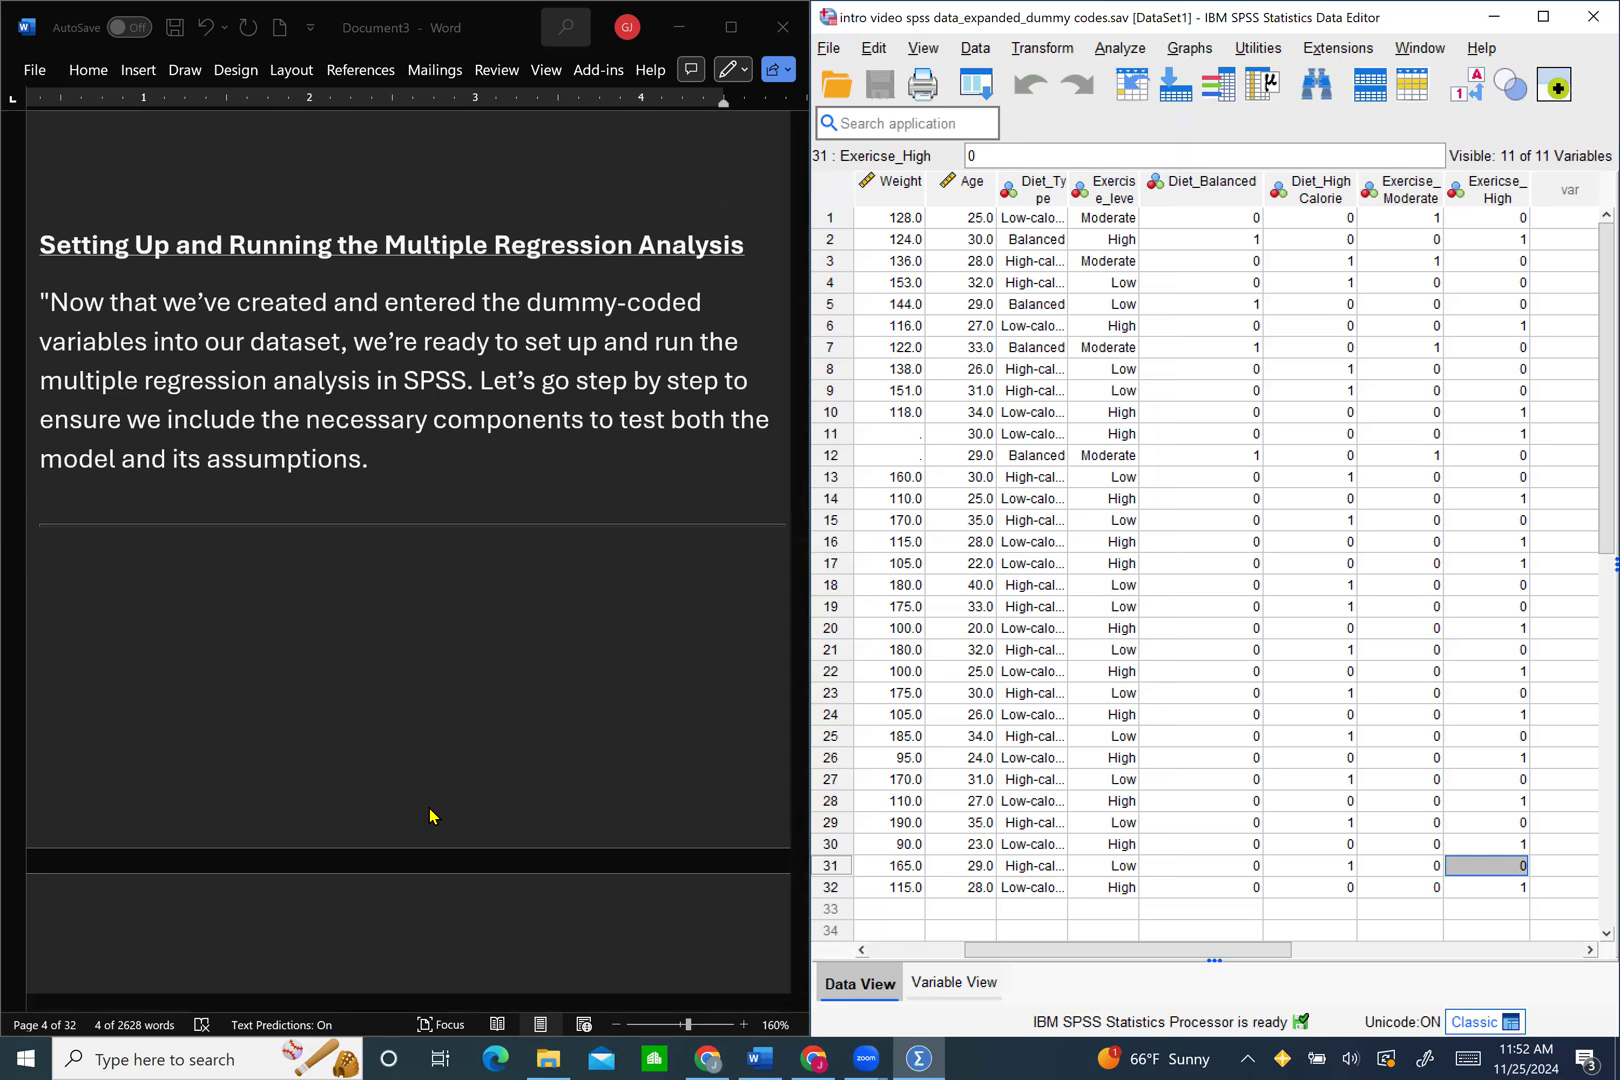
{"action": "scroll", "coordinate": [430, 816], "scroll_direction": "down", "scroll_amount": 8}
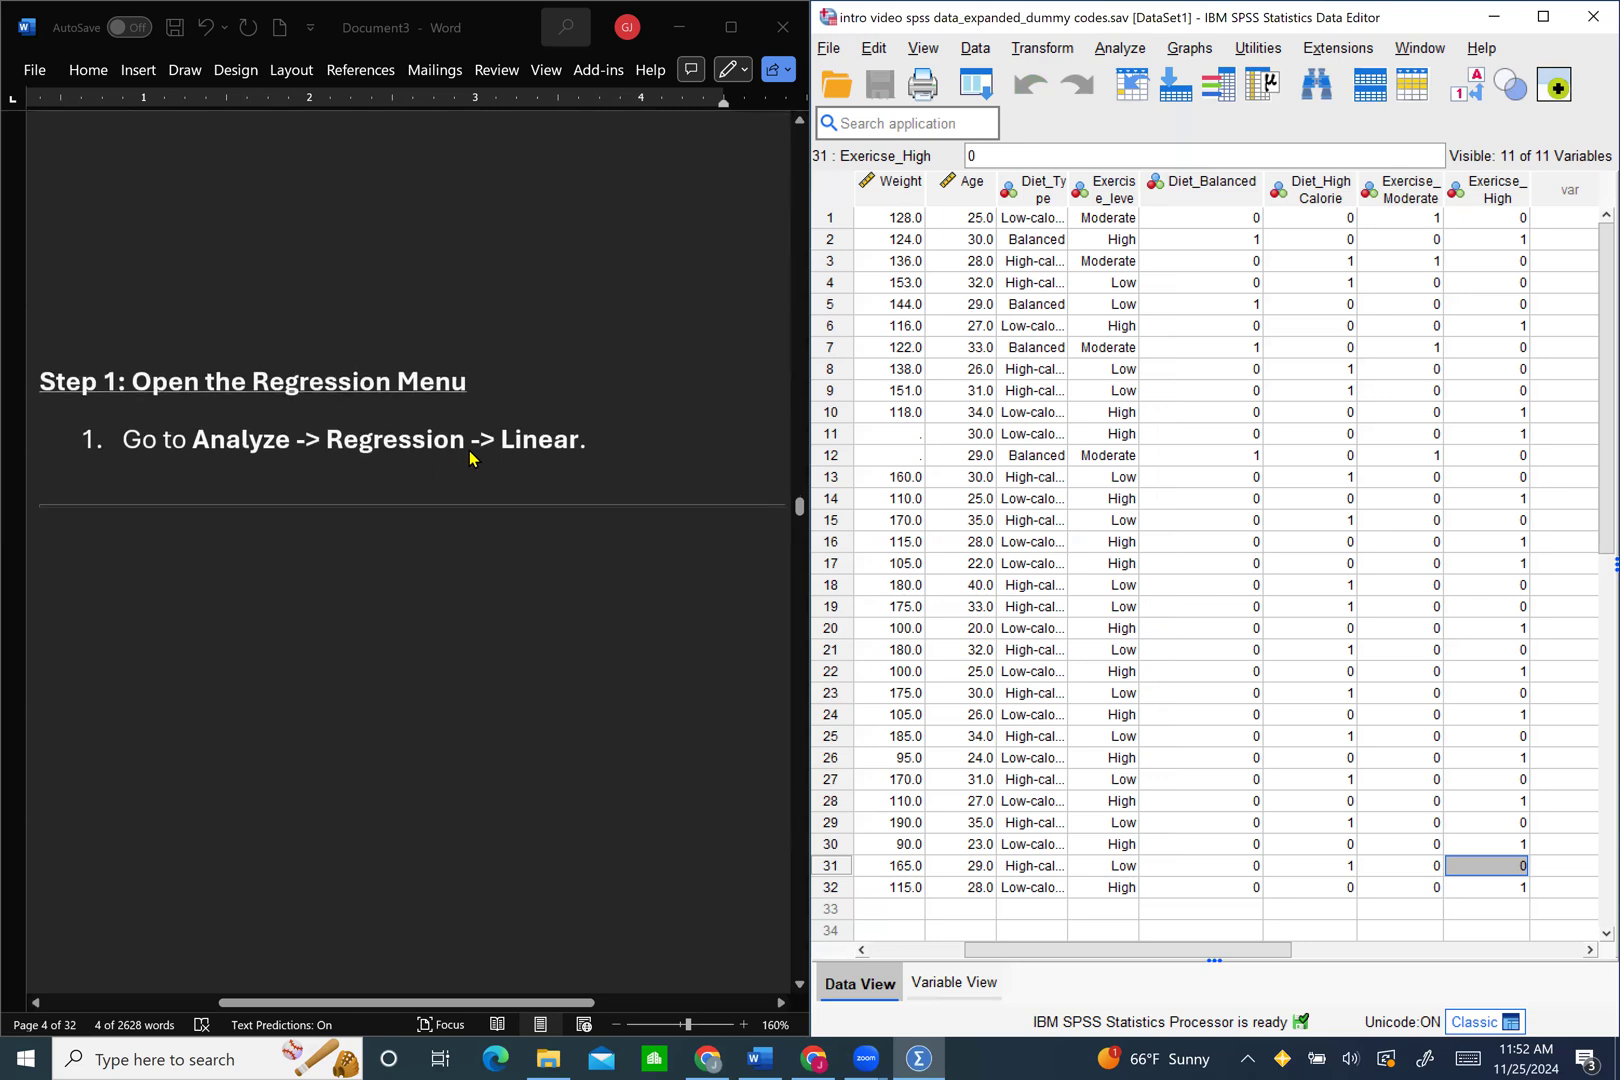
{"action": "left_click", "coordinate": [1118, 48]}
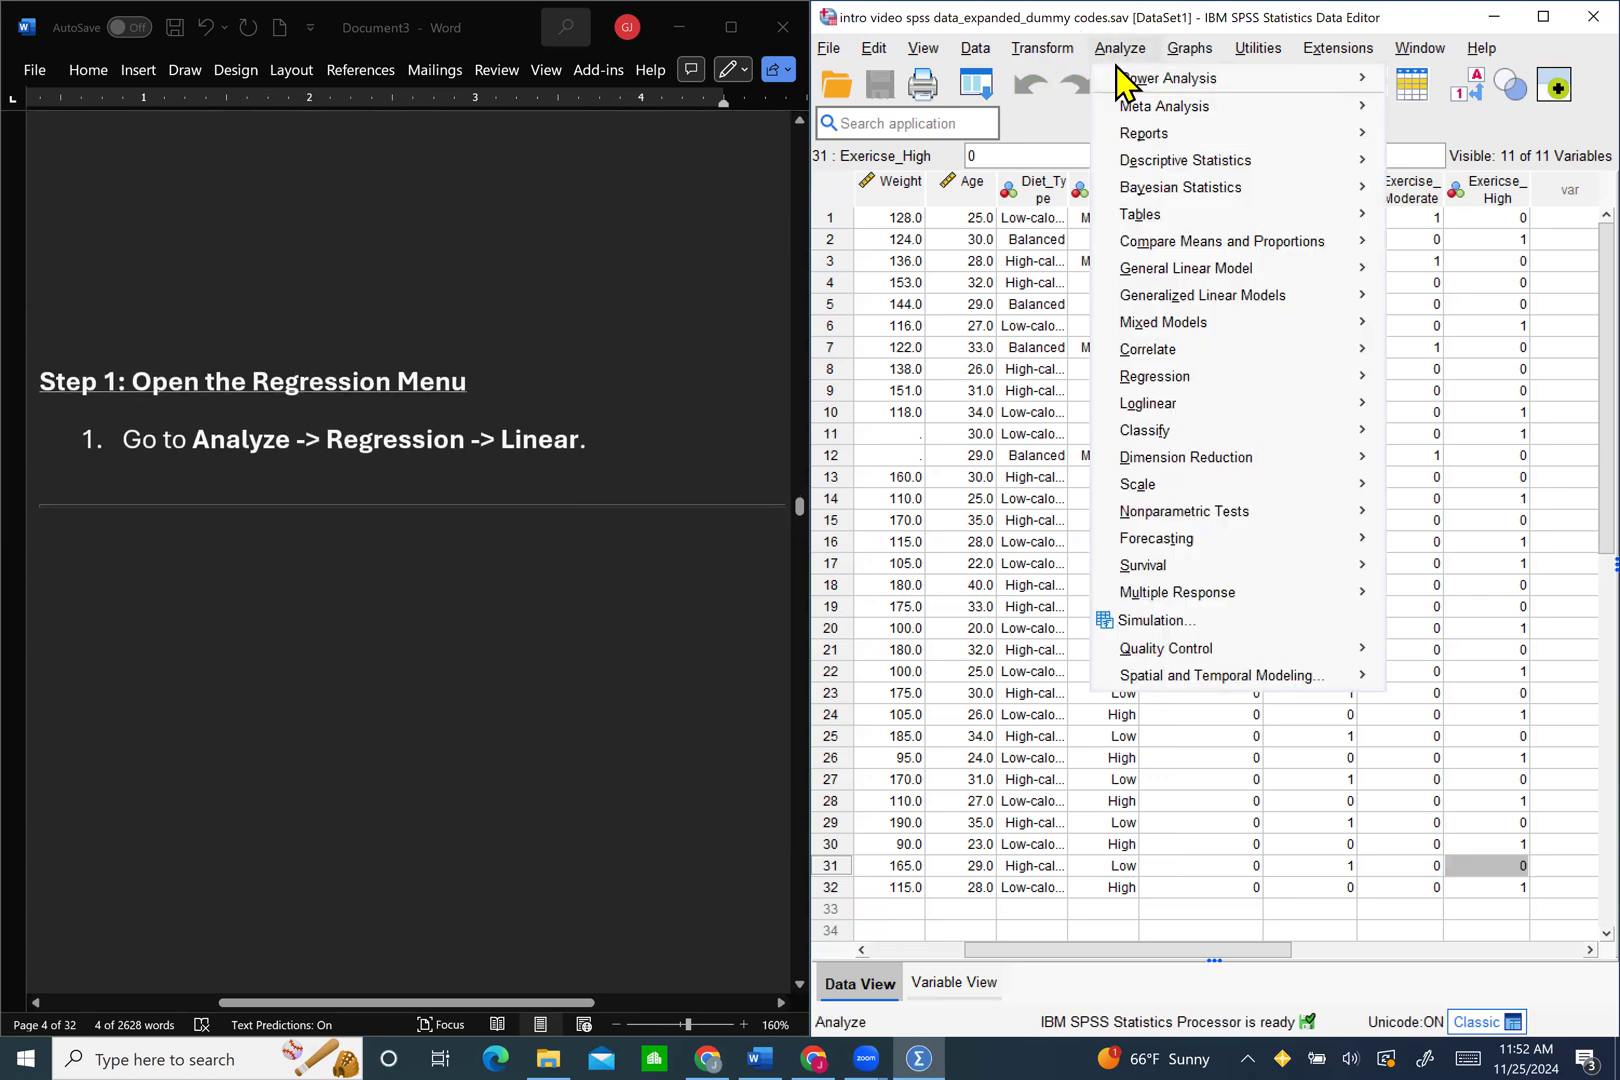
{"action": "mouse_move", "coordinate": [1165, 248]}
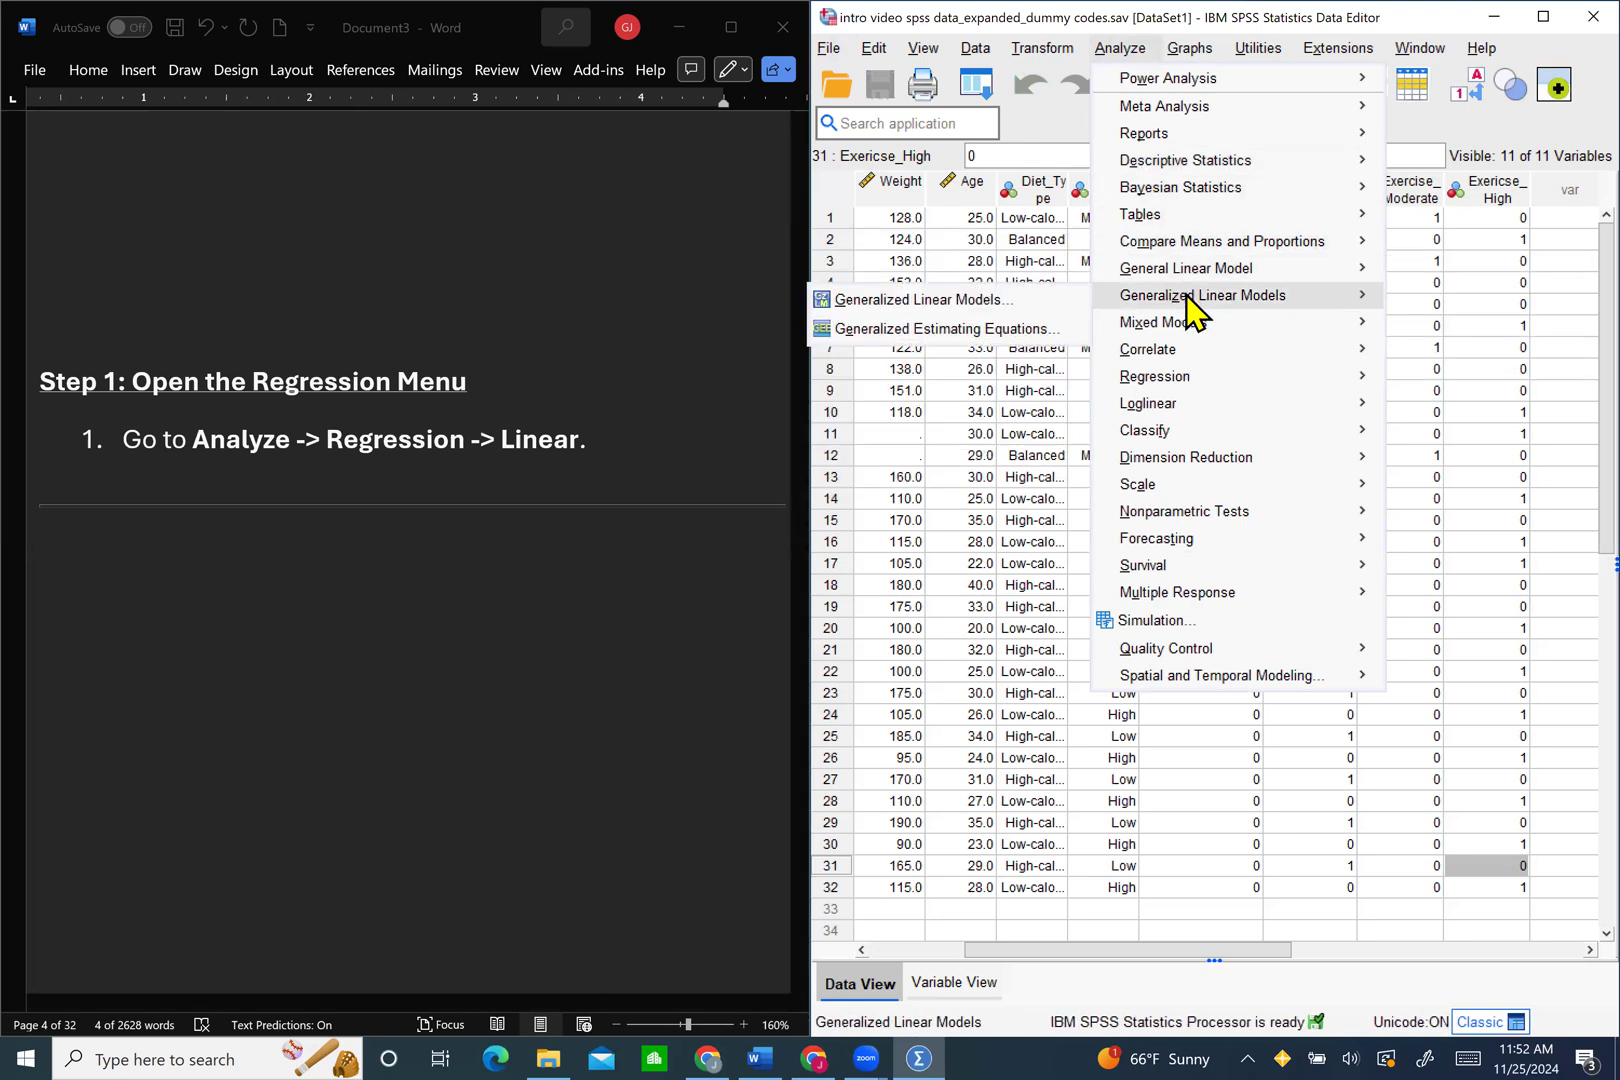
{"action": "mouse_move", "coordinate": [1205, 396]}
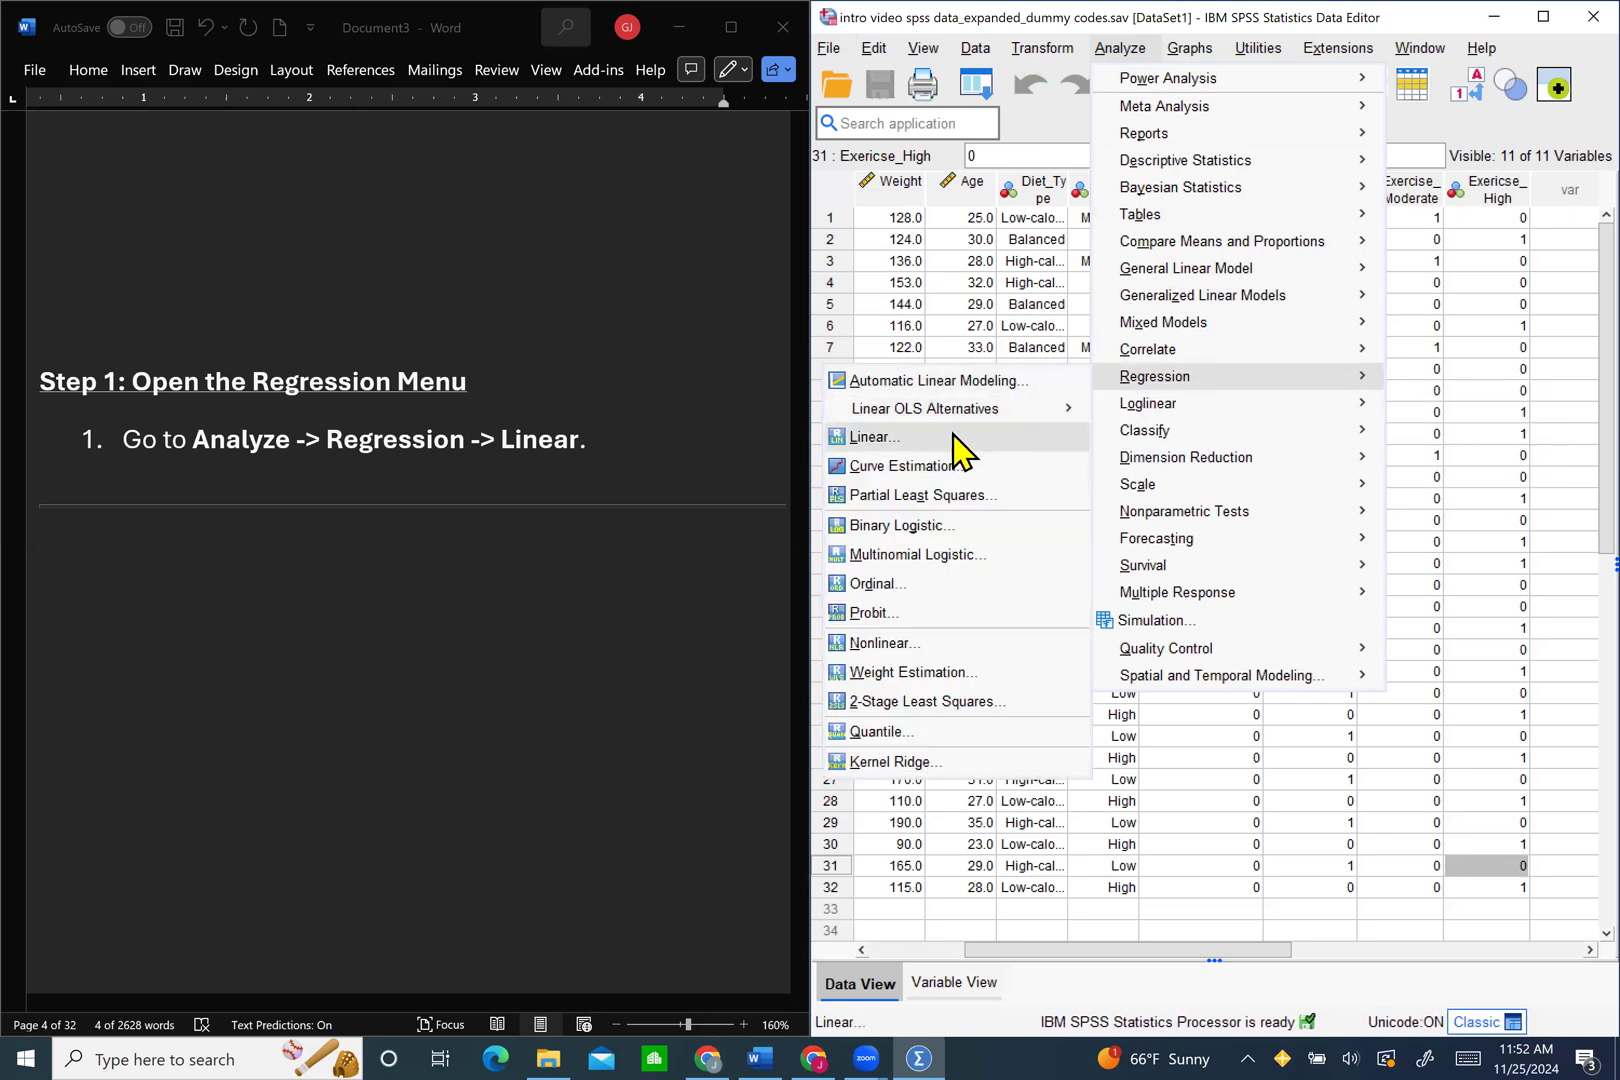
{"action": "left_click", "coordinate": [952, 438]}
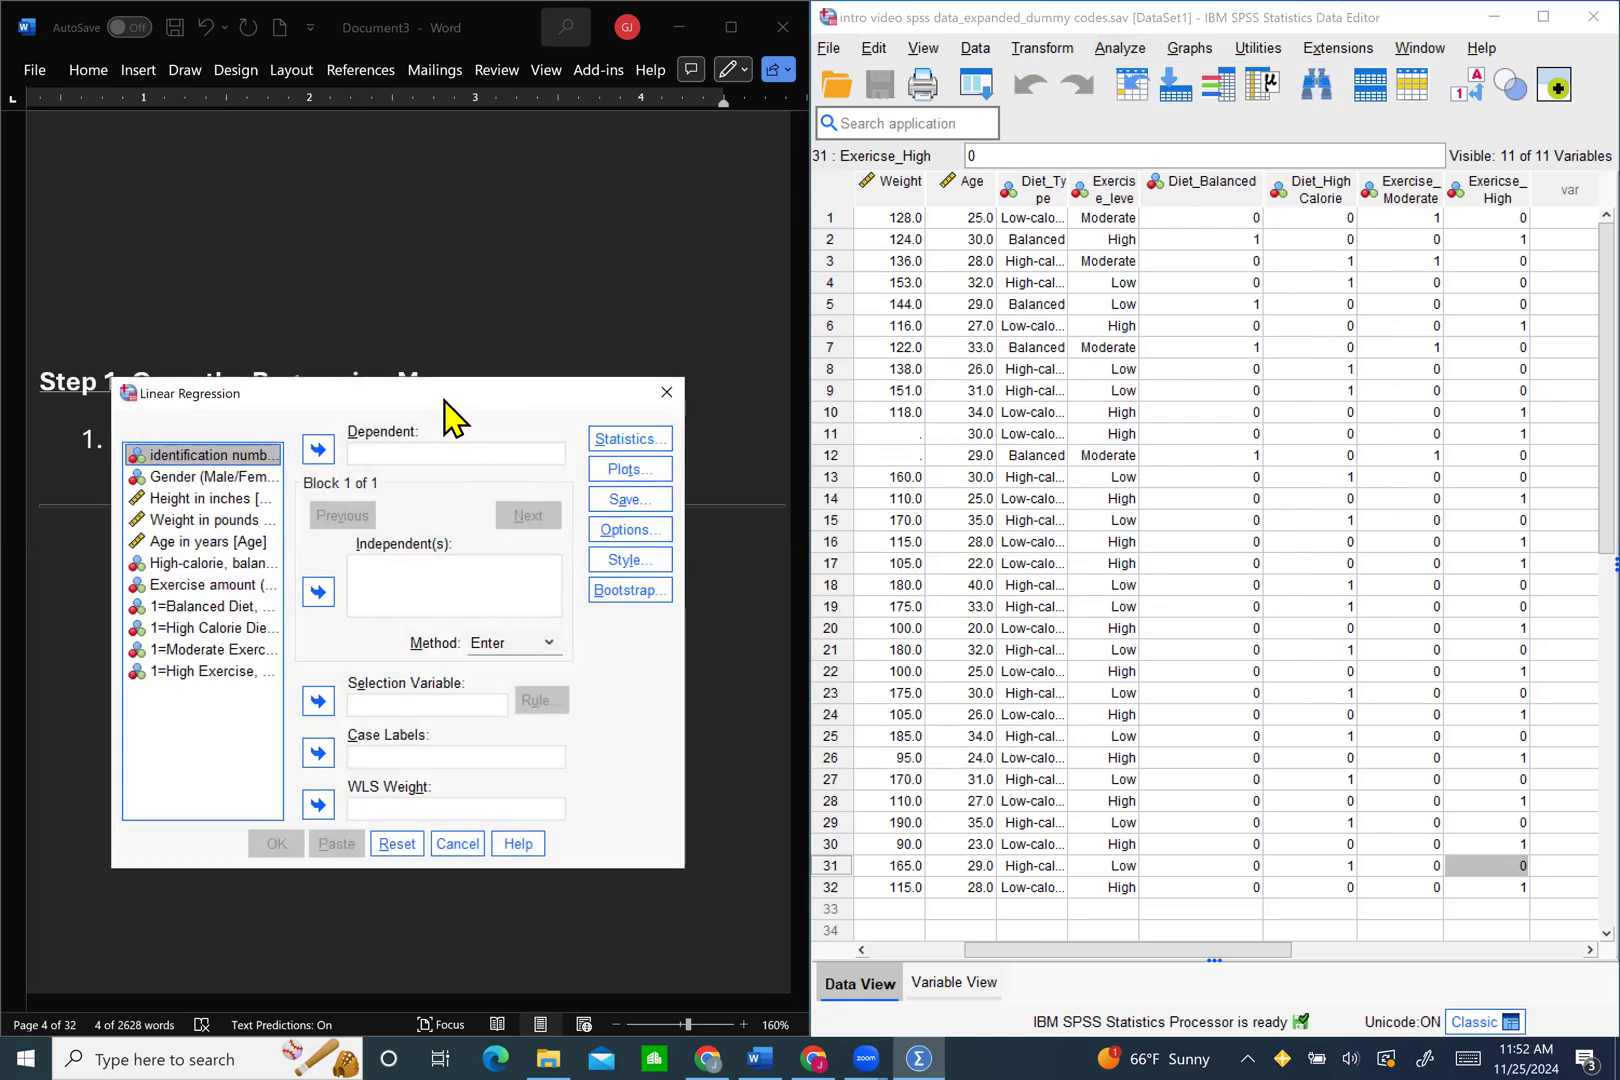
{"action": "left_click_drag", "start_coordinate": [447, 415], "coordinate": [1242, 297]}
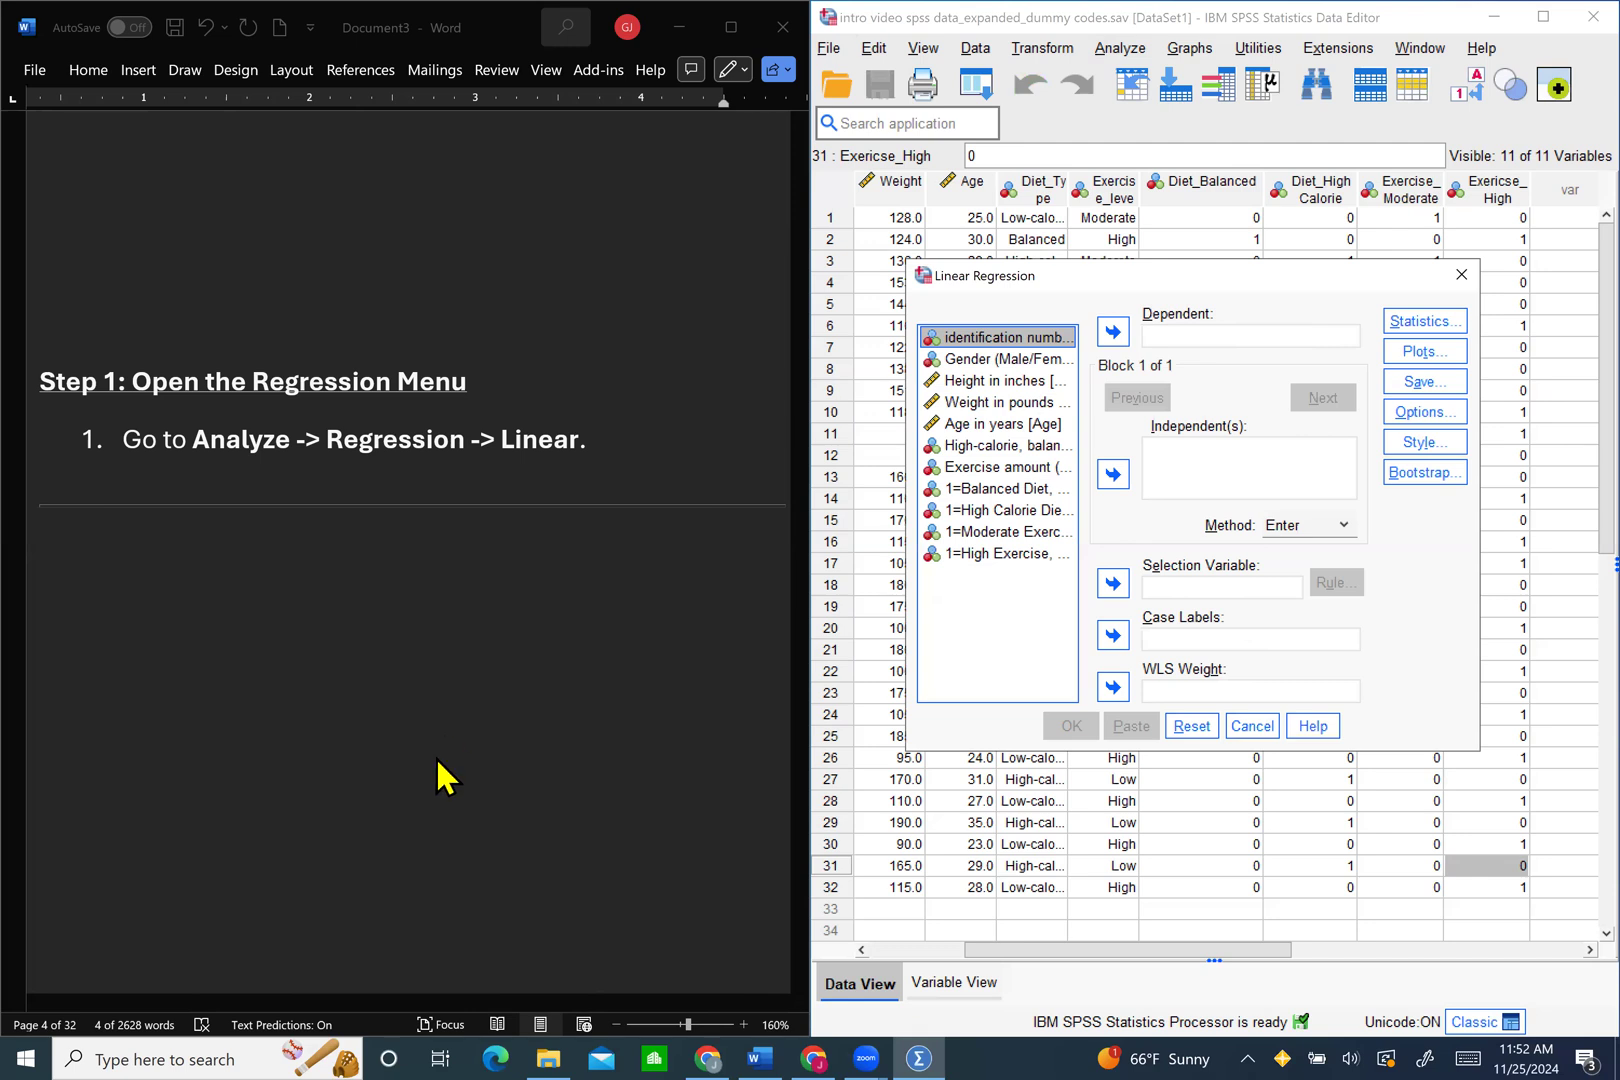
Step: Assign Weight in pounds as the dependent variable of the linear regression
{"action": "scroll", "coordinate": [440, 777], "scroll_direction": "down", "scroll_amount": 5}
{"action": "scroll", "coordinate": [440, 777], "scroll_direction": "down", "scroll_amount": 5}
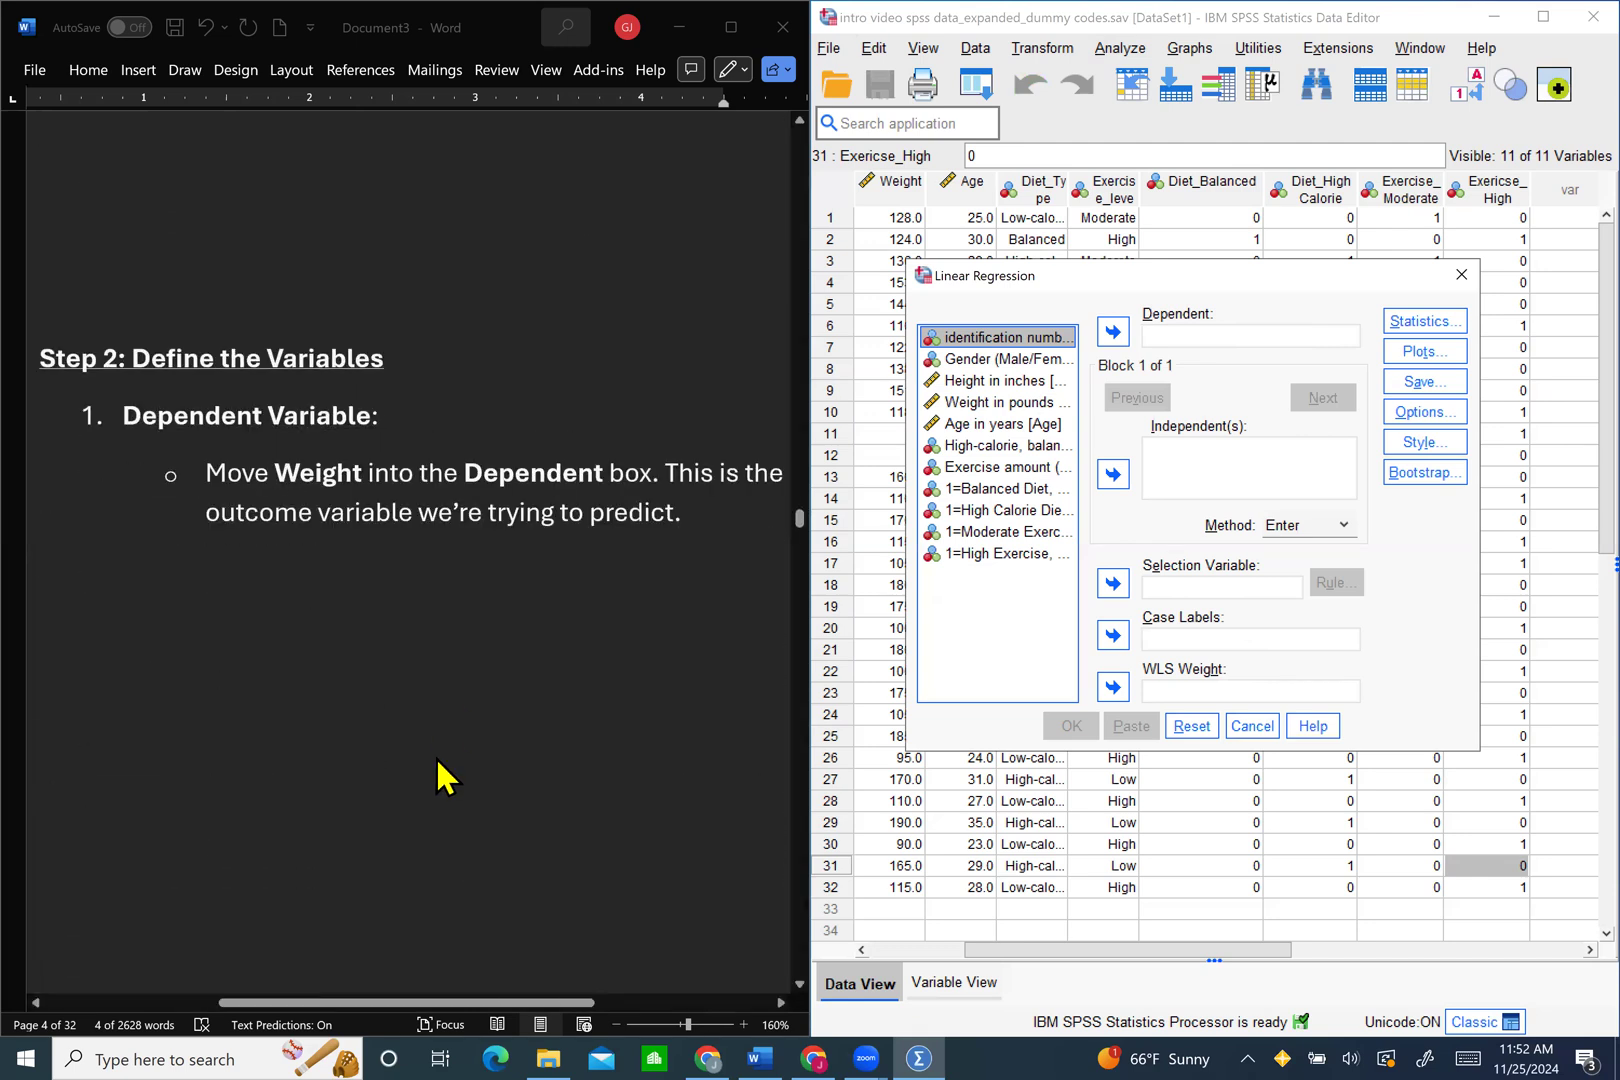
{"action": "scroll", "coordinate": [440, 777], "scroll_direction": "right", "scroll_amount": 1}
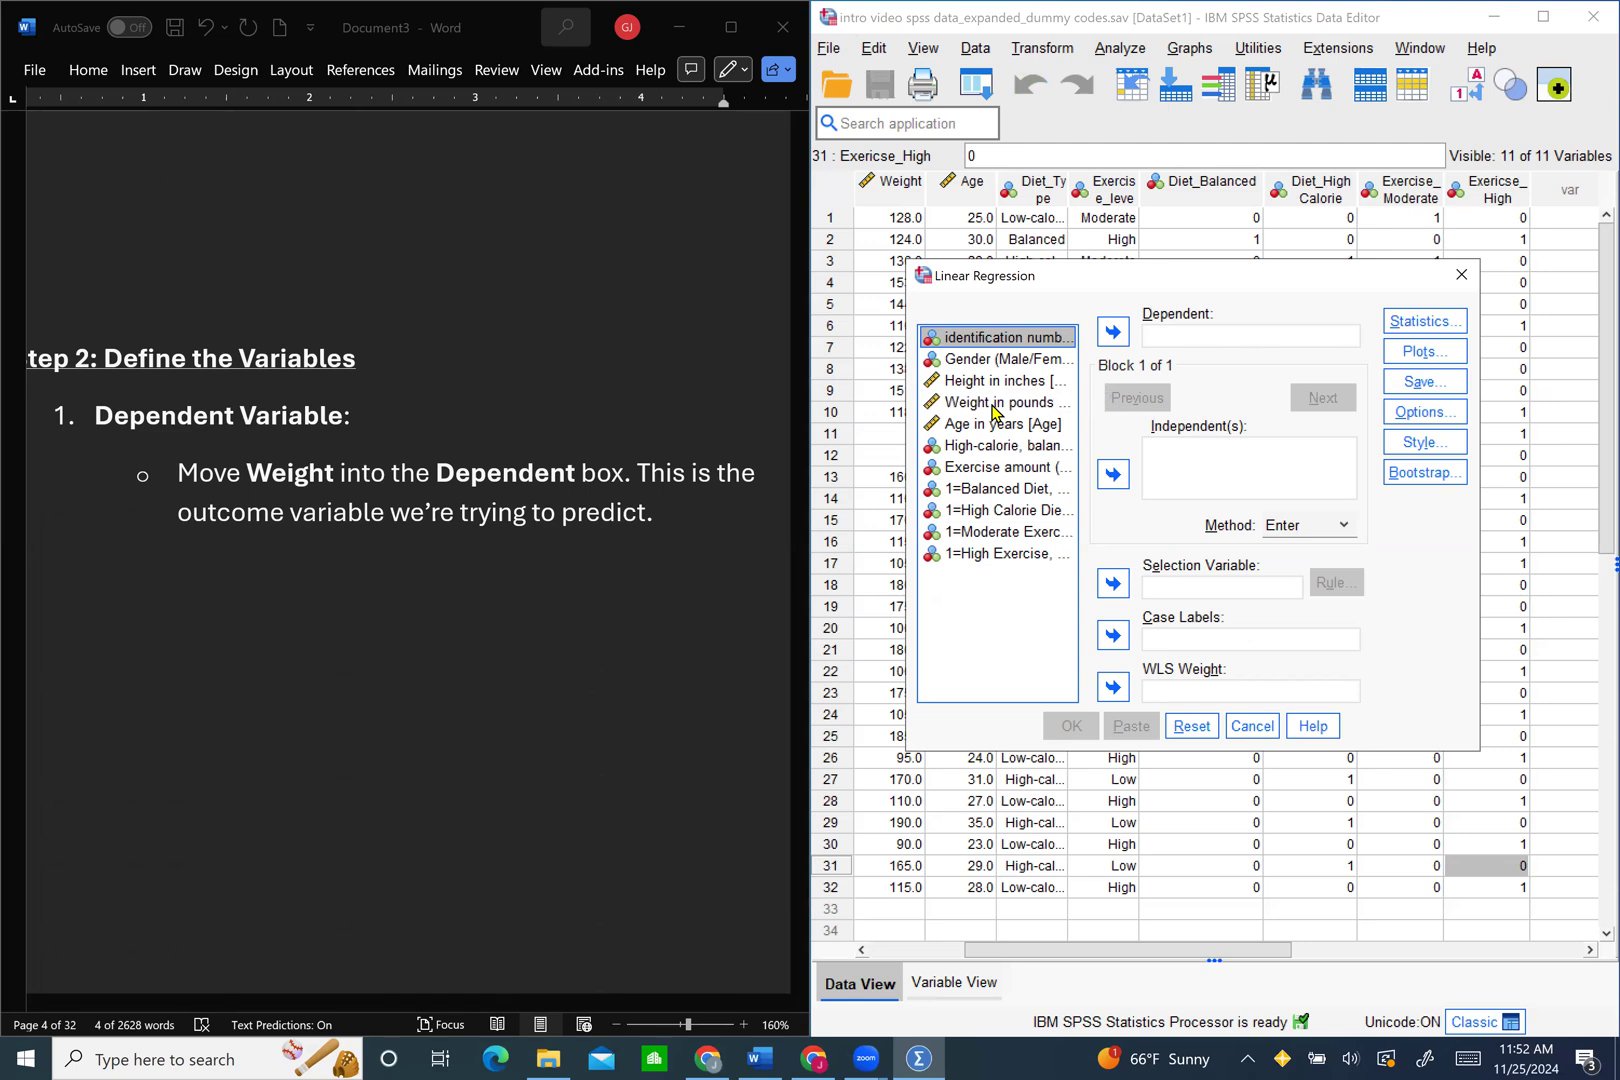
{"action": "left_click_drag", "start_coordinate": [993, 410], "coordinate": [1160, 345]}
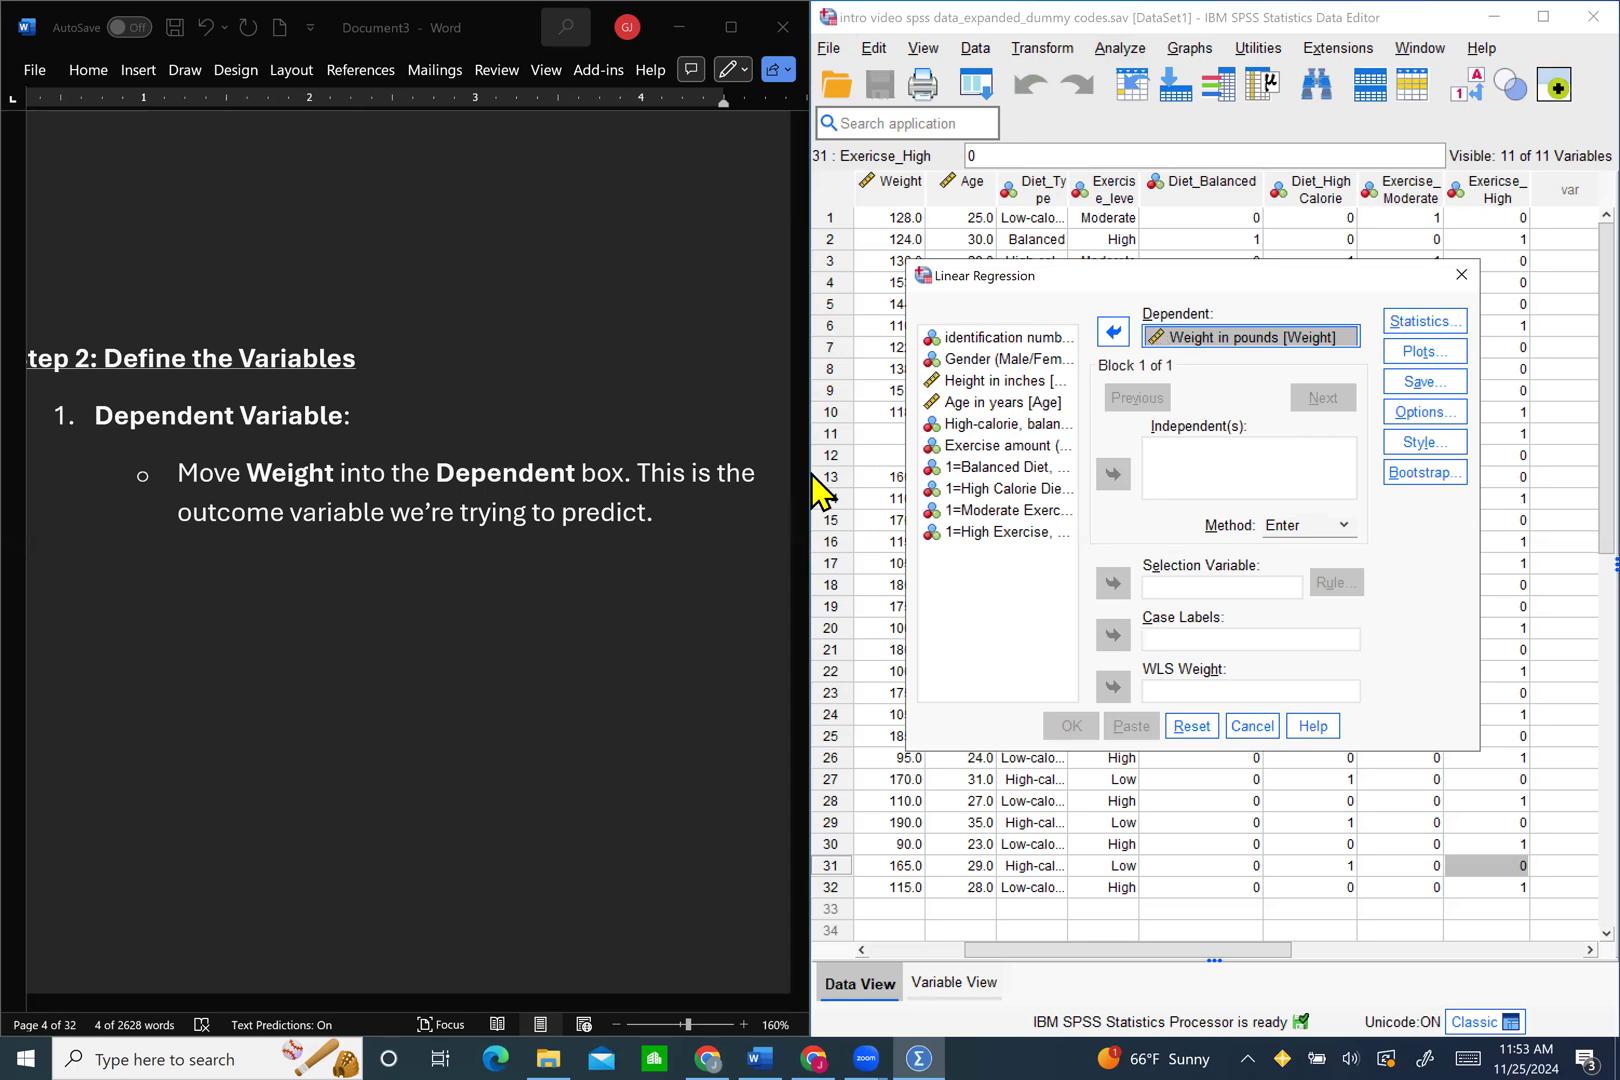
Step: Add the continuous predictors Height in inches and Age in years as independent variables of the regression
{"action": "scroll", "coordinate": [686, 640], "scroll_direction": "down", "scroll_amount": 6}
{"action": "scroll", "coordinate": [686, 645], "scroll_direction": "down", "scroll_amount": 5}
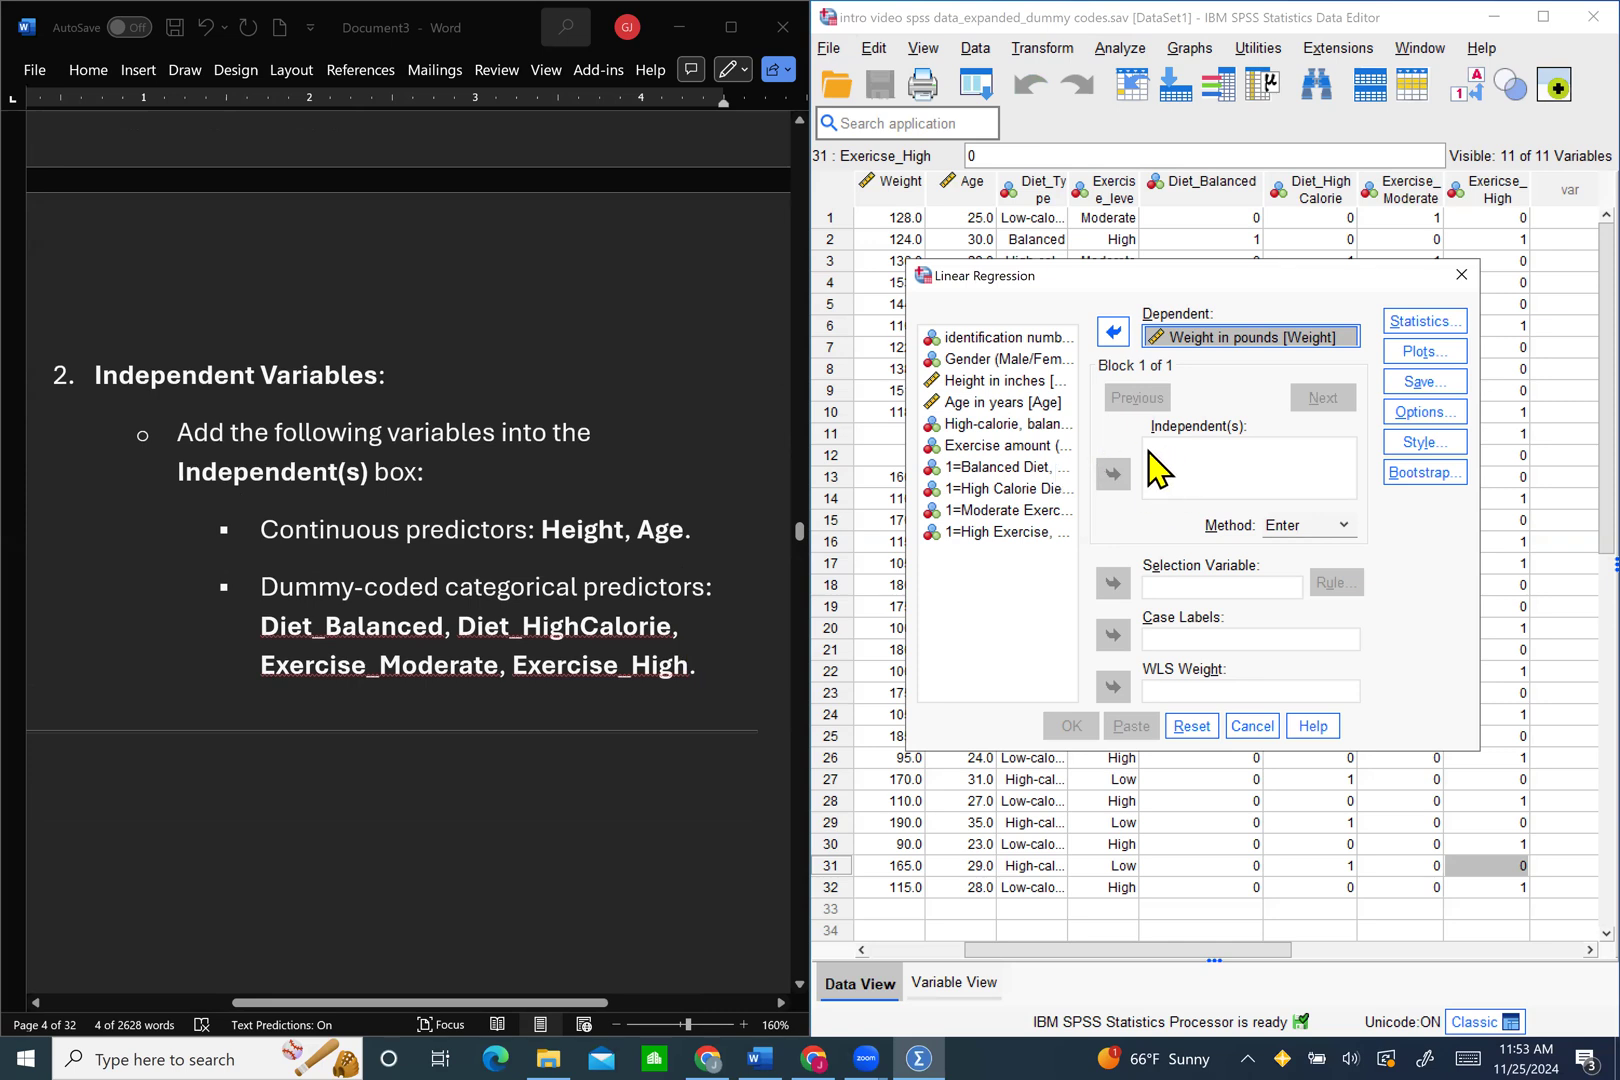
{"action": "scroll", "coordinate": [612, 565], "scroll_direction": "down", "scroll_amount": 1}
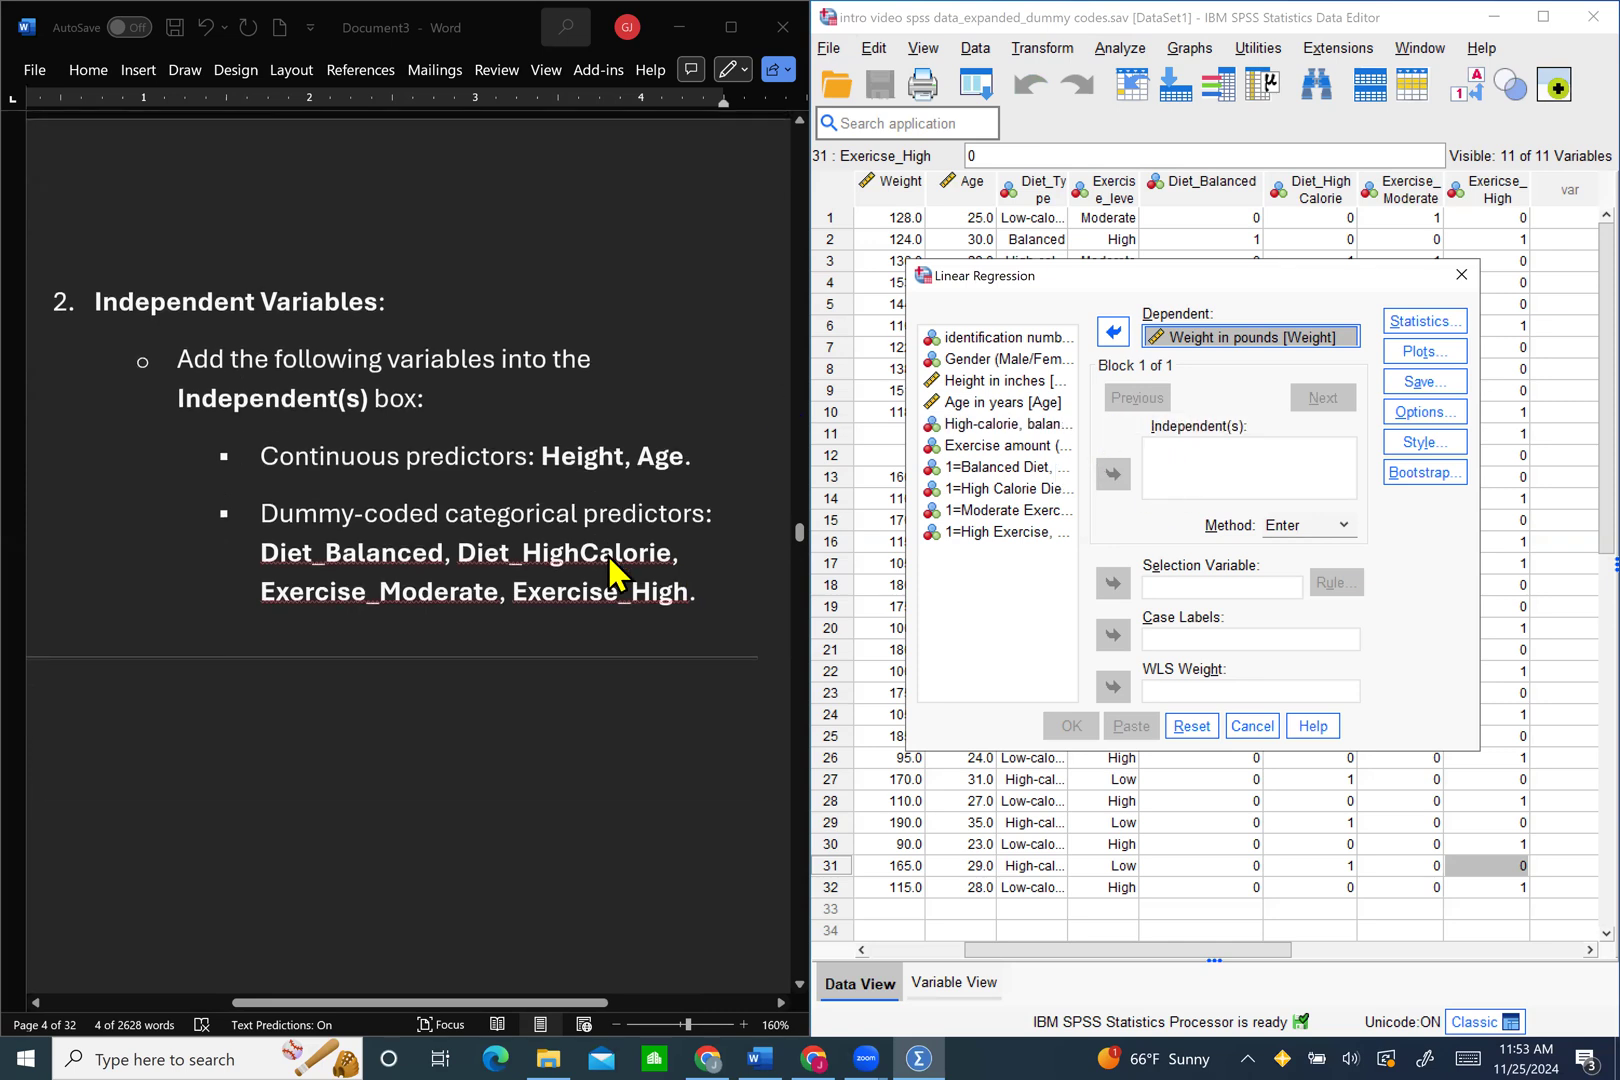
{"action": "left_click", "coordinate": [985, 382]}
{"action": "left_click", "coordinate": [1112, 474]}
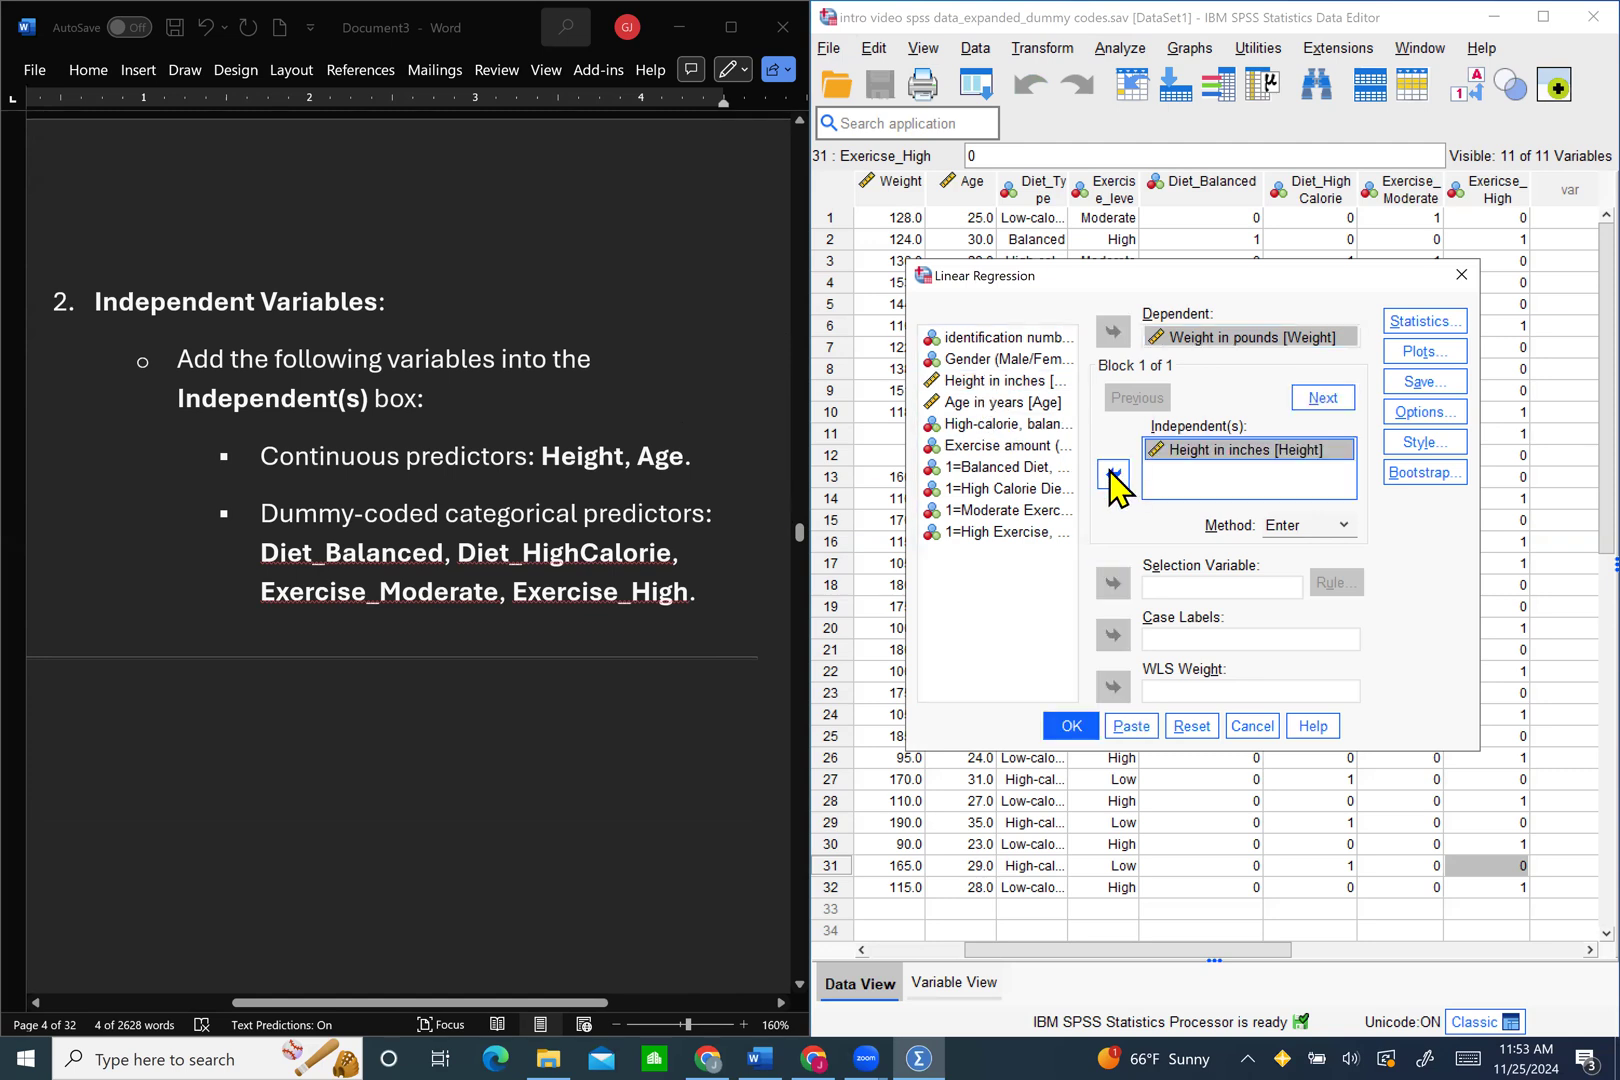
{"action": "left_click", "coordinate": [1015, 410]}
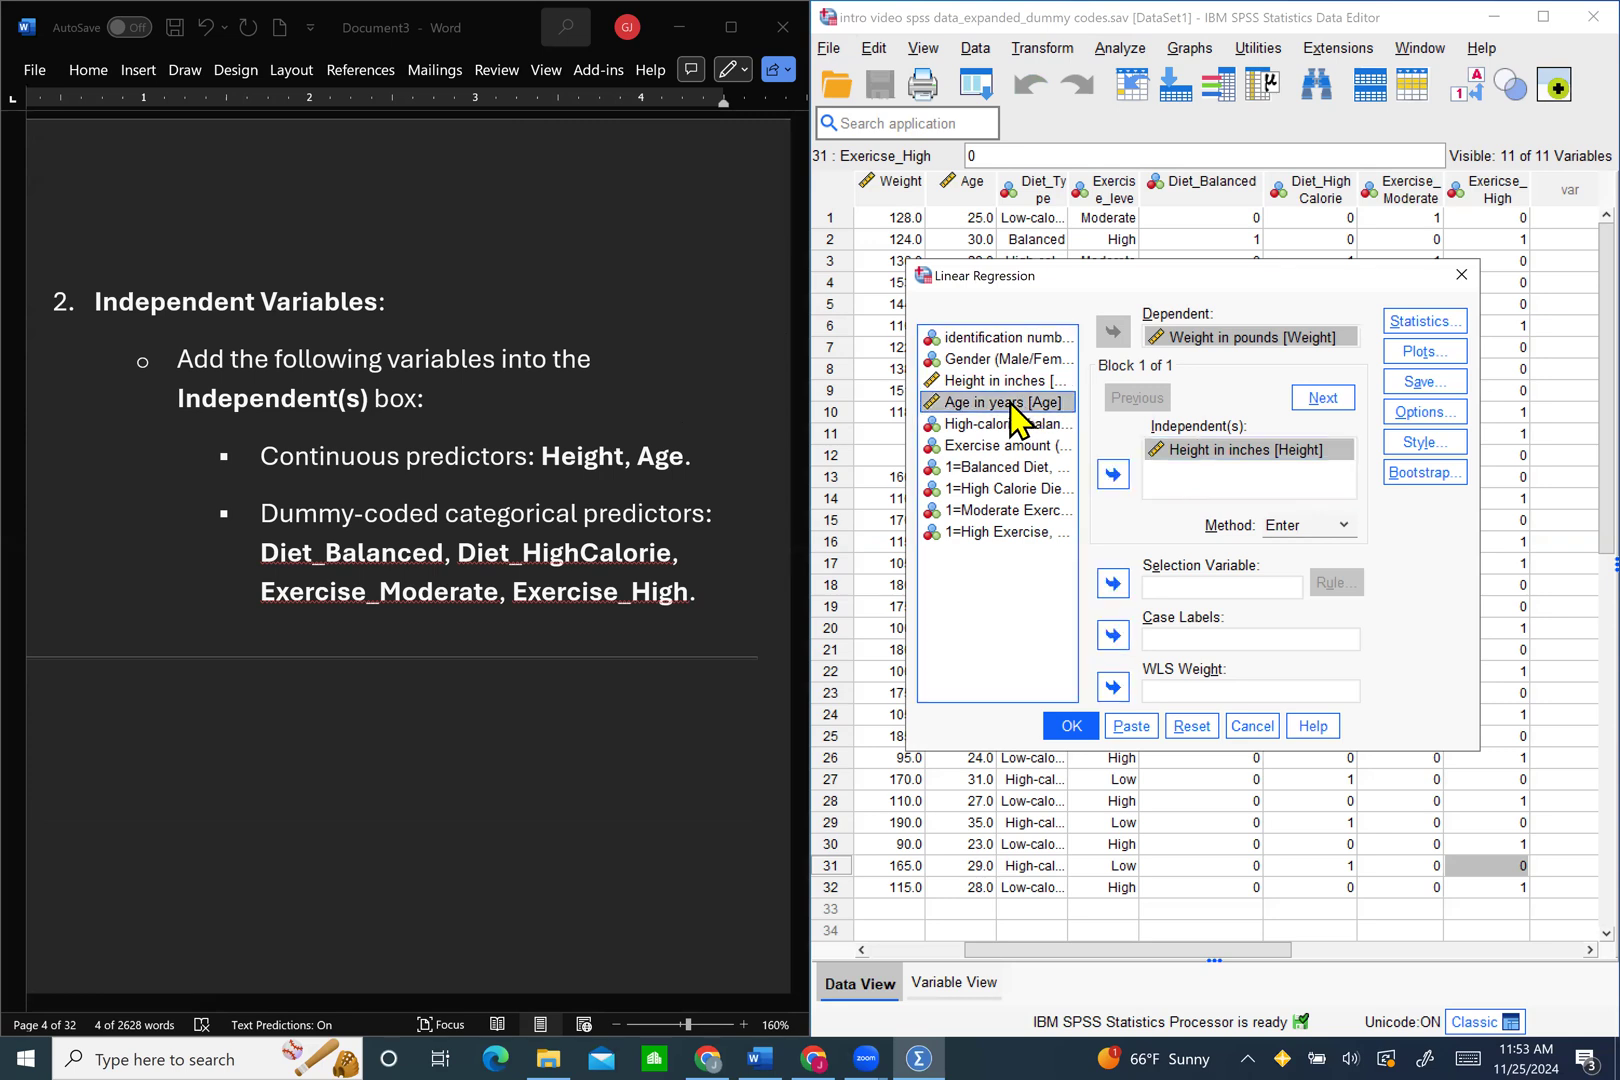
{"action": "left_click", "coordinate": [1110, 476]}
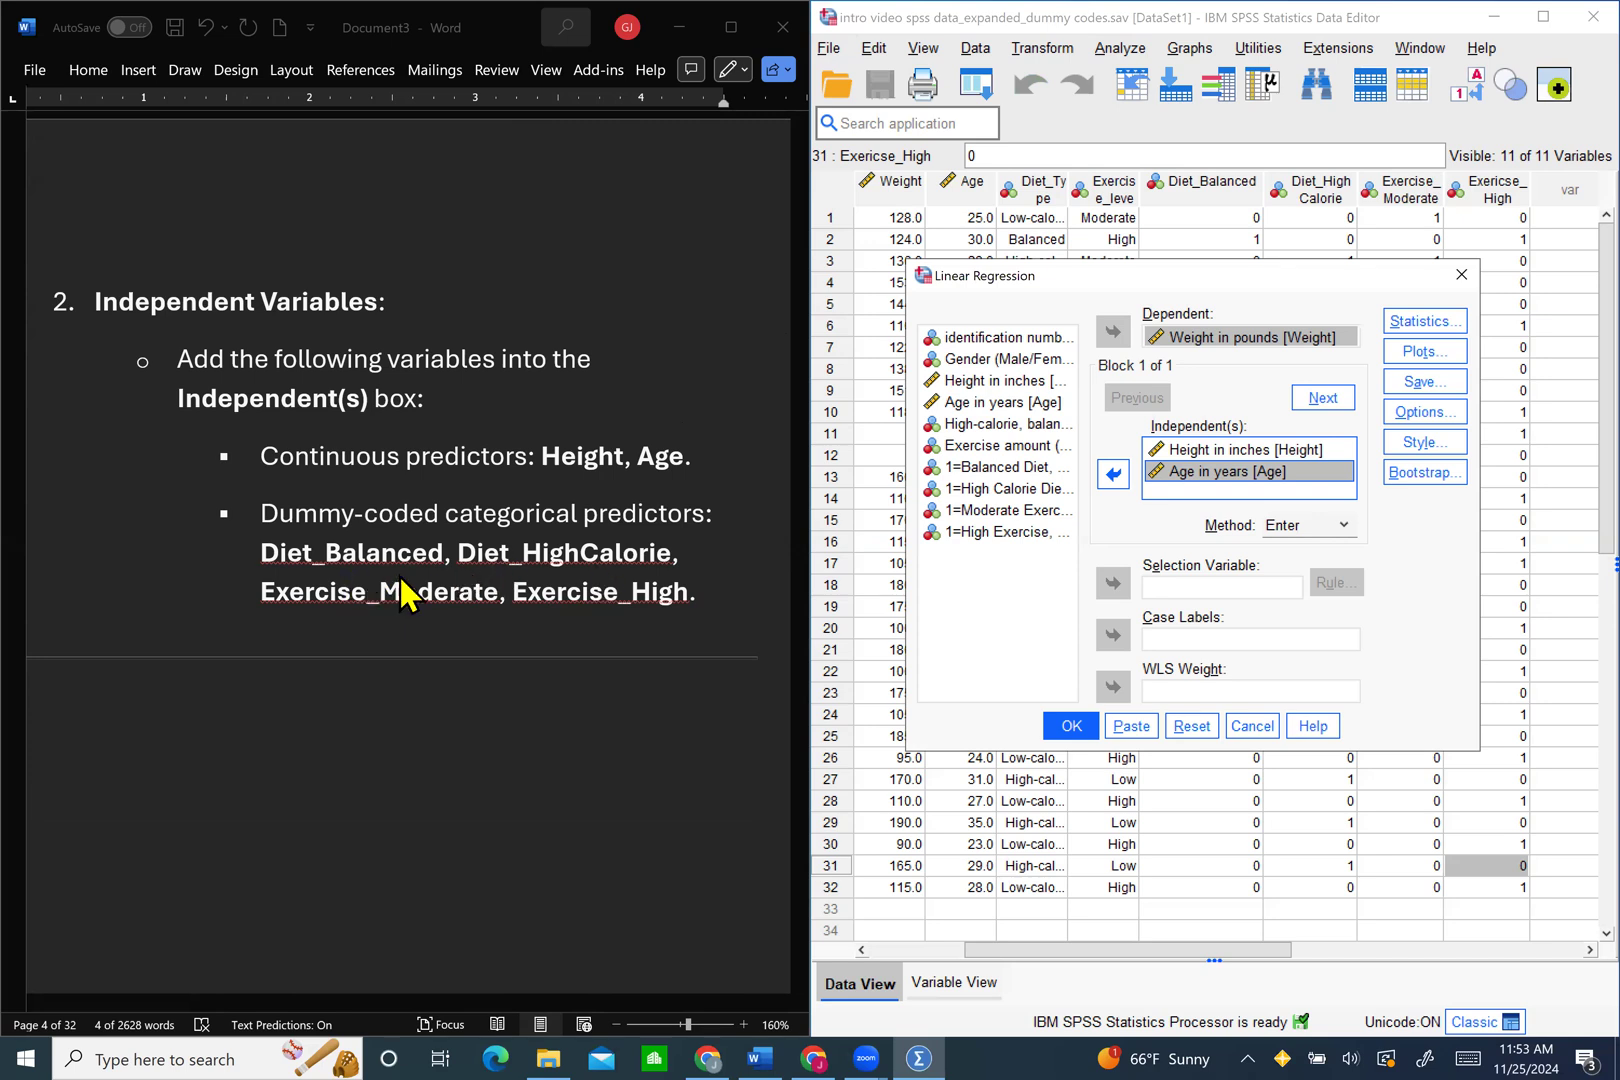
Step: Add the four dummy variables for balanced diet, high-calorie diet, moderate exercise and high exercise as independent variables
{"action": "left_click", "coordinate": [992, 467]}
{"action": "left_click_drag", "start_coordinate": [992, 477], "coordinate": [1175, 490]}
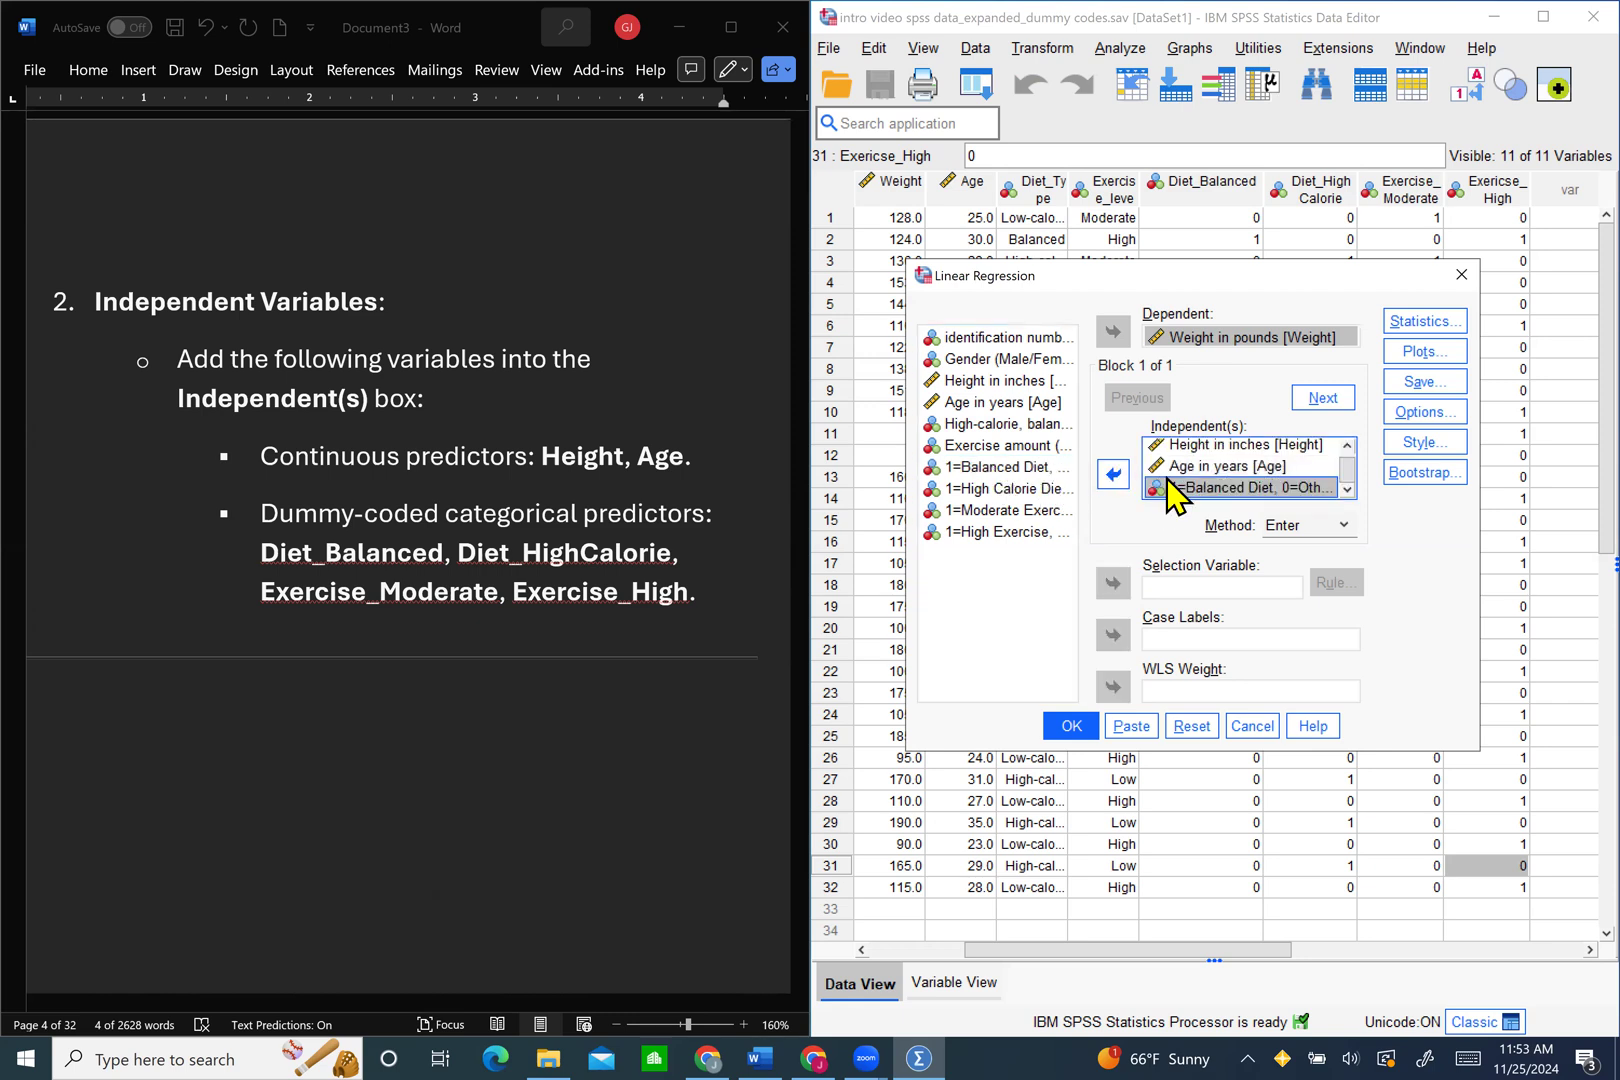
{"action": "left_click", "coordinate": [1030, 492]}
{"action": "left_click_drag", "start_coordinate": [1030, 492], "coordinate": [1180, 503]}
{"action": "left_click", "coordinate": [985, 520]}
{"action": "left_click_drag", "start_coordinate": [983, 522], "coordinate": [1165, 492]}
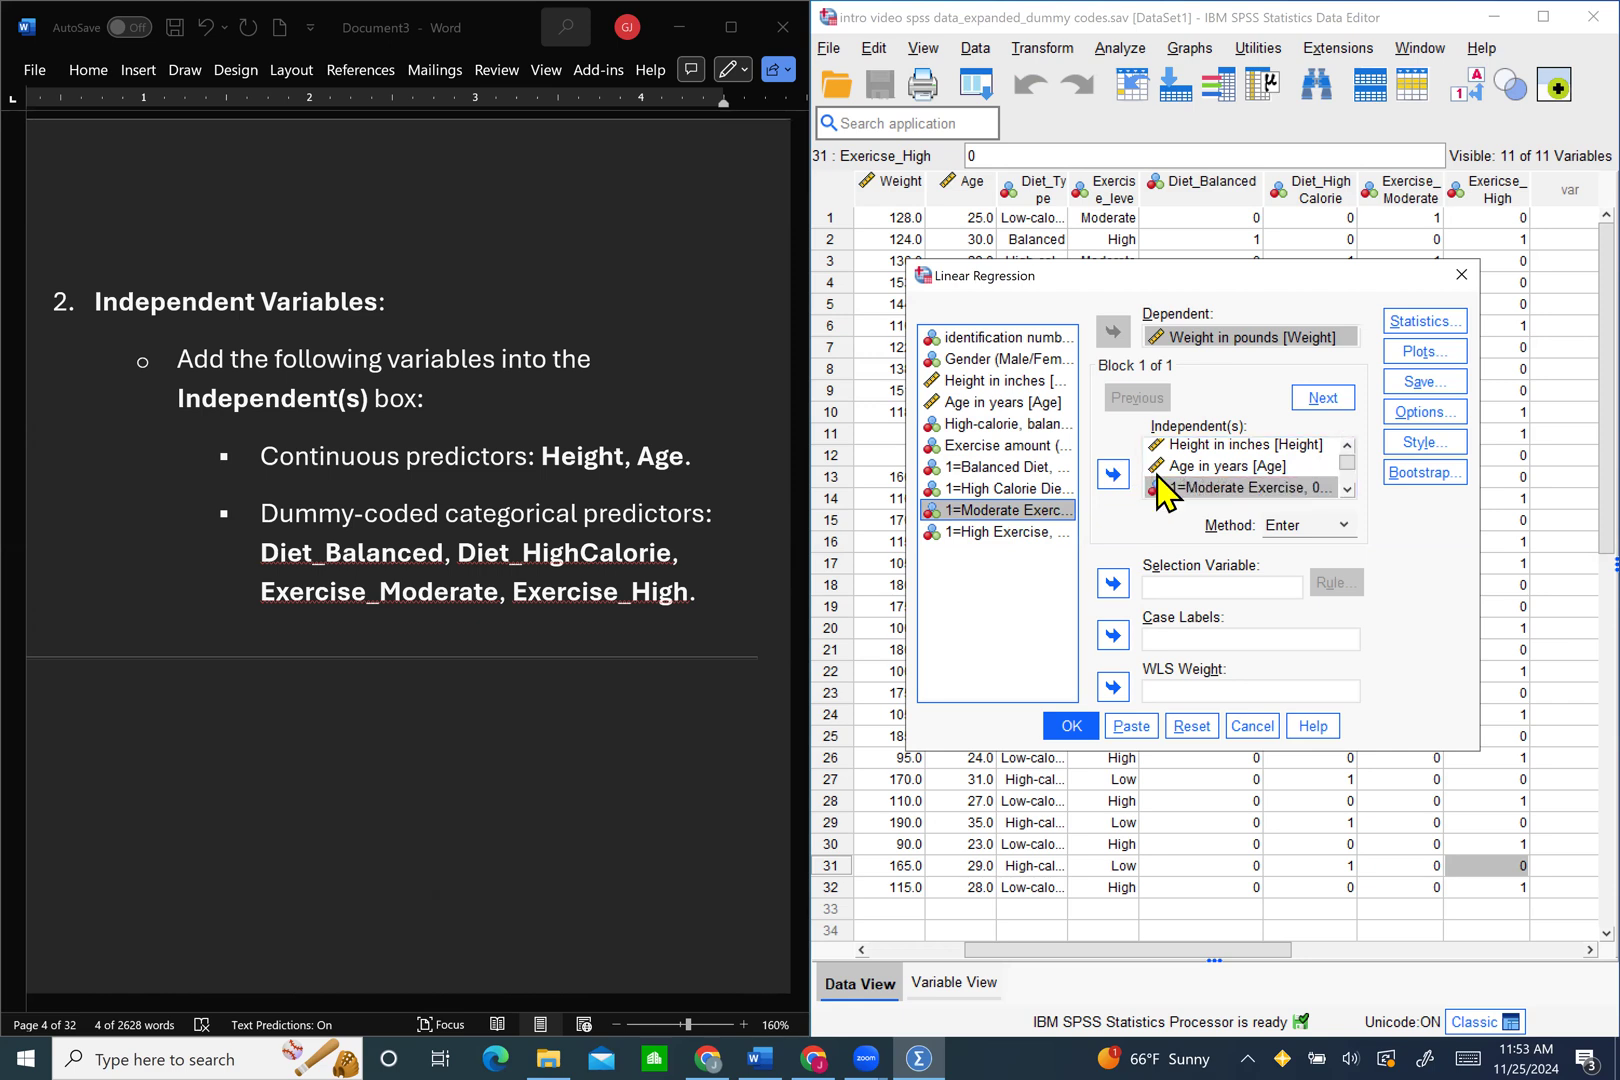
{"action": "left_click", "coordinate": [1022, 538]}
{"action": "left_click", "coordinate": [1022, 532]}
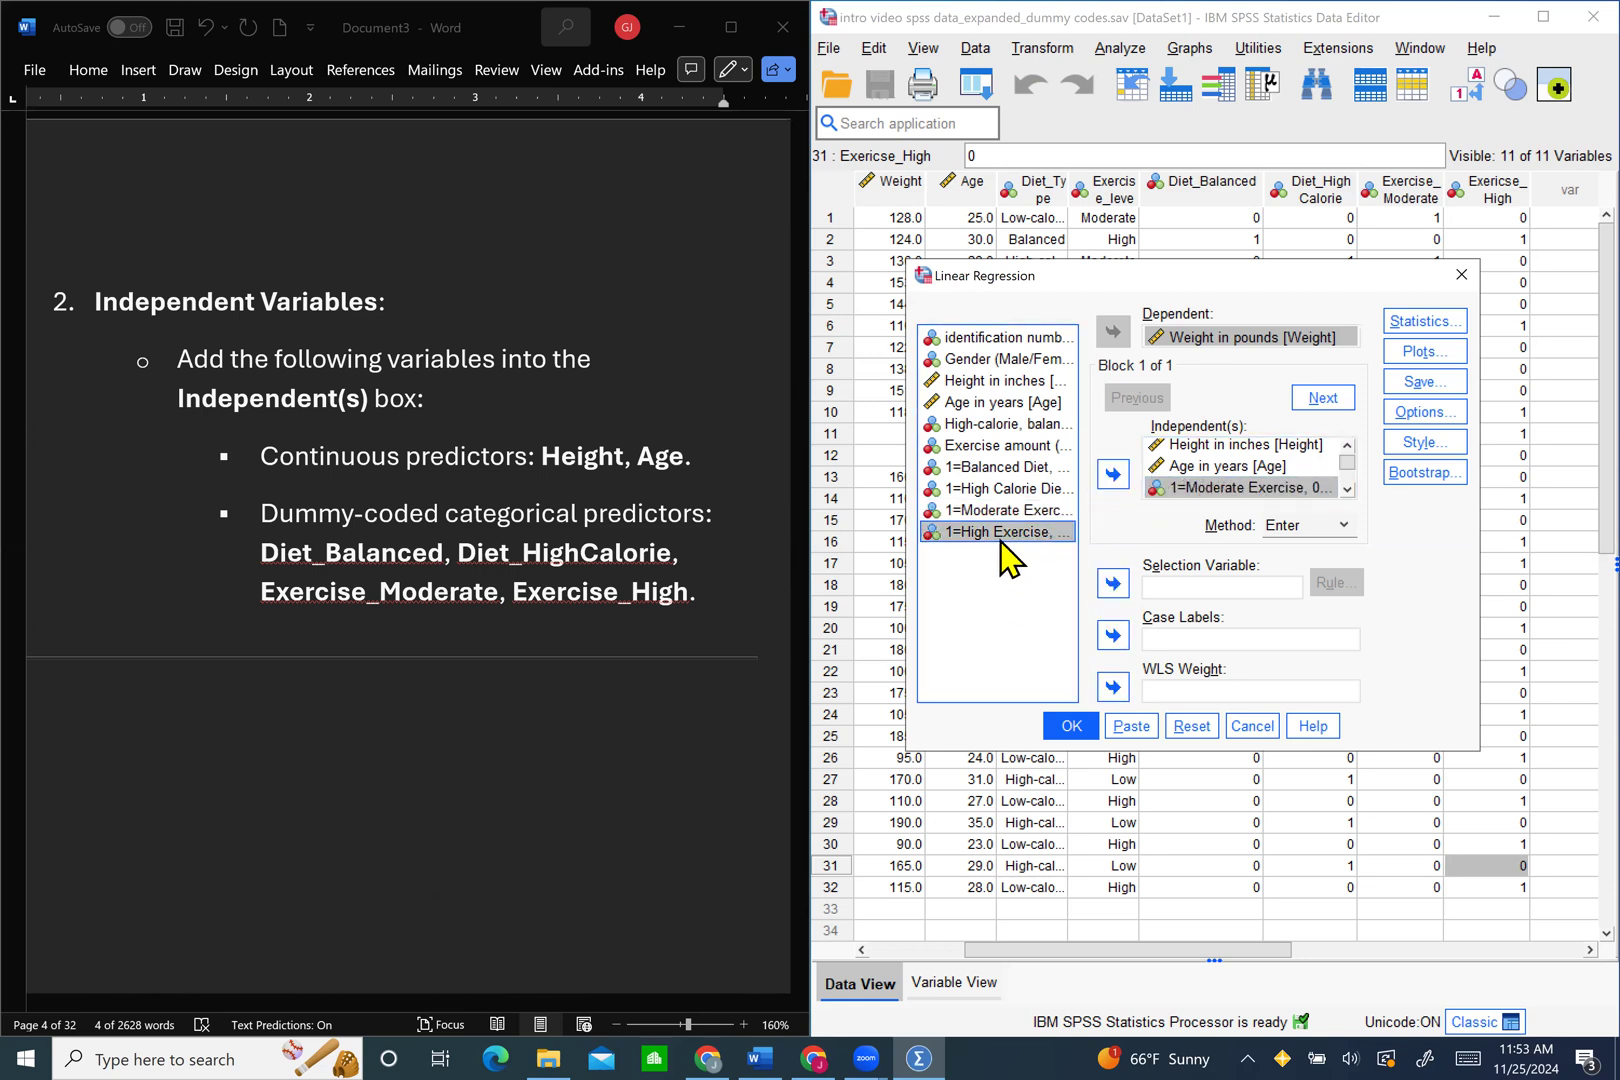
{"action": "left_click", "coordinate": [1108, 476]}
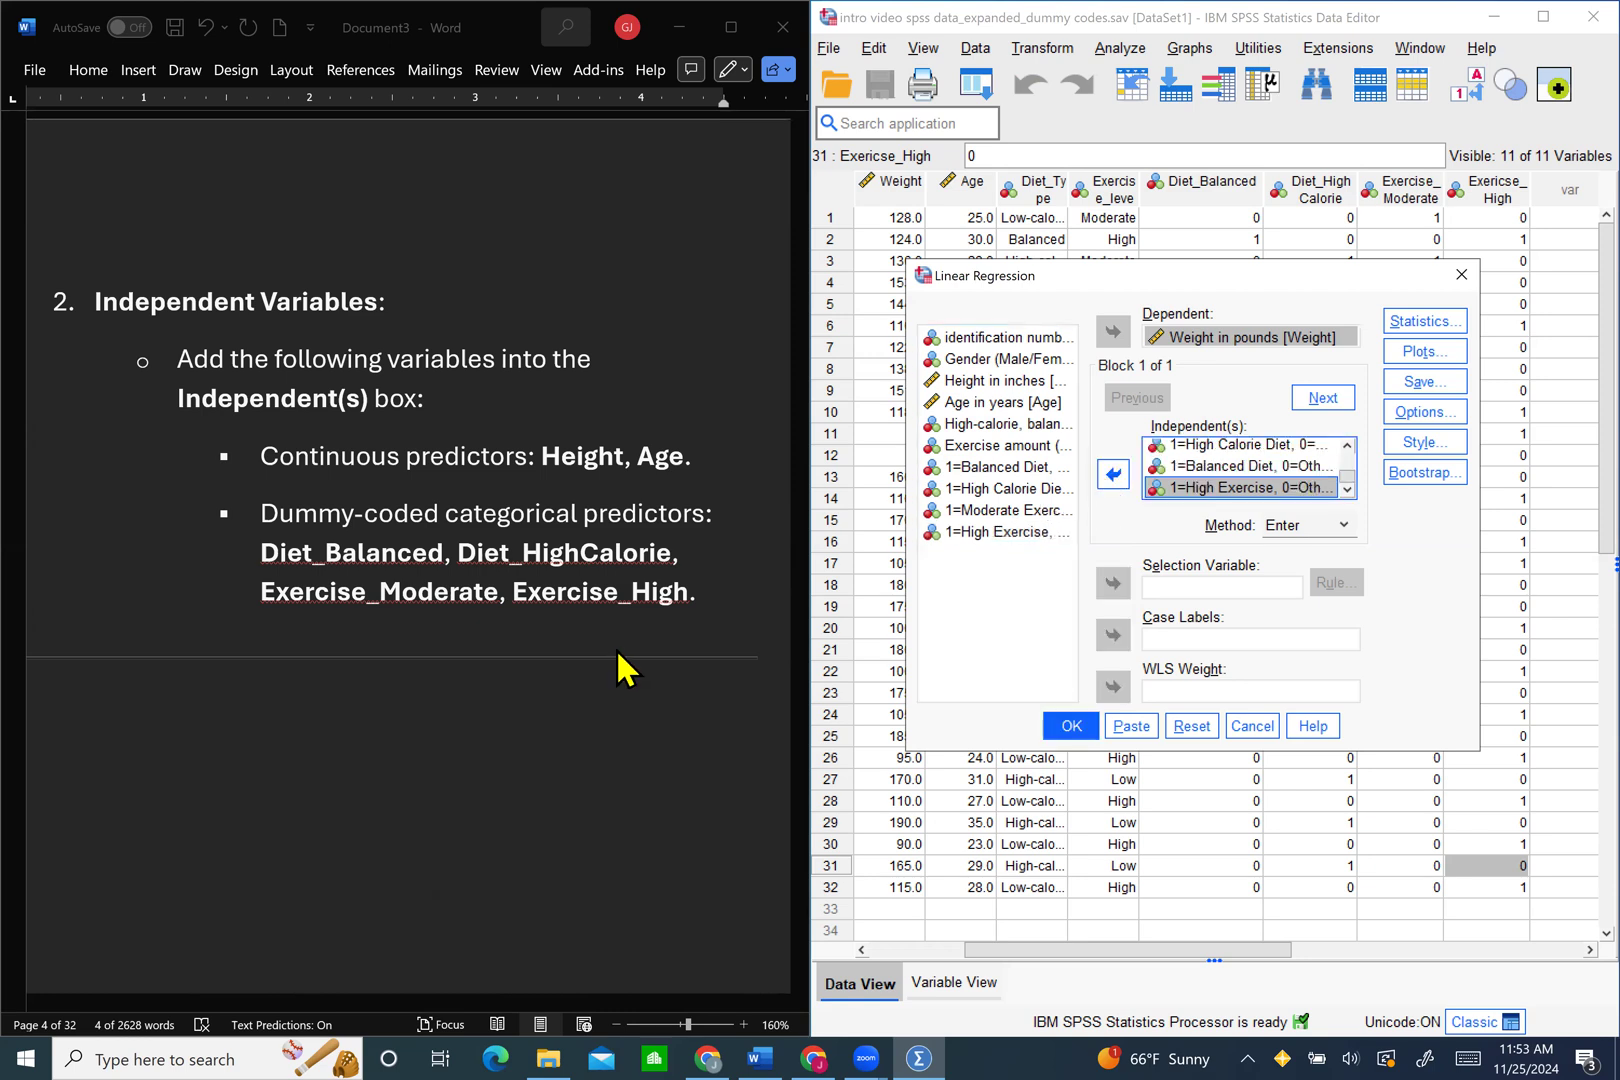
Step: Enable collinearity diagnostics in the linear regression's statistics options, with the options dialog moved clear of the notes
{"action": "scroll", "coordinate": [618, 653], "scroll_direction": "down", "scroll_amount": 5}
{"action": "scroll", "coordinate": [624, 668], "scroll_direction": "left", "scroll_amount": 1}
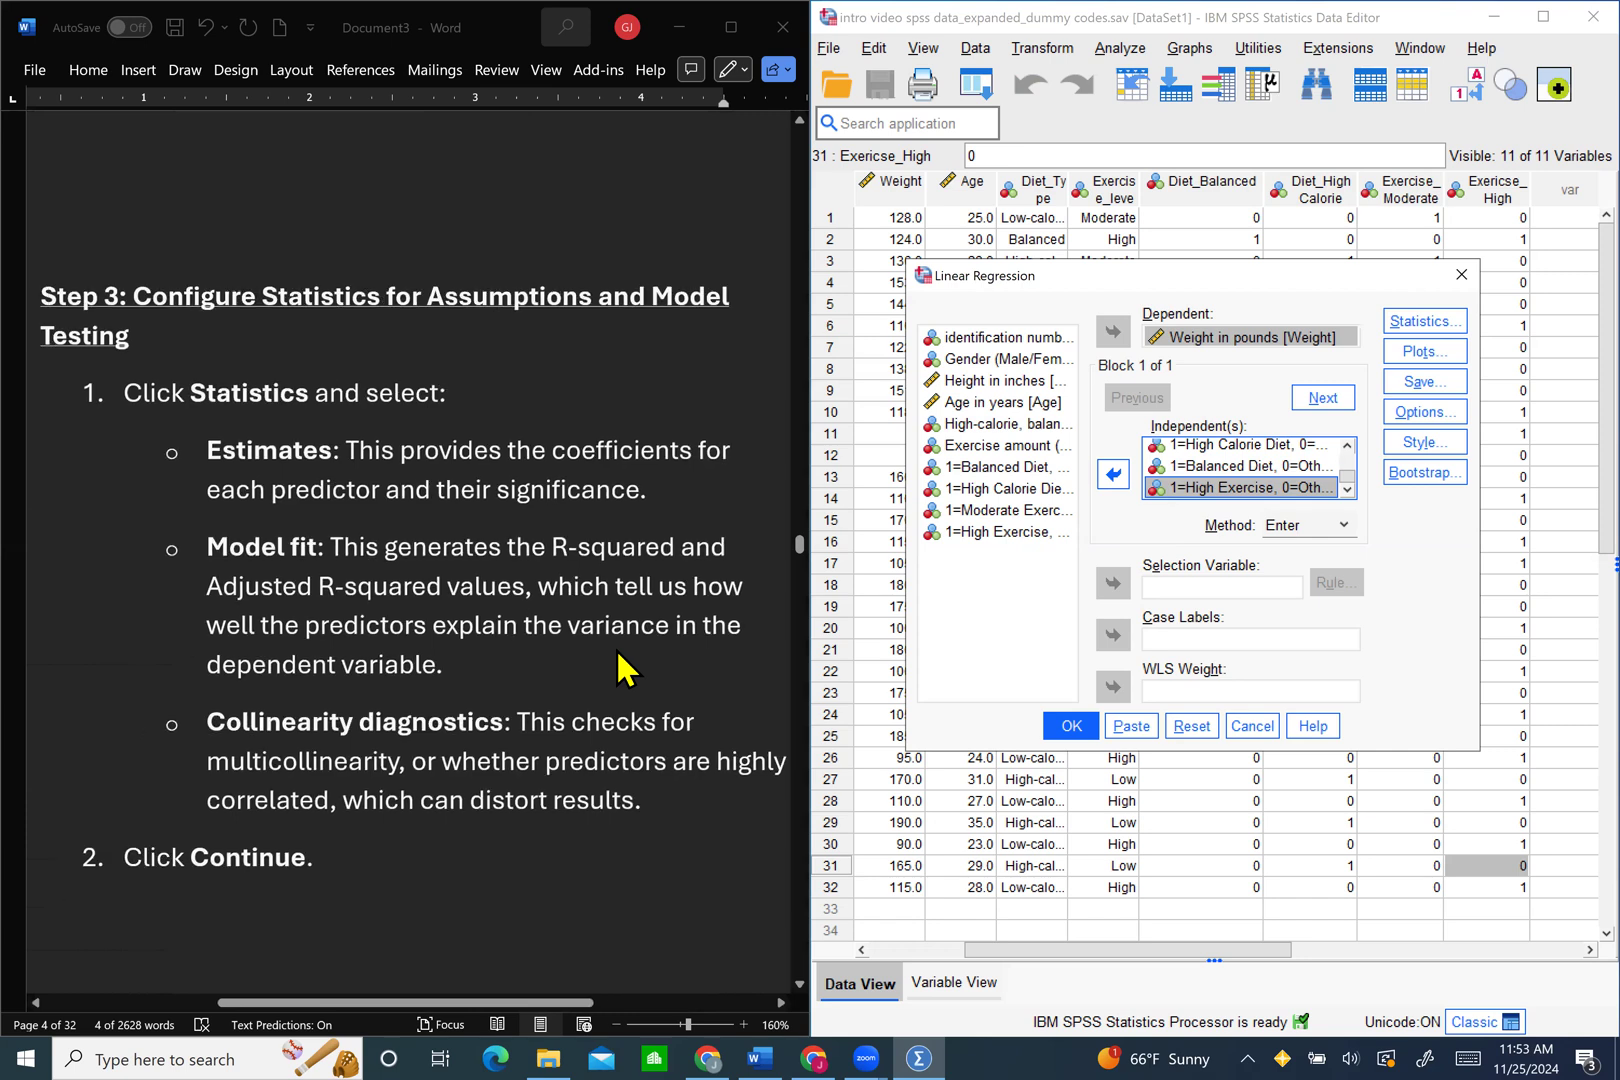
{"action": "scroll", "coordinate": [622, 668], "scroll_direction": "down", "scroll_amount": 1}
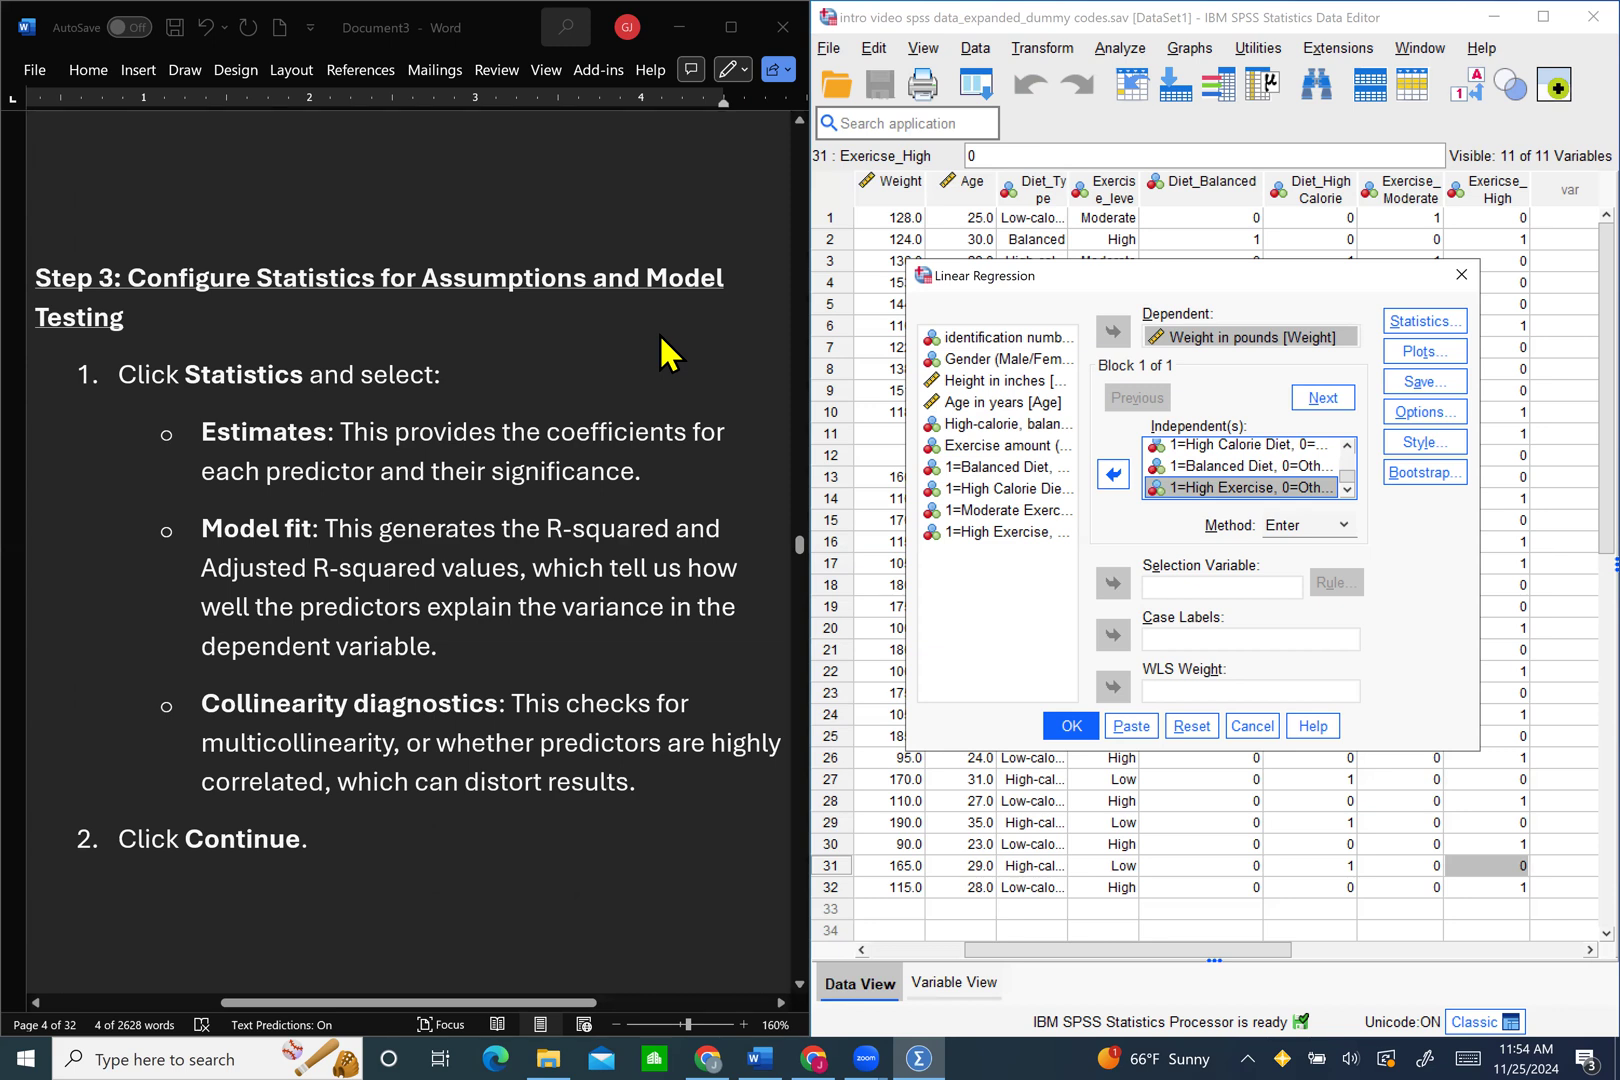
{"action": "scroll", "coordinate": [668, 352], "scroll_direction": "down", "scroll_amount": 3}
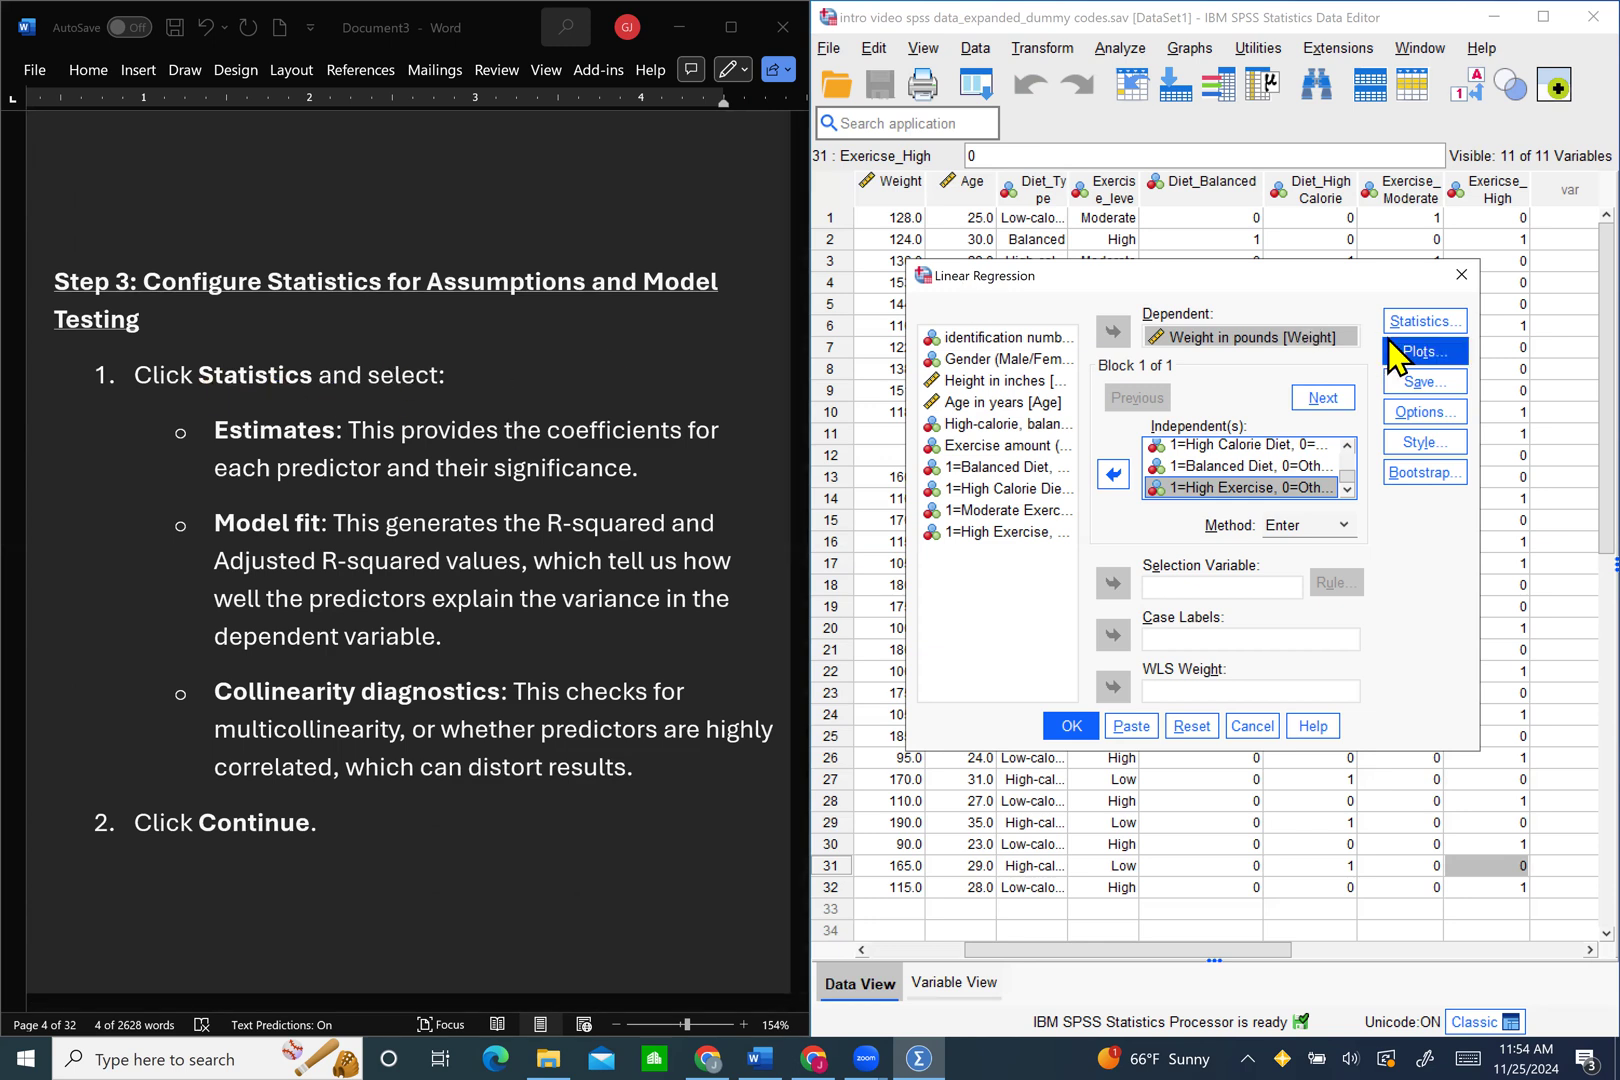
{"action": "left_click", "coordinate": [1424, 321]}
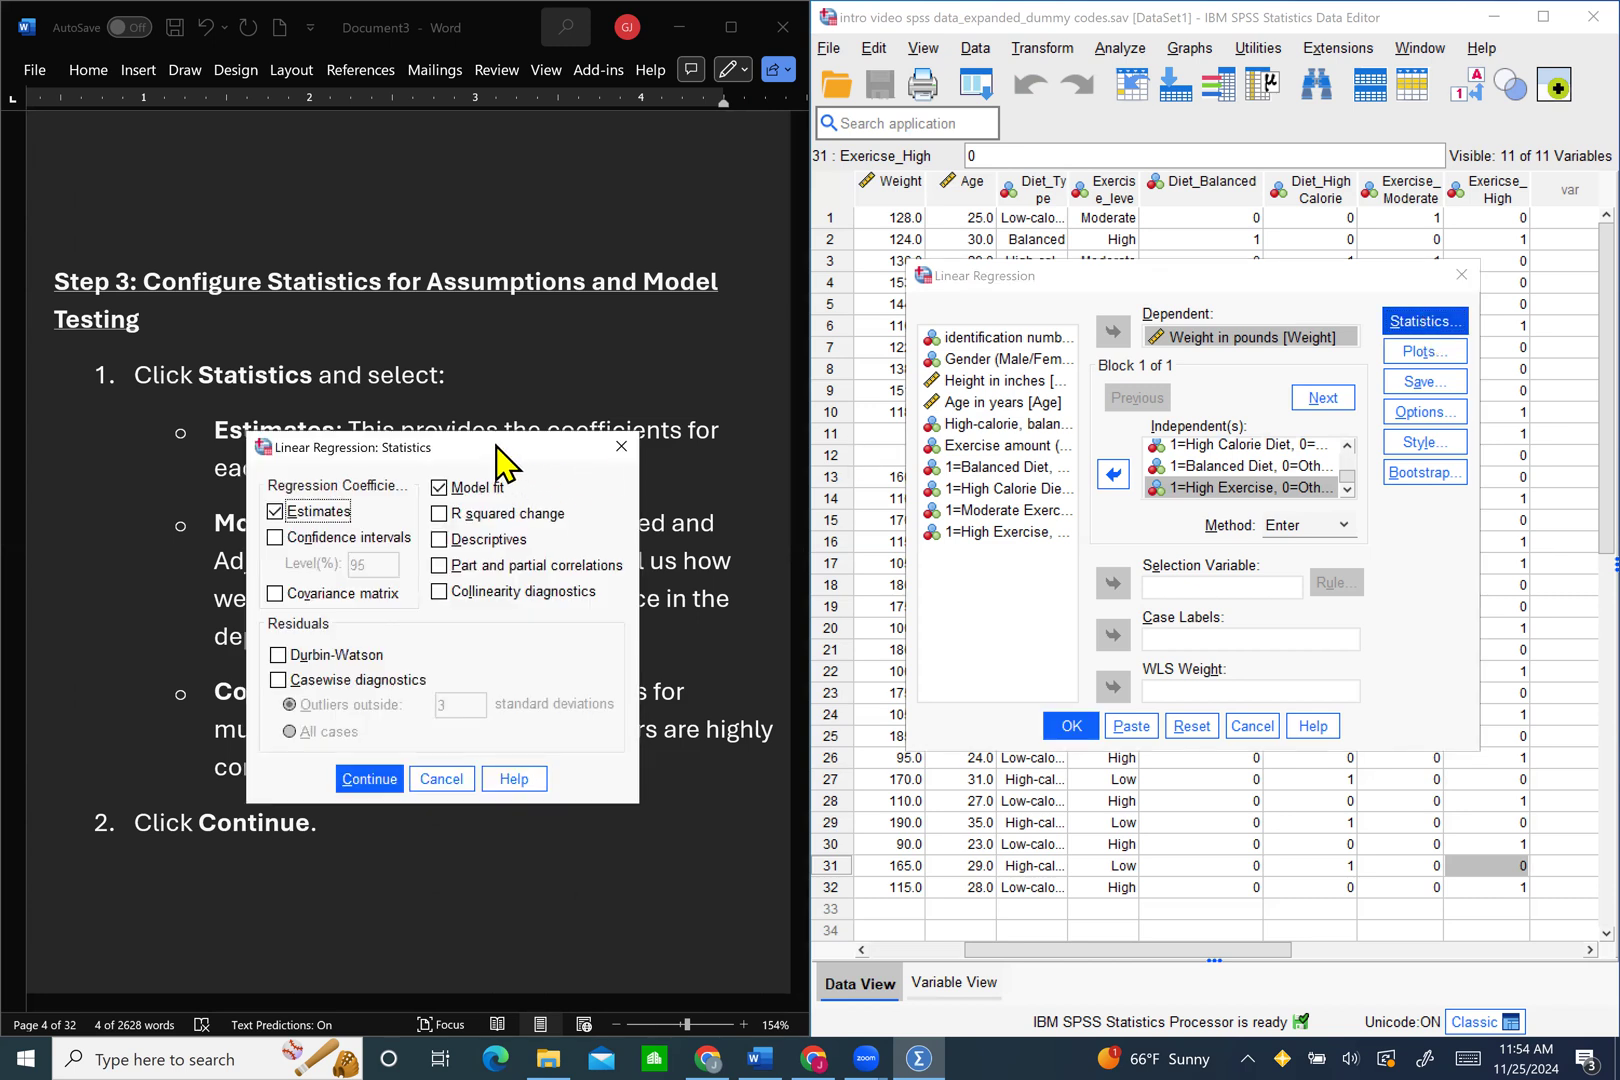
{"action": "left_click_drag", "start_coordinate": [497, 460], "coordinate": [1180, 358]}
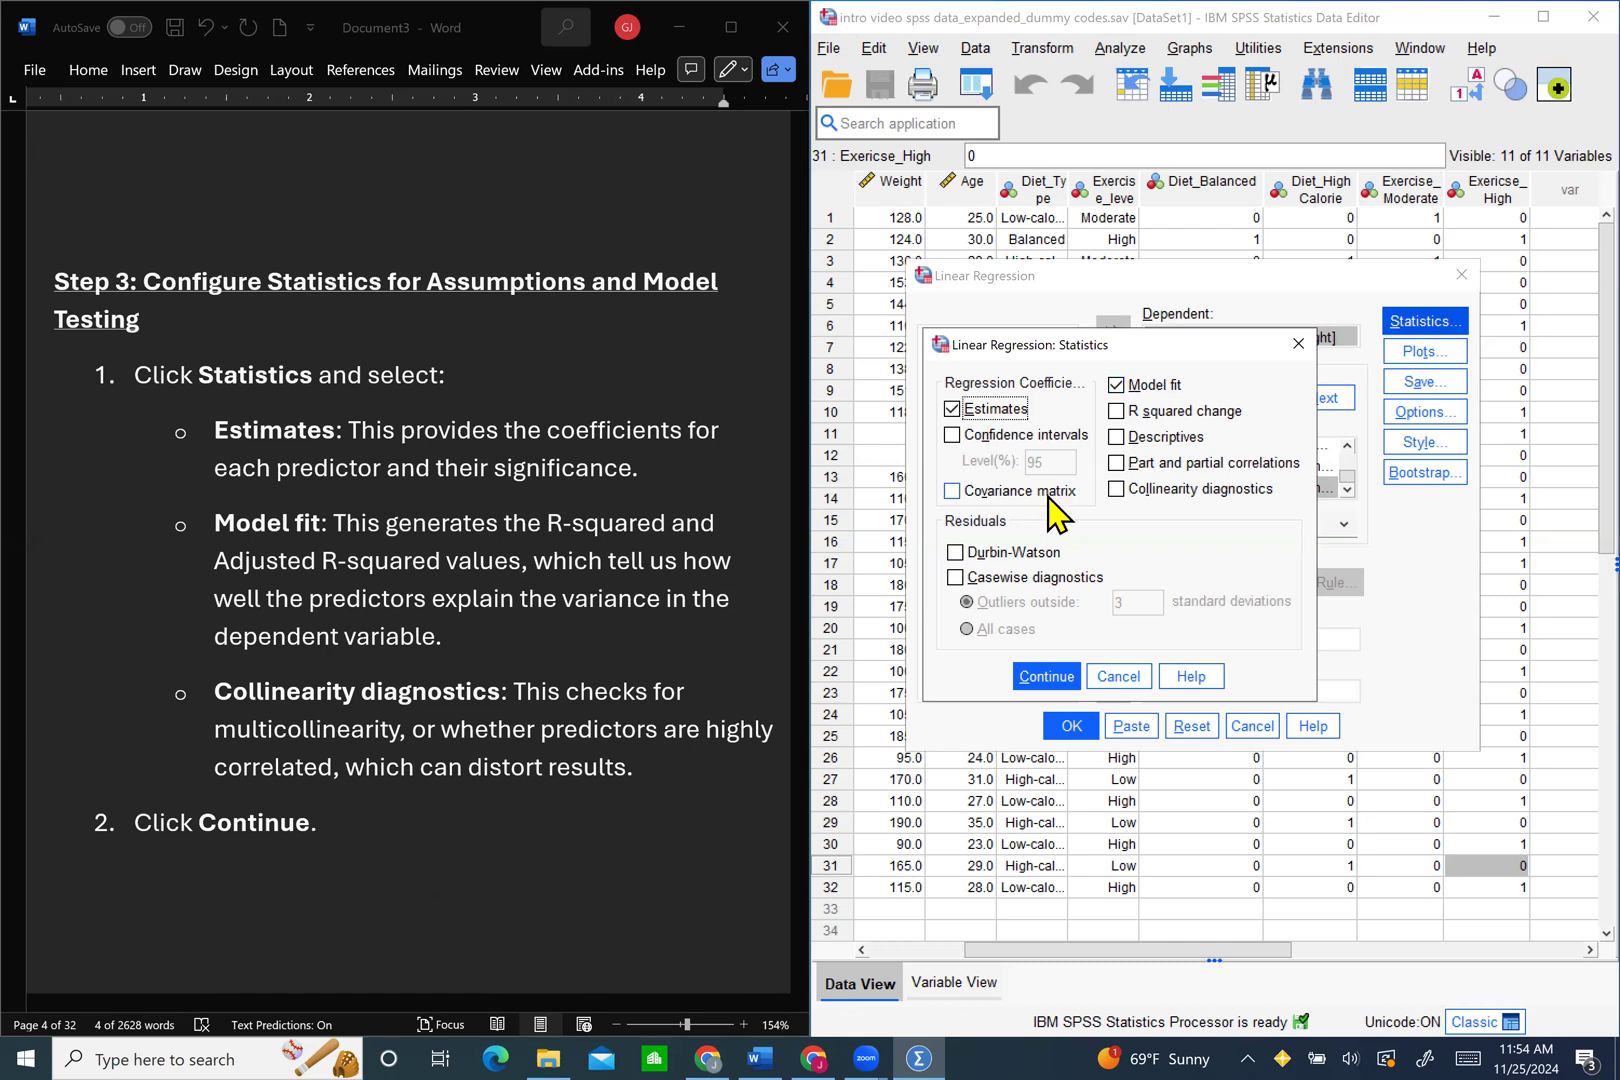
{"action": "left_click", "coordinate": [1117, 498]}
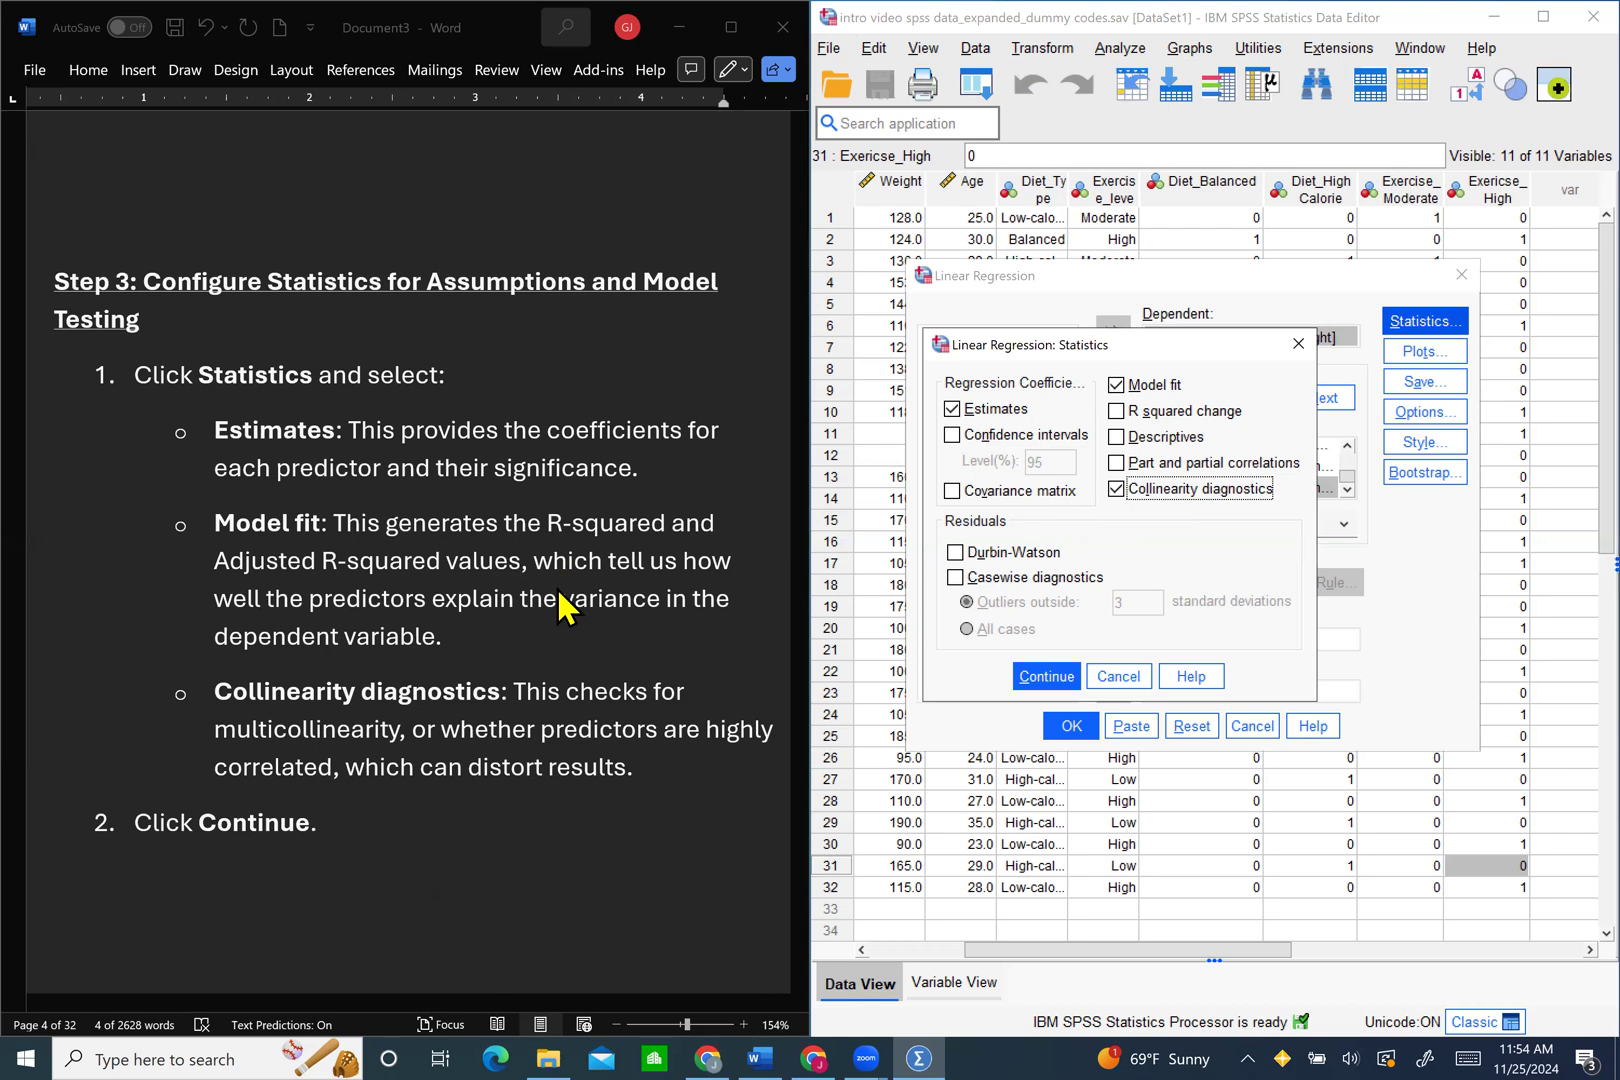
Step: Enable the Durbin-Watson residual test and accept the regression statistics settings
{"action": "scroll", "coordinate": [512, 670], "scroll_direction": "down", "scroll_amount": 3}
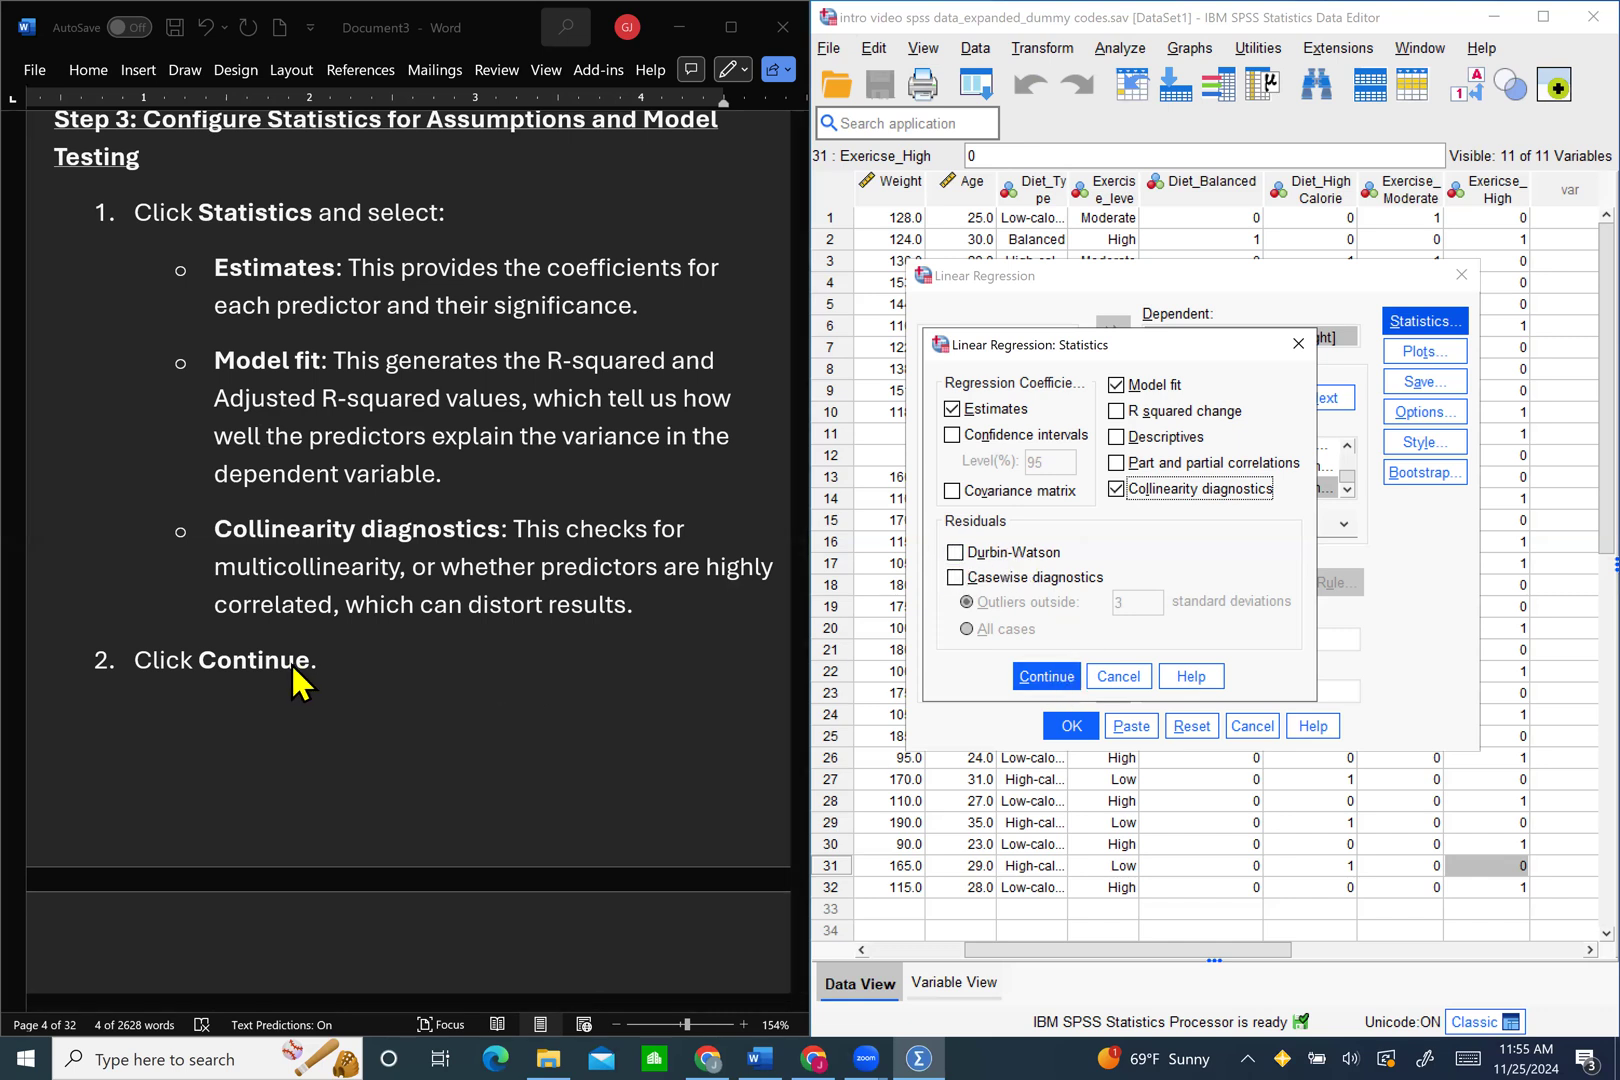
{"action": "scroll", "coordinate": [371, 662], "scroll_direction": "down", "scroll_amount": 6}
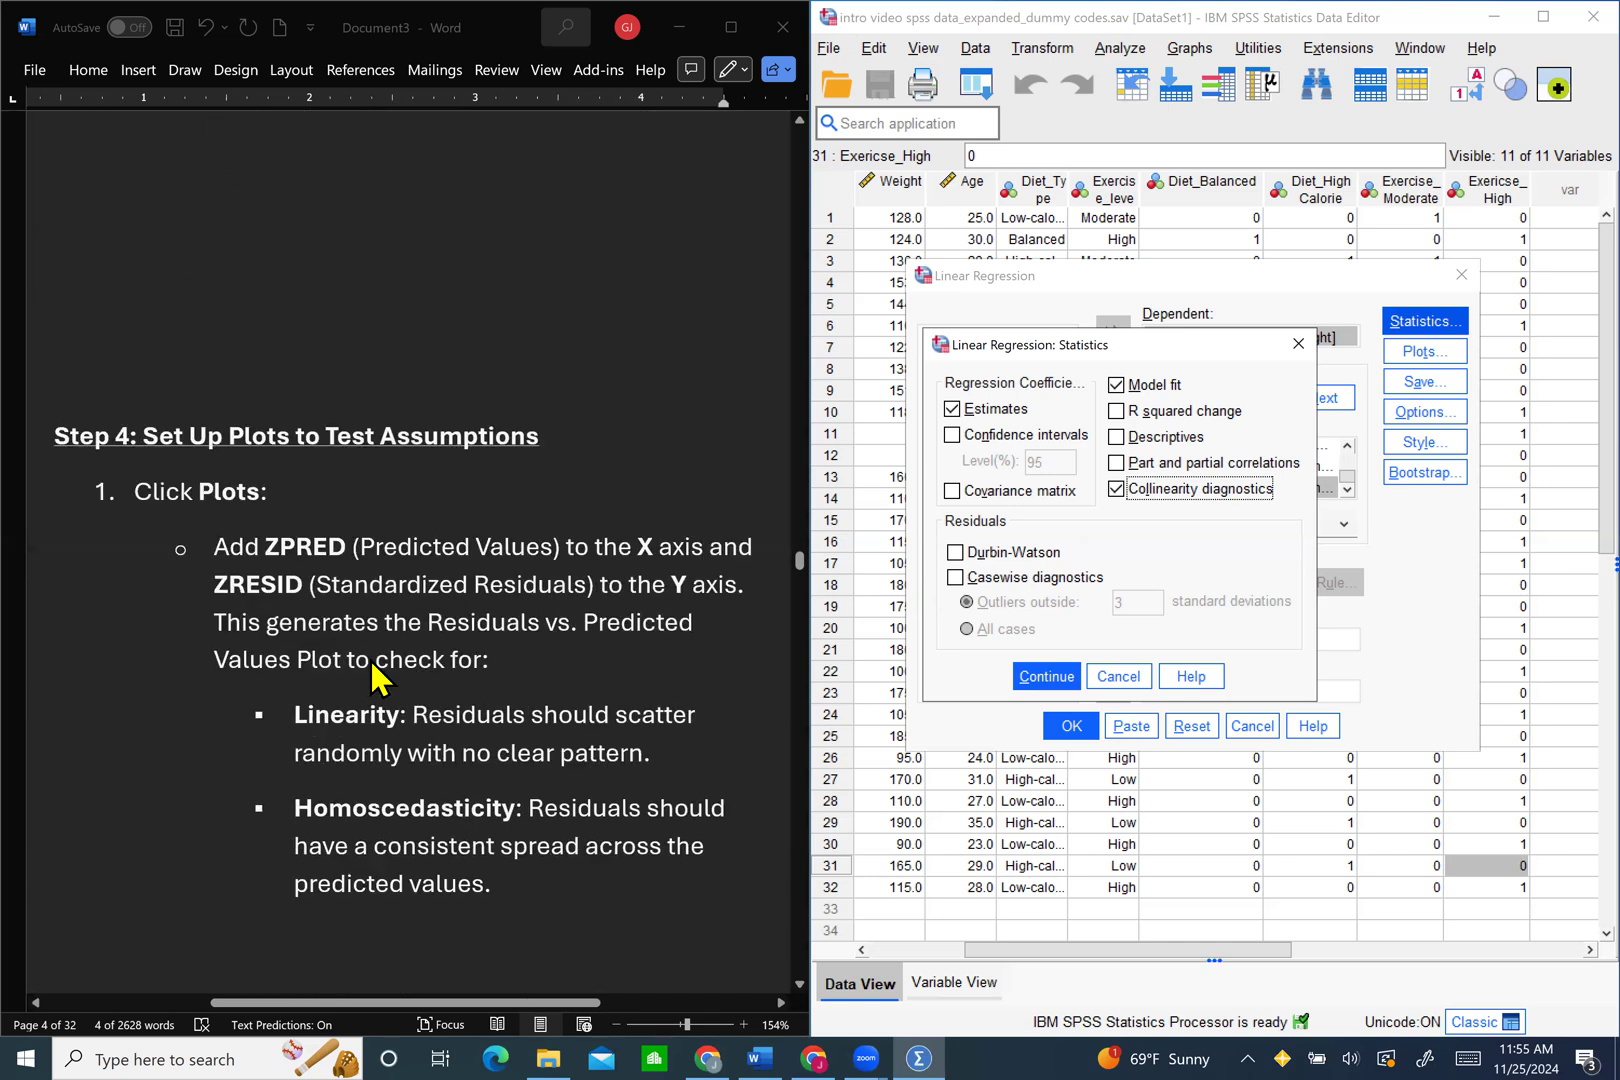
{"action": "left_click", "coordinate": [963, 553]}
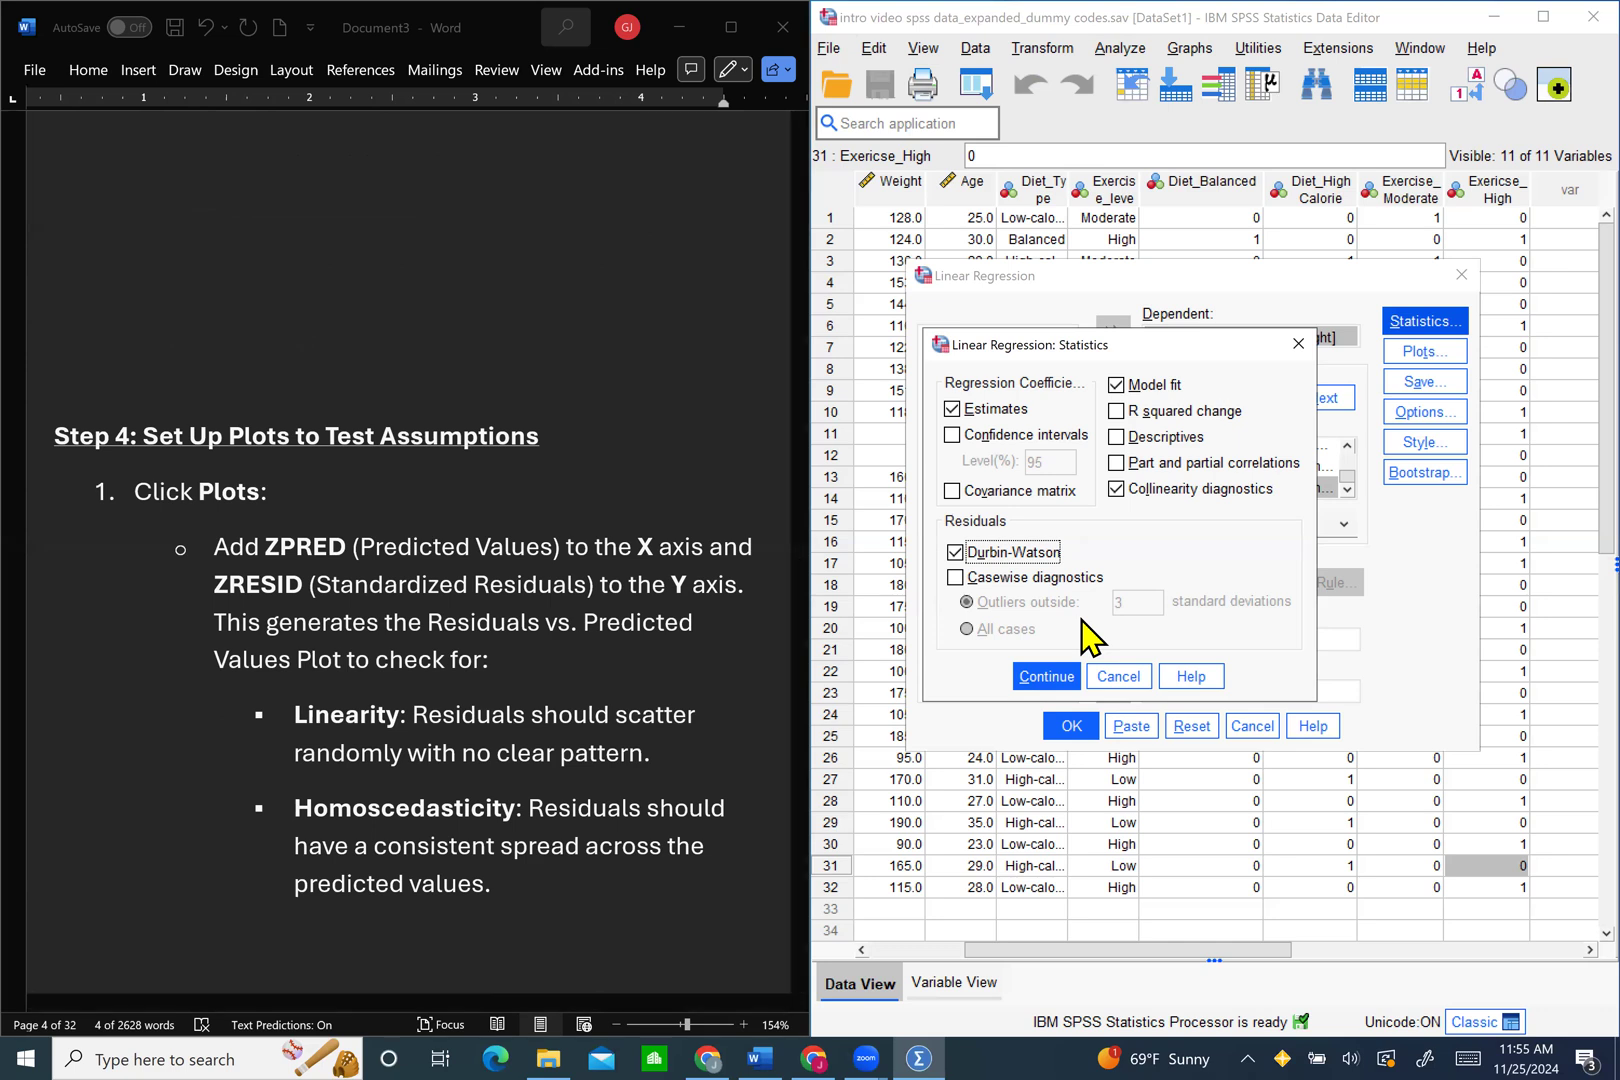
{"action": "left_click", "coordinate": [1040, 680]}
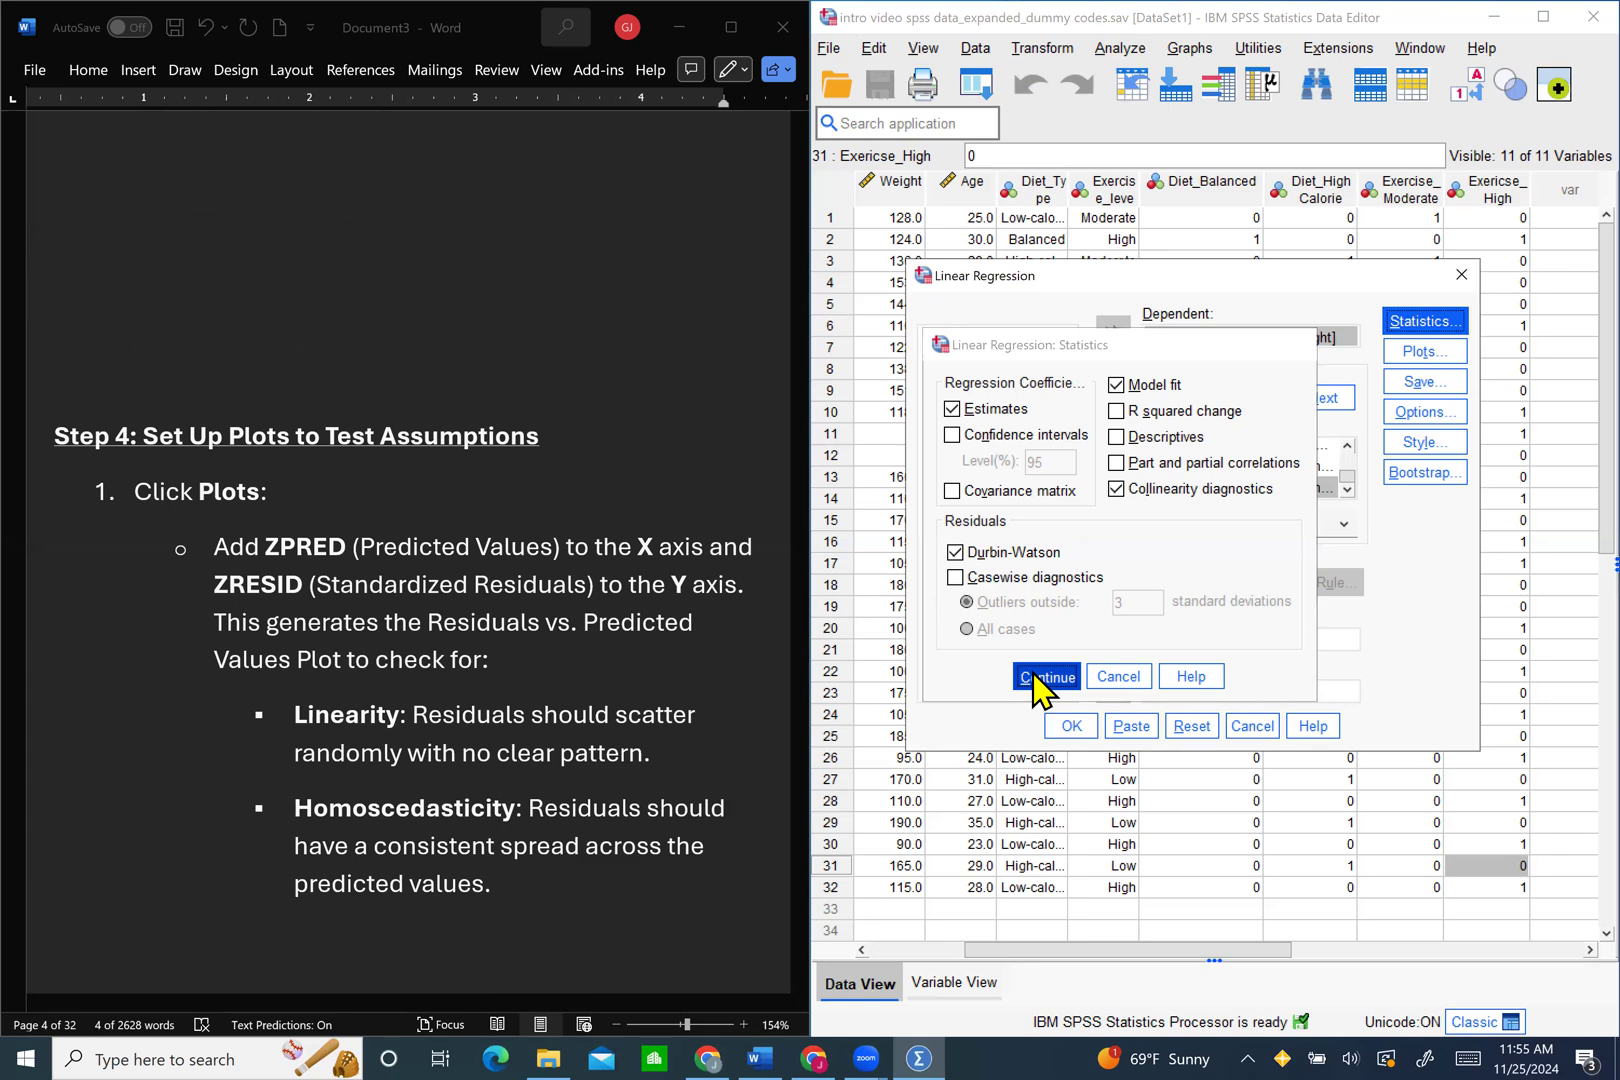
Step: Set up a regression scatter plot with *ZPRED on the X axis and *ZRESID on the Y axis
{"action": "scroll", "coordinate": [500, 640], "scroll_direction": "down", "scroll_amount": 2}
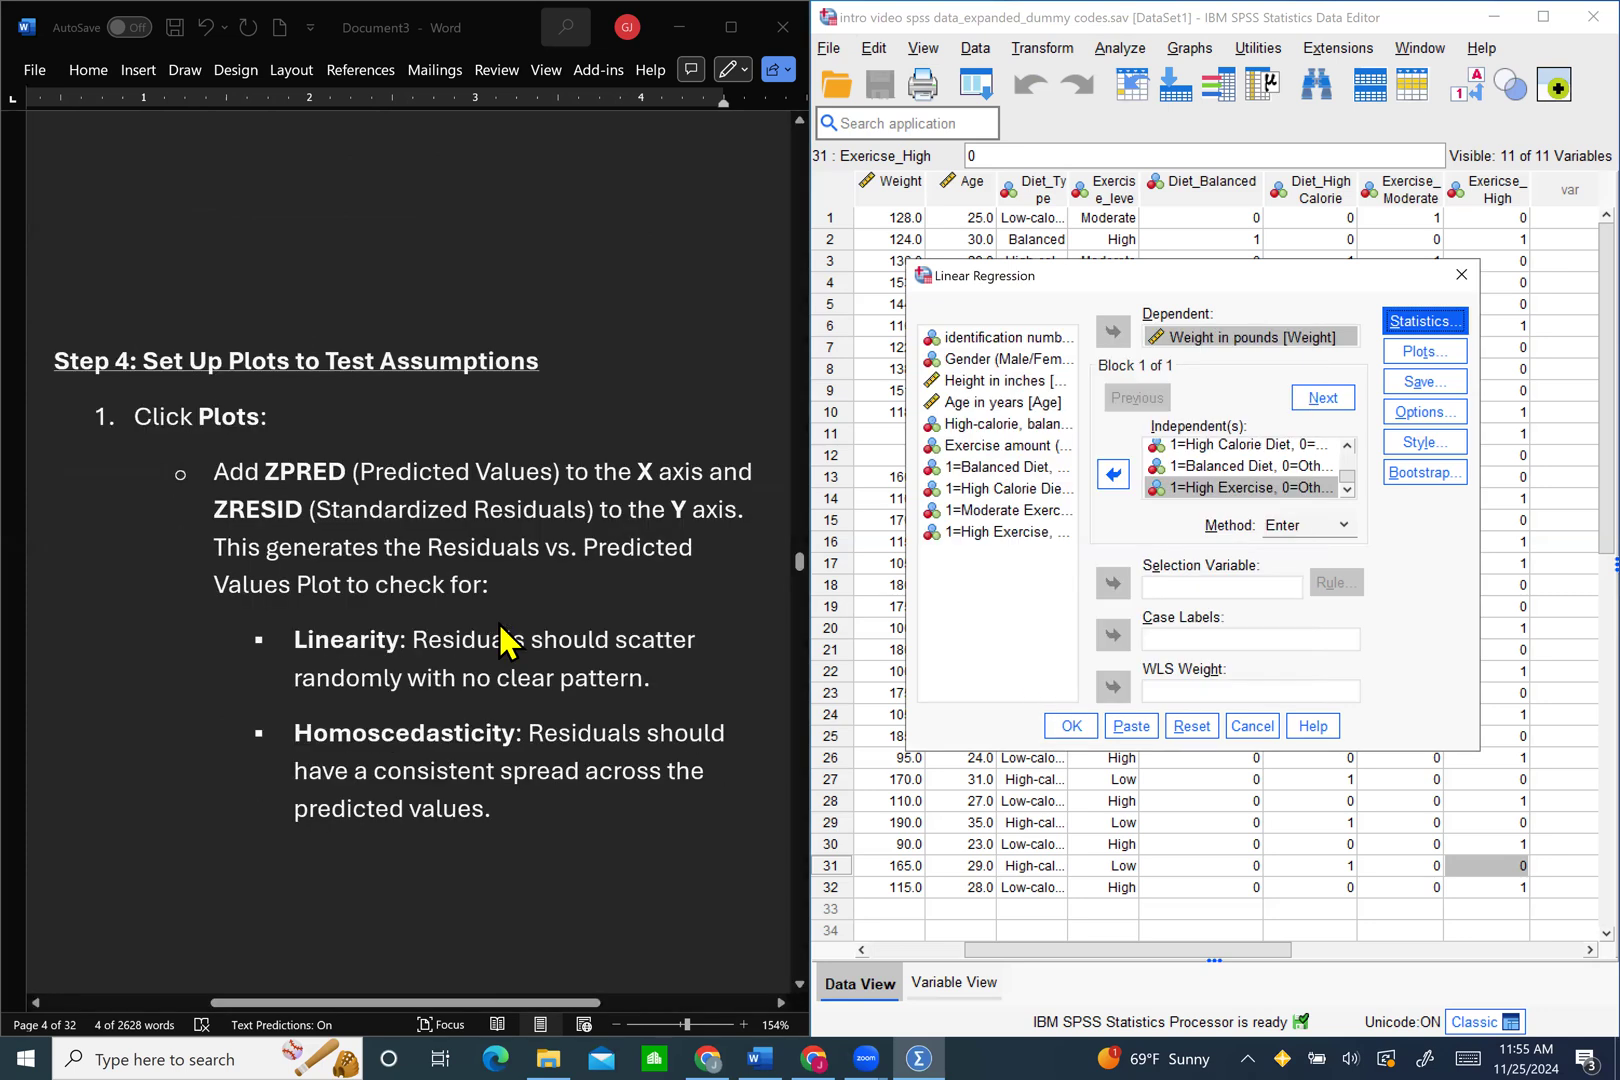
{"action": "left_click", "coordinate": [1422, 354]}
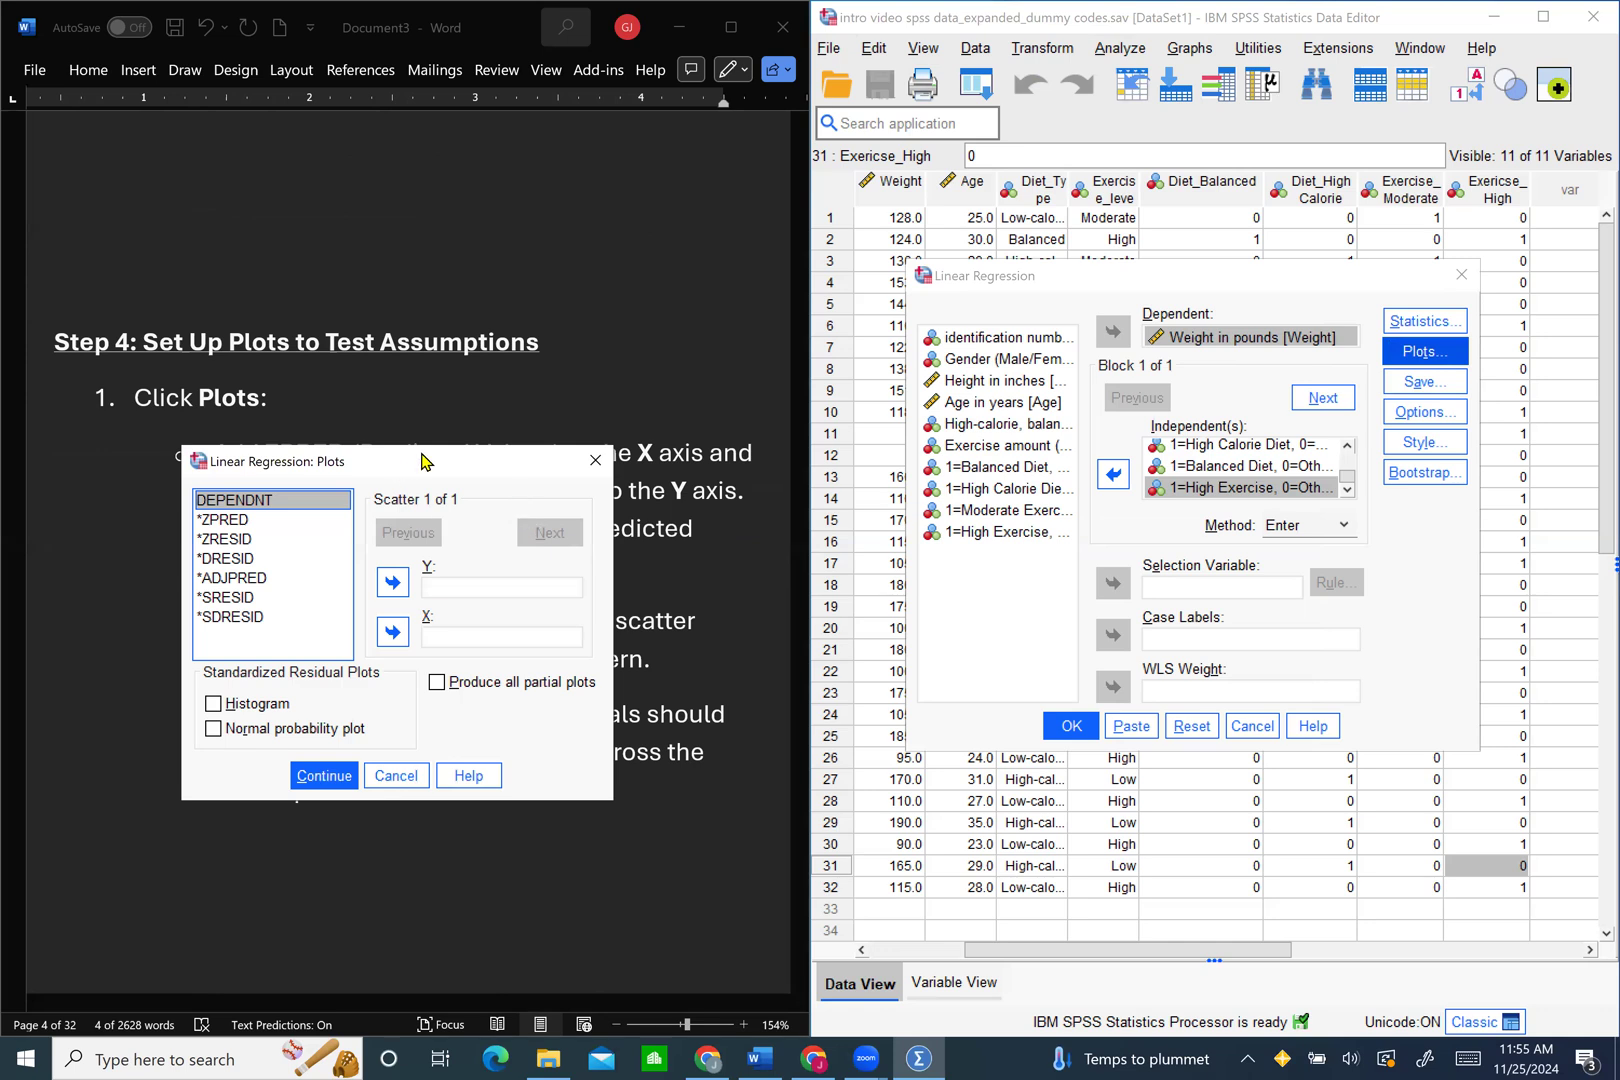
{"action": "left_click_drag", "start_coordinate": [421, 461], "coordinate": [1157, 378]}
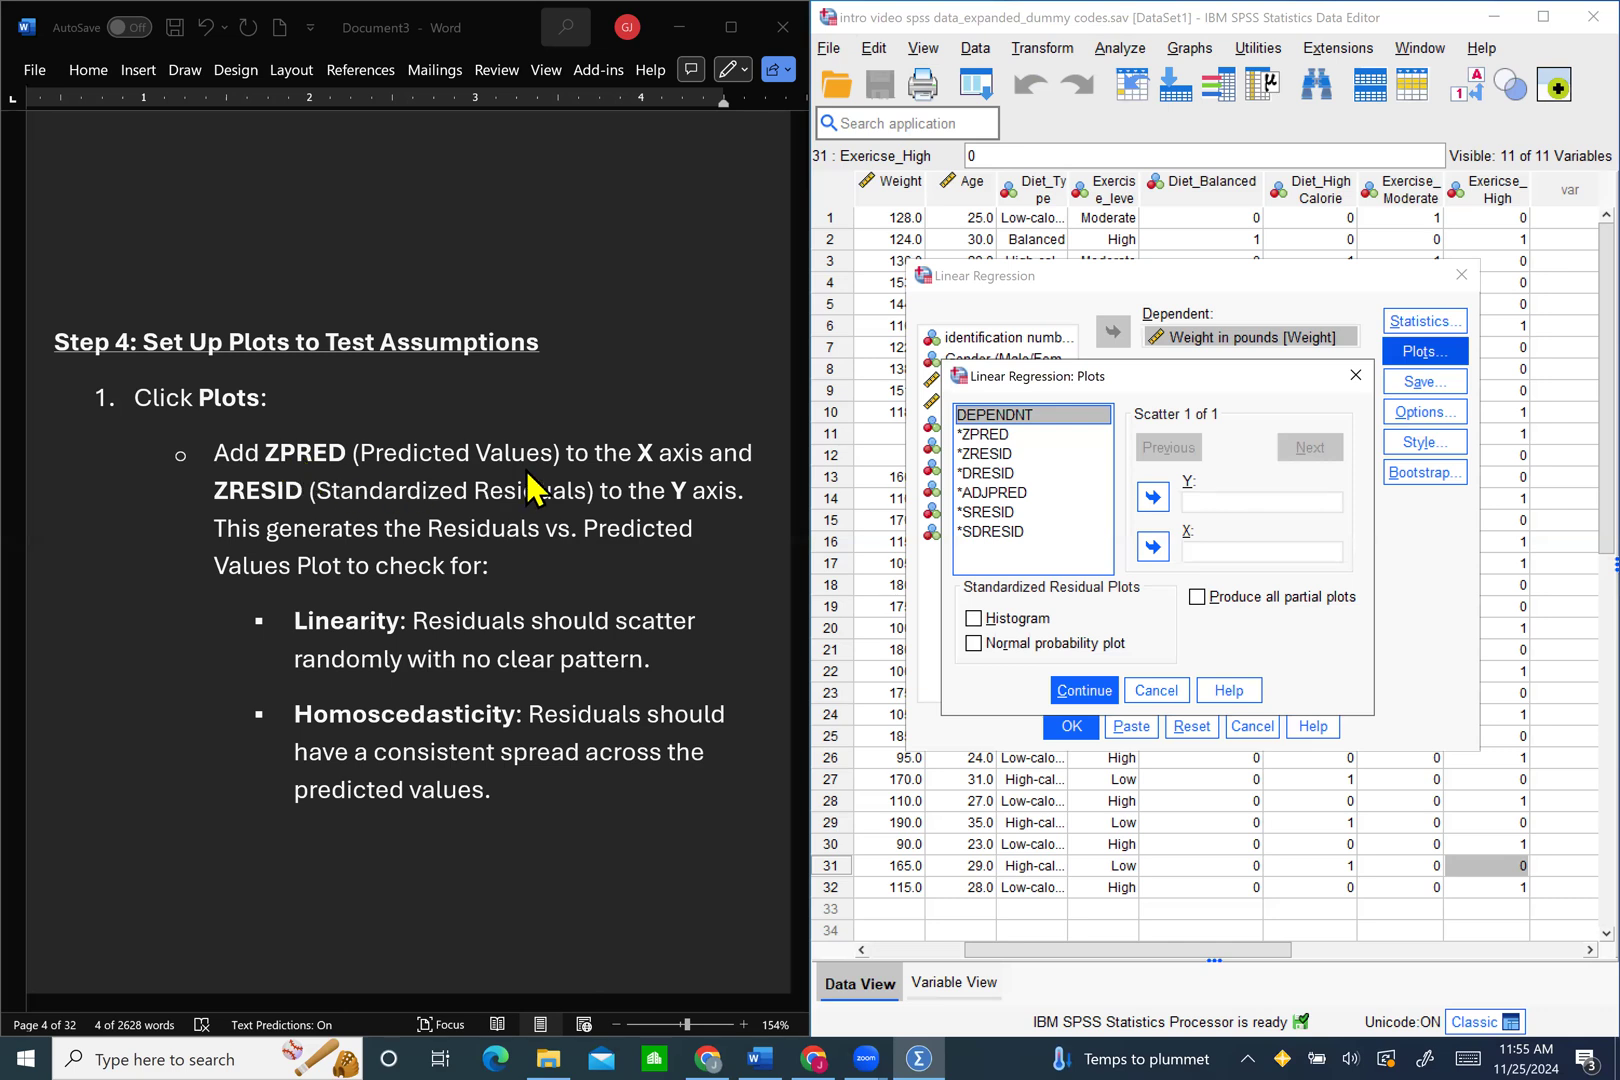
{"action": "left_click", "coordinate": [993, 434]}
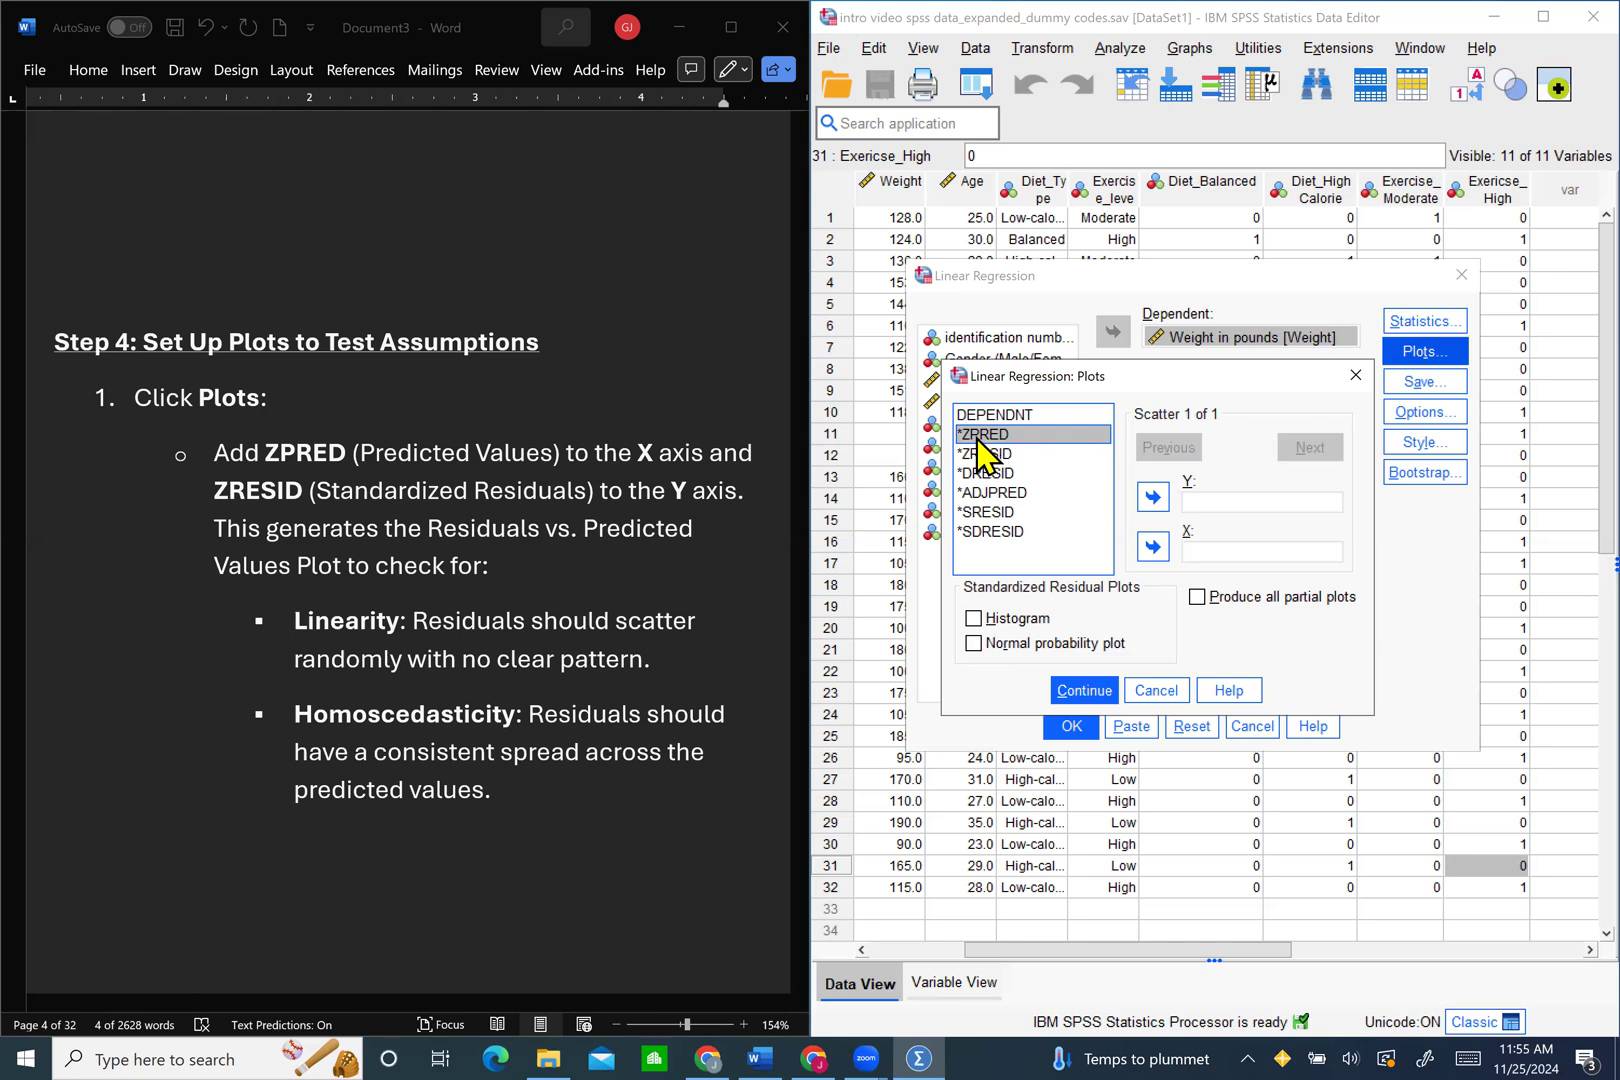
{"action": "left_click", "coordinate": [1150, 546]}
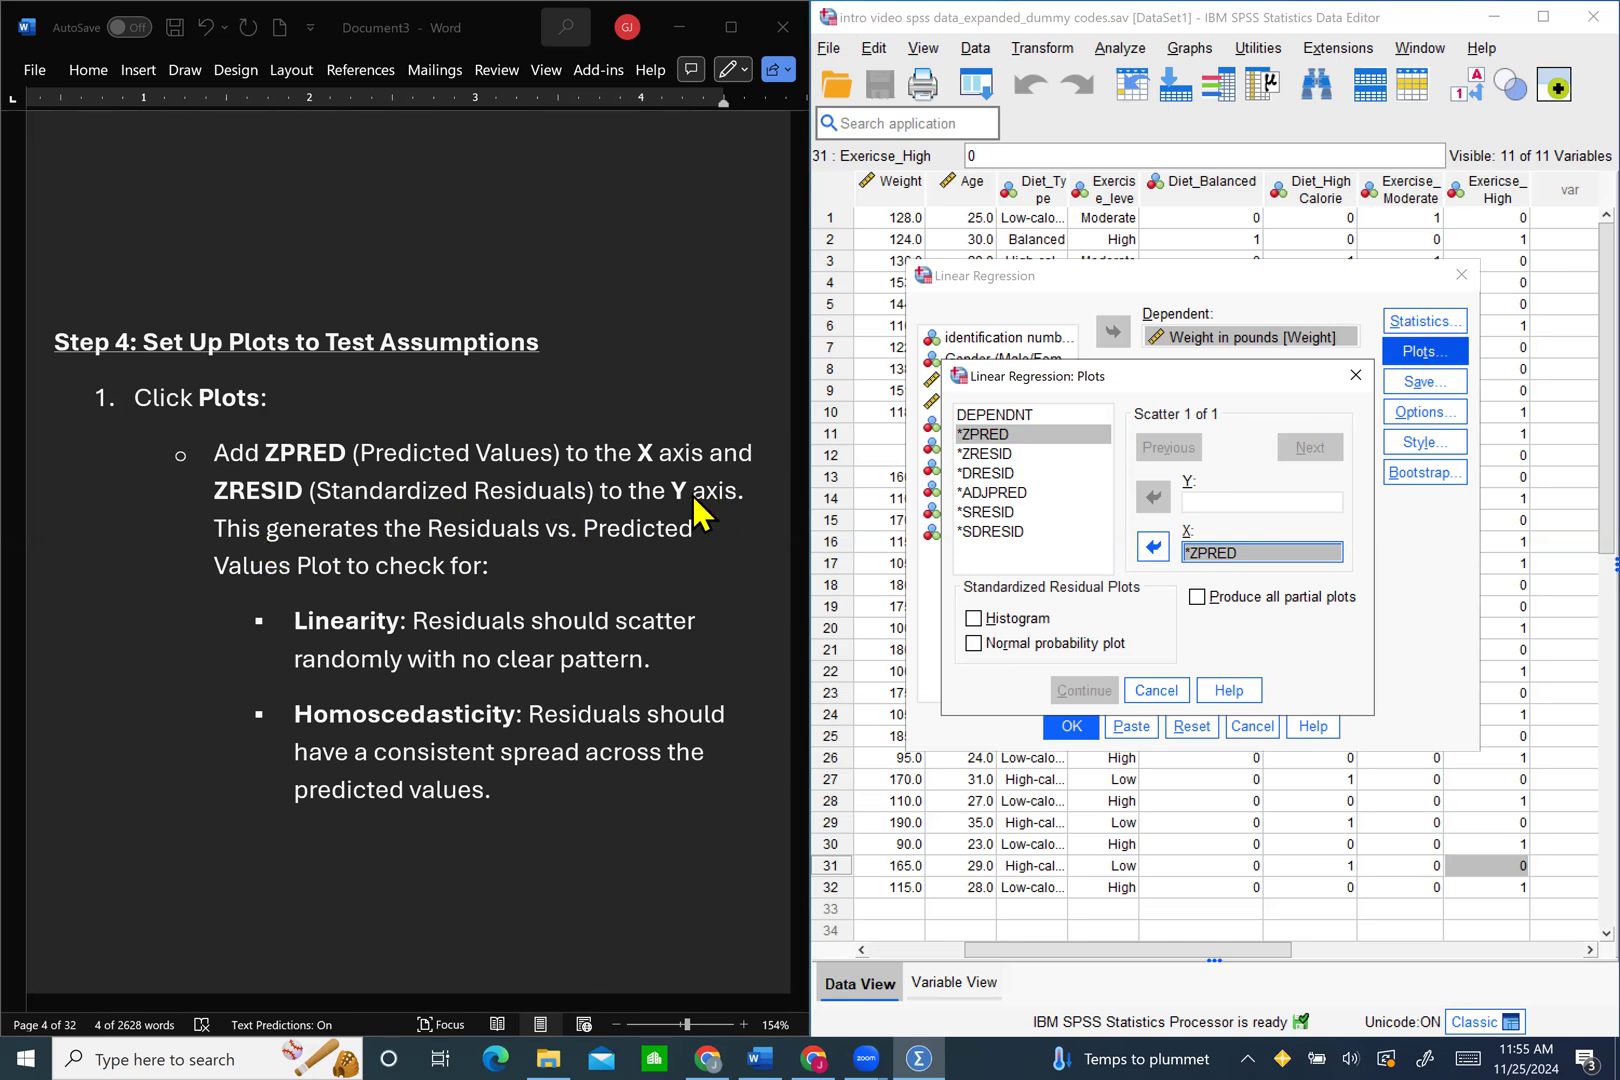
{"action": "left_click", "coordinate": [1004, 455]}
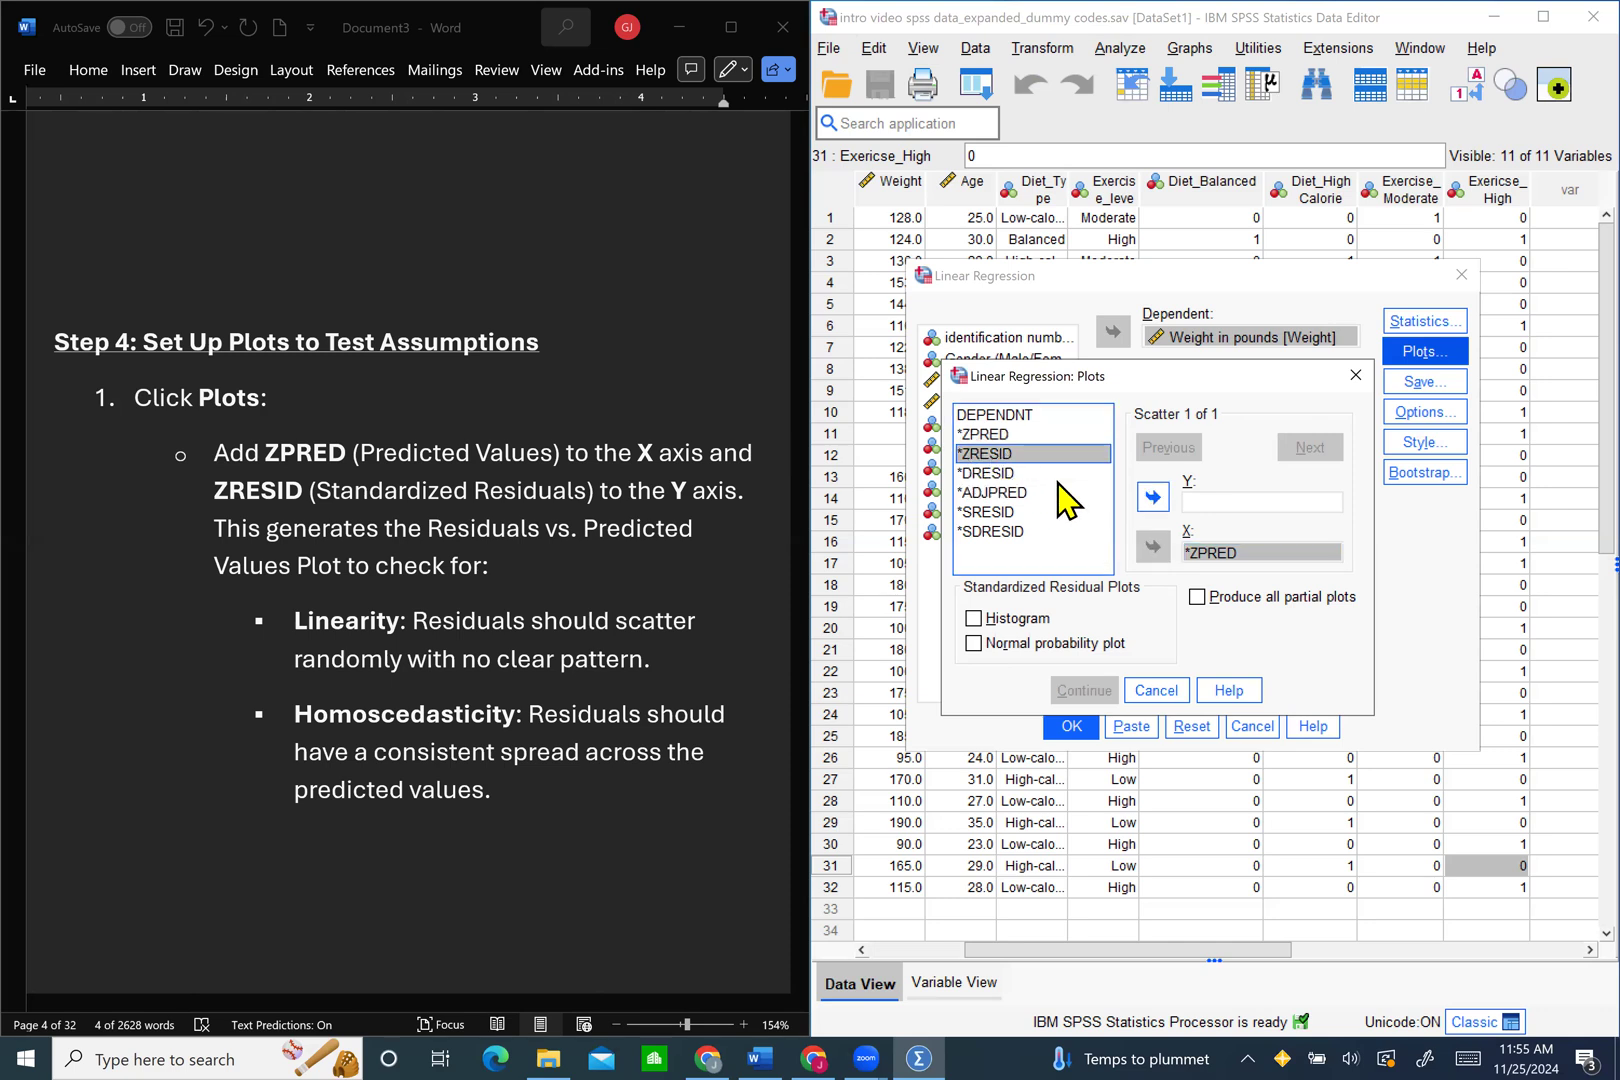
{"action": "left_click", "coordinate": [1155, 498]}
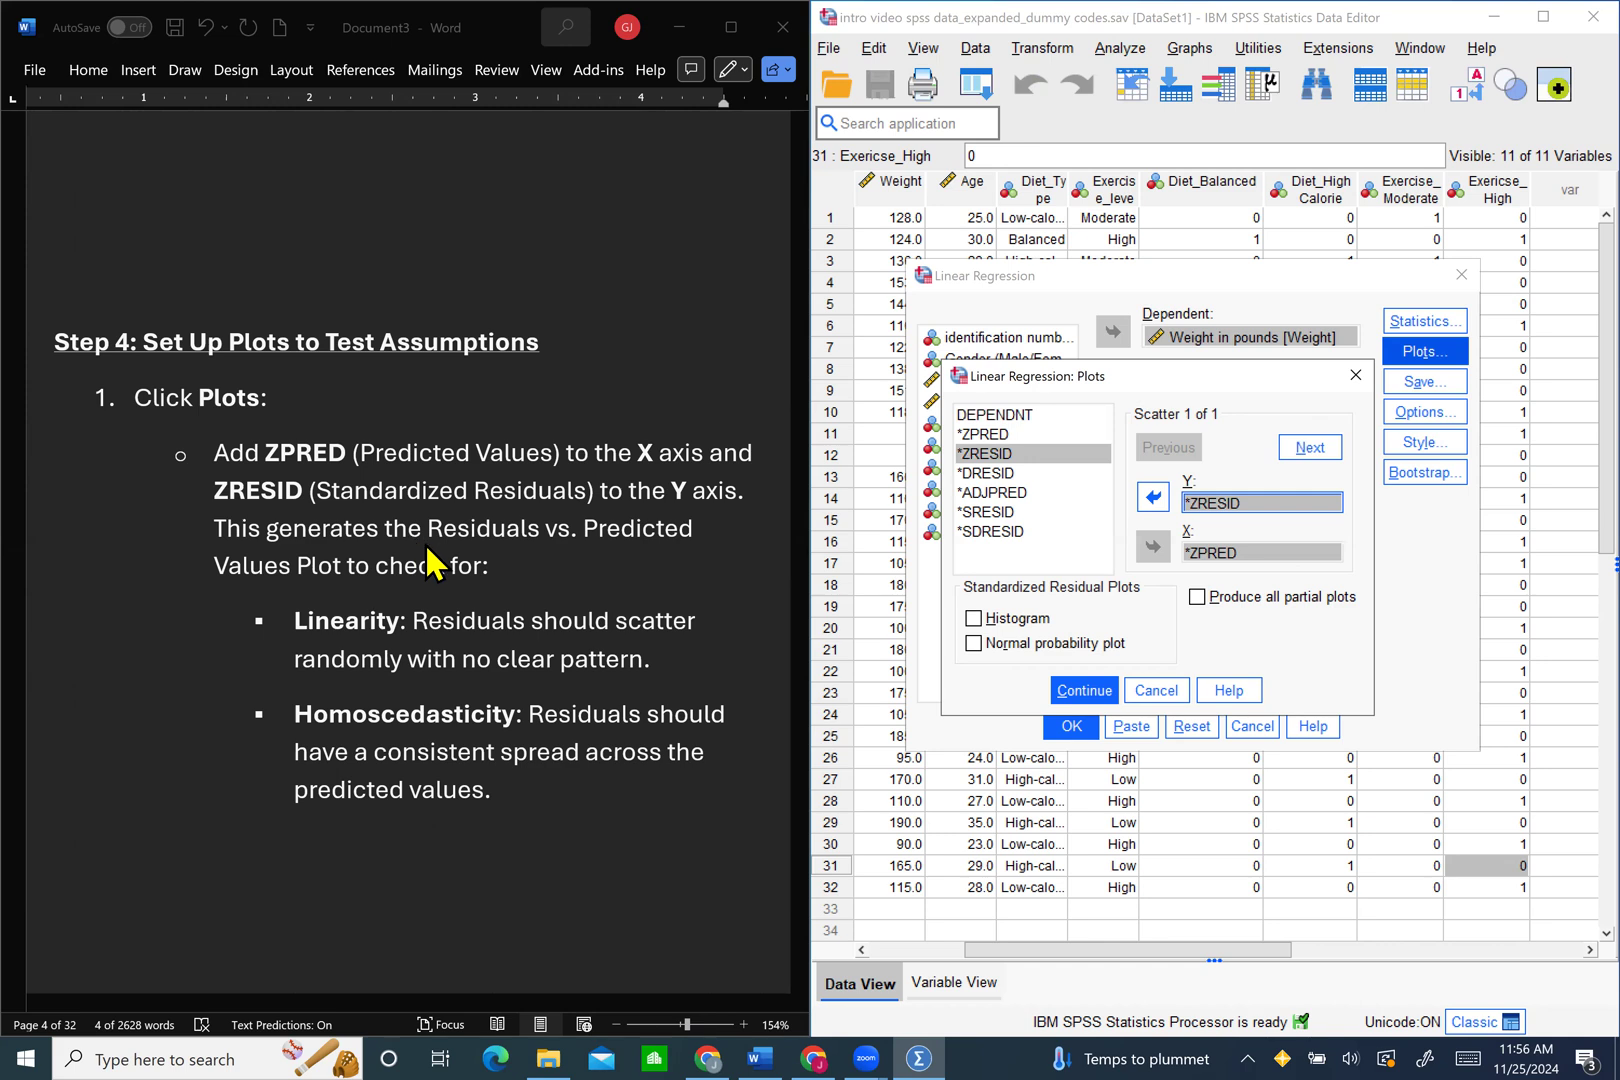
Step: Enable the histogram and normal probability plot of the standardized residuals and accept the plot settings
{"action": "scroll", "coordinate": [640, 565], "scroll_direction": "down", "scroll_amount": 2}
{"action": "scroll", "coordinate": [640, 570], "scroll_direction": "down", "scroll_amount": 4}
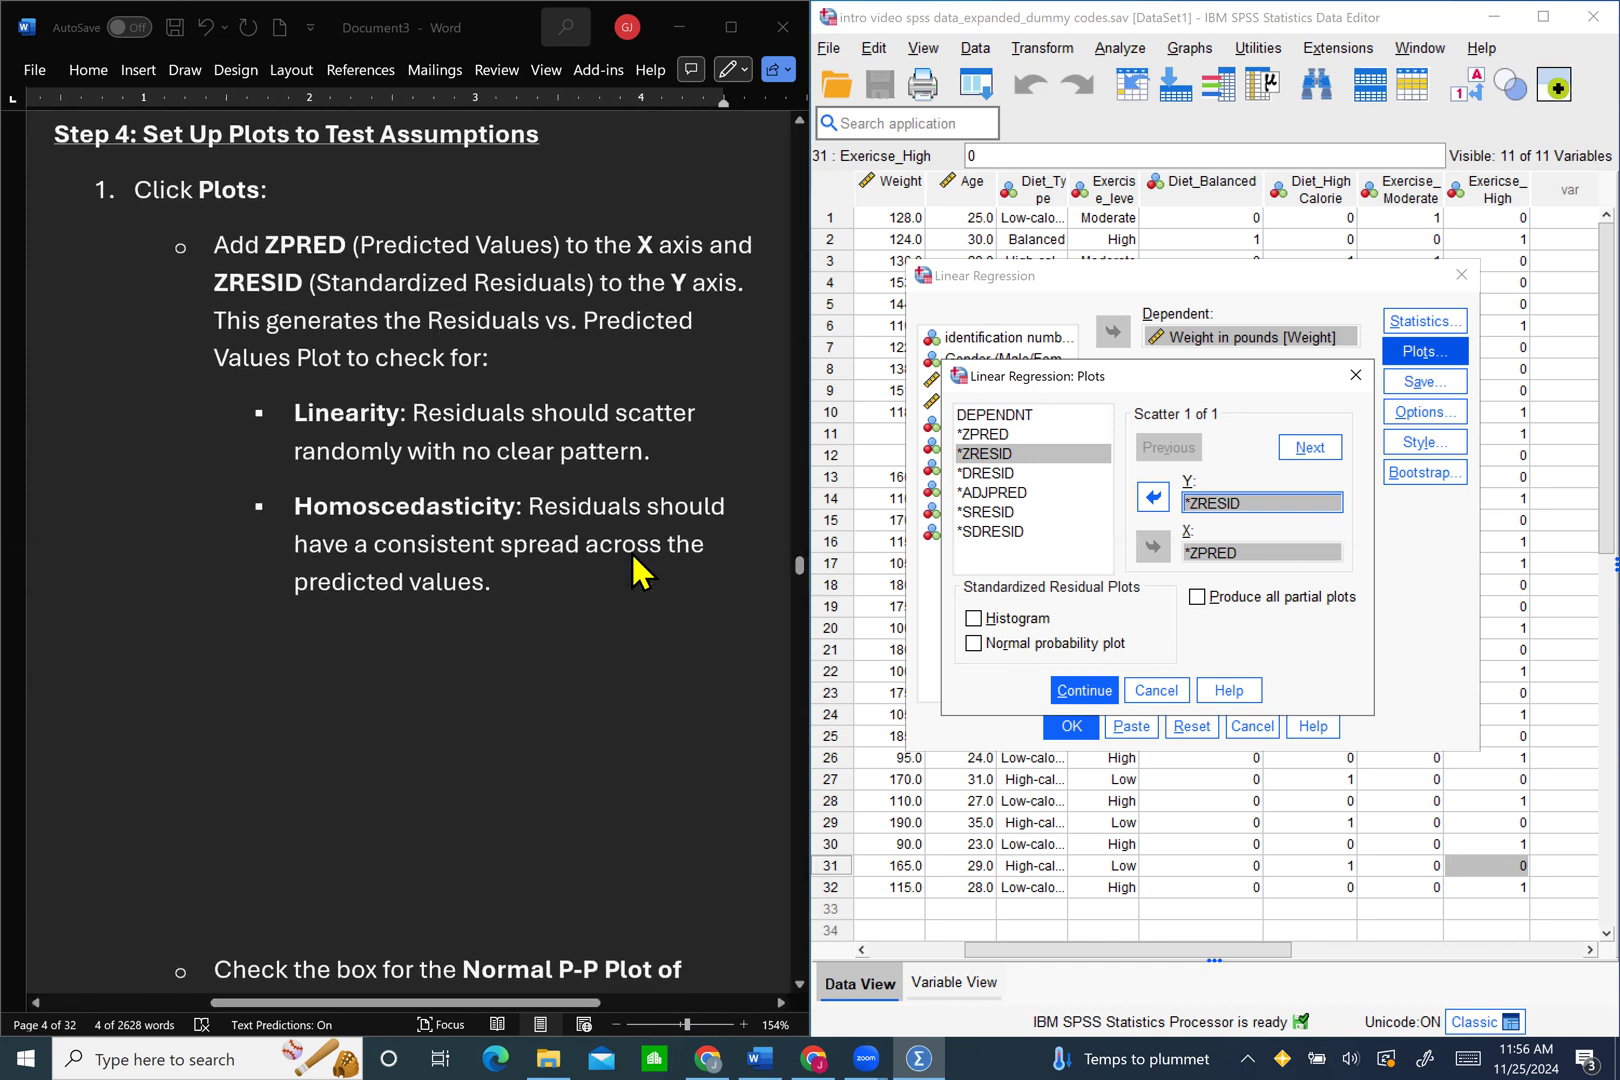
{"action": "scroll", "coordinate": [640, 575], "scroll_direction": "up", "scroll_amount": 1}
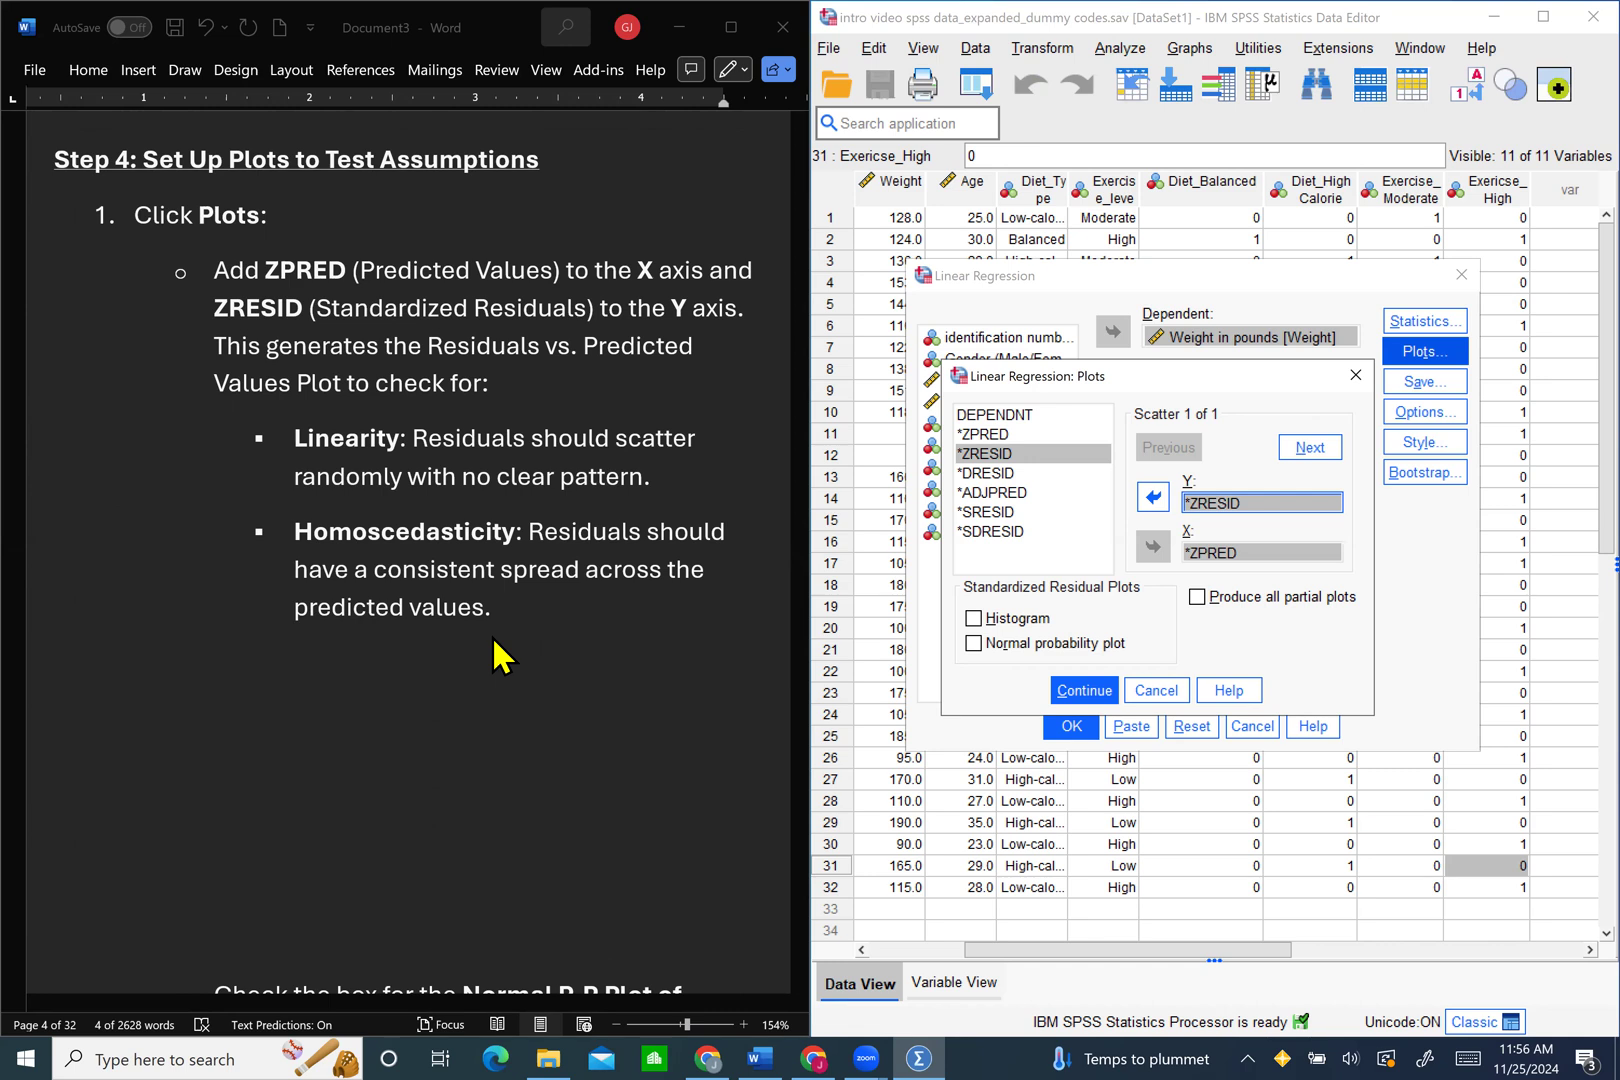
{"action": "scroll", "coordinate": [497, 655], "scroll_direction": "down", "scroll_amount": 6}
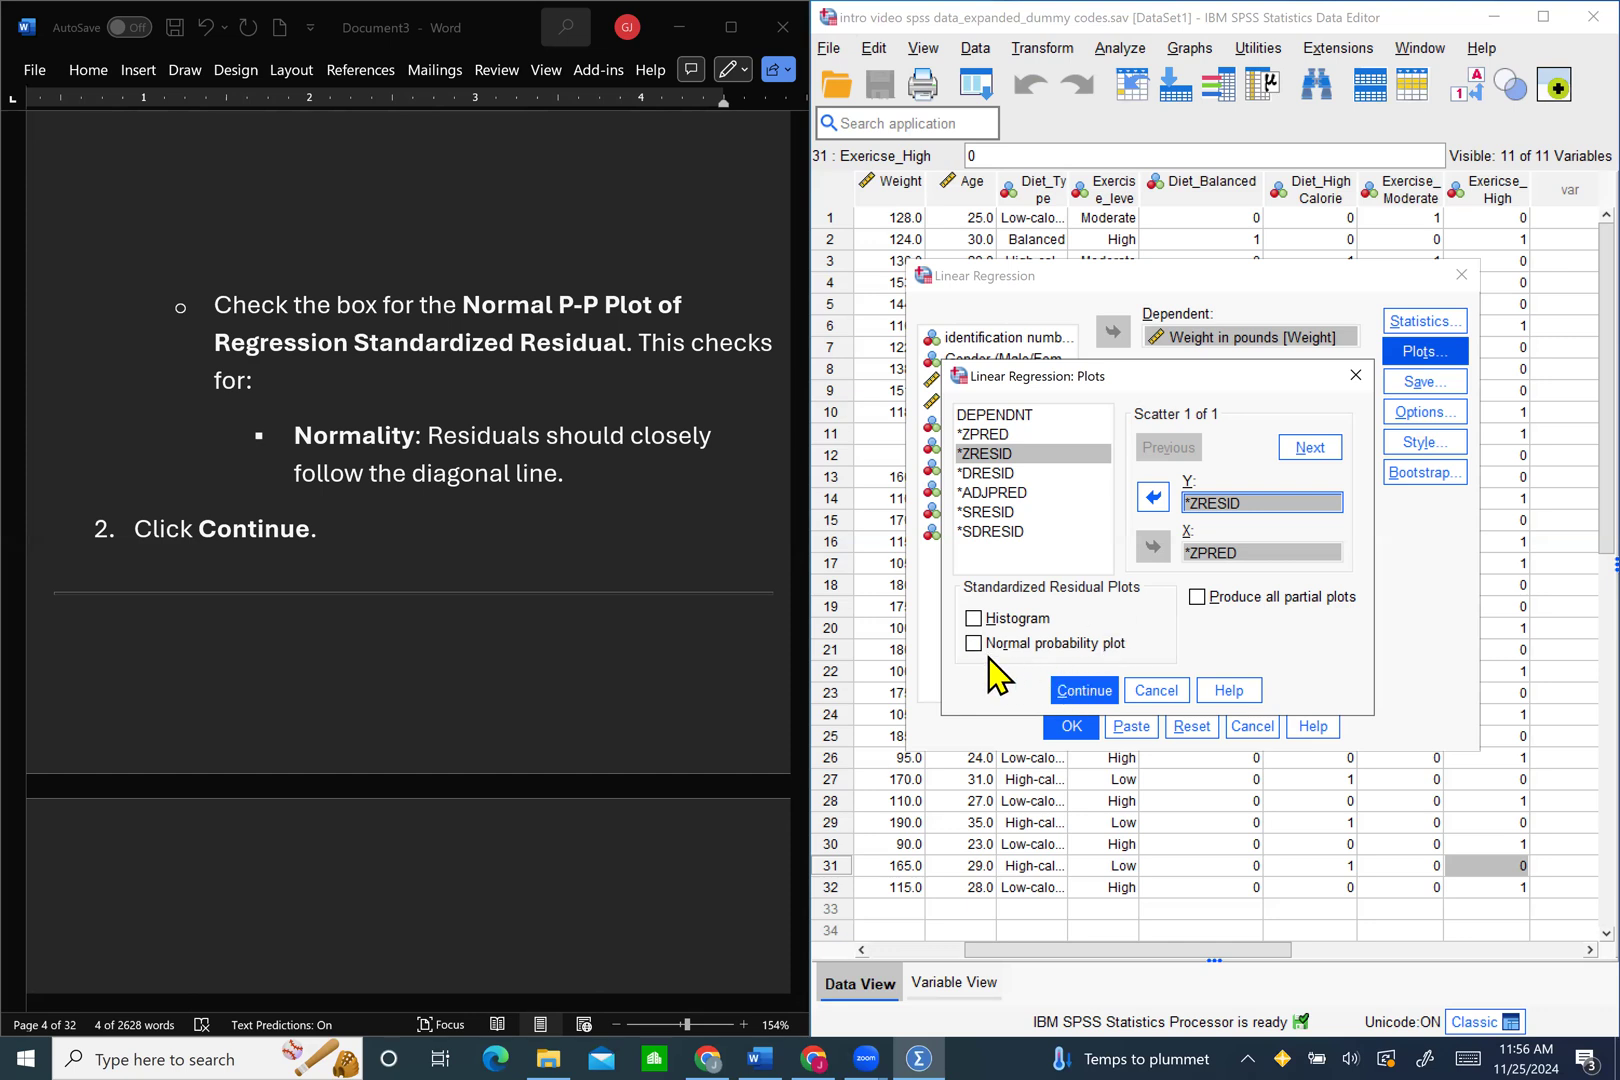
{"action": "left_click", "coordinate": [976, 620]}
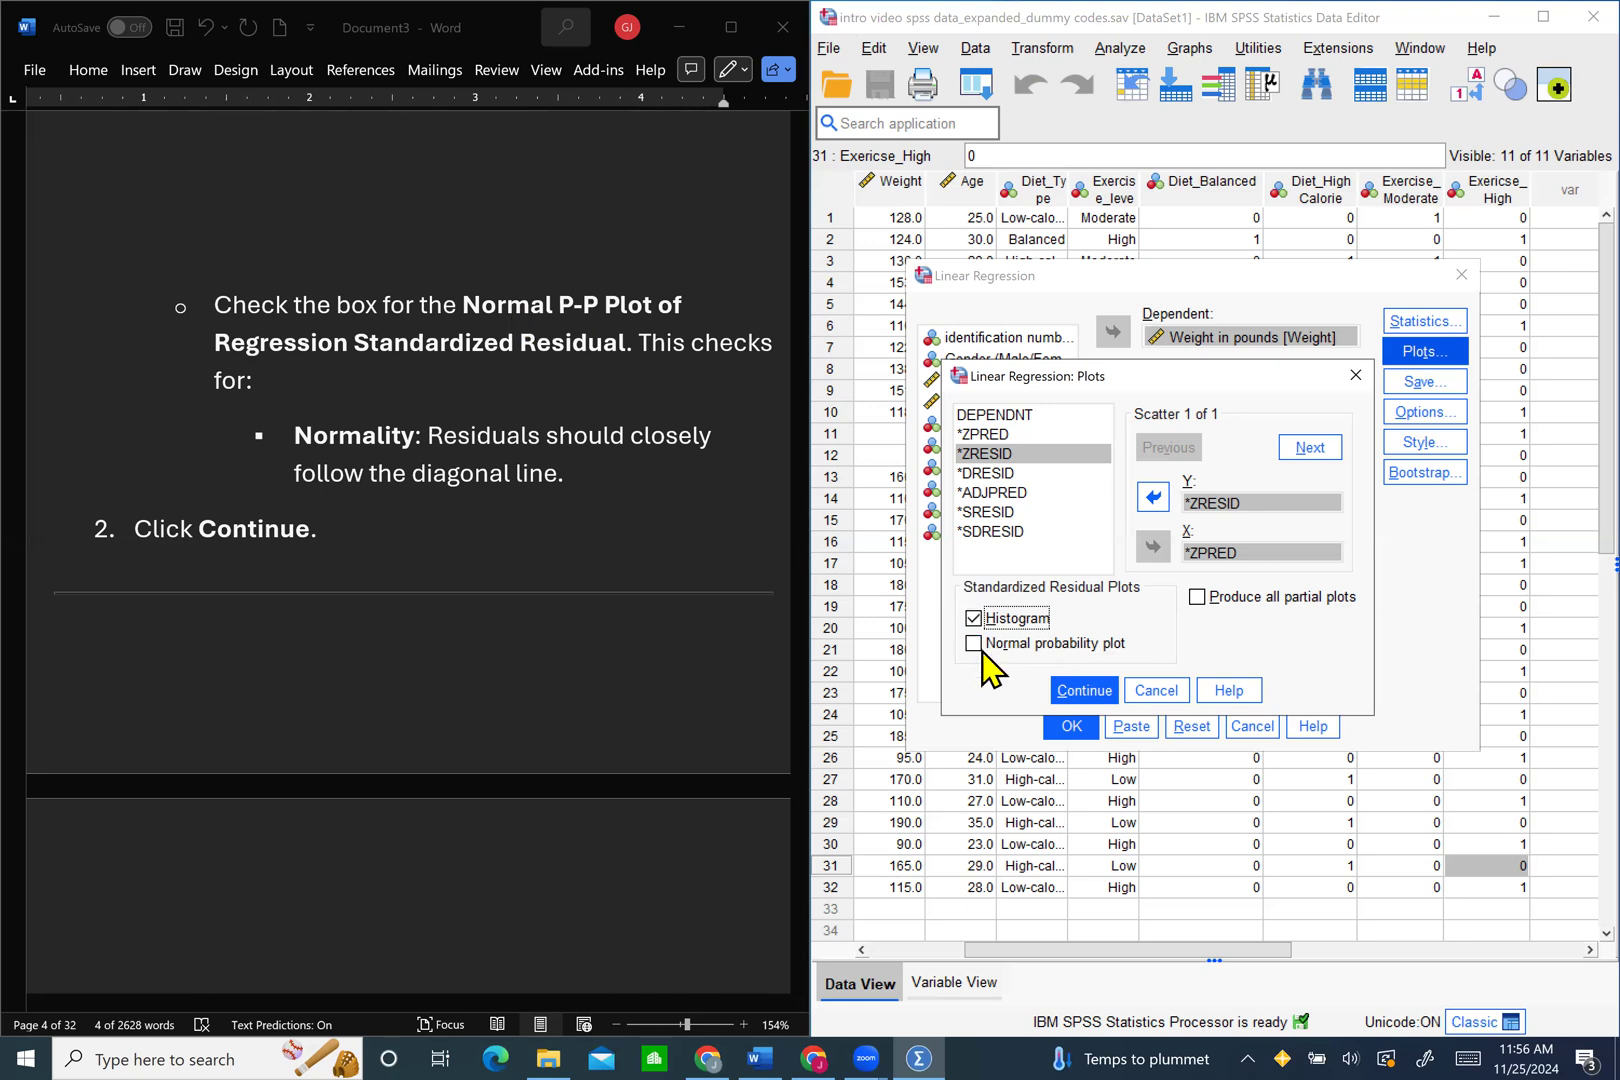
{"action": "left_click", "coordinate": [986, 648]}
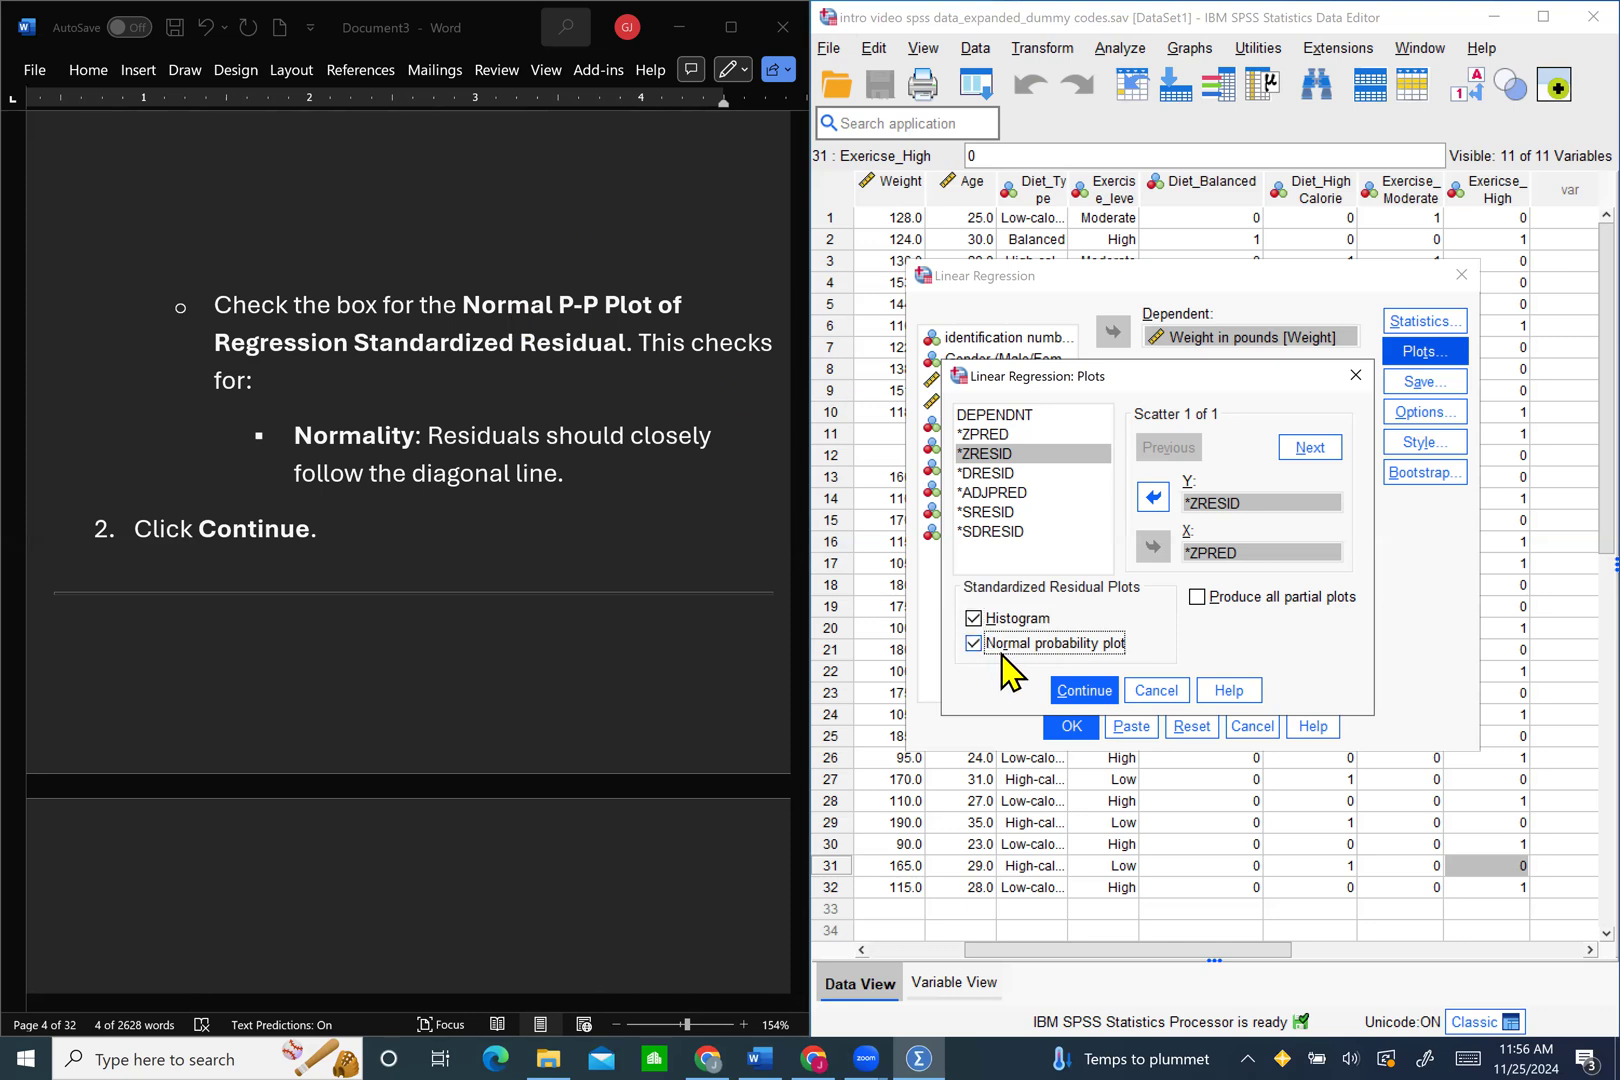
{"action": "left_click", "coordinate": [1071, 693]}
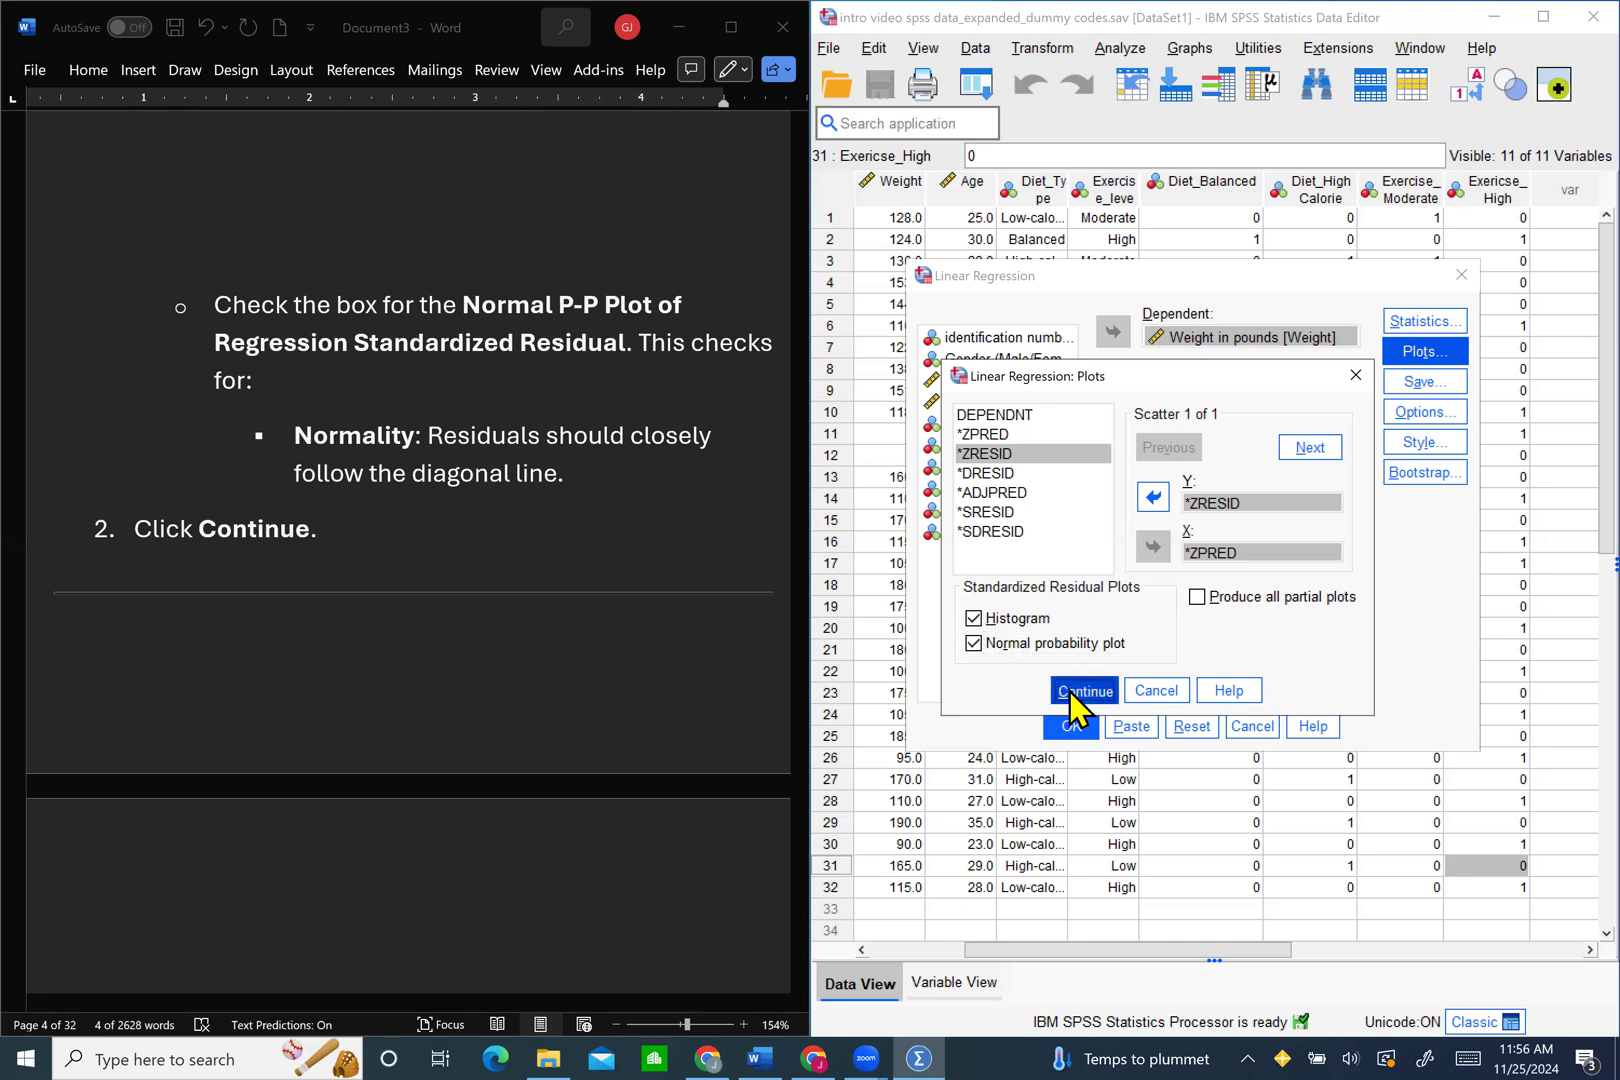
Step: Run the configured multiple regression with Weight in pounds as the dependent variable
{"action": "scroll", "coordinate": [412, 510], "scroll_direction": "down", "scroll_amount": 6}
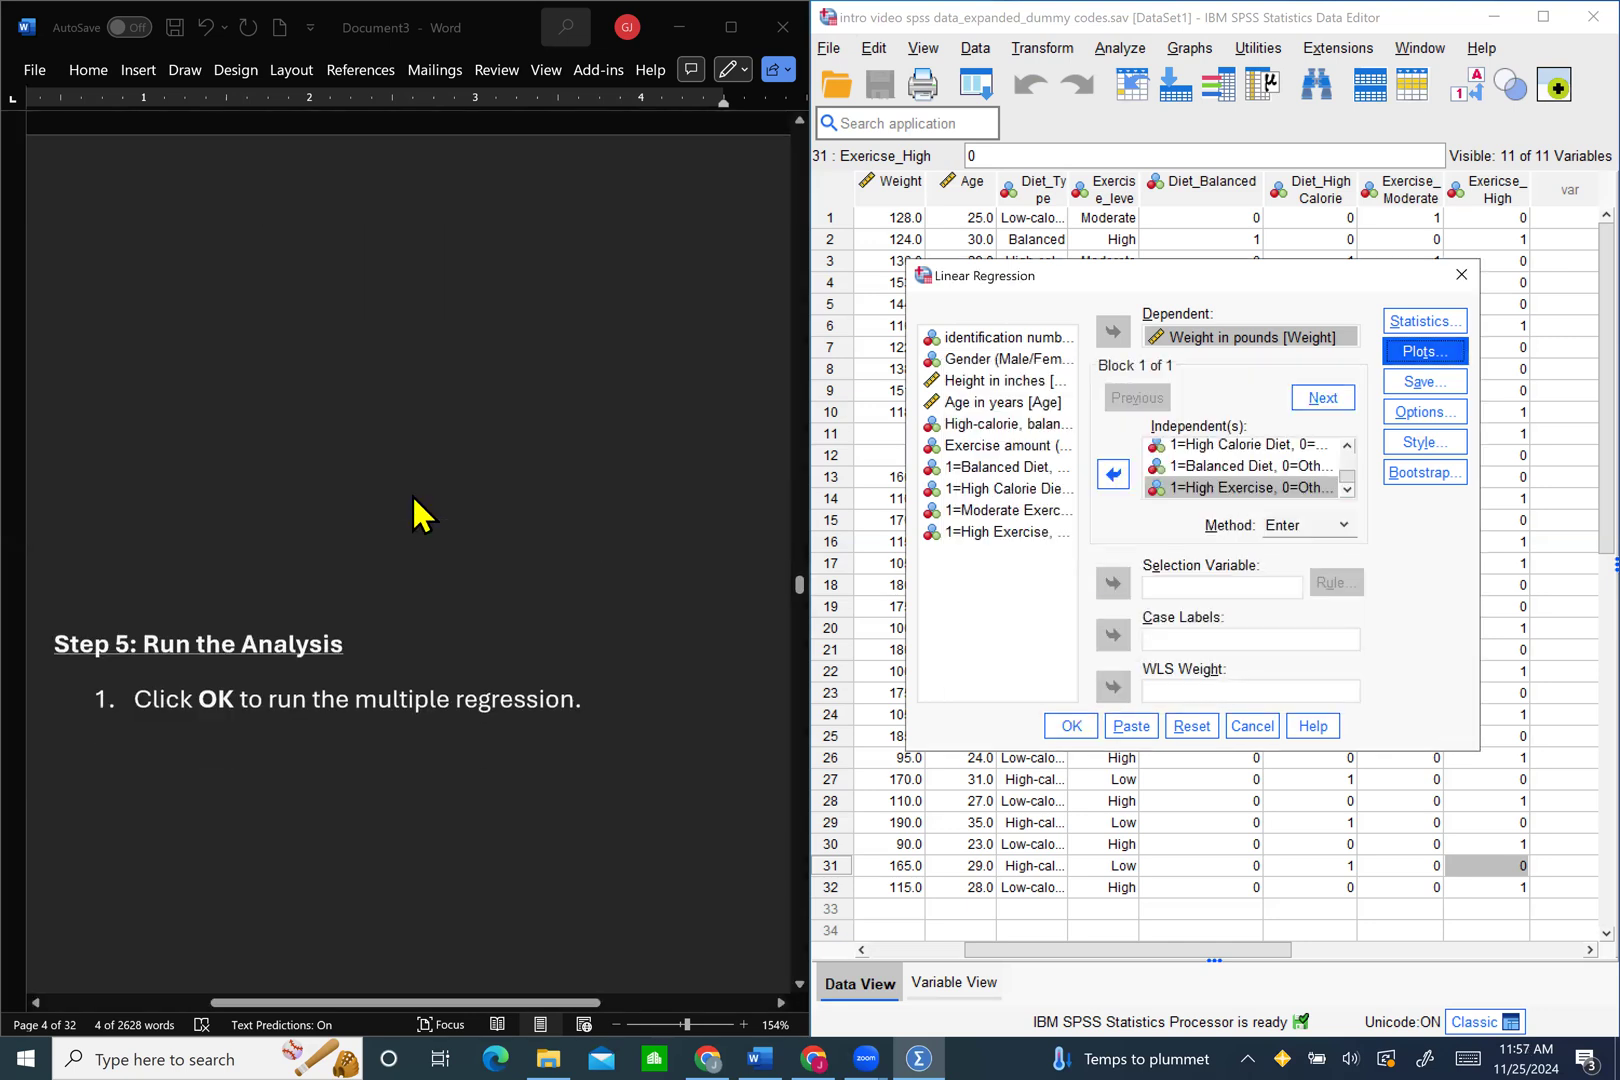
{"action": "scroll", "coordinate": [415, 512], "scroll_direction": "down", "scroll_amount": 2}
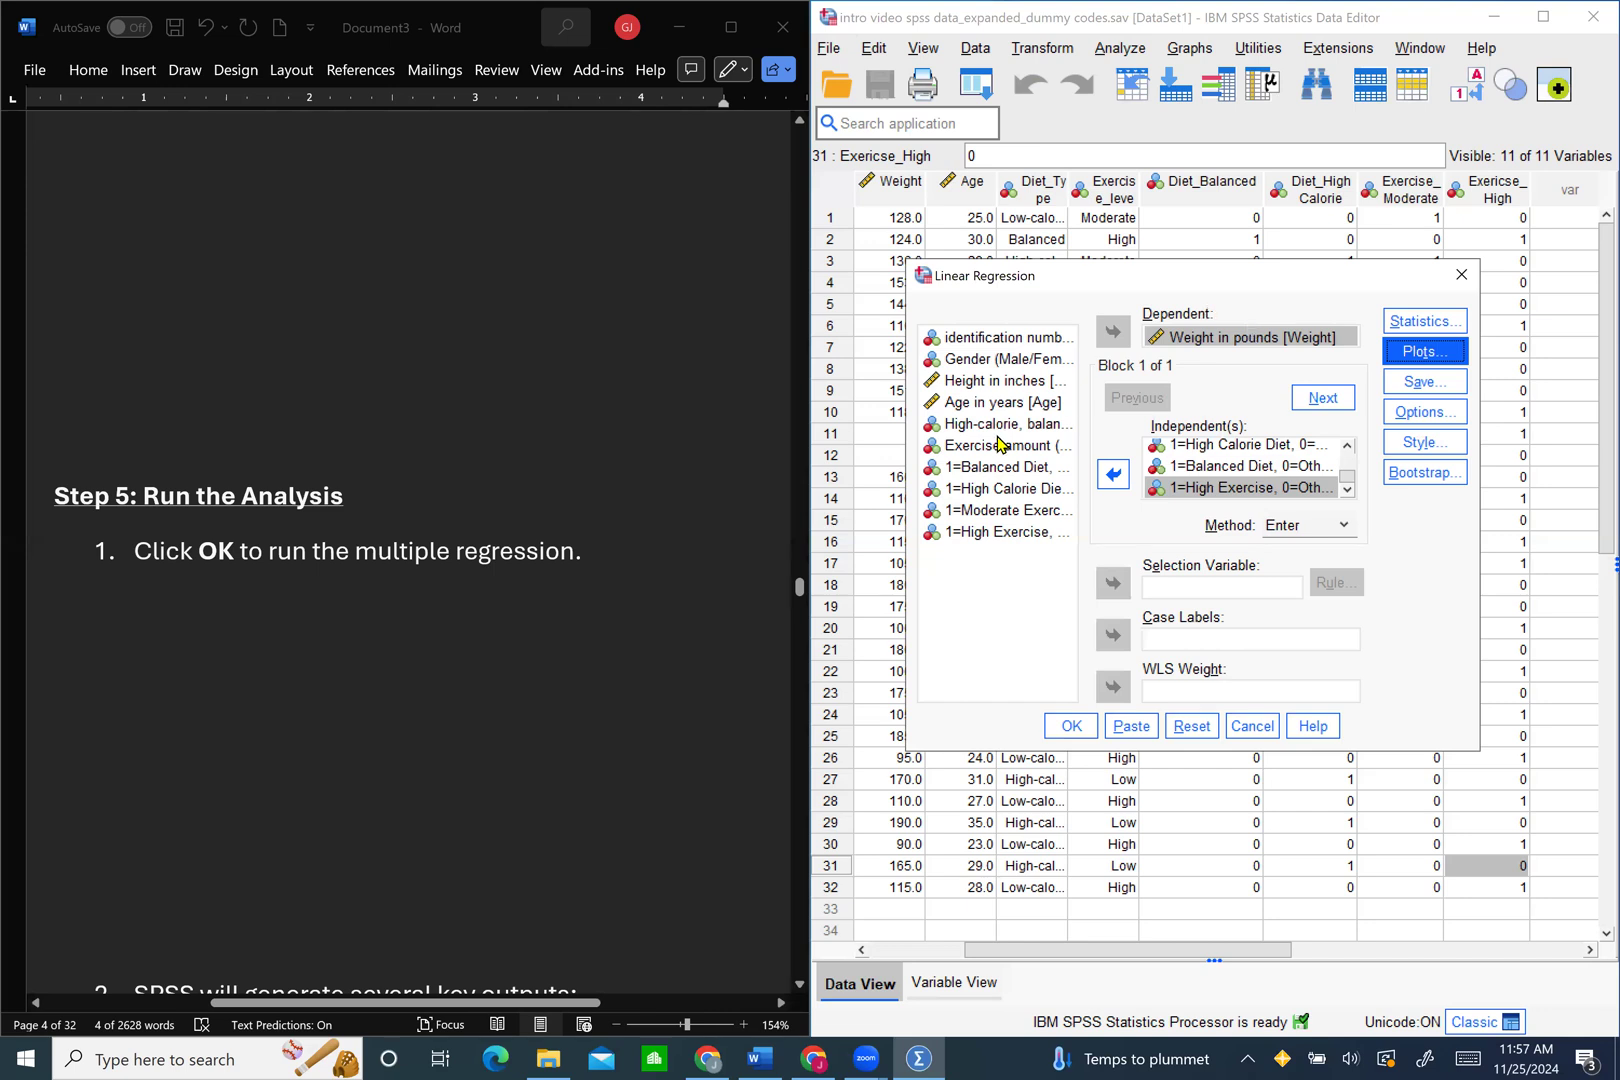
{"action": "left_click", "coordinate": [1090, 727]}
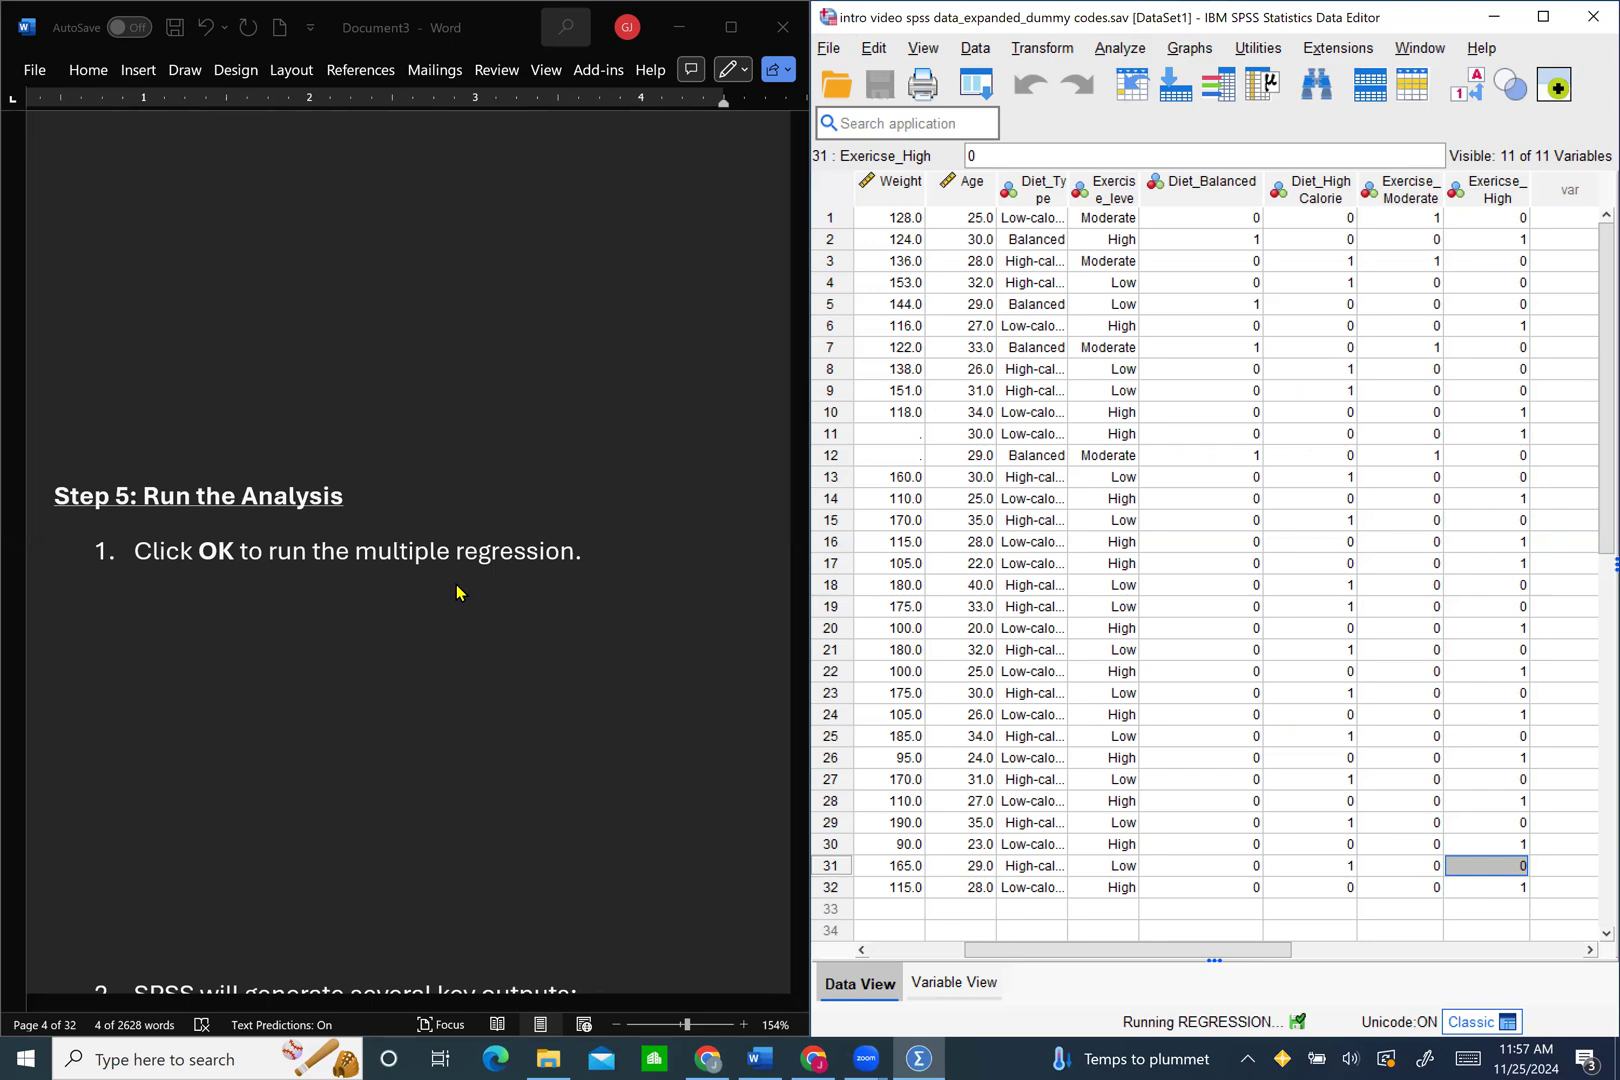
Step: Place the output viewer beside the notes and shrink its outline pane to make room for the result tables
{"action": "scroll", "coordinate": [456, 593], "scroll_direction": "down", "scroll_amount": 5}
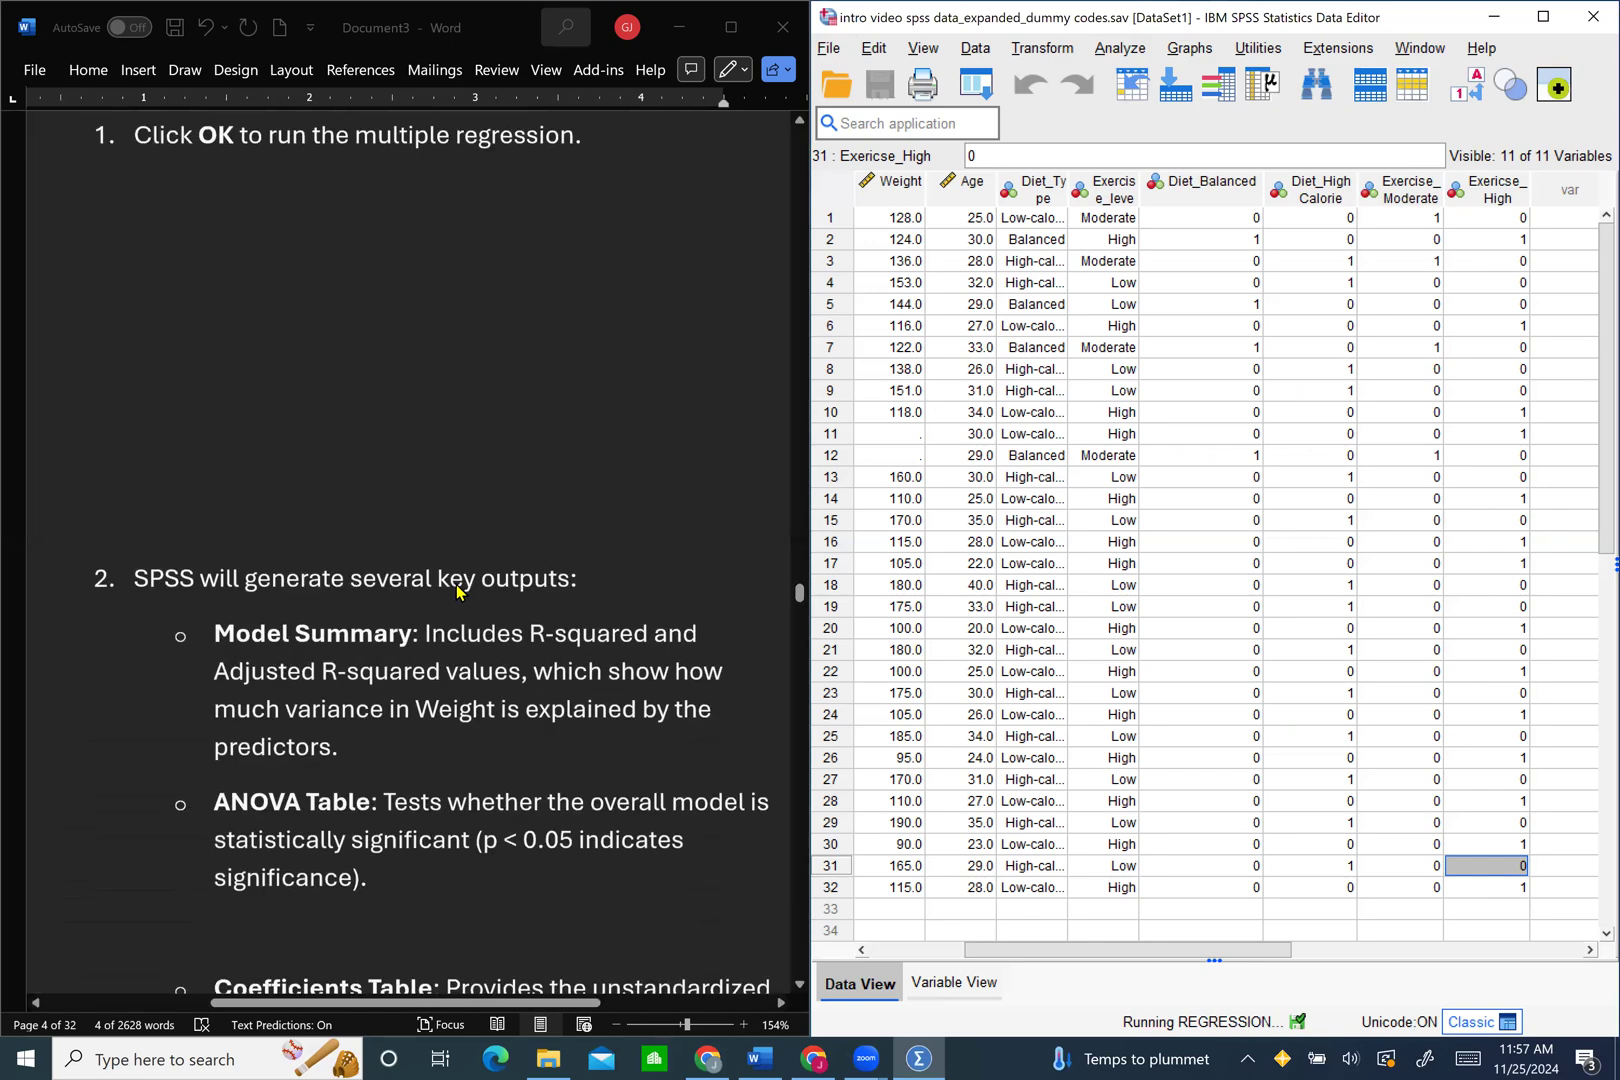
{"action": "scroll", "coordinate": [456, 593], "scroll_direction": "down", "scroll_amount": 2}
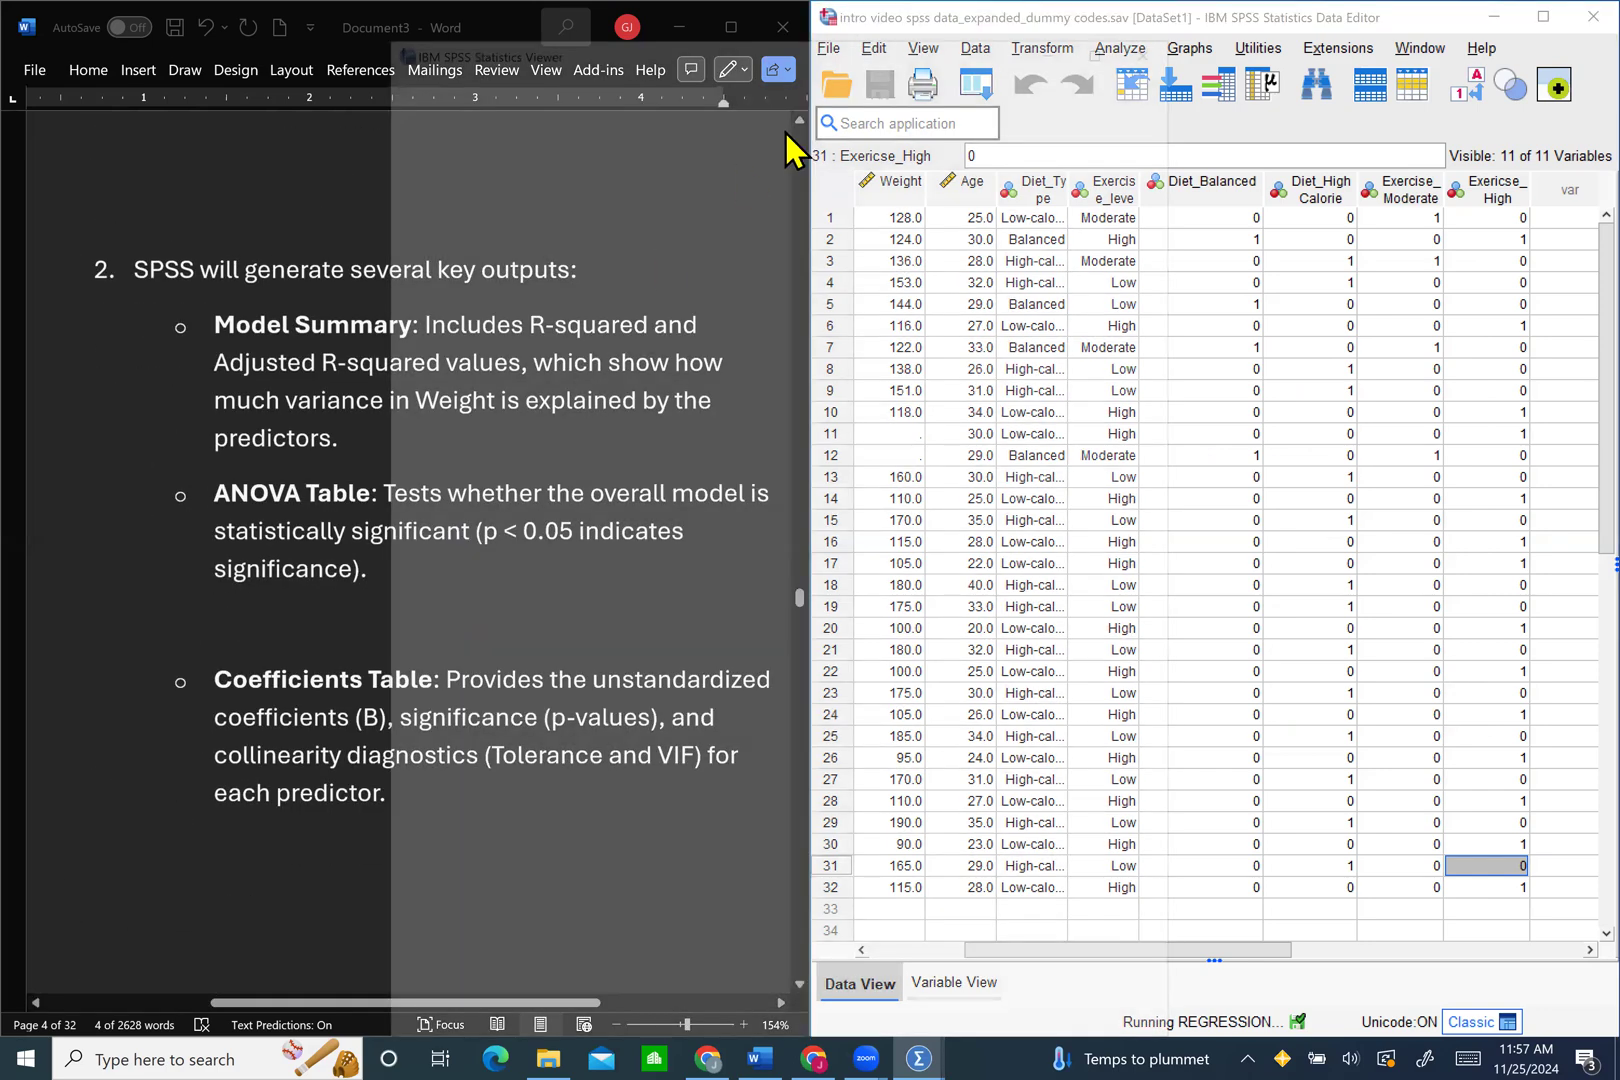
{"action": "key", "text": "super+Right"}
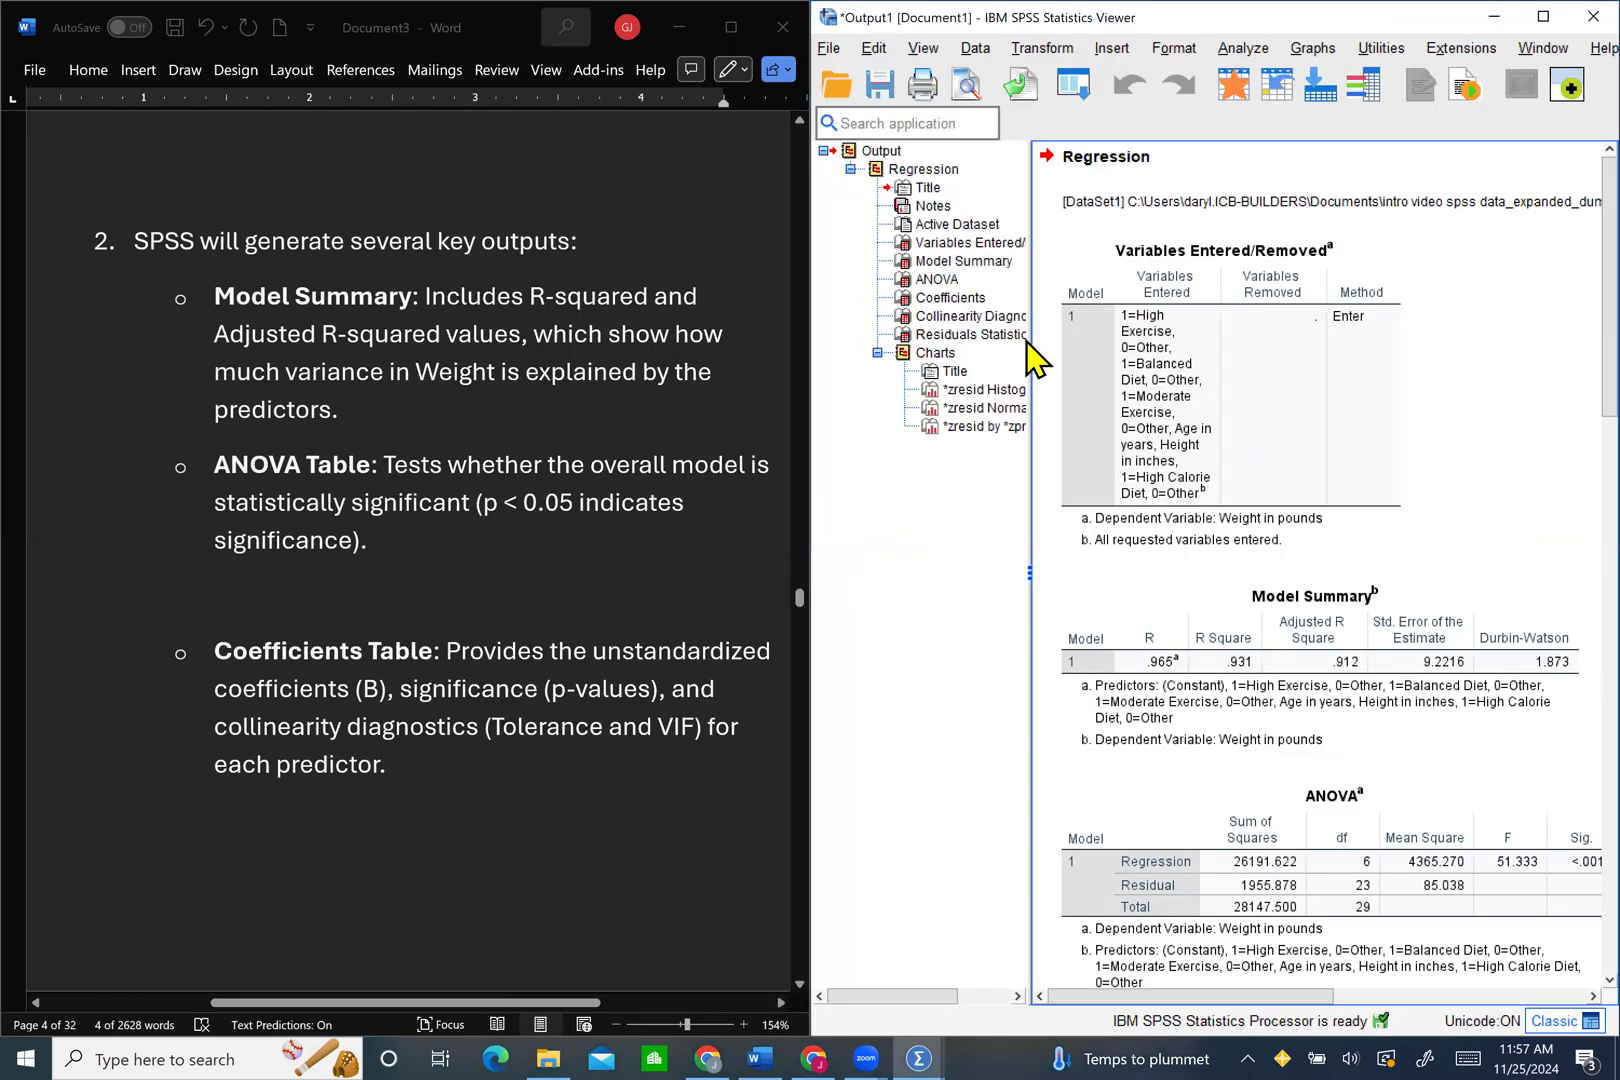
{"action": "left_click_drag", "start_coordinate": [874, 375], "coordinate": [832, 388]}
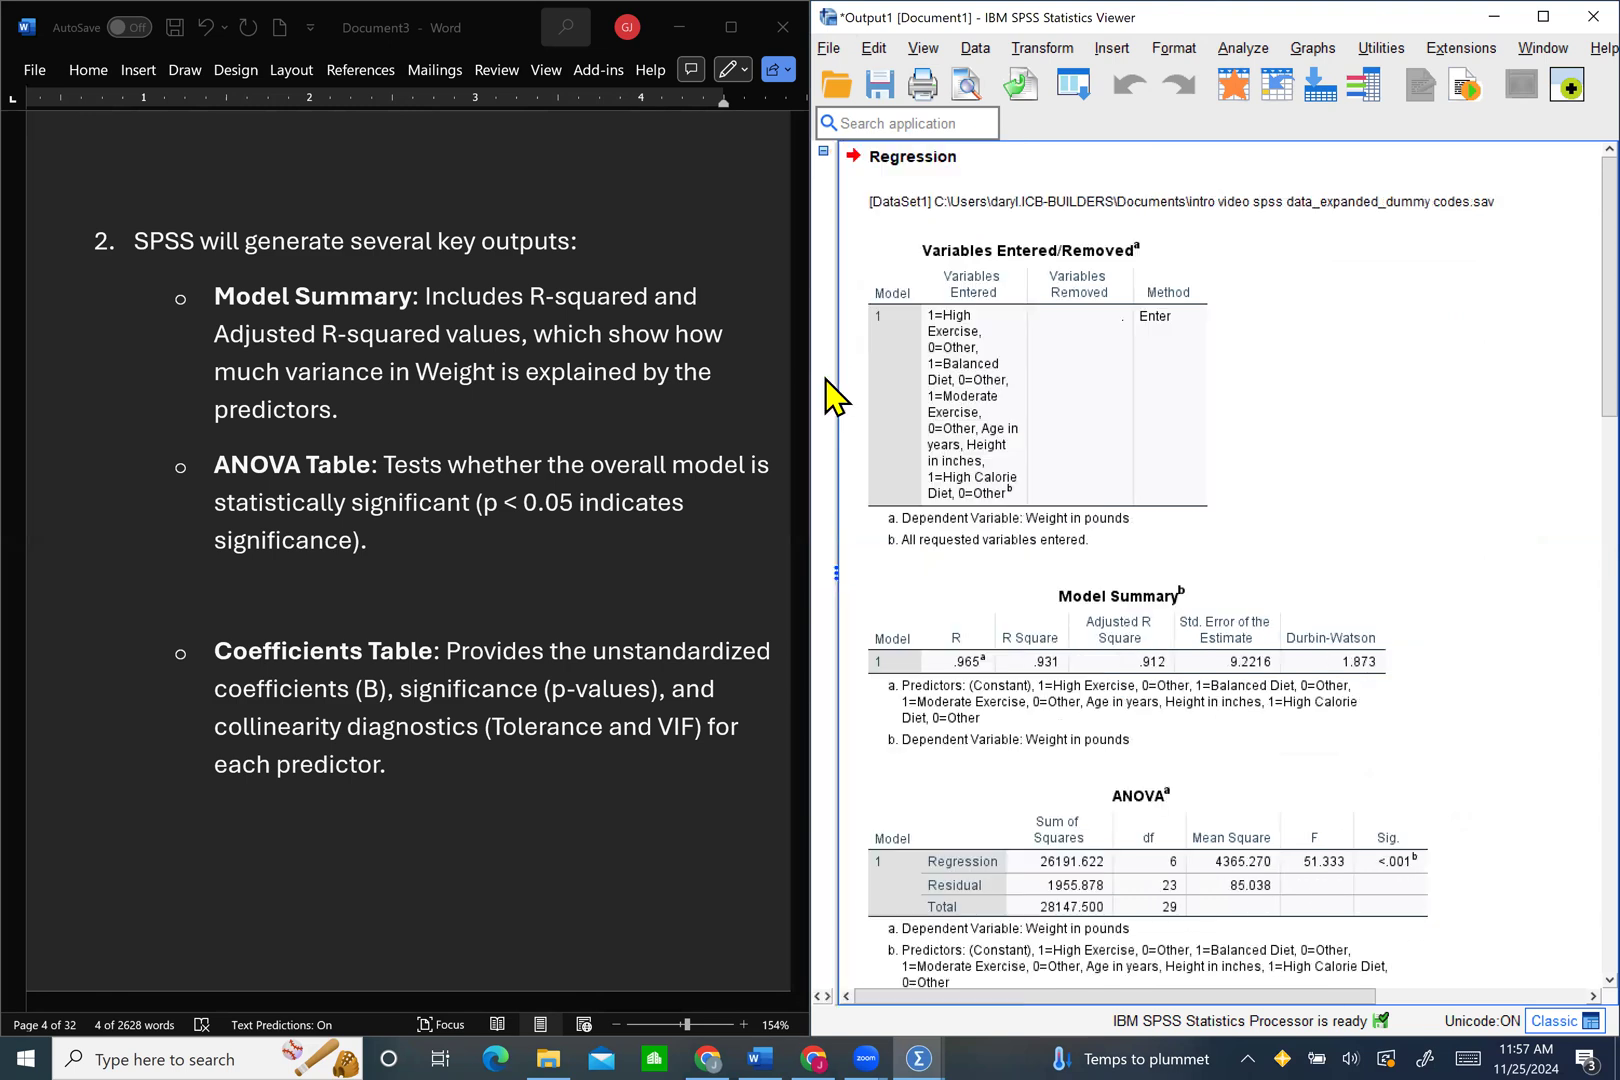
Step: Examine the Model Summary, ANOVA and Coefficients tables of the regression output, including significance, Tolerance and VIF
{"action": "left_click", "coordinate": [897, 160]}
{"action": "left_click", "coordinate": [1000, 325]}
{"action": "left_click", "coordinate": [1118, 603]}
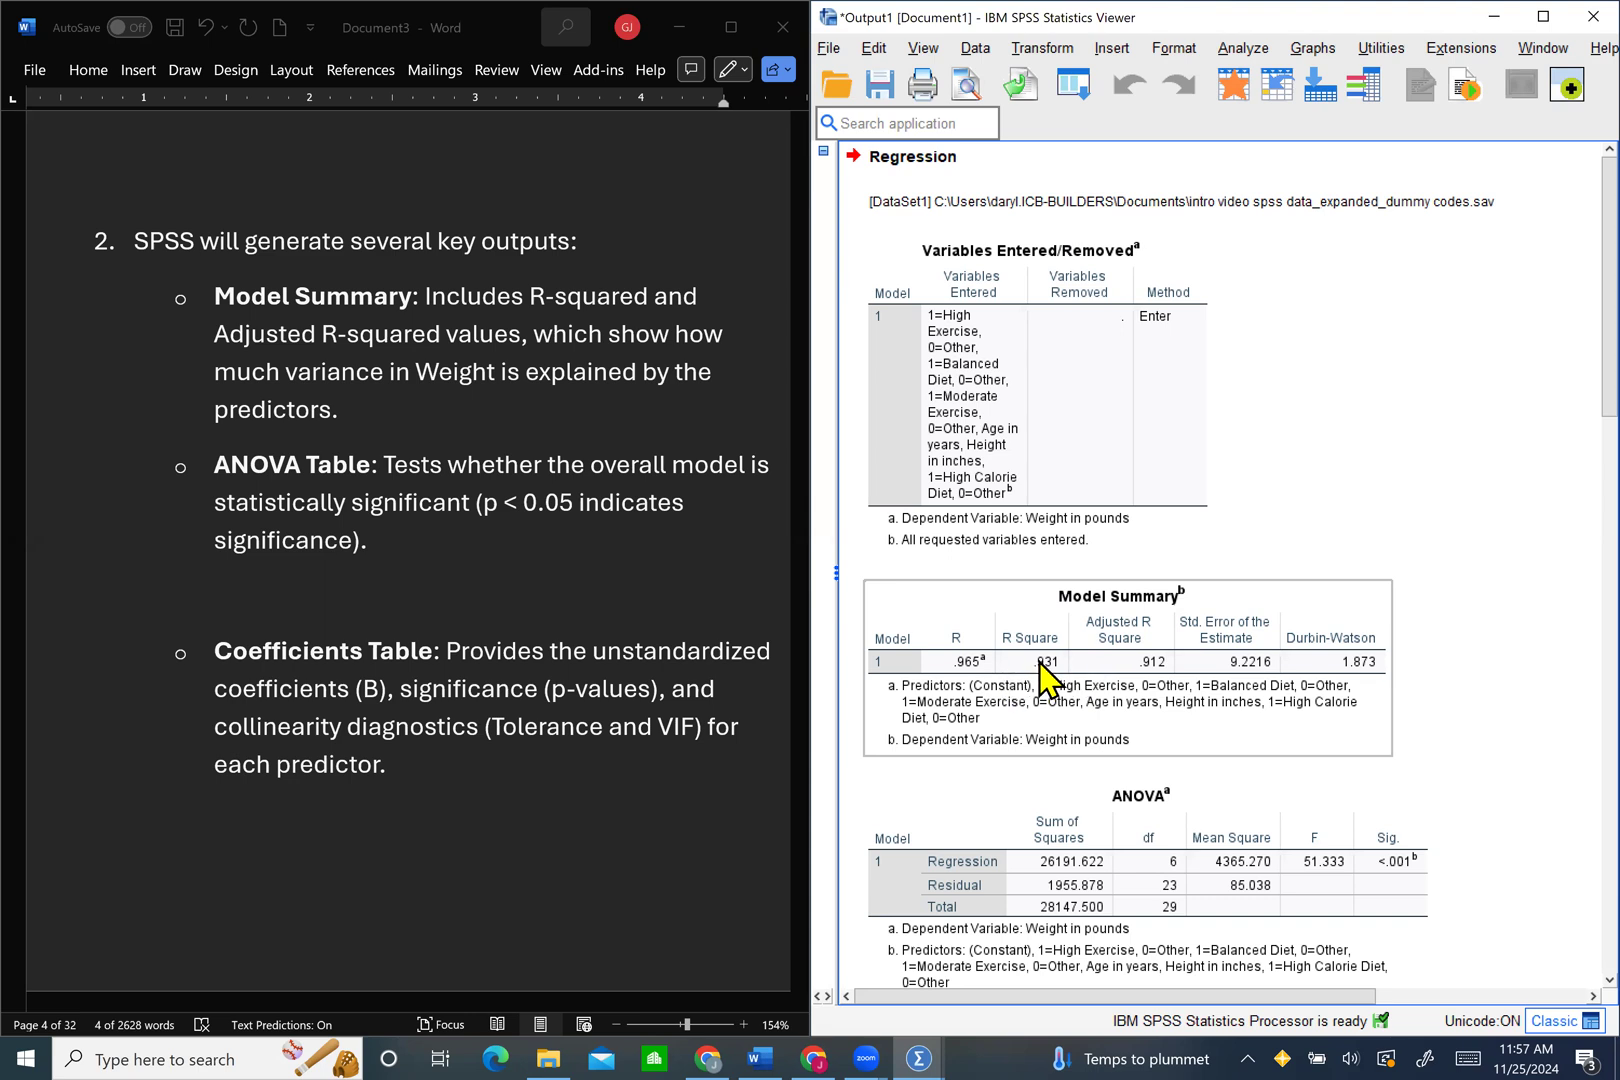
{"action": "scroll", "coordinate": [1090, 672], "scroll_direction": "down", "scroll_amount": 2}
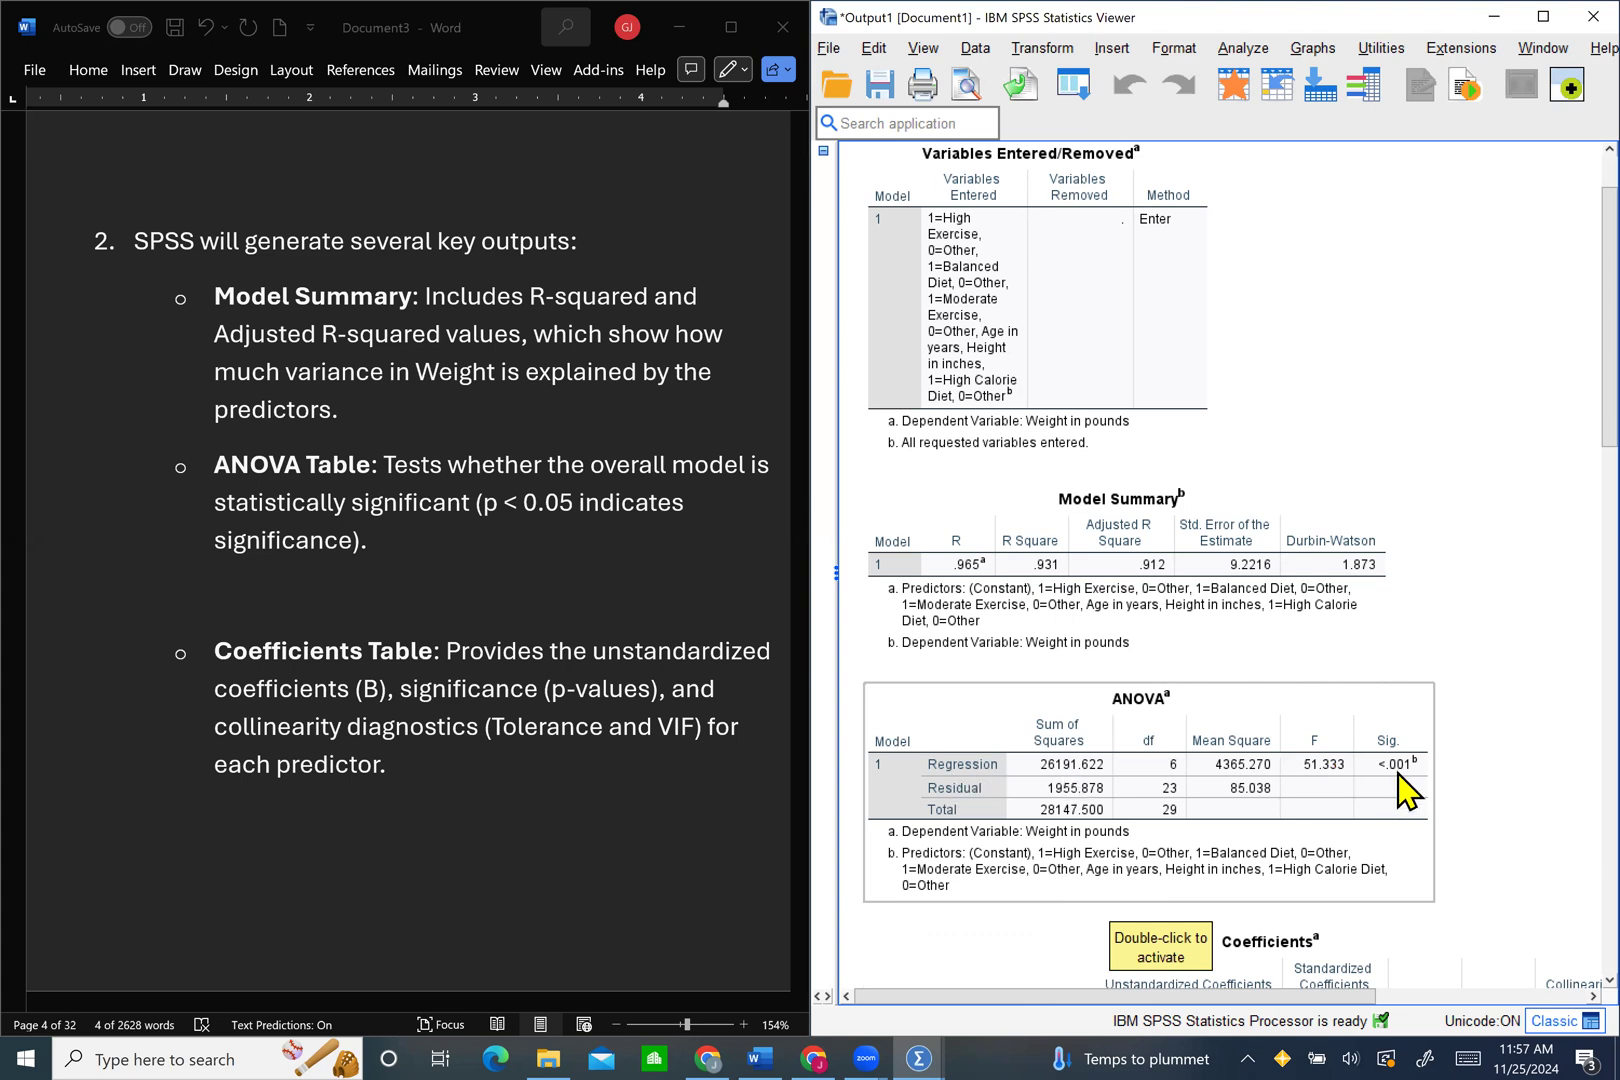
{"action": "scroll", "coordinate": [1150, 688], "scroll_direction": "down", "scroll_amount": 3}
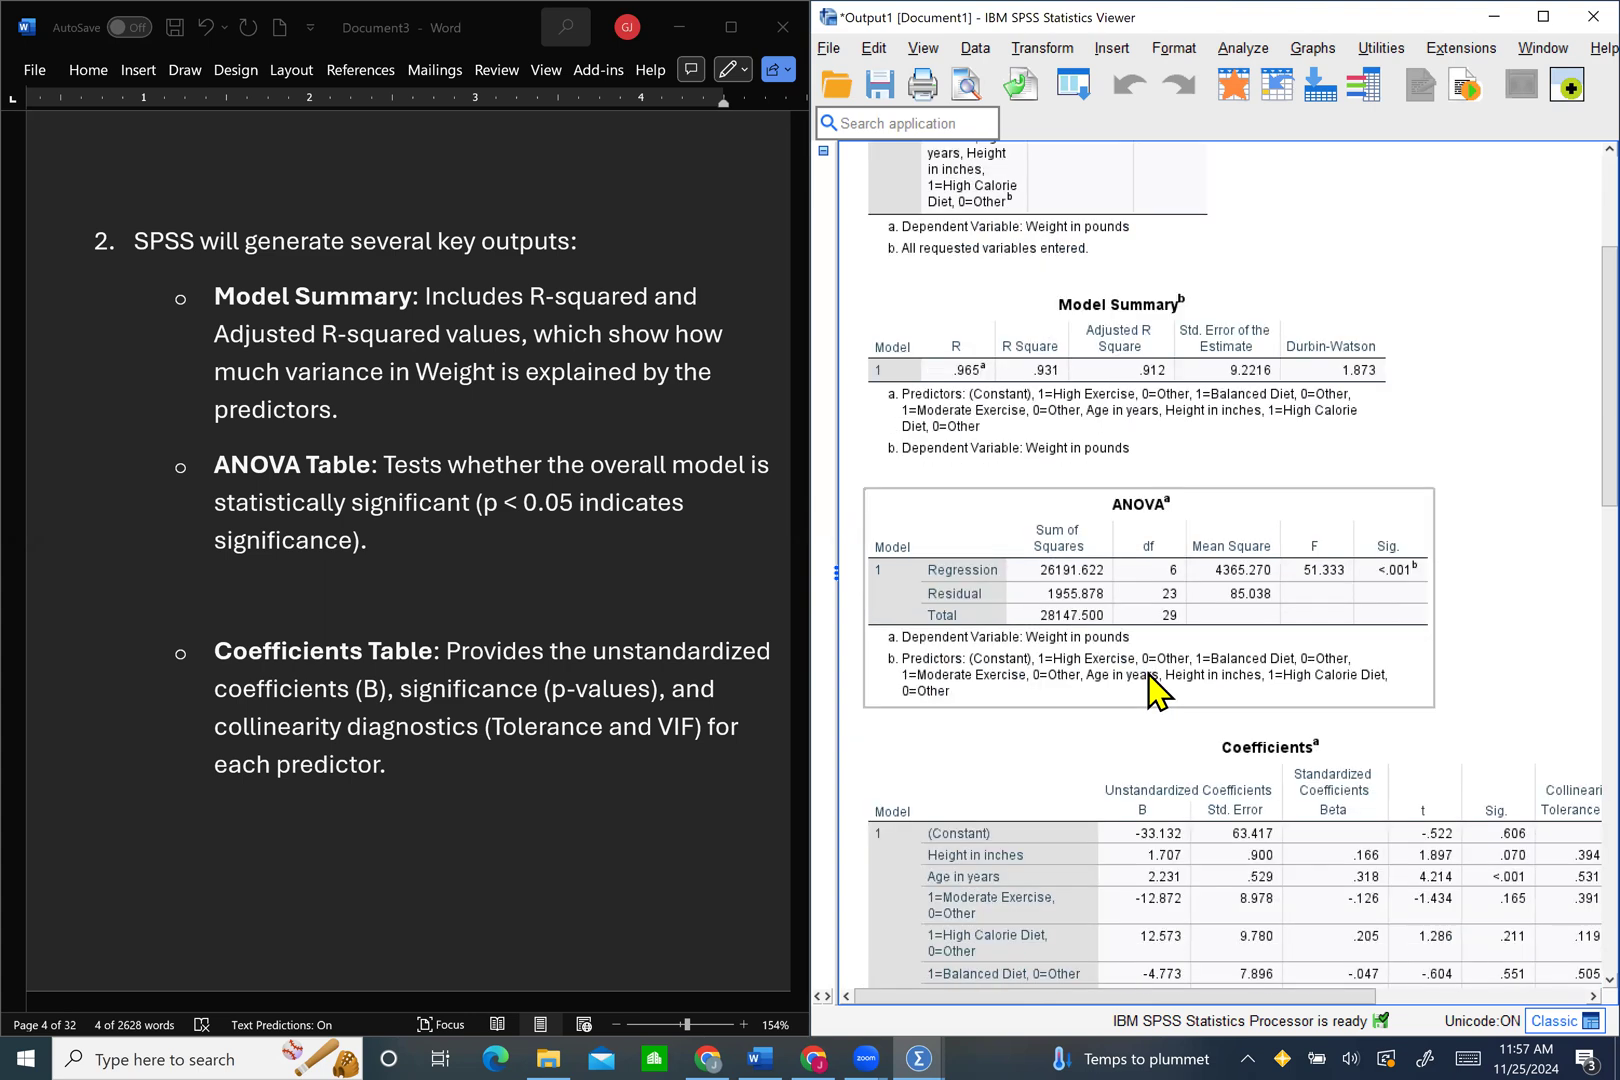
{"action": "left_click", "coordinate": [1121, 760]}
{"action": "scroll", "coordinate": [1114, 900], "scroll_direction": "down", "scroll_amount": 3}
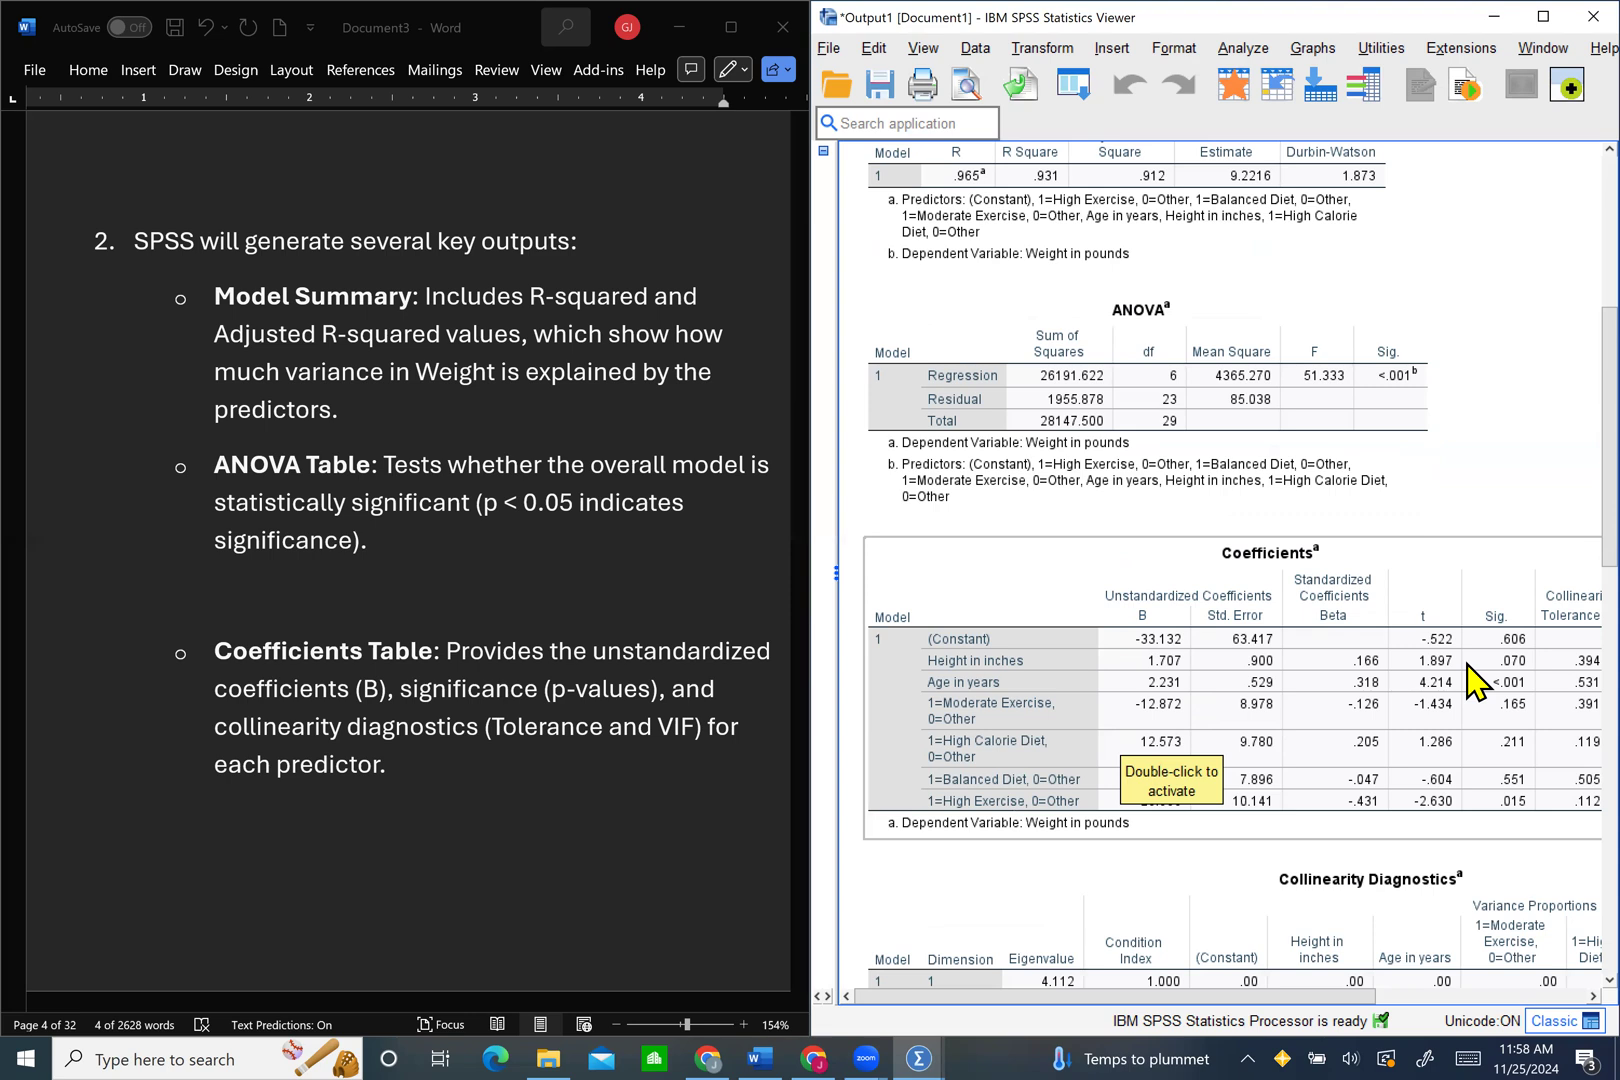
{"action": "left_click_drag", "start_coordinate": [1280, 997], "coordinate": [1384, 998]}
{"action": "left_click", "coordinate": [1446, 692]}
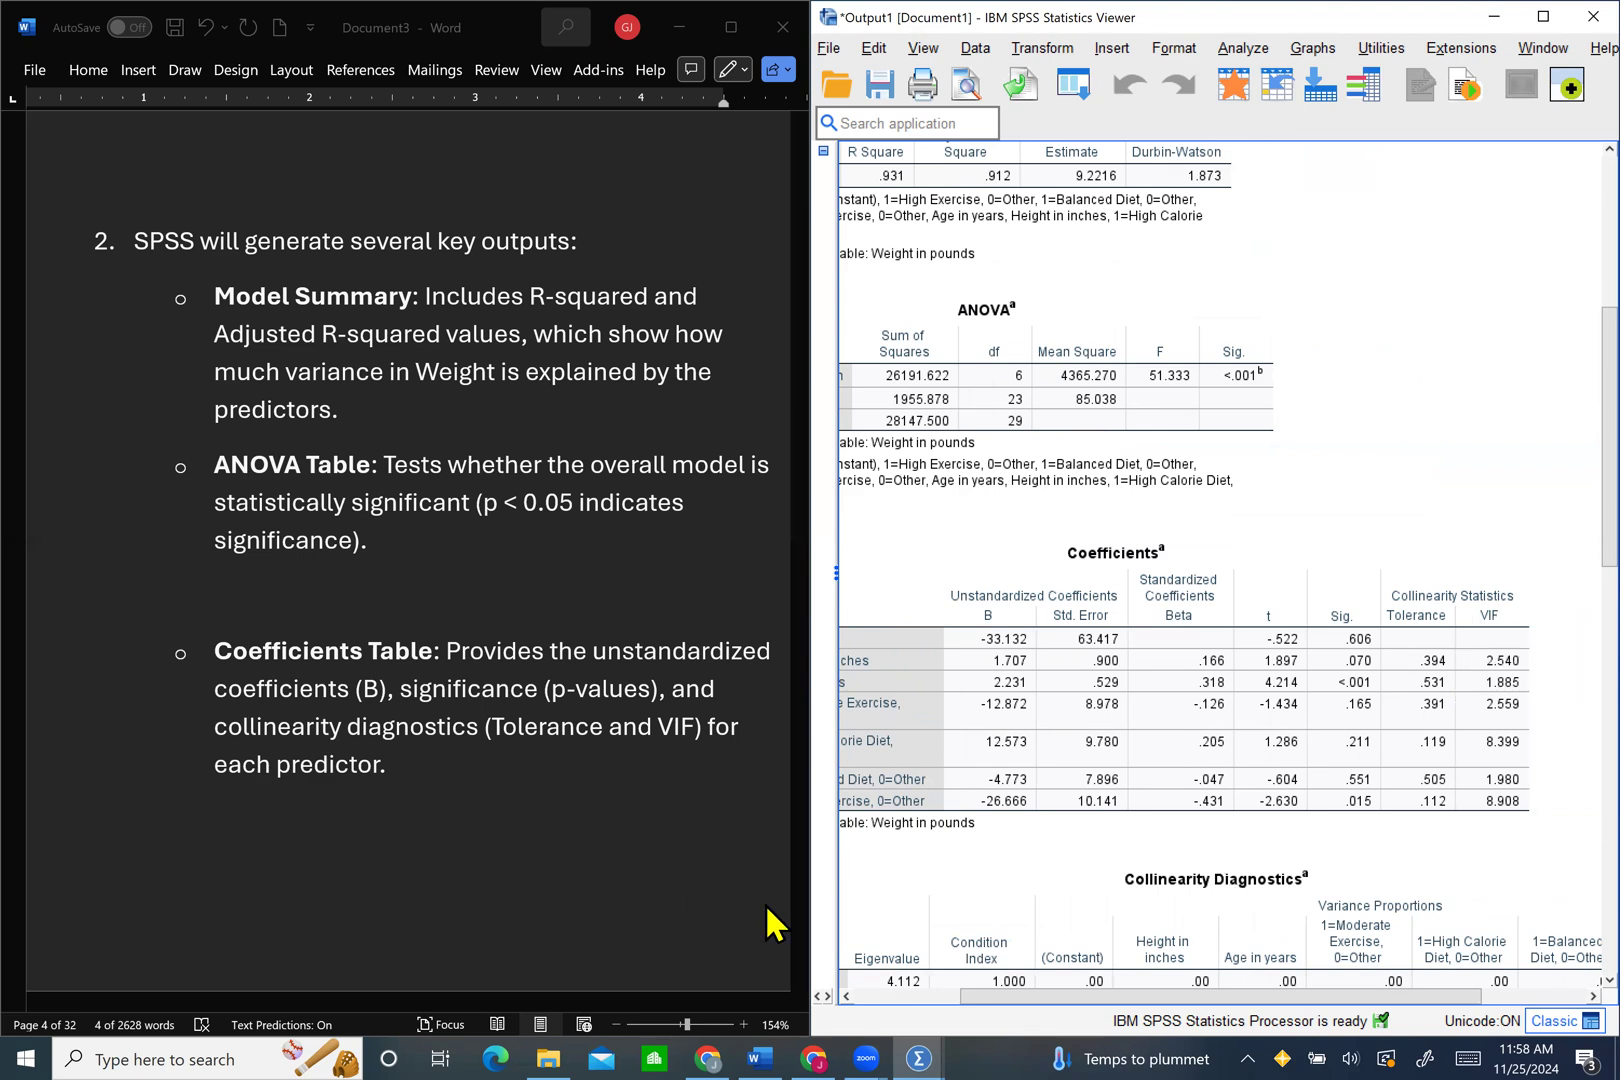
Step: Examine the Collinearity Diagnostics table, residual histogram, normal P-P plot and residual scatterplot alongside the notes on residuals and multicollinearity
{"action": "scroll", "coordinate": [554, 830], "scroll_direction": "down", "scroll_amount": 10}
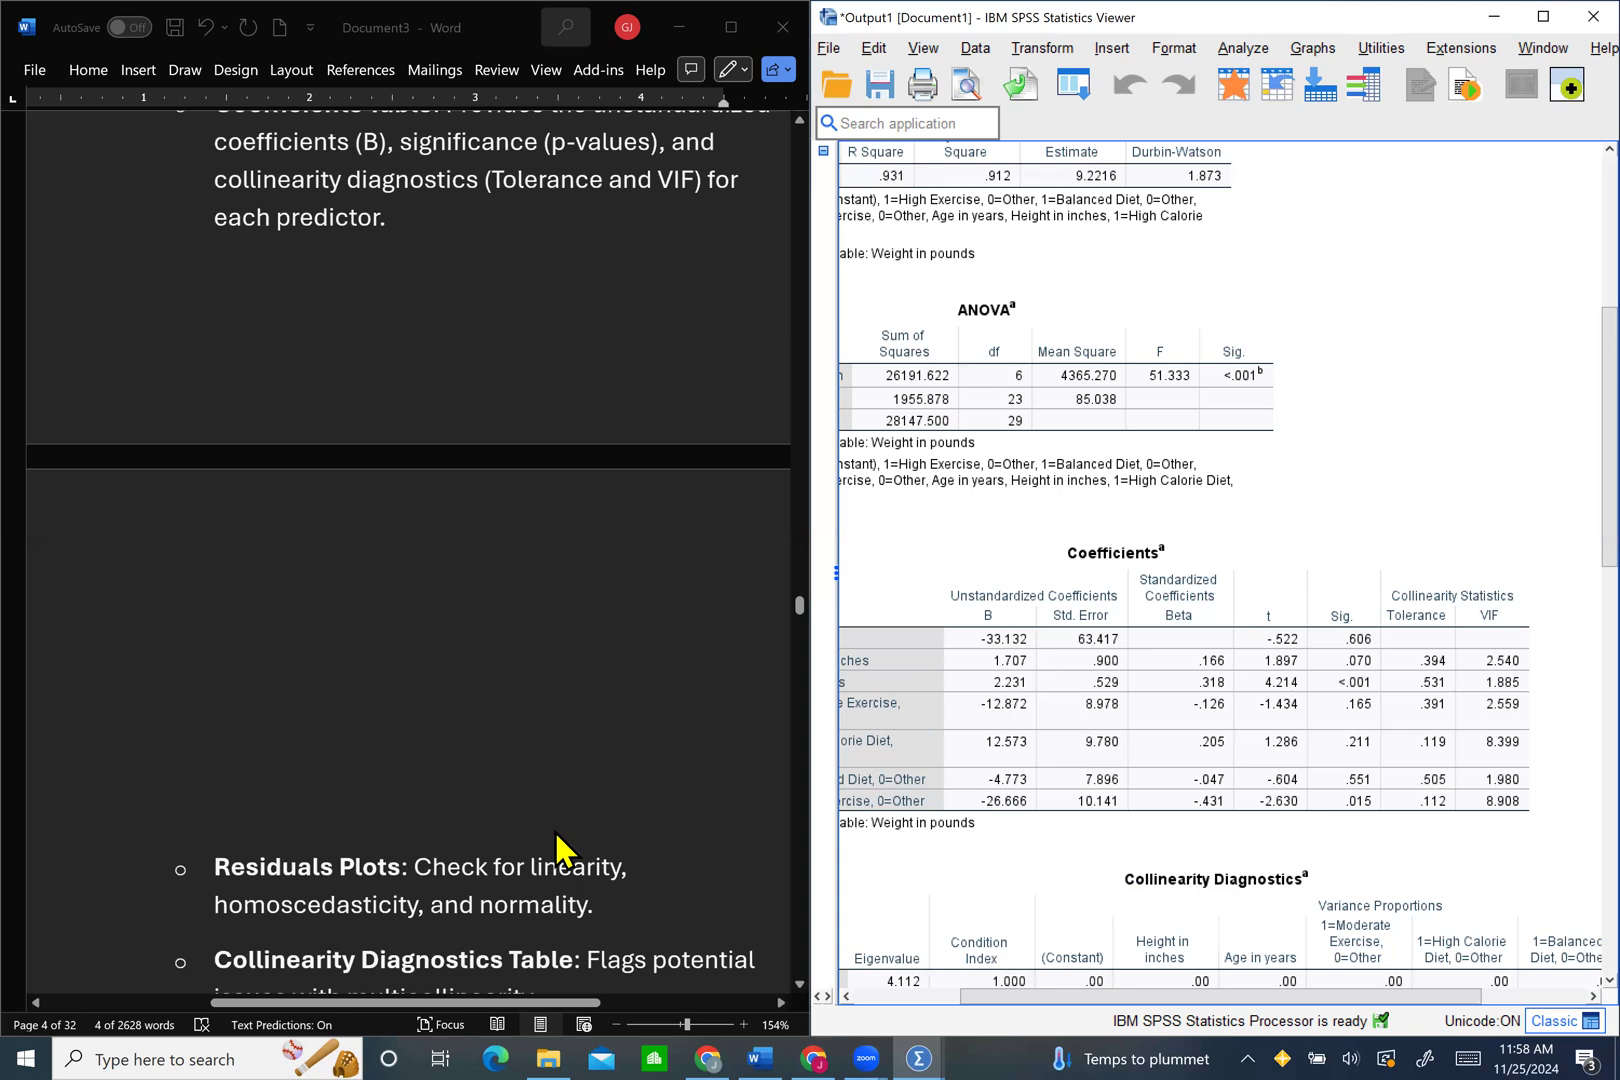
{"action": "scroll", "coordinate": [556, 845], "scroll_direction": "down", "scroll_amount": 3}
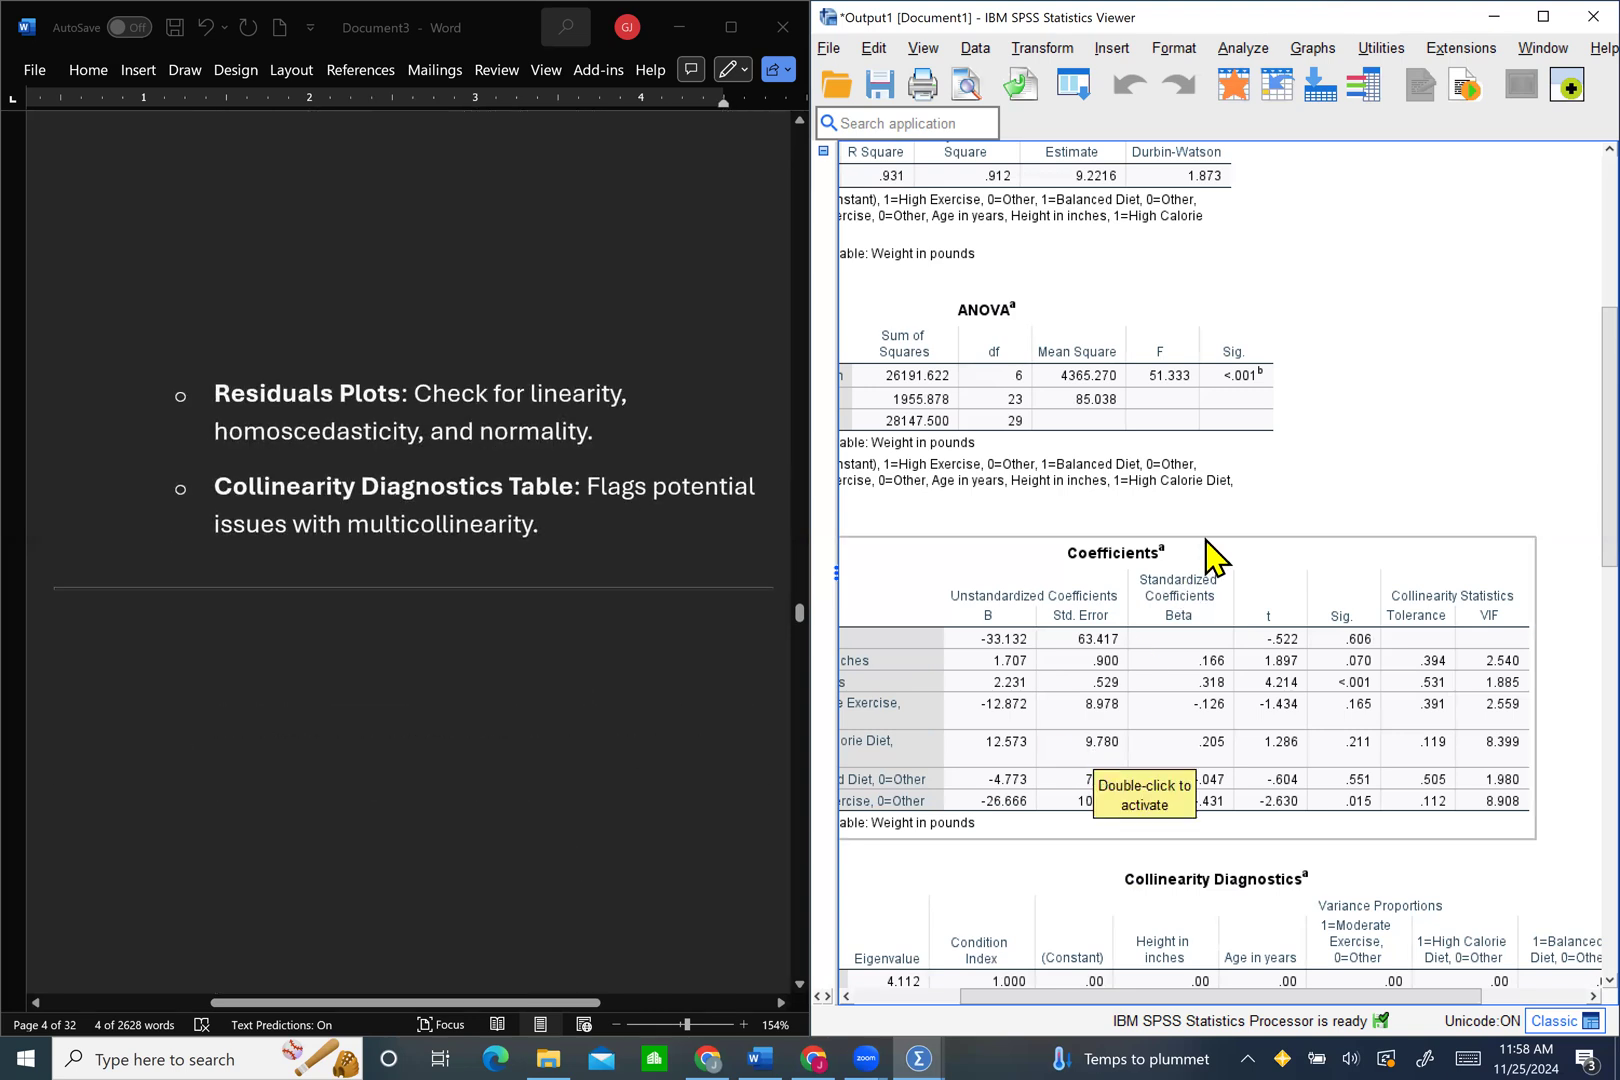
{"action": "scroll", "coordinate": [1209, 558], "scroll_direction": "down", "scroll_amount": 3}
{"action": "scroll", "coordinate": [1209, 558], "scroll_direction": "left", "scroll_amount": 3}
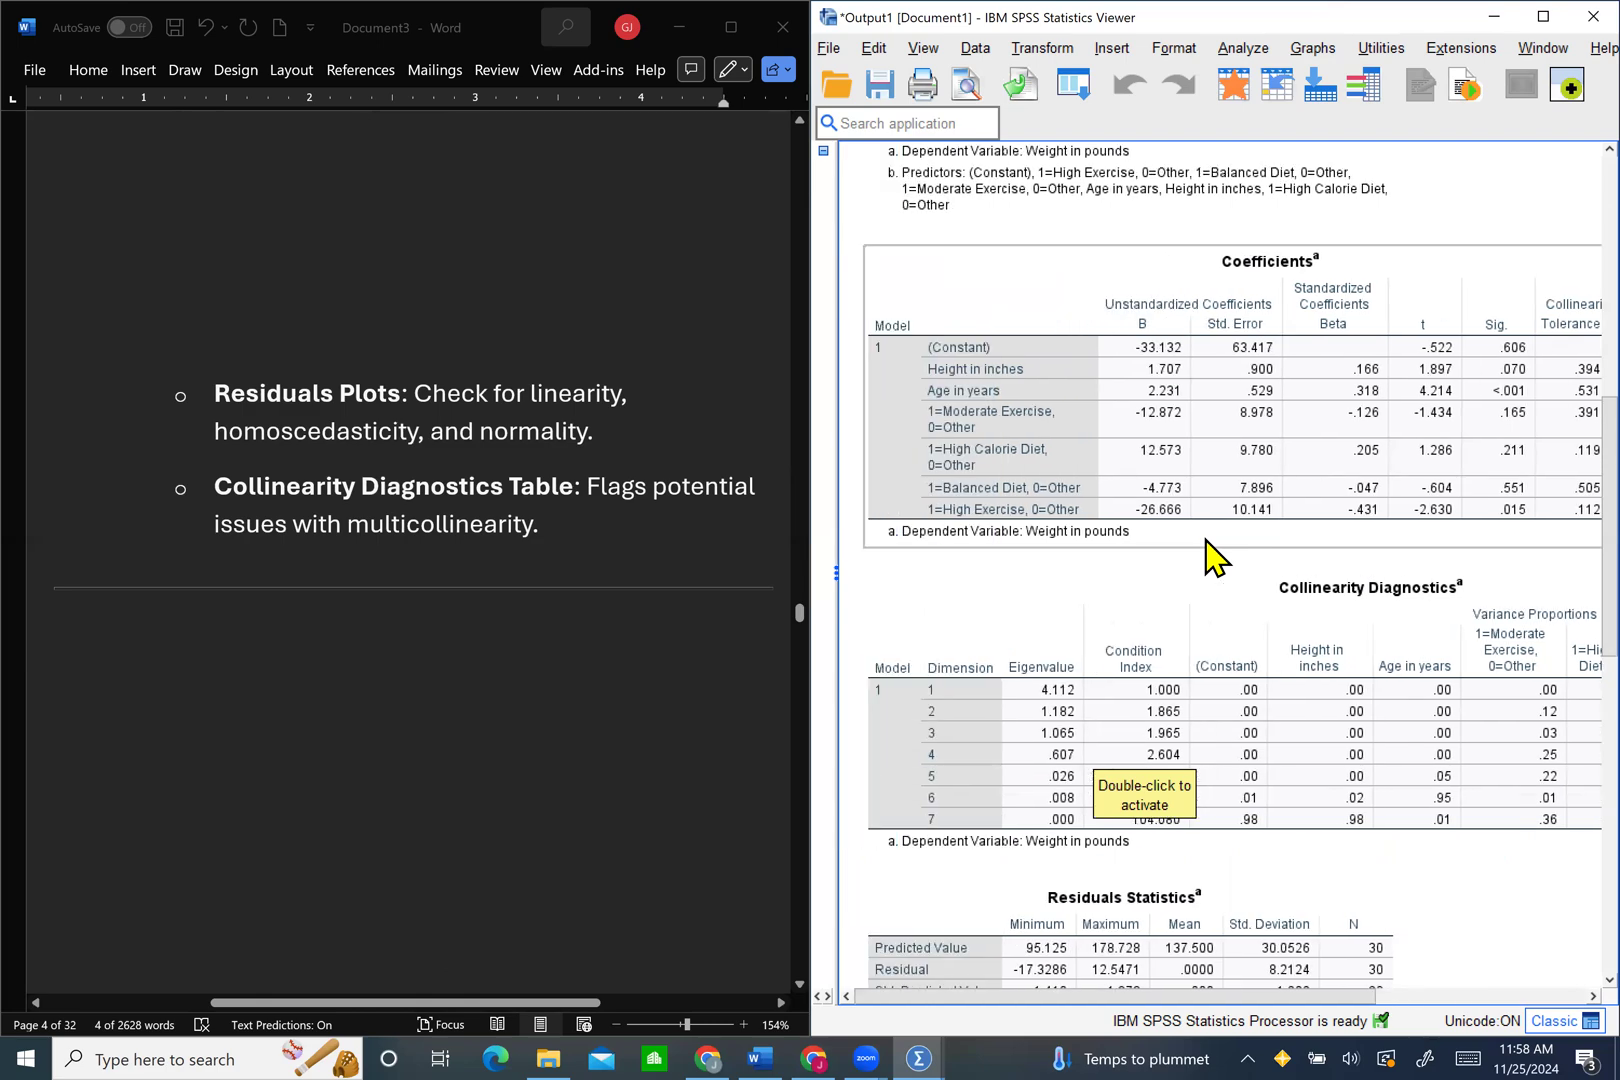
{"action": "scroll", "coordinate": [1209, 558], "scroll_direction": "down", "scroll_amount": 3}
{"action": "scroll", "coordinate": [1209, 558], "scroll_direction": "down", "scroll_amount": 10}
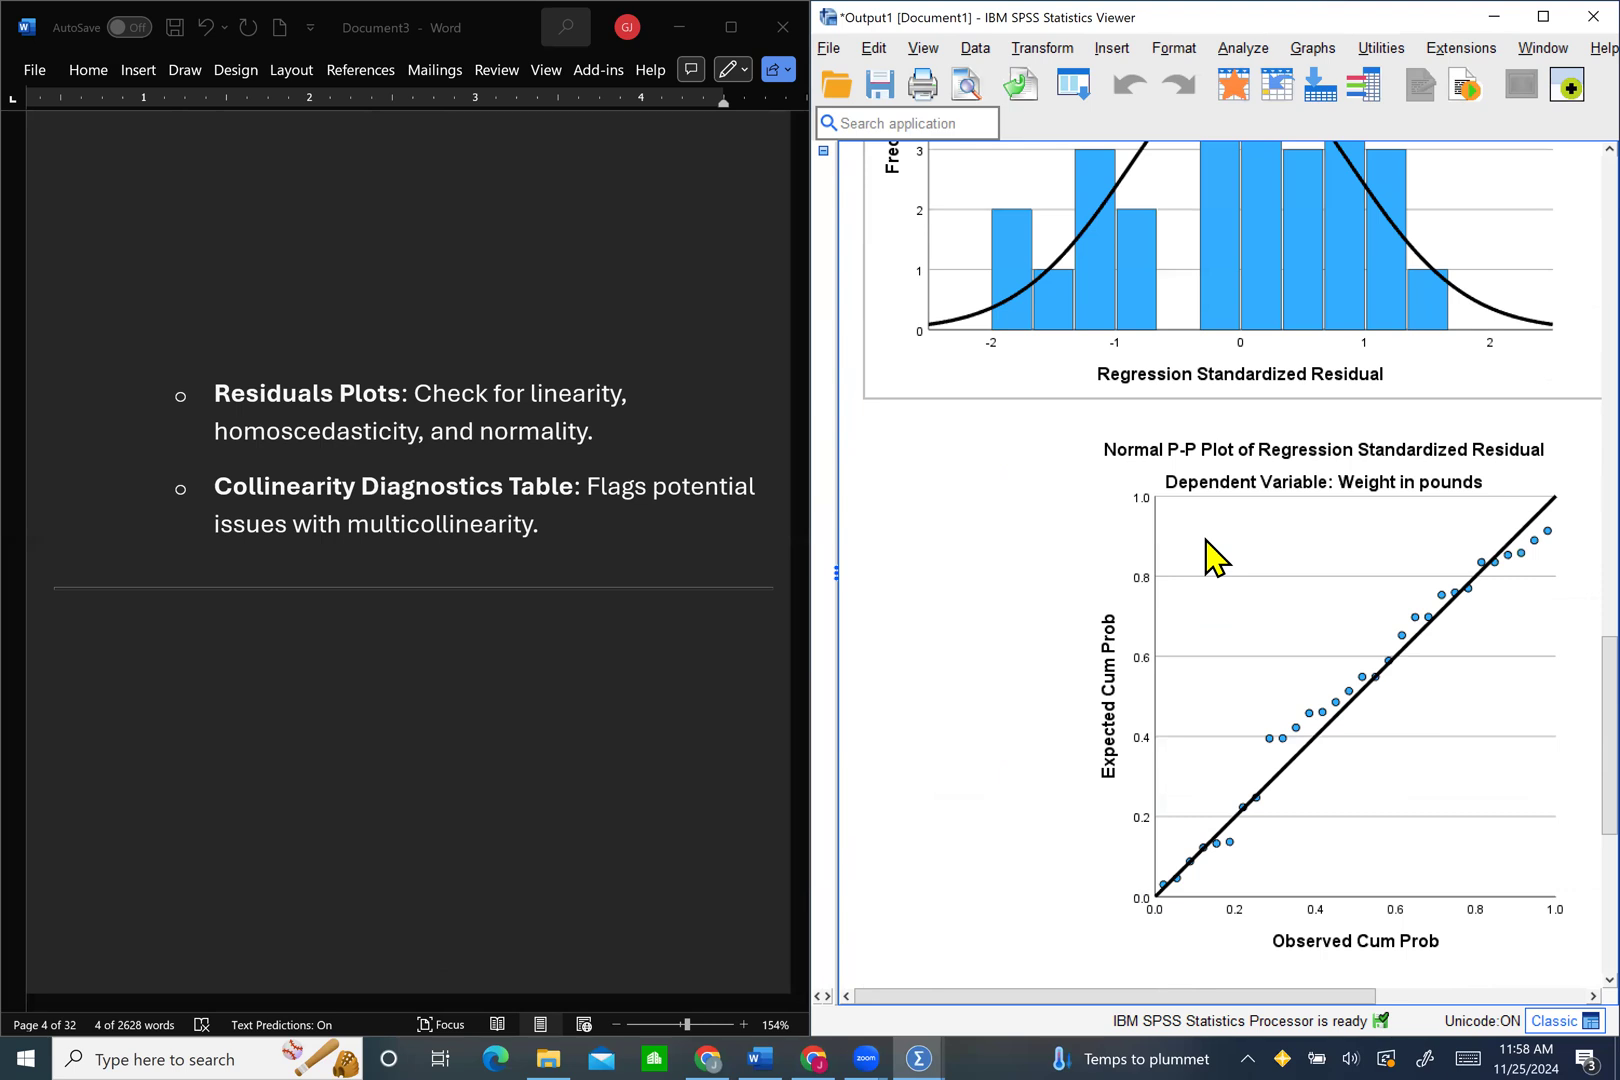
{"action": "scroll", "coordinate": [1209, 558], "scroll_direction": "down", "scroll_amount": 6}
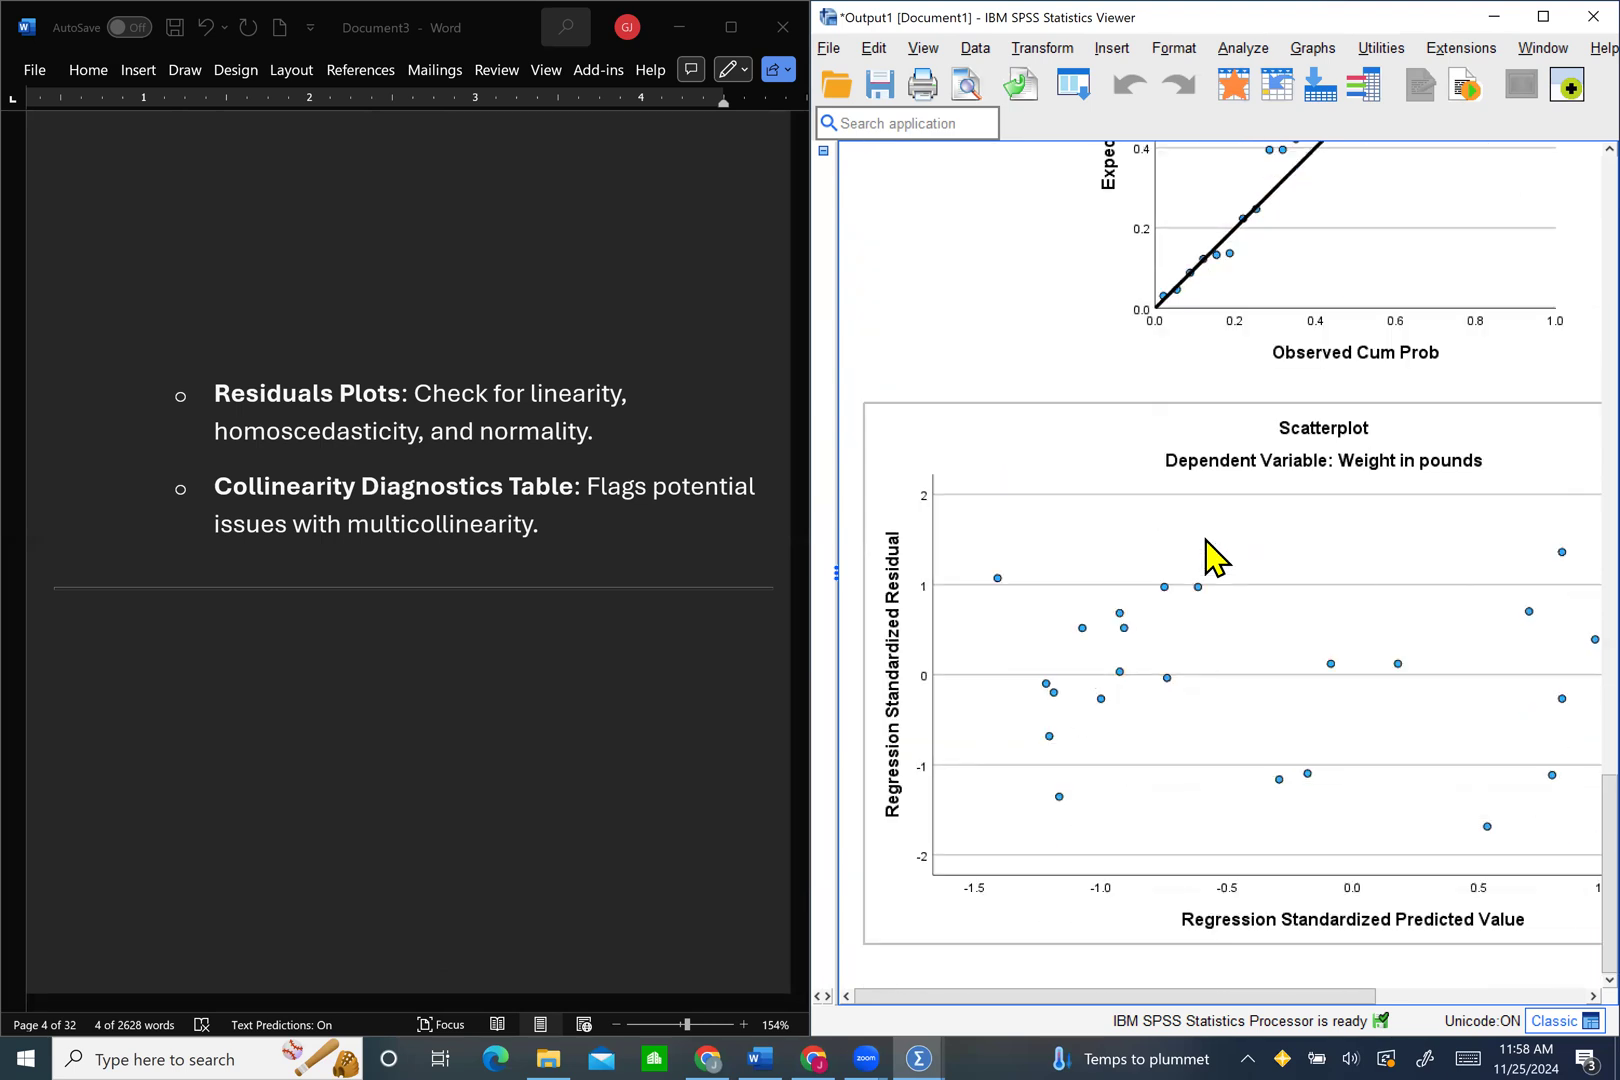
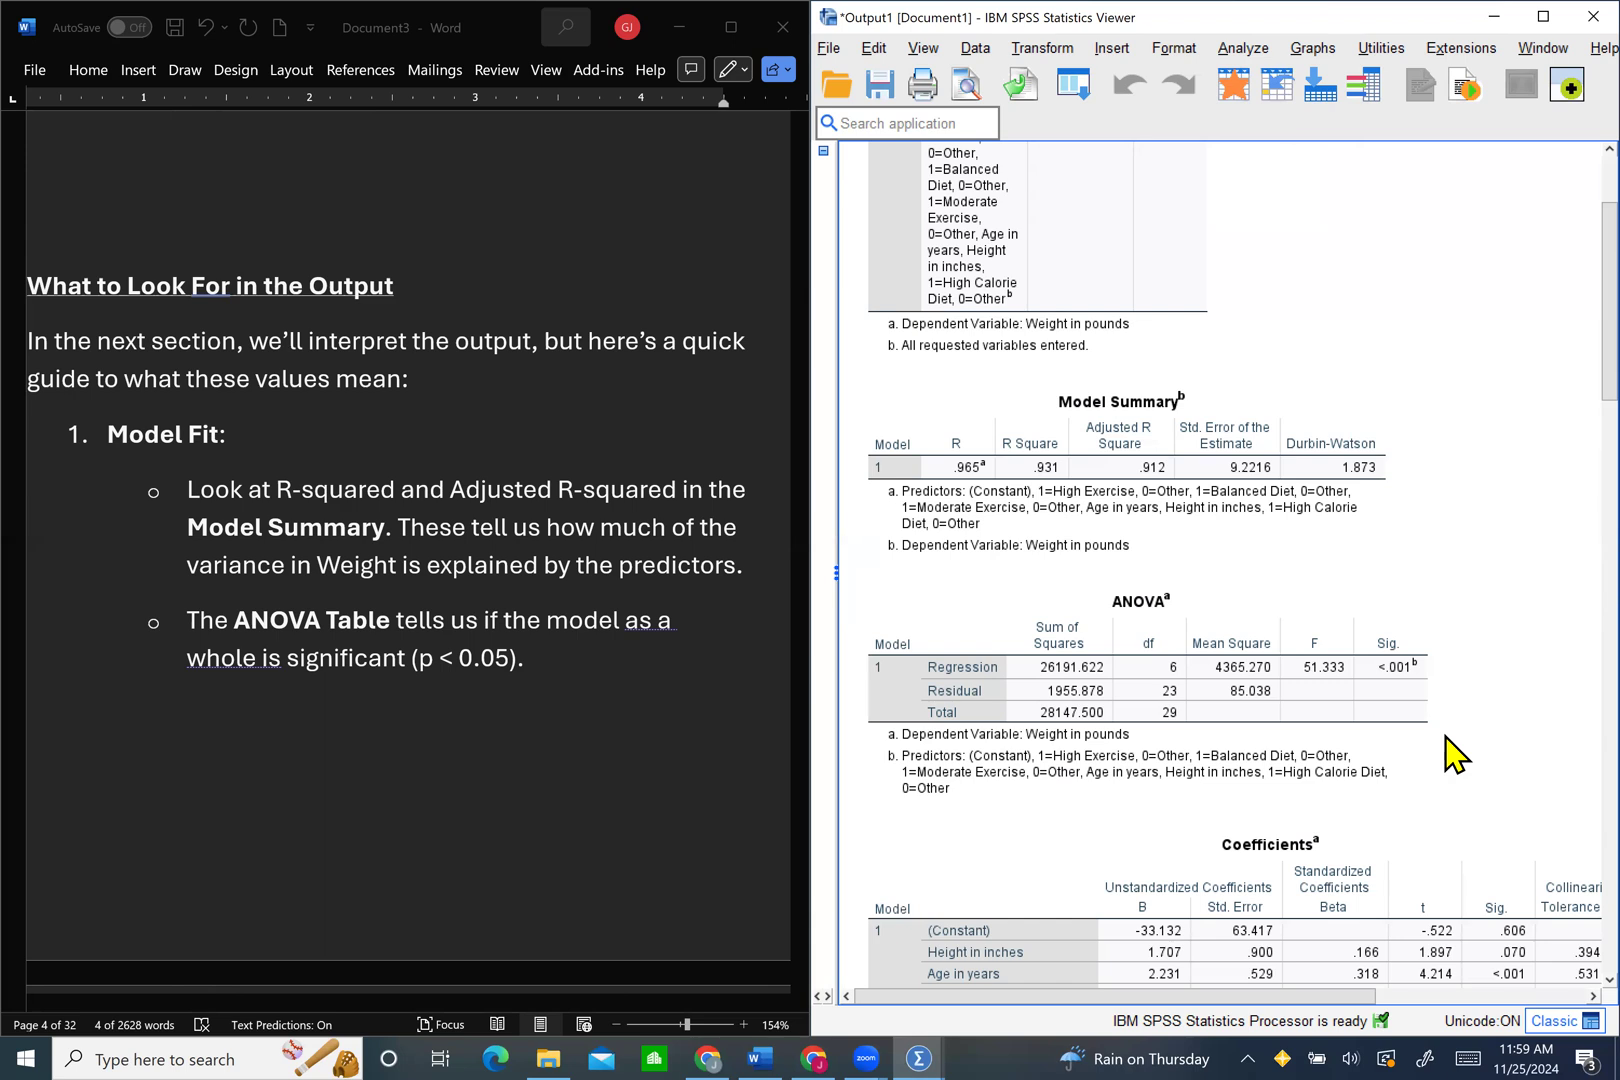
Step: Read the notes' assumption checks covering linearity, homoscedasticity, normality and multicollinearity
{"action": "scroll", "coordinate": [385, 752], "scroll_direction": "down", "scroll_amount": 3}
{"action": "scroll", "coordinate": [384, 740], "scroll_direction": "down", "scroll_amount": 10}
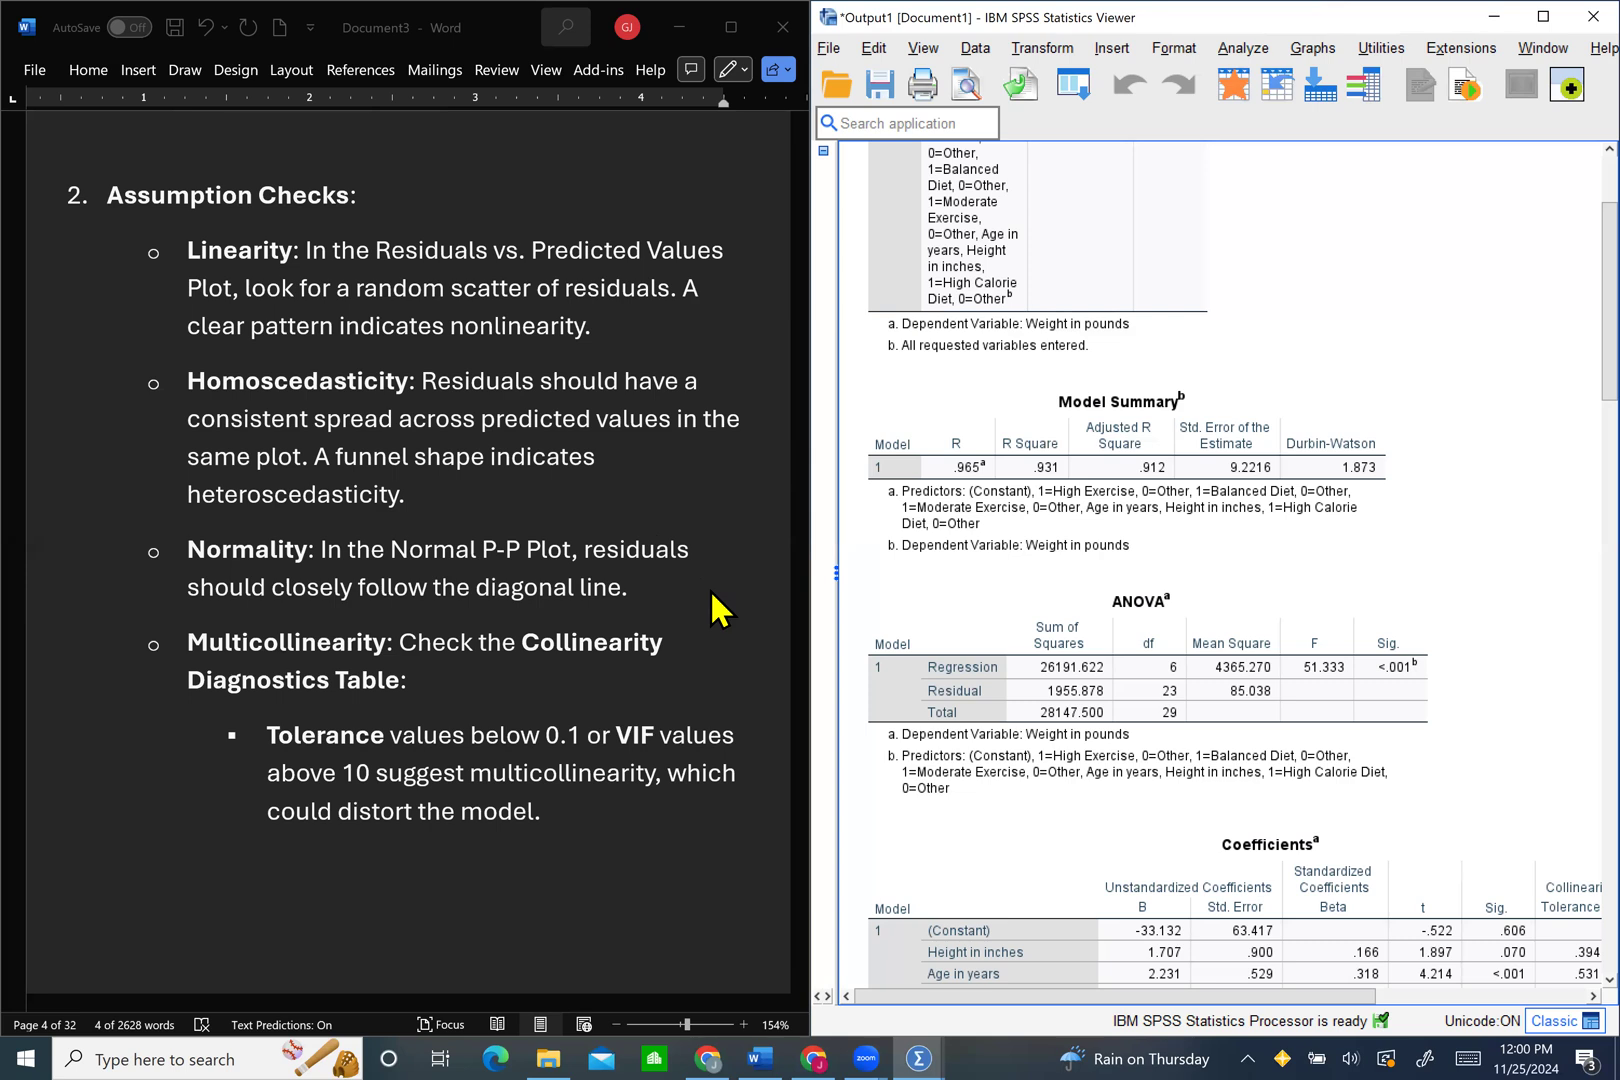
{"action": "scroll", "coordinate": [712, 592], "scroll_direction": "down", "scroll_amount": 1}
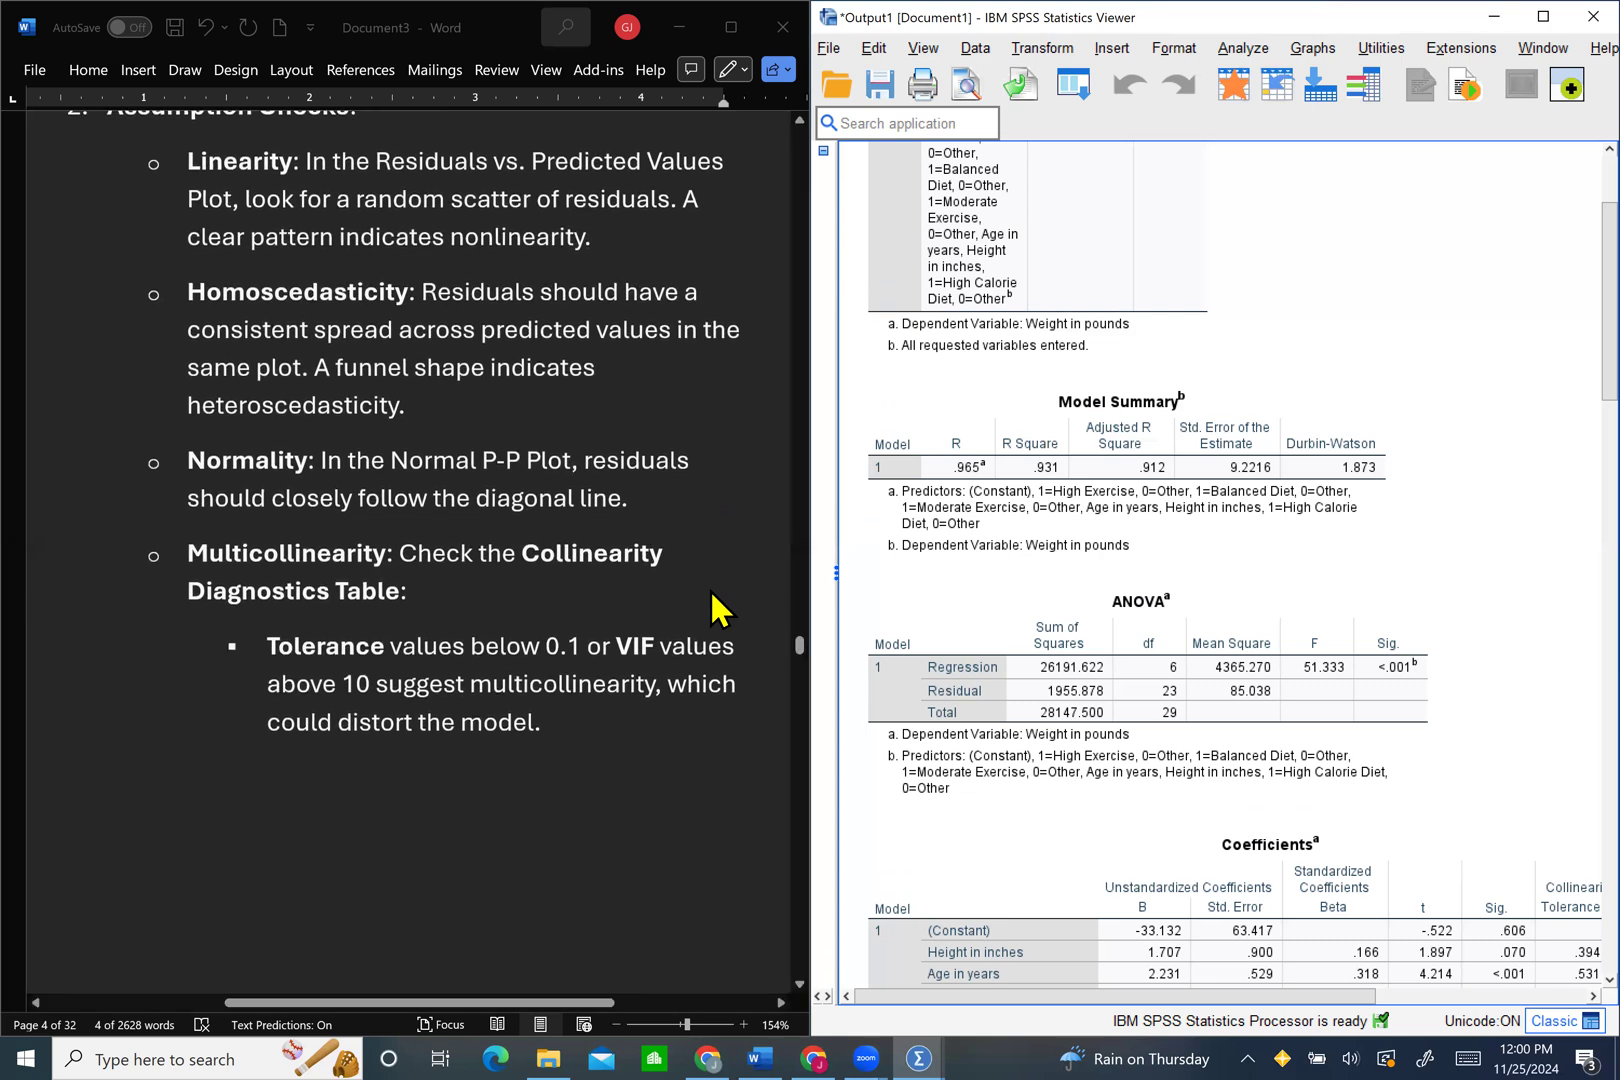
{"action": "scroll", "coordinate": [712, 606], "scroll_direction": "down", "scroll_amount": 1}
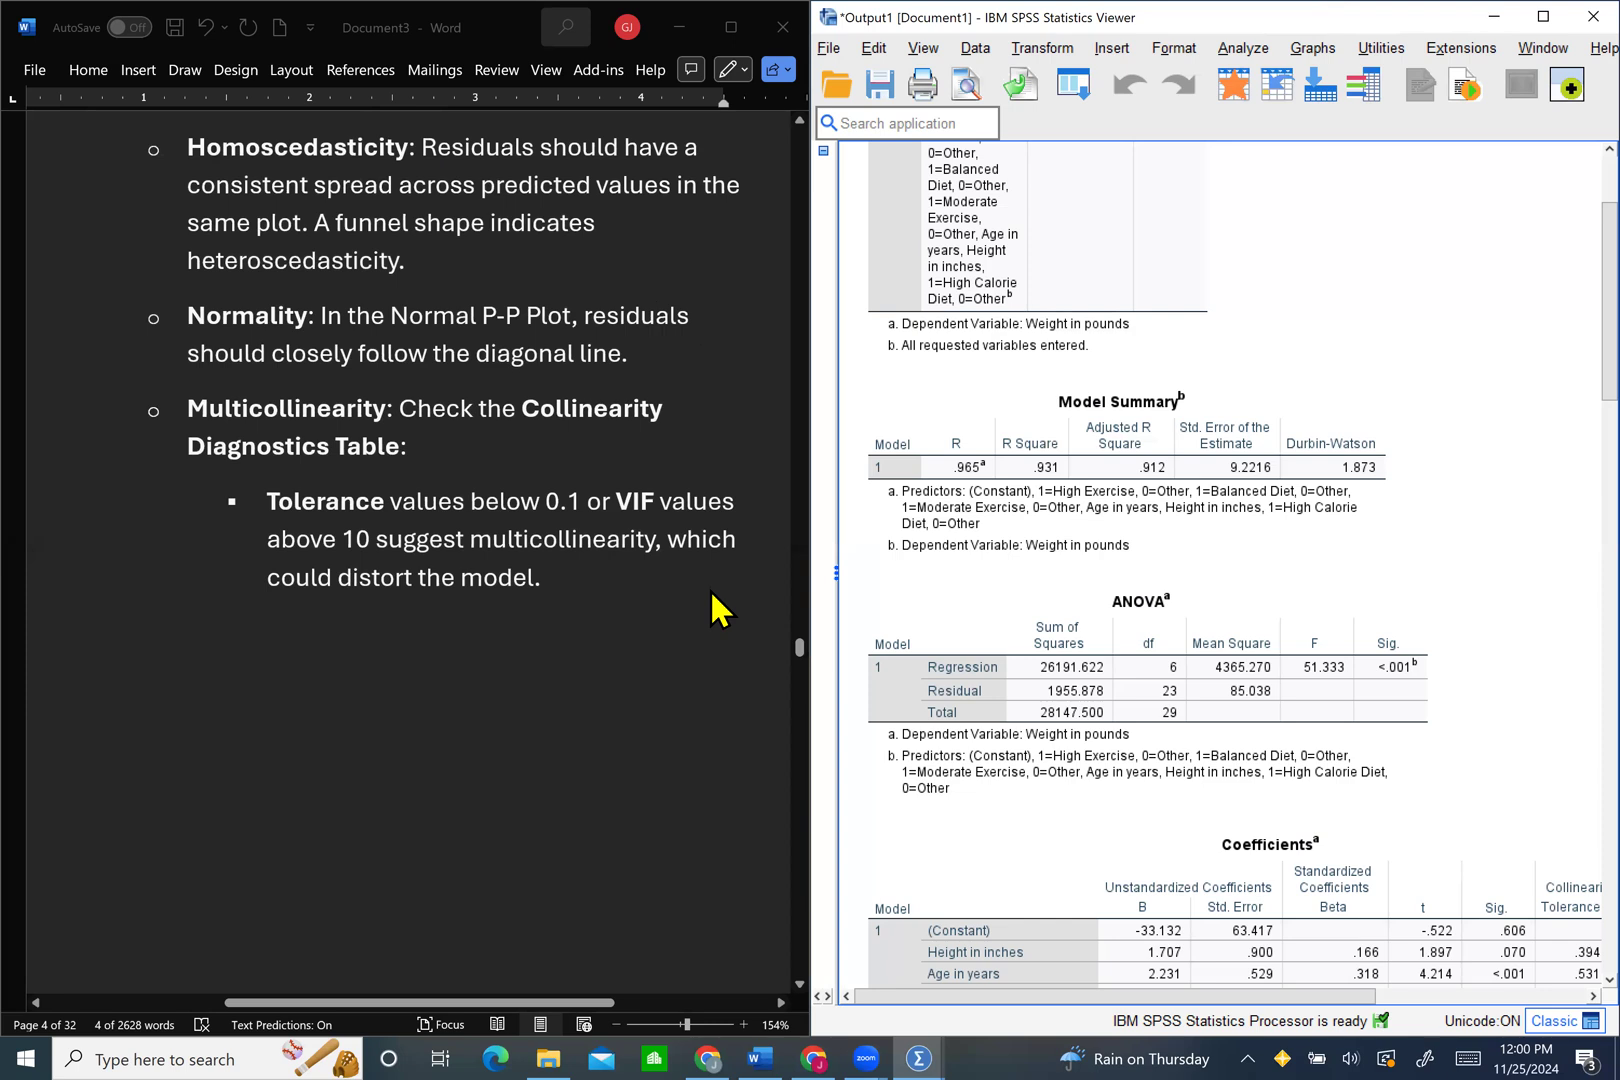
{"action": "scroll", "coordinate": [724, 579], "scroll_direction": "down", "scroll_amount": 1}
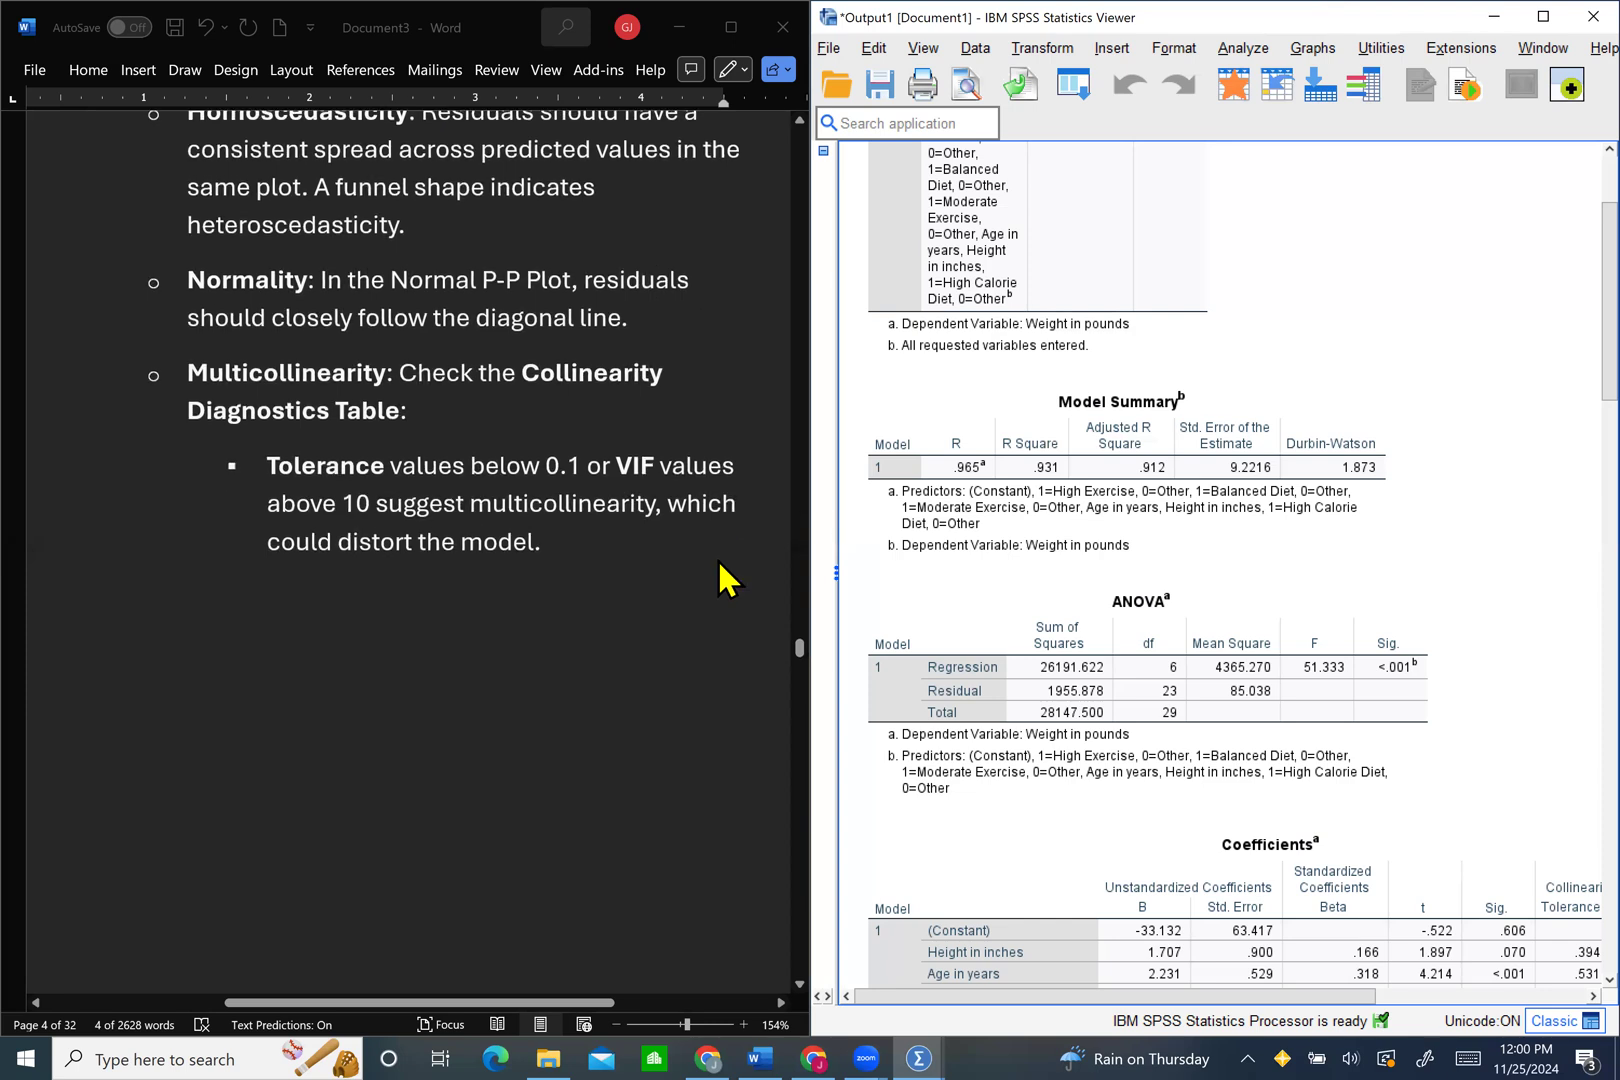
{"action": "scroll", "coordinate": [724, 579], "scroll_direction": "down", "scroll_amount": 1}
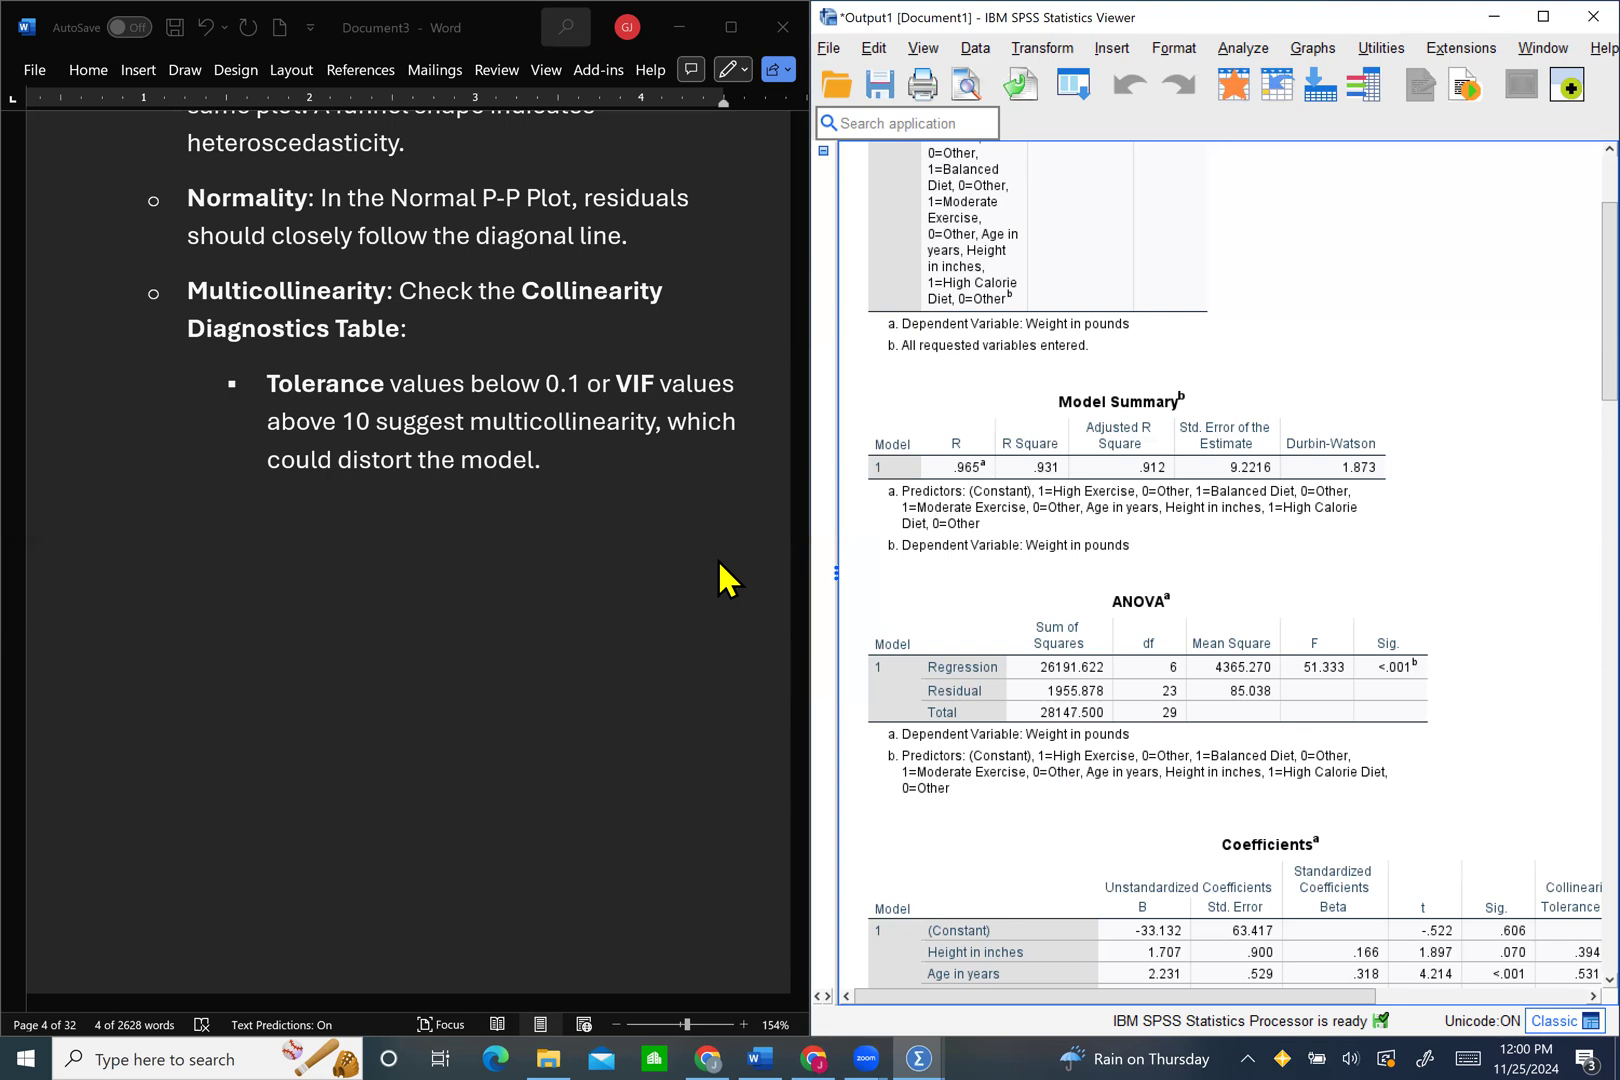
Step: Read the notes on judging individual predictors by B values and significance in the Coefficients table
{"action": "scroll", "coordinate": [727, 580], "scroll_direction": "down", "scroll_amount": 5}
{"action": "scroll", "coordinate": [727, 580], "scroll_direction": "down", "scroll_amount": 2}
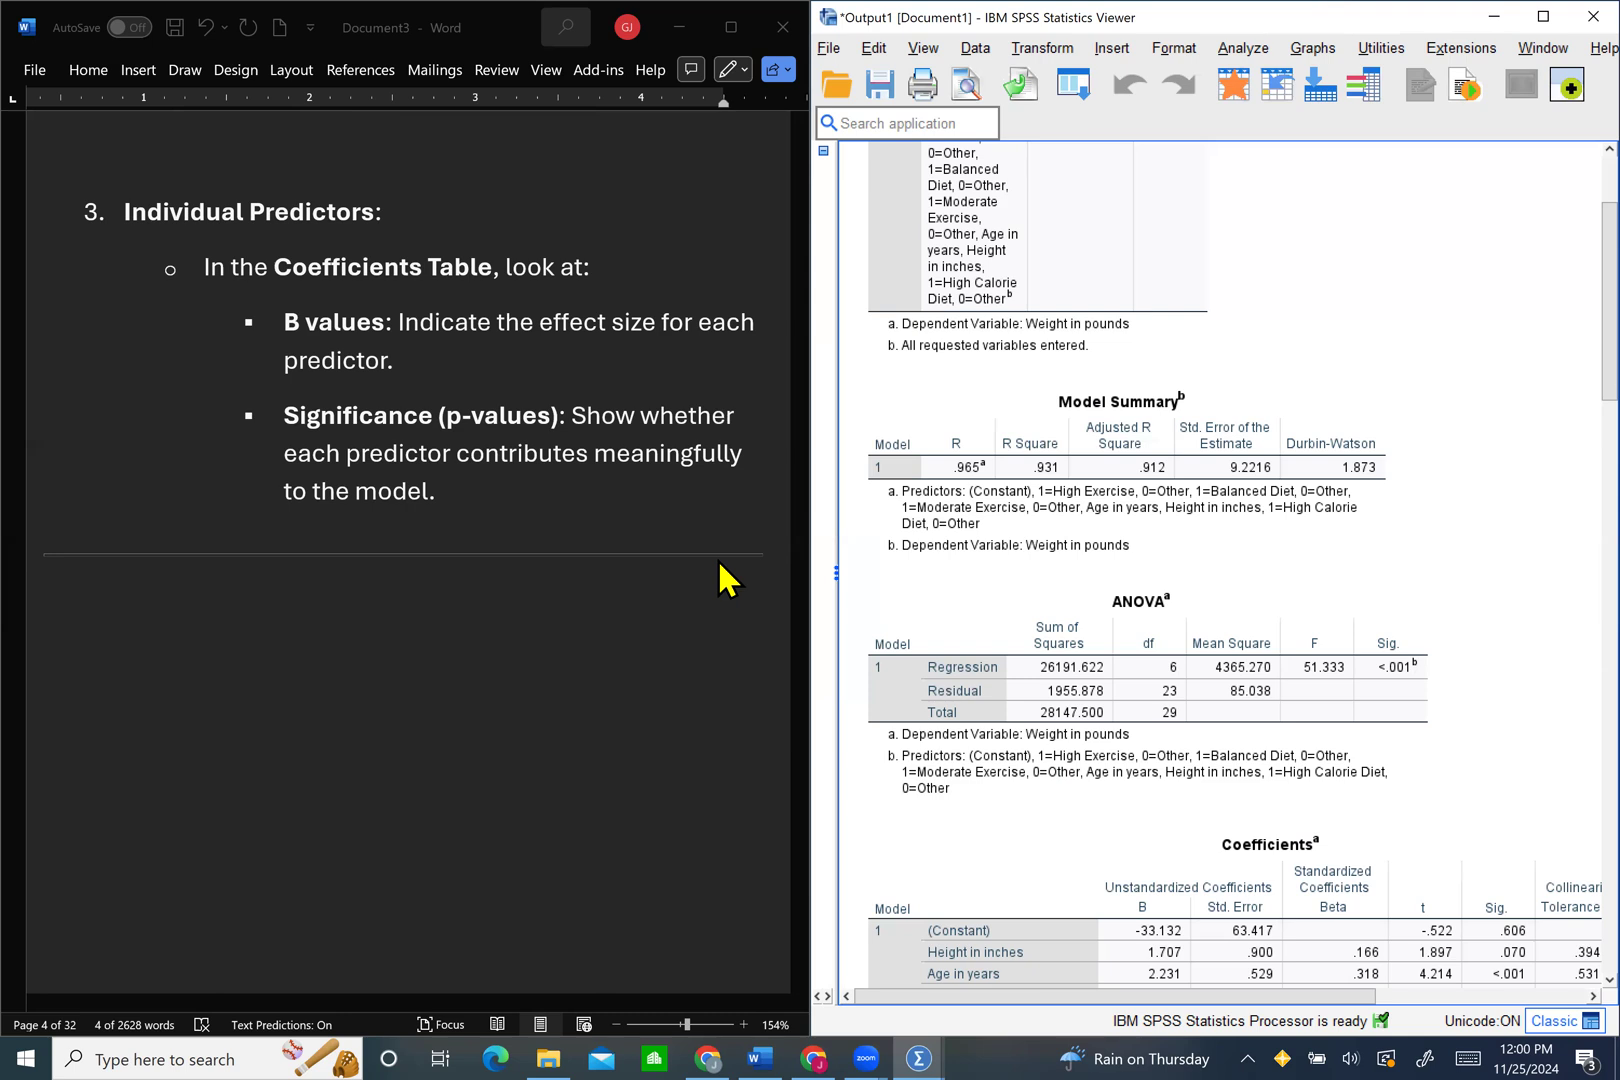
{"action": "scroll", "coordinate": [727, 578], "scroll_direction": "down", "scroll_amount": 1}
{"action": "scroll", "coordinate": [727, 578], "scroll_direction": "up", "scroll_amount": 1}
{"action": "scroll", "coordinate": [727, 578], "scroll_direction": "up", "scroll_amount": 1}
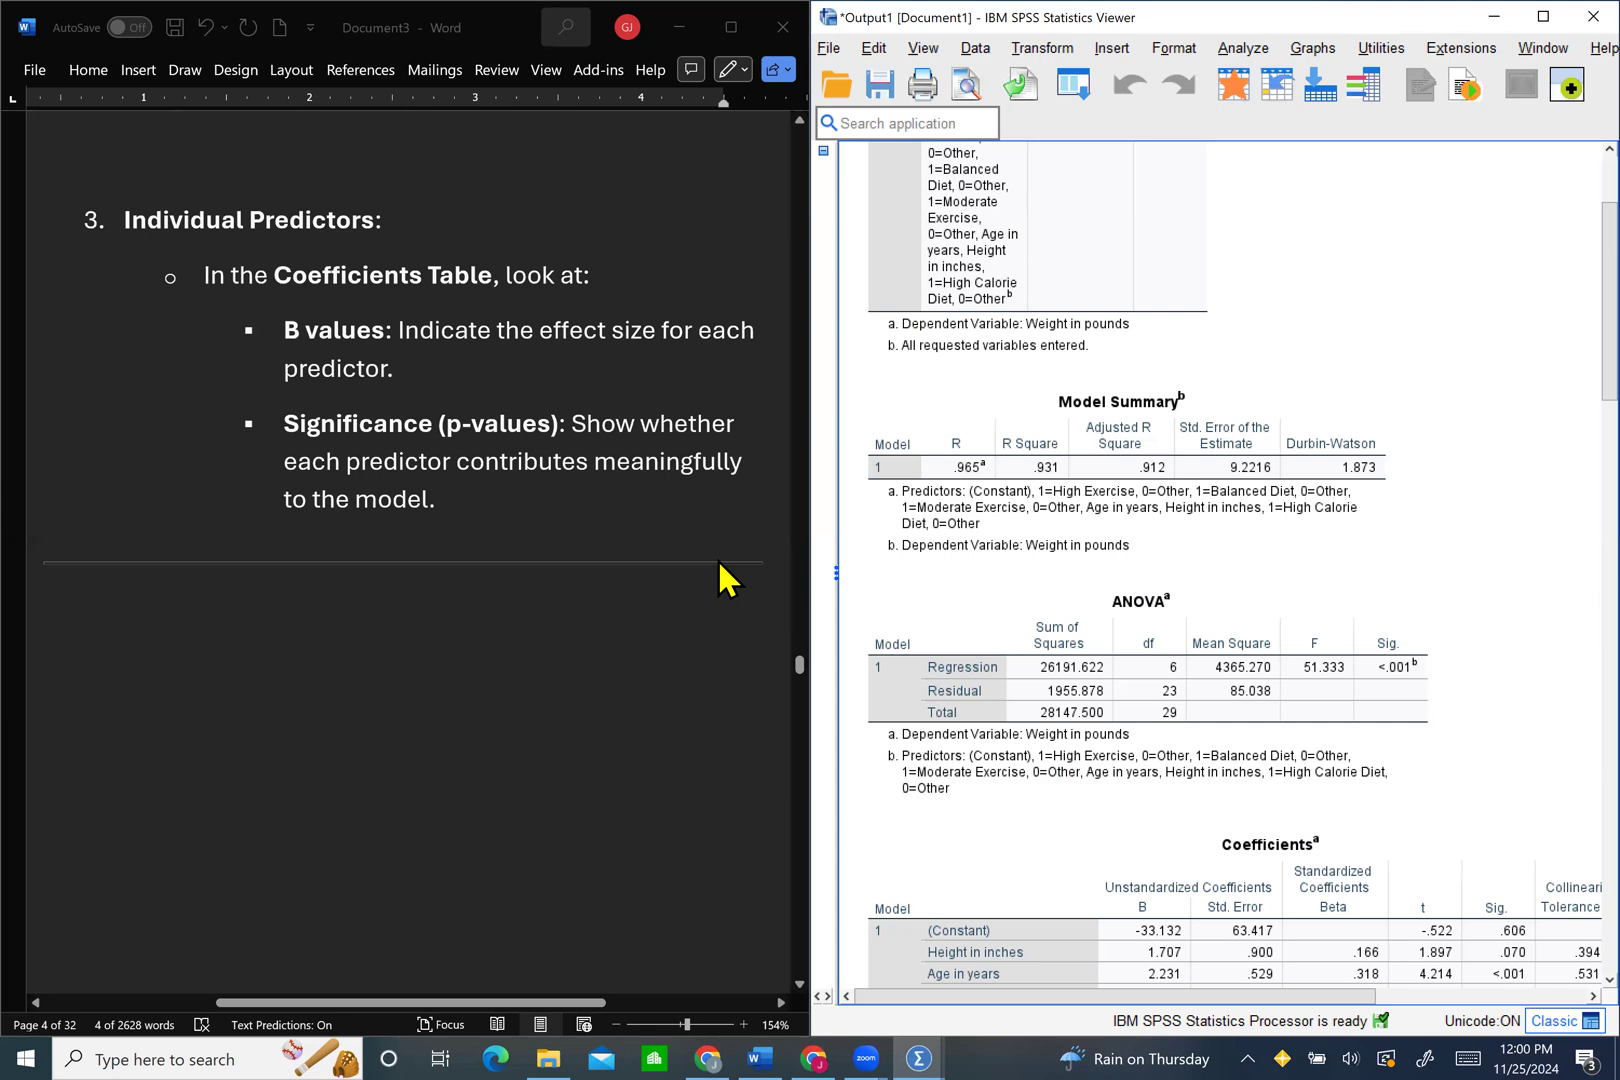
{"action": "scroll", "coordinate": [727, 578], "scroll_direction": "right", "scroll_amount": 1}
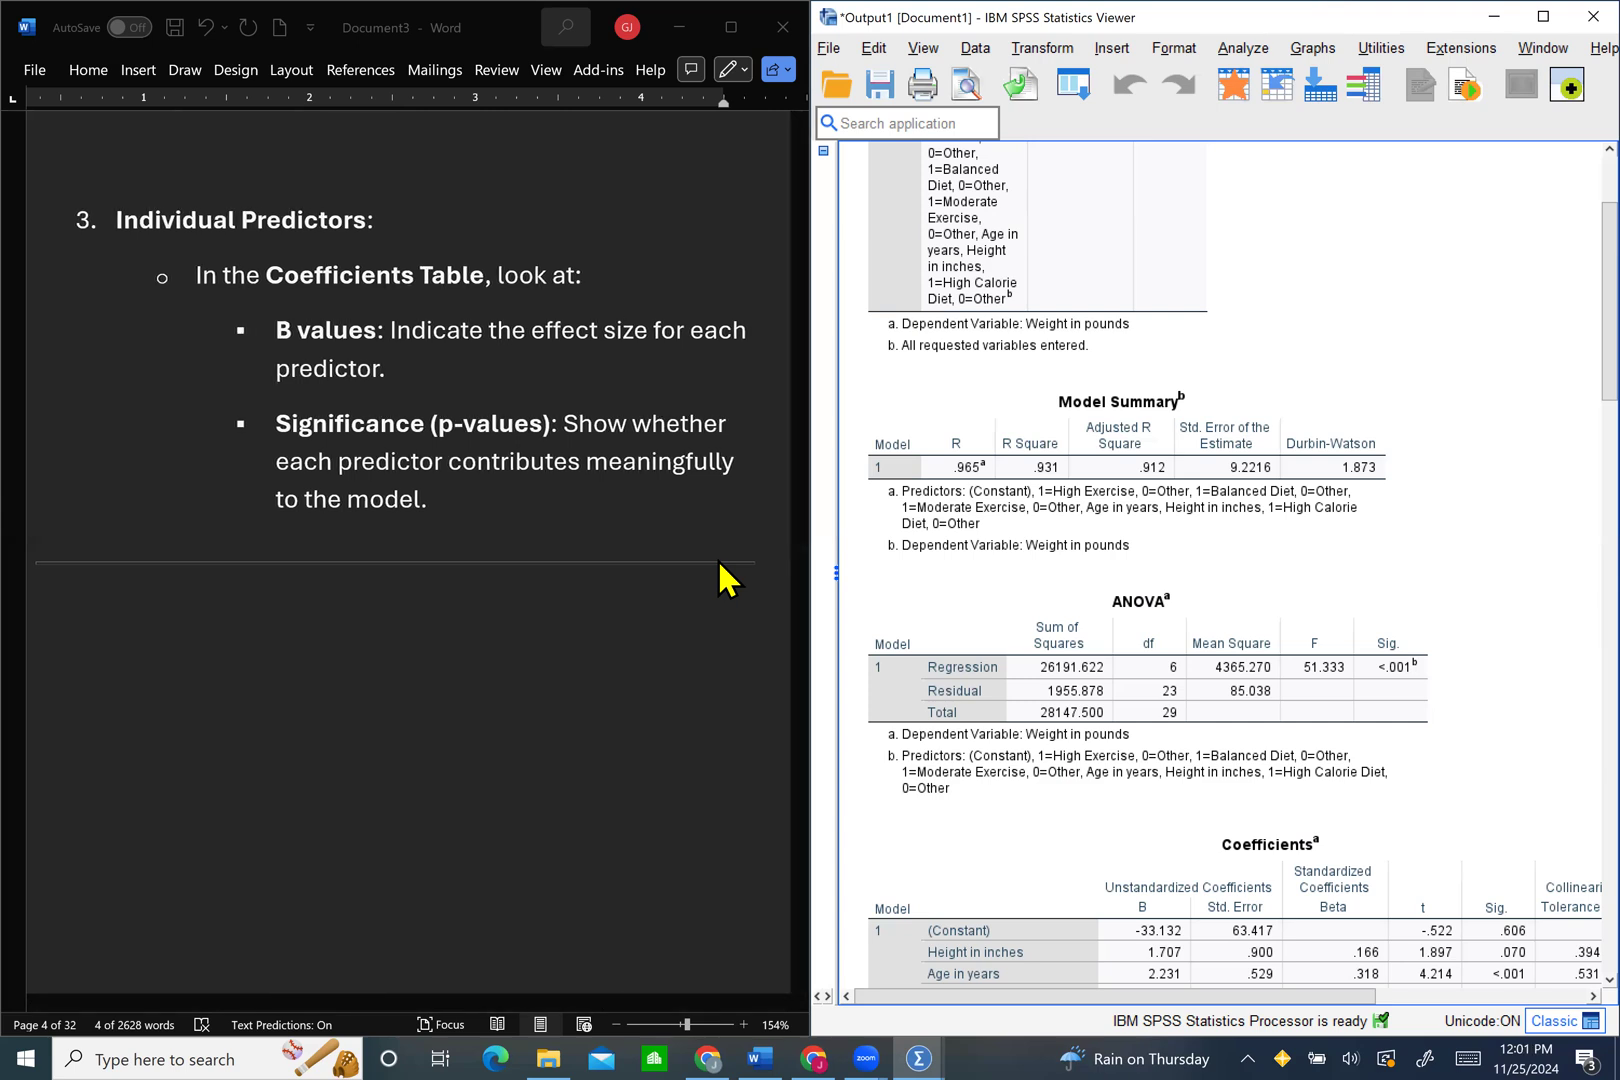
{"action": "scroll", "coordinate": [727, 578], "scroll_direction": "down", "scroll_amount": 1}
{"action": "scroll", "coordinate": [727, 578], "scroll_direction": "up", "scroll_amount": 2}
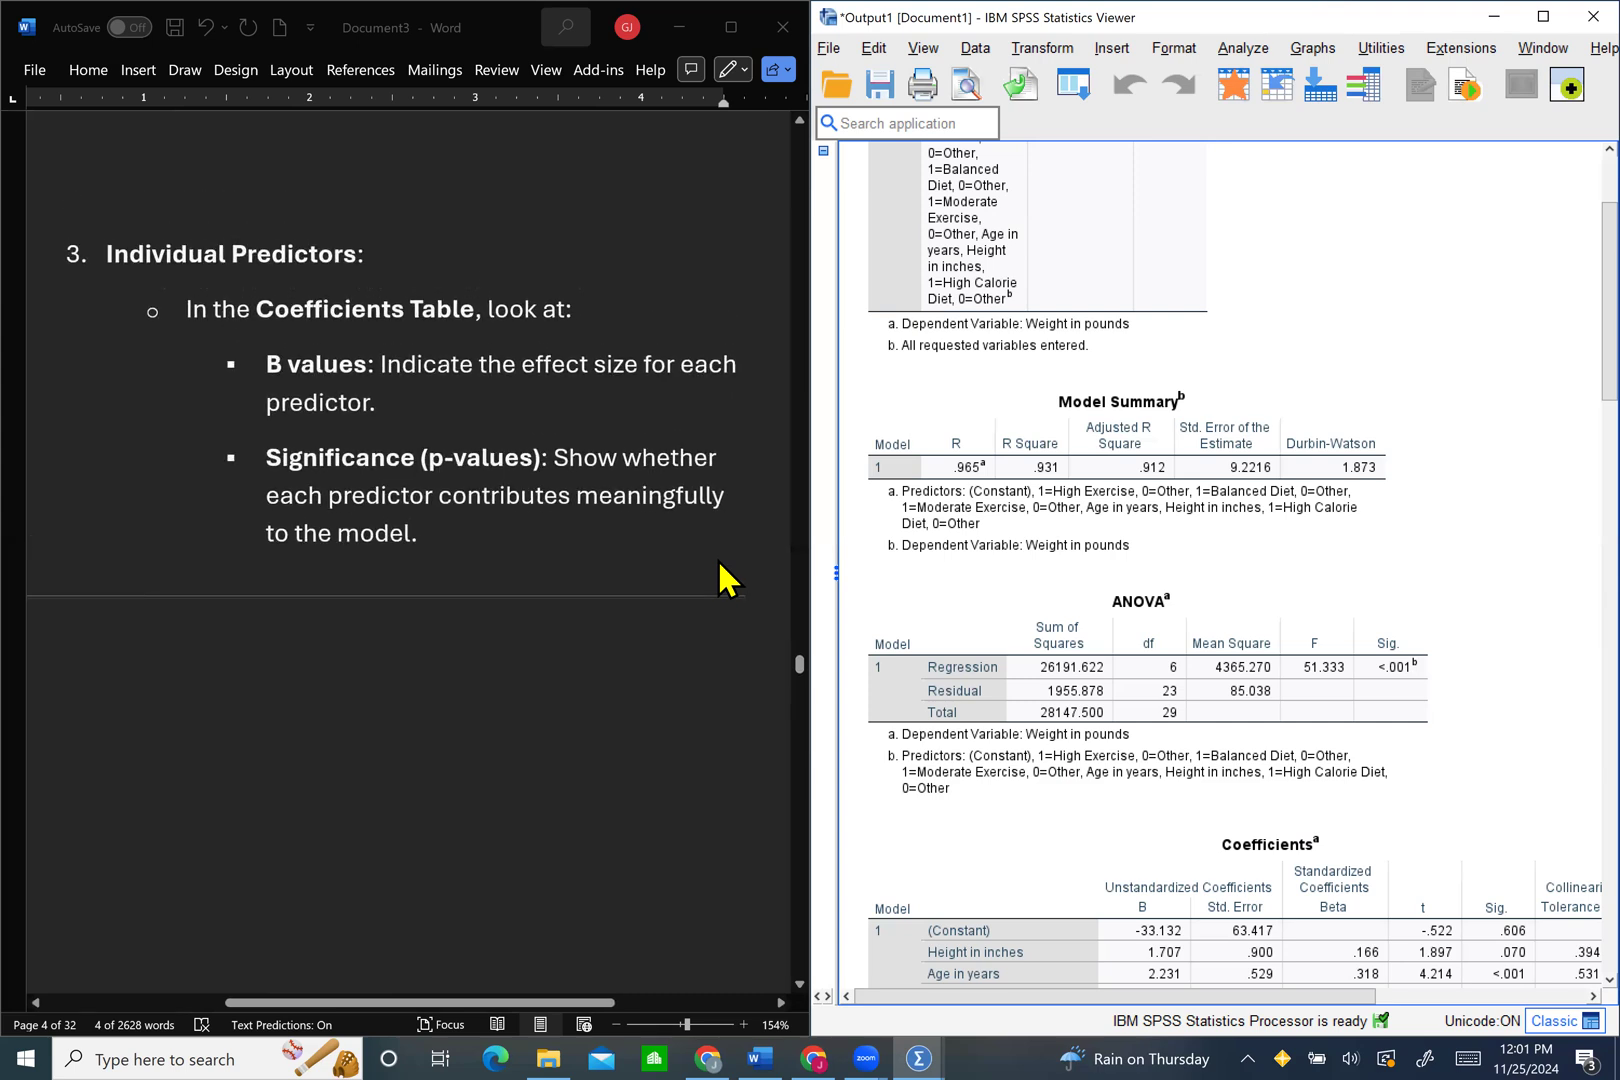
{"action": "scroll", "coordinate": [727, 578], "scroll_direction": "down", "scroll_amount": 2}
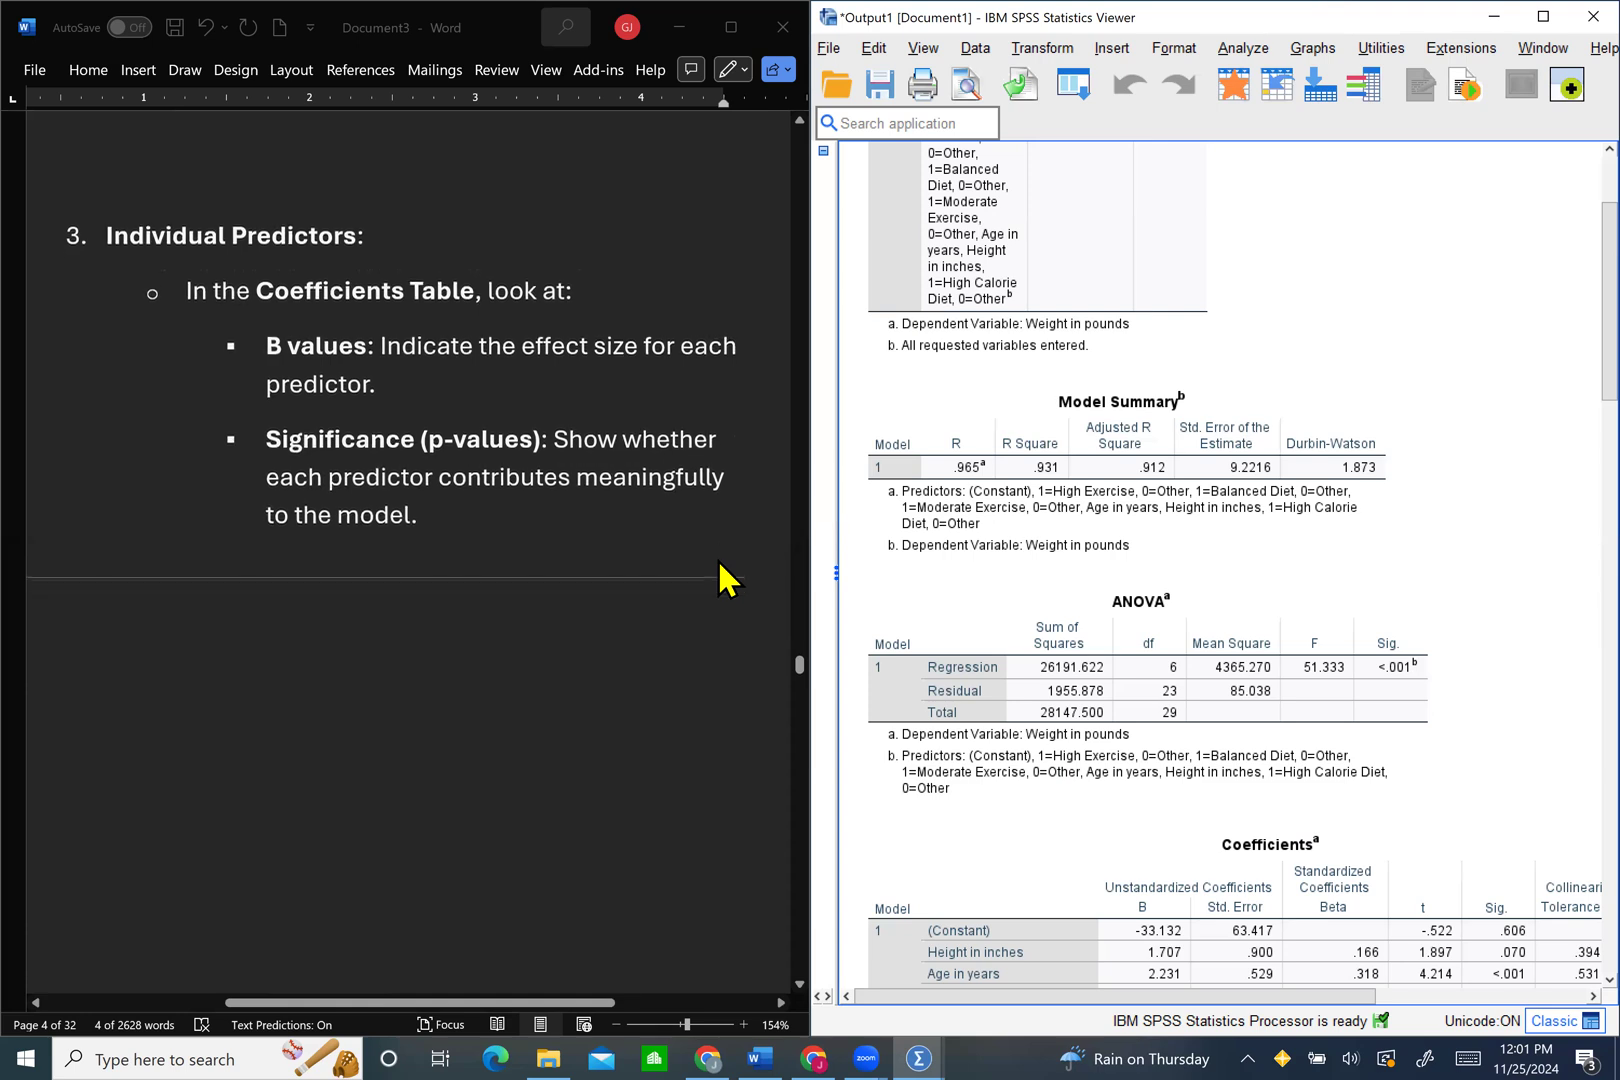
{"action": "scroll", "coordinate": [727, 578], "scroll_direction": "down", "scroll_amount": 4}
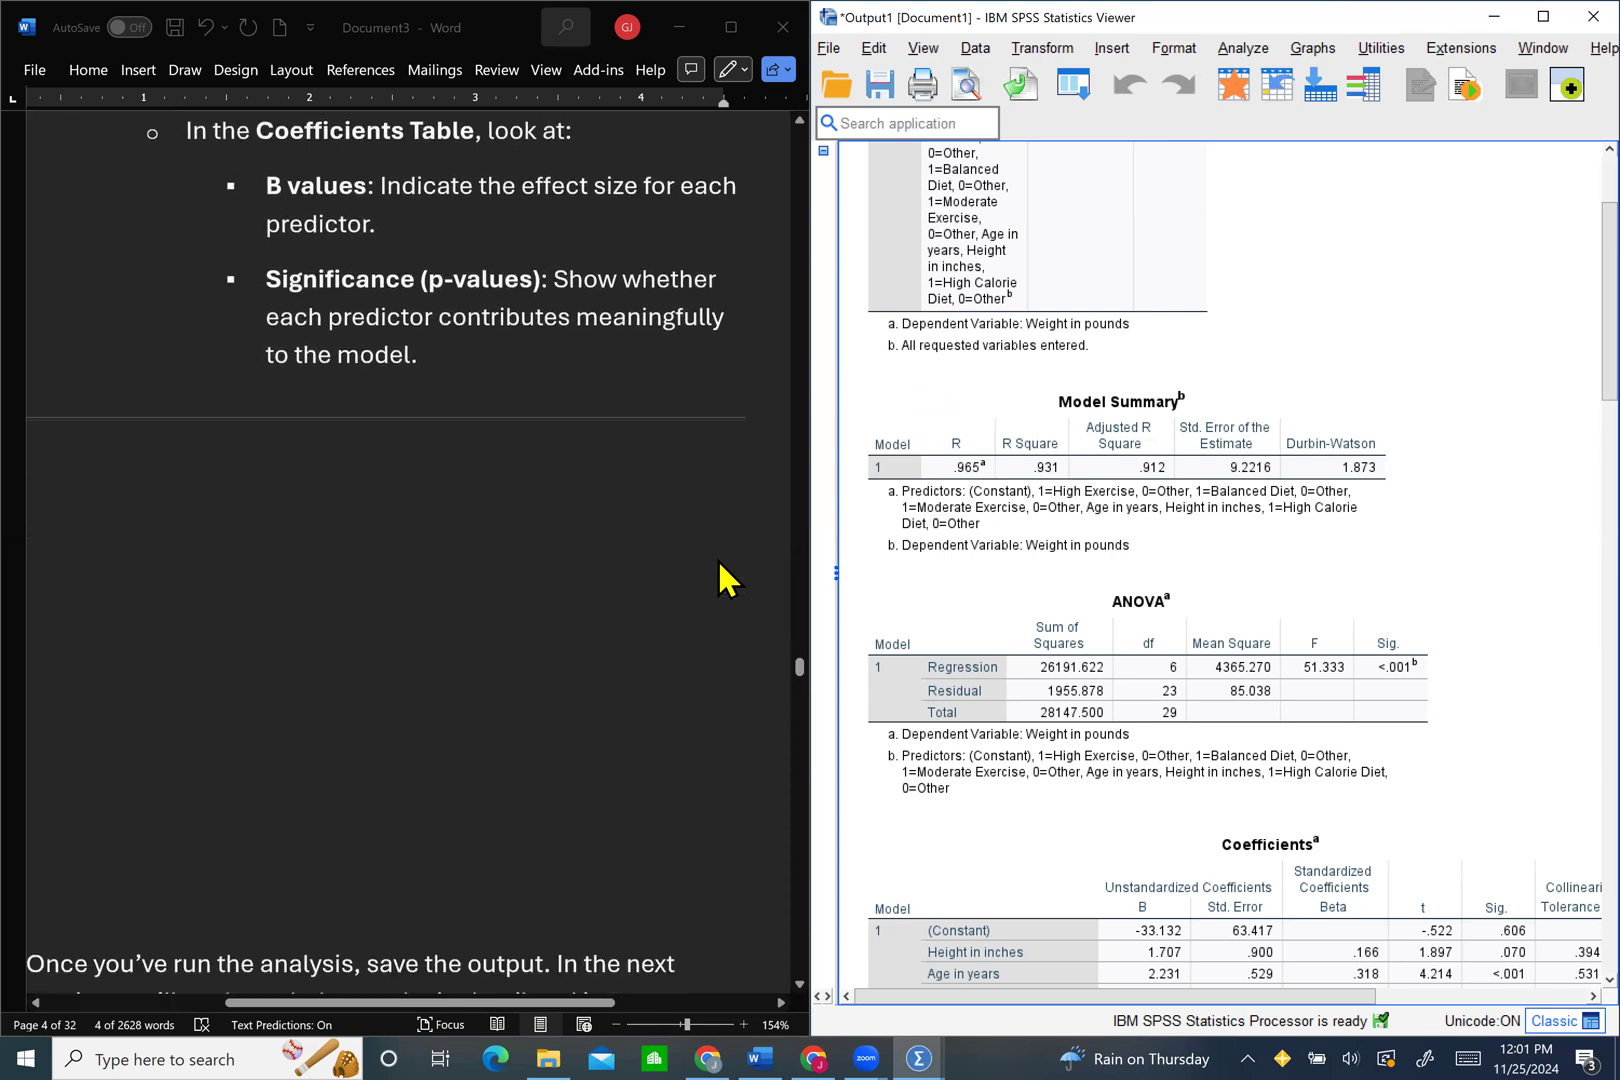
Step: Read the results section's introduction and compare its R, R Square and Adjusted R Square explanations with the Model Summary table
{"action": "scroll", "coordinate": [727, 578], "scroll_direction": "down", "scroll_amount": 3}
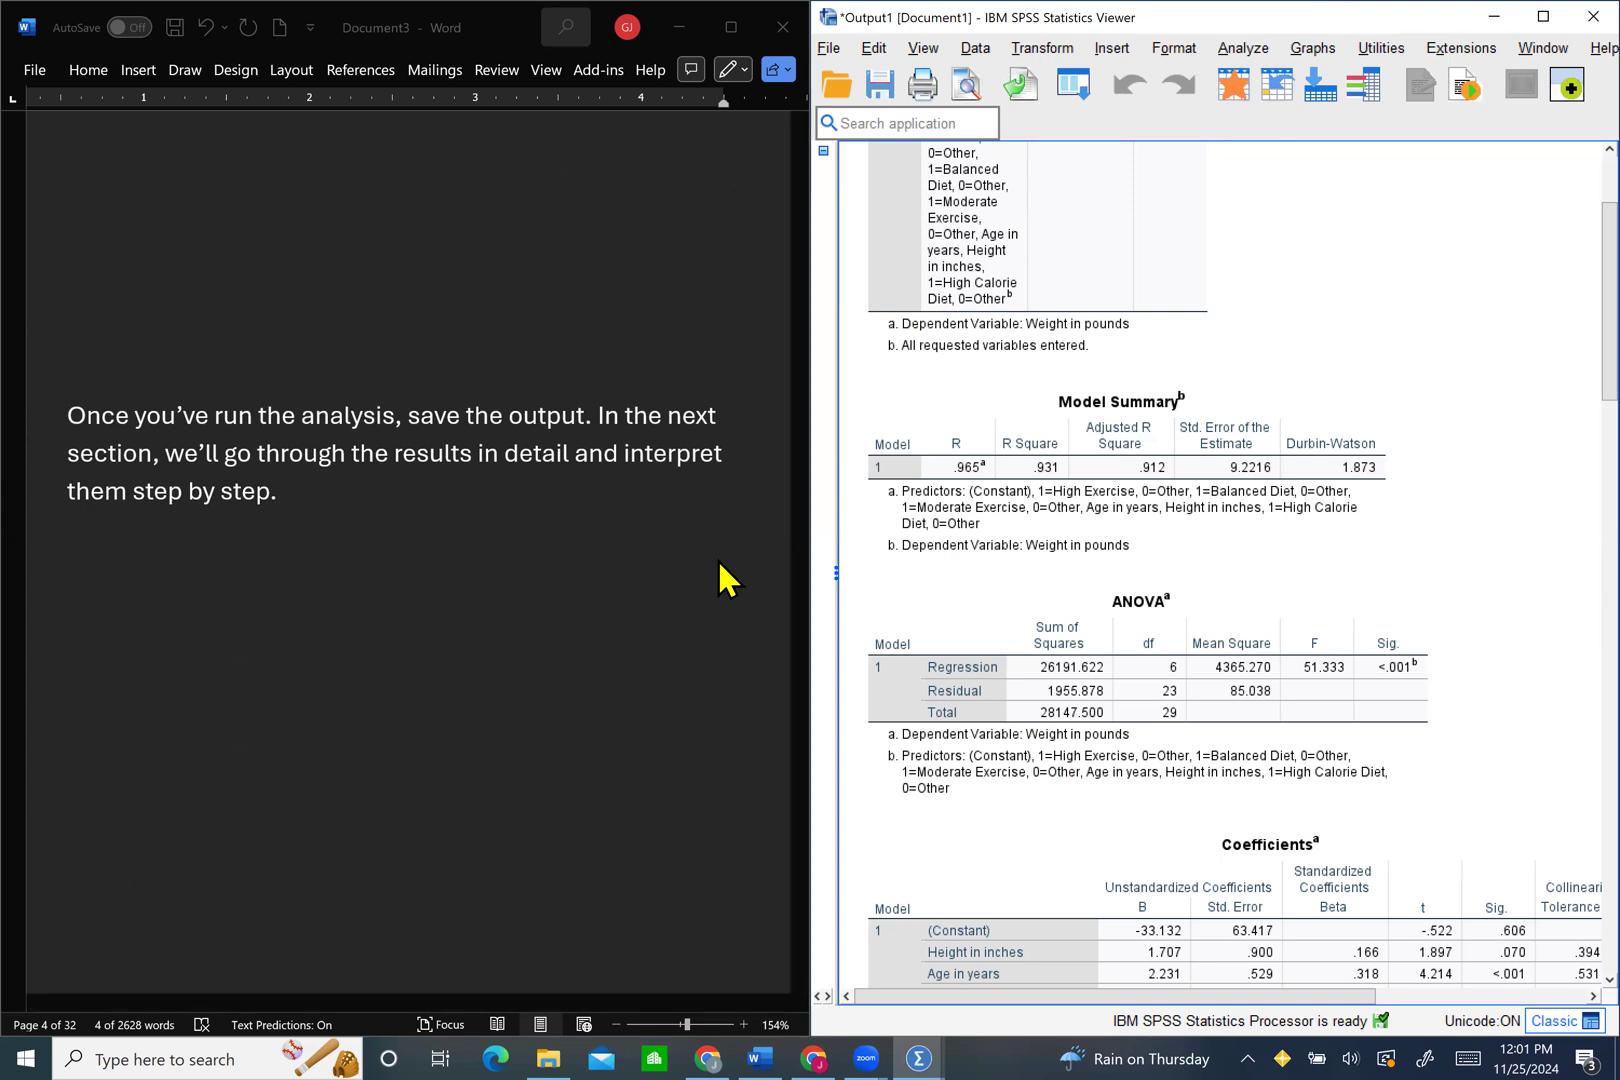
{"action": "scroll", "coordinate": [727, 578], "scroll_direction": "down", "scroll_amount": 5}
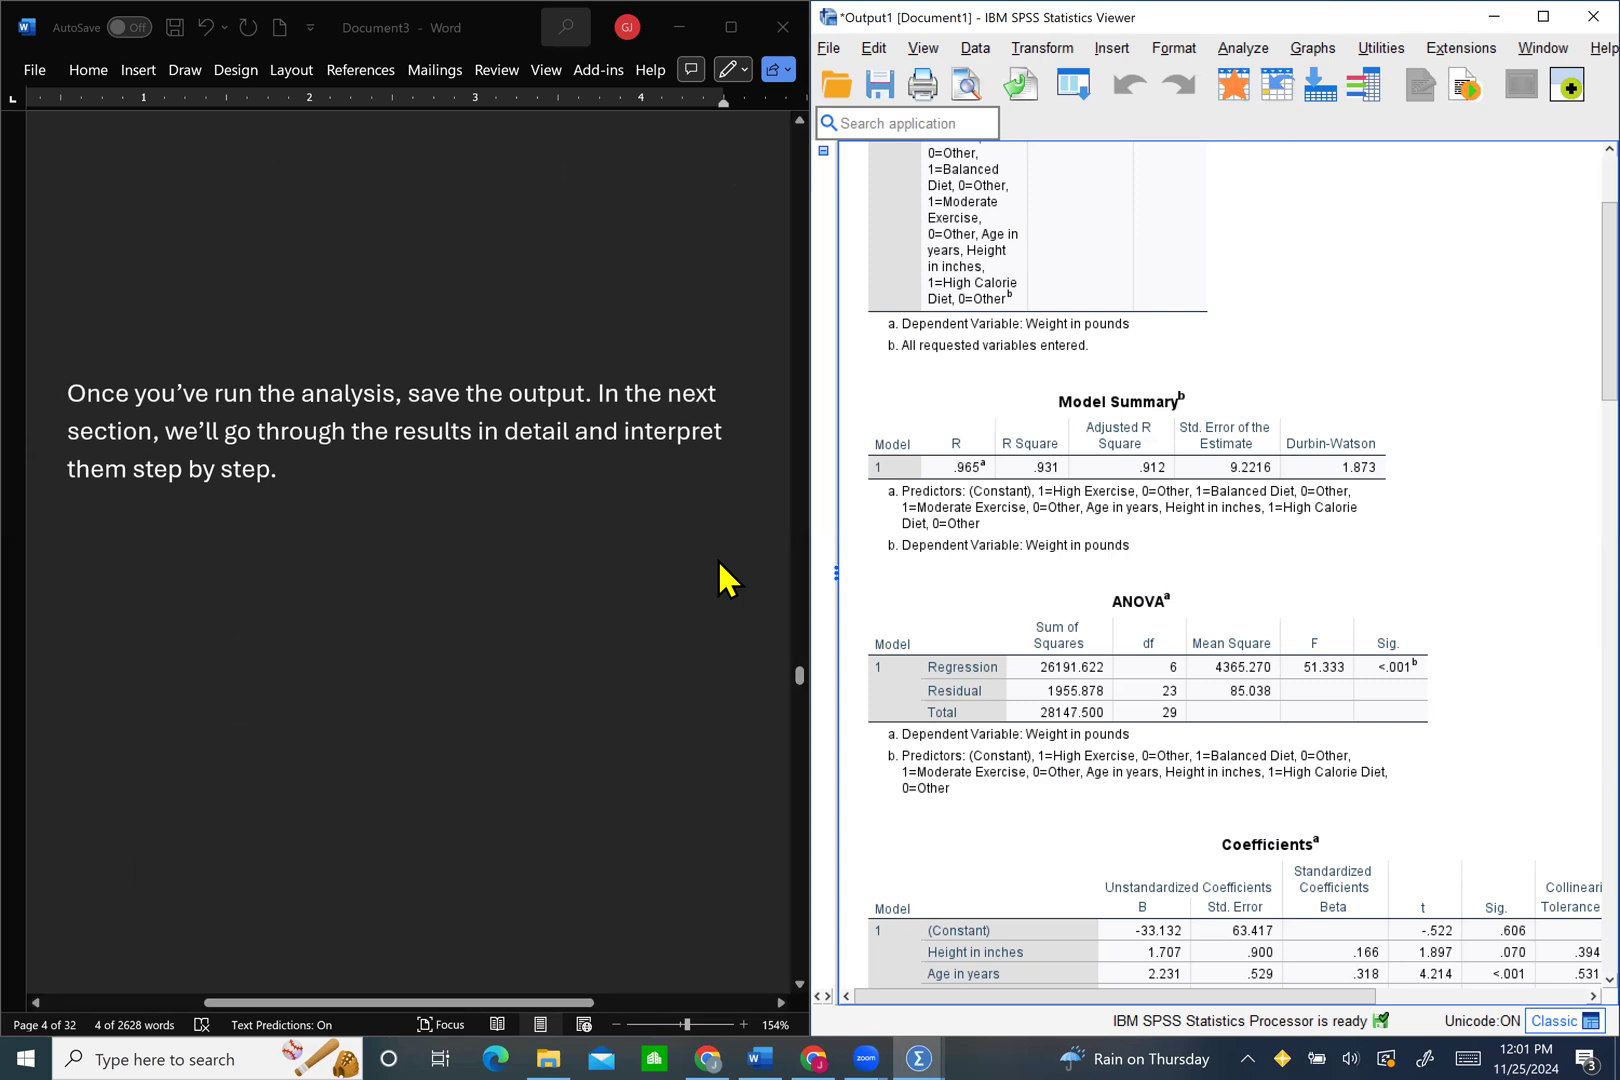
{"action": "scroll", "coordinate": [727, 578], "scroll_direction": "down", "scroll_amount": 6}
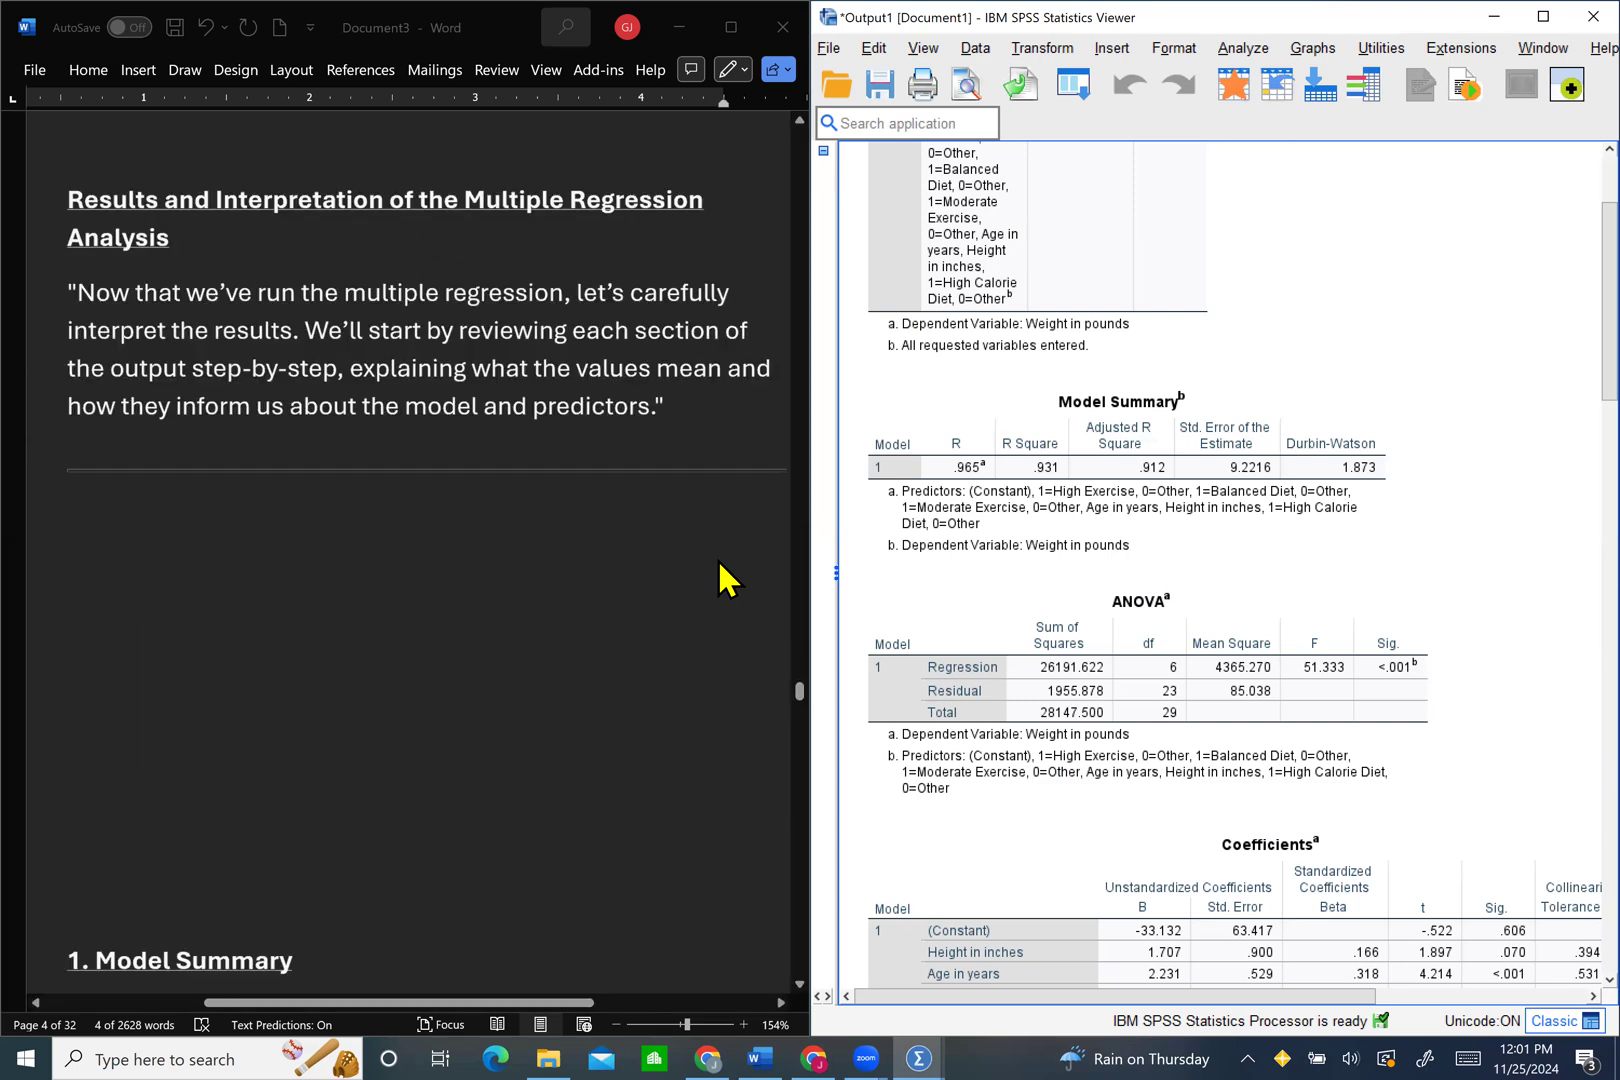
{"action": "scroll", "coordinate": [727, 578], "scroll_direction": "up", "scroll_amount": 2}
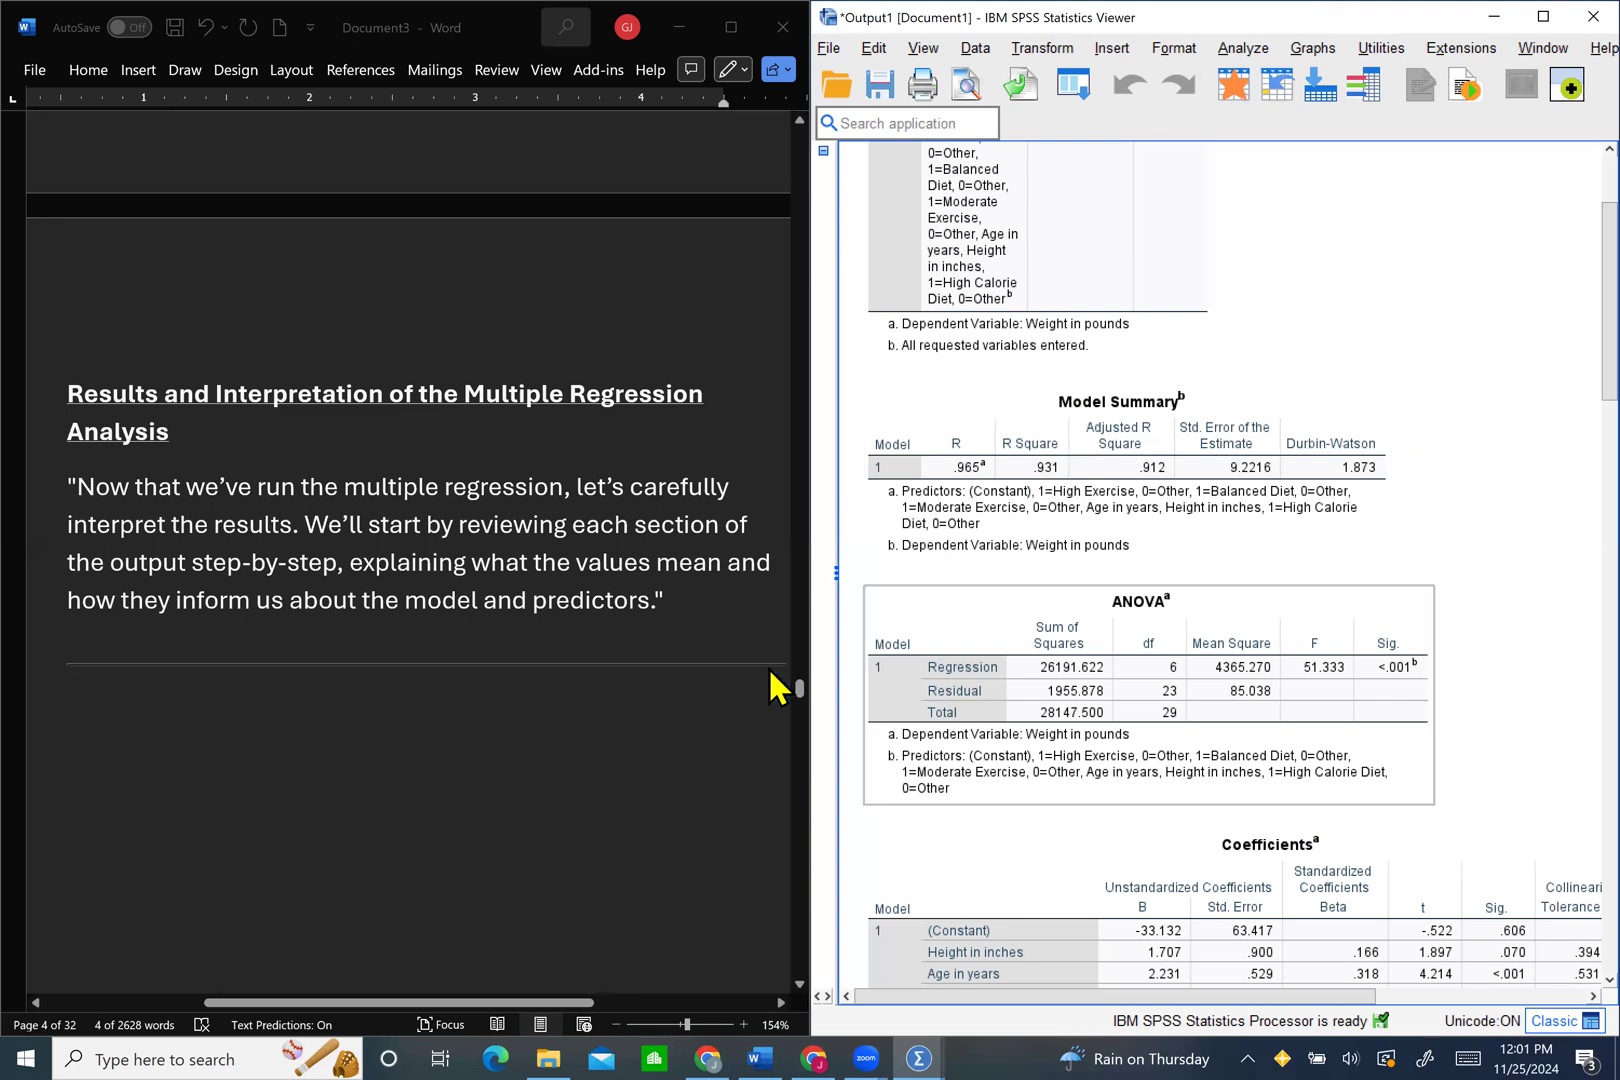
{"action": "scroll", "coordinate": [680, 748], "scroll_direction": "down", "scroll_amount": 1}
{"action": "scroll", "coordinate": [677, 746], "scroll_direction": "down", "scroll_amount": 5}
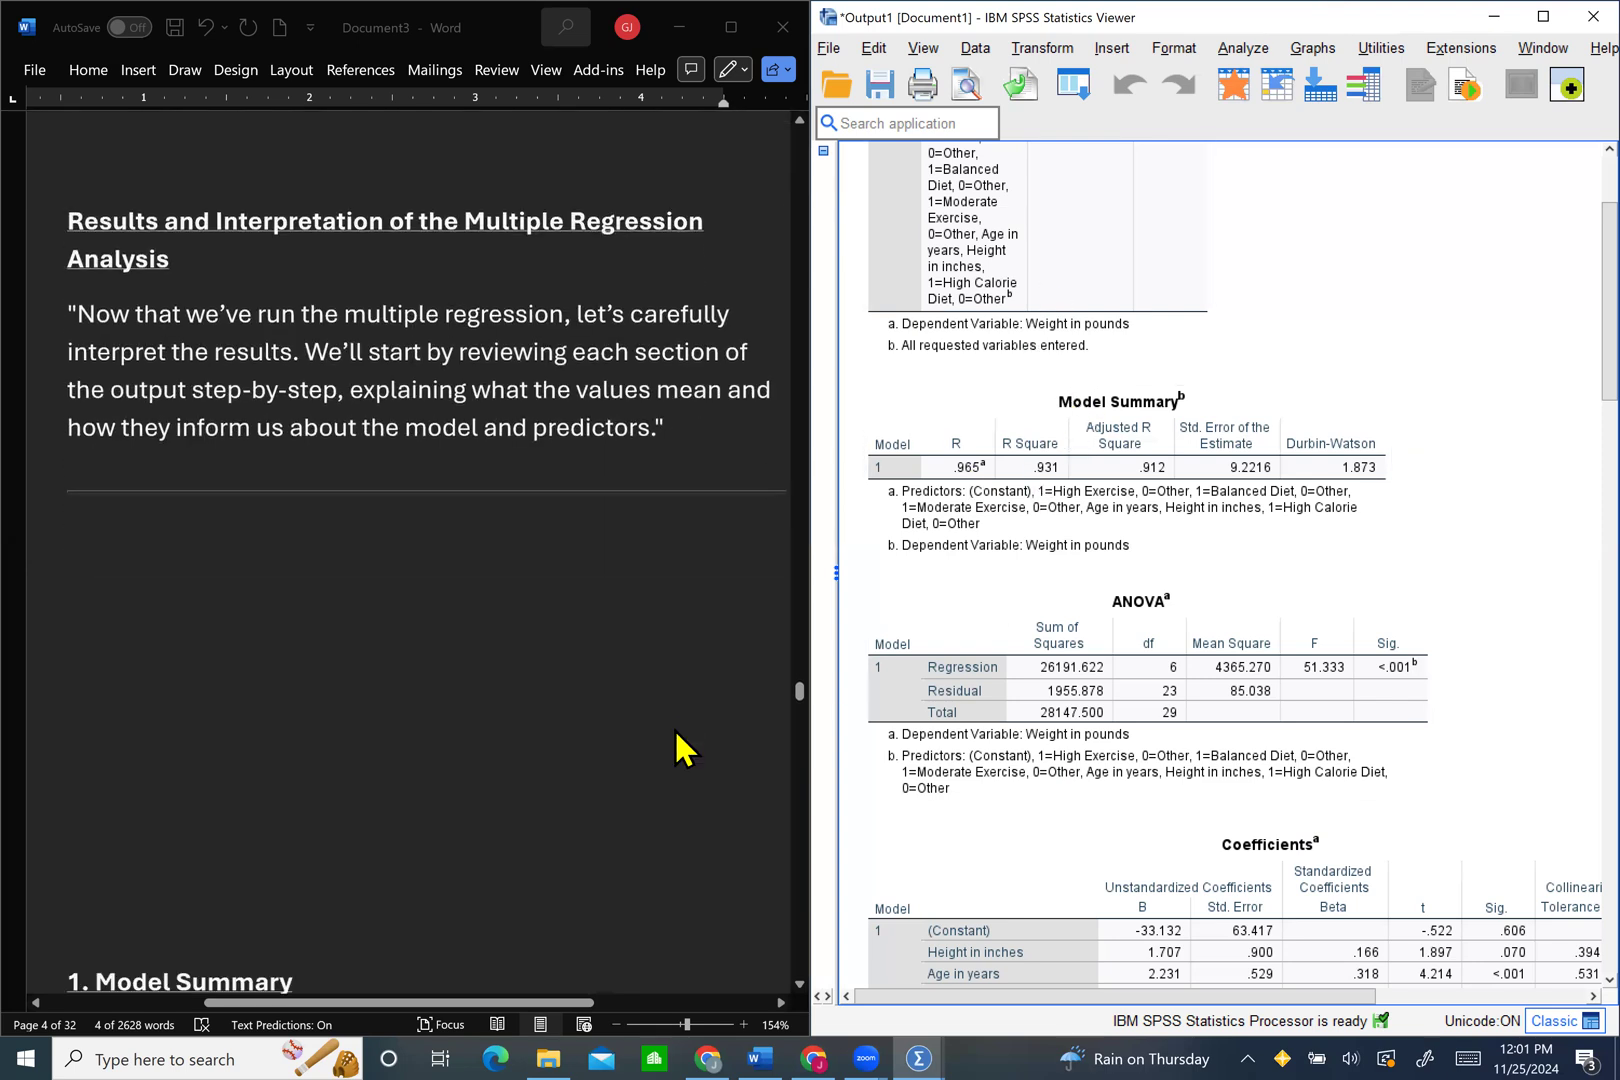
{"action": "scroll", "coordinate": [677, 748], "scroll_direction": "down", "scroll_amount": 4}
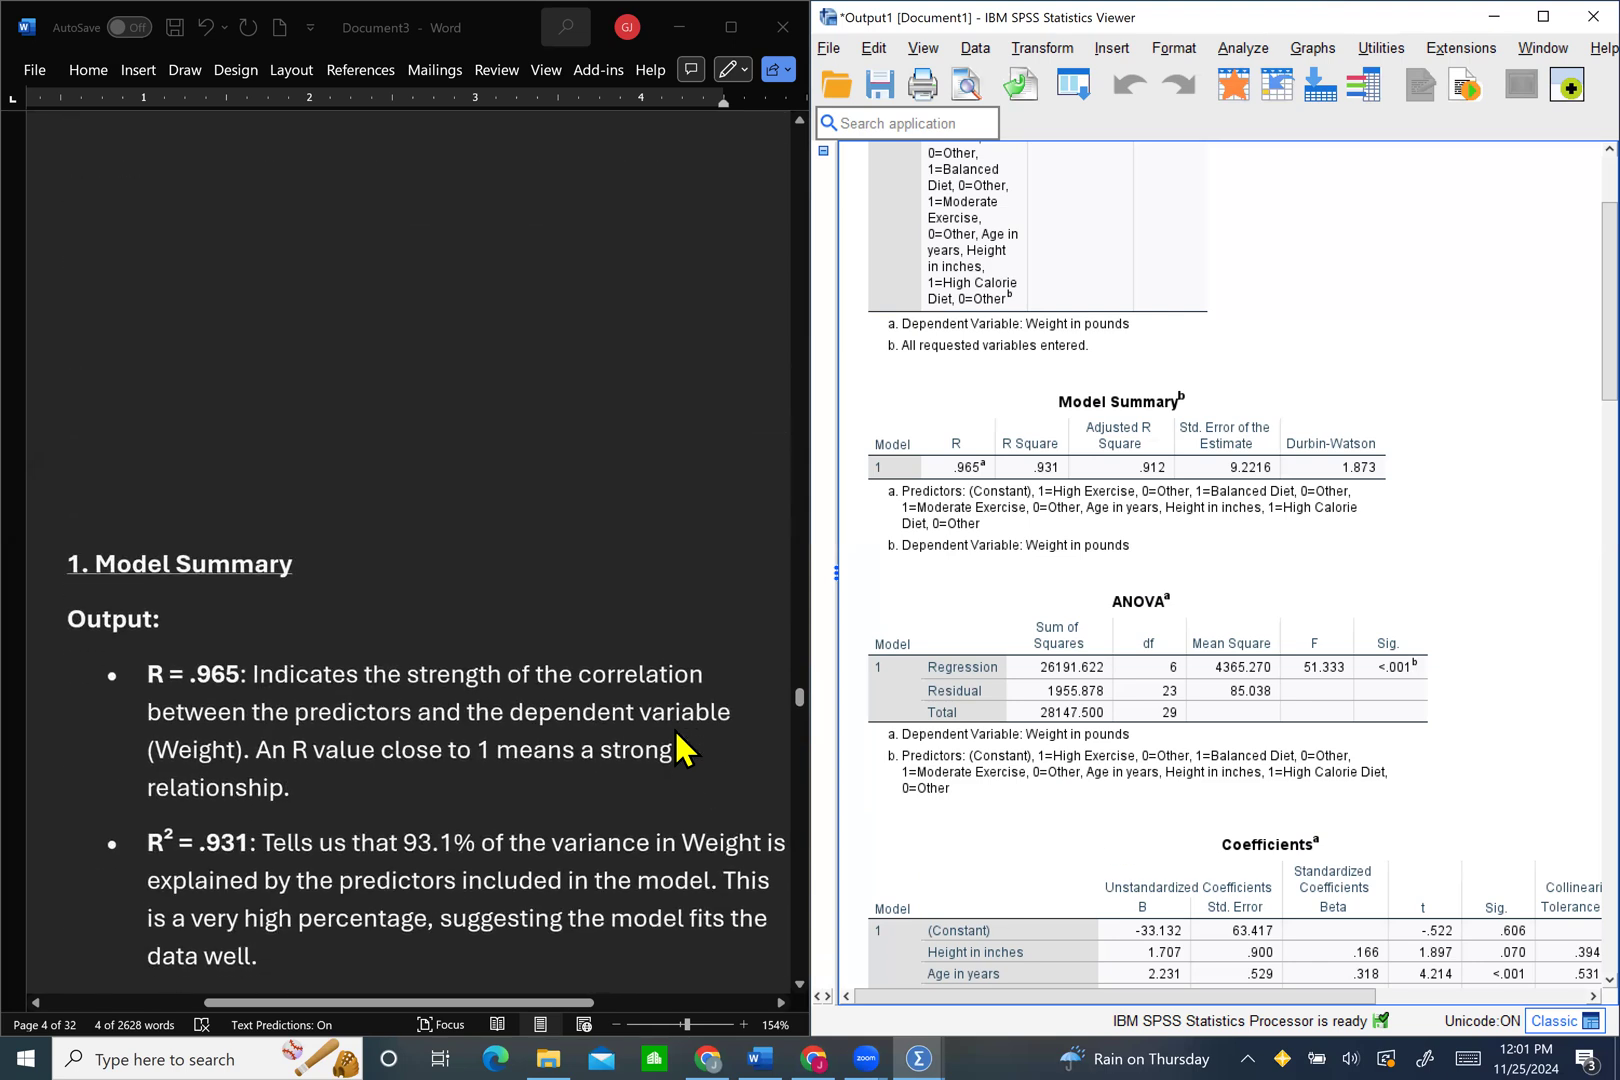
{"action": "left_click", "coordinate": [1040, 510]}
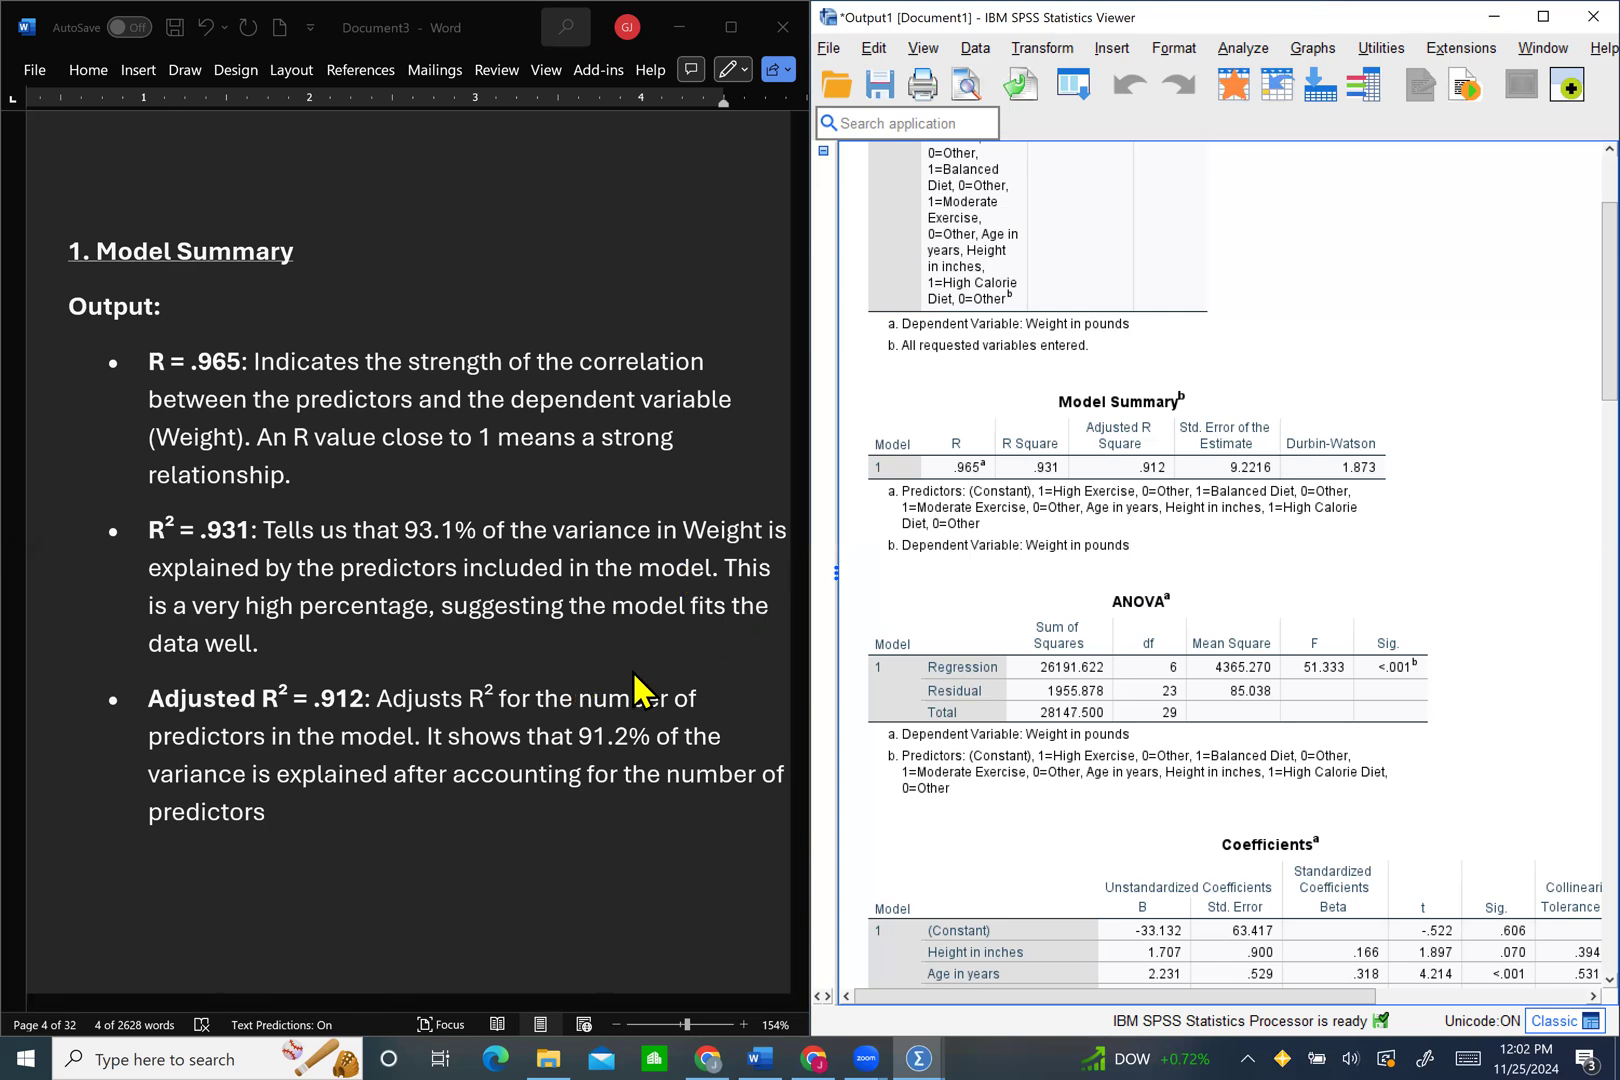
{"action": "scroll", "coordinate": [635, 690], "scroll_direction": "down", "scroll_amount": 1}
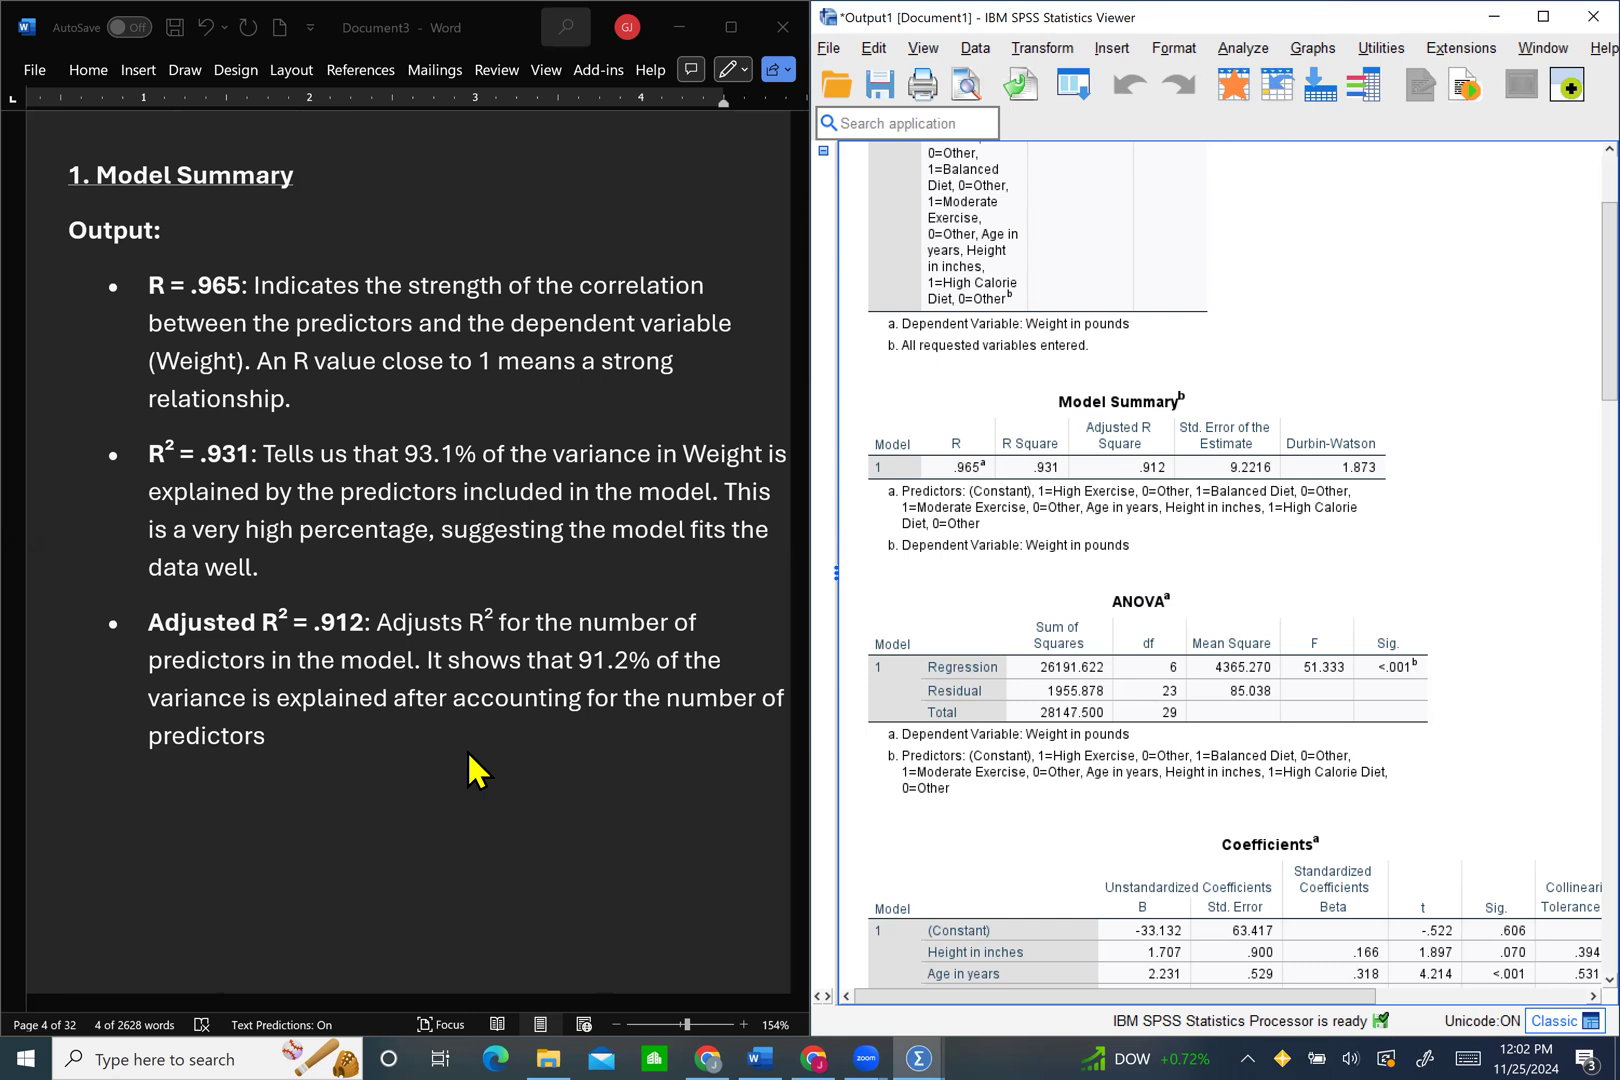
Step: Review the Durbin-Watson statistic in the Model Summary table against the notes' explanation and overall interpretation of the model
{"action": "scroll", "coordinate": [477, 770], "scroll_direction": "down", "scroll_amount": 4}
{"action": "scroll", "coordinate": [477, 770], "scroll_direction": "down", "scroll_amount": 5}
{"action": "left_click", "coordinate": [1305, 445]}
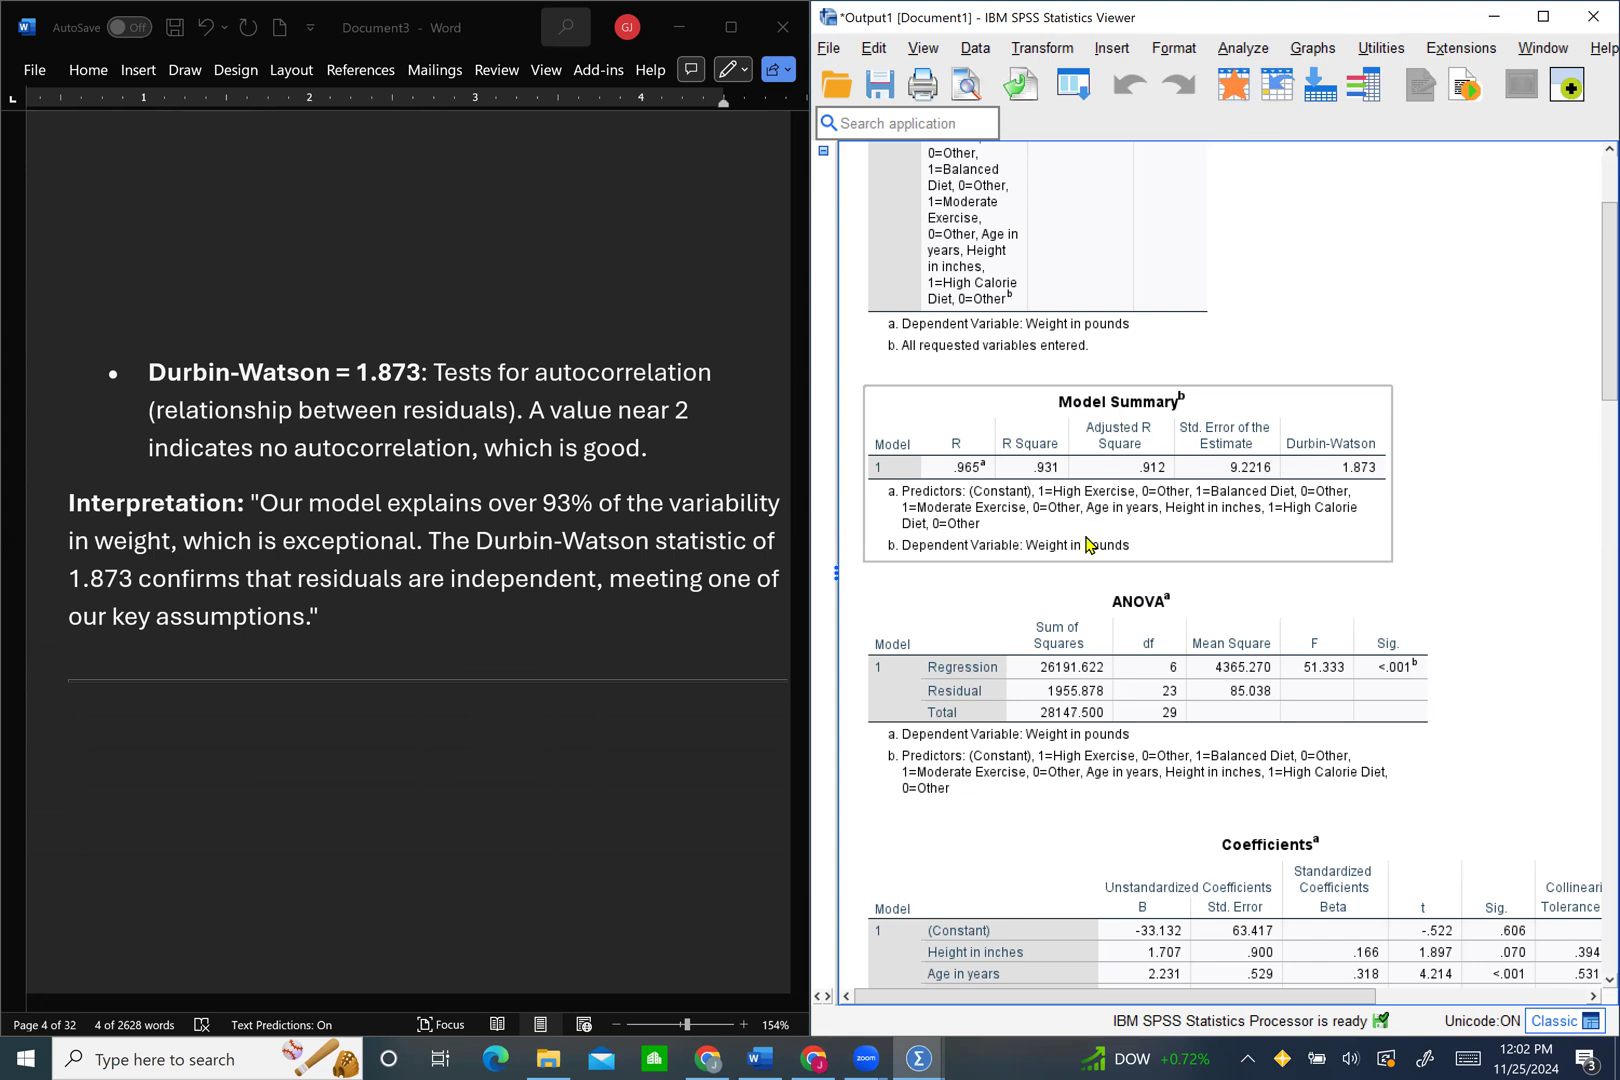
{"action": "scroll", "coordinate": [662, 542], "scroll_direction": "up", "scroll_amount": 10}
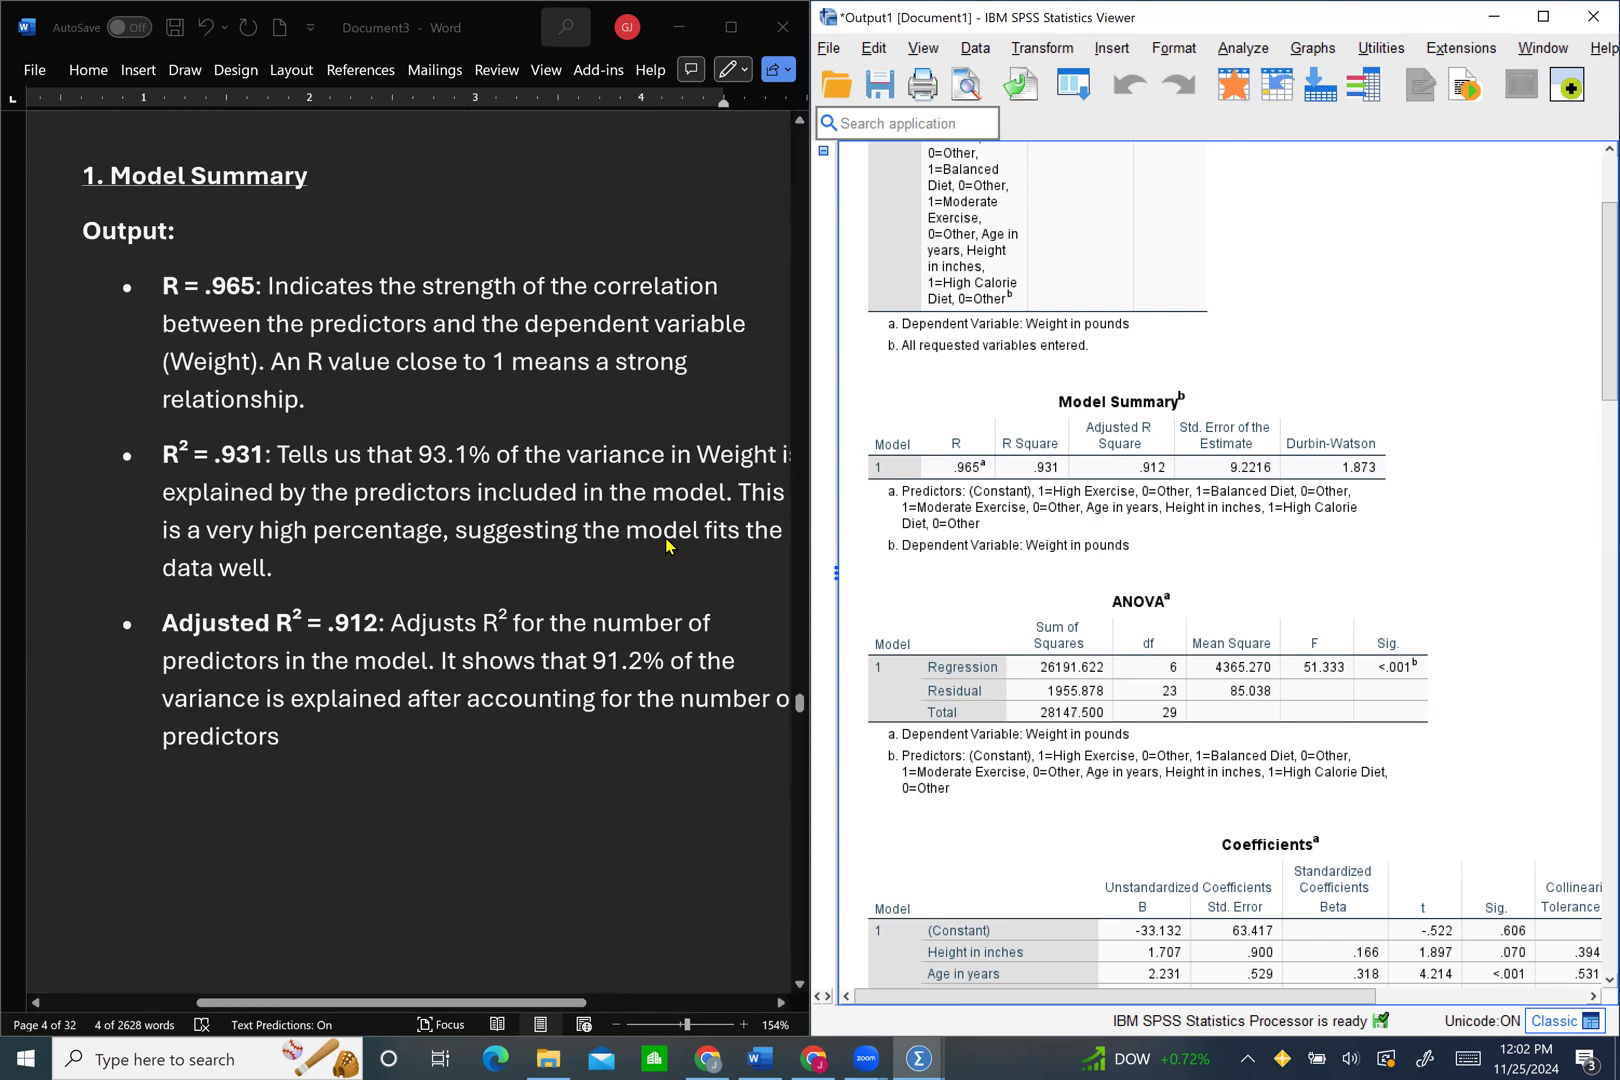
{"action": "scroll", "coordinate": [357, 547], "scroll_direction": "down", "scroll_amount": 3}
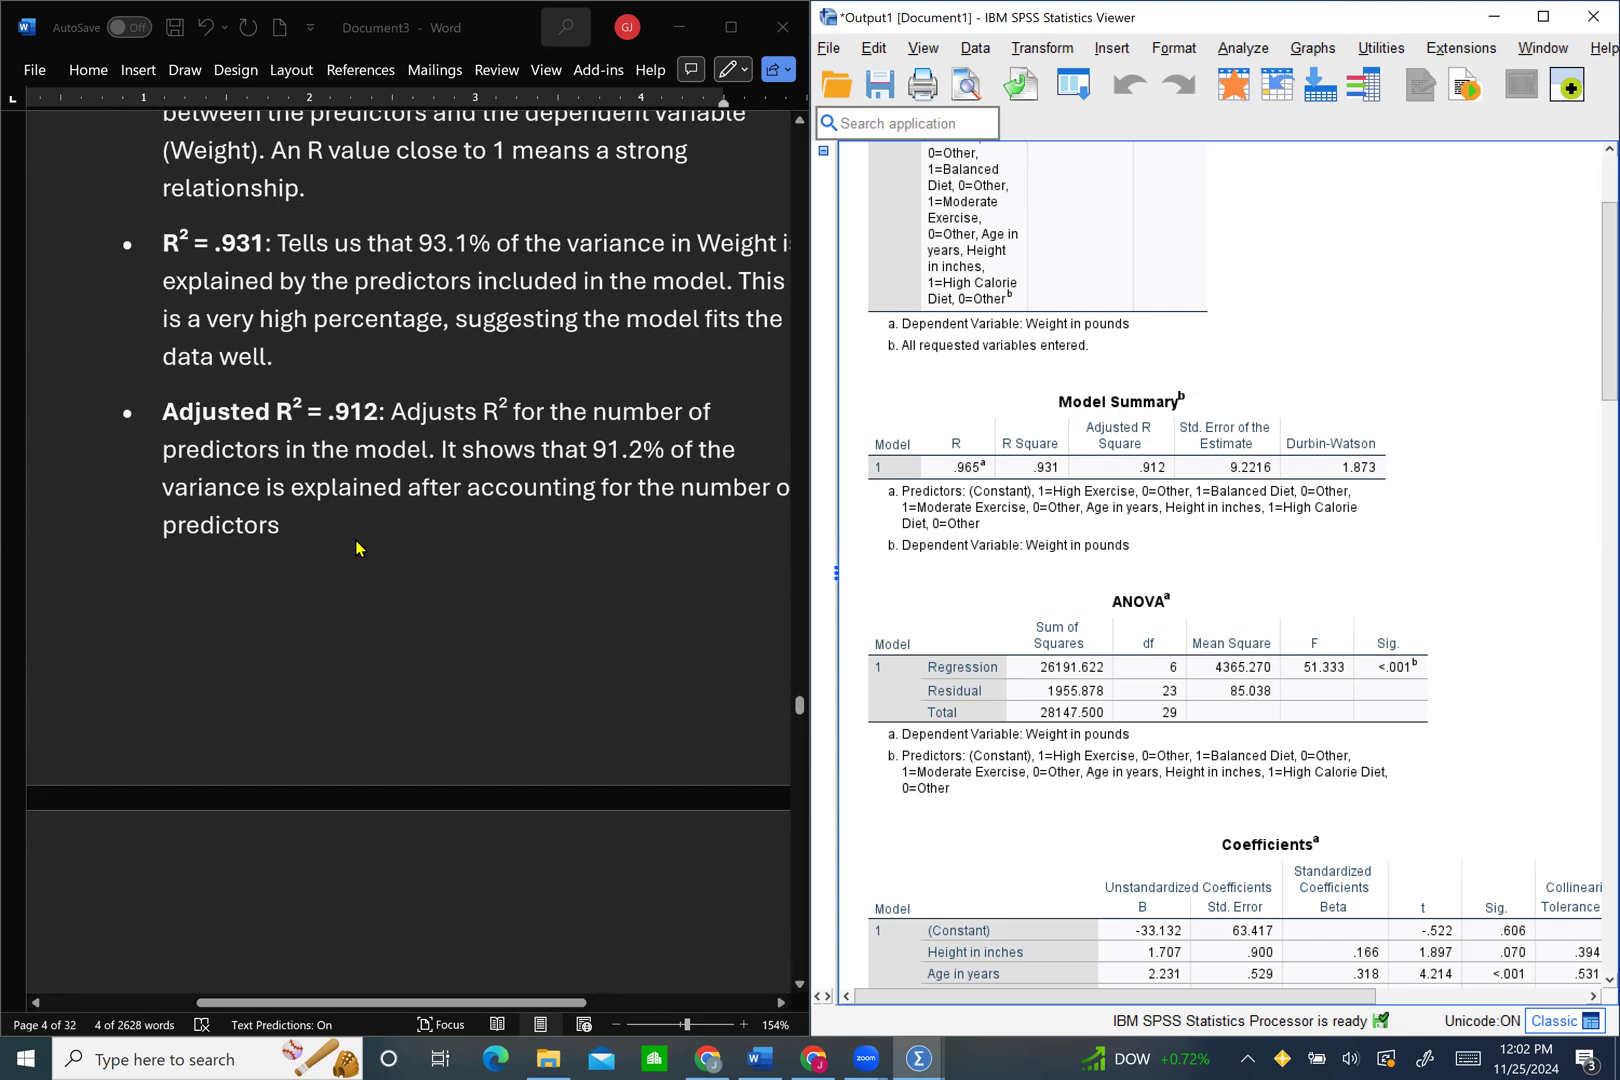
{"action": "scroll", "coordinate": [357, 547], "scroll_direction": "down", "scroll_amount": 9}
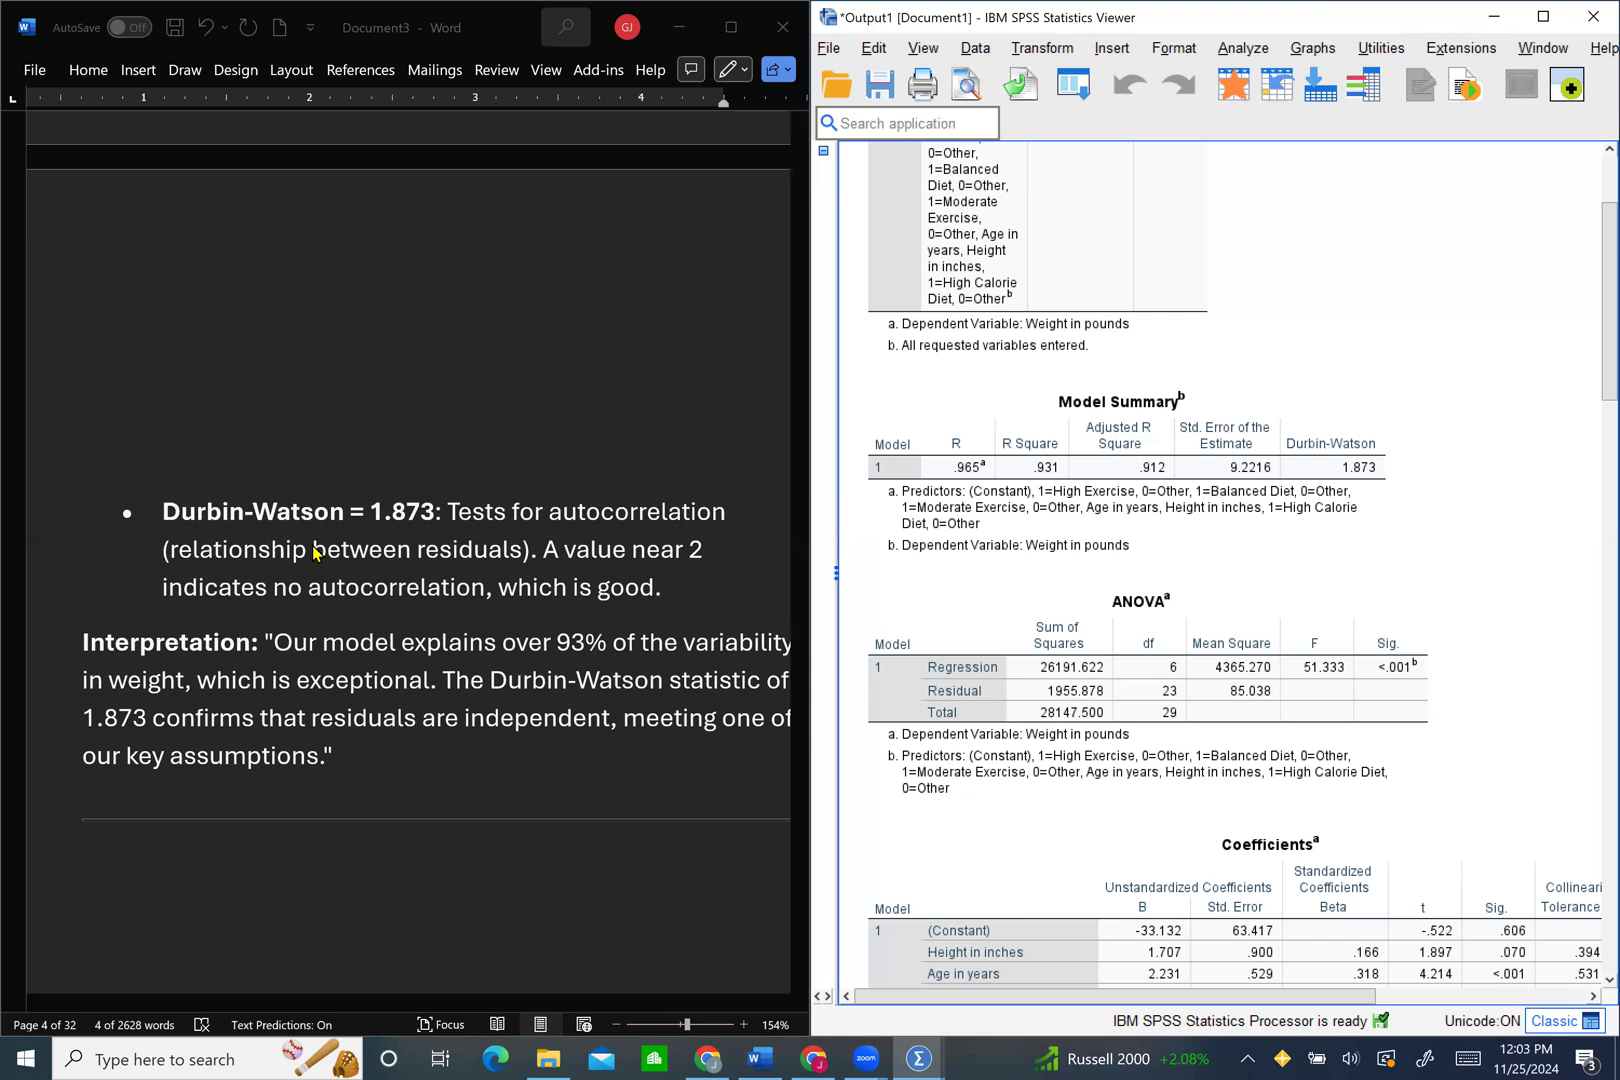
{"action": "scroll", "coordinate": [313, 553], "scroll_direction": "down", "scroll_amount": 2}
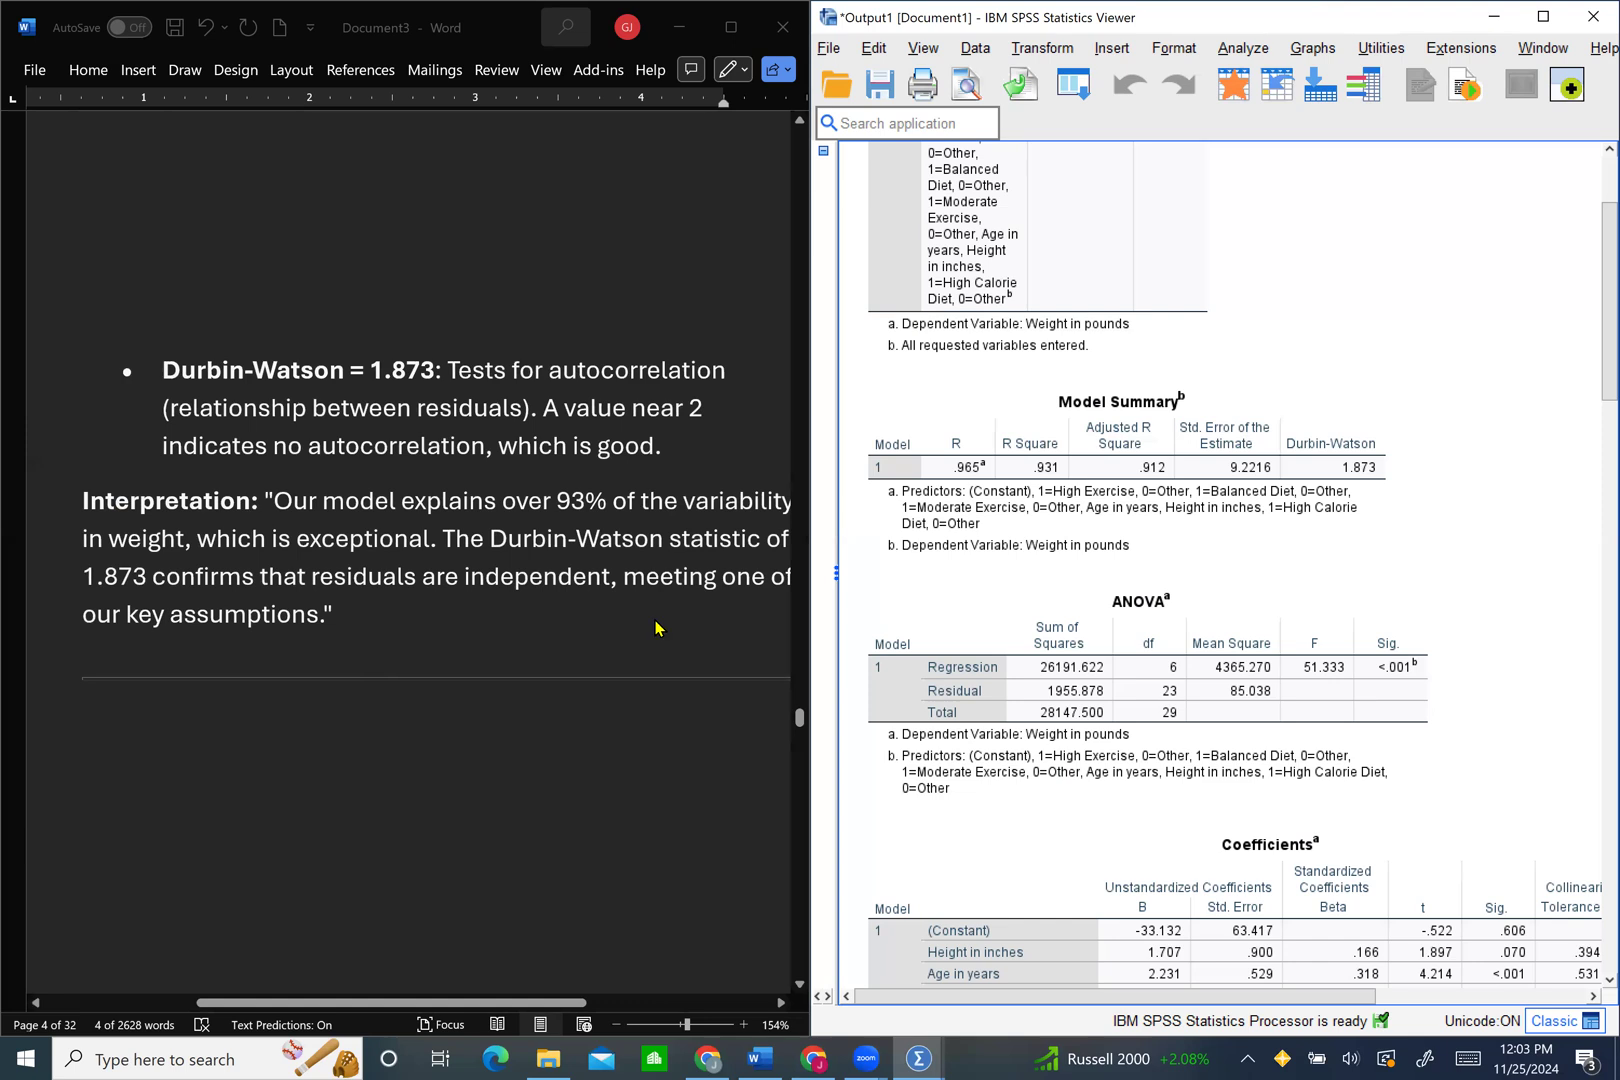
{"action": "scroll", "coordinate": [618, 654], "scroll_direction": "down", "scroll_amount": 1}
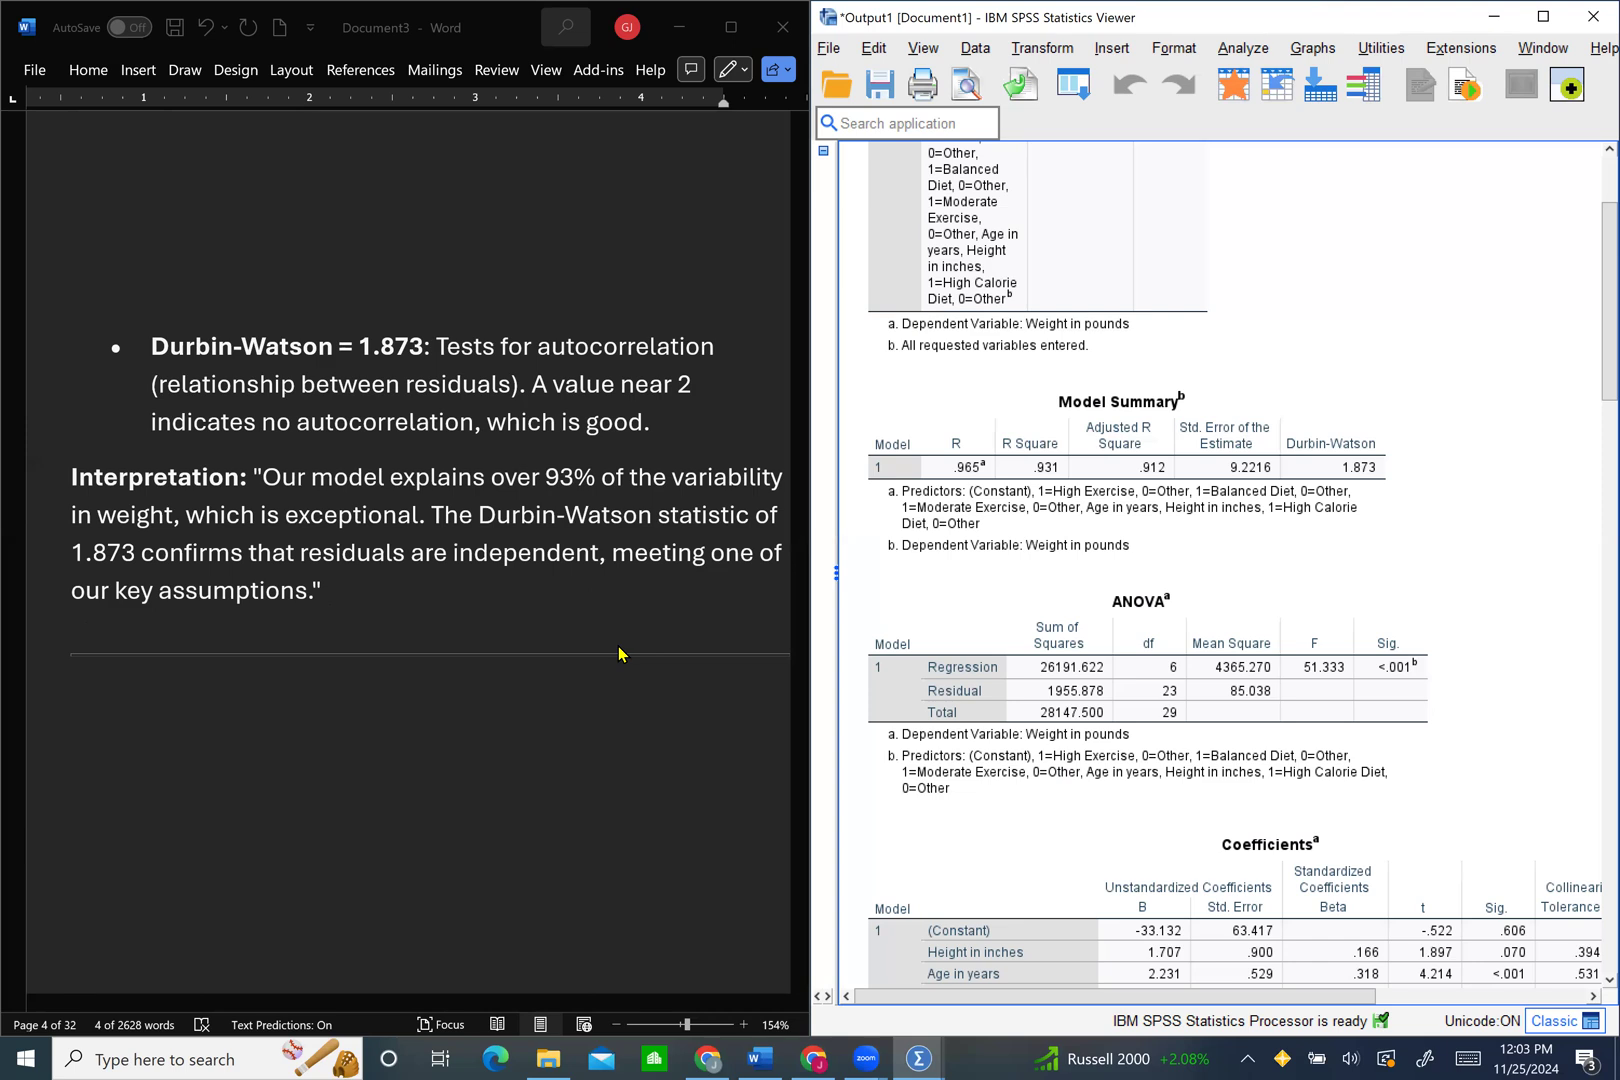
Step: Compare the F-statistic and p-value in the ANOVA table with the notes' interpretation of overall model significance
{"action": "scroll", "coordinate": [619, 654], "scroll_direction": "down", "scroll_amount": 5}
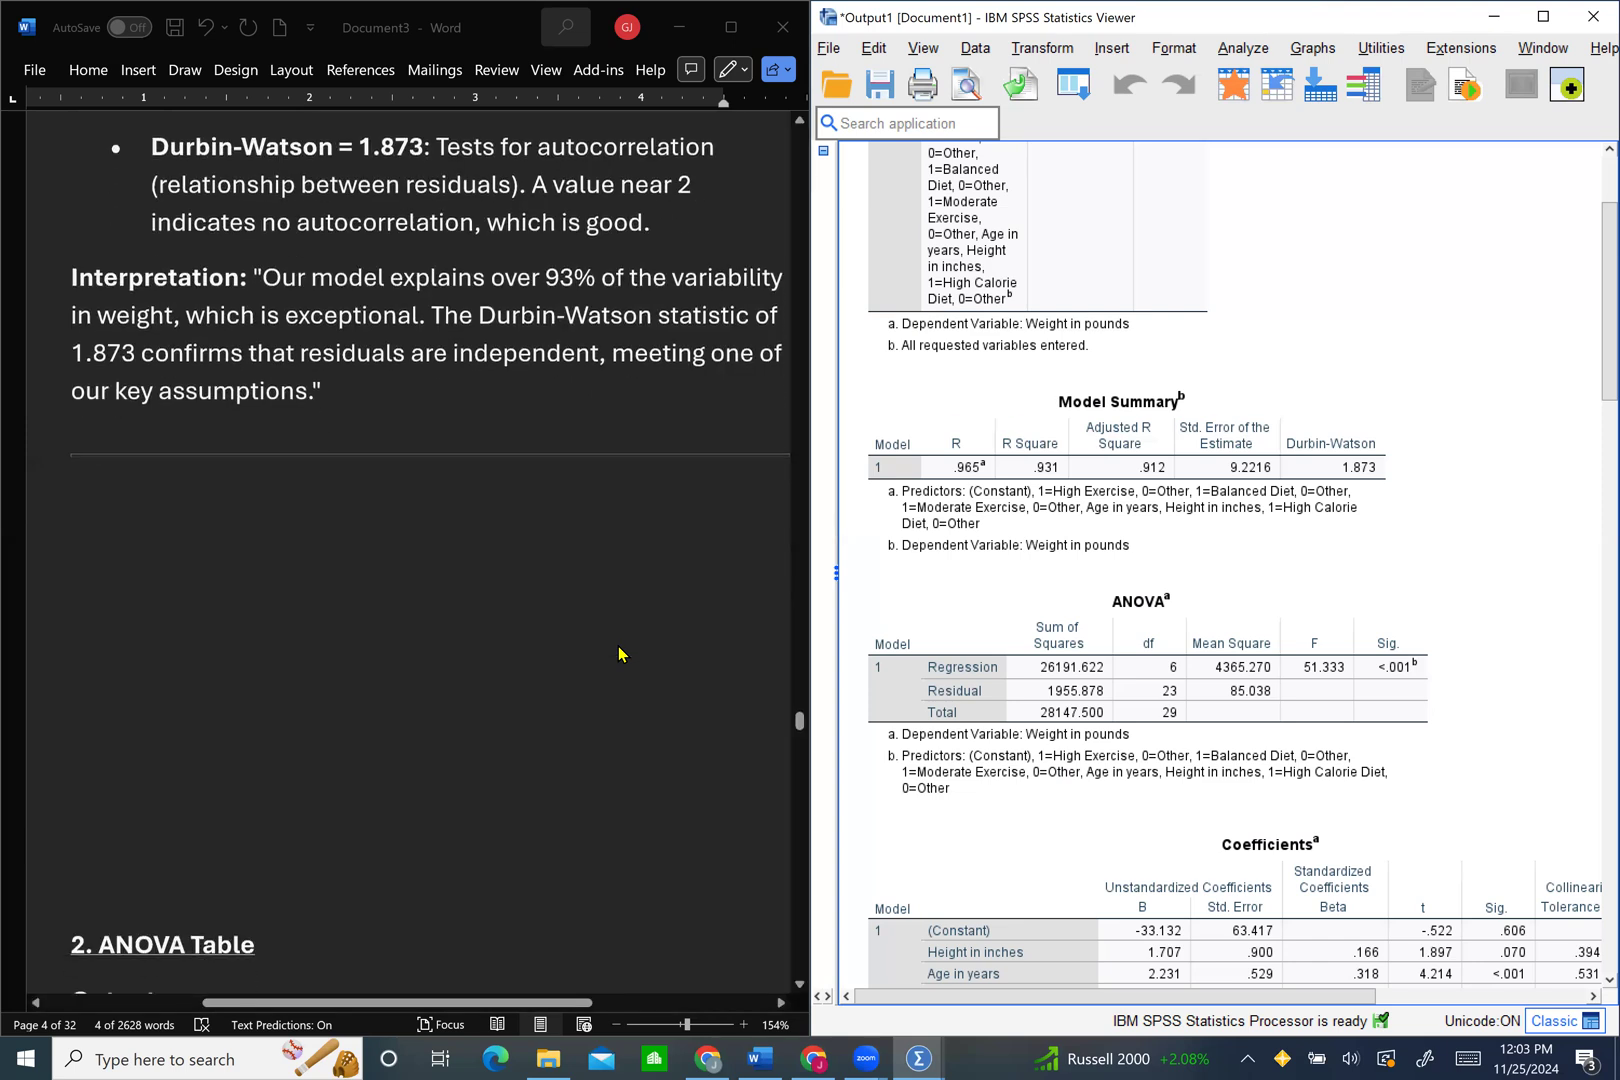
{"action": "scroll", "coordinate": [618, 655], "scroll_direction": "down", "scroll_amount": 9}
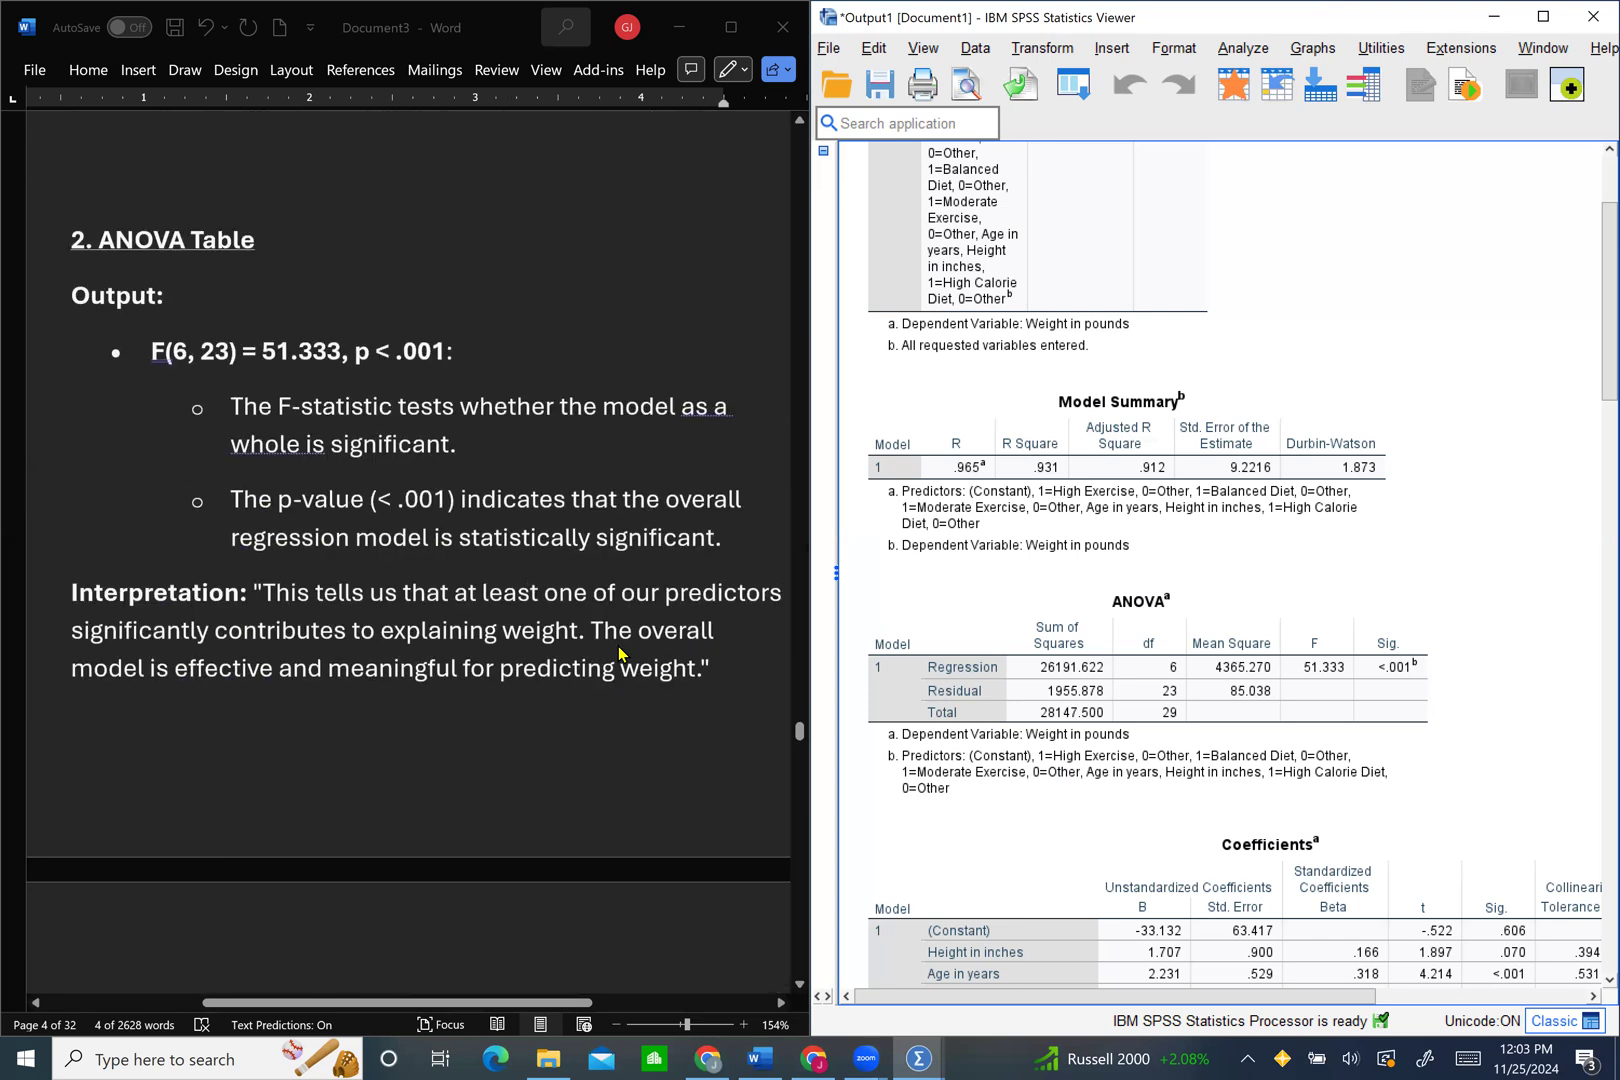
{"action": "left_click", "coordinate": [1065, 550]}
{"action": "left_click", "coordinate": [1092, 622]}
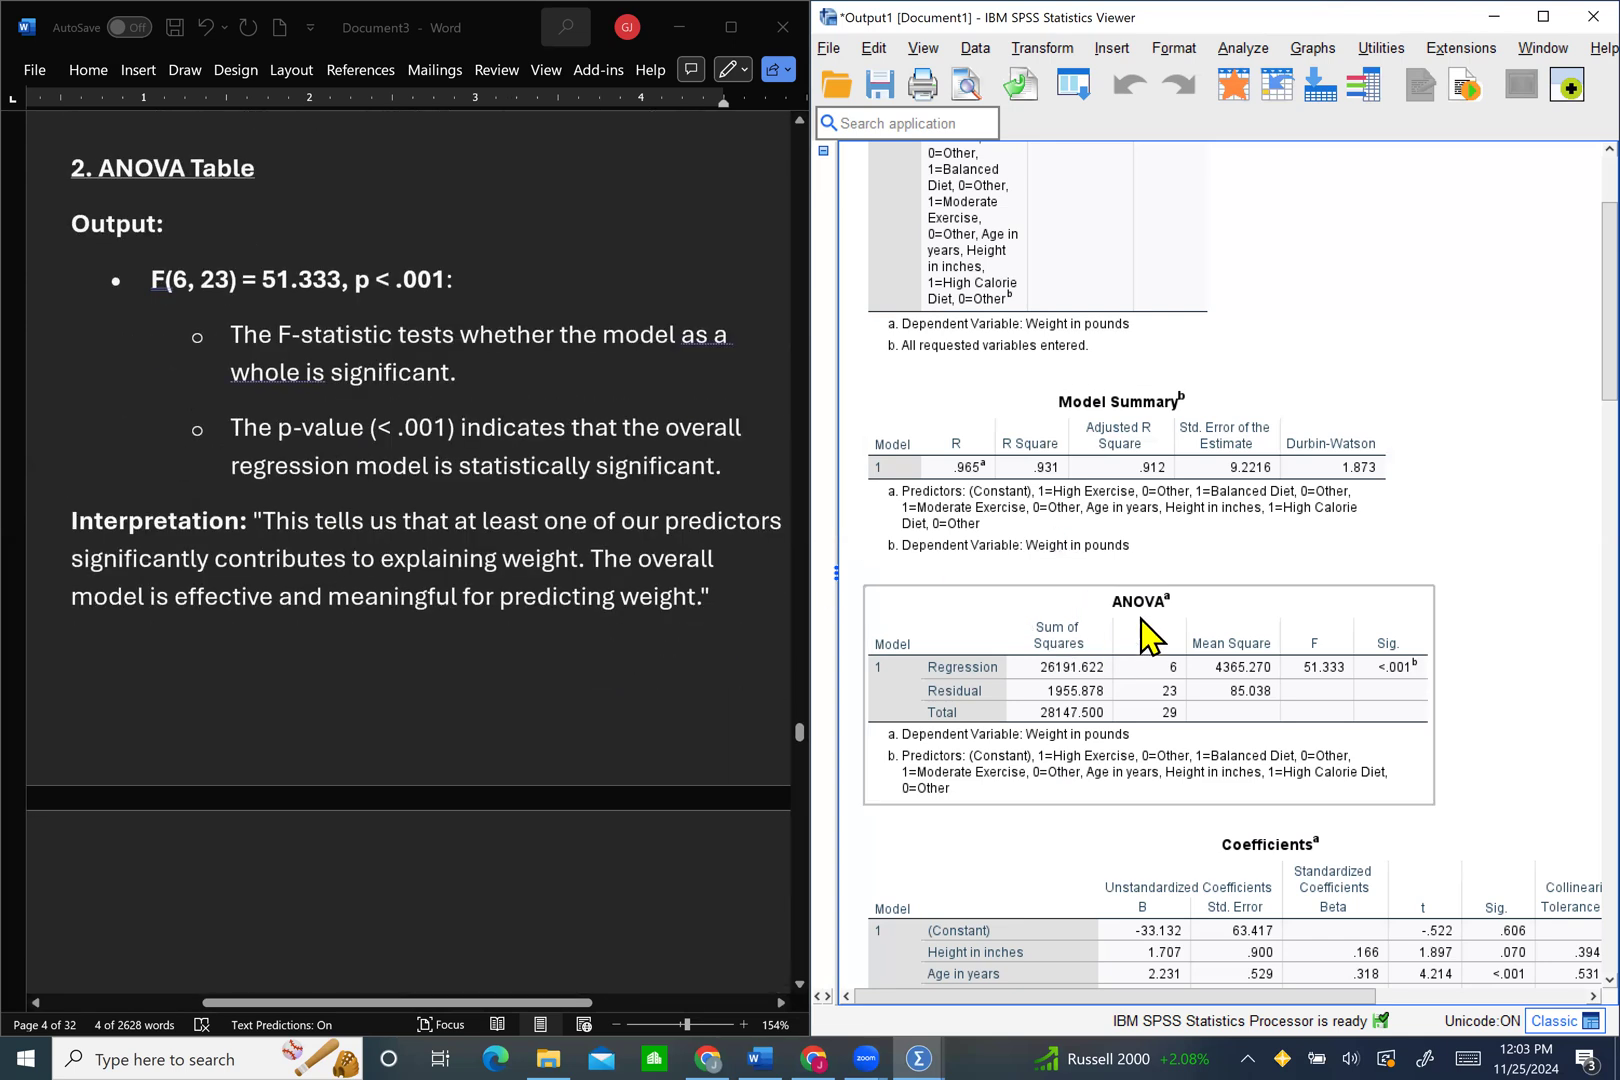
{"action": "scroll", "coordinate": [1159, 640], "scroll_direction": "down", "scroll_amount": 1}
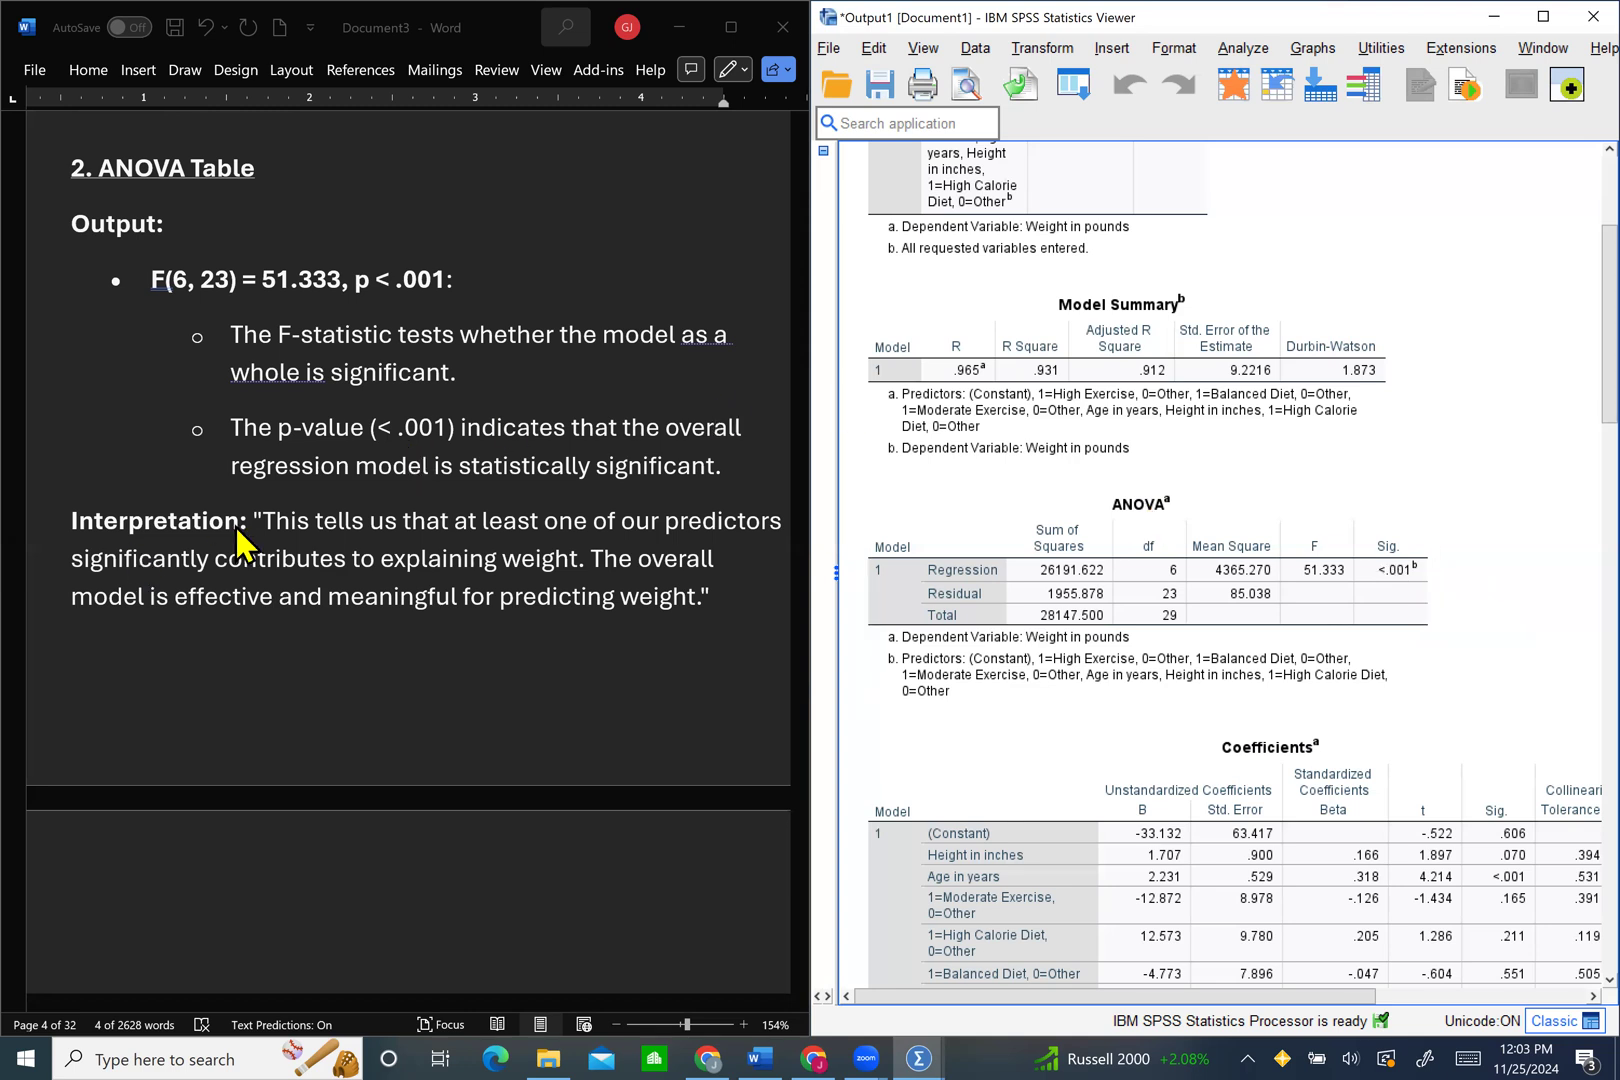
Step: Read the notes' interpretation of the ANOVA table on how the predictors contribute to explaining weight
{"action": "left_click", "coordinate": [333, 540]}
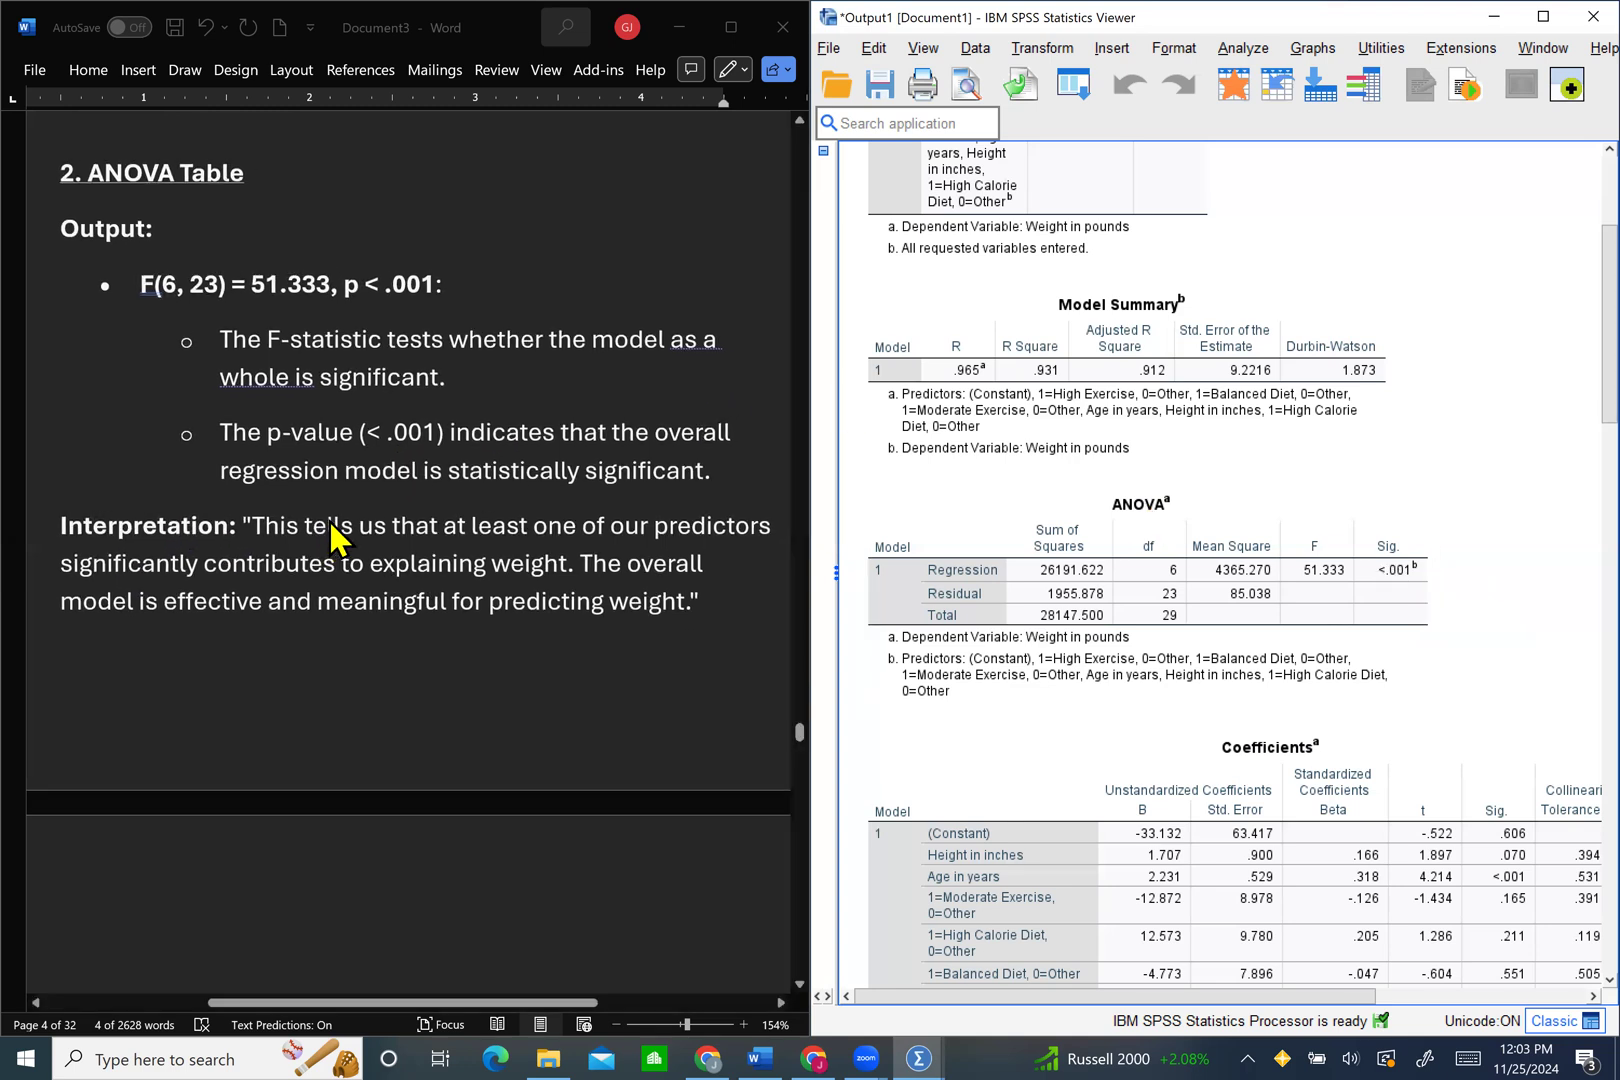
{"action": "left_click", "coordinate": [712, 532]}
{"action": "scroll", "coordinate": [712, 532], "scroll_direction": "down", "scroll_amount": 3}
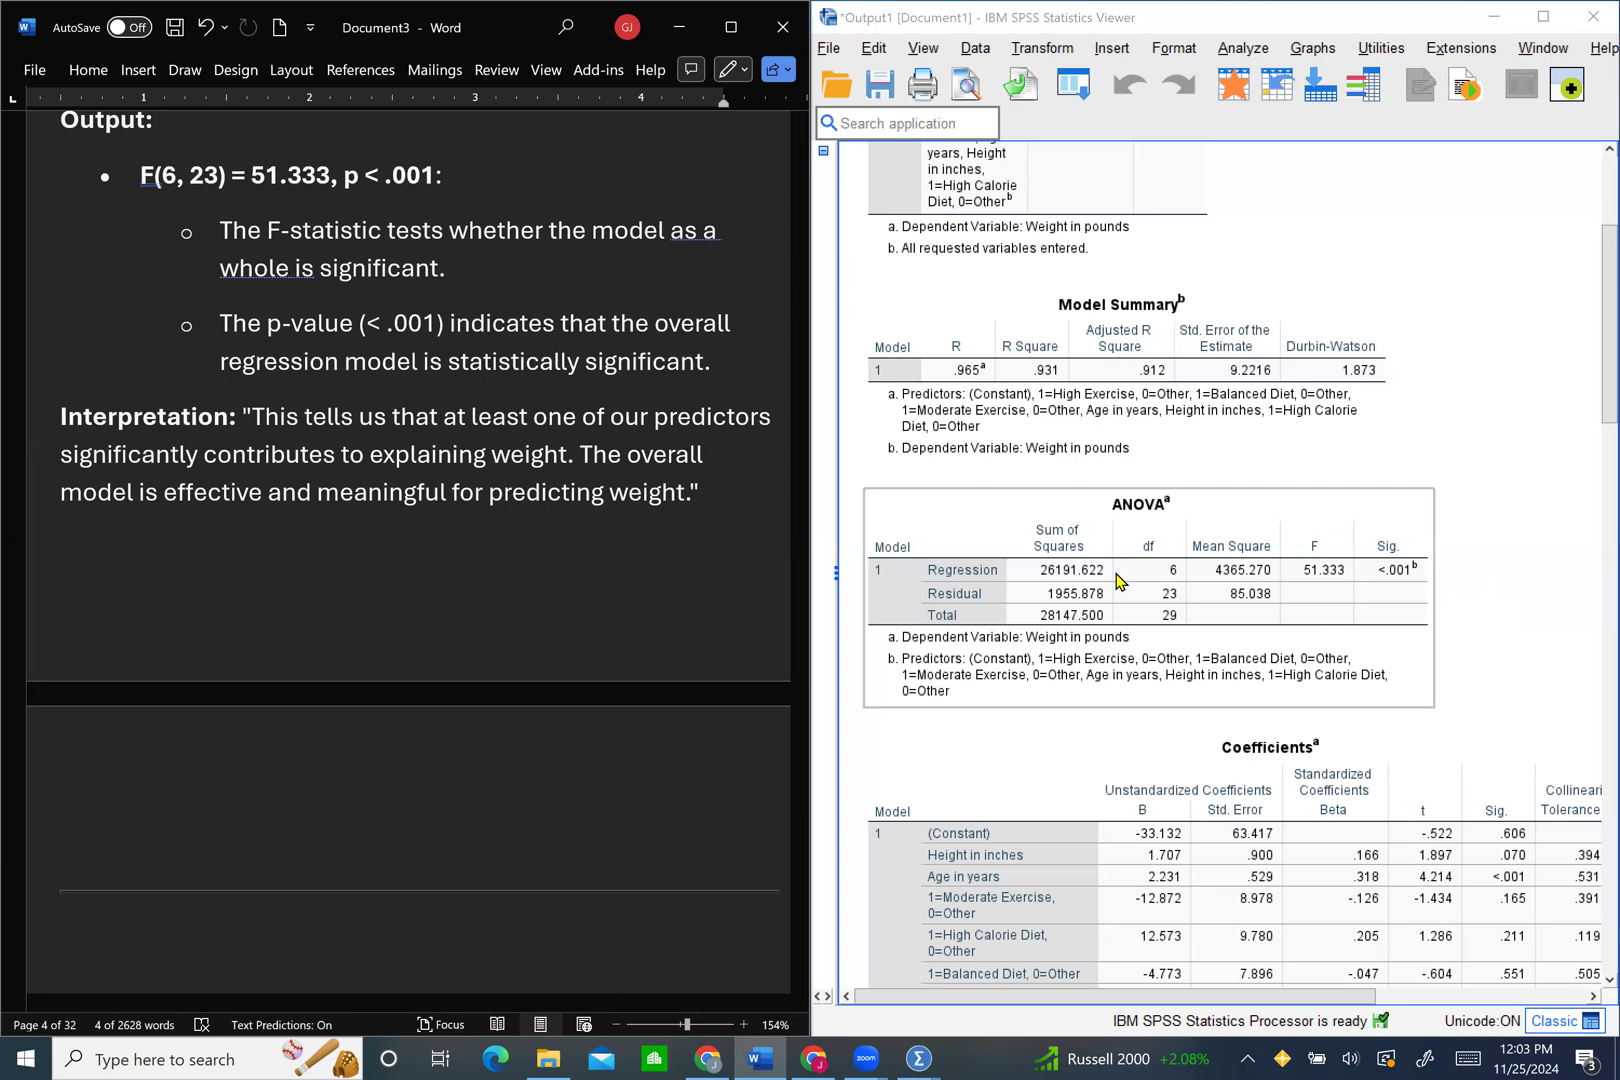
{"action": "scroll", "coordinate": [315, 590], "scroll_direction": "down", "scroll_amount": 1}
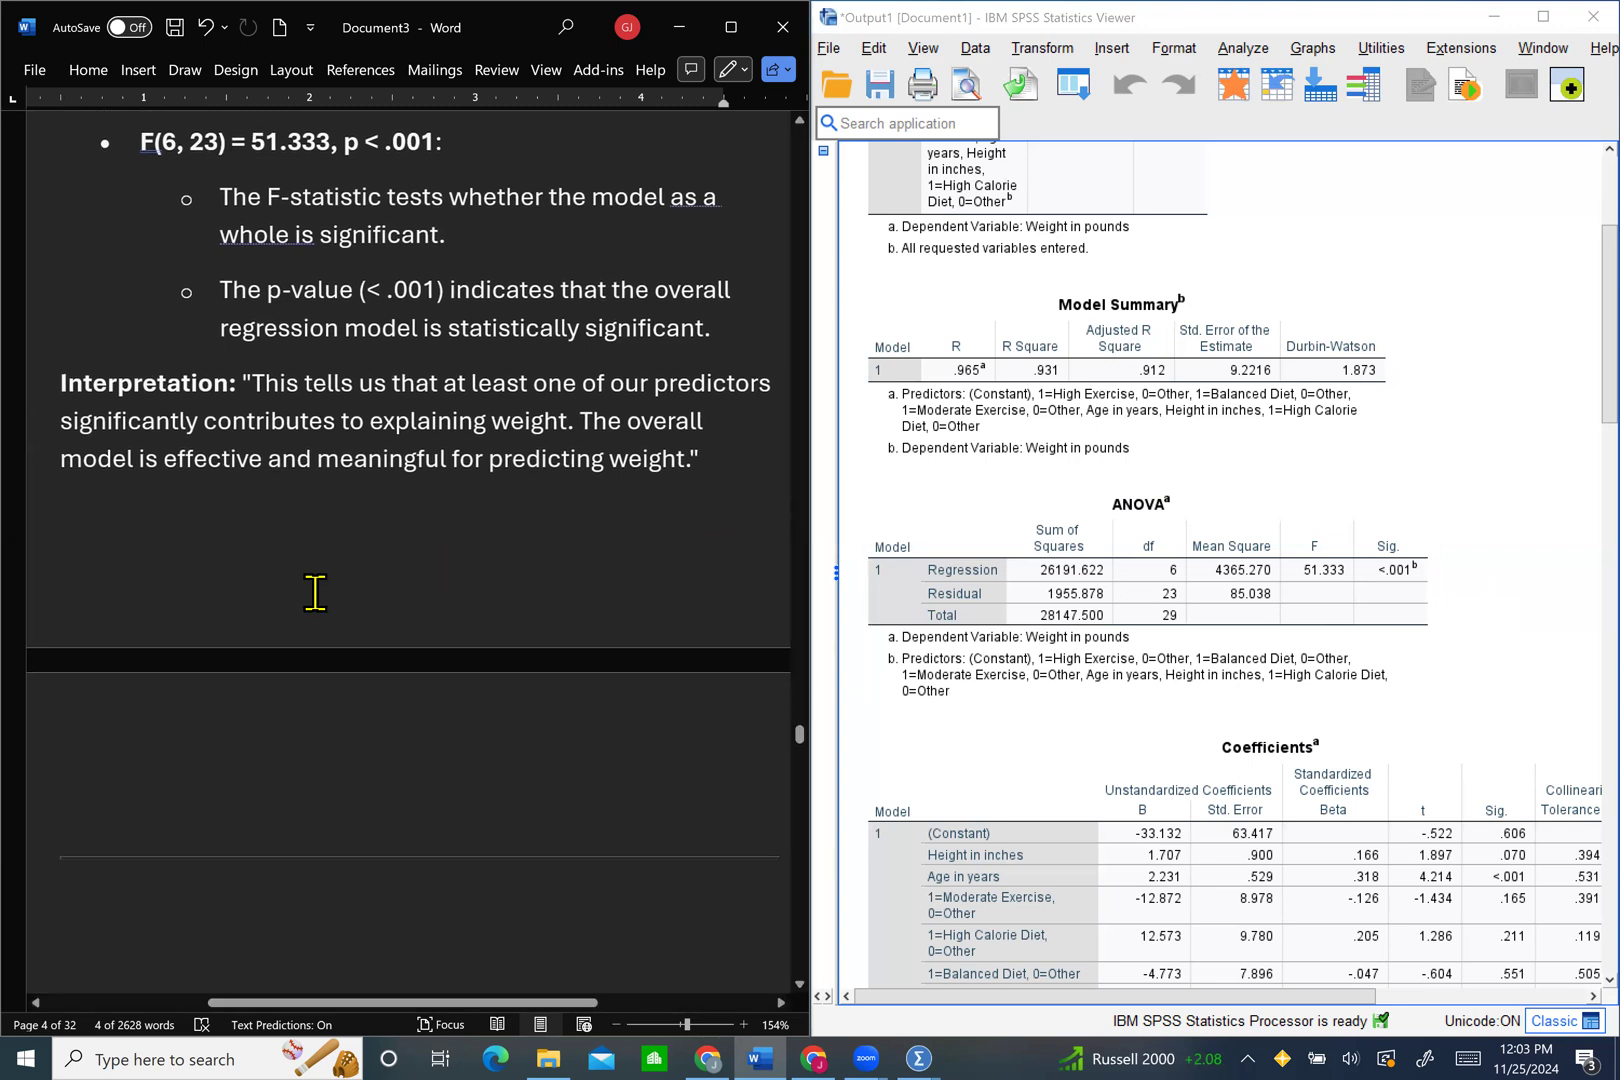
Step: Compare the notes' explanations of unstandardized B, standard error, t, Sig. and Beta with the columns of the Coefficients table
{"action": "scroll", "coordinate": [315, 593], "scroll_direction": "down", "scroll_amount": 10}
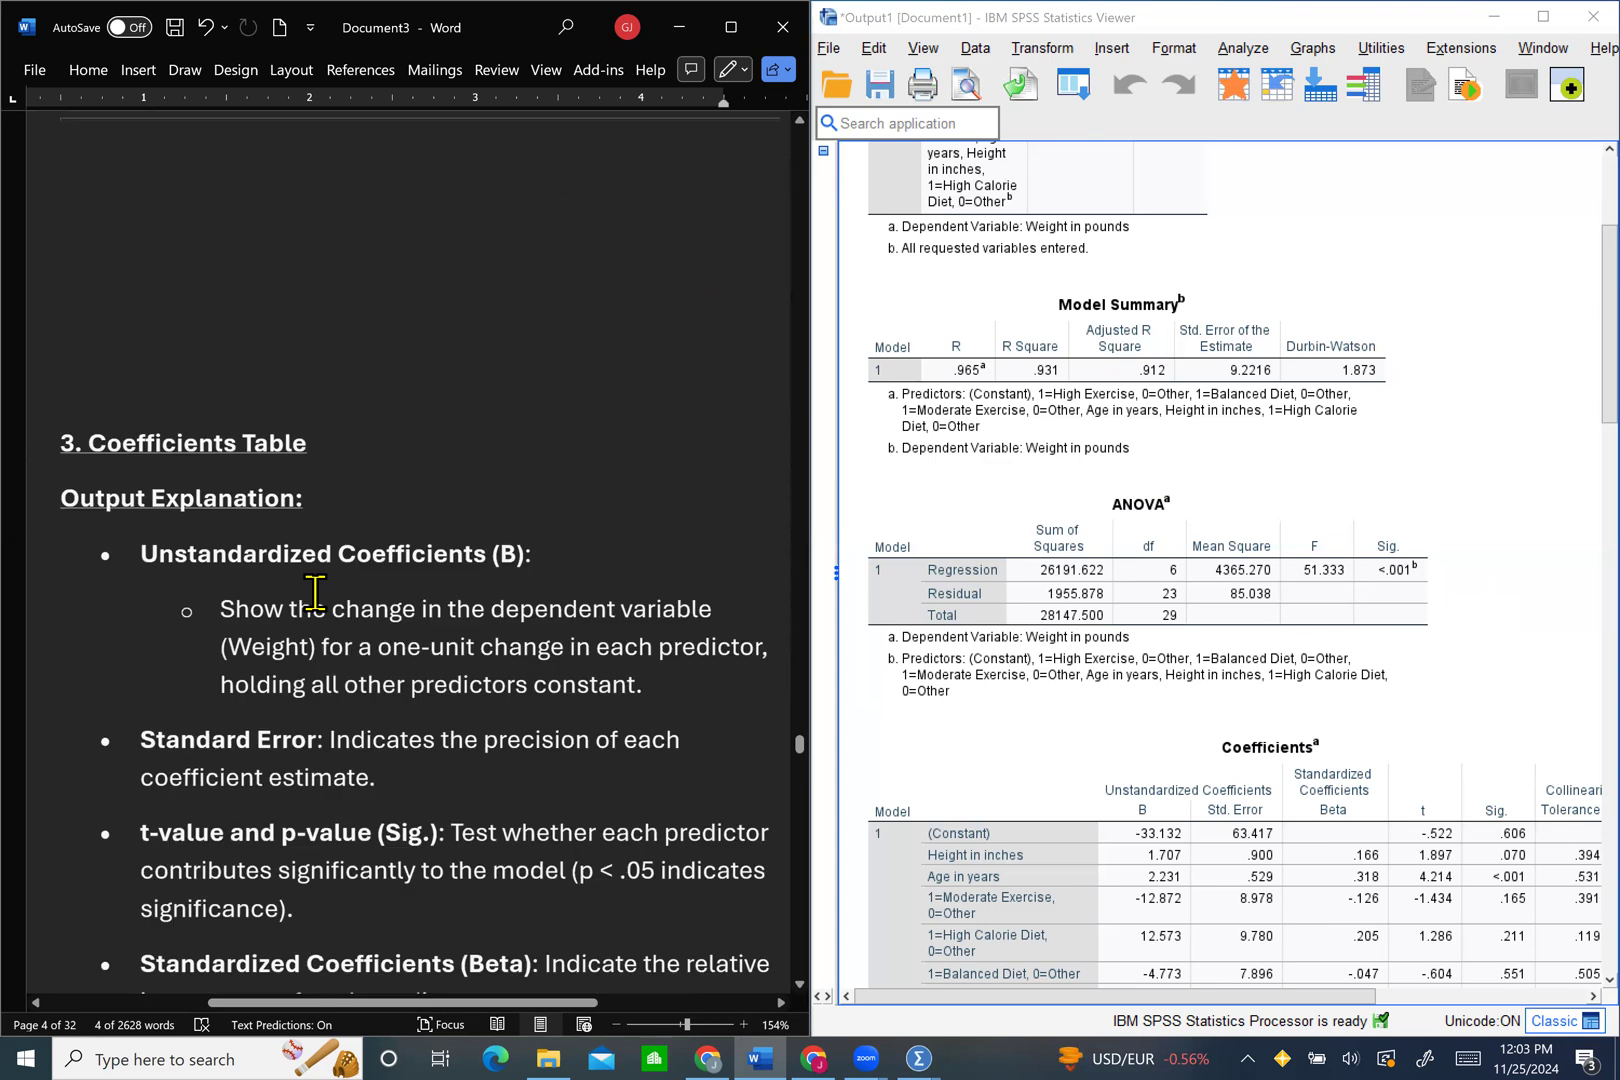
{"action": "scroll", "coordinate": [315, 593], "scroll_direction": "up", "scroll_amount": 1}
{"action": "scroll", "coordinate": [1070, 365], "scroll_direction": "down", "scroll_amount": 2}
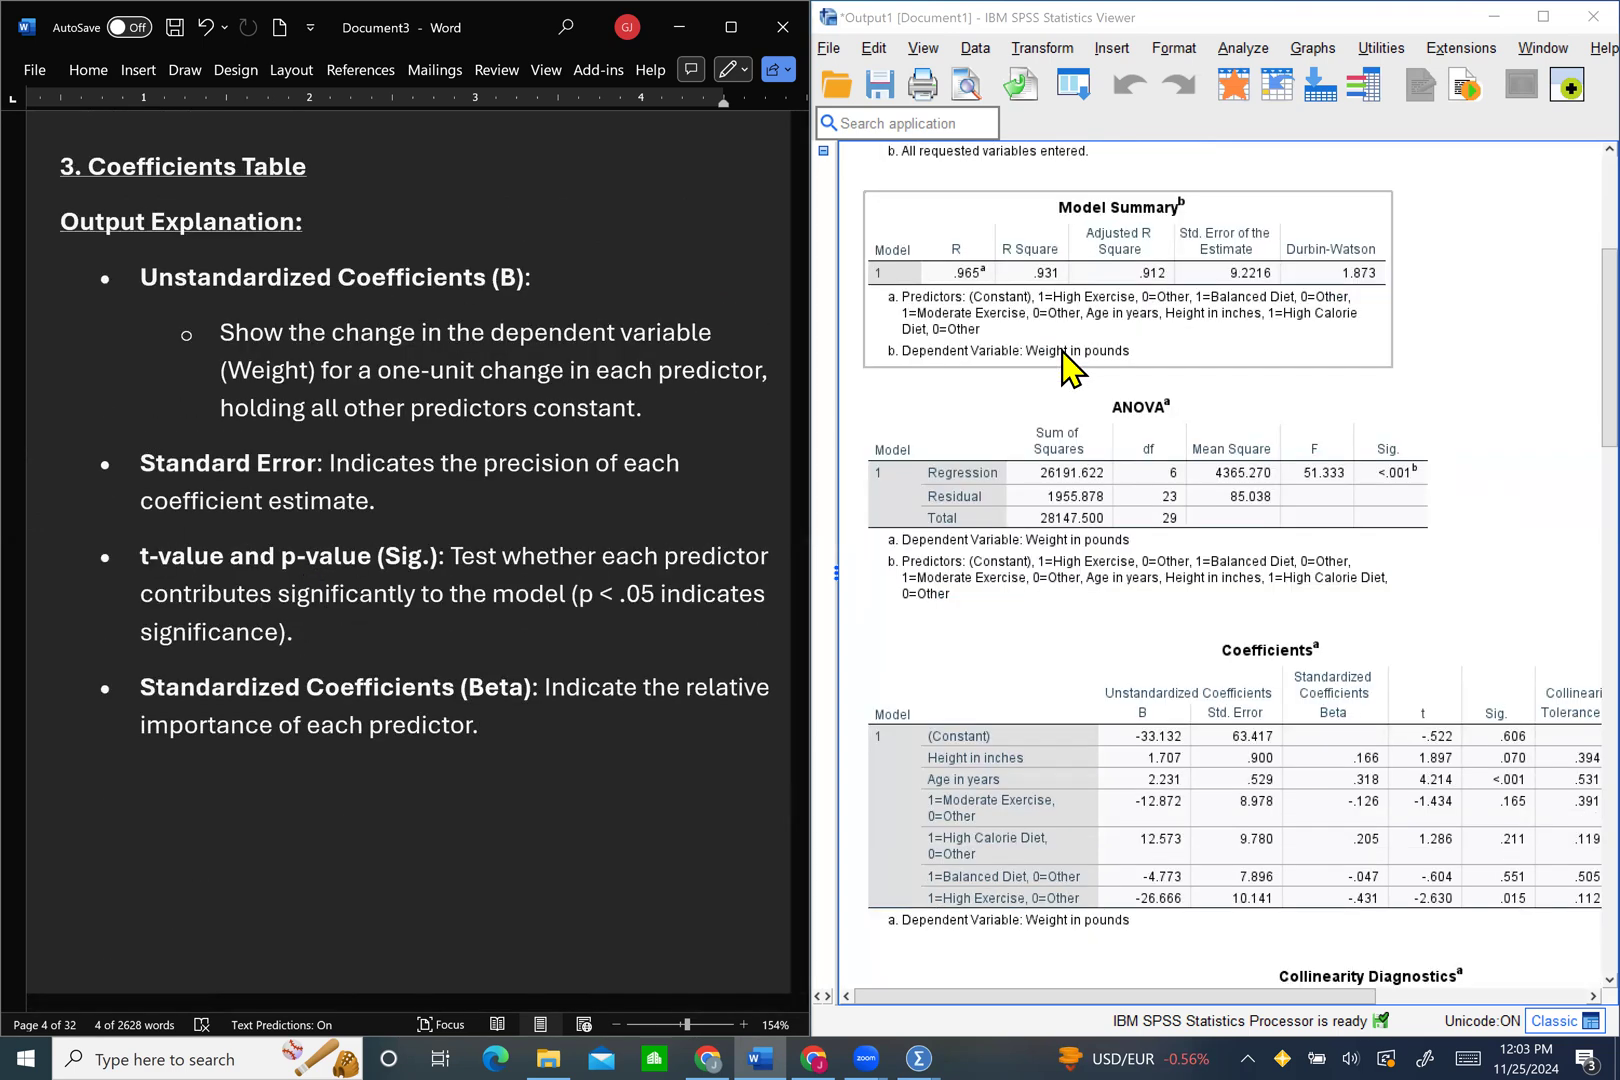
{"action": "scroll", "coordinate": [1070, 365], "scroll_direction": "down", "scroll_amount": 4}
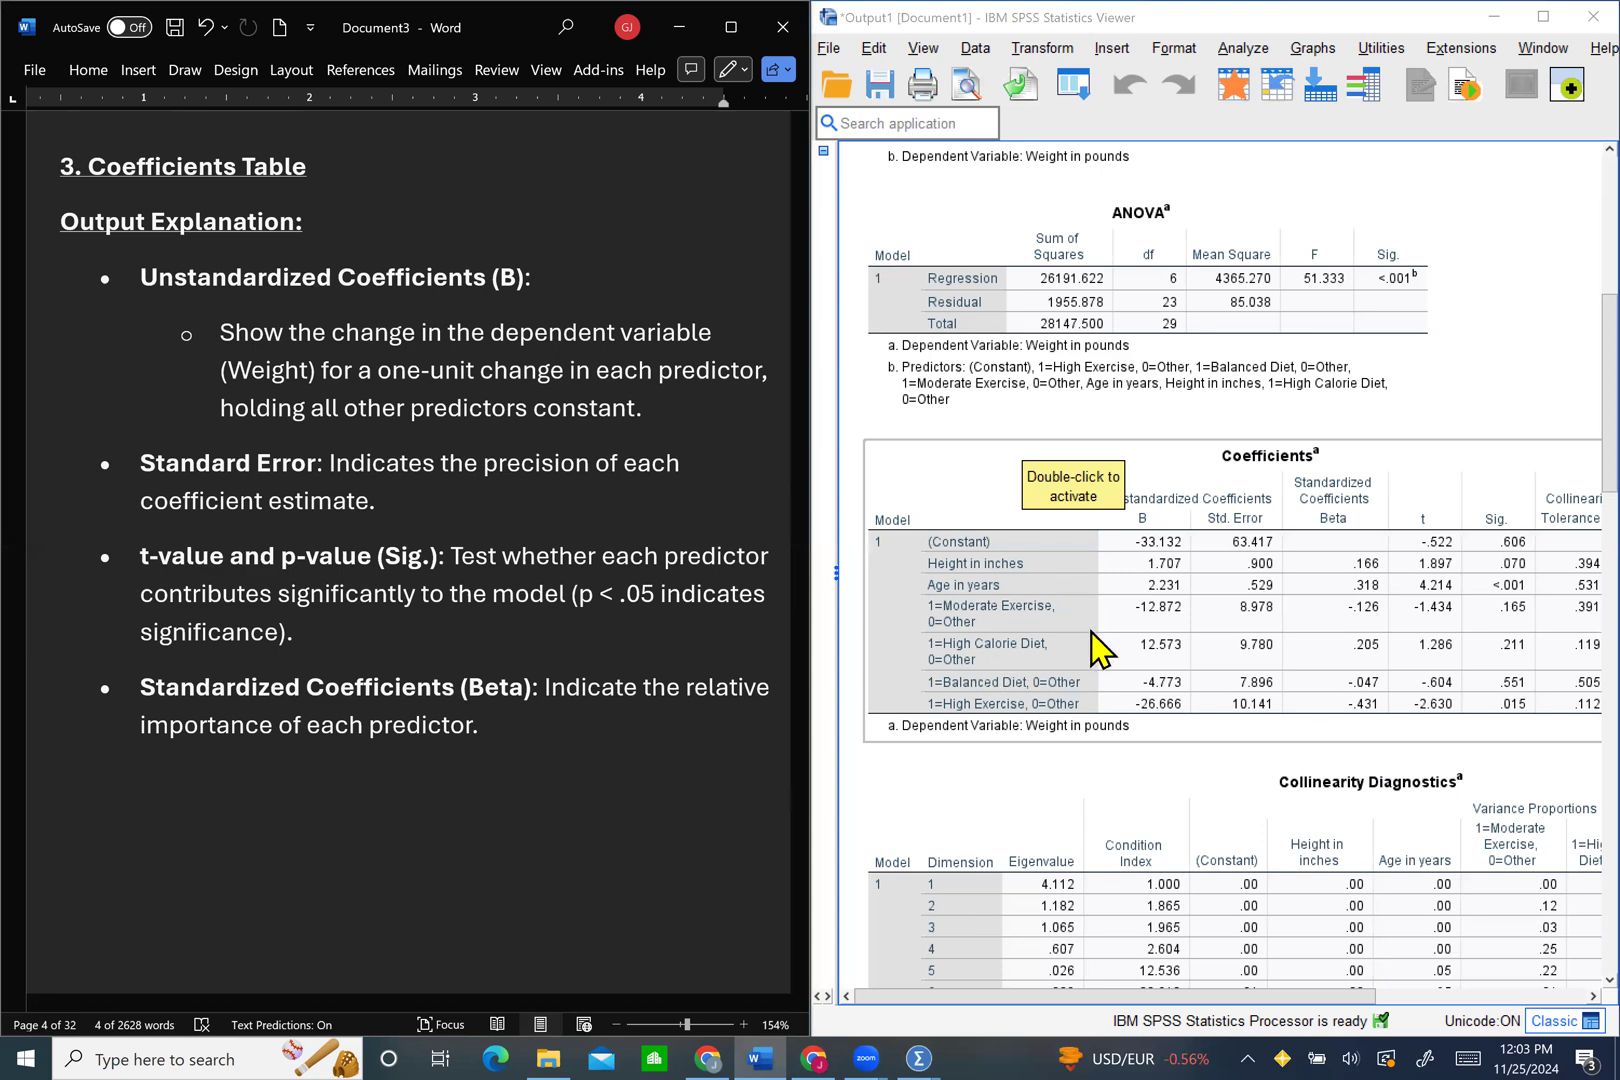
{"action": "scroll", "coordinate": [1100, 650], "scroll_direction": "right", "scroll_amount": 2}
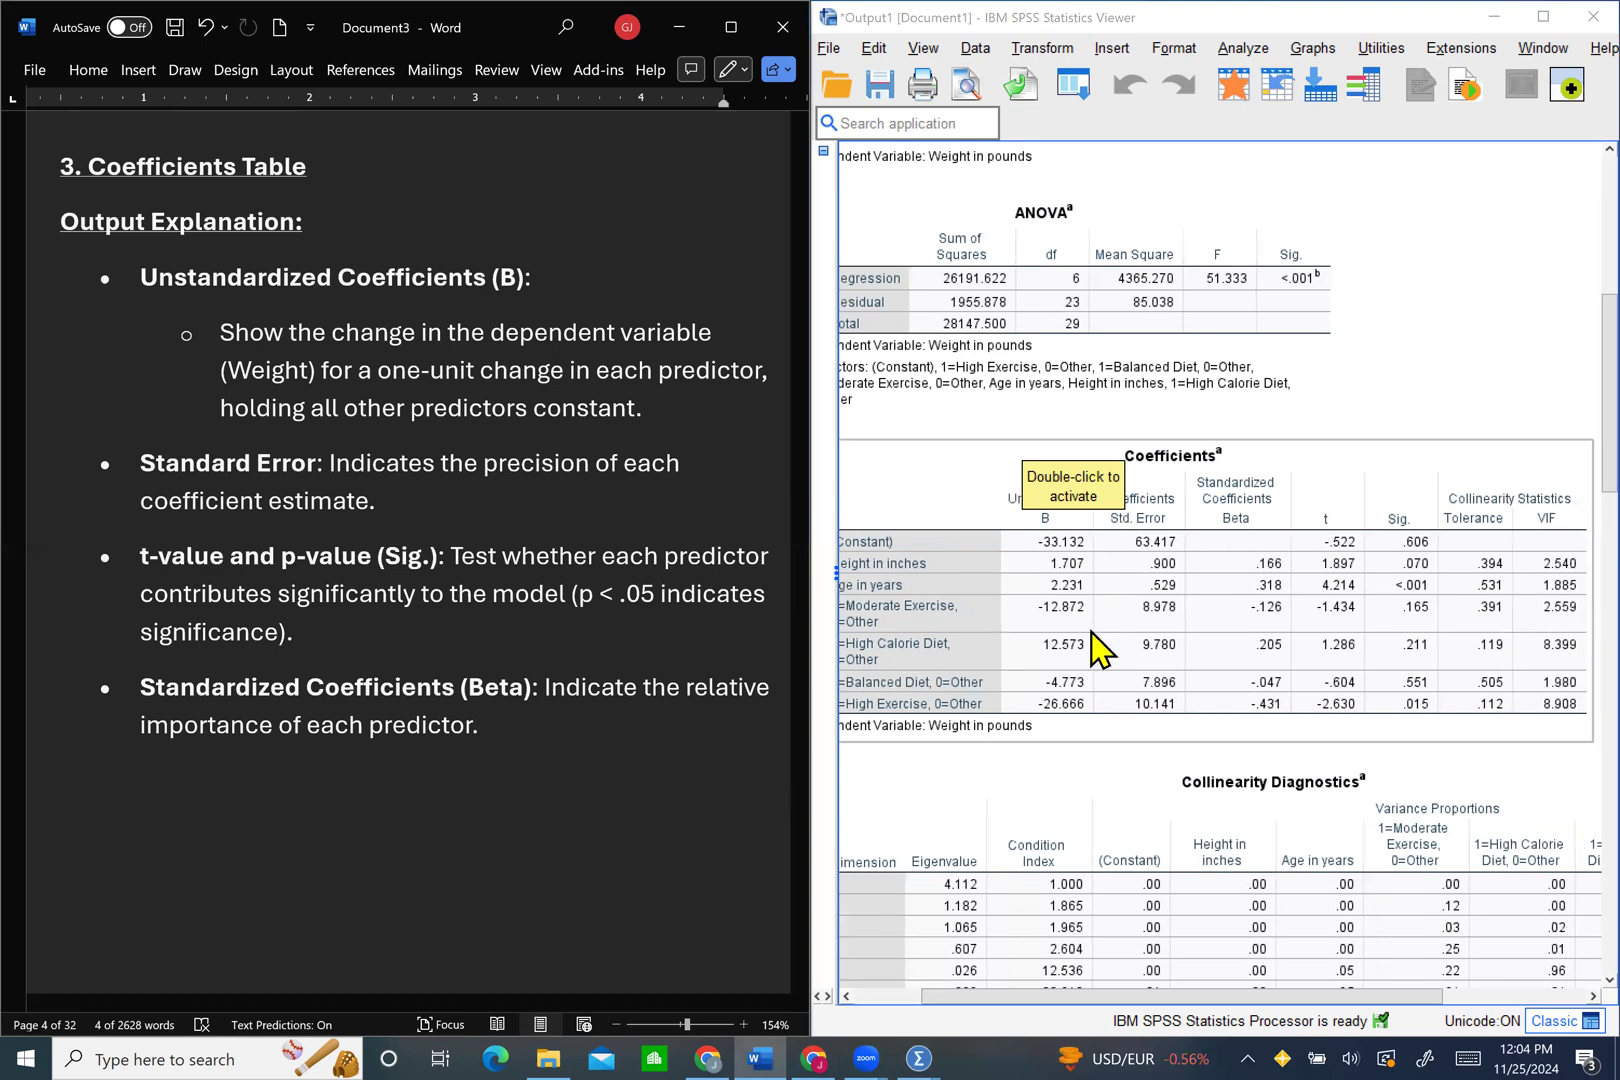
{"action": "scroll", "coordinate": [1100, 650], "scroll_direction": "left", "scroll_amount": 2}
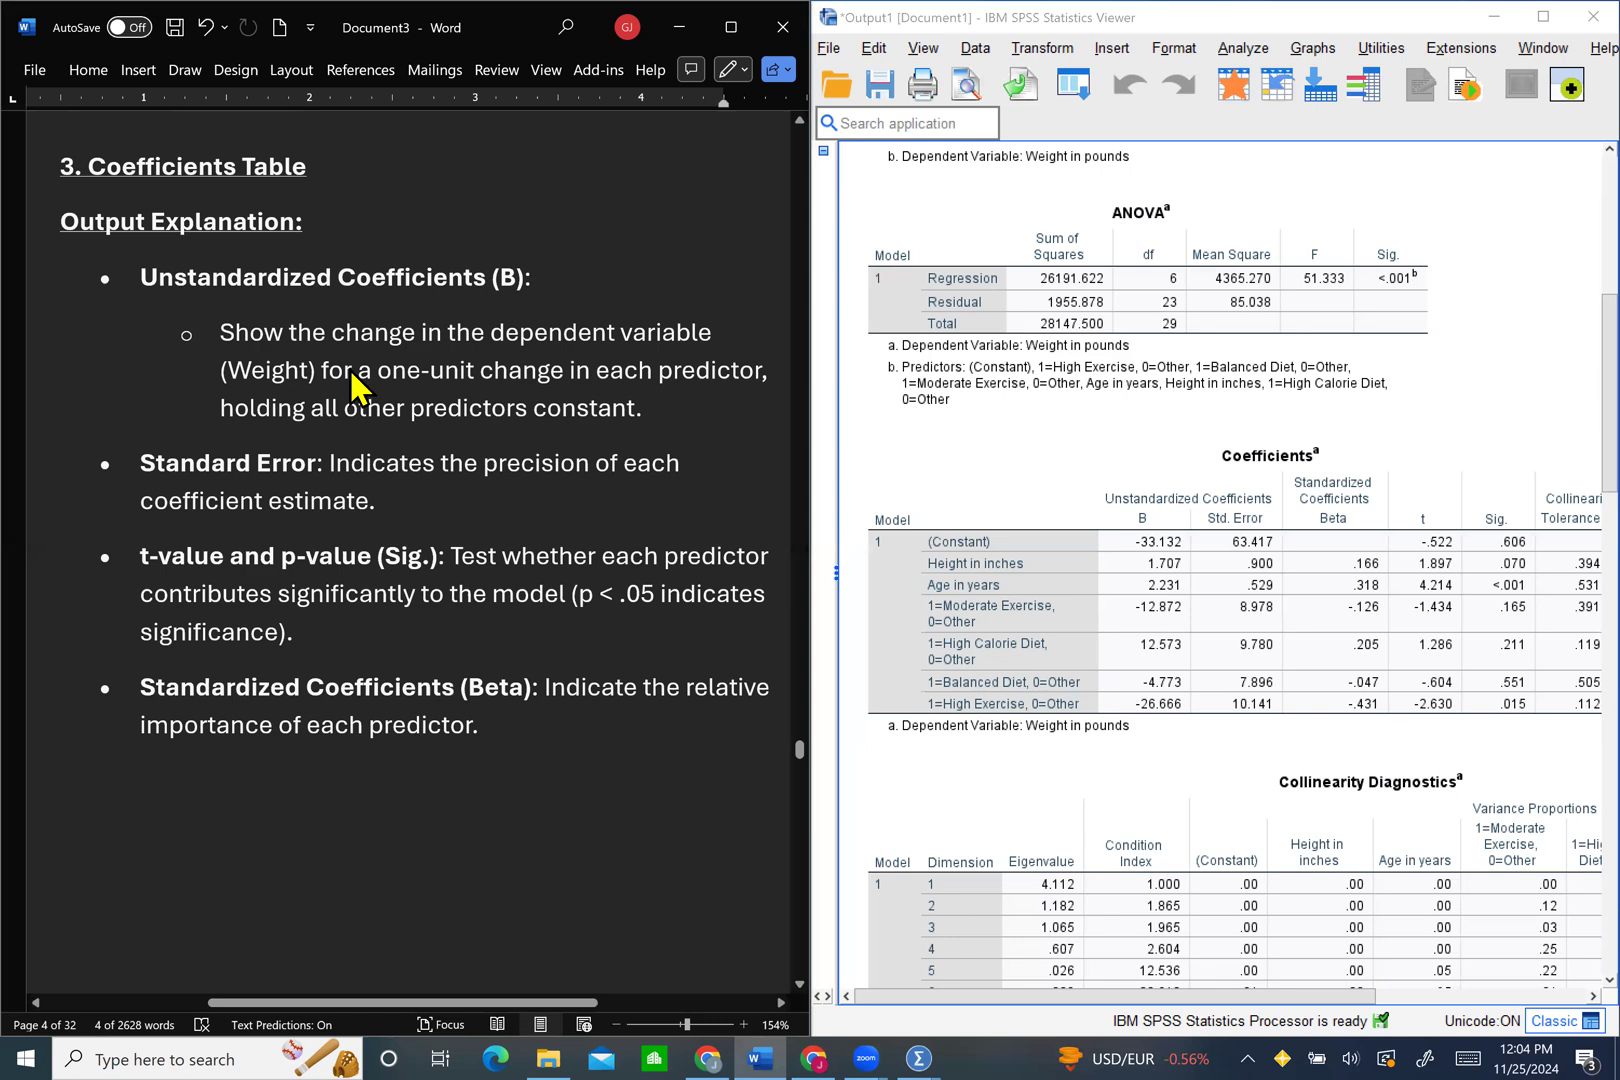
{"action": "left_click", "coordinate": [1119, 532]}
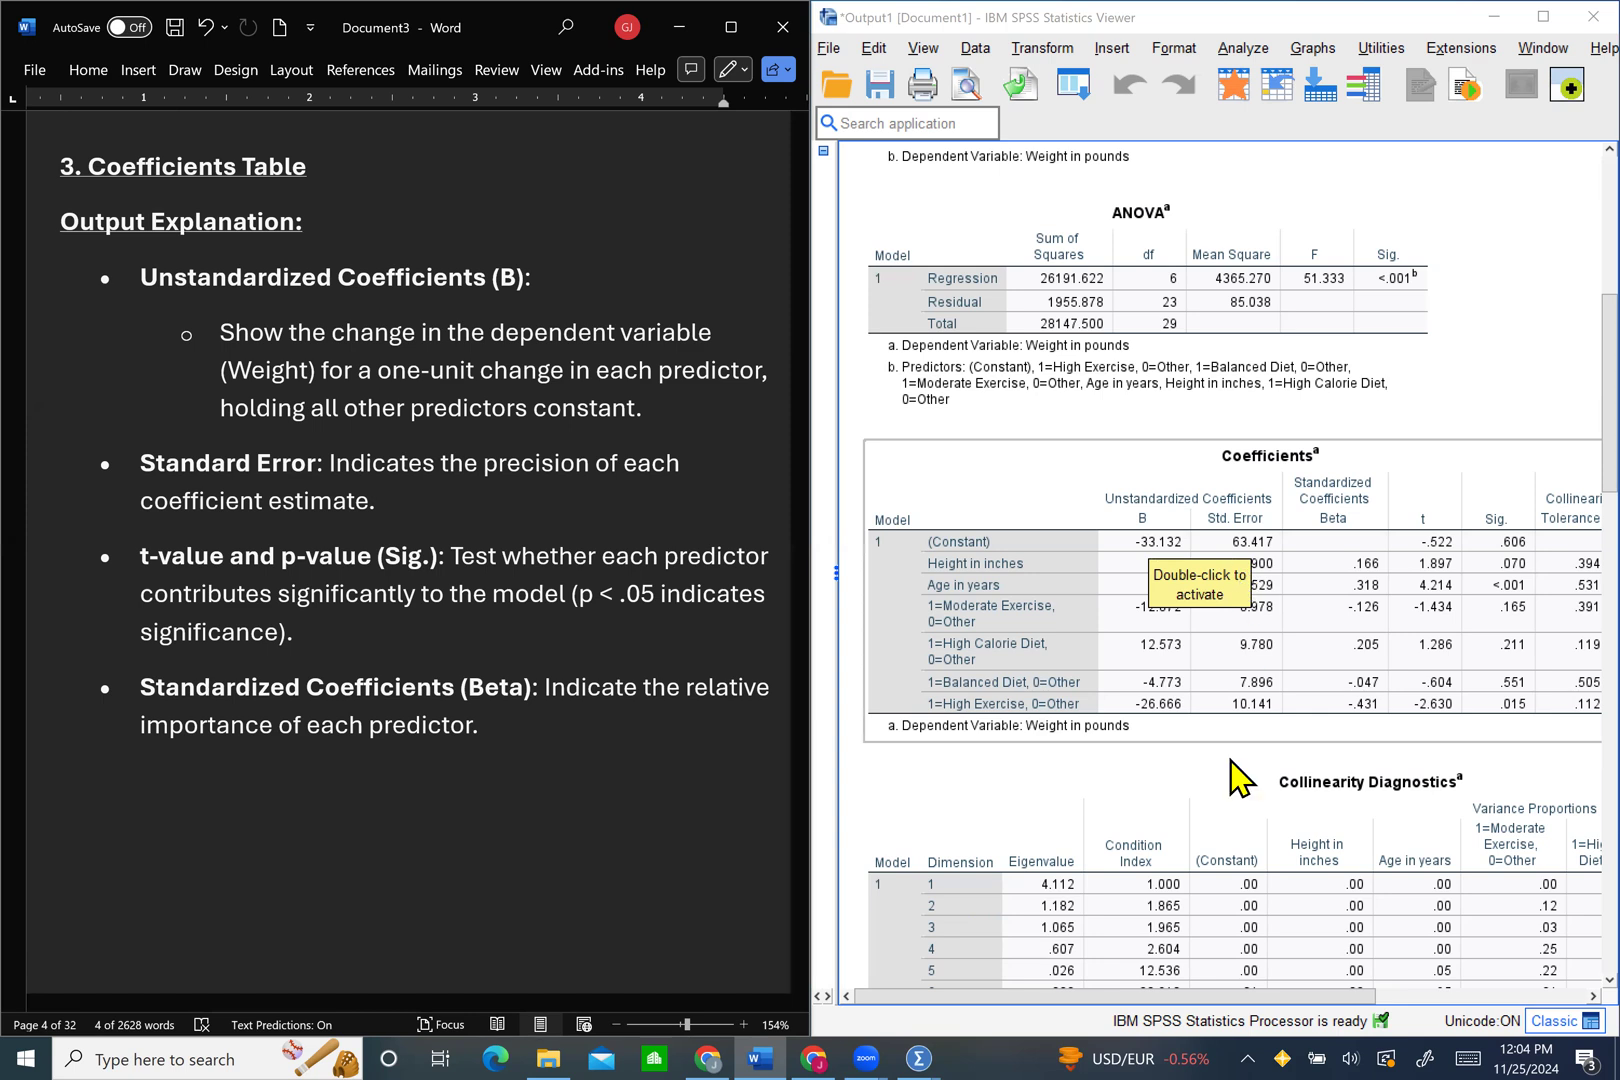
{"action": "scroll", "coordinate": [1233, 770], "scroll_direction": "down", "scroll_amount": 2}
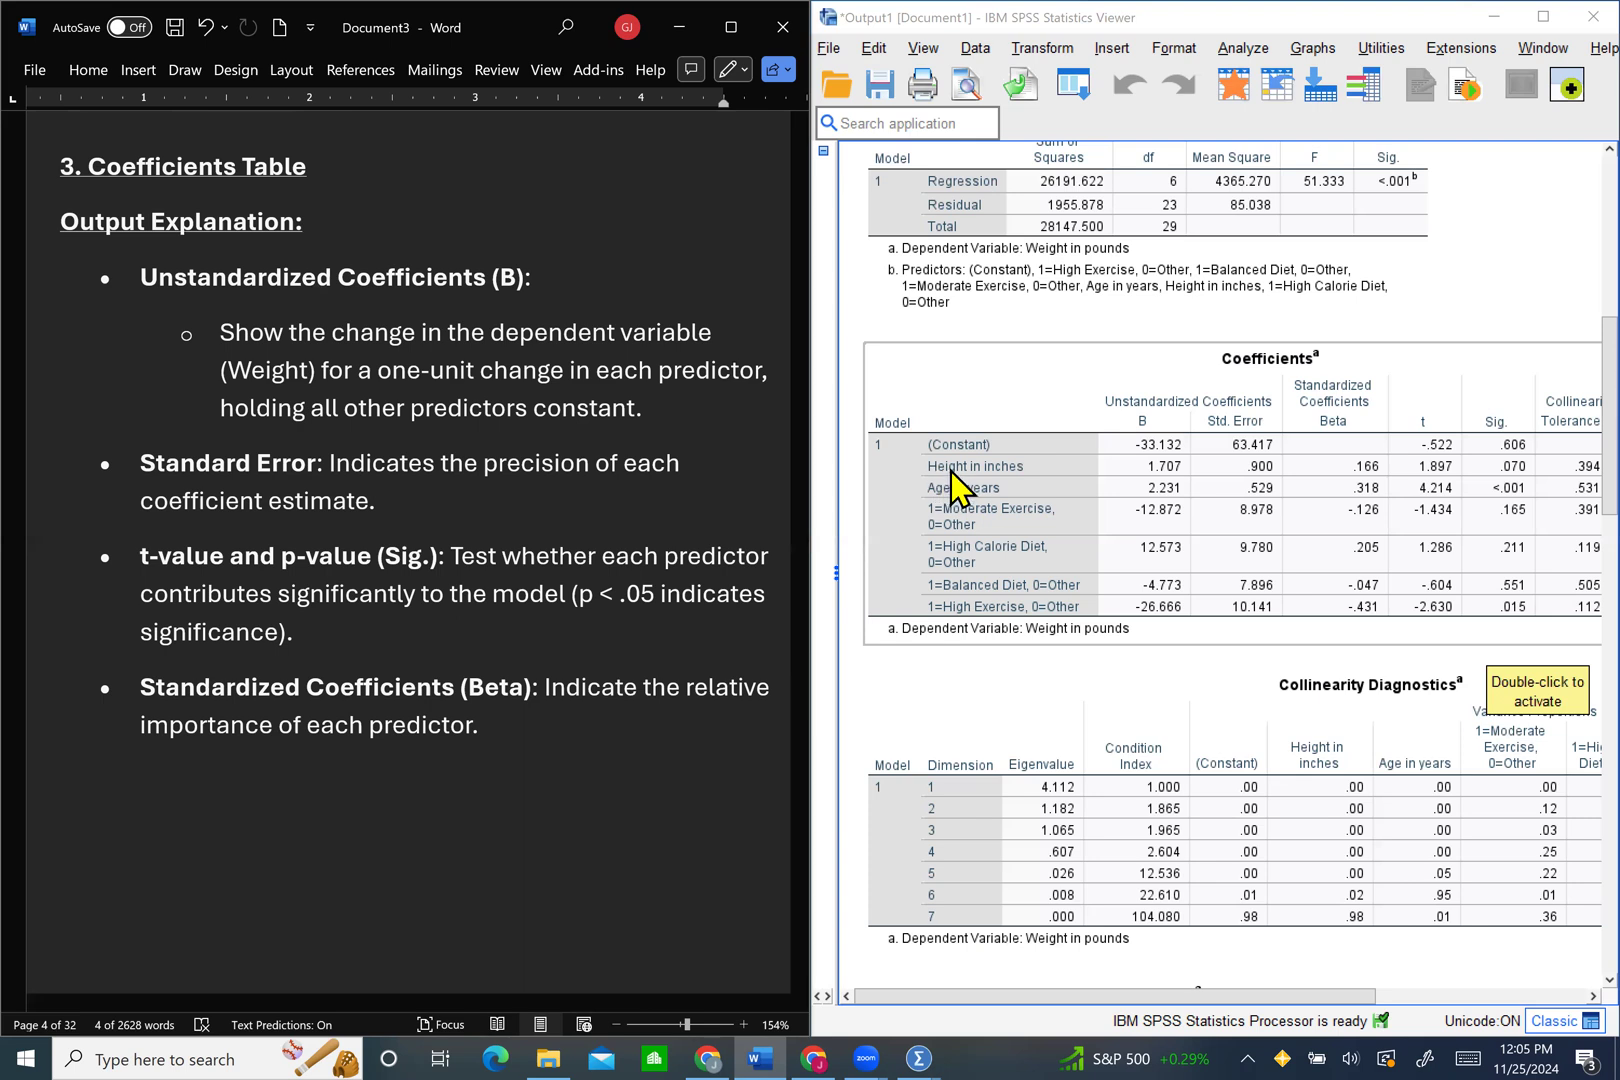
{"action": "left_click", "coordinate": [950, 690]}
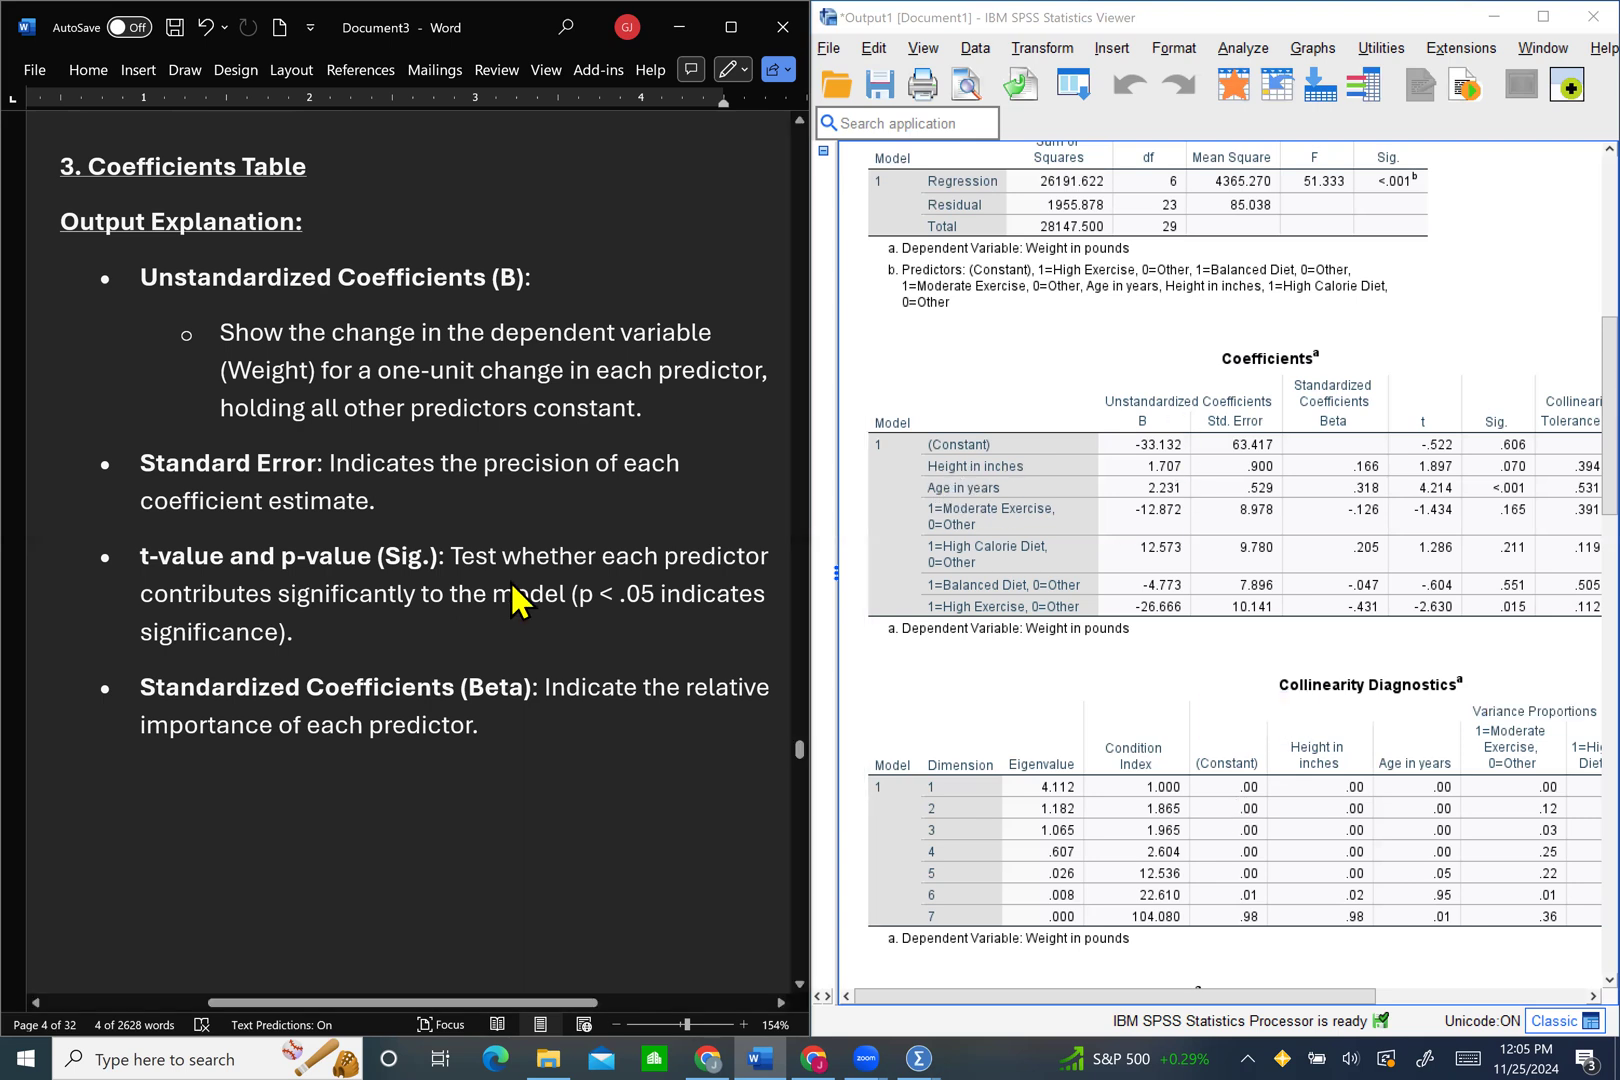
Step: Review the notes' interpretations of the Height and Age predictors against their B and Sig. values in the Coefficients table
{"action": "scroll", "coordinate": [512, 600], "scroll_direction": "down", "scroll_amount": 5}
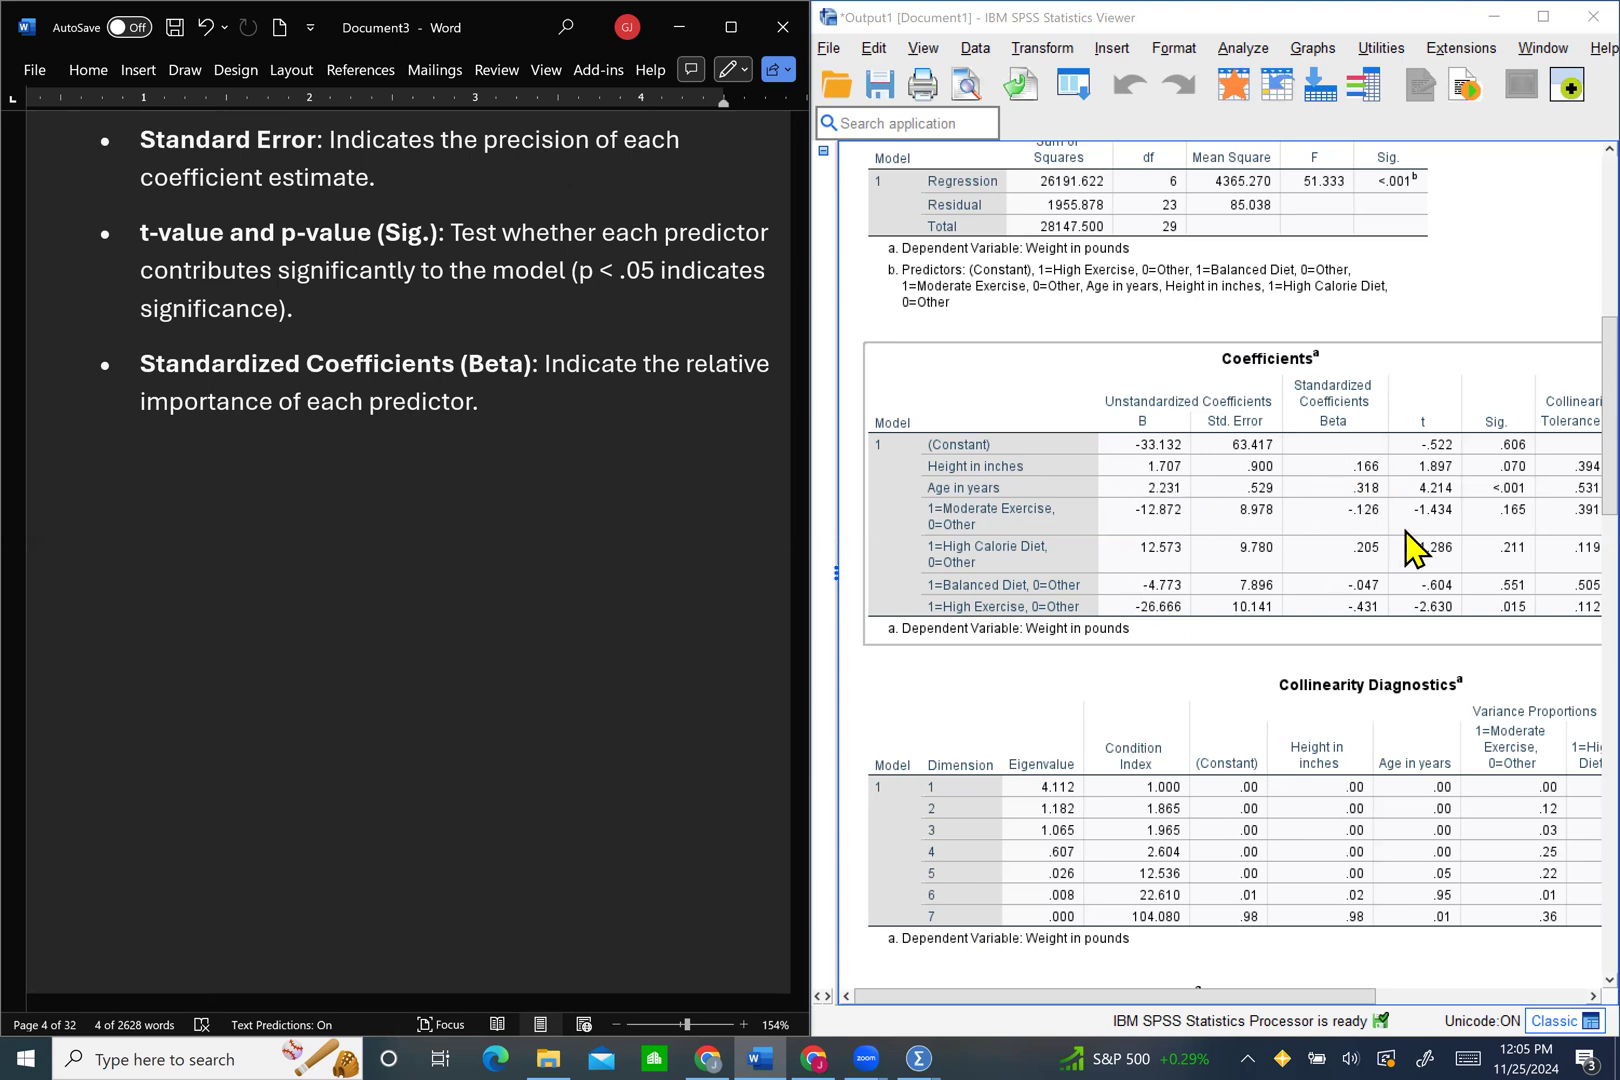
{"action": "scroll", "coordinate": [493, 752], "scroll_direction": "down", "scroll_amount": 10}
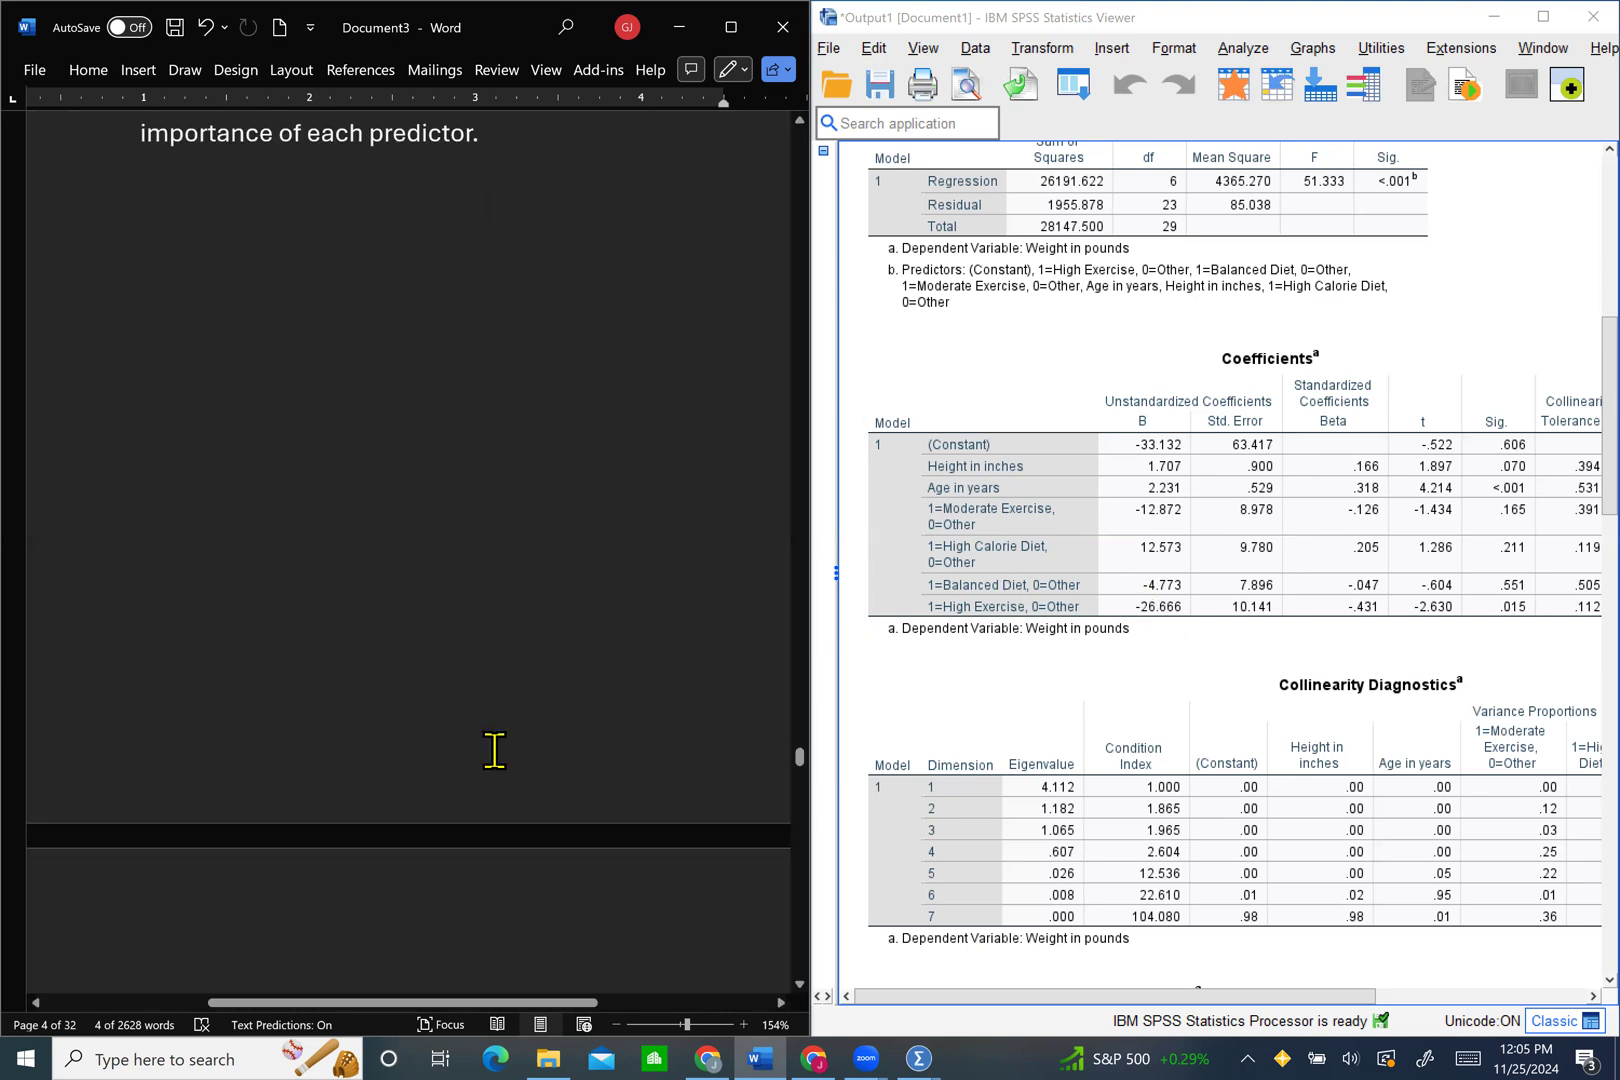
{"action": "scroll", "coordinate": [493, 752], "scroll_direction": "down", "scroll_amount": 5}
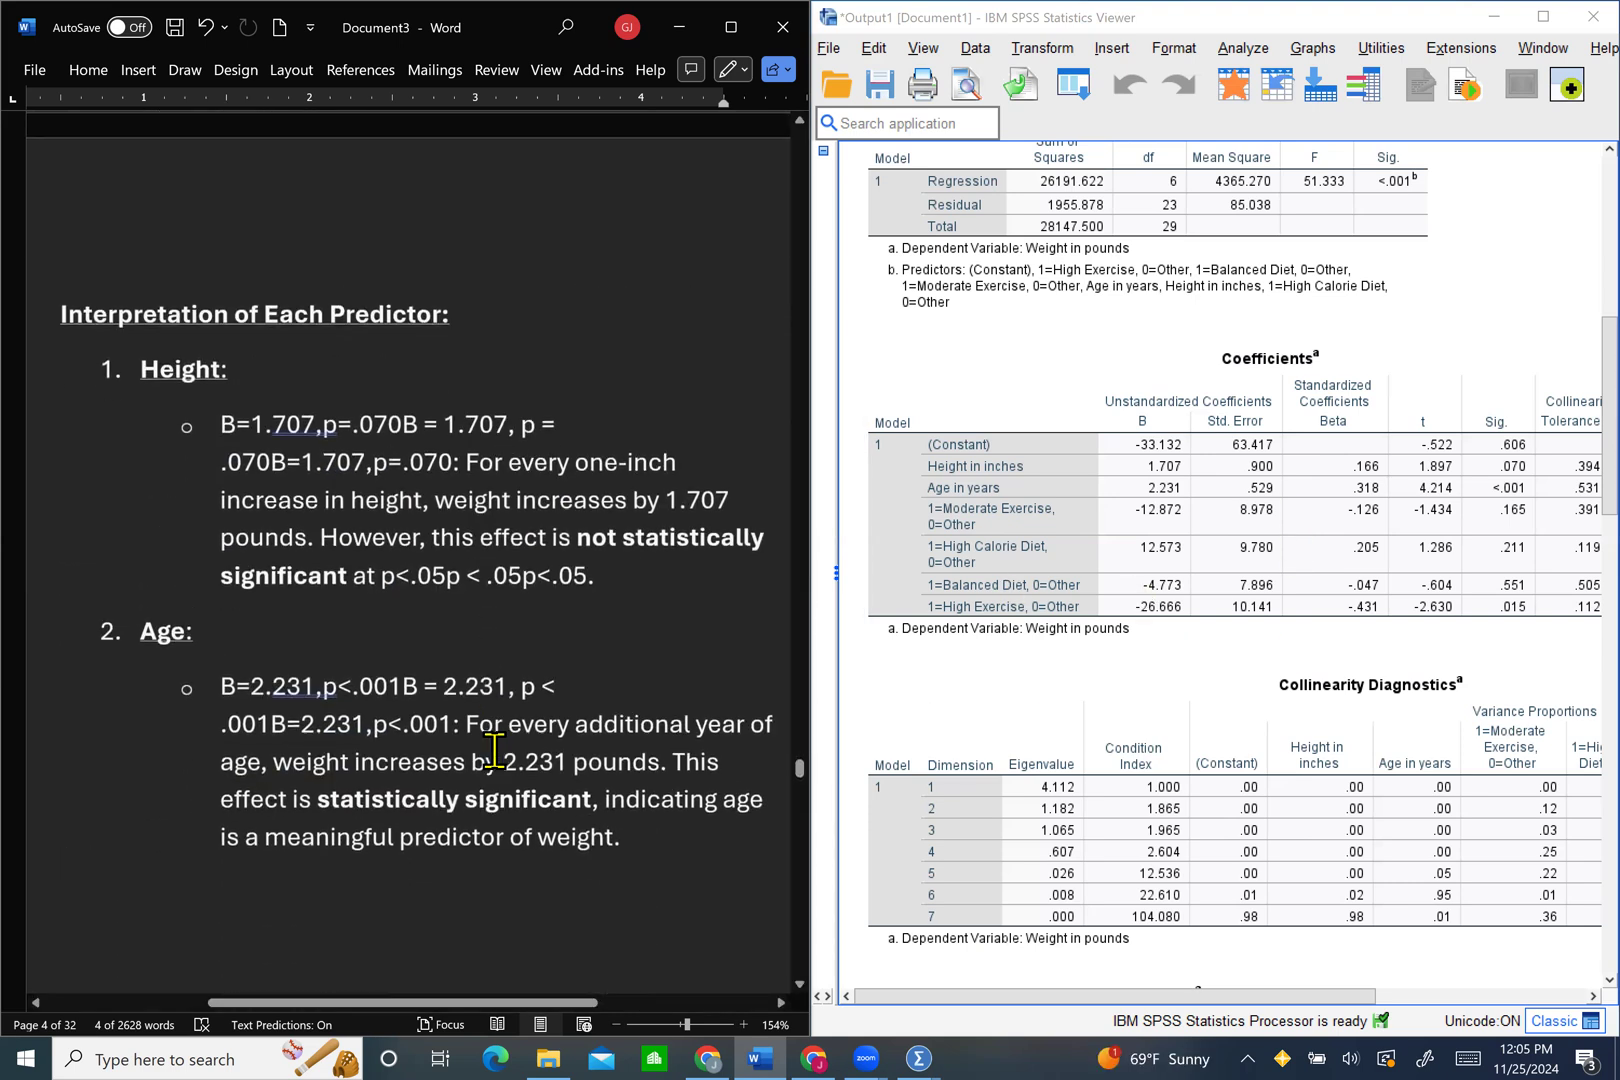
{"action": "left_click", "coordinate": [1428, 478]}
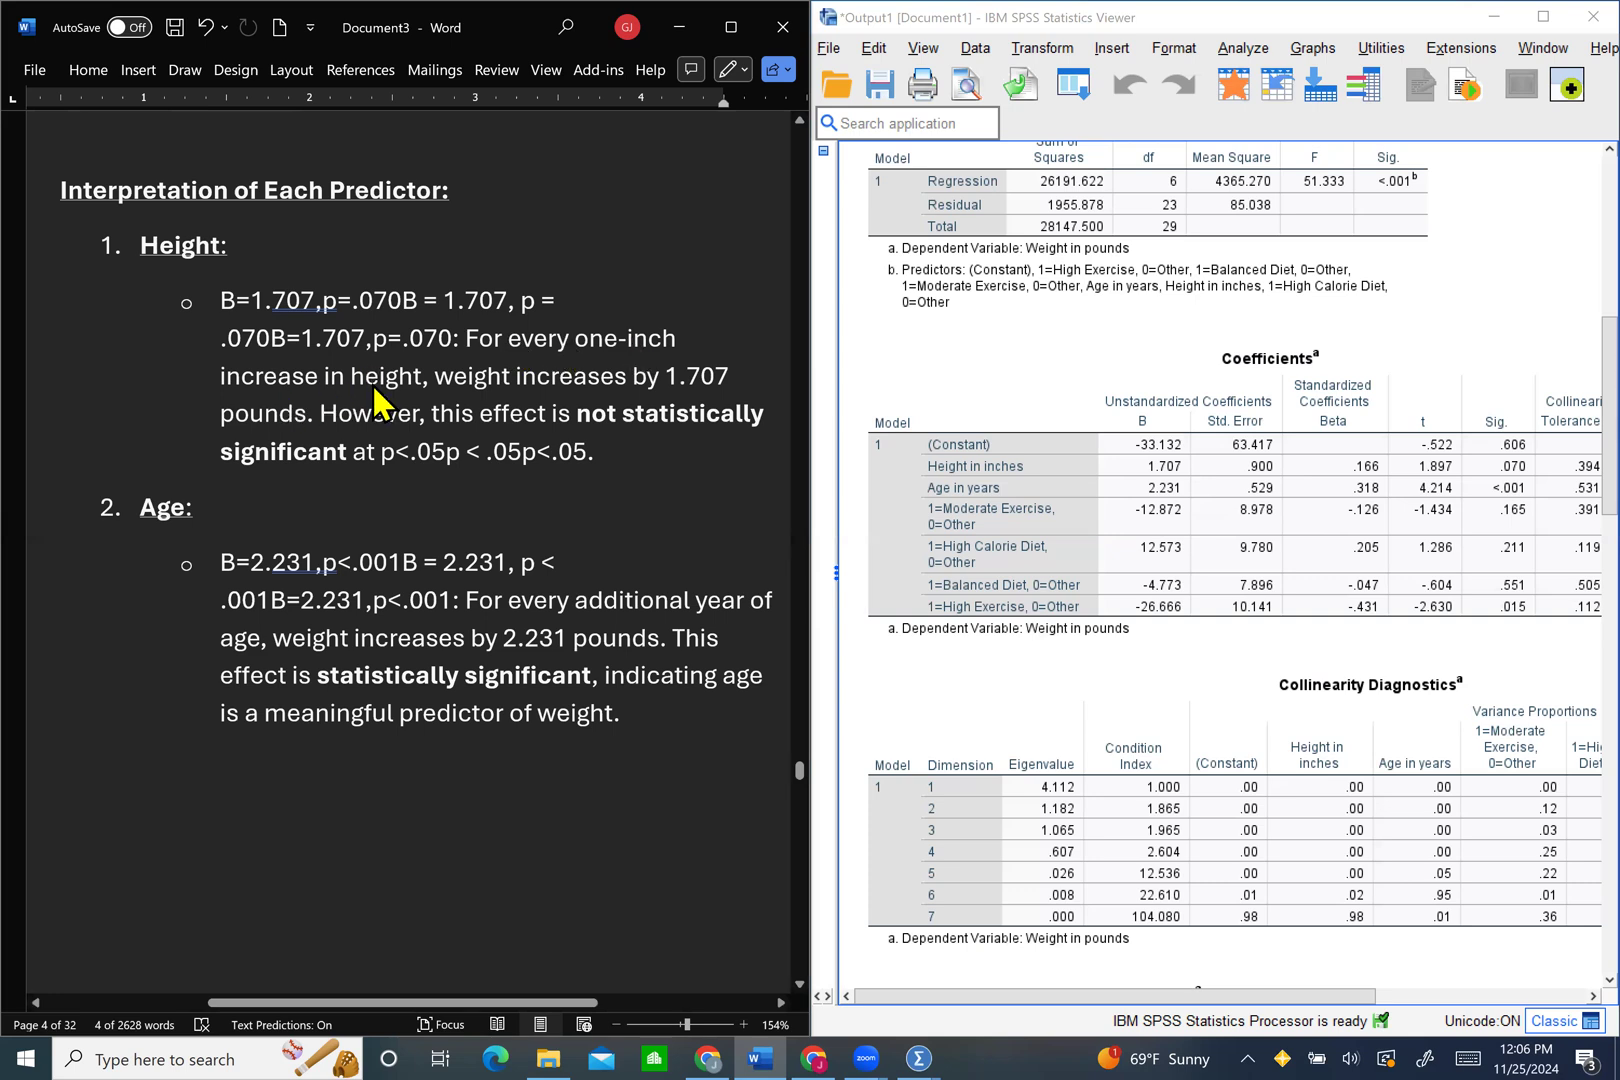
{"action": "left_click", "coordinate": [1152, 614]}
{"action": "scroll", "coordinate": [400, 500], "scroll_direction": "down", "scroll_amount": 3}
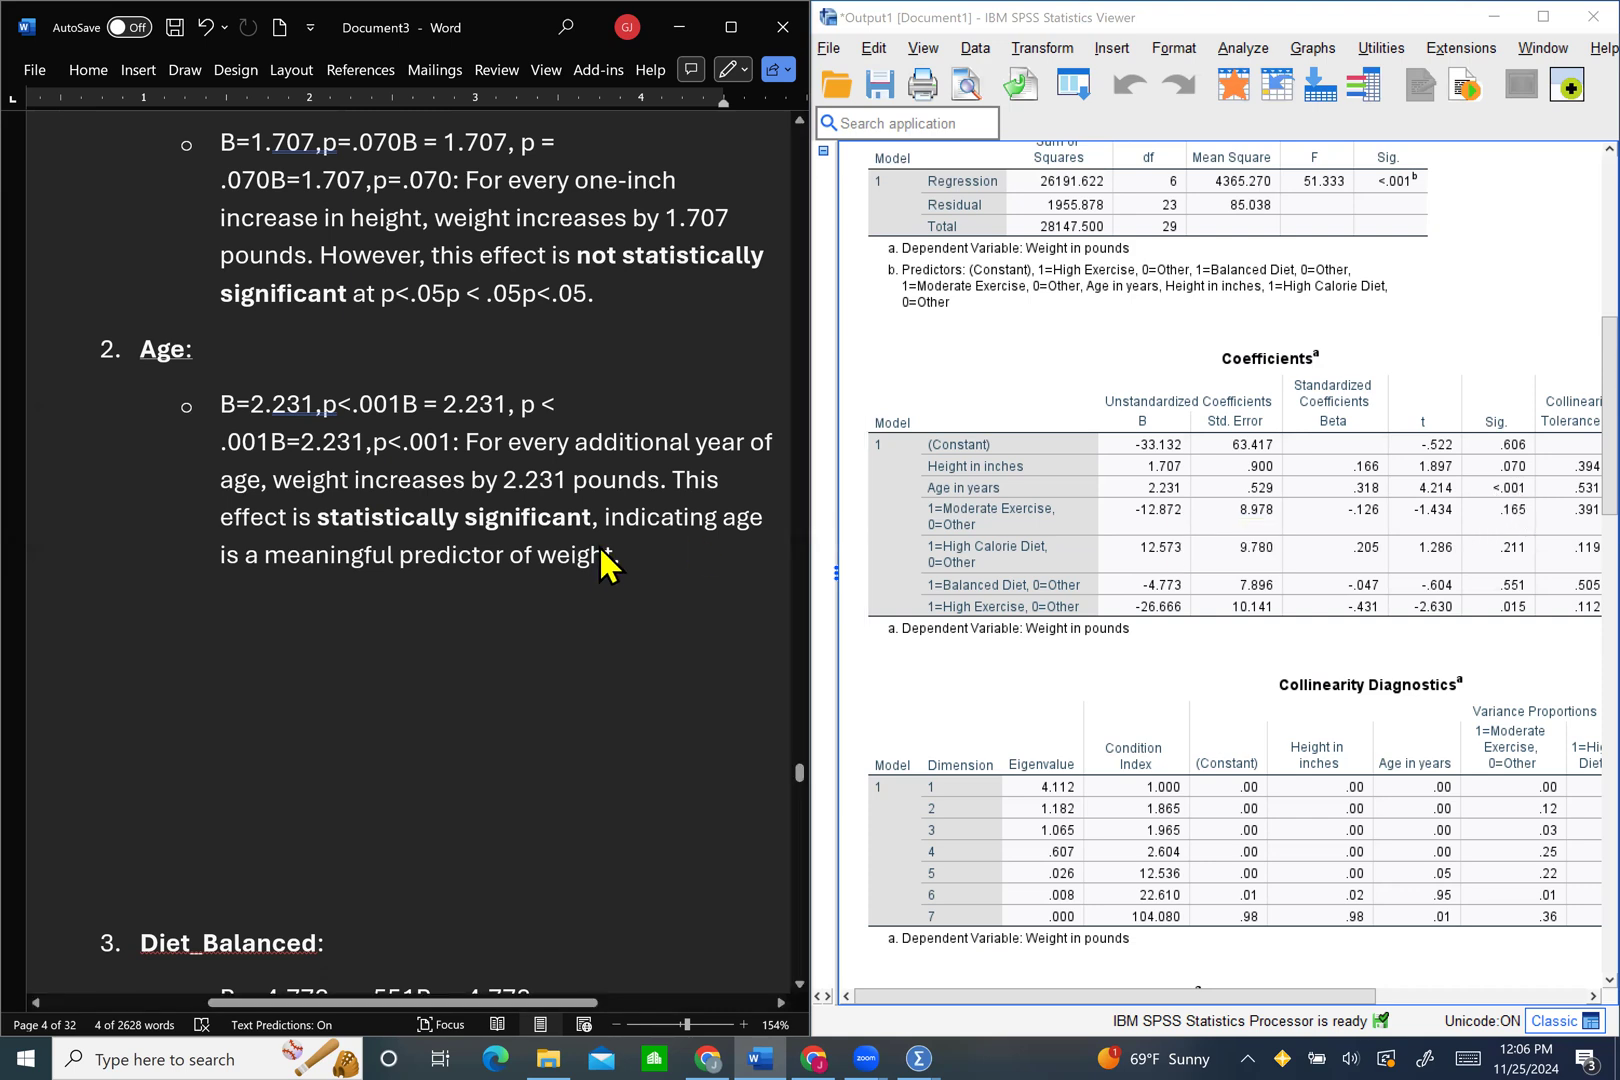
Step: Read the notes' interpretations of the Diet_Balanced and Diet_HighCalorie predictors
{"action": "scroll", "coordinate": [668, 633], "scroll_direction": "down", "scroll_amount": 3}
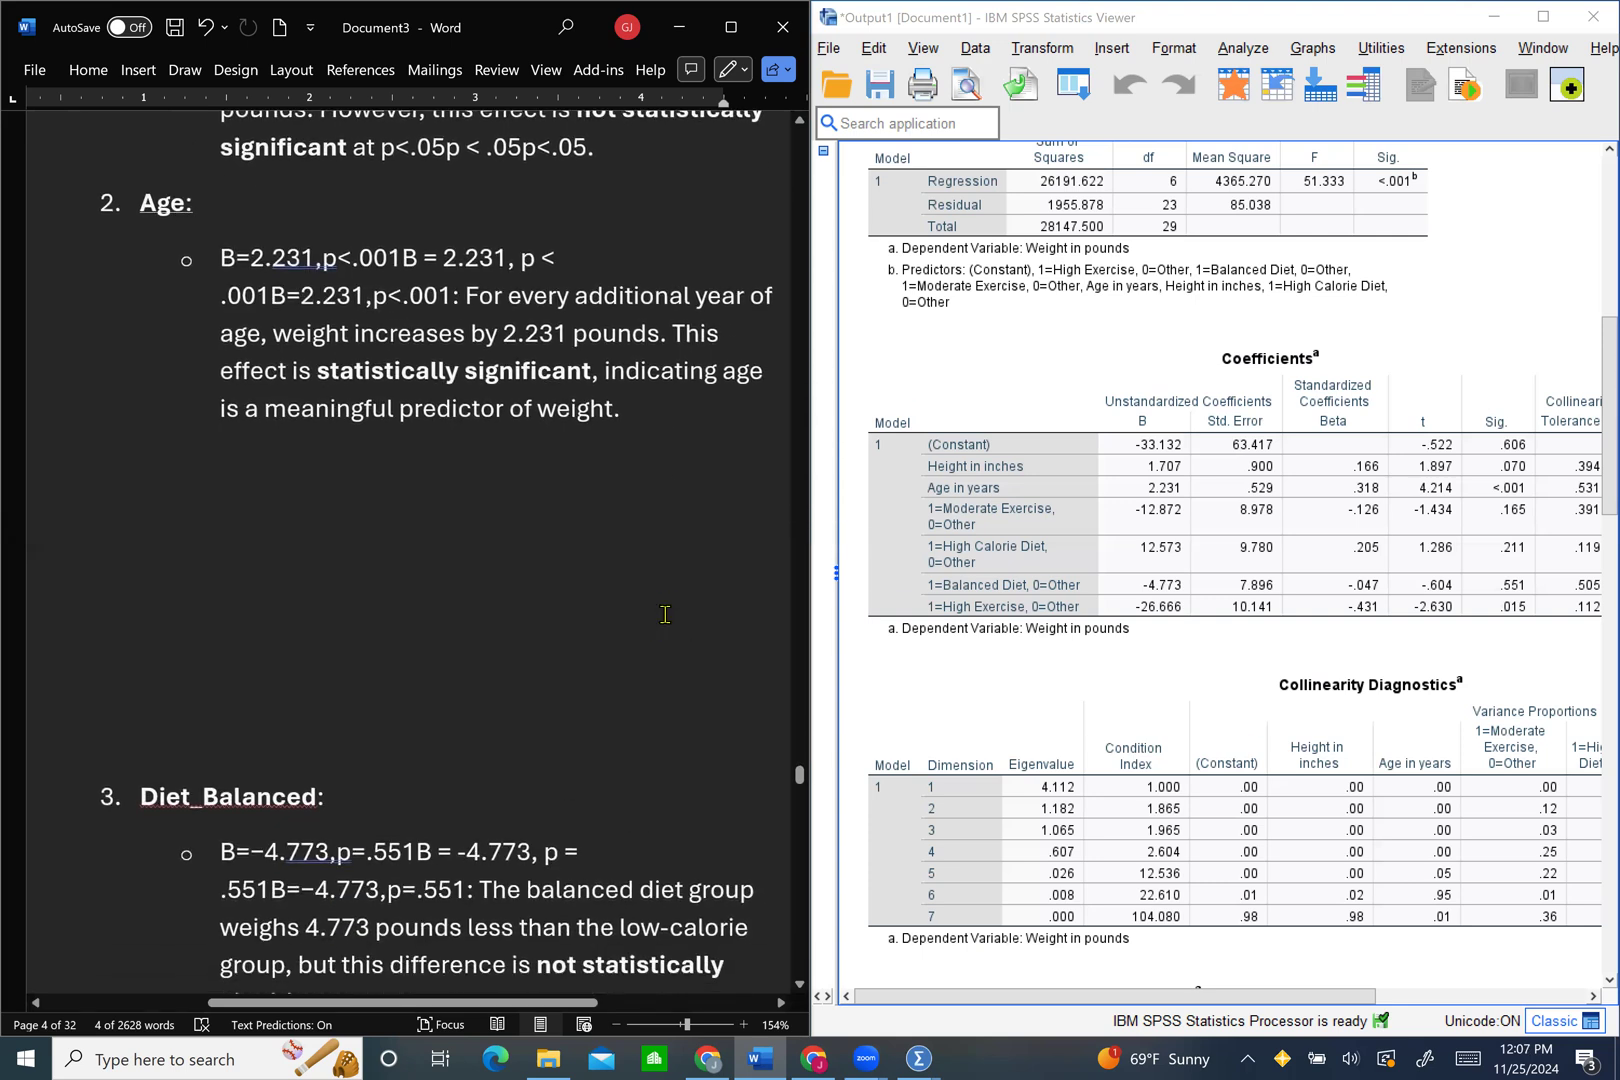
{"action": "scroll", "coordinate": [665, 615], "scroll_direction": "down", "scroll_amount": 2}
{"action": "scroll", "coordinate": [665, 615], "scroll_direction": "down", "scroll_amount": 3}
{"action": "scroll", "coordinate": [665, 615], "scroll_direction": "down", "scroll_amount": 2}
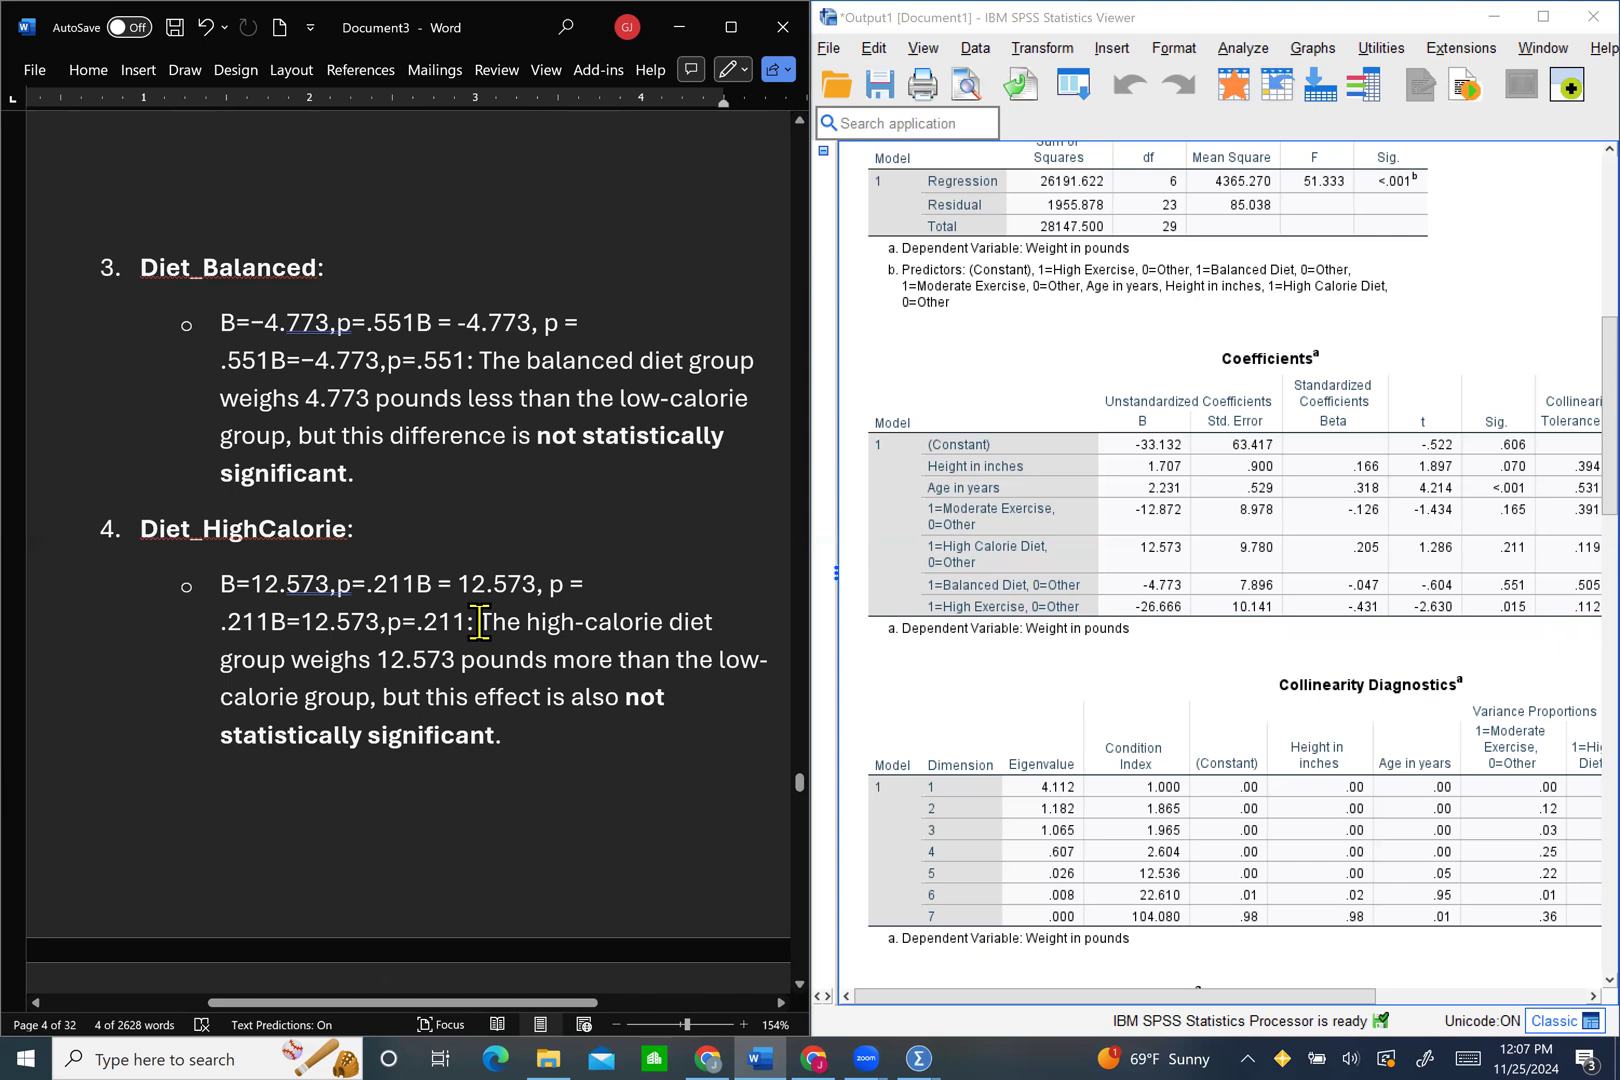
{"action": "left_click_drag", "start_coordinate": [479, 621], "coordinate": [451, 621]}
{"action": "scroll", "coordinate": [339, 749], "scroll_direction": "down", "scroll_amount": 1}
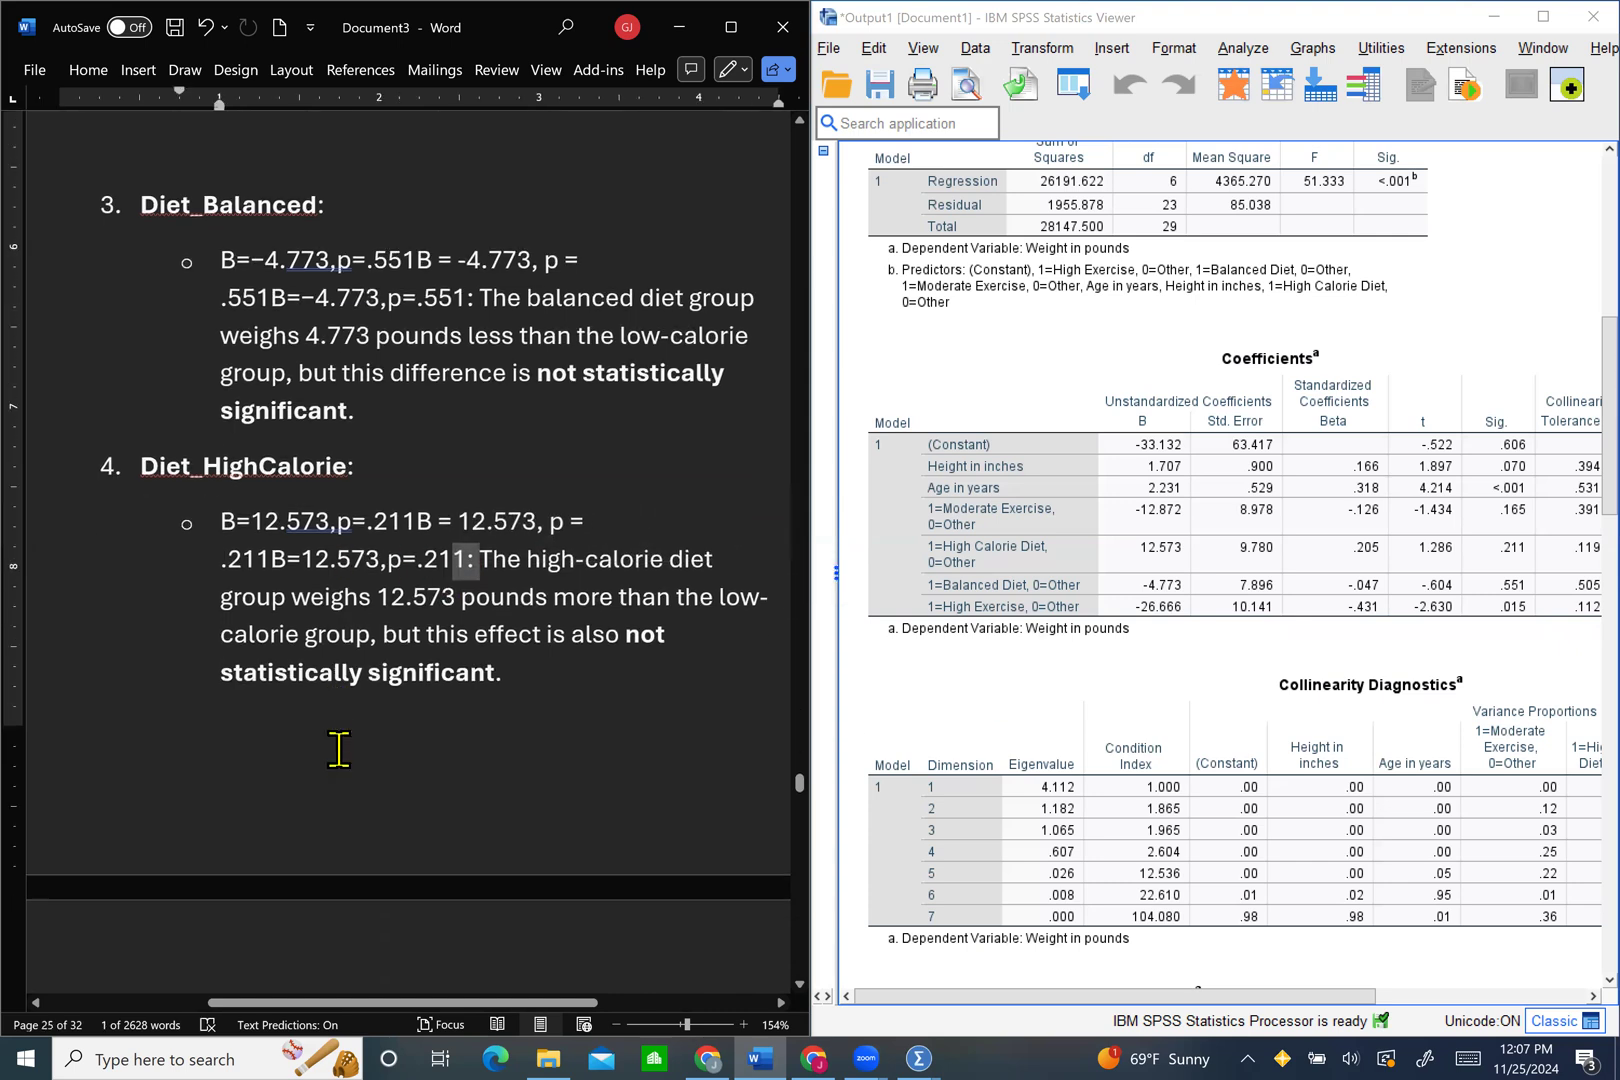
{"action": "scroll", "coordinate": [339, 749], "scroll_direction": "down", "scroll_amount": 1}
{"action": "scroll", "coordinate": [336, 749], "scroll_direction": "up", "scroll_amount": 1}
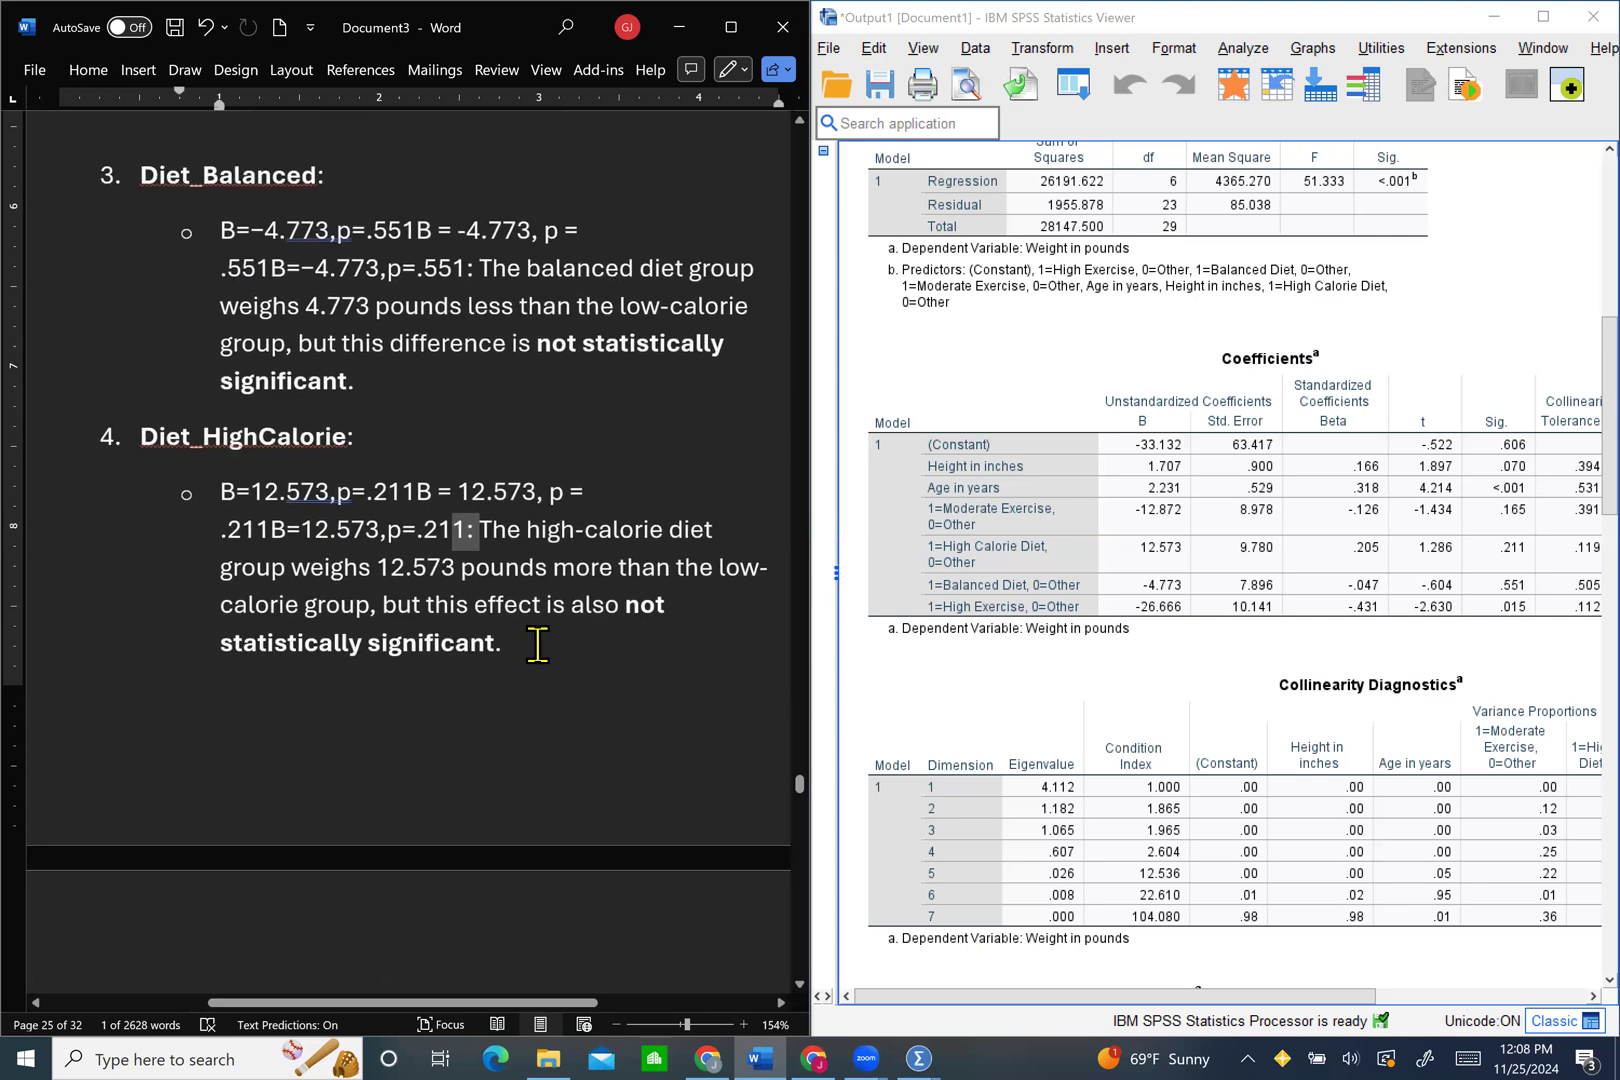
{"action": "triple_click", "coordinate": [230, 495]}
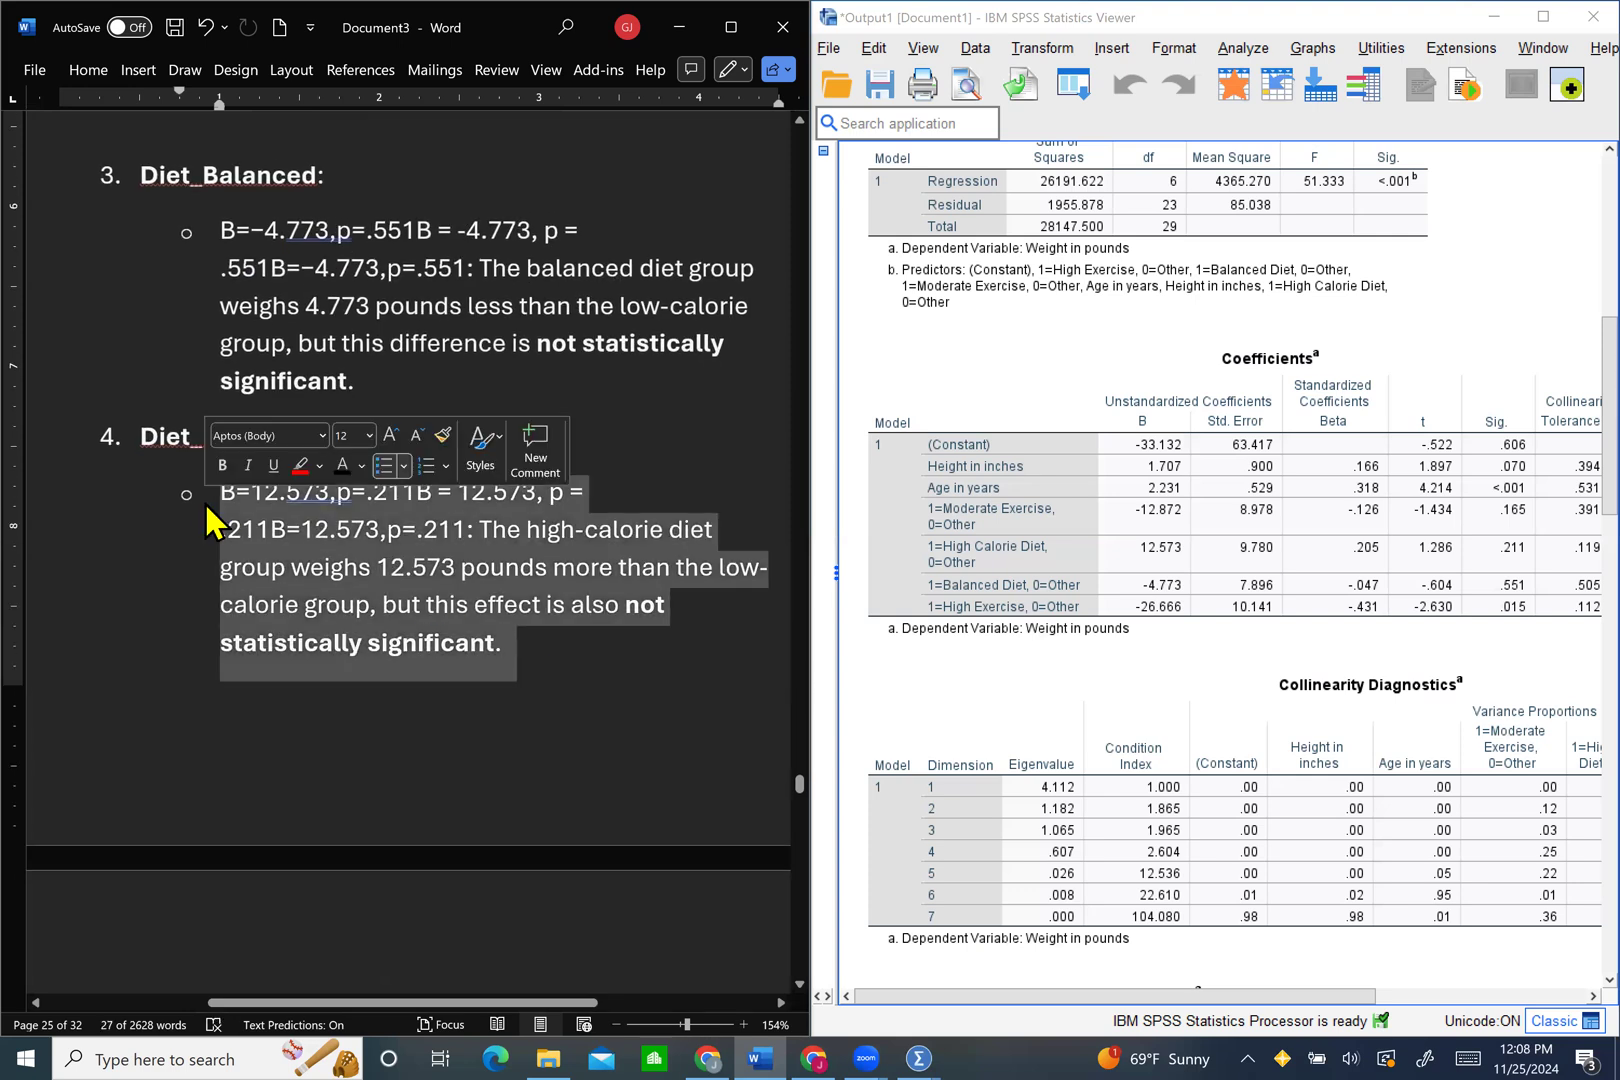
{"action": "key", "text": "BackSpace"}
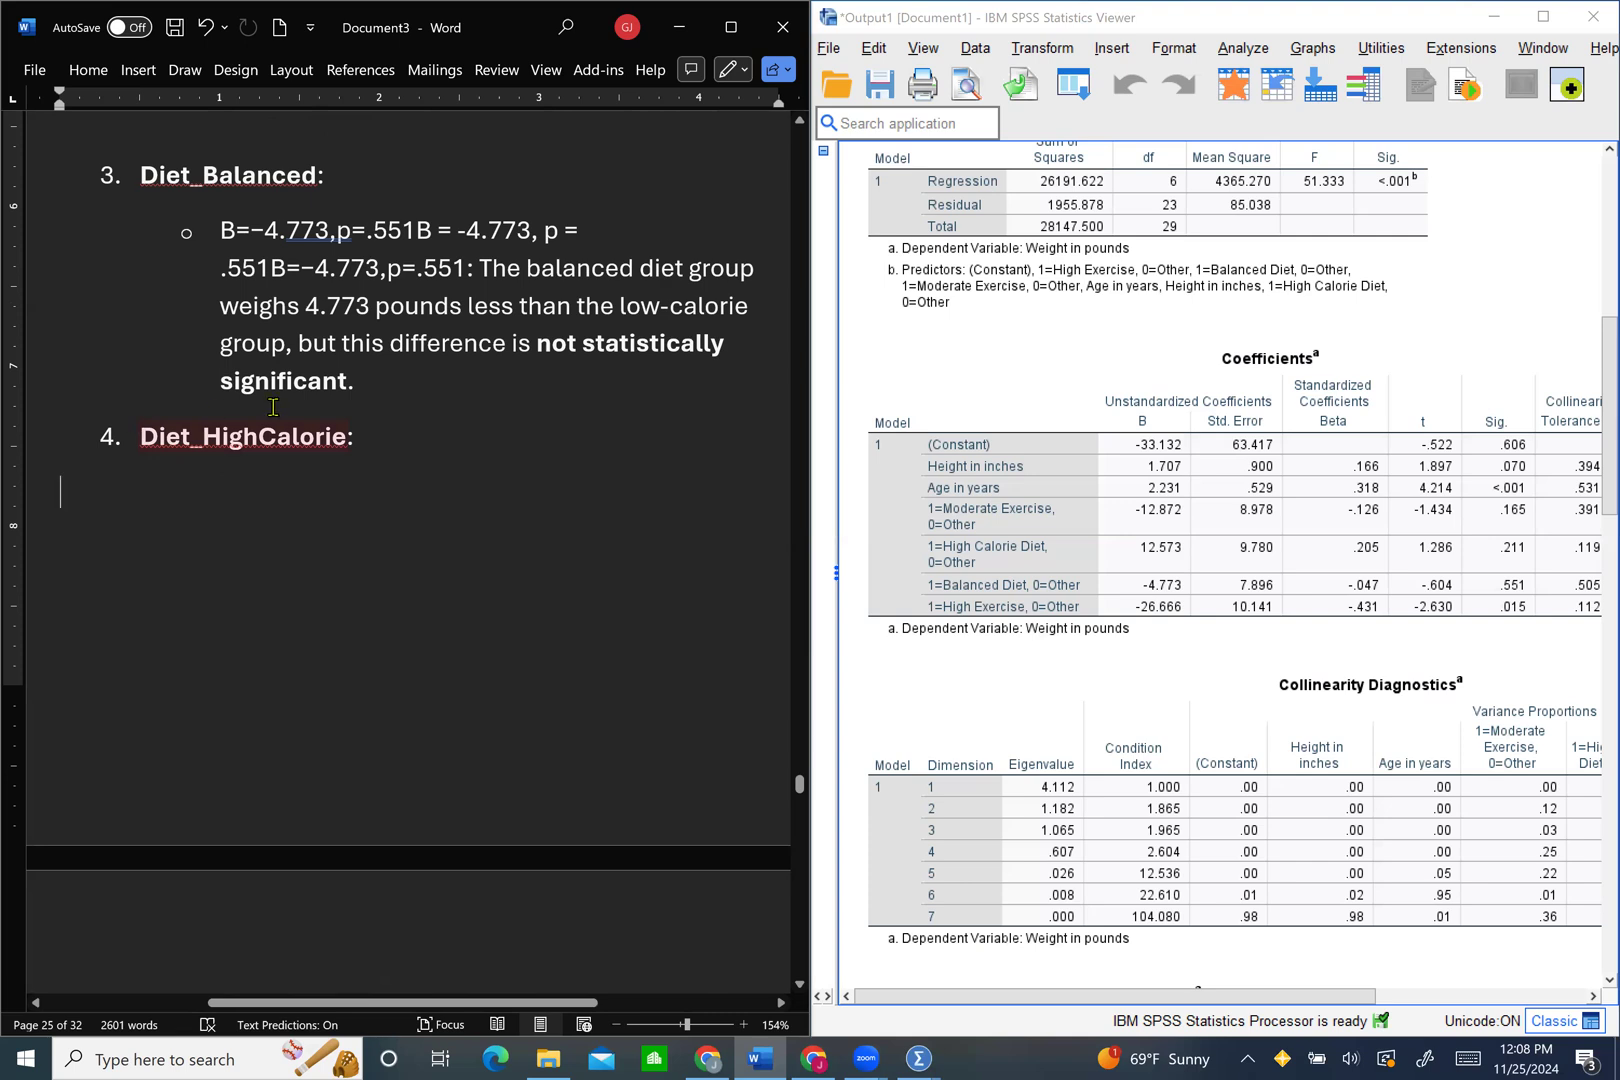
{"action": "left_click", "coordinate": [958, 602]}
{"action": "left_click", "coordinate": [205, 28]}
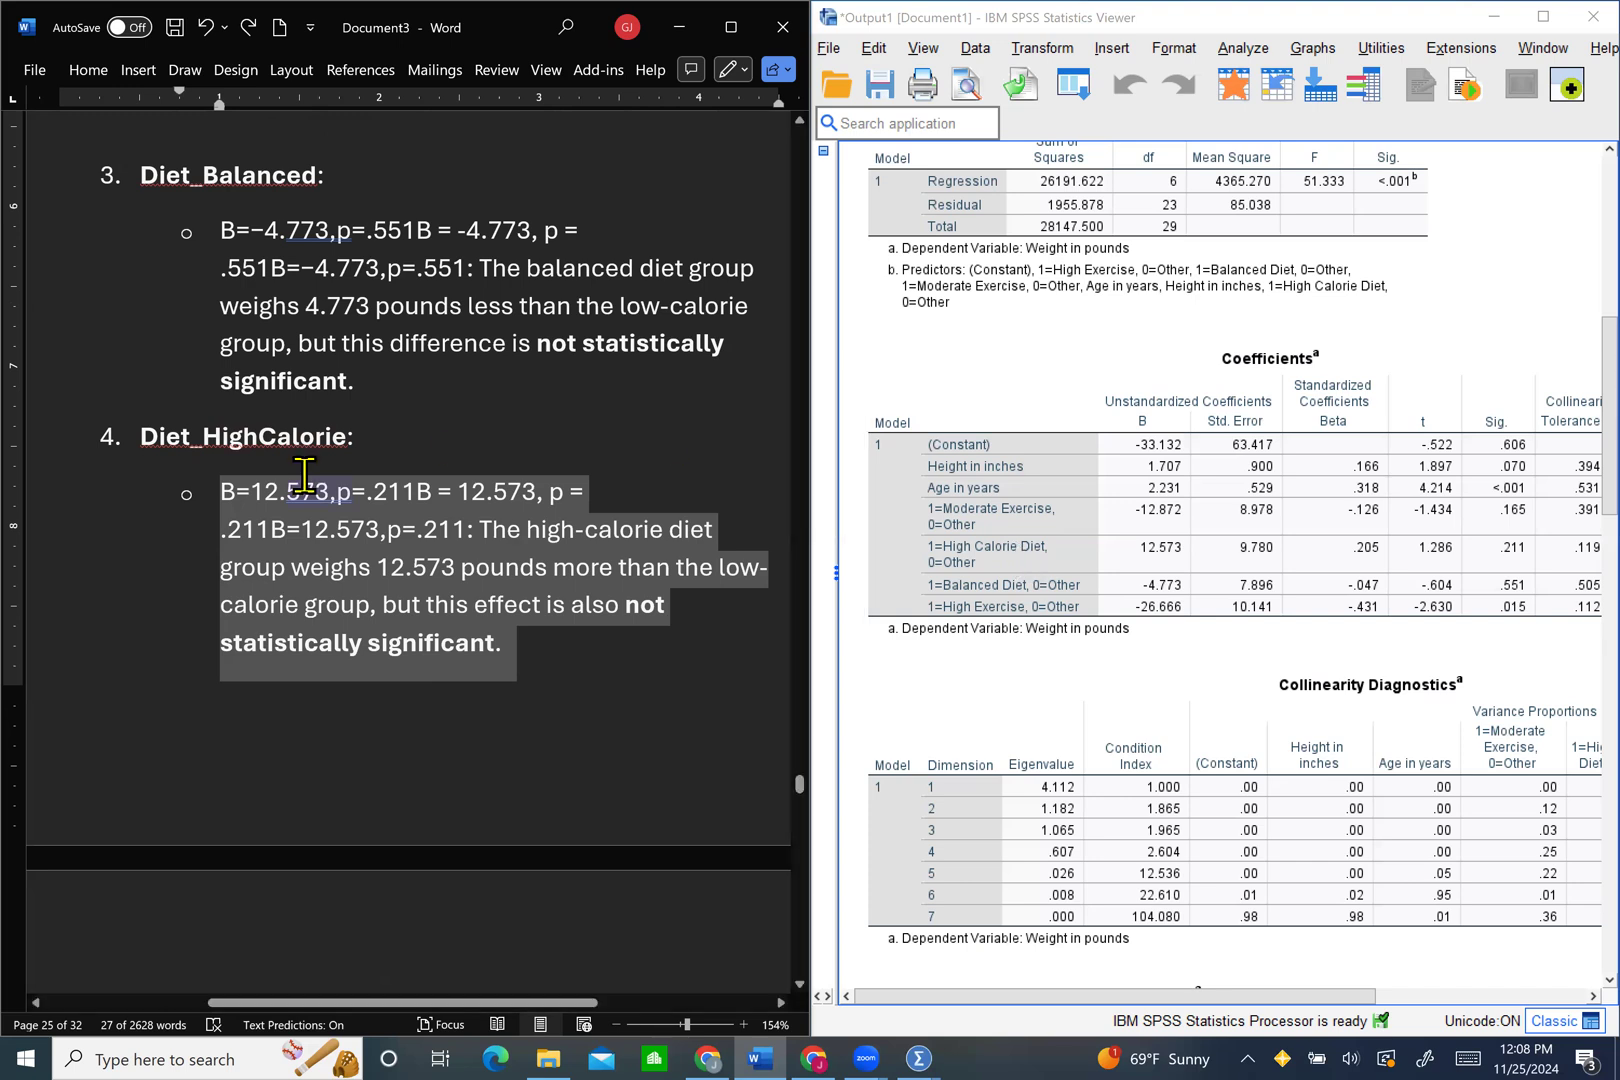
Step: Check the diet rows in the Coefficients table and compare the Exercise_Moderate and Exercise_High rows with their interpretations in the notes
{"action": "left_click", "coordinate": [1165, 580]}
{"action": "left_click", "coordinate": [925, 630]}
{"action": "scroll", "coordinate": [436, 566], "scroll_direction": "down", "scroll_amount": 6}
{"action": "scroll", "coordinate": [440, 568], "scroll_direction": "down", "scroll_amount": 6}
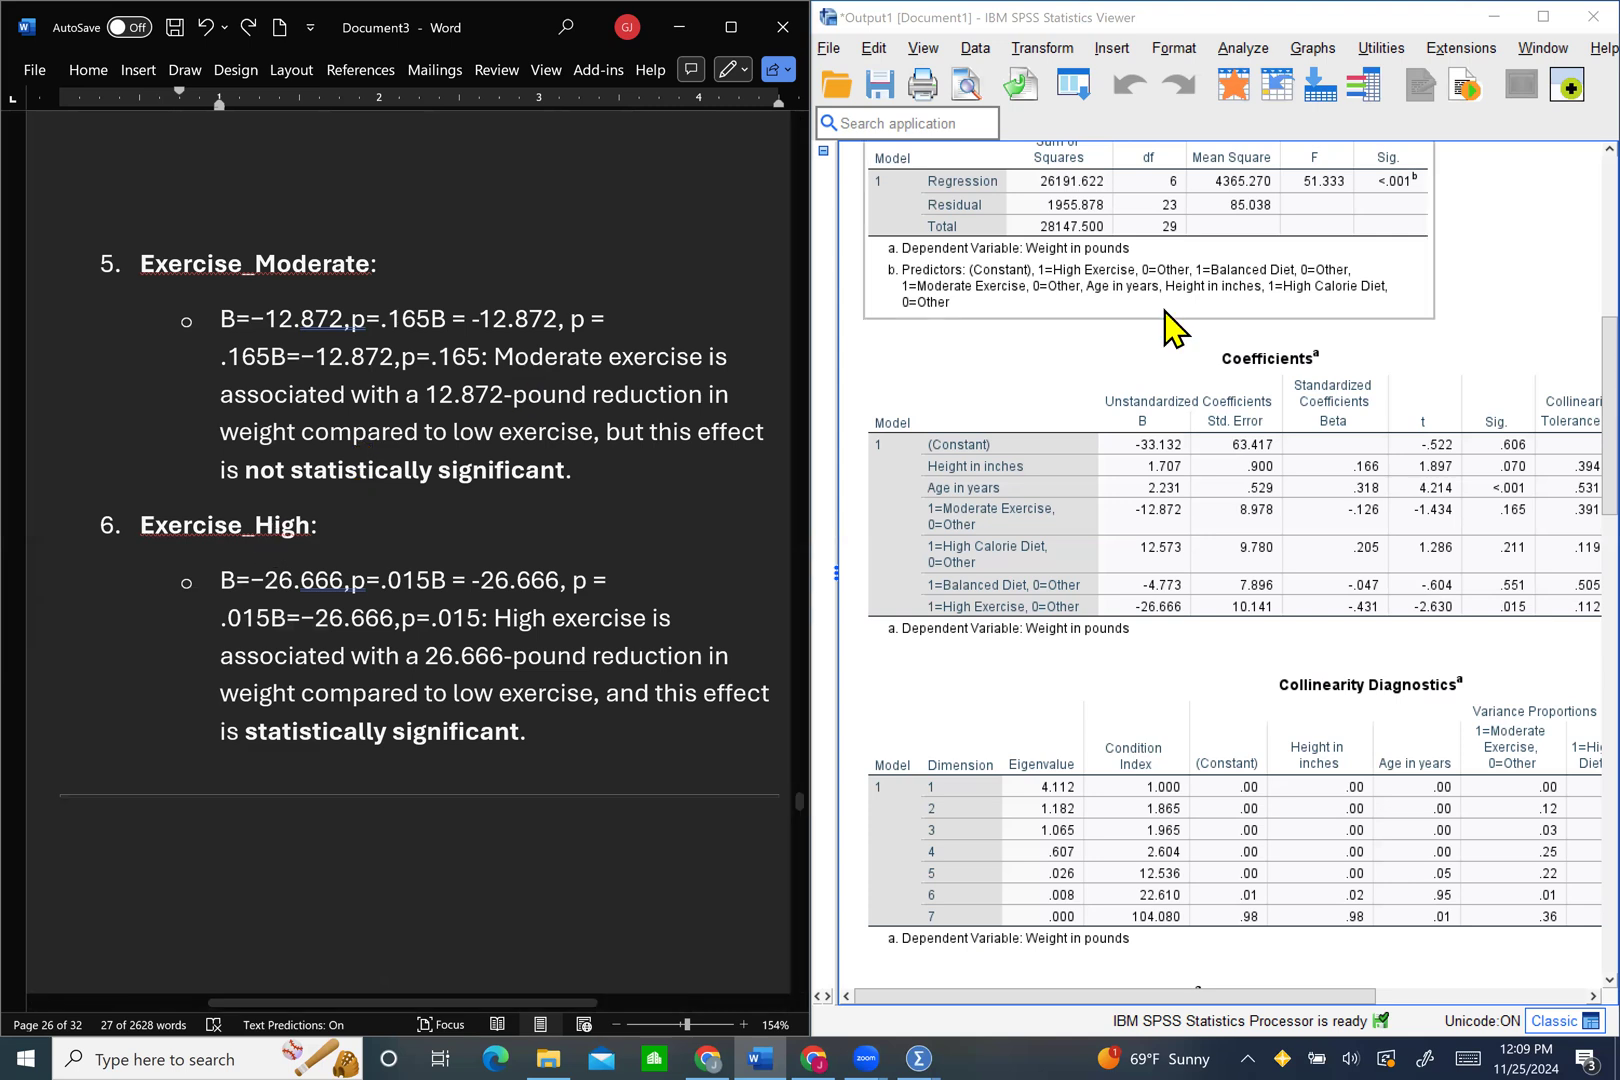
{"action": "left_click", "coordinate": [1005, 600]}
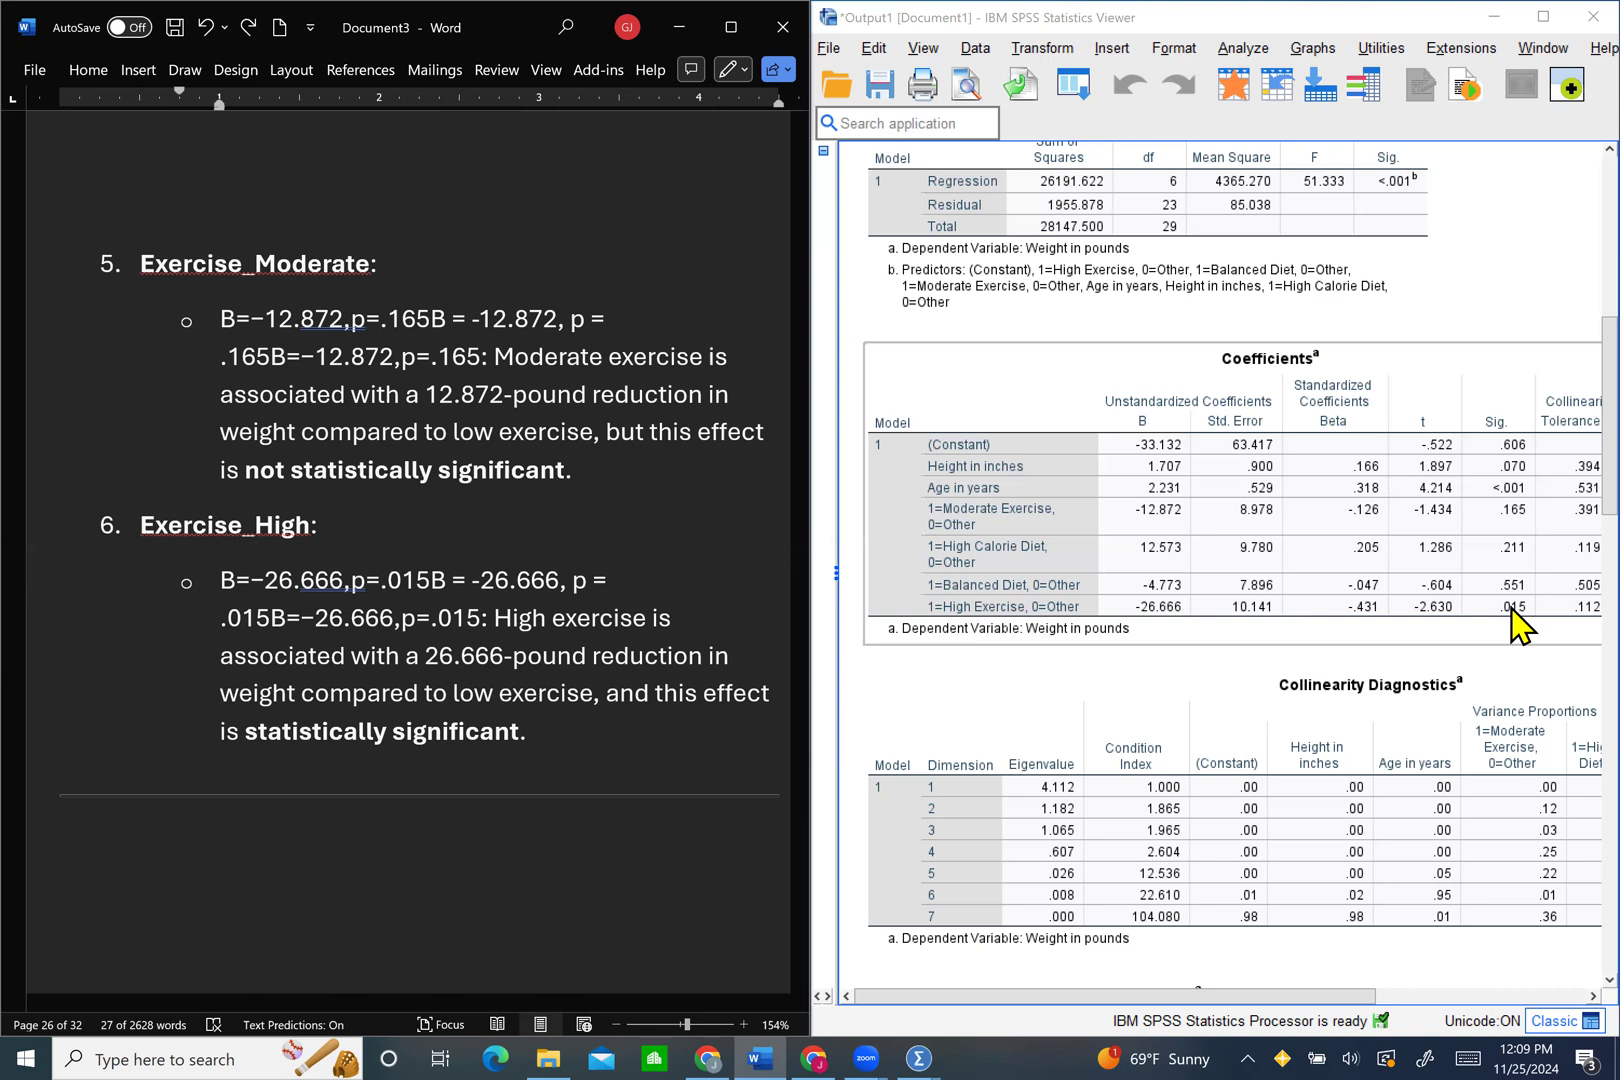
{"action": "left_click", "coordinate": [232, 581]}
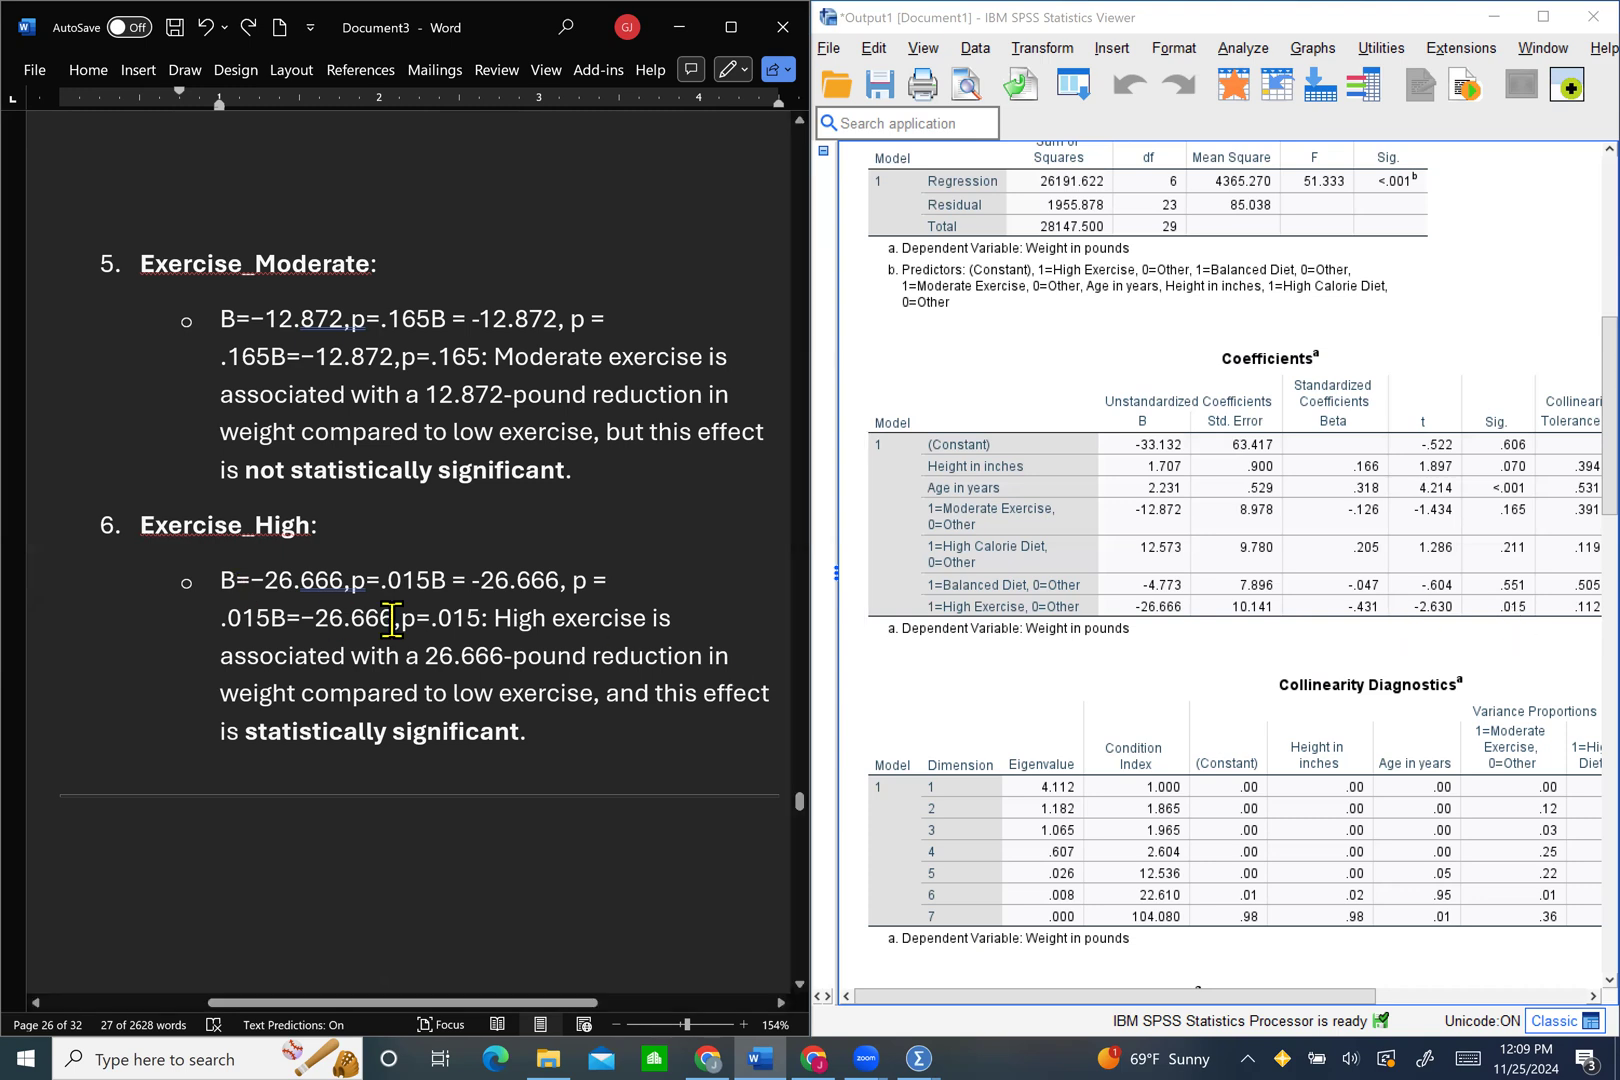
{"action": "left_click_drag", "start_coordinate": [487, 617], "coordinate": [310, 617]}
{"action": "mouse_move", "coordinate": [280, 617]}
{"action": "left_mouse_down"}
{"action": "mouse_move", "coordinate": [227, 617]}
{"action": "mouse_move", "coordinate": [280, 617]}
{"action": "mouse_move", "coordinate": [264, 602]}
{"action": "left_mouse_up"}
{"action": "left_click", "coordinate": [267, 606]}
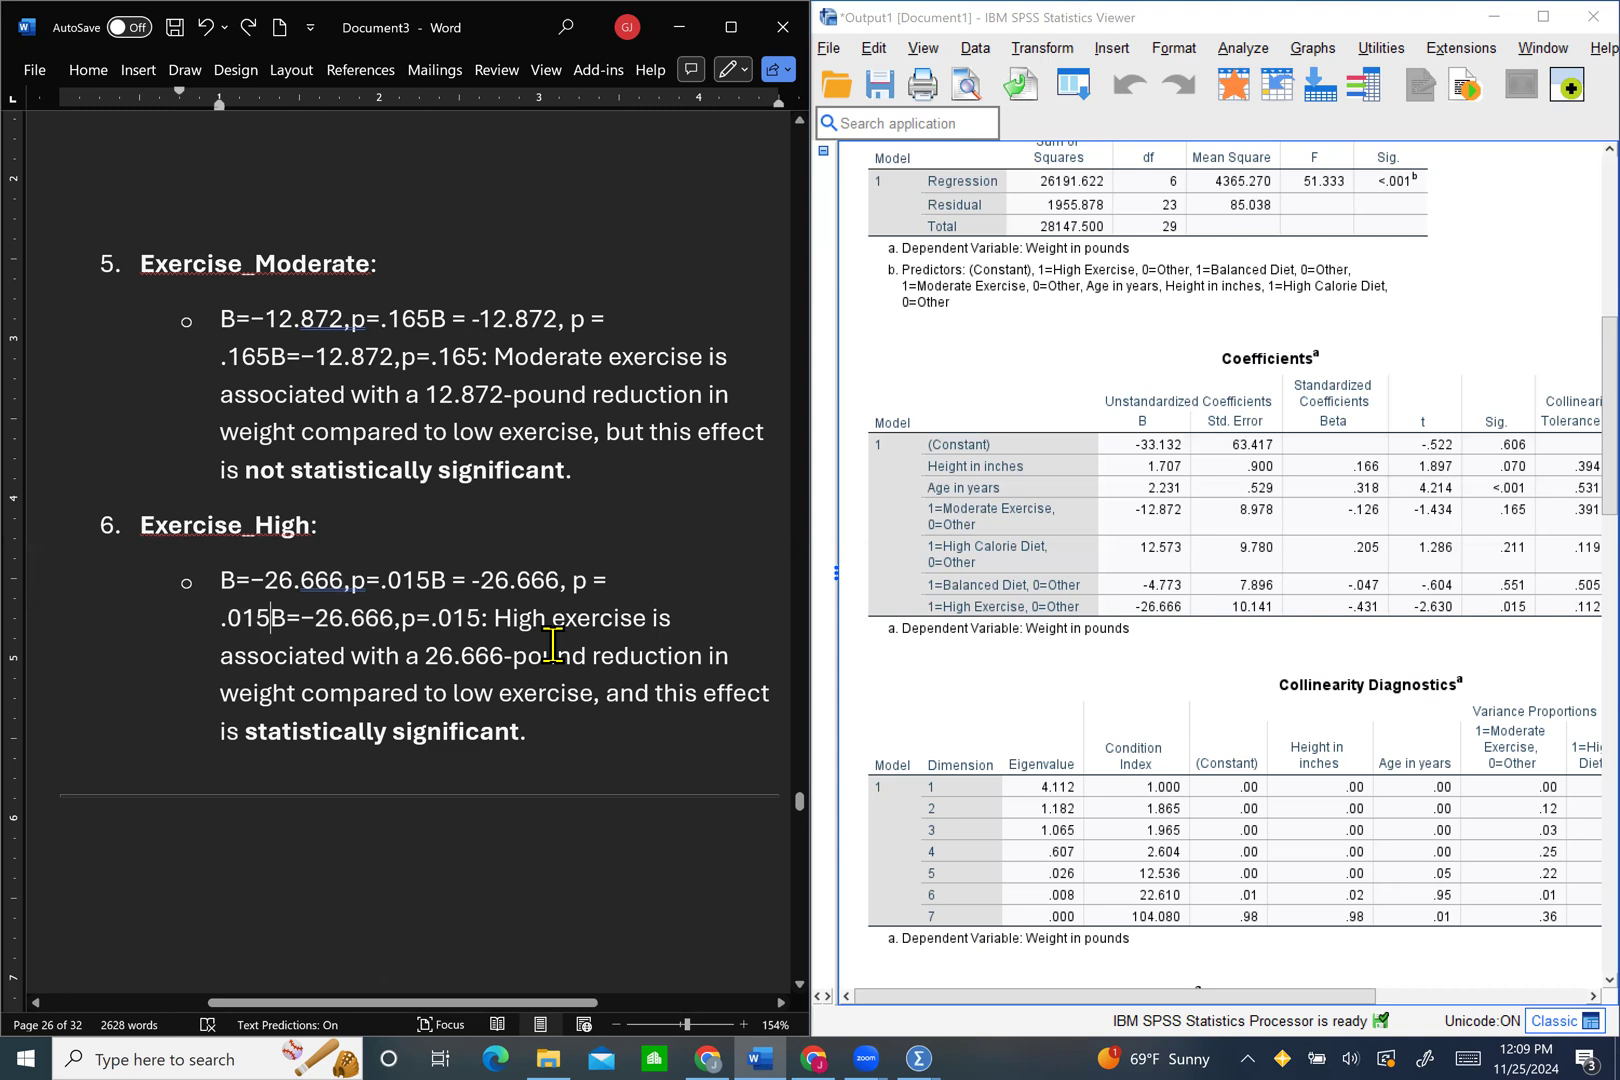
Step: Compare the notes' multicollinearity diagnostics with the Tolerance and VIF values in the Coefficients table
{"action": "scroll", "coordinate": [550, 644], "scroll_direction": "down", "scroll_amount": 10}
{"action": "scroll", "coordinate": [552, 643], "scroll_direction": "down", "scroll_amount": 3}
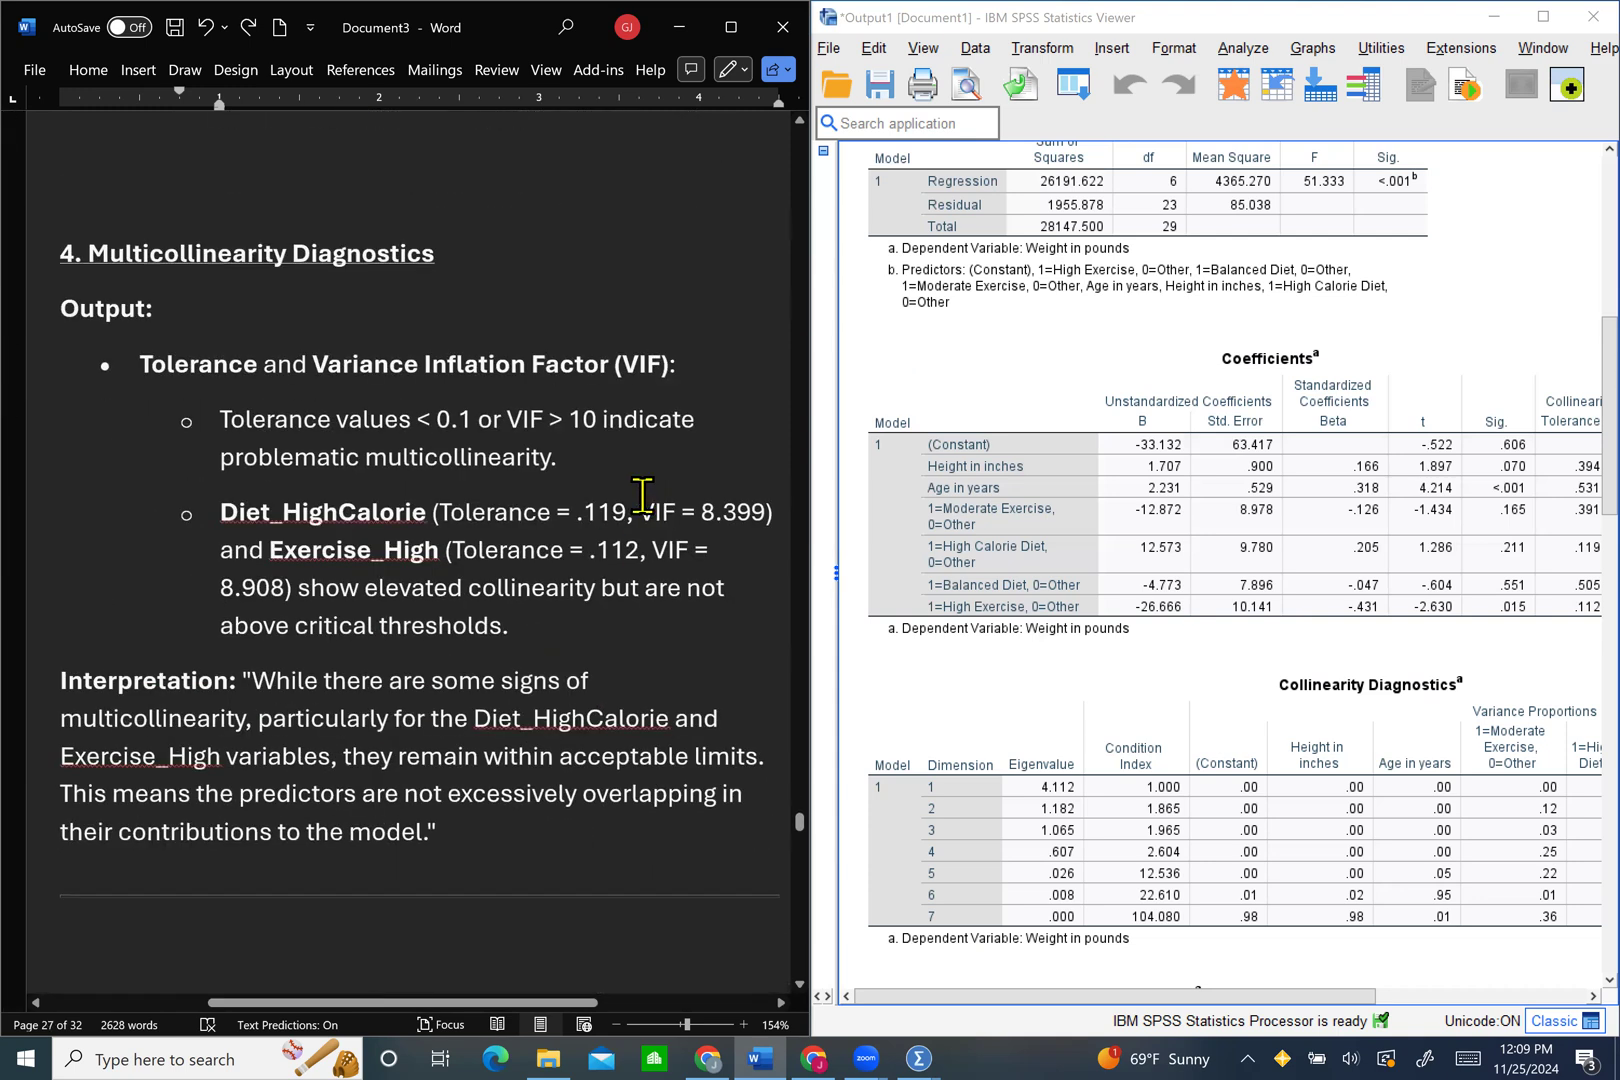
{"action": "left_click", "coordinate": [1103, 488]}
{"action": "scroll", "coordinate": [1295, 490], "scroll_direction": "right", "scroll_amount": 1}
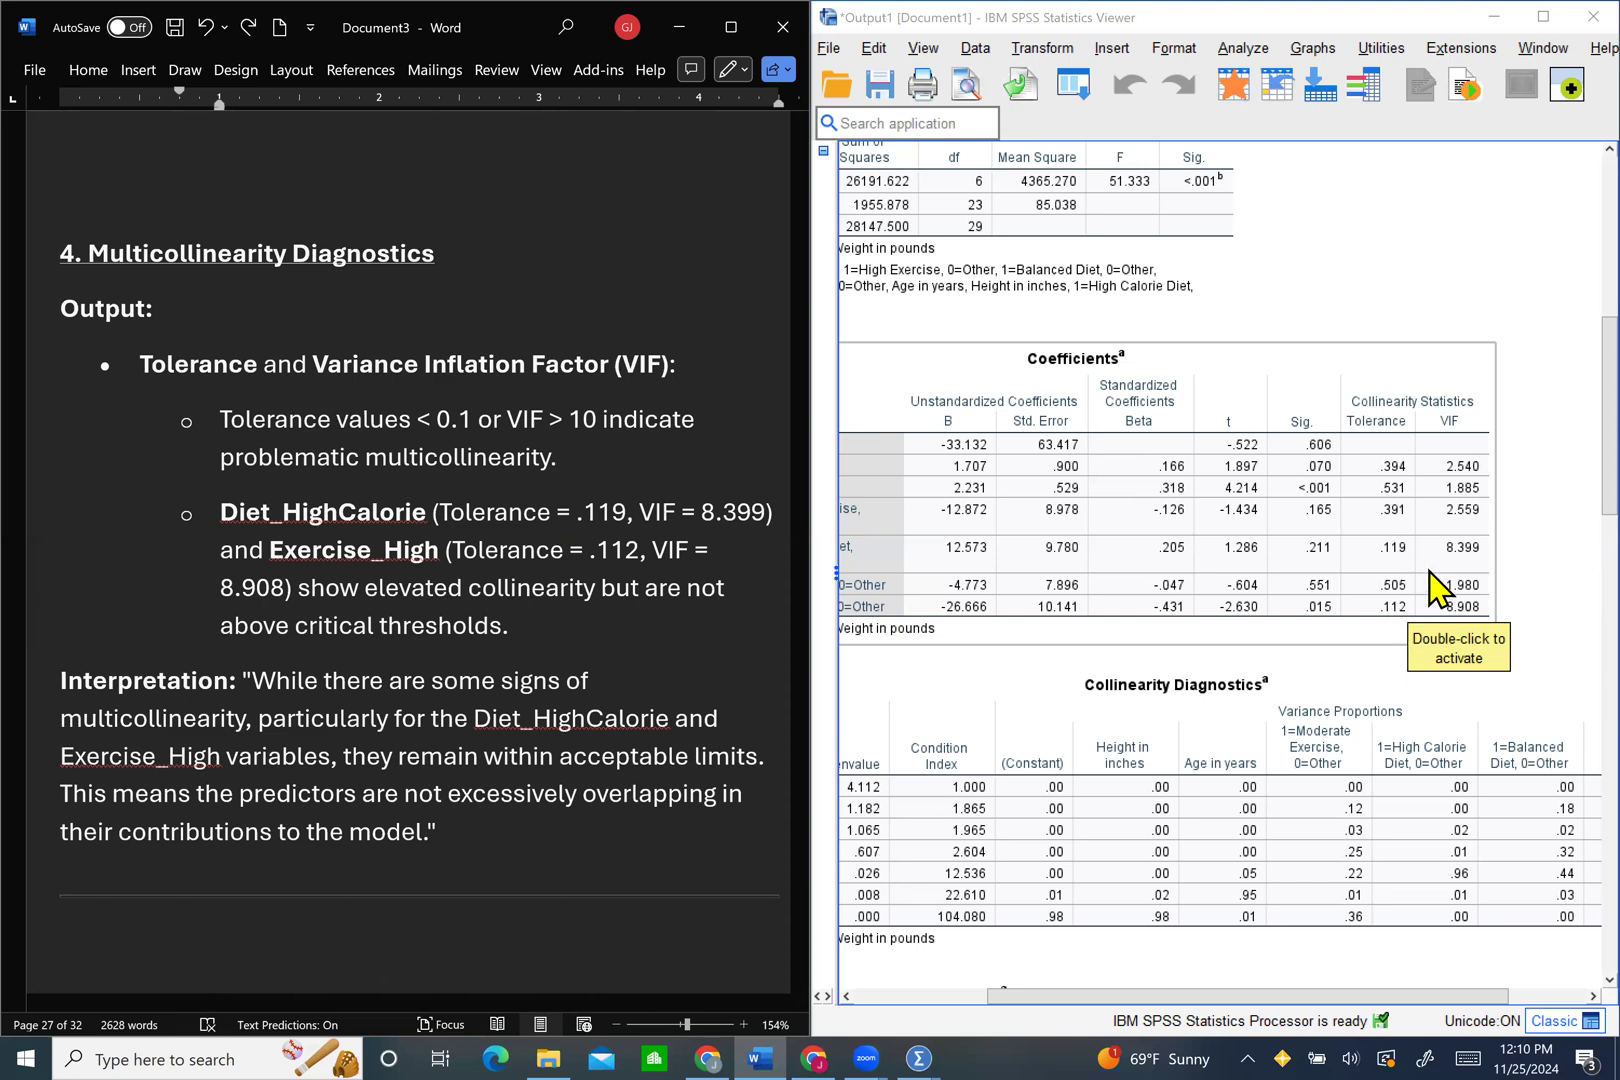
{"action": "scroll", "coordinate": [1440, 590], "scroll_direction": "left", "scroll_amount": 2}
{"action": "scroll", "coordinate": [1440, 590], "scroll_direction": "left", "scroll_amount": 2}
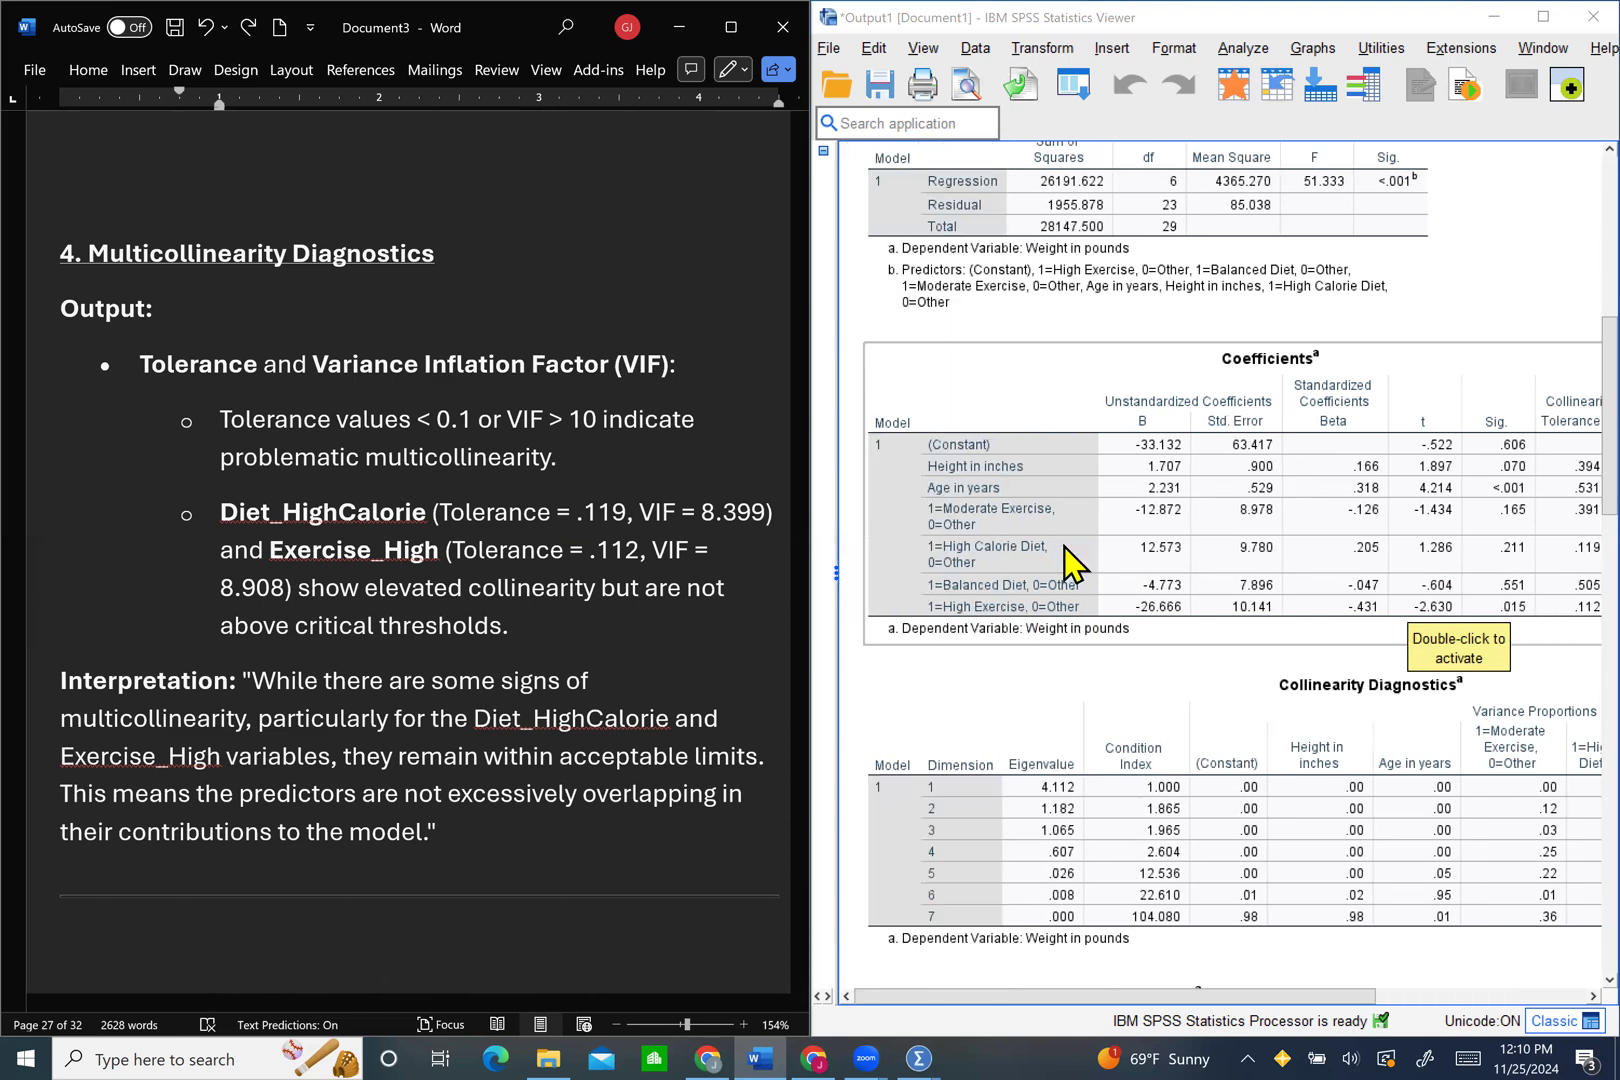